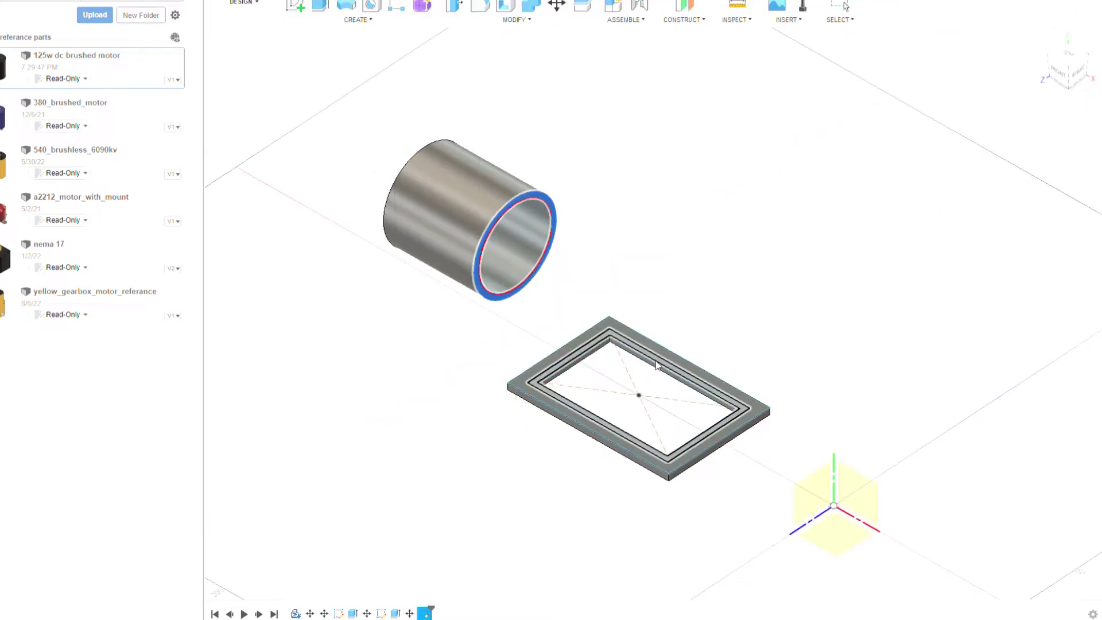
Loft the round tube end onto the rectangular base frame, then orbit around the new nozzle.
mouse_move(654, 313)
middle_mouse_down("shift")
mouse_move(742, 313)
mouse_move(458, 507)
mouse_move(843, 6)
mouse_move(932, 324)
middle_mouse_up("shift")
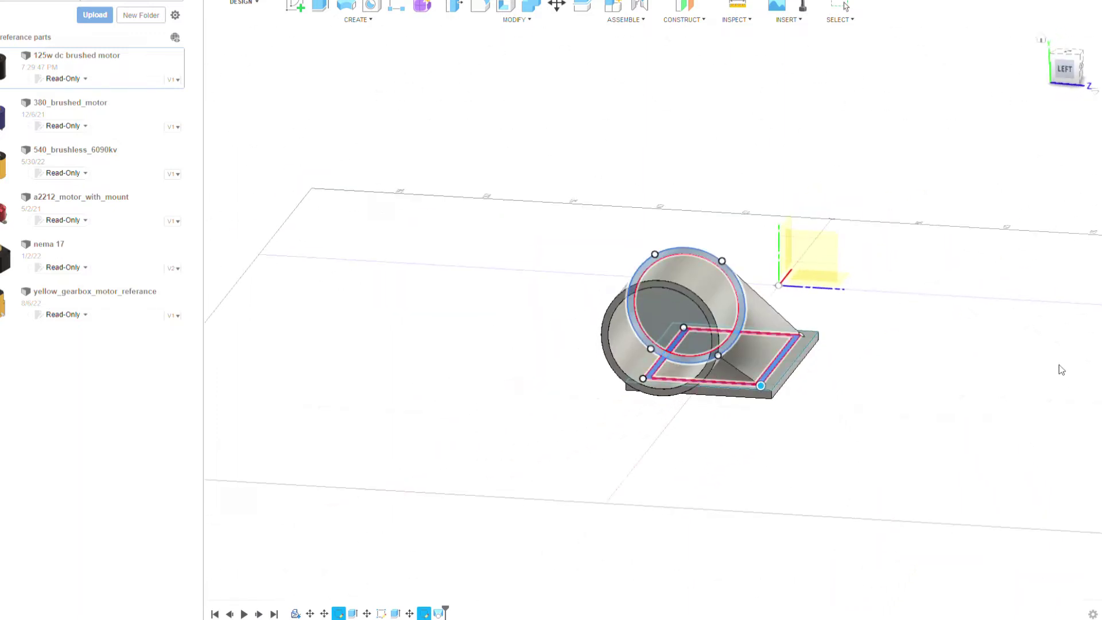
key("Escape")
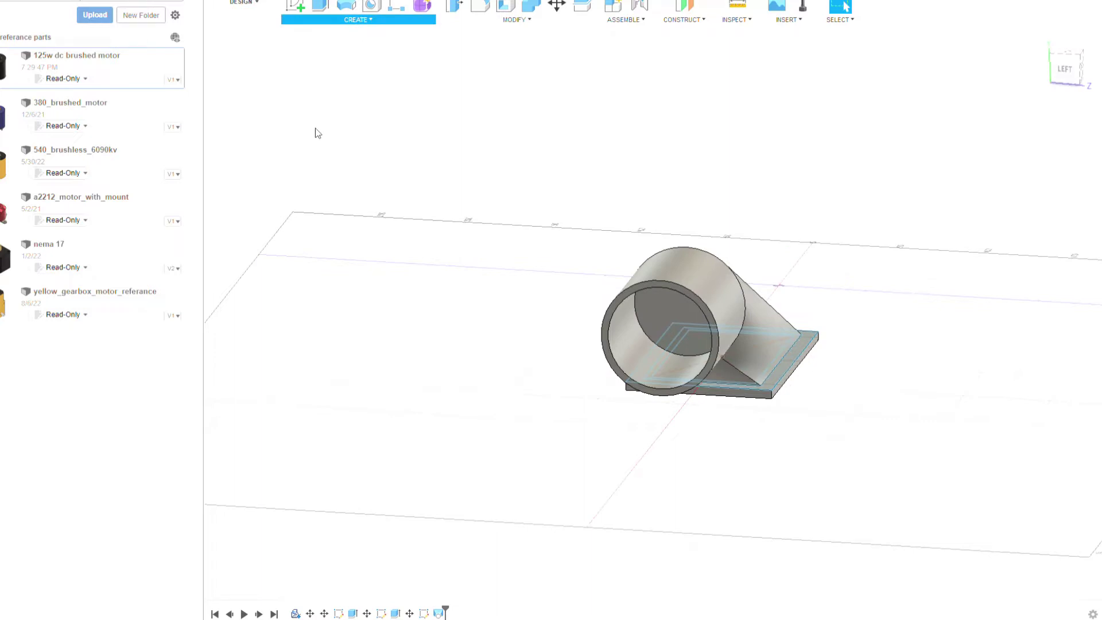
middle_click_drag(315, 133, 1004, 123, "shift")
mouse_move(1027, 403)
middle_mouse_down("shift")
mouse_move(655, 314)
mouse_move(293, 9)
middle_mouse_up("shift")
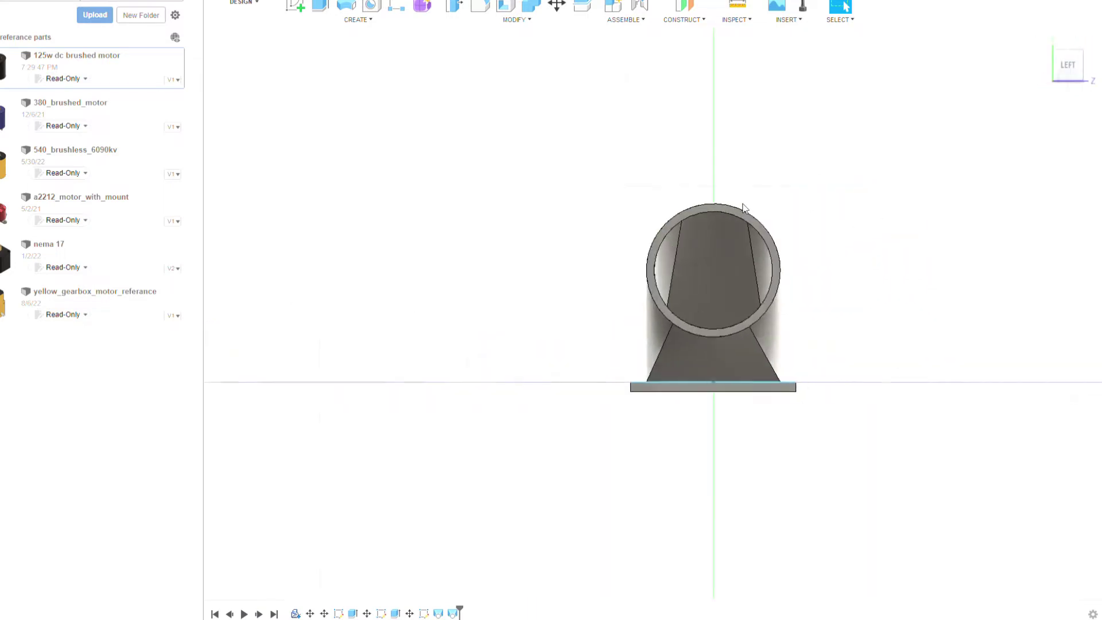
Sketch concentric Ø8.4 and Ø20 circles on the tube end and extrude the ring 25 mm.
left_click(293, 9)
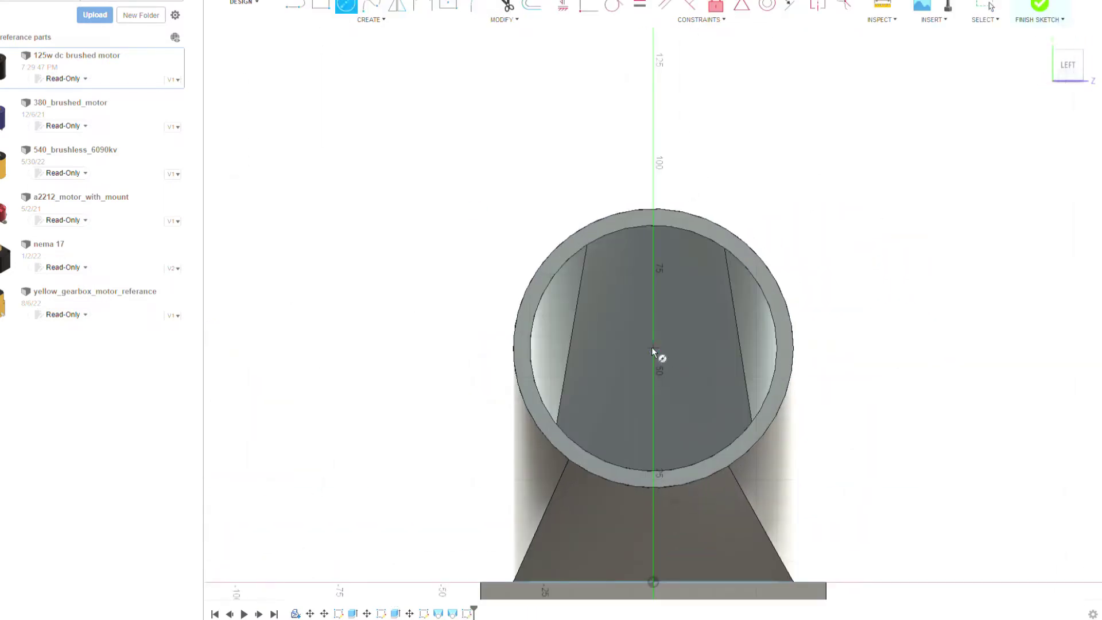
type("8.4")
key("Return")
key("Escape")
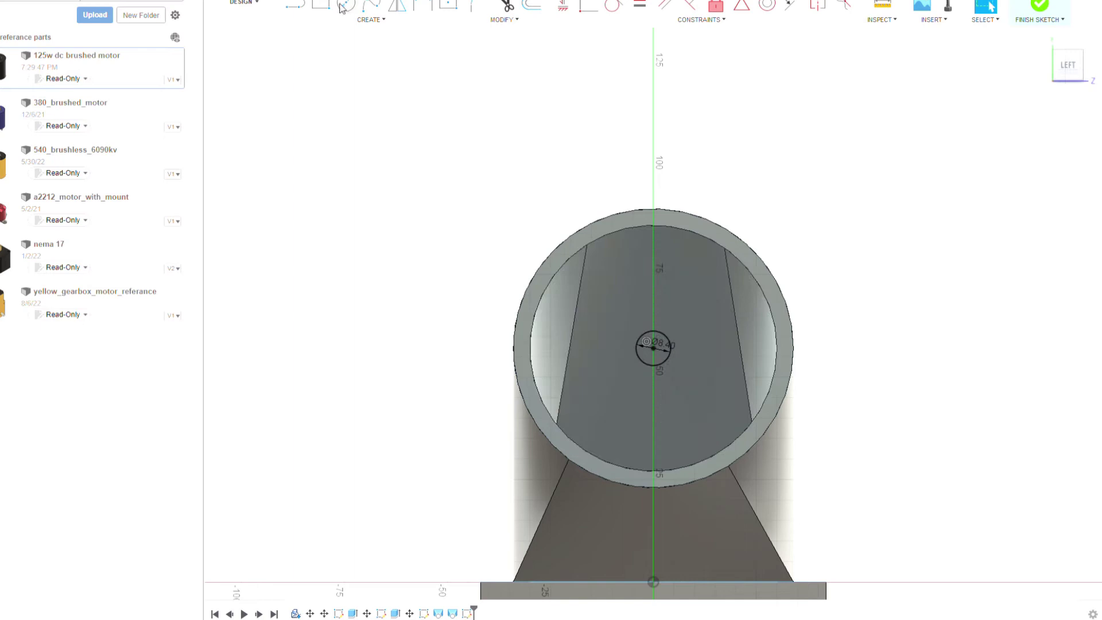
type("20")
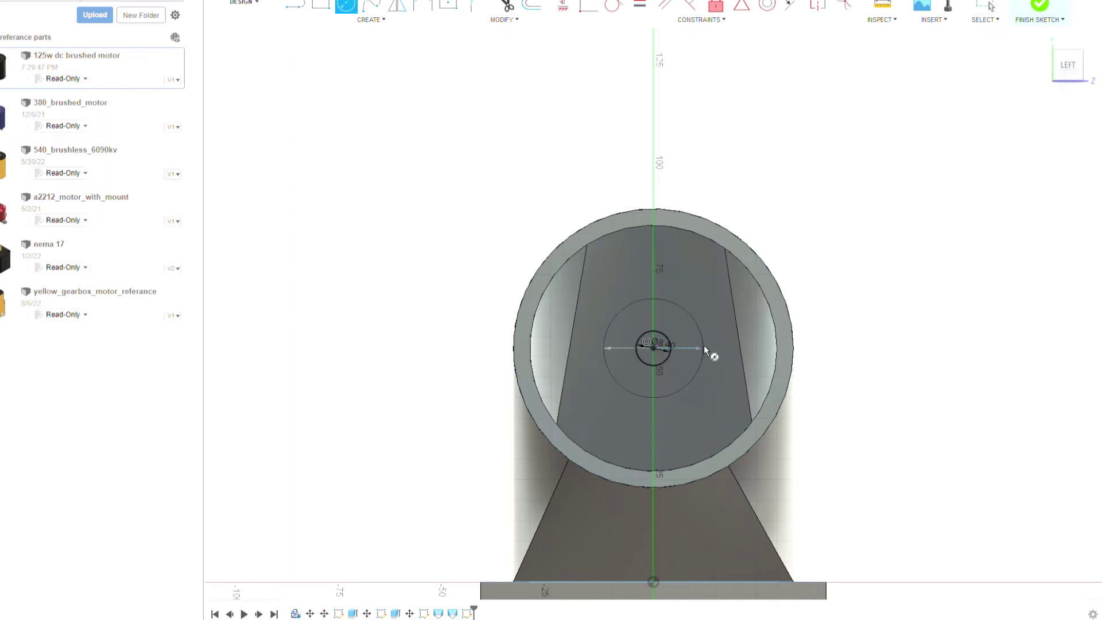
key("Return")
key("Escape")
left_click(666, 324)
key("e")
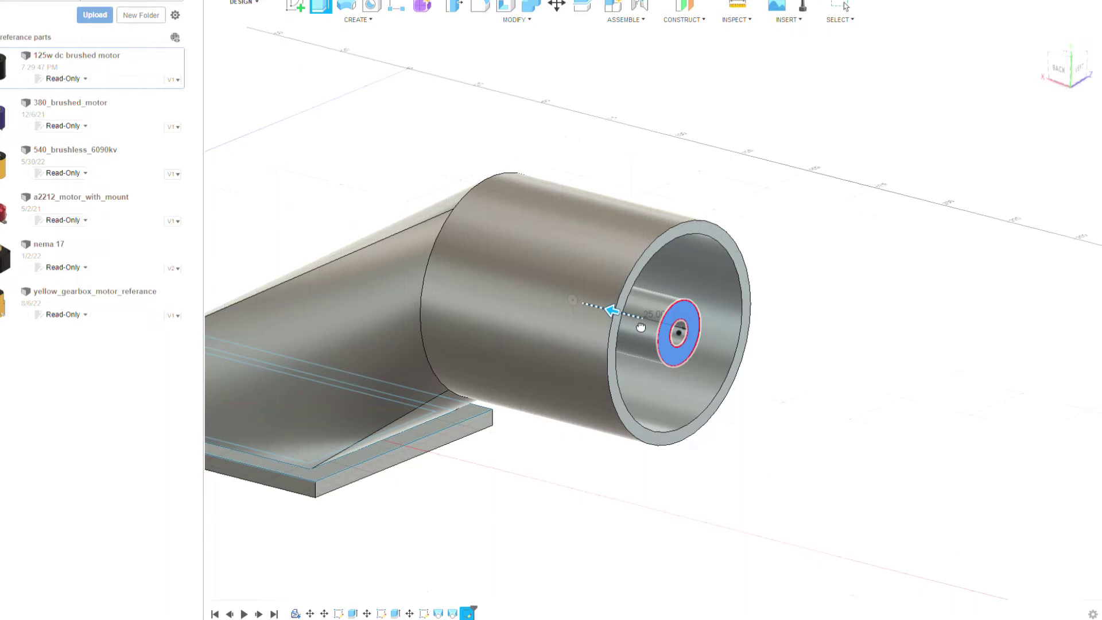
key("Return")
Move the new boss body 115 mm outward onto the sloped nozzle side.
key("m")
left_click(659, 304)
left_click_drag(660, 304, 402, 266)
middle_click_drag(401, 266, 776, 280, "shift")
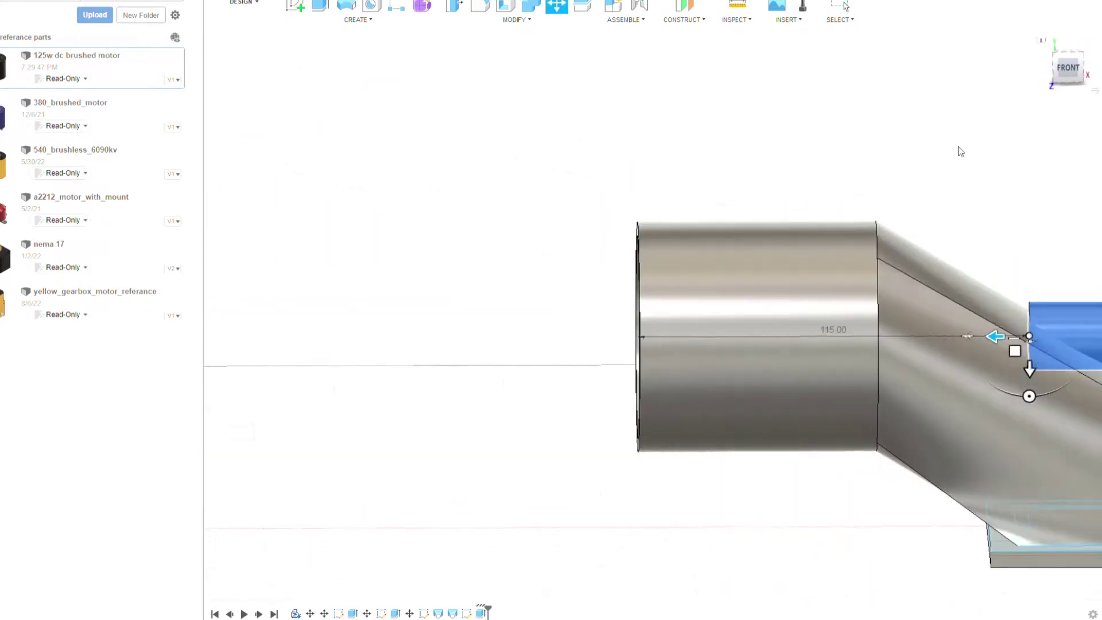
scroll(775, 280, "up", 5)
key("Return")
scroll(655, 313, "down", 5)
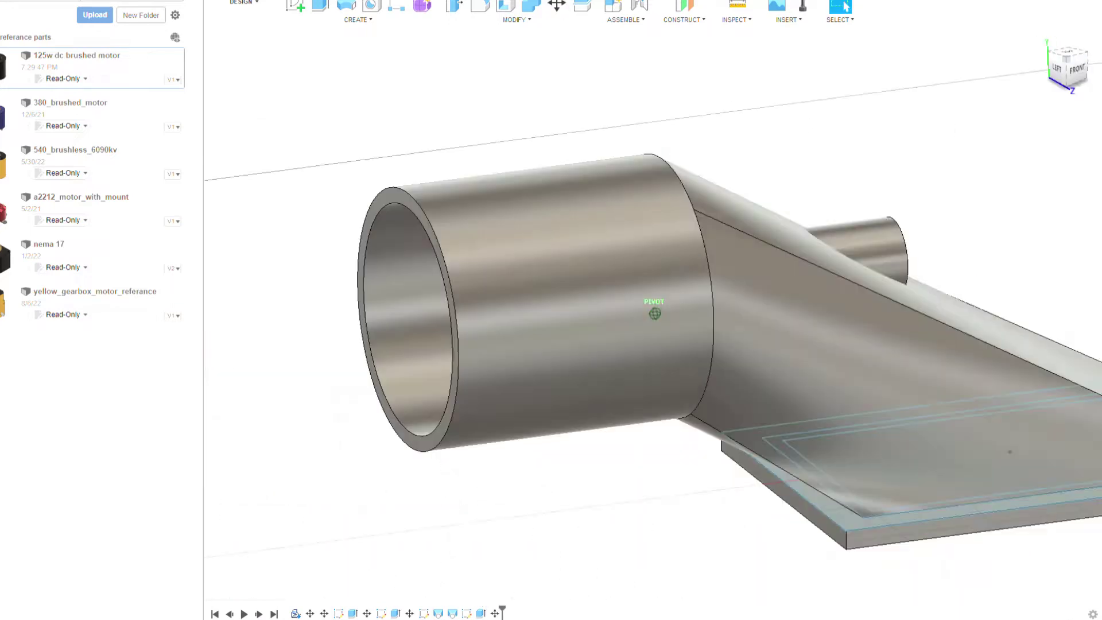
Try extruding the boss end face, then start a fillet on the boss-to-nozzle edge.
middle_click_drag(655, 314, 961, 152, "shift")
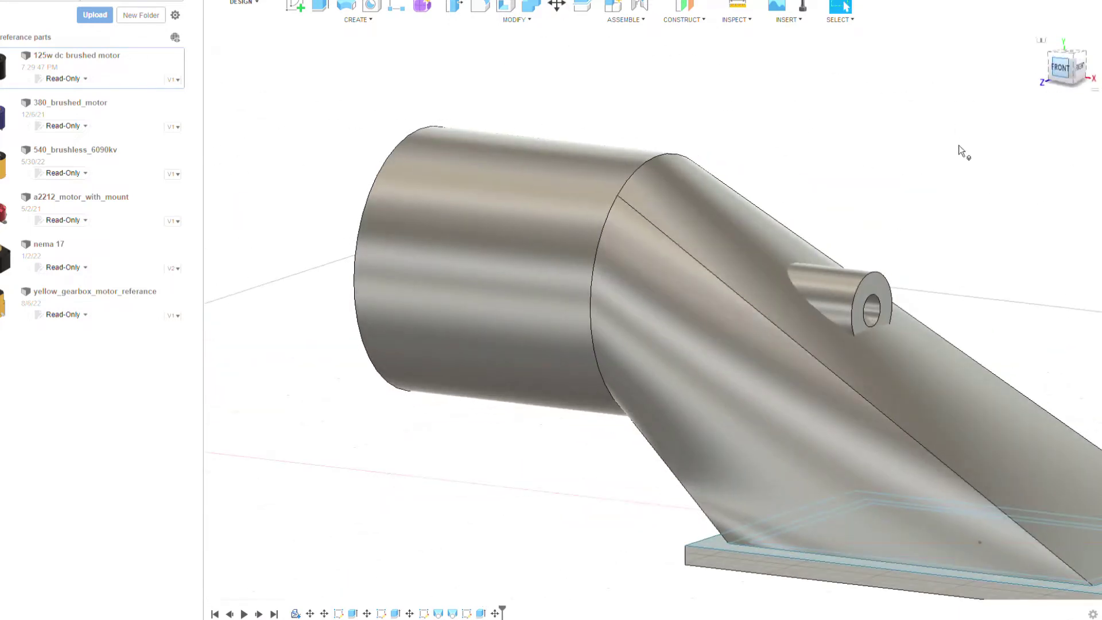
left_click(877, 285)
key("e")
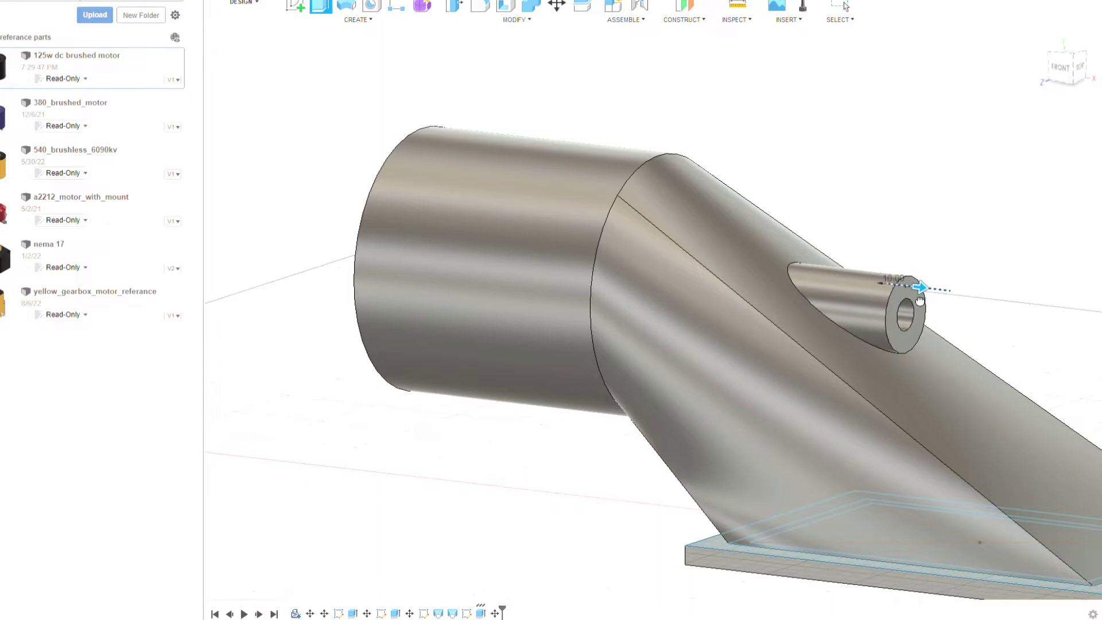
scroll(920, 300, "up", 5)
scroll(878, 239, "up", 3)
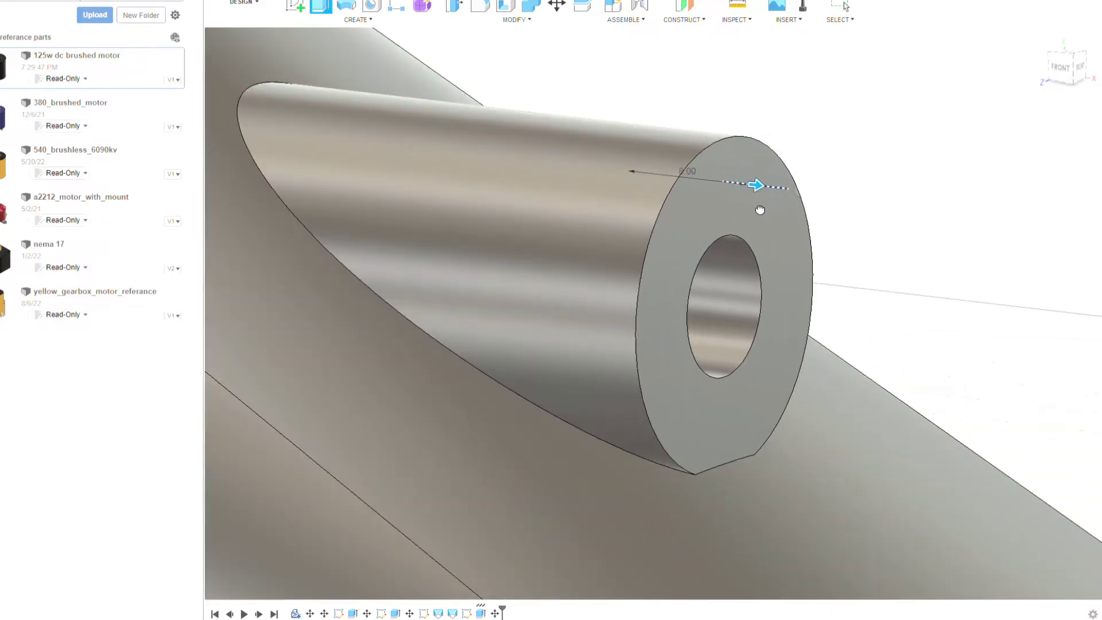
scroll(760, 210, "down", 6)
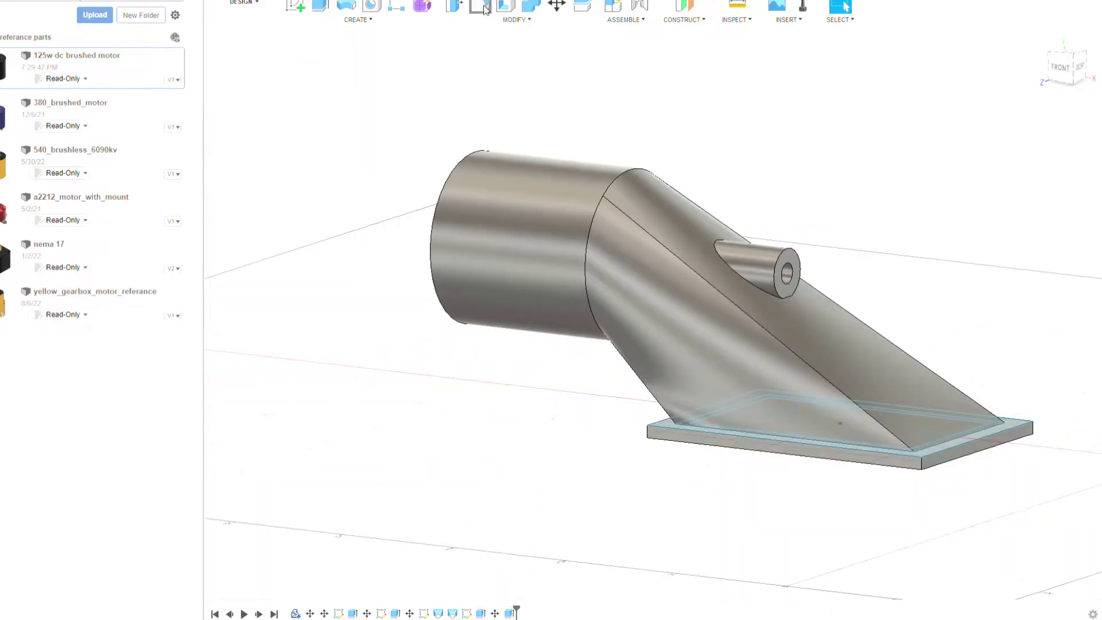
left_click(484, 9)
scroll(724, 255, "up", 3)
left_click(724, 255)
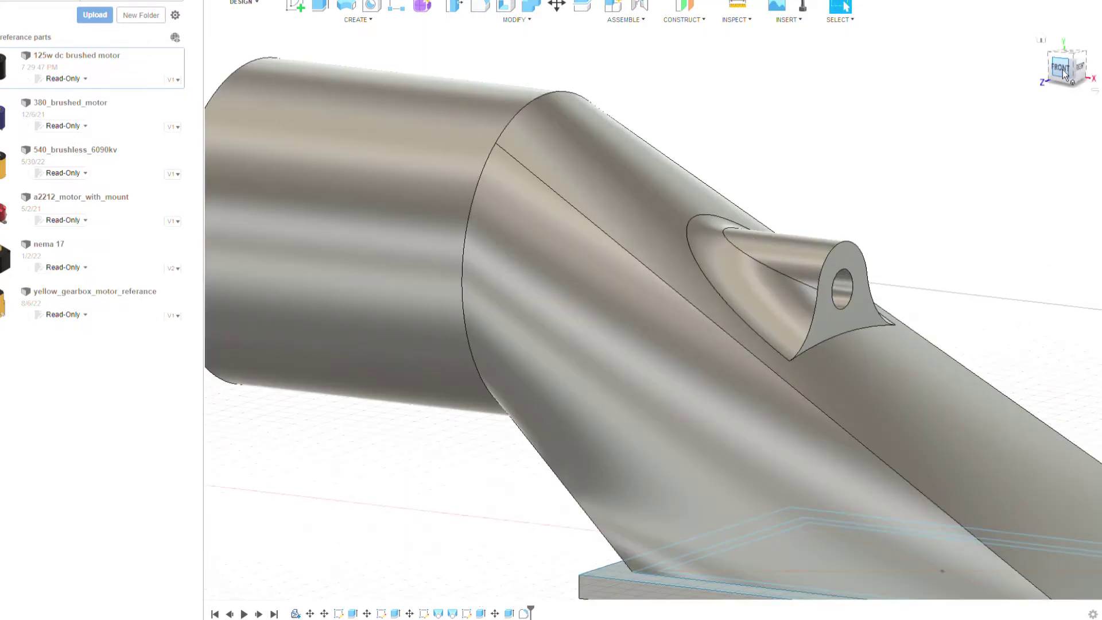
Cancel the boss fillet and sketch a larger circle on the boss end face from the RIGHT view.
left_click(1062, 70)
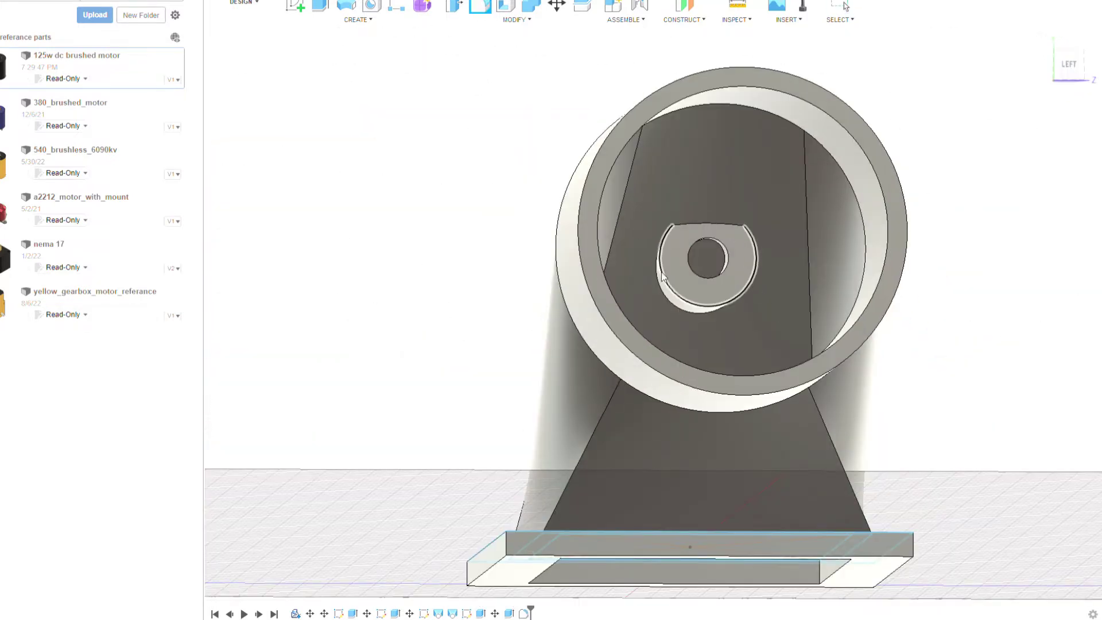
left_click_drag(657, 282, 634, 288)
key("Escape")
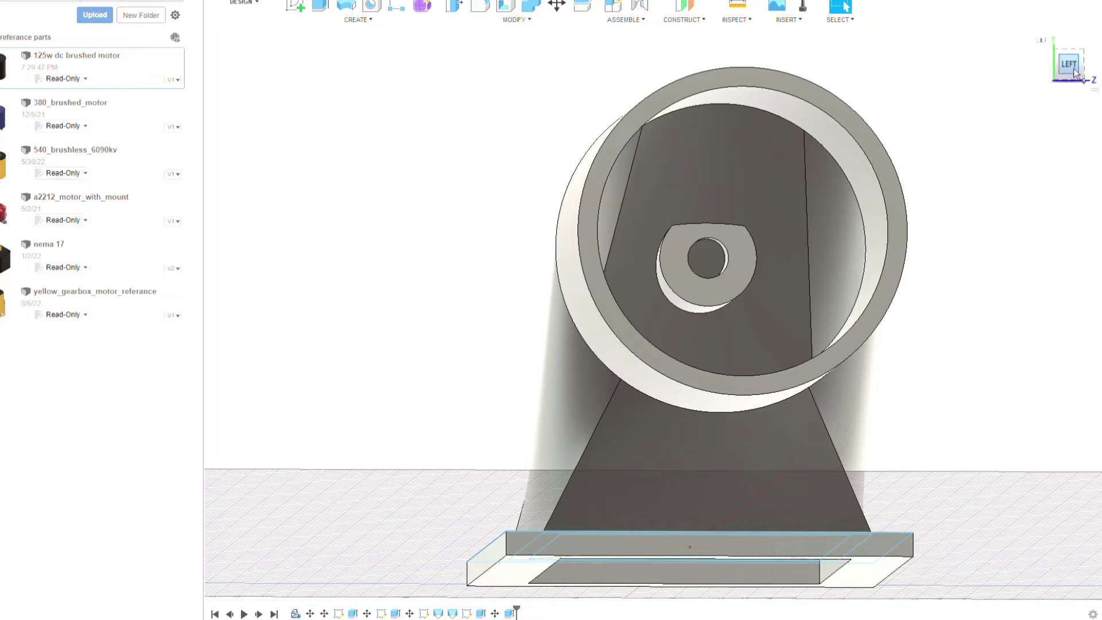
middle_click_drag(654, 313, 608, 321, "shift")
left_click(1070, 65)
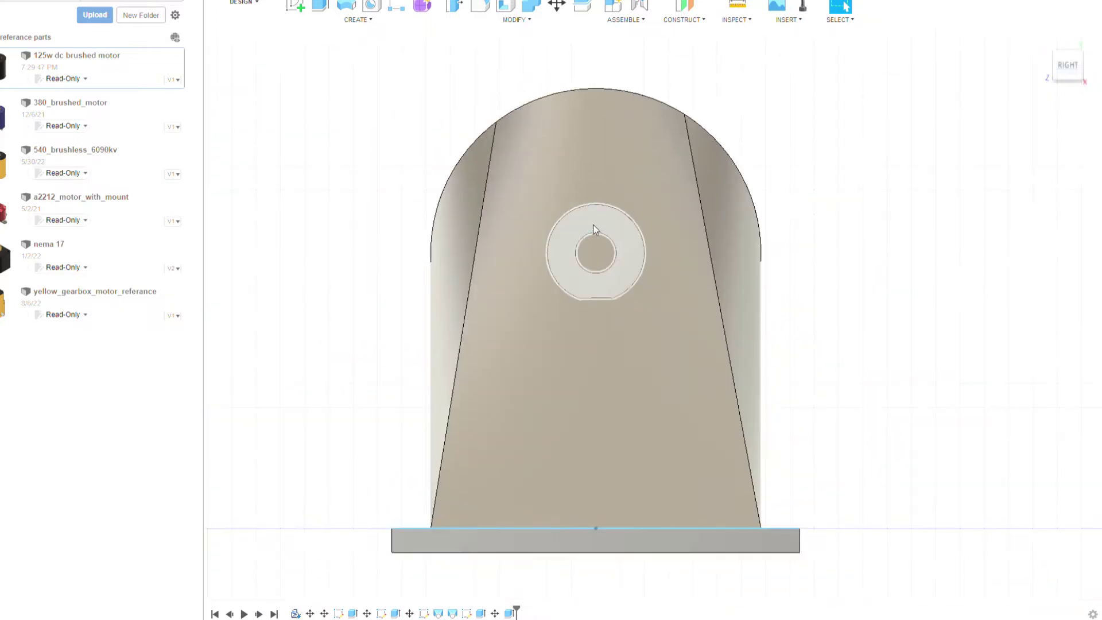
left_click(593, 226)
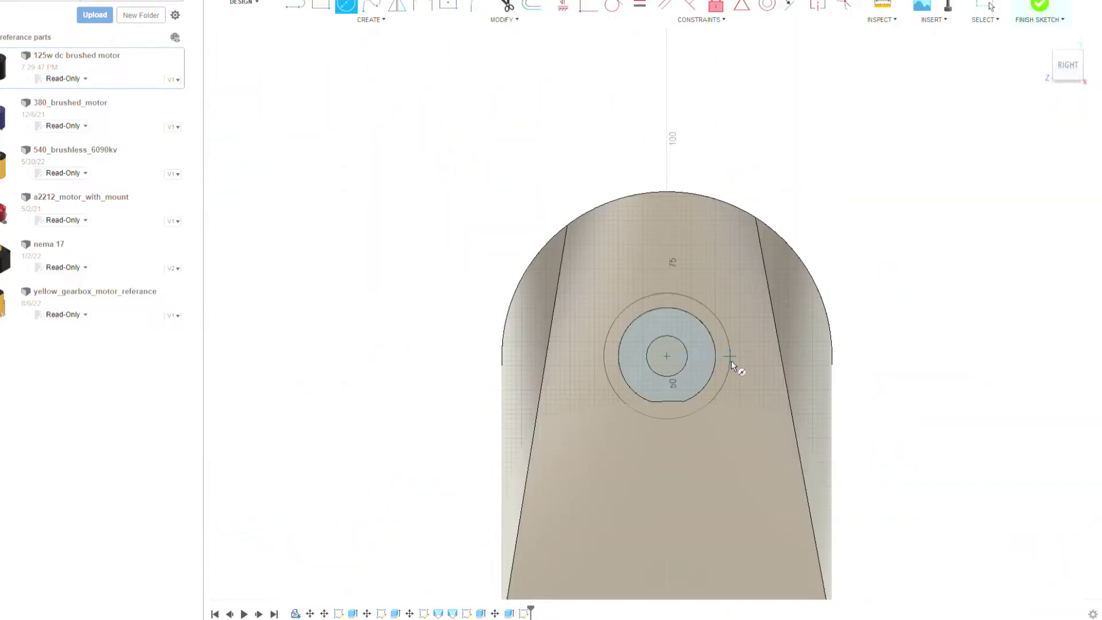
left_click(741, 354)
left_click(1038, 6)
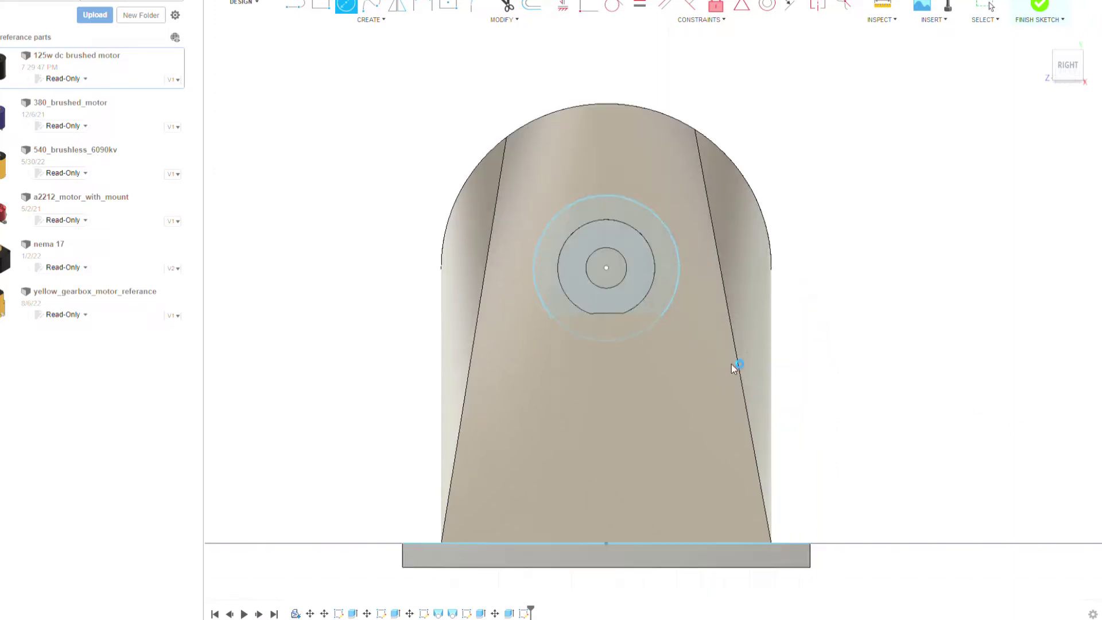
left_click(1068, 66)
Try extruding the new ring, drop it, and orbit to inspect the tube interior.
middle_click_drag(608, 298, 657, 309, "shift")
key("e")
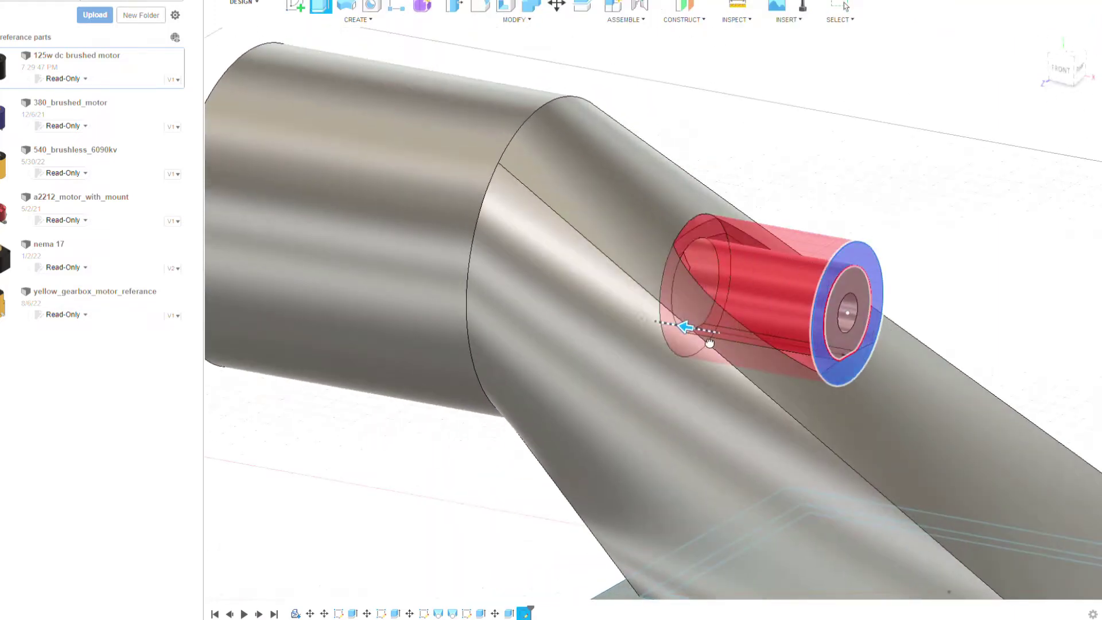
left_click_drag(682, 342, 612, 310)
middle_click_drag(612, 310, 756, 223, "shift")
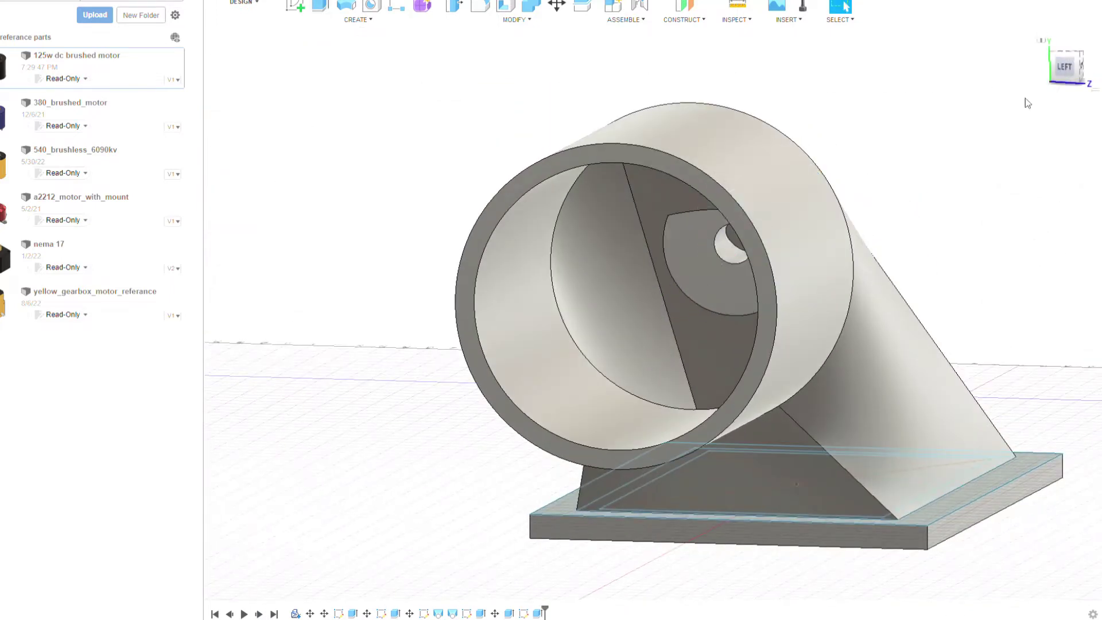
left_click(1066, 65)
middle_click_drag(654, 313, 767, 210, "shift")
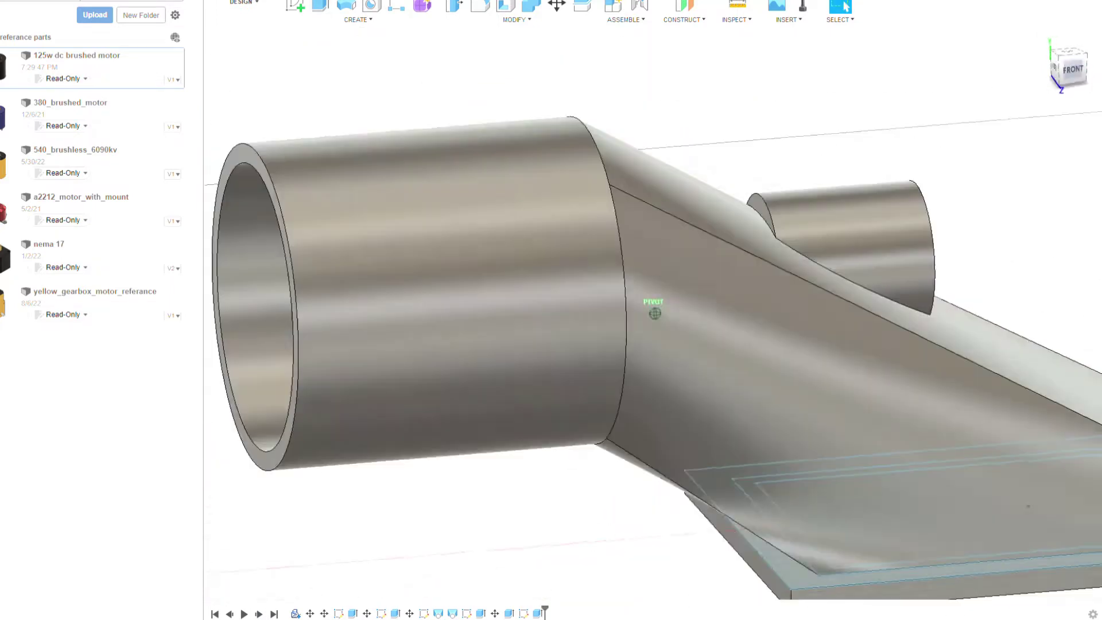
mouse_move(690, 242)
middle_mouse_down("shift")
mouse_move(736, 200)
mouse_move(832, 191)
middle_mouse_up("shift")
scroll(813, 204, "up", 5)
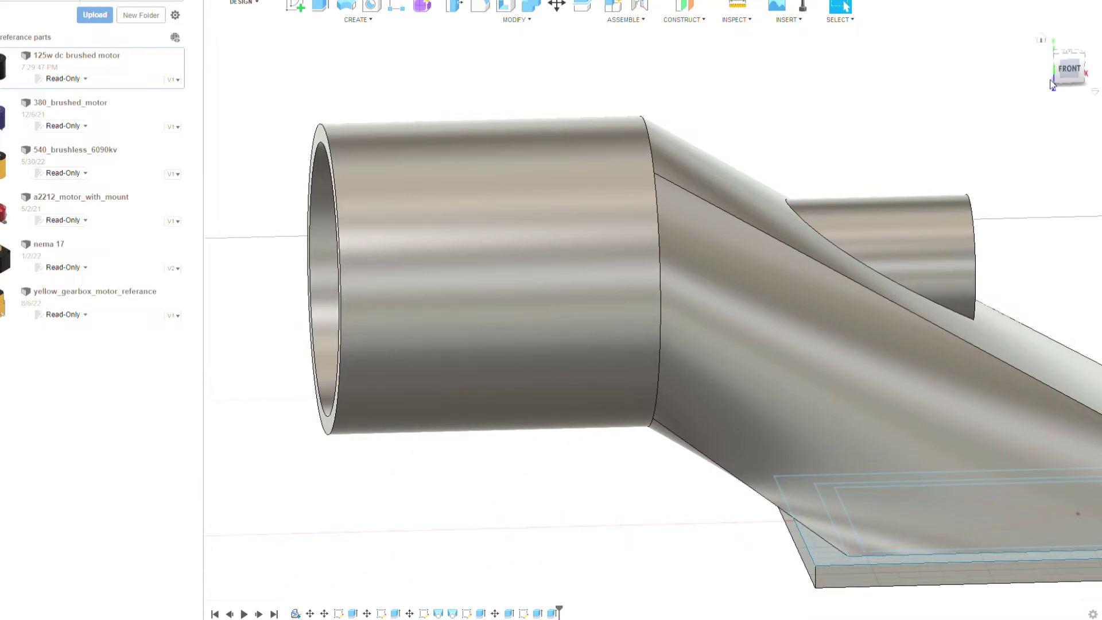
scroll(1031, 270, "down", 5)
mouse_move(1031, 270)
middle_mouse_down("shift")
mouse_move(717, 228)
mouse_move(713, 357)
mouse_move(655, 312)
middle_mouse_up("shift")
scroll(717, 228, "up", 4)
scroll(713, 357, "down", 4)
Cut through the boss end and set the boss extrusion to 20.
left_click(654, 313)
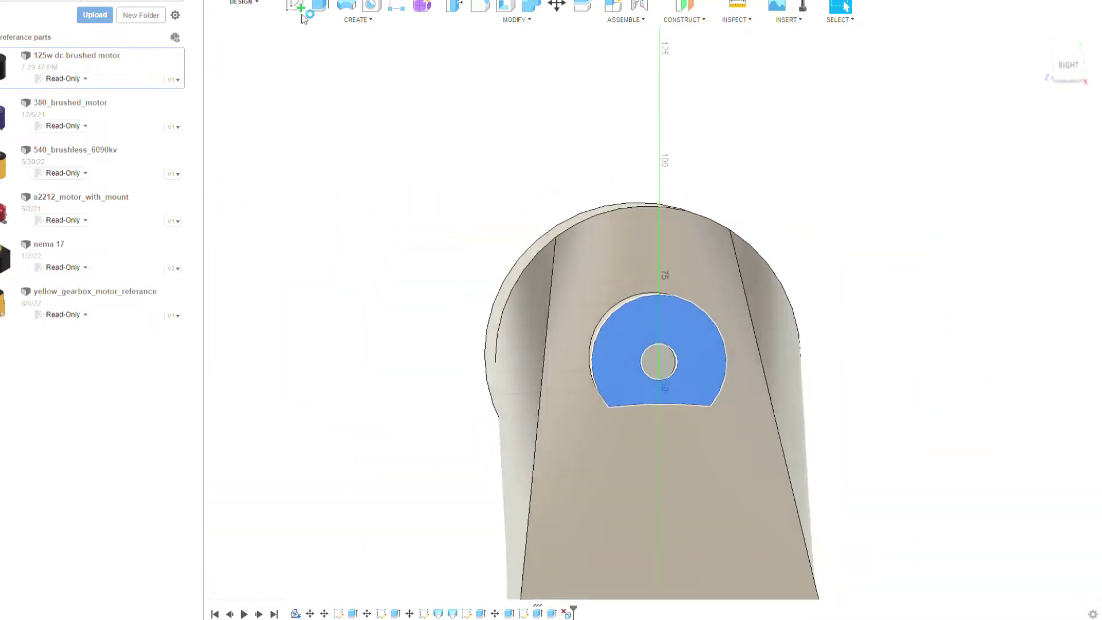
key("e")
mouse_move(668, 376)
middle_mouse_down("shift")
mouse_move(1030, 294)
mouse_move(654, 313)
middle_mouse_up("shift")
key("Return")
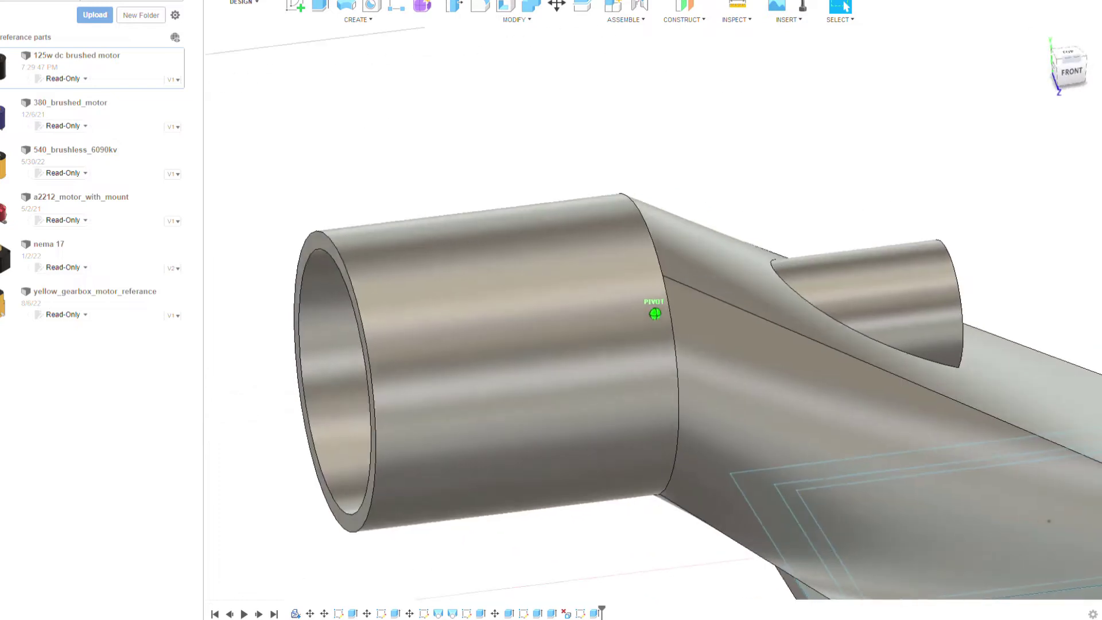
mouse_move(655, 312)
middle_mouse_down("shift")
mouse_move(1077, 119)
mouse_move(845, 6)
middle_mouse_up("shift")
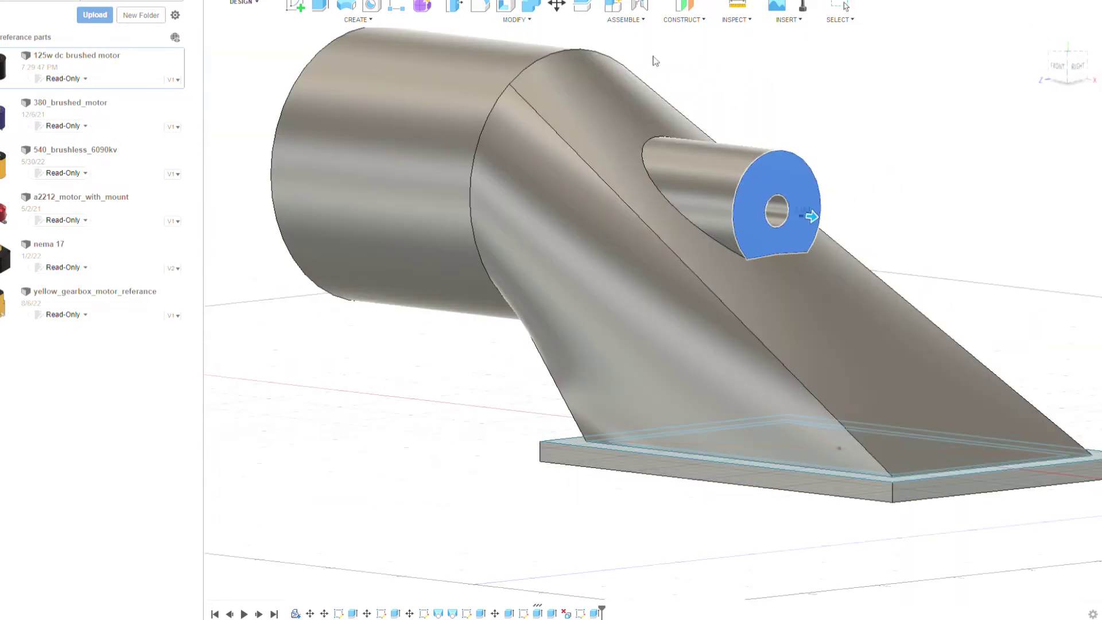
type("2")
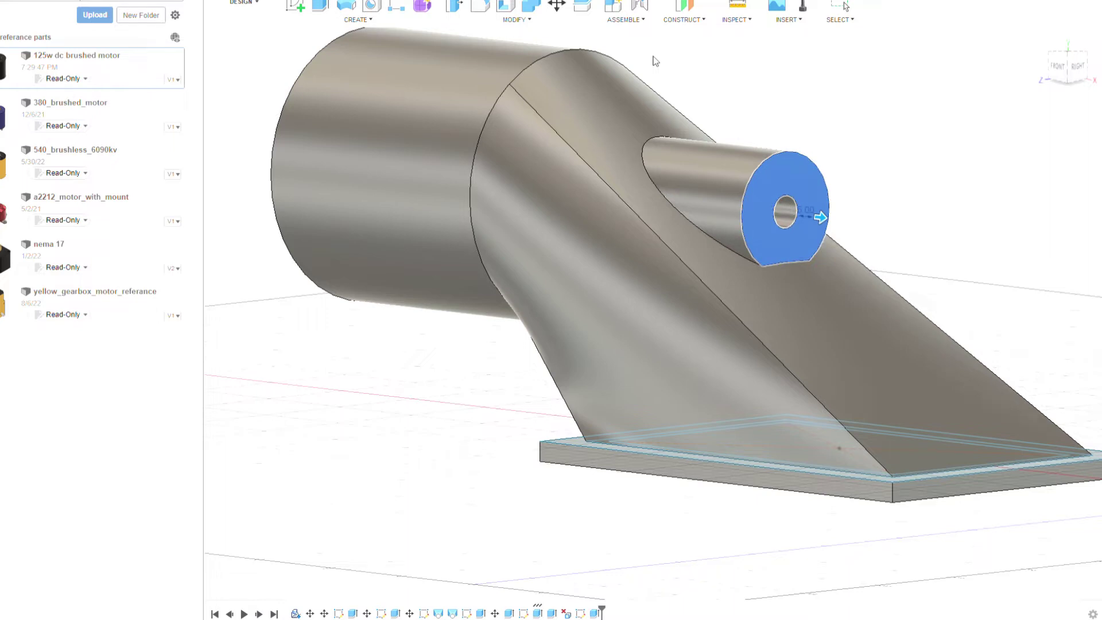
type("0")
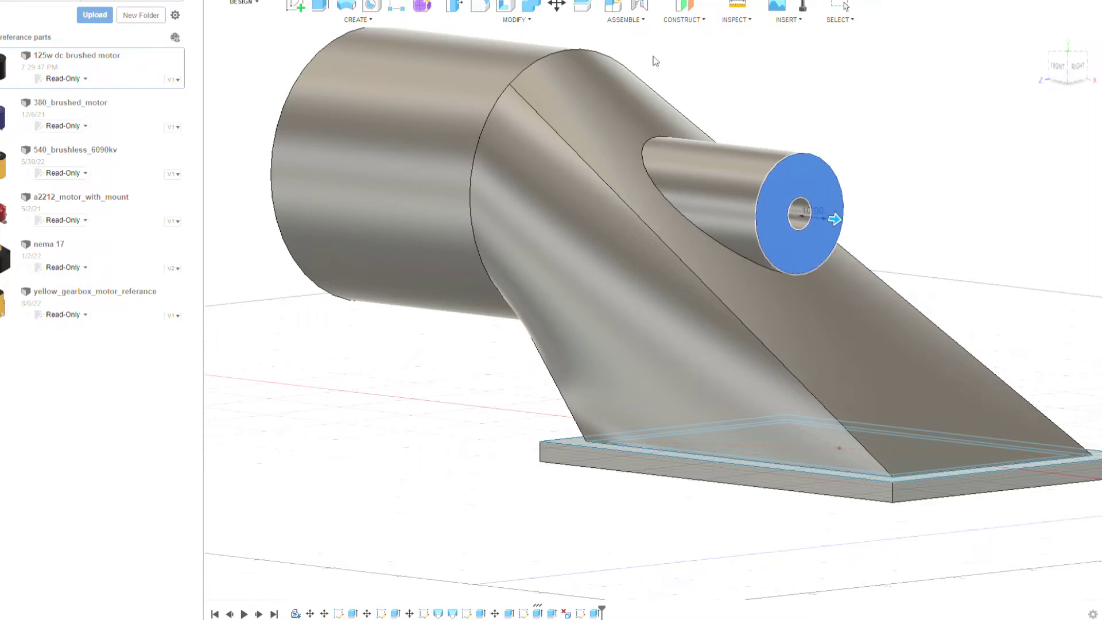
key("Return")
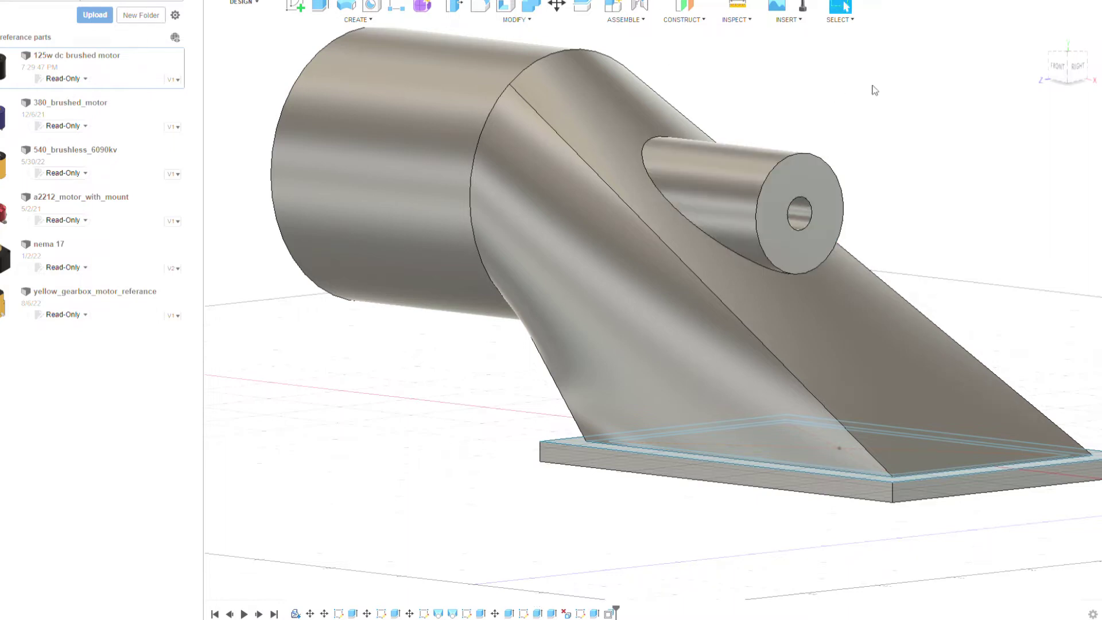
Sketch a centre-diameter circle around the hole on the tube end face.
middle_click_drag(654, 313, 759, 215, "shift")
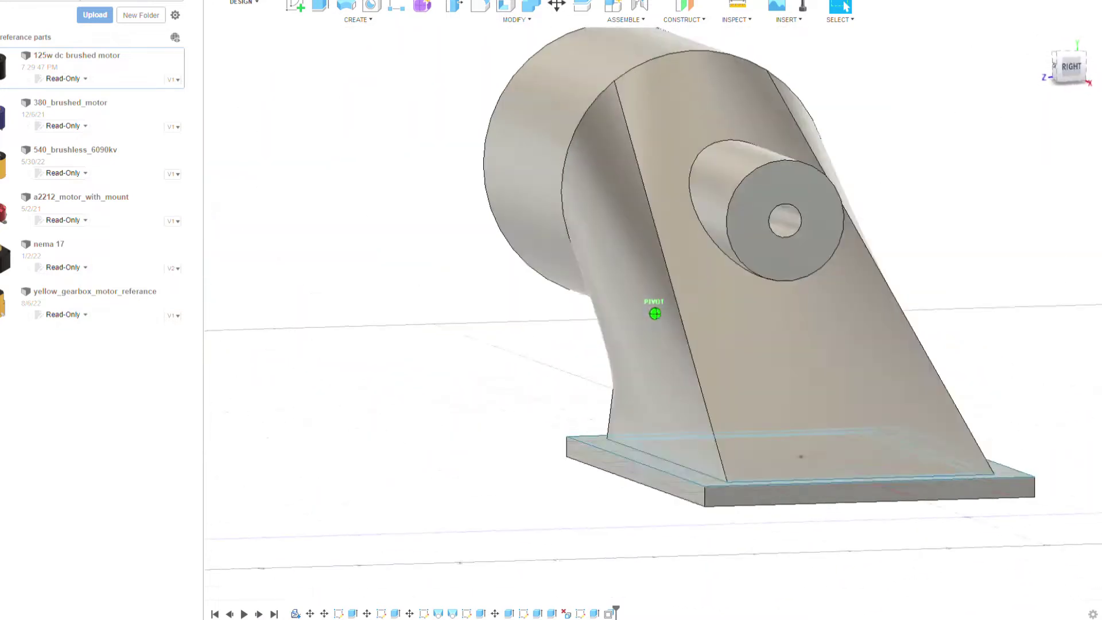
scroll(759, 215, "up", 2)
left_click(296, 6)
left_click(740, 183)
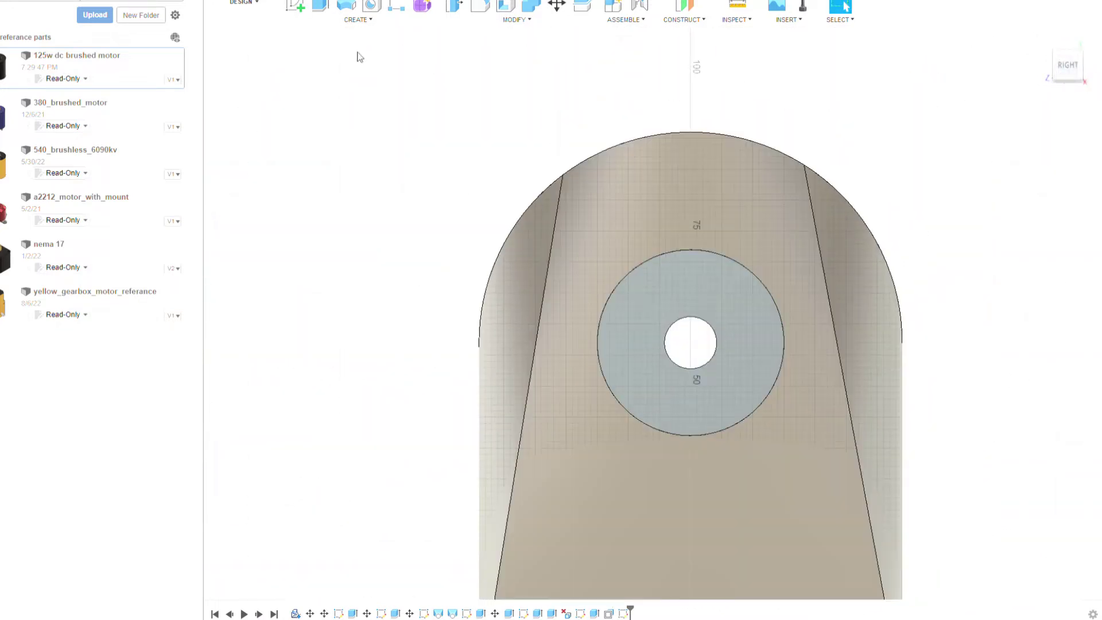
left_click(346, 6)
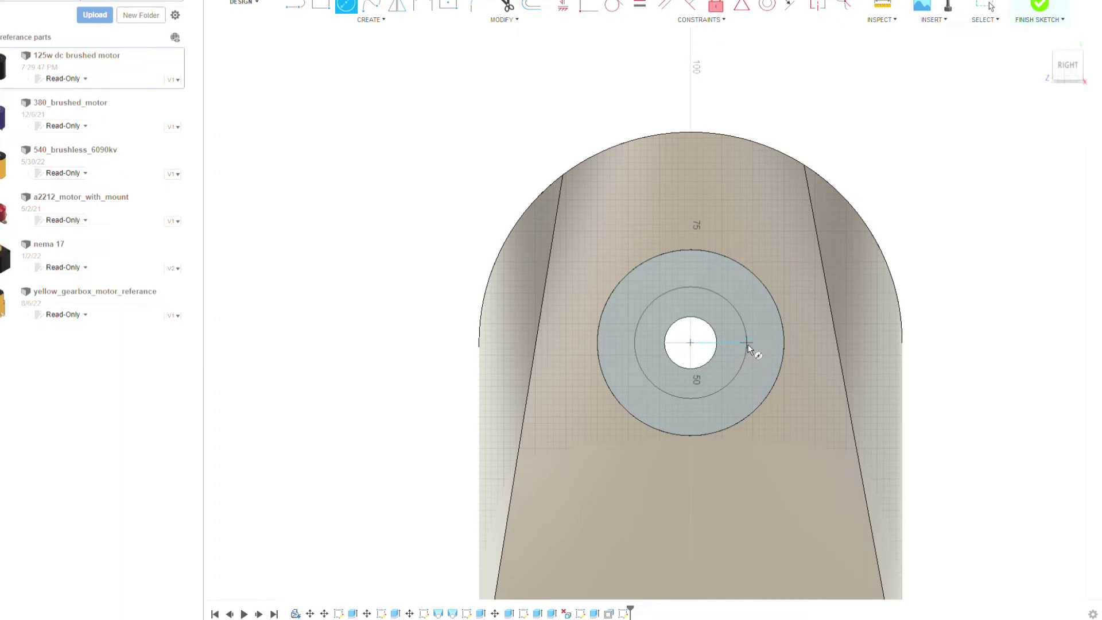
left_click(754, 344)
left_click(1067, 75)
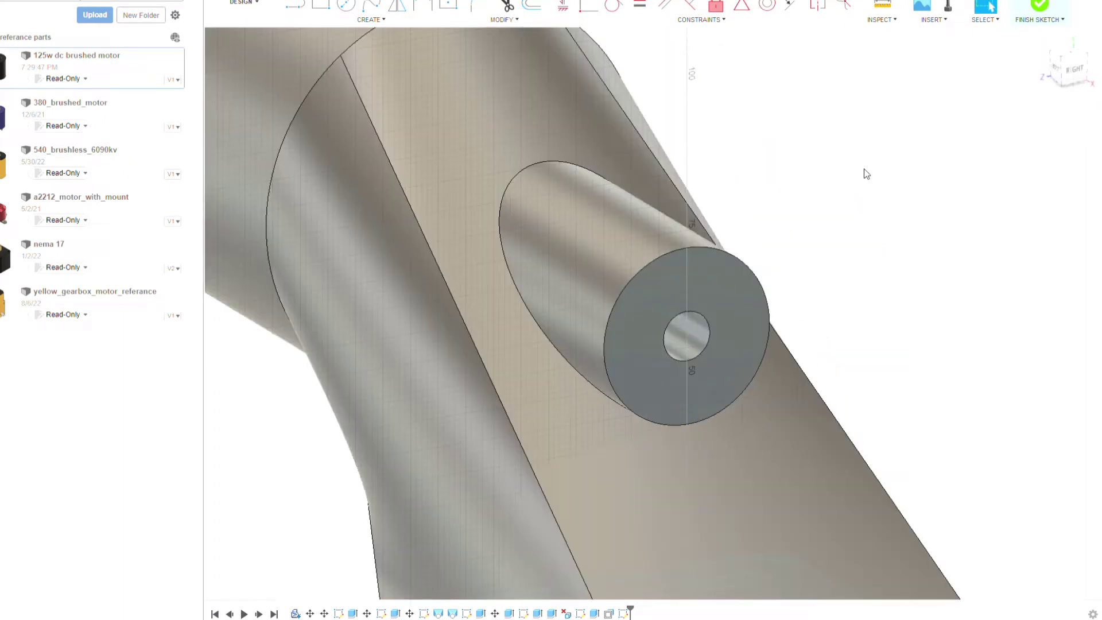
left_click(741, 328)
key("Escape")
Extrude the ring profile as a 27 mm deep cut into the tube.
left_click(710, 310)
key("e")
left_click_drag(691, 341, 511, 340)
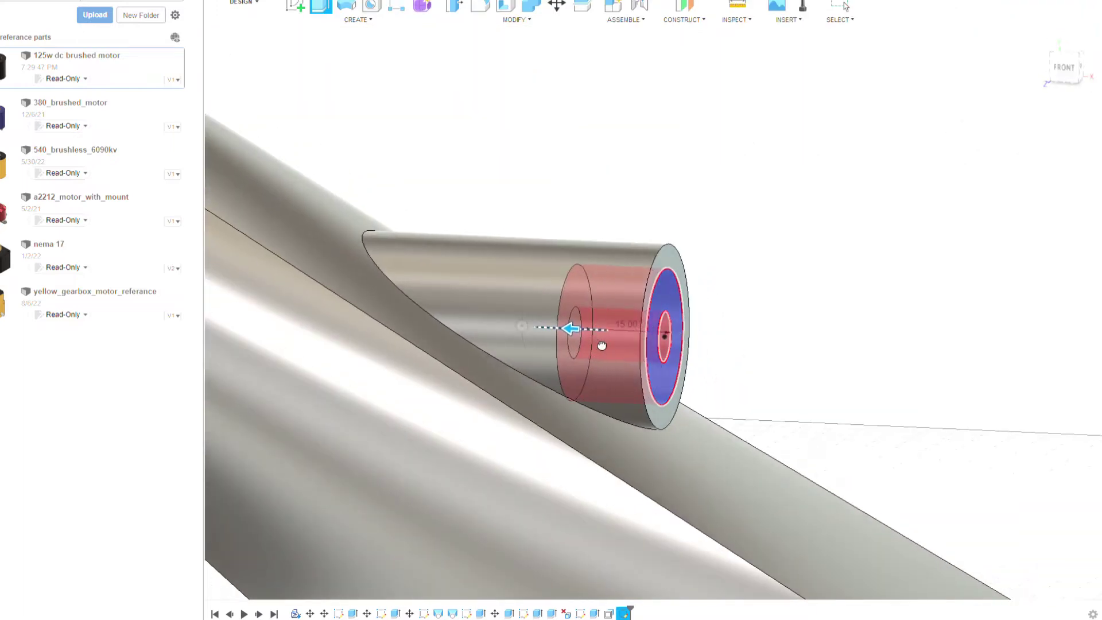
middle_click_drag(516, 344, 574, 321, "shift")
middle_click_drag(512, 341, 1004, 281, "shift")
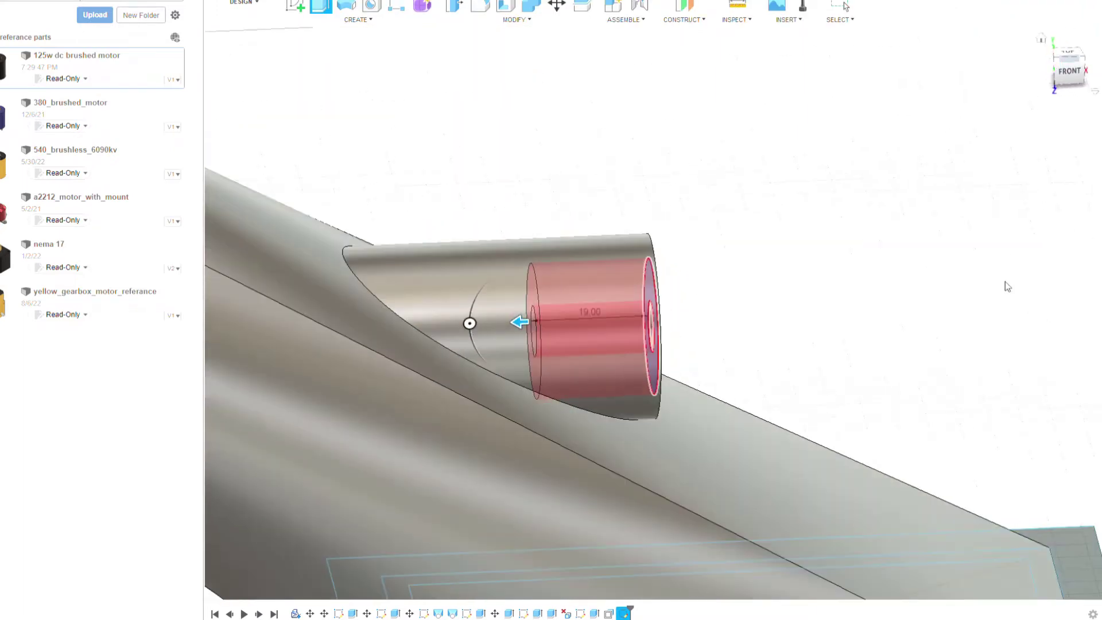
left_click_drag(521, 322, 476, 338)
key("Return")
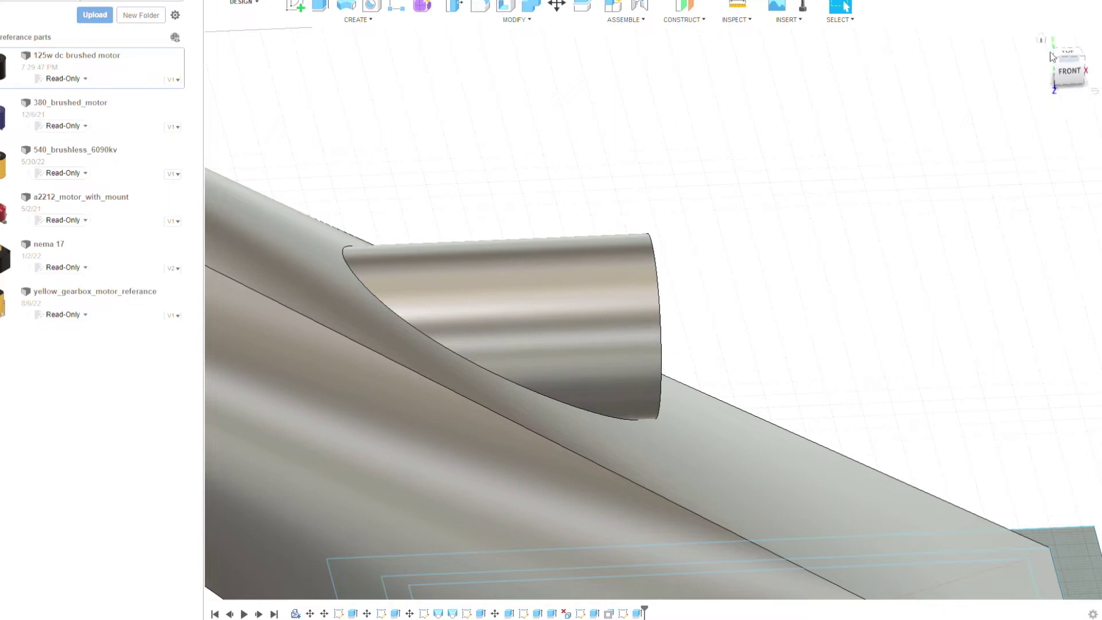
middle_click_drag(1042, 290, 647, 345, "shift")
Begin a sketch on the arched face, with the view turned to Top over tube and plate.
left_click(647, 345)
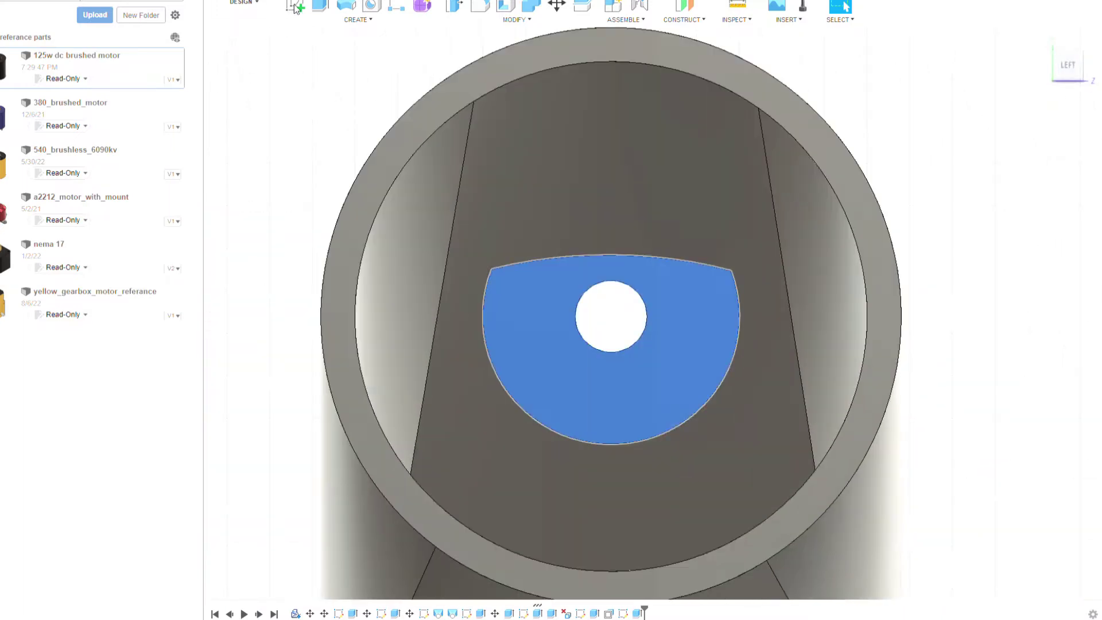
scroll(640, 275, "down", 5)
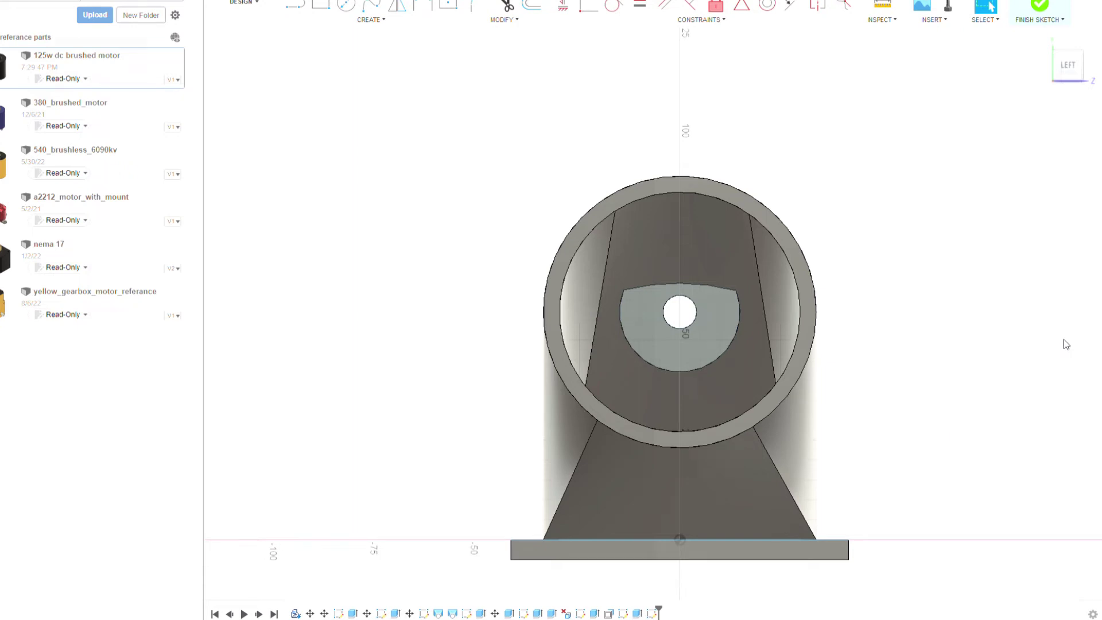
middle_click_drag(1076, 92, 976, 189, "shift")
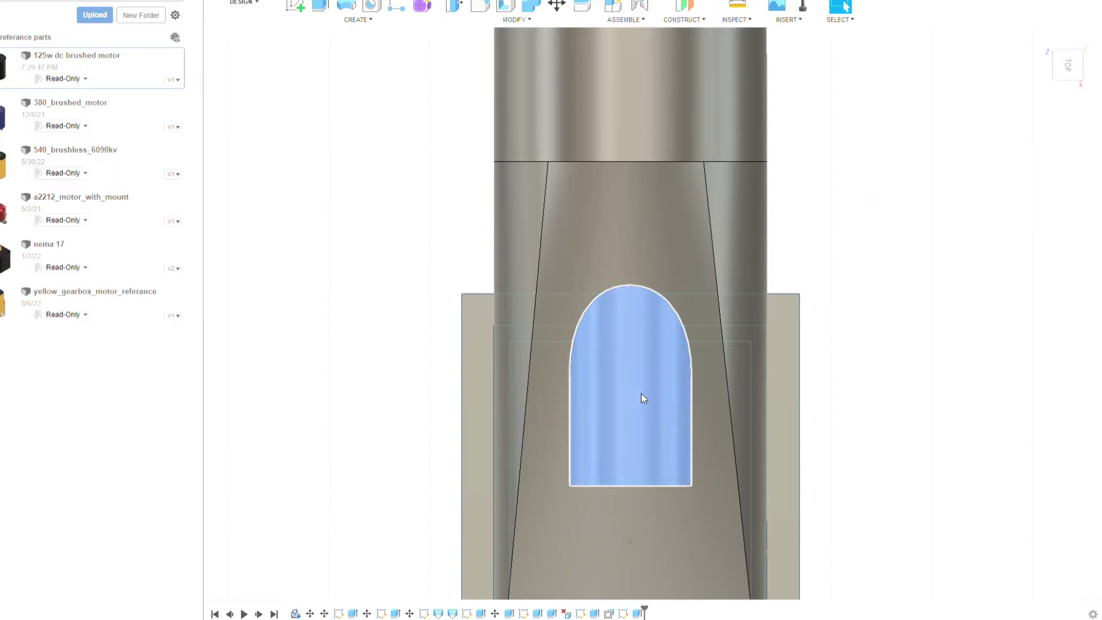
scroll(641, 396, "down", 5)
key("ctrl+z")
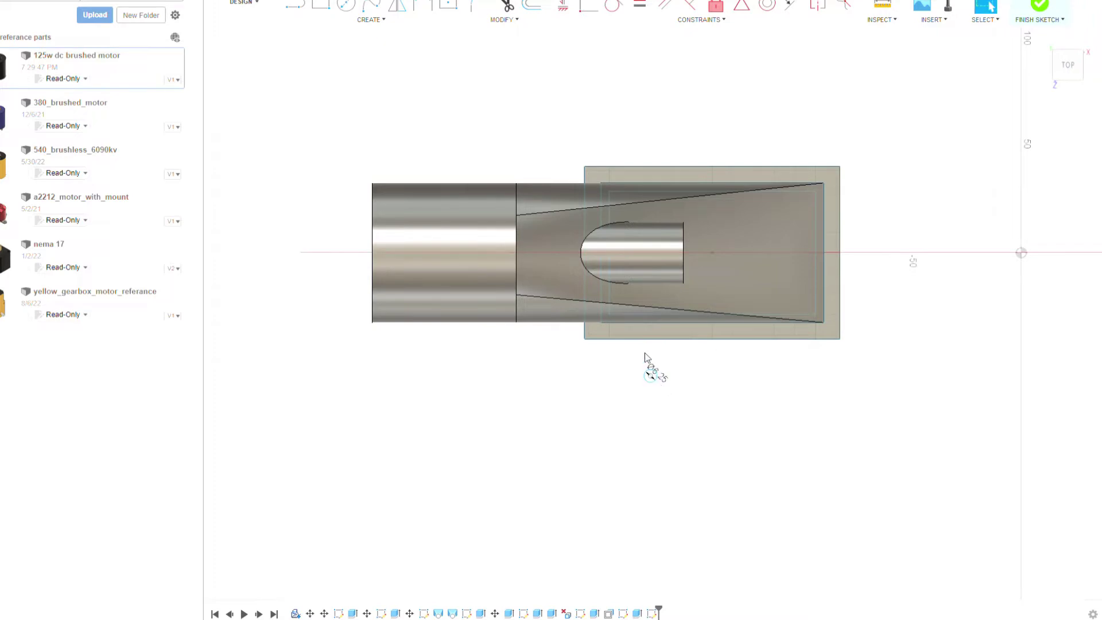
scroll(645, 356, "up", 8)
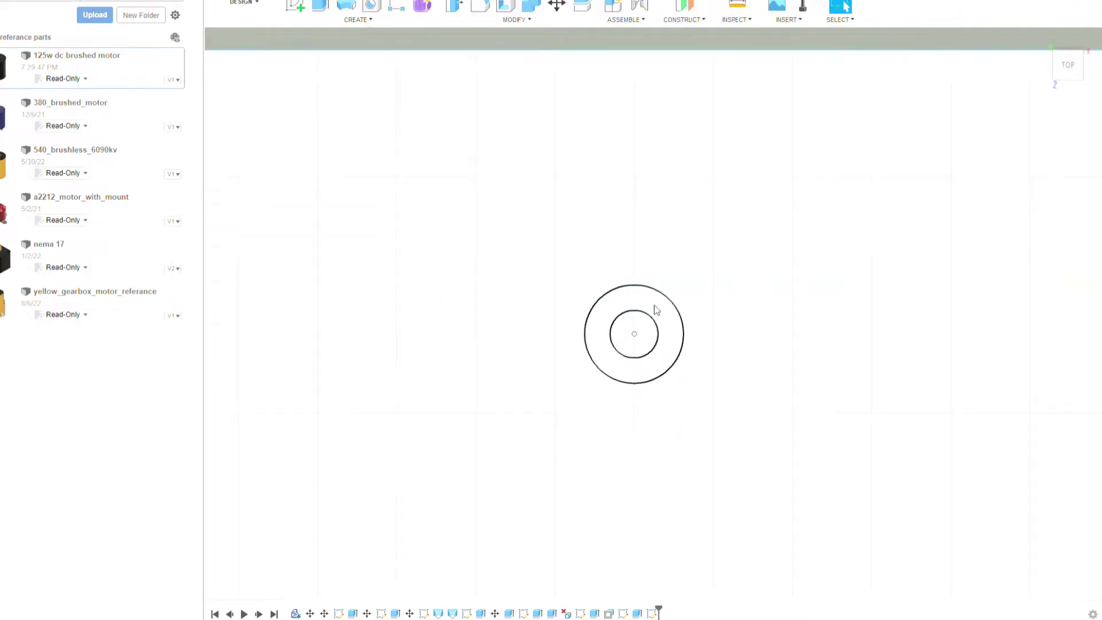
Finish the ring sketch and extrude it 16 mm into a hollow post body.
left_click(656, 307)
key("e")
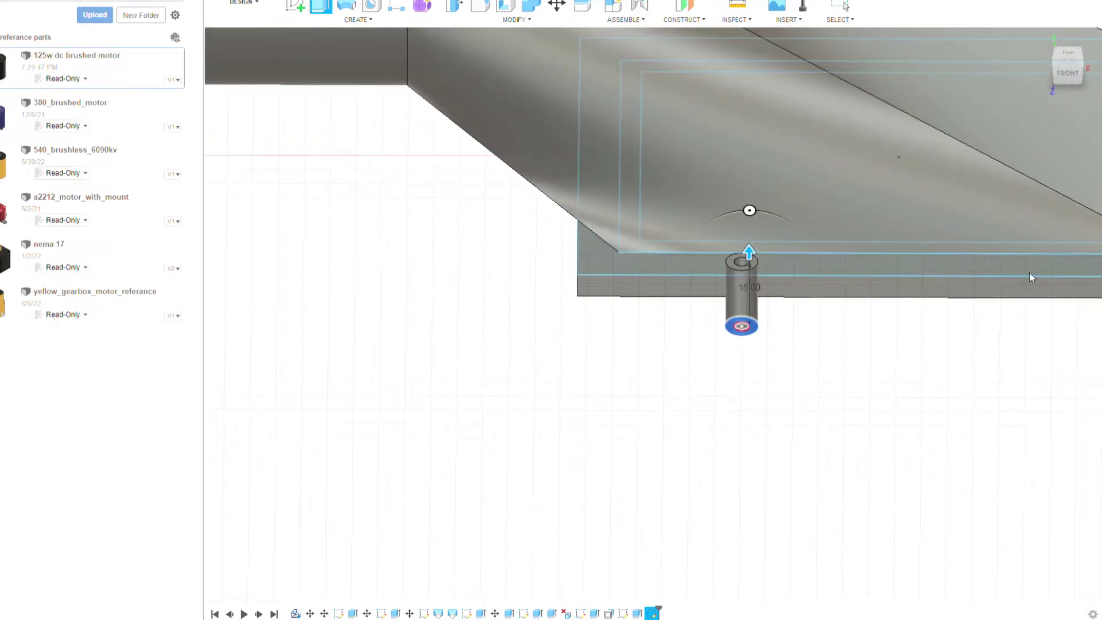
key("Return")
Move the post 60 mm onto the small tube, checking its position from the right.
middle_click_drag(516, 230, 631, 229, "shift")
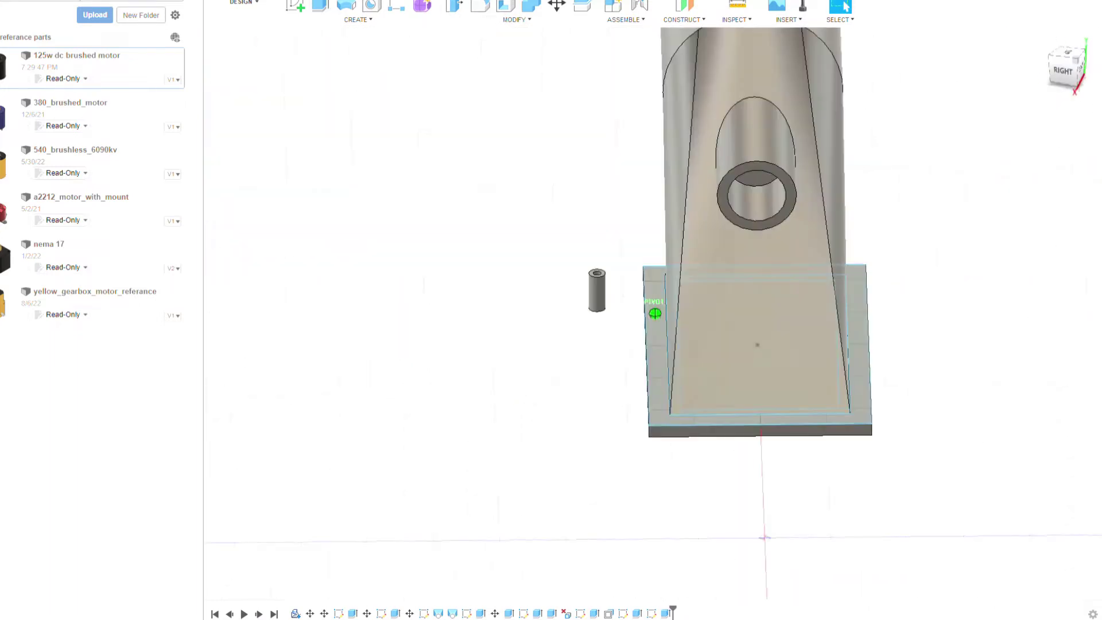
middle_click_drag(643, 52, 627, 37, "shift")
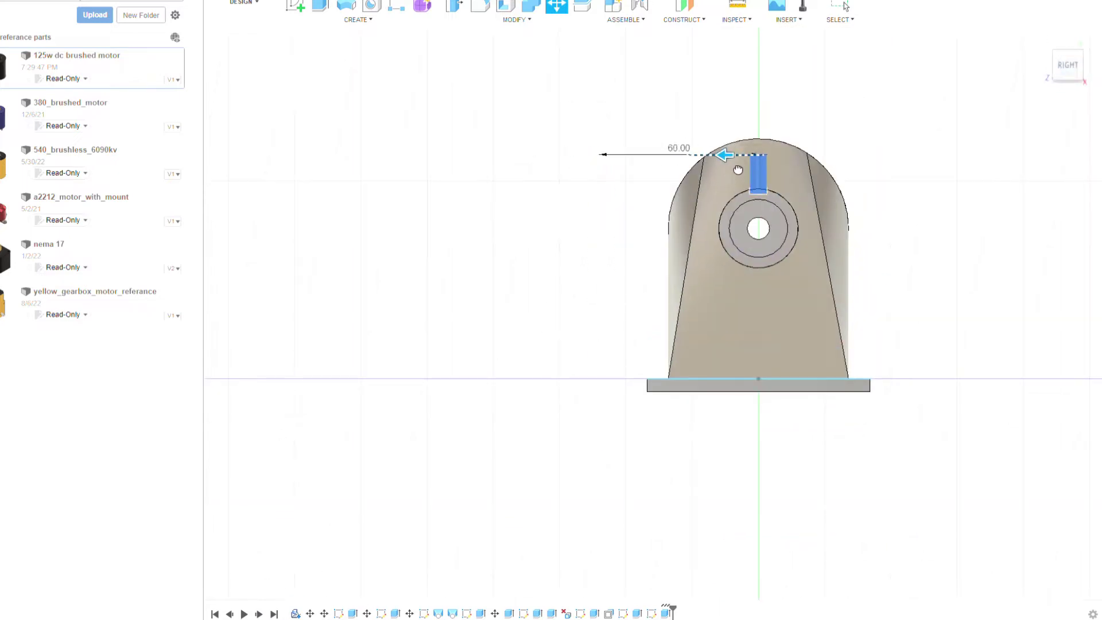
middle_click_drag(654, 313, 574, 321, "shift")
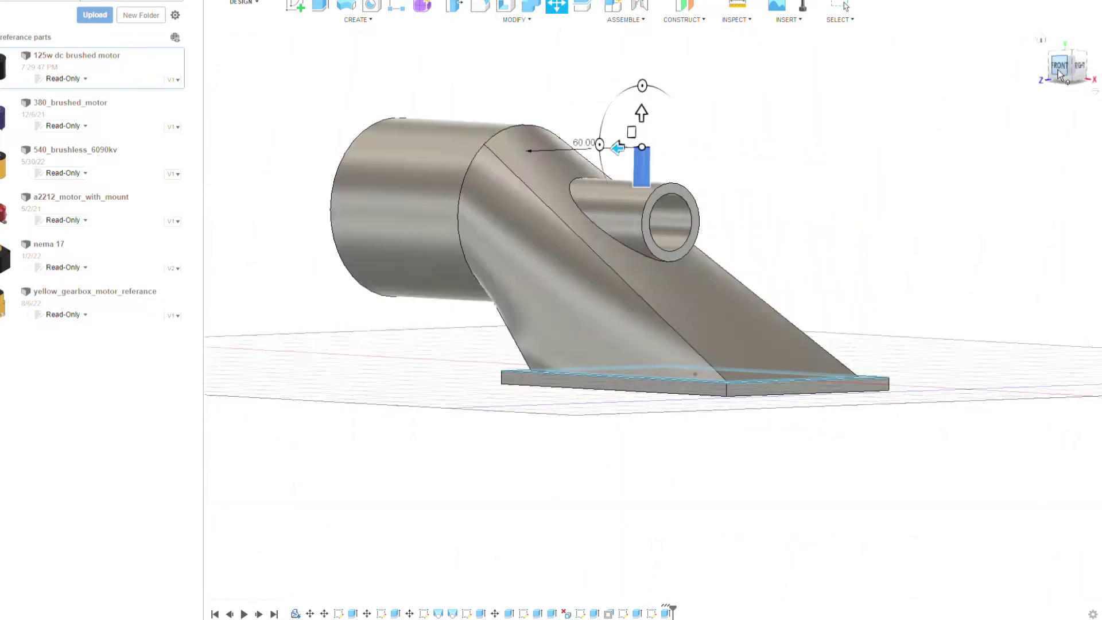
scroll(655, 313, "up", 3)
left_click(1073, 62)
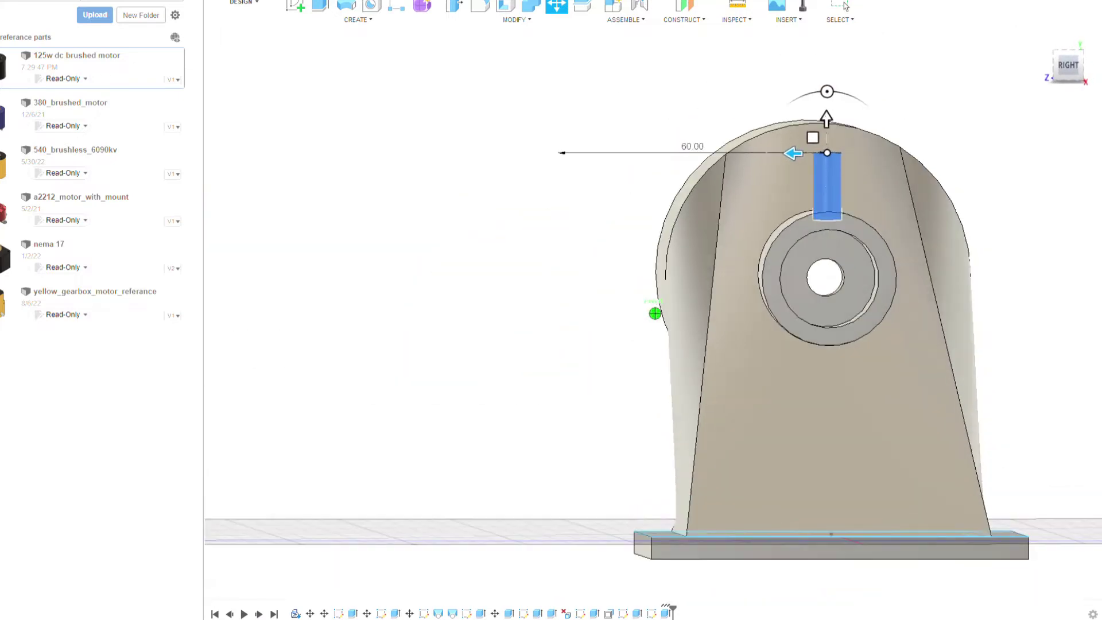
key("Escape")
left_click(1067, 54)
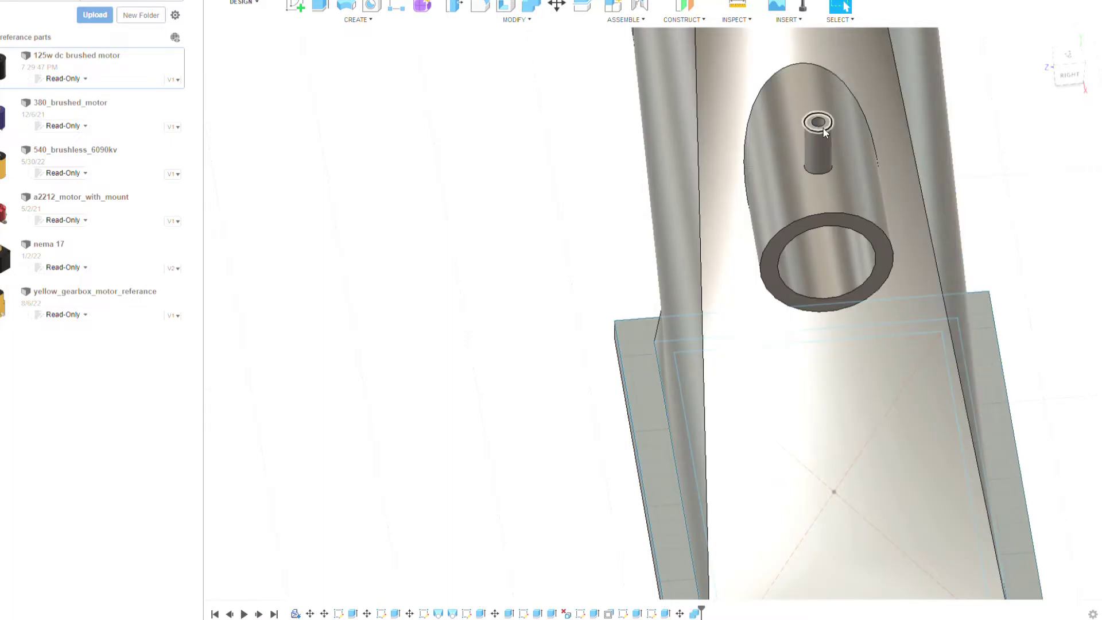
scroll(847, 115, "up", 4)
Cut the post's inner circle 22 mm down through into the tube.
left_click(784, 131)
left_click(657, 332)
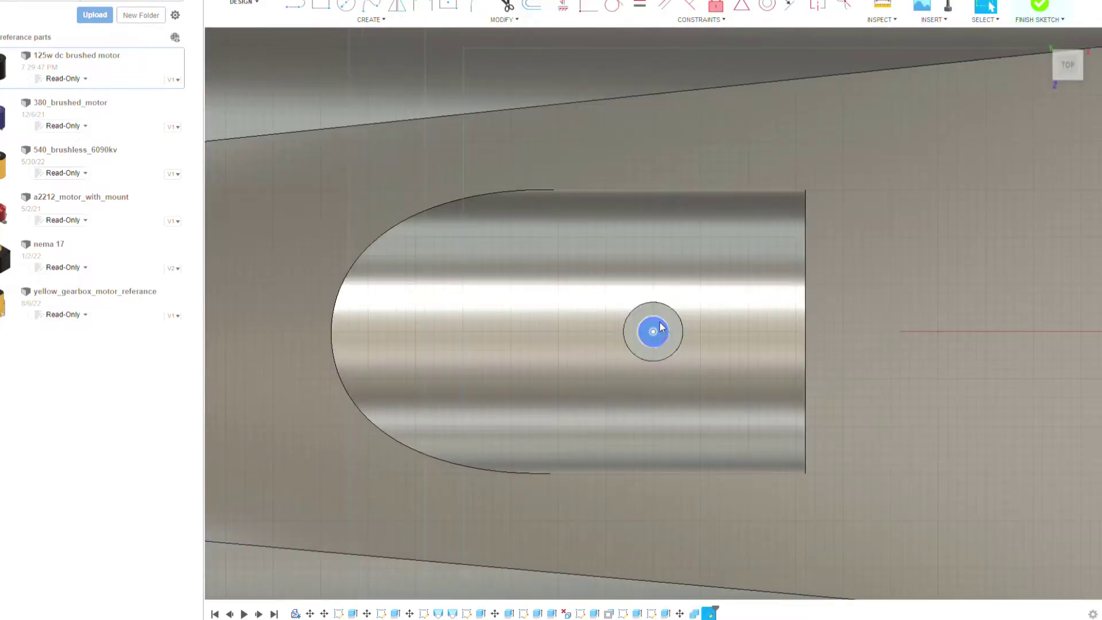
key("e")
key("Escape")
middle_click_drag(985, 278, 804, 298, "shift")
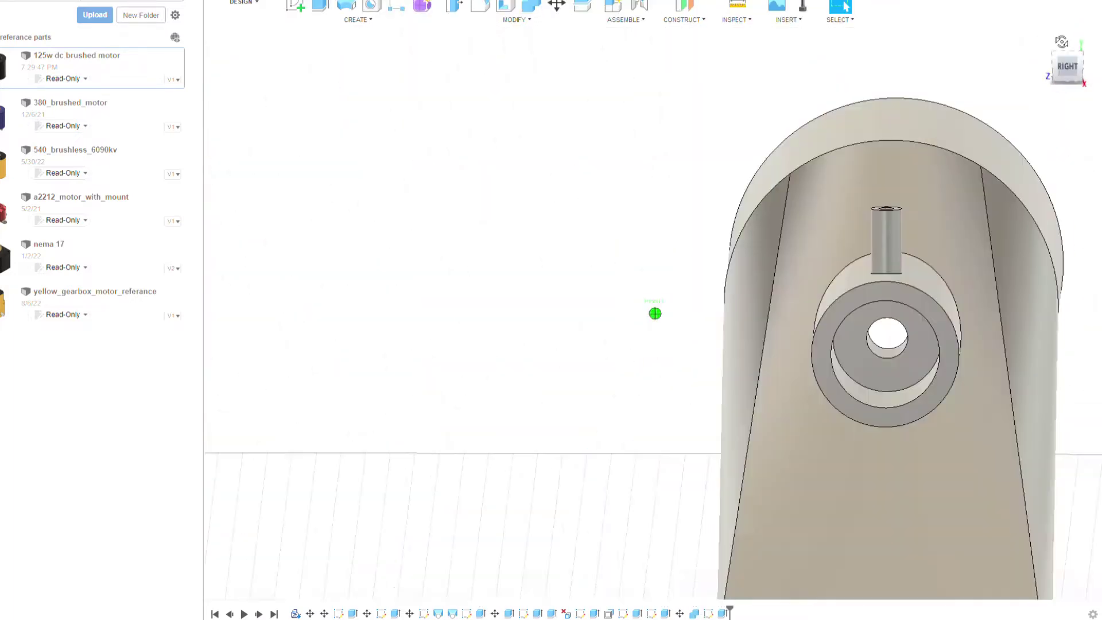
scroll(905, 172, "up", 3)
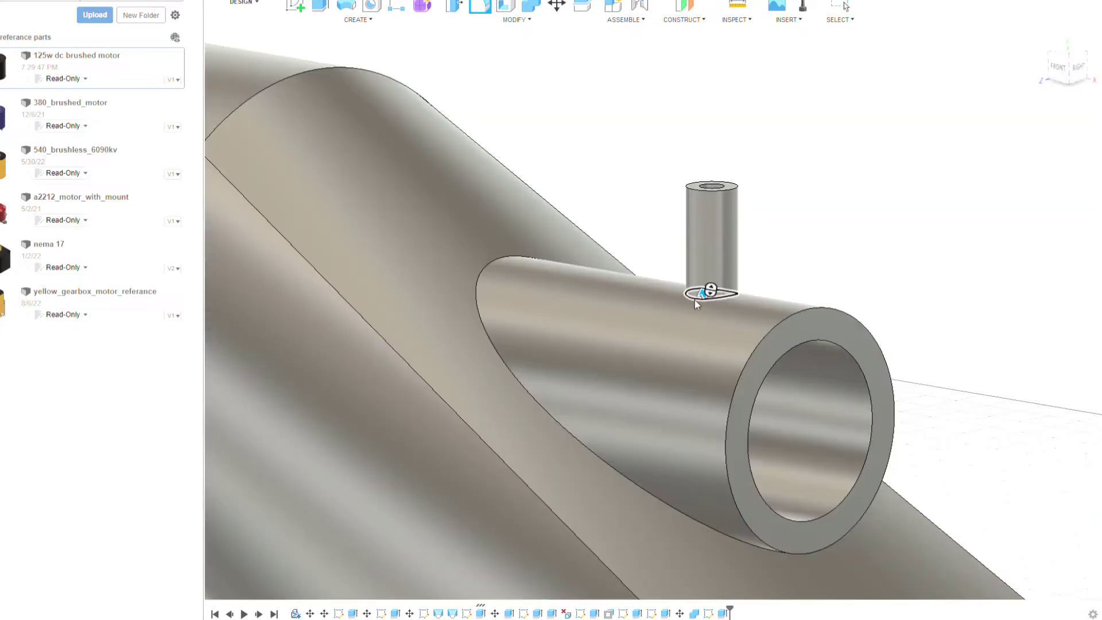
Fillet the post's base into the tube and chamfer its top edge.
left_click_drag(705, 298, 698, 288)
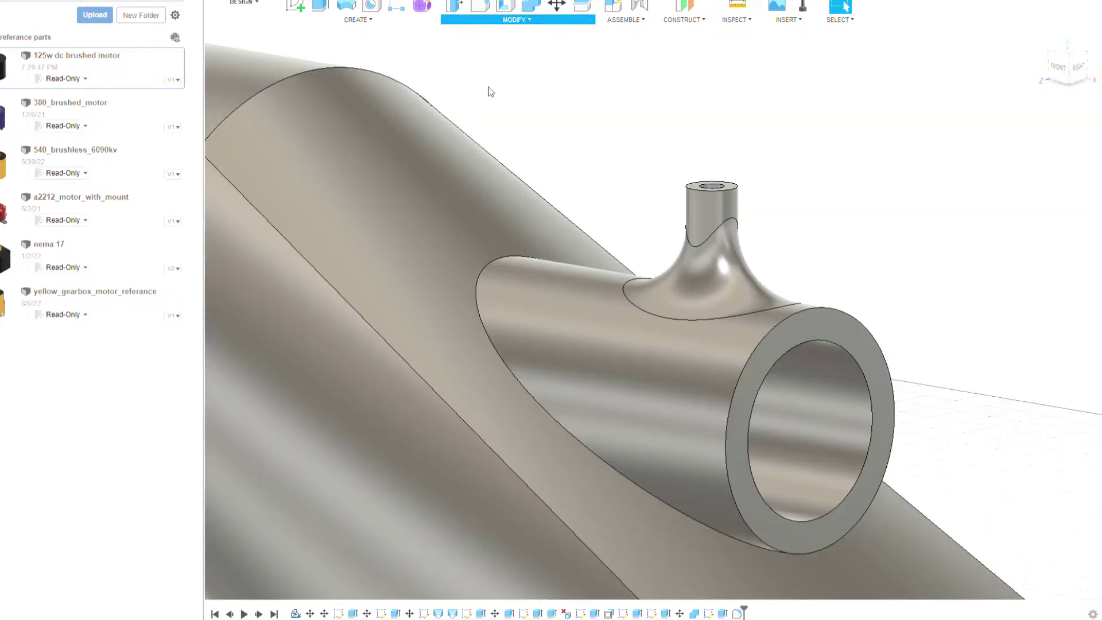
left_click(736, 187)
scroll(740, 183, "up", 3)
left_click_drag(745, 177, 730, 204)
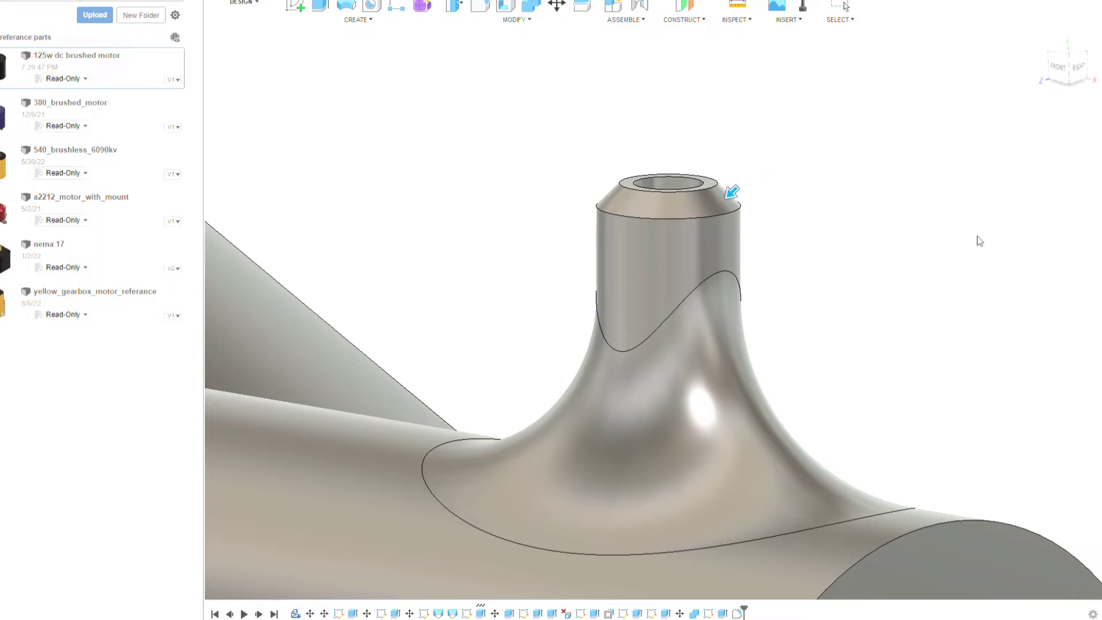
left_click_drag(771, 239, 754, 246)
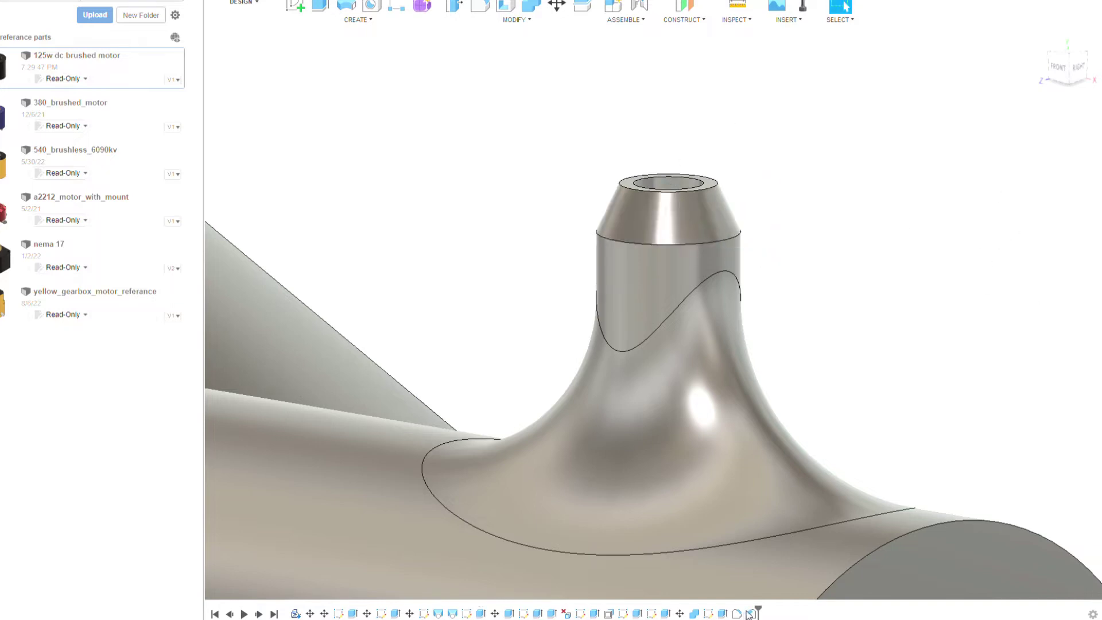
Edit the base fillet smaller and reconfirm the top chamfer from the timeline.
double_click(737, 614)
left_click_drag(581, 459, 593, 479)
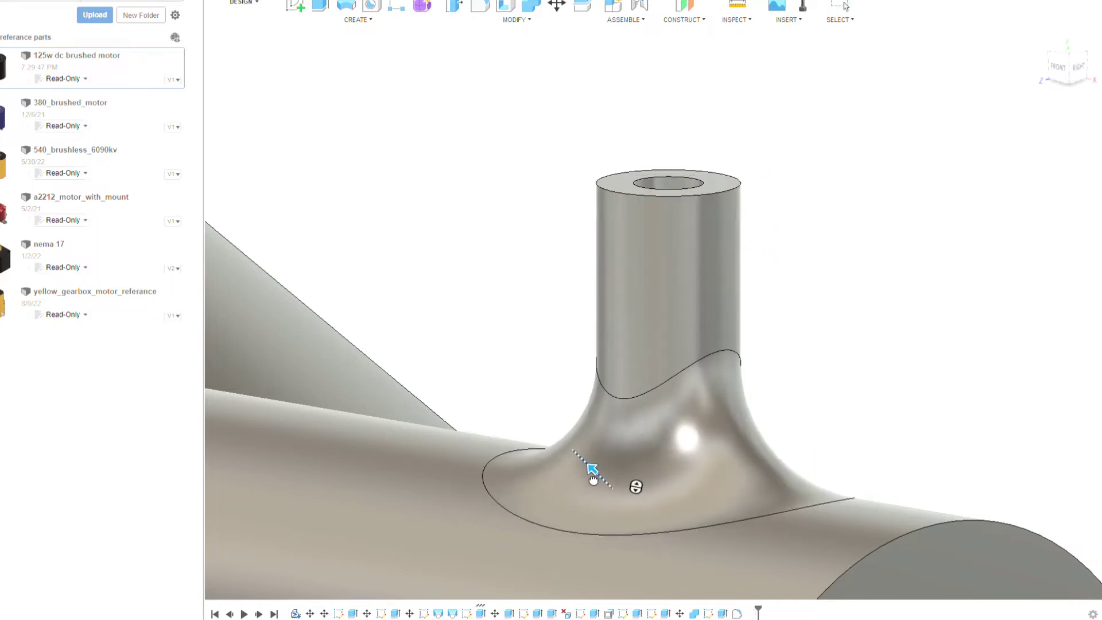
key("Return")
double_click(740, 241)
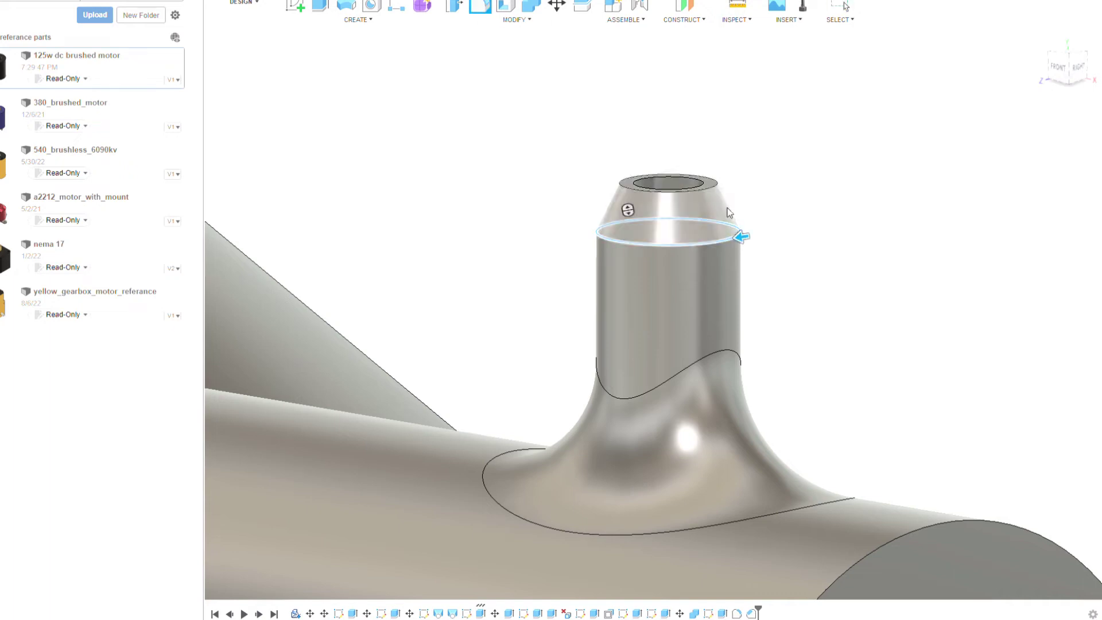
key("Return")
scroll(822, 259, "down", 10)
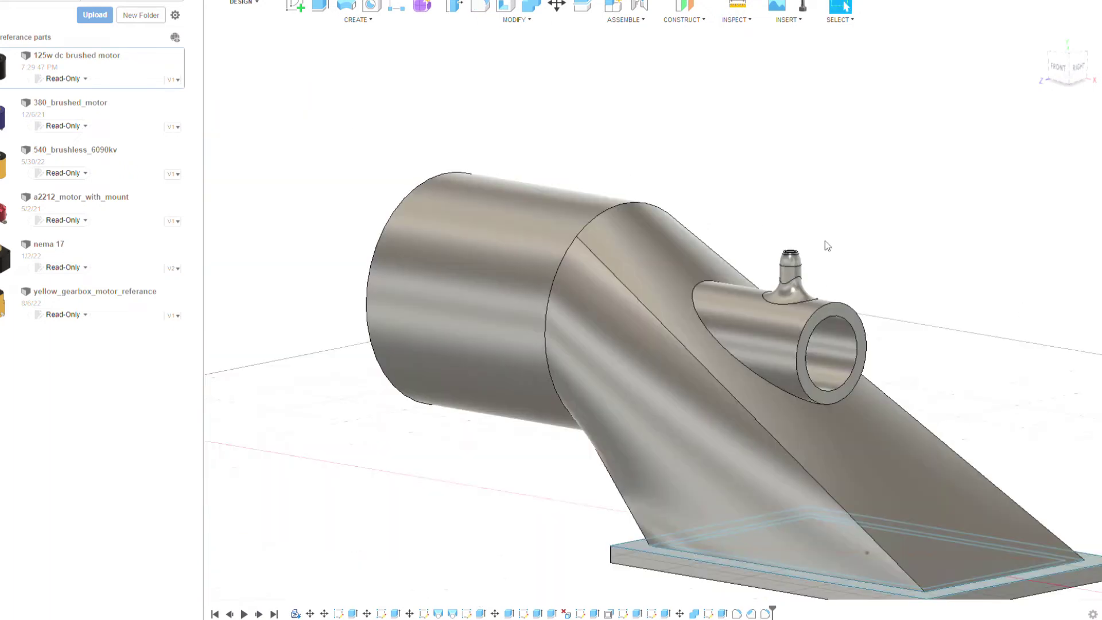
middle_click_drag(825, 240, 717, 241, "shift")
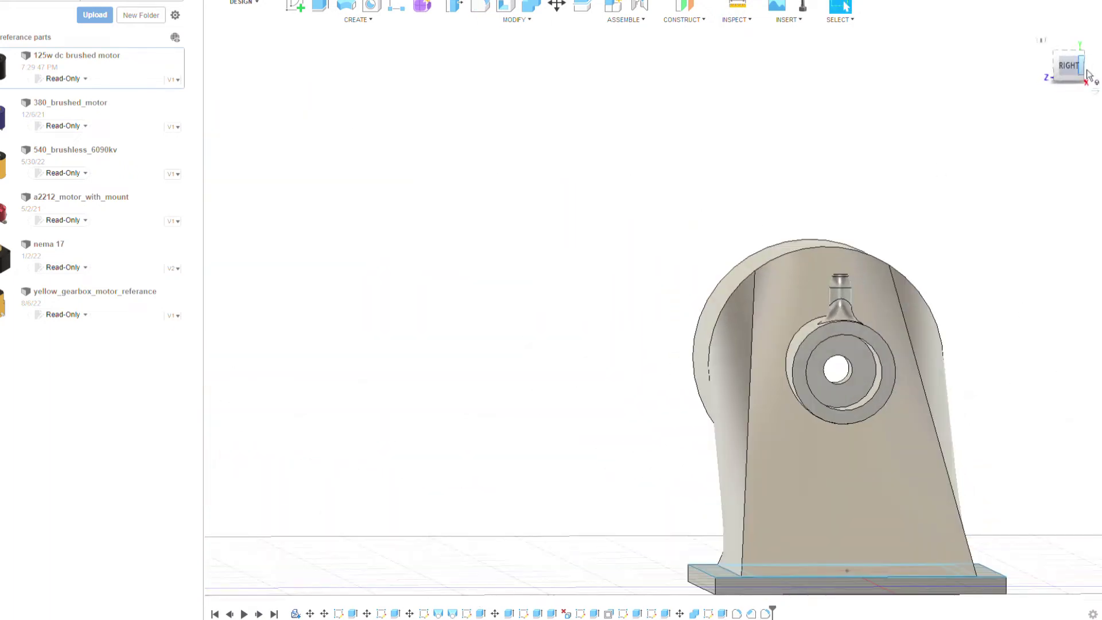
Sketch a circle around the tube's end ring and extrude the outer ring into a flange.
left_click(1088, 73)
left_click(866, 333)
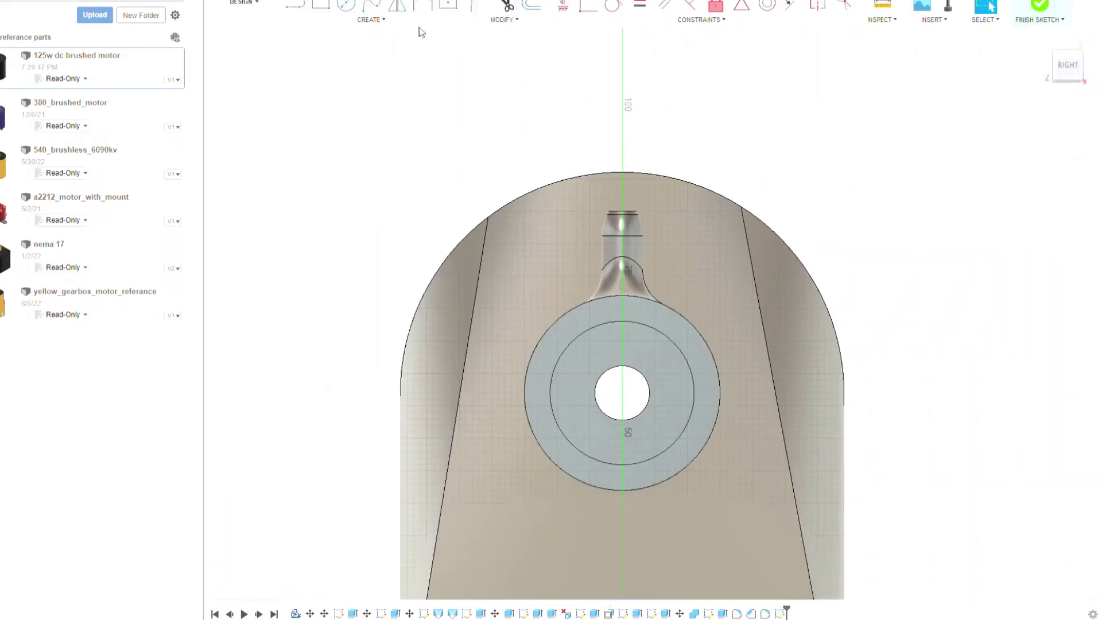
left_click(753, 392)
middle_click_drag(961, 400, 1059, 406)
left_click(1054, 67)
left_click(931, 310)
key("e")
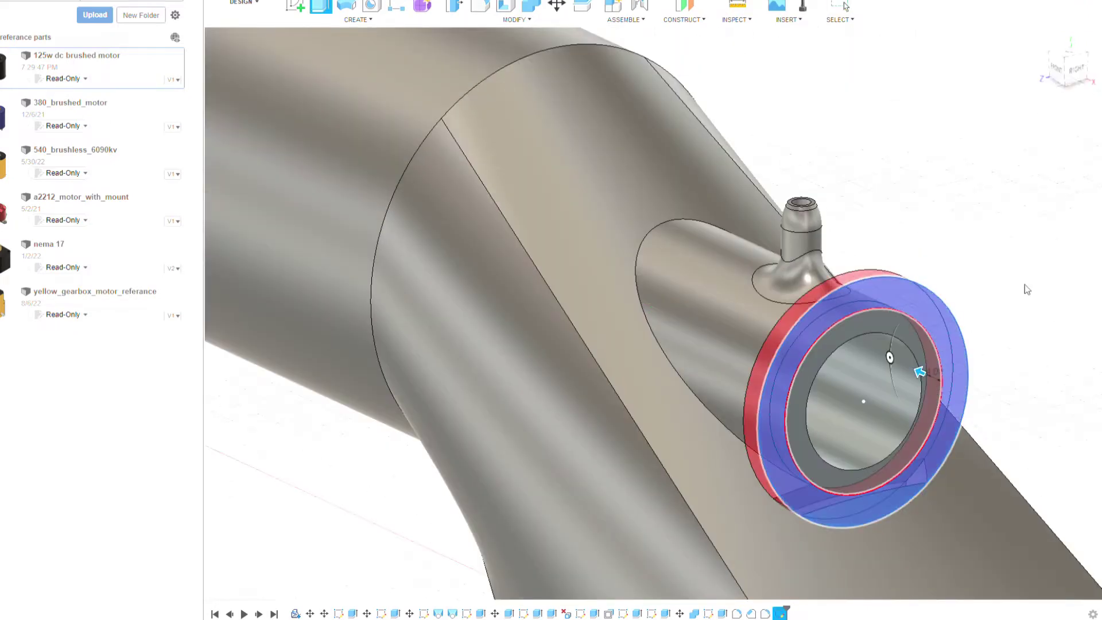
left_click(1068, 70)
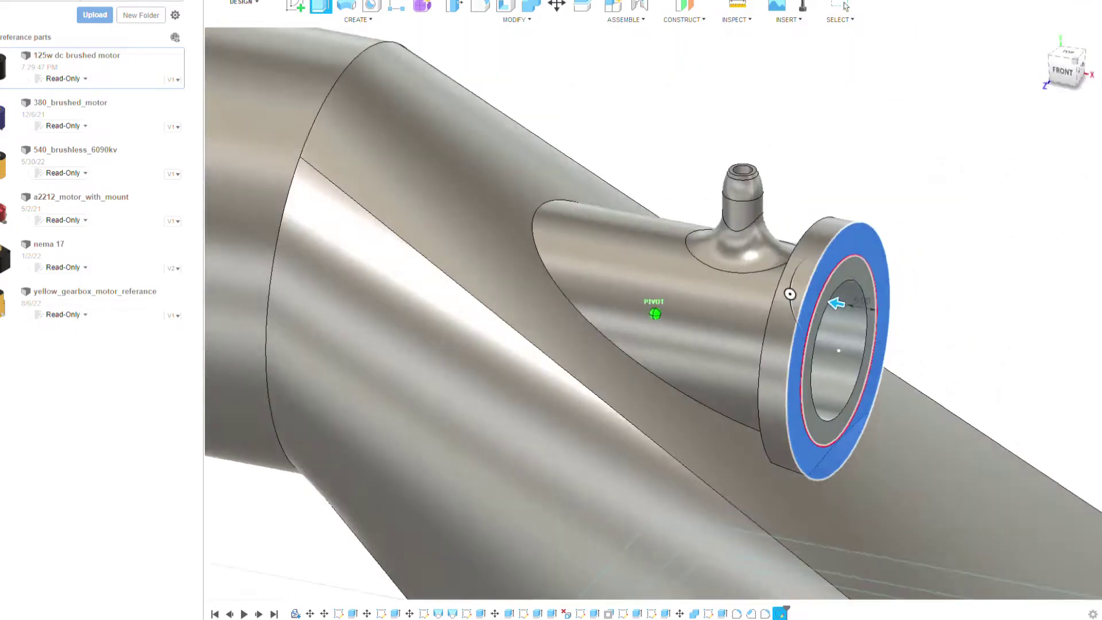
key("Return")
Start a fillet on the flange ring face, cancel it, and view the flange end.
key("f")
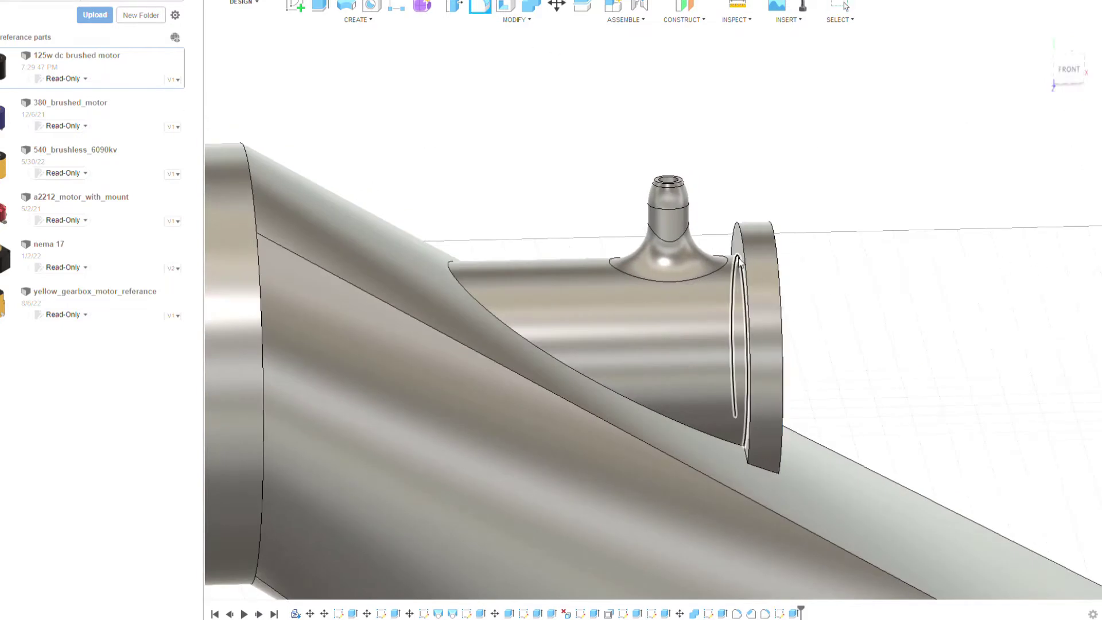
left_click(1088, 63)
left_click(806, 469)
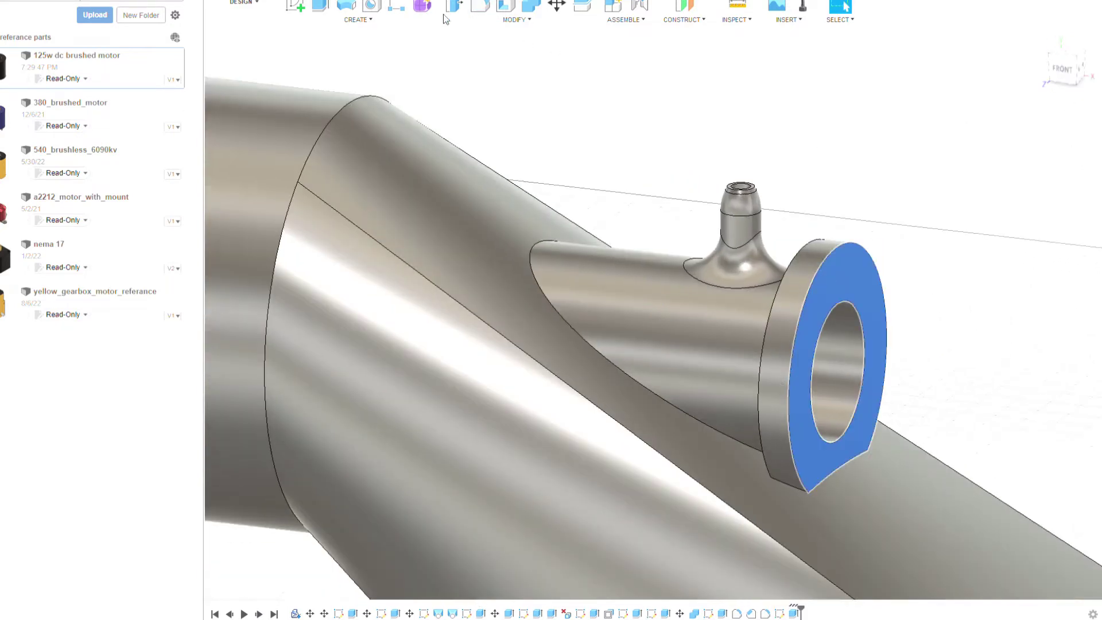
left_click(807, 470)
scroll(930, 317, "down", 3)
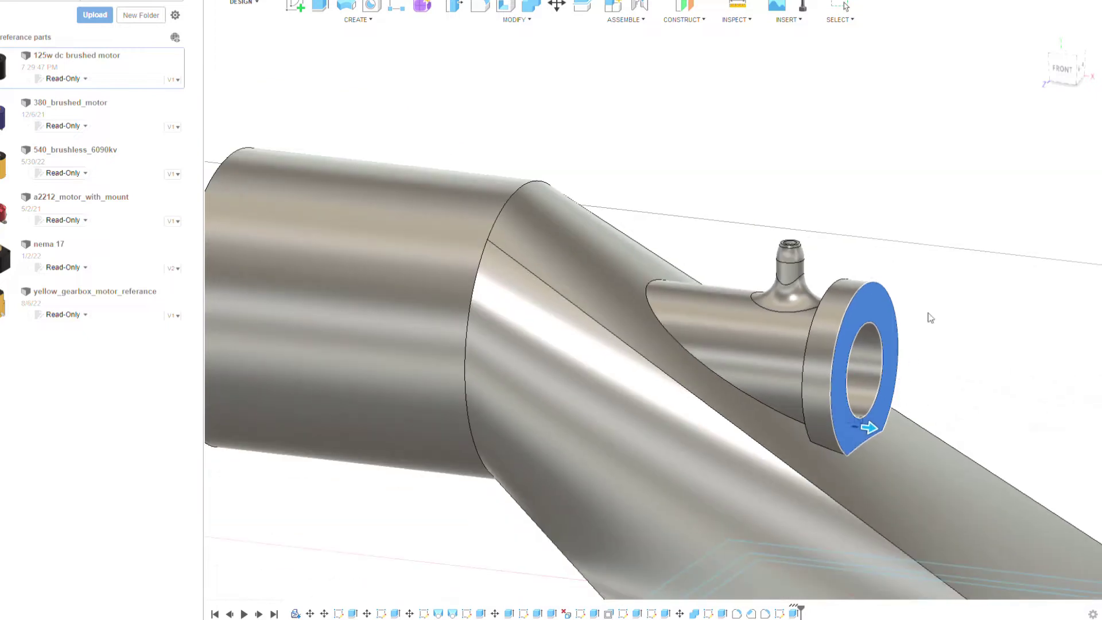
key("Escape")
left_click(1082, 70)
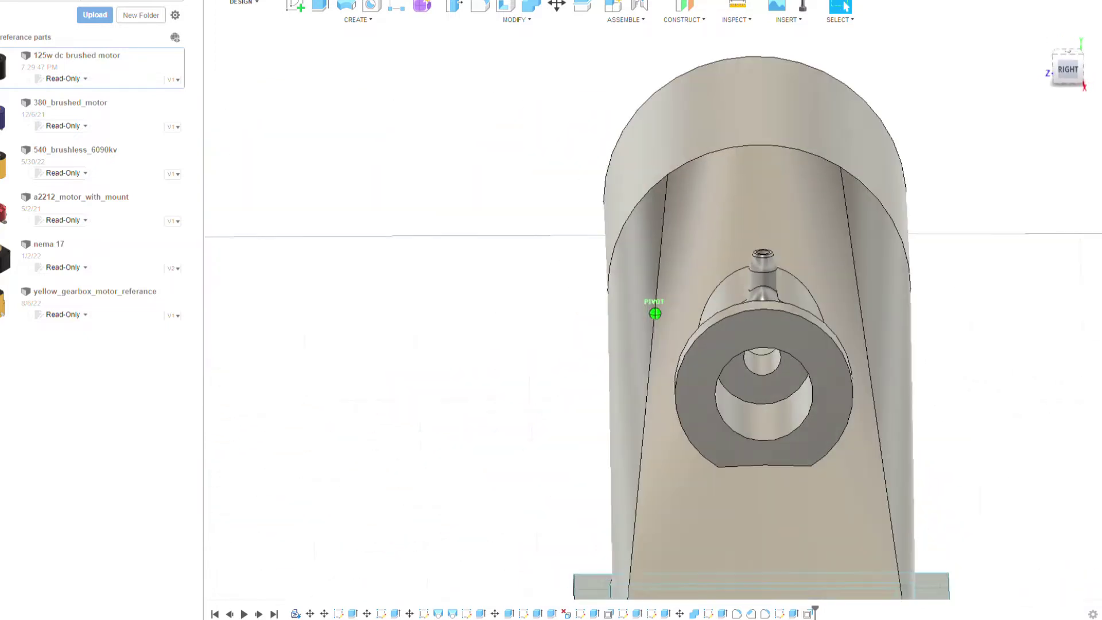
middle_click_drag(654, 313, 574, 321, "shift")
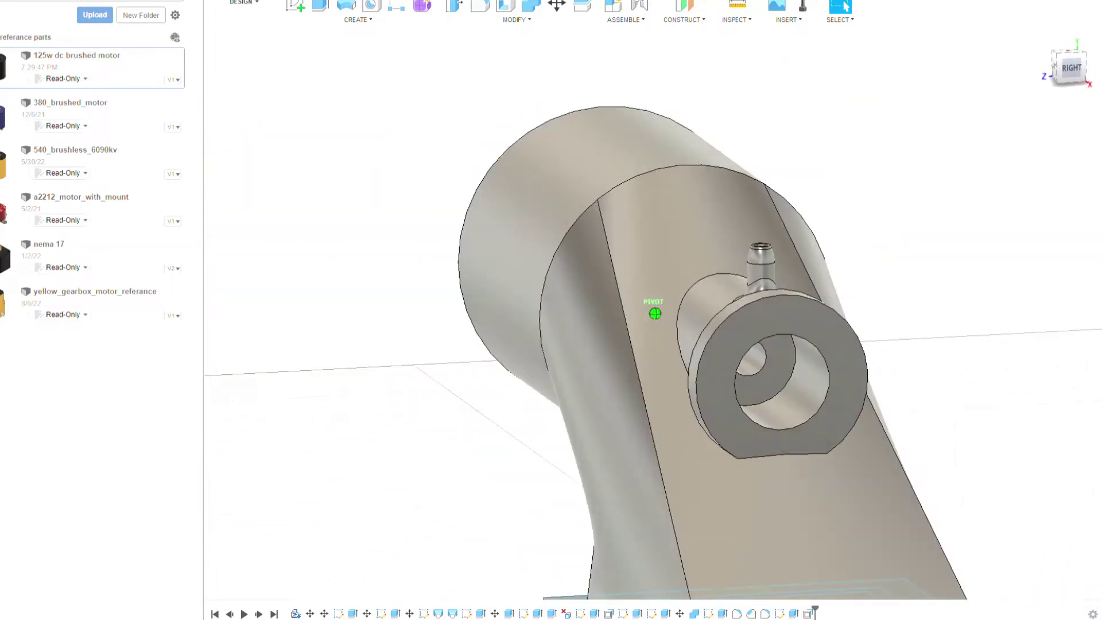
Start a flange-face sketch with a line from centre and a Ø4.00 circle on it.
left_click(1077, 70)
left_click(793, 322)
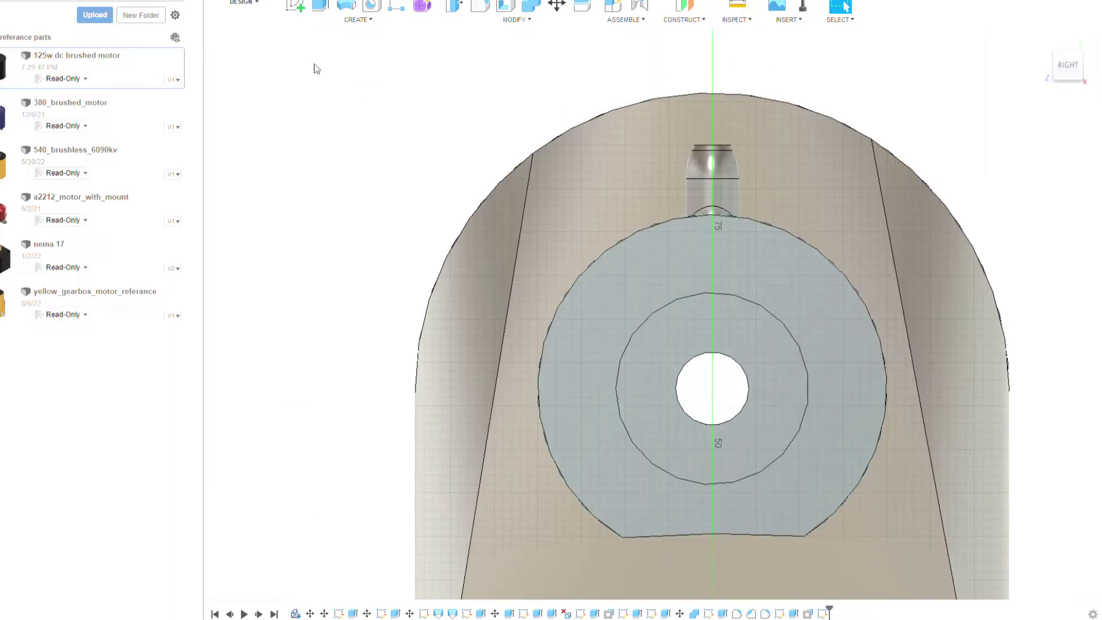
left_click(790, 235)
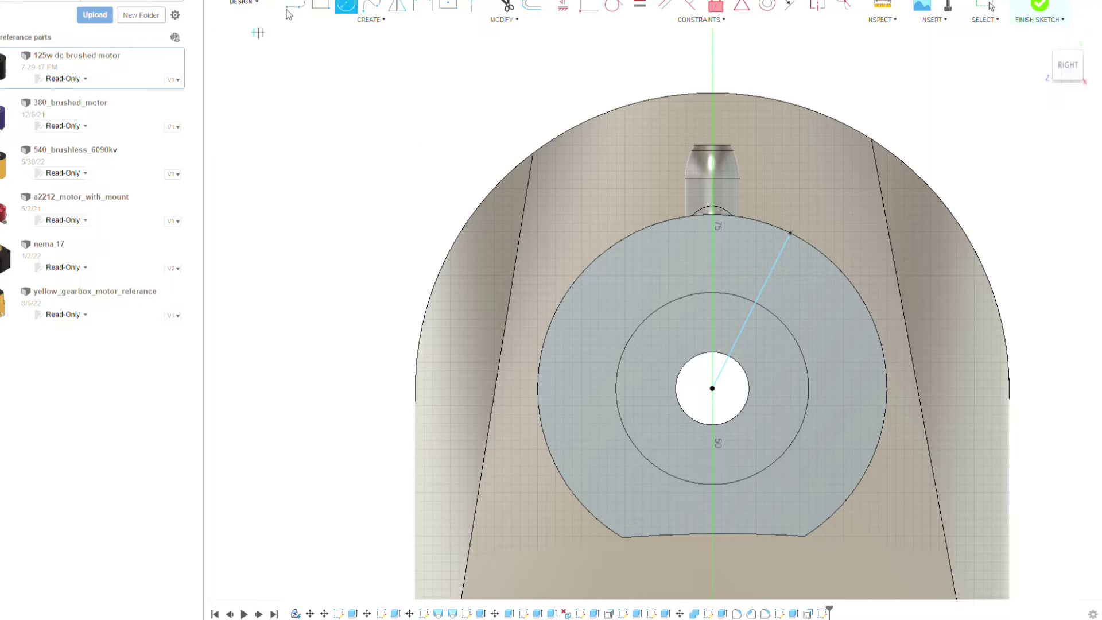
left_click(785, 281)
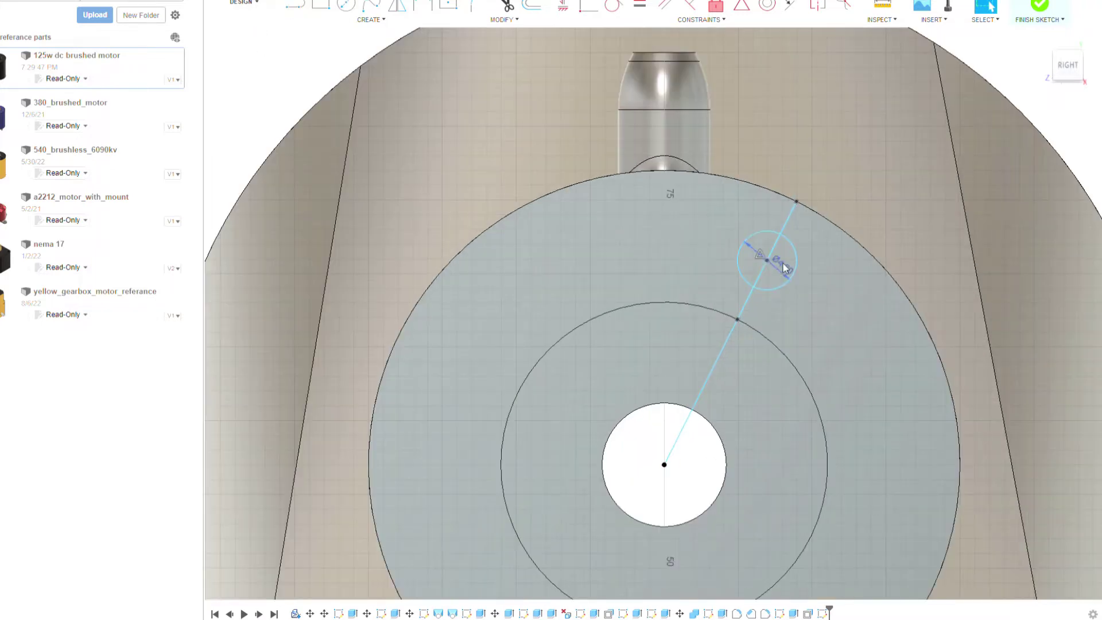
key("Escape")
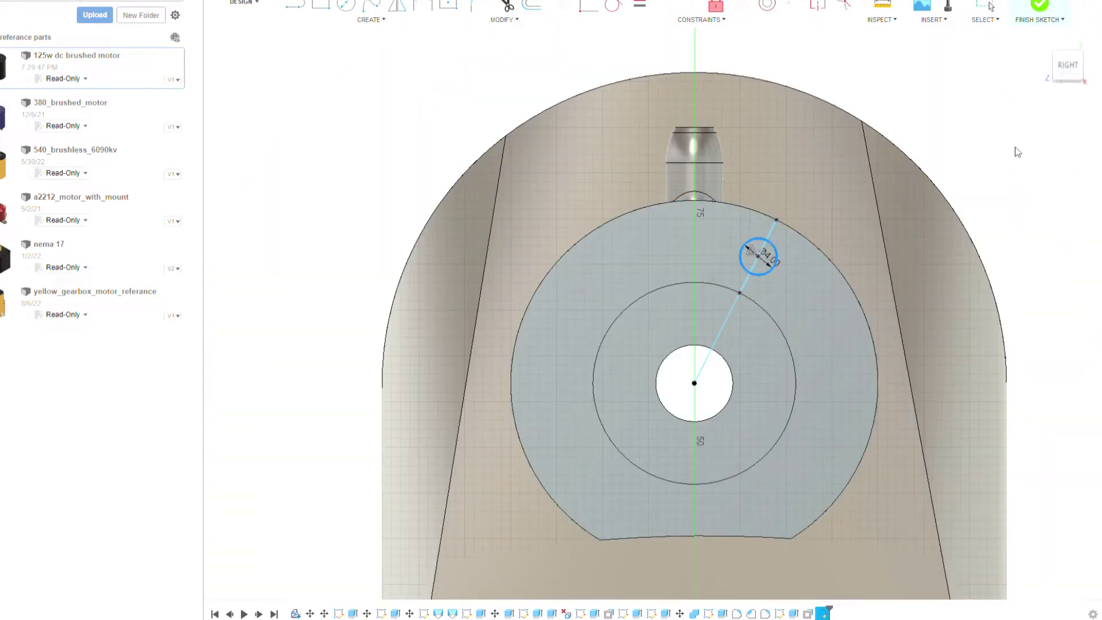
Discard the trial pattern and circle, and set the line to 37.5 at 45°.
left_click(694, 383)
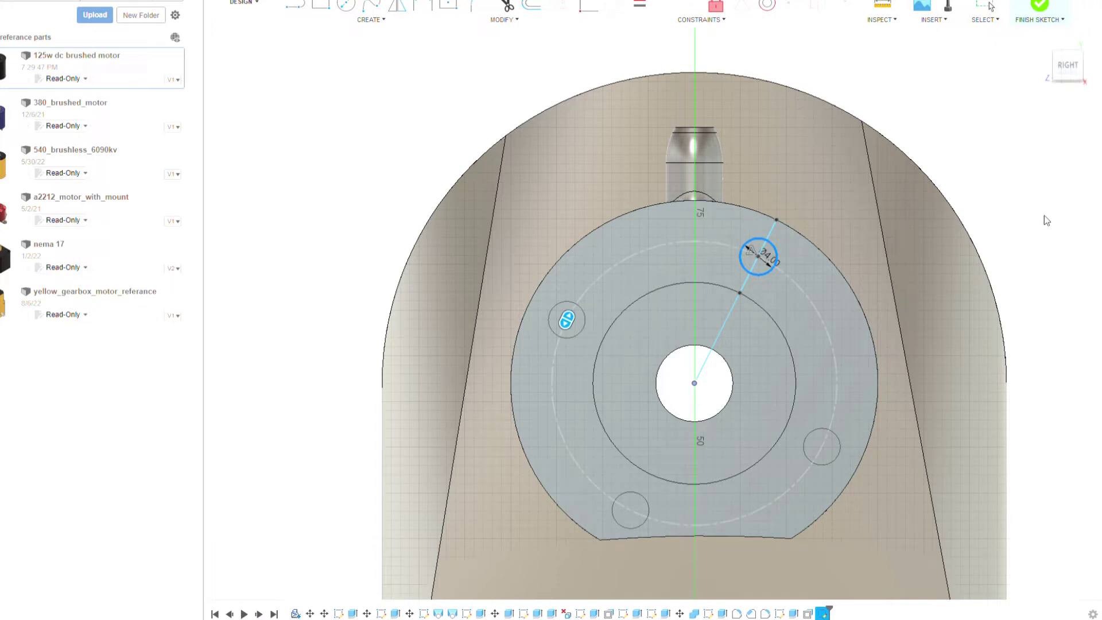
key("Escape")
key("Delete")
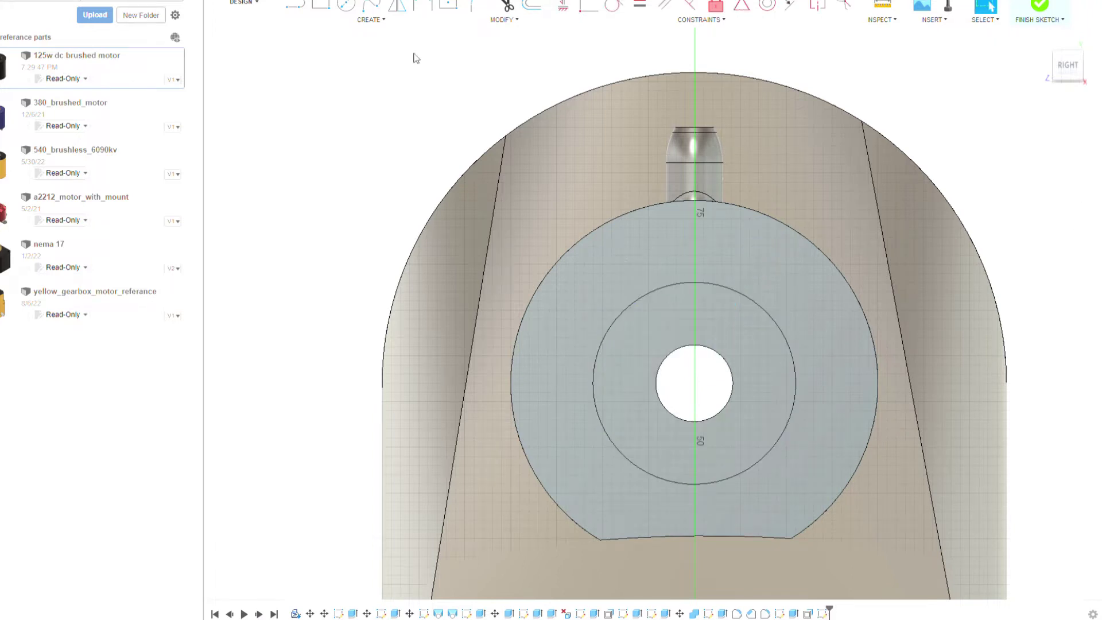
type("37.5")
key("Tab")
type("45")
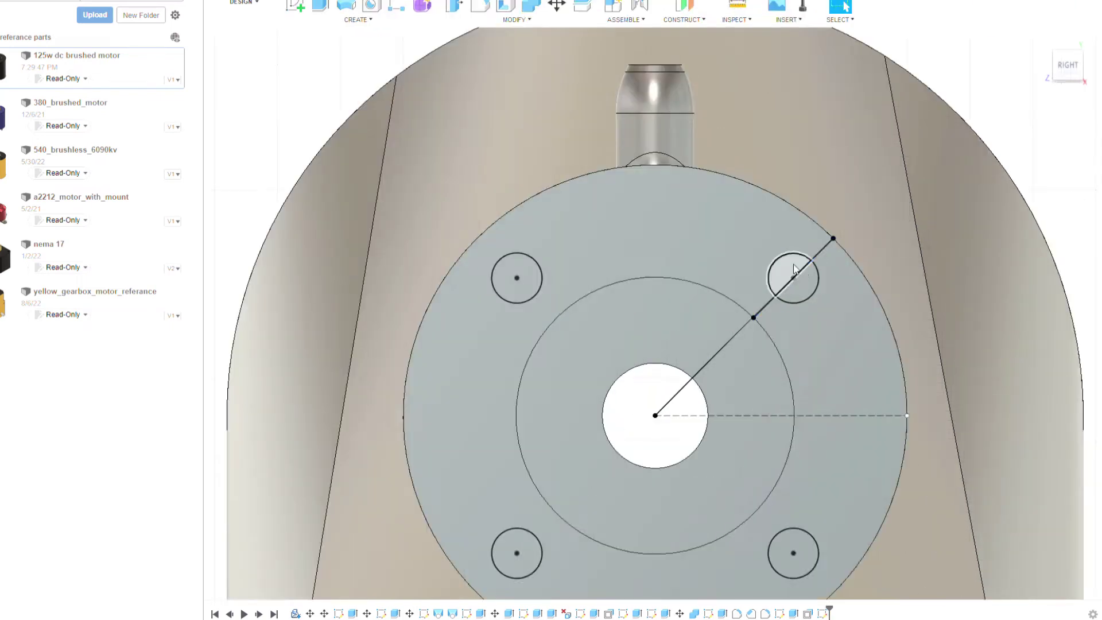
Select the top-right, bottom-right and bottom-left bolt-hole profiles.
left_click(794, 269)
left_click(794, 551)
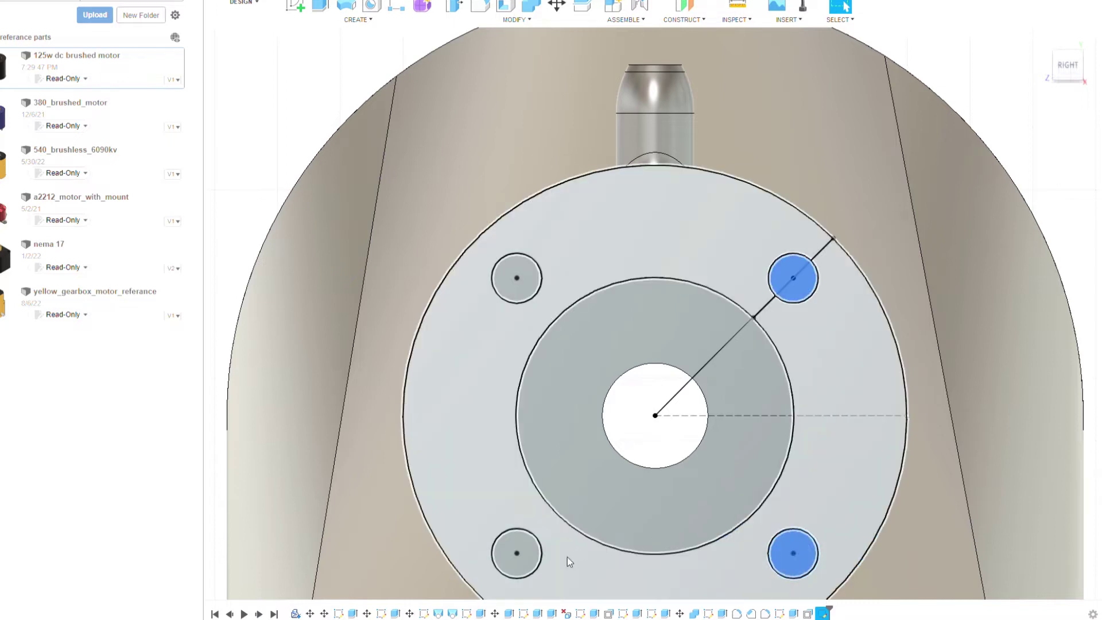
left_click(516, 552)
Try a fillet on the tube-to-flange edge, shrink it back to nothing, and return to the flange face.
left_click(528, 270)
scroll(528, 269, "down", 5)
middle_click_drag(527, 270, 1007, 112, "shift")
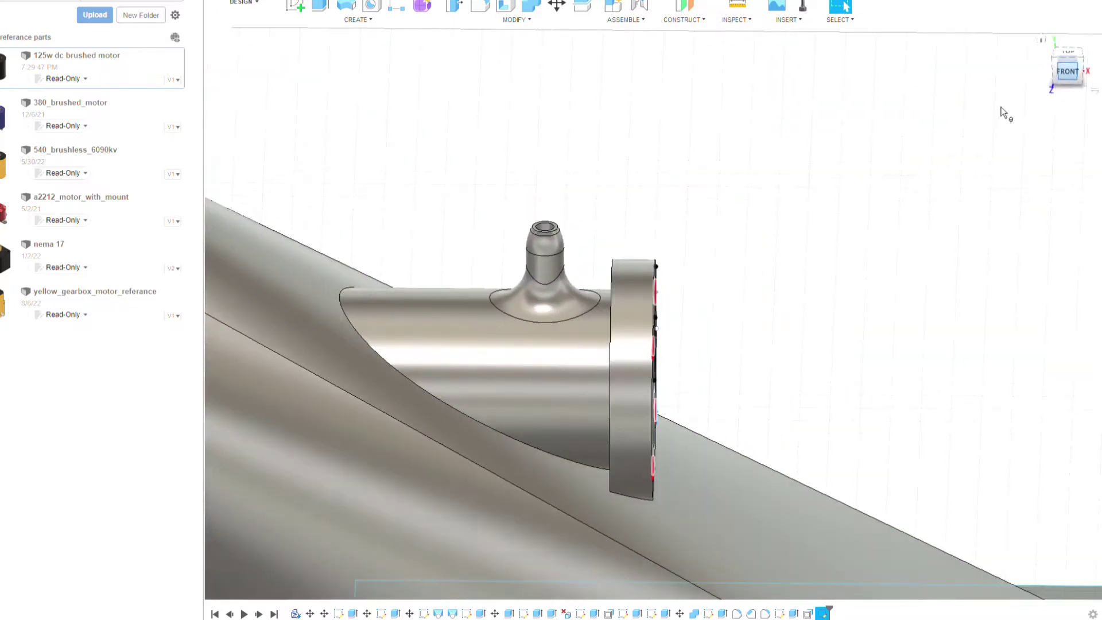
middle_click_drag(1098, 80, 1068, 82, "shift")
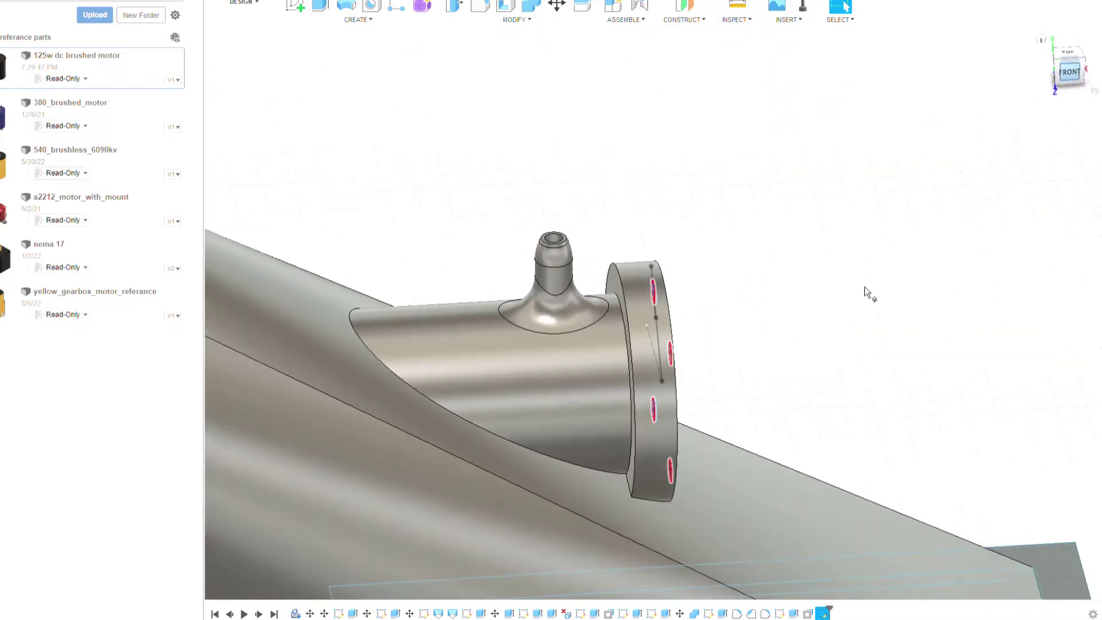
key("f")
left_click(609, 304)
left_click_drag(606, 312, 598, 295)
middle_click_drag(891, 285, 745, 258, "shift")
scroll(644, 240, "up", 3)
Extrude the four bolt-hole profiles as an 8.00 mm deep cut.
left_click(644, 247)
left_click(644, 492)
left_click(480, 540)
left_click(479, 296)
scroll(488, 317, "down", 3)
key("e")
mouse_move(447, 297)
left_mouse_down()
mouse_move(381, 287)
mouse_move(442, 316)
mouse_move(454, 310)
left_mouse_up()
middle_click_drag(453, 310, 475, 290, "shift")
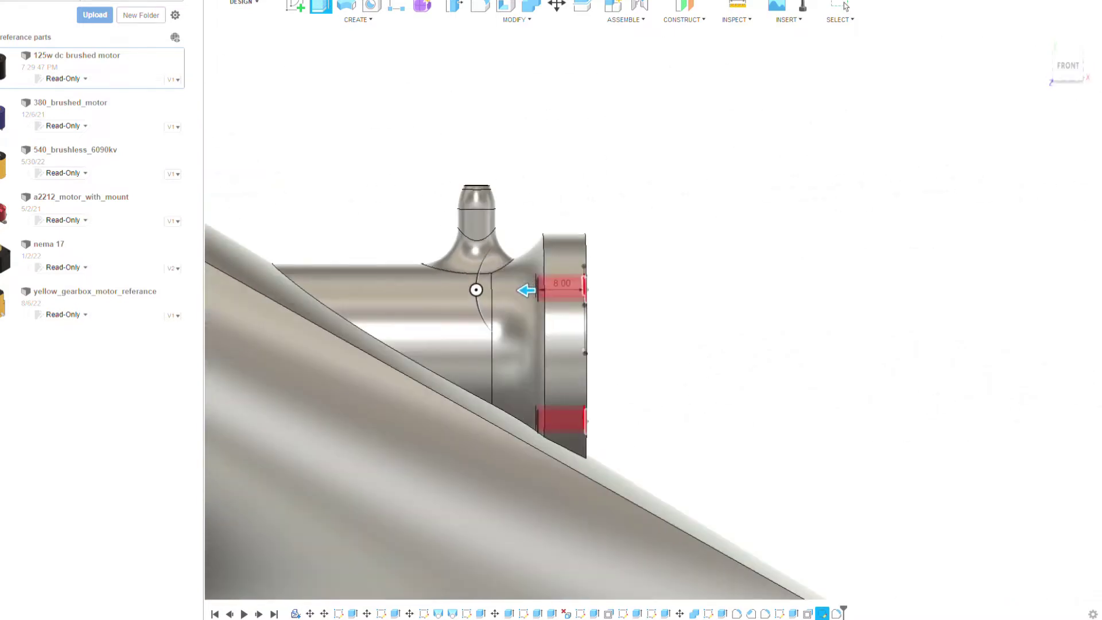
key("Return")
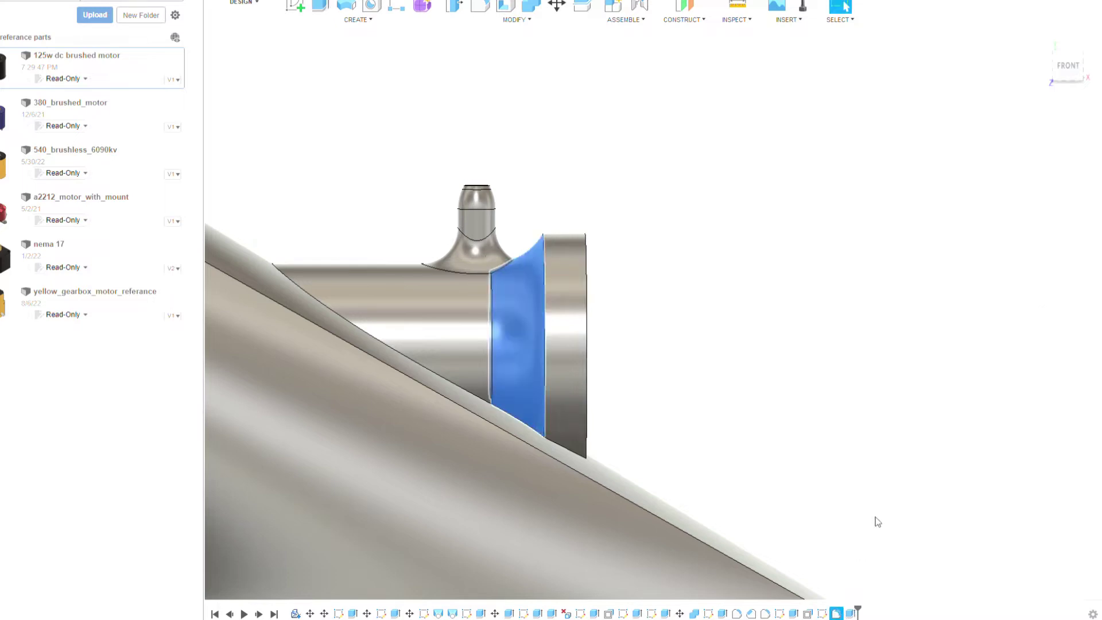
Edit the bolt-hole extrude from the timeline, changing its depth to 5.00 mm.
mouse_move(1032, 103)
middle_mouse_down("shift")
mouse_move(1097, 86)
mouse_move(1054, 65)
middle_mouse_up("shift")
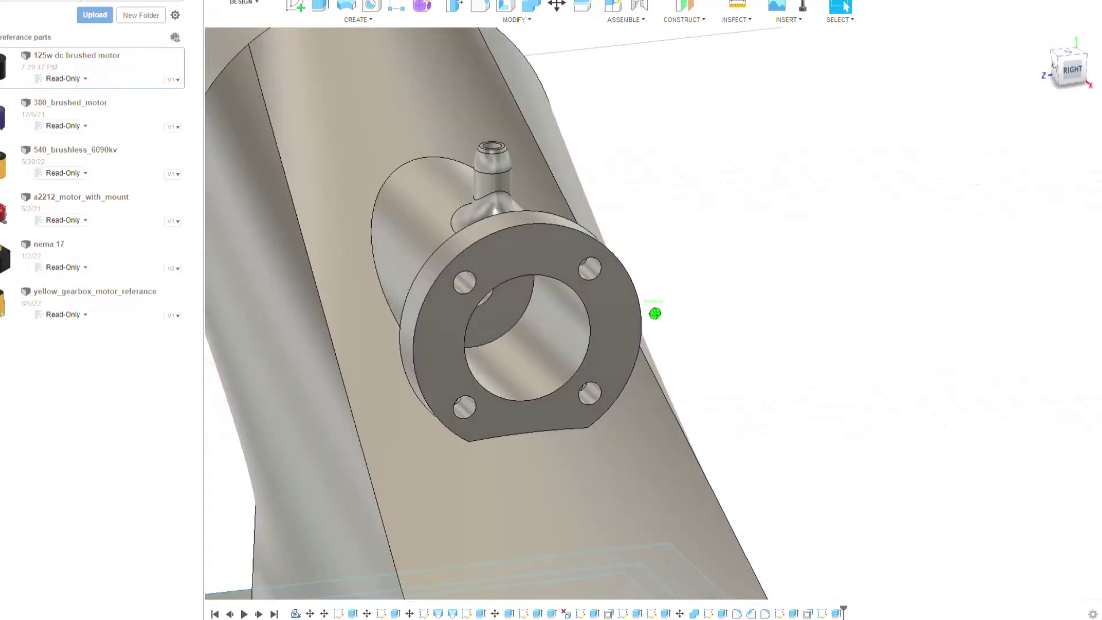
left_click(1068, 70)
double_click(849, 614)
left_click_drag(531, 347, 497, 361)
mouse_move(497, 361)
middle_mouse_down("shift")
mouse_move(648, 309)
mouse_move(492, 344)
middle_mouse_up("shift")
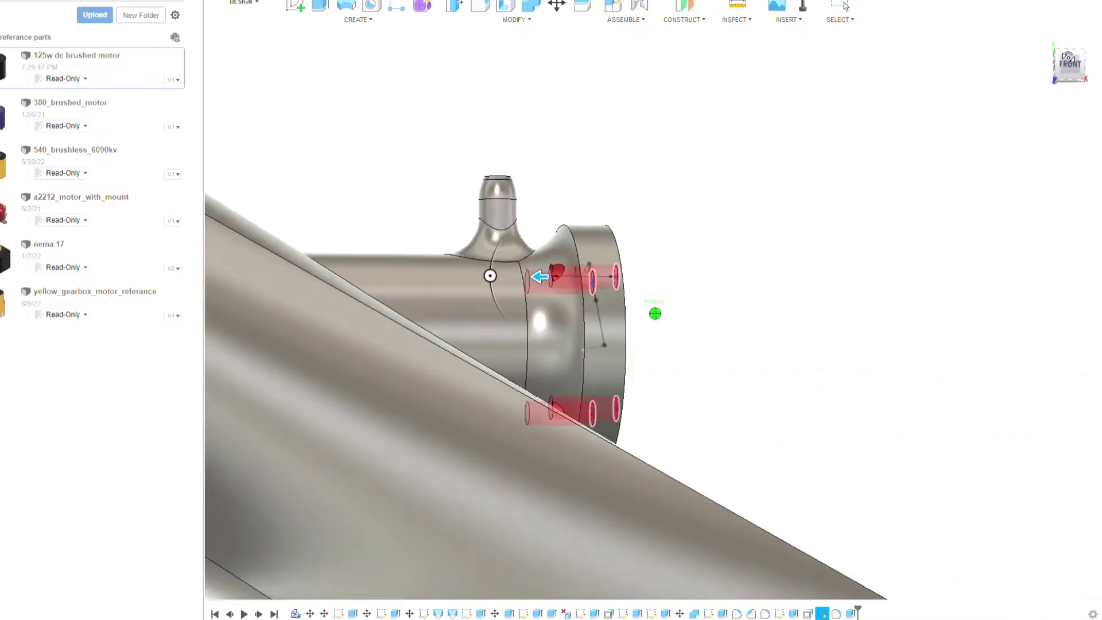
left_click_drag(1067, 60, 1027, 75)
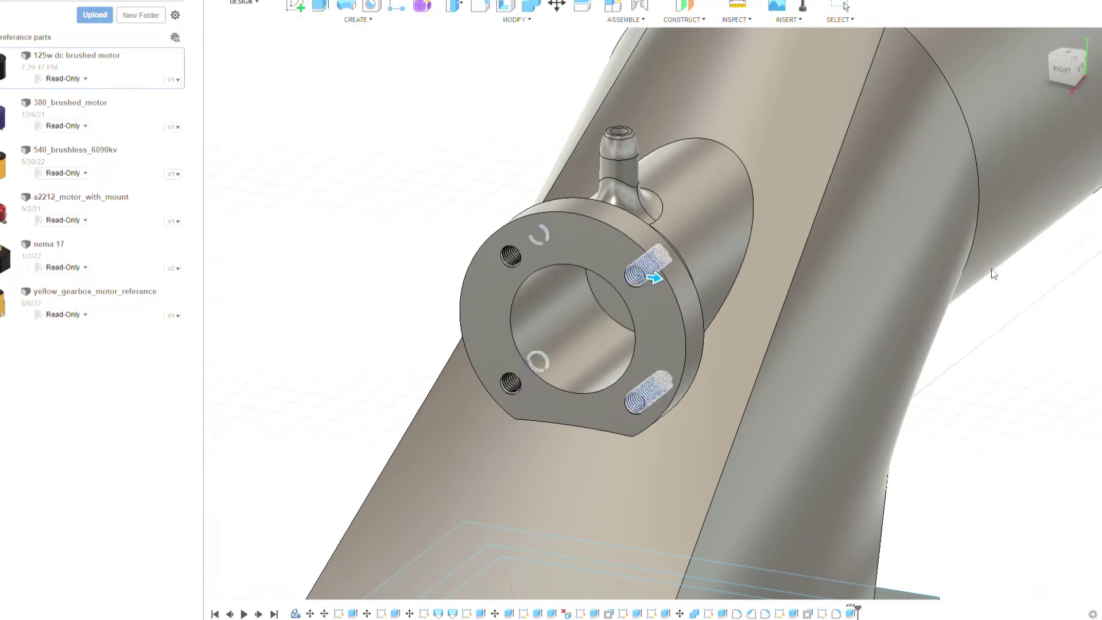
Commit the threads and start a new sketch on the flange face.
key("Return")
left_click(669, 345)
left_click(299, 6)
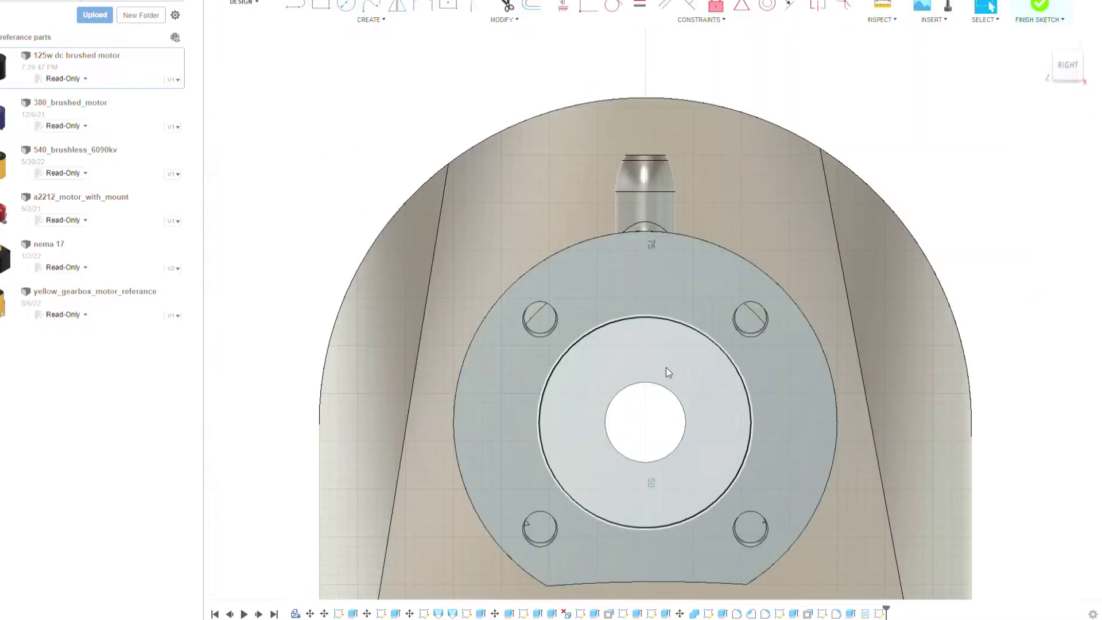
Draw the Ø8.40 centre circle and Ø4 circles over the four bolt holes, then finish.
left_click(666, 368)
left_click(530, 289)
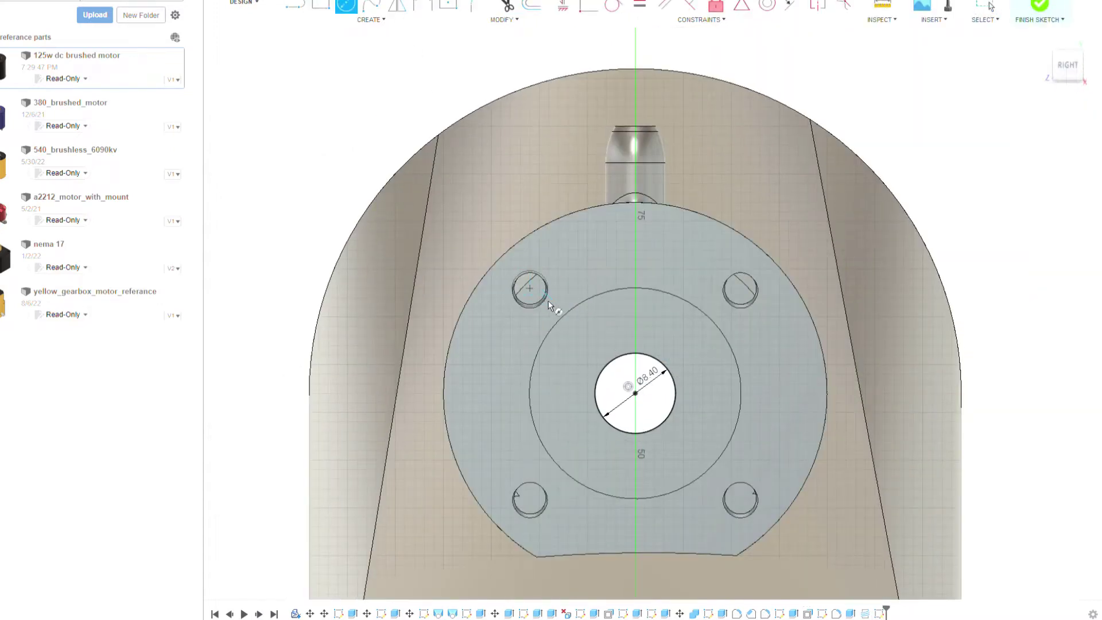
left_click(739, 307)
left_click(740, 498)
type("4")
key("Return")
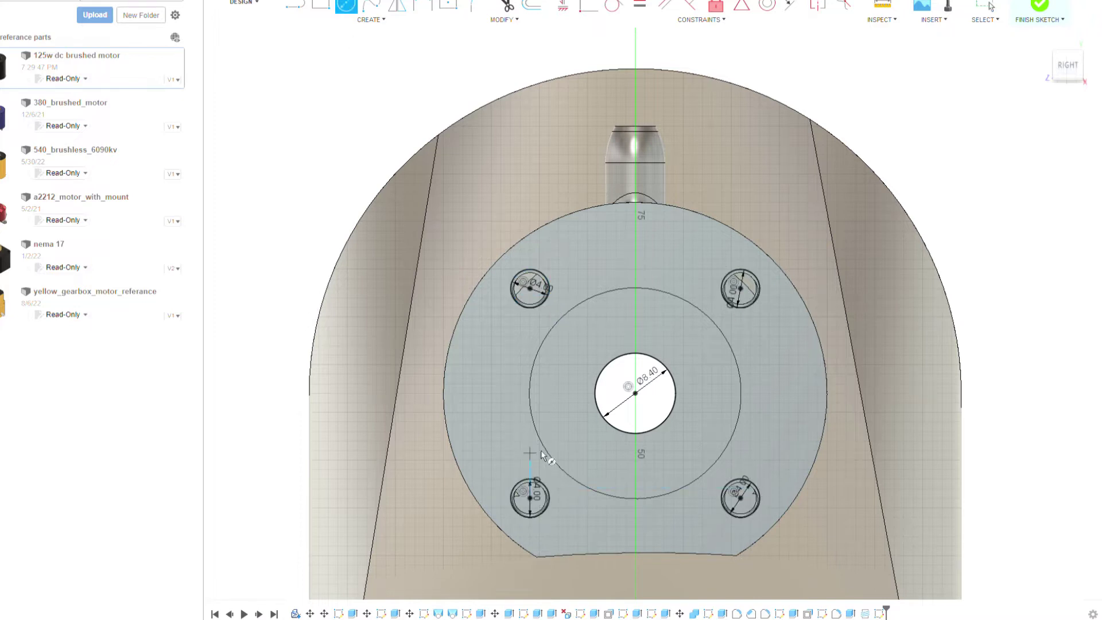
left_click(773, 389)
left_click(1039, 5)
Extrude the flange profile 4 mm, then orbit around the assembly to inspect it.
left_click_drag(1068, 60, 1064, 71)
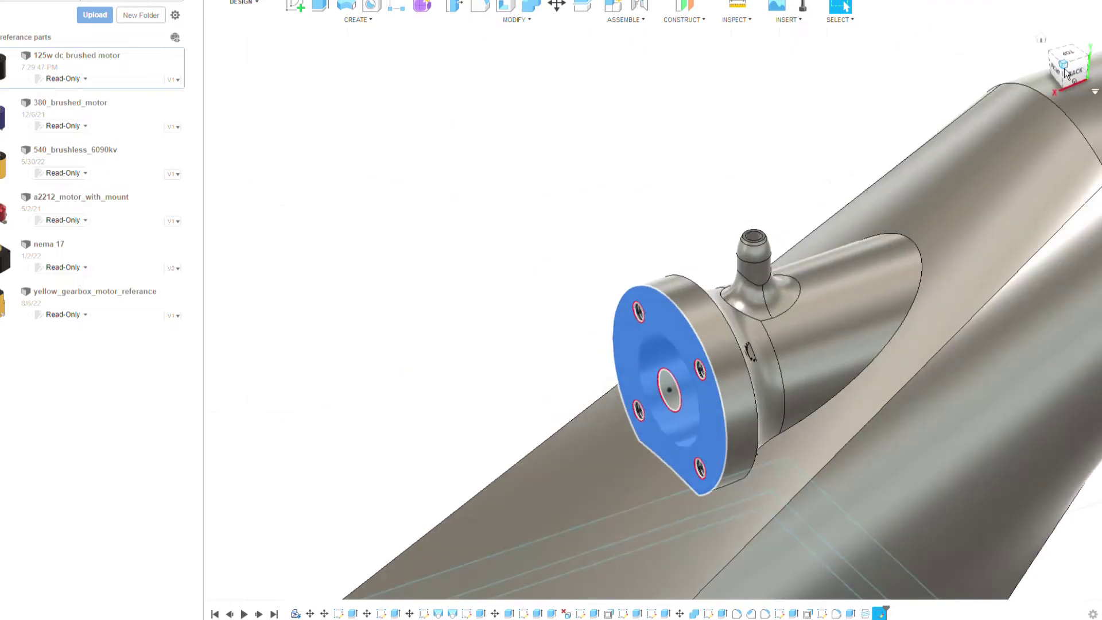
type("4")
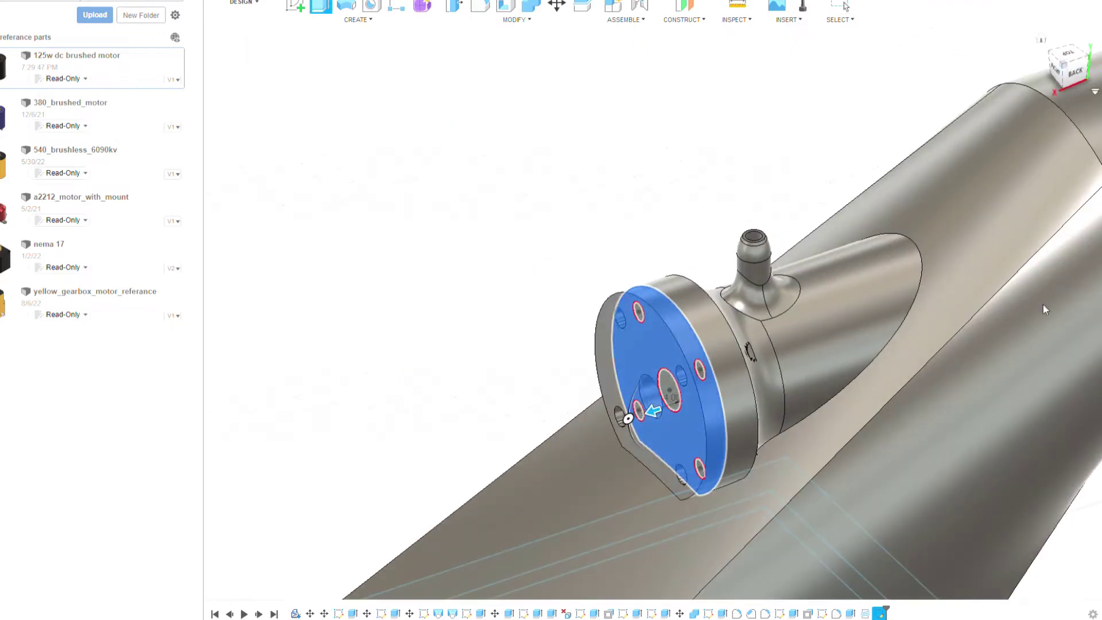
key("Return")
scroll(1044, 309, "down", 5)
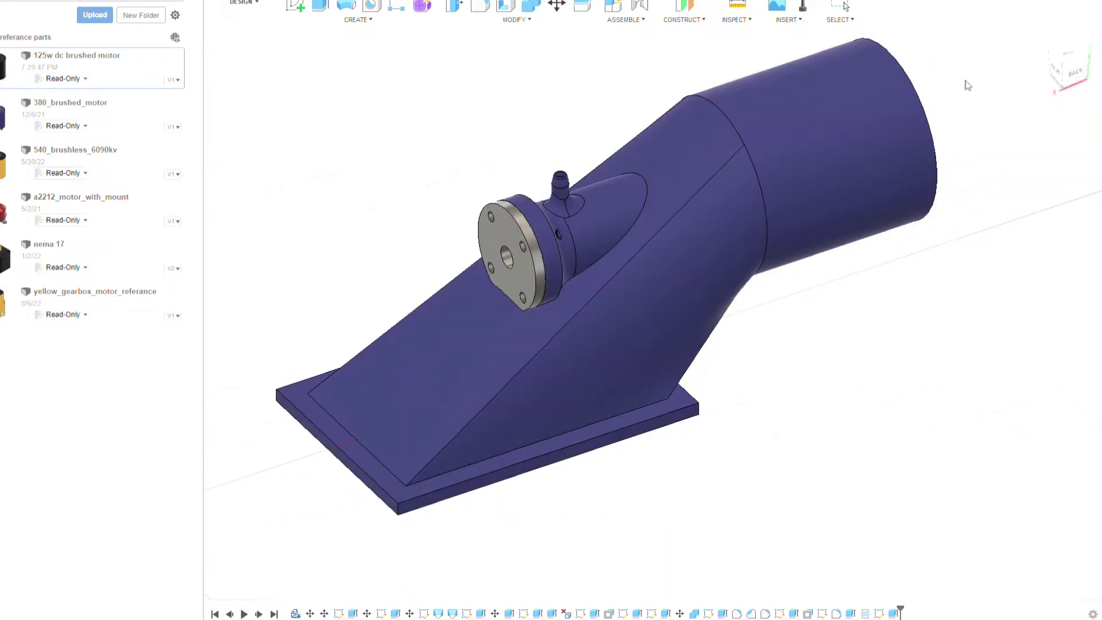
middle_click_drag(1081, 103, 953, 412, "shift")
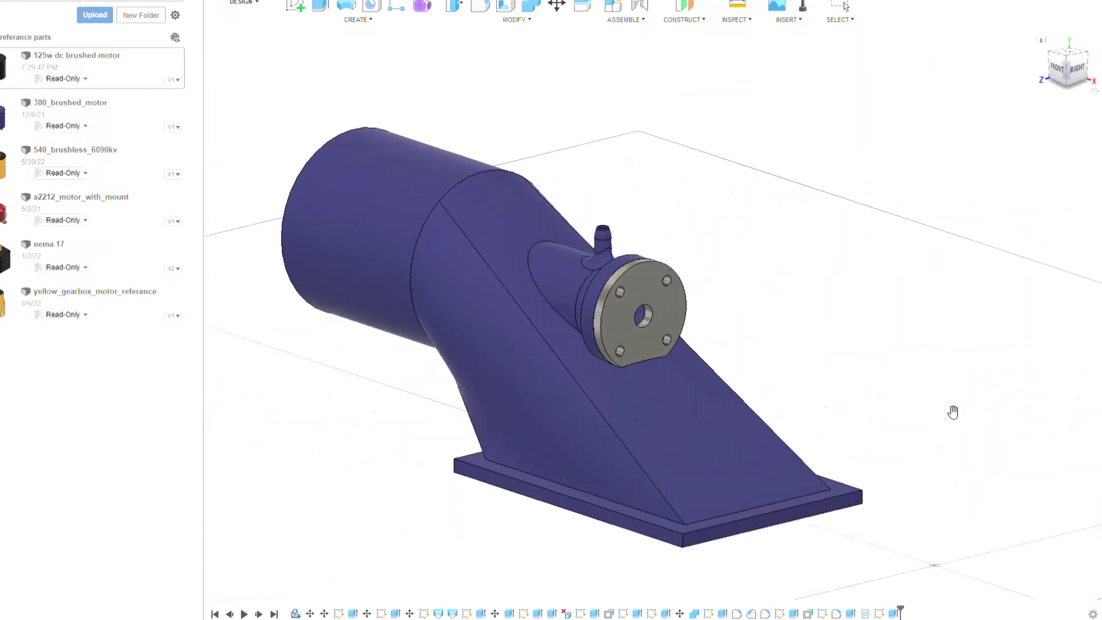
mouse_move(1018, 143)
middle_mouse_down("shift")
mouse_move(630, 301)
mouse_move(803, 322)
mouse_move(689, 321)
mouse_move(660, 332)
mouse_move(683, 447)
mouse_move(672, 333)
middle_mouse_up("shift")
mouse_move(245, 313)
middle_mouse_down("shift")
mouse_move(631, 316)
mouse_move(654, 386)
mouse_move(717, 344)
mouse_move(803, 316)
mouse_move(861, 258)
mouse_move(930, 216)
middle_mouse_up("shift")
scroll(703, 359, "up", 5)
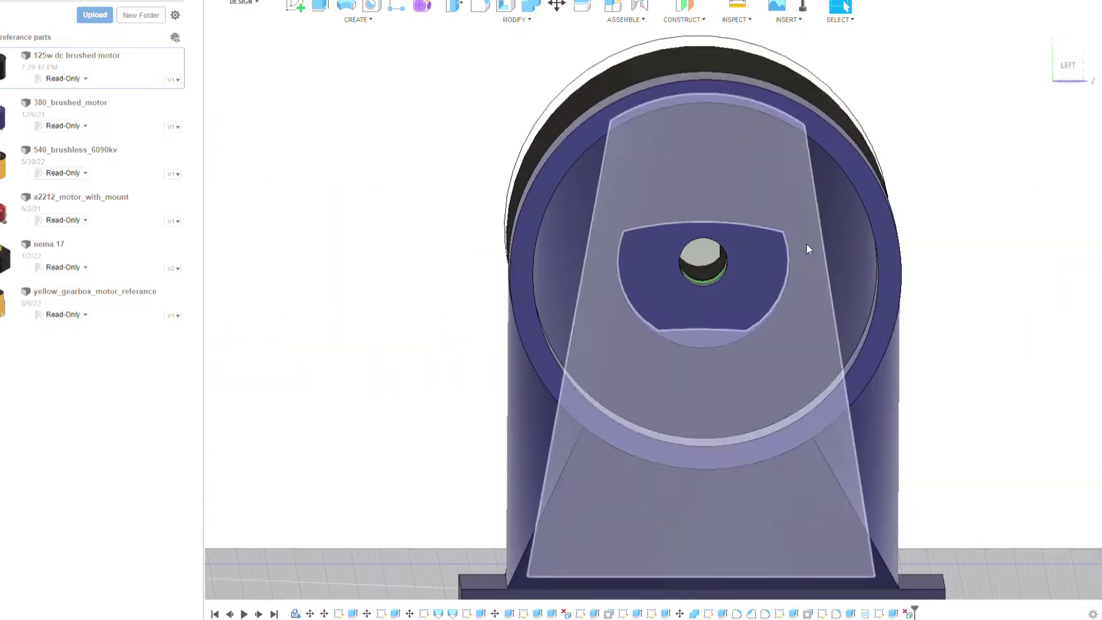
Drag a large fillet onto the inner plate edges inside the tube.
mouse_move(690, 356)
middle_mouse_down("shift")
mouse_move(671, 342)
mouse_move(676, 350)
mouse_move(722, 316)
middle_mouse_up("shift")
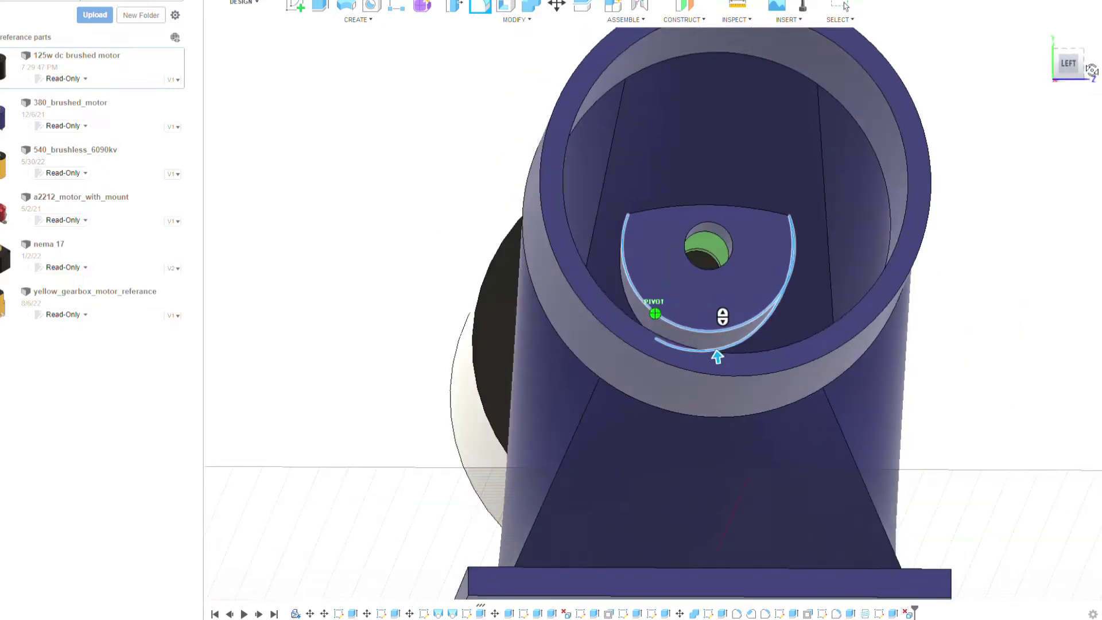
left_click_drag(717, 356, 625, 320)
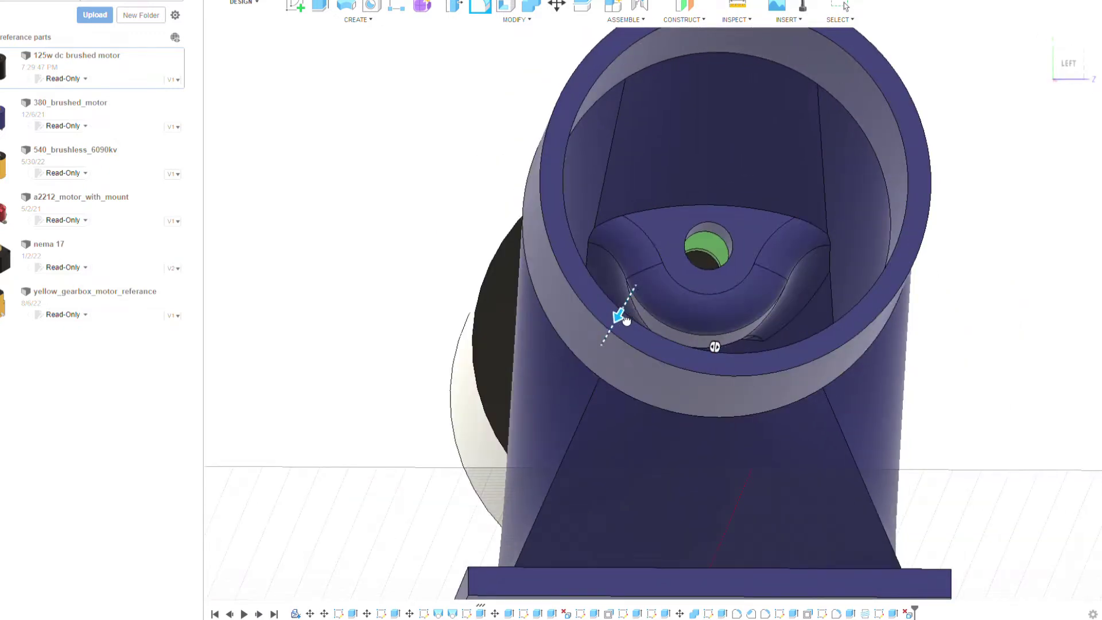
scroll(626, 320, "down", 3)
middle_click_drag(625, 320, 1035, 385, "shift")
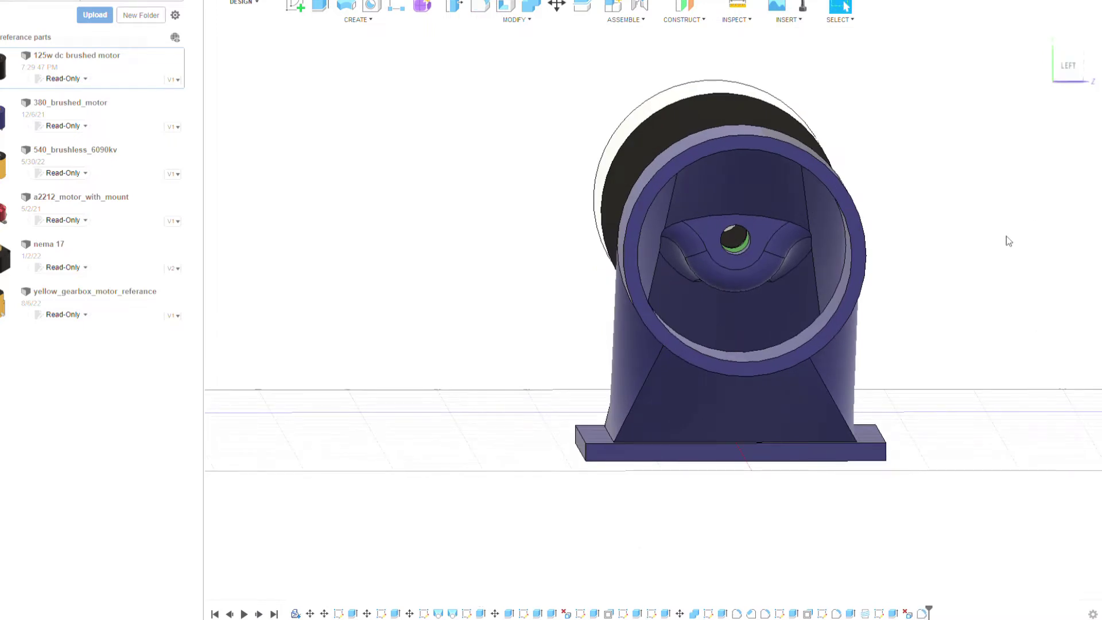
mouse_move(1033, 81)
middle_mouse_down("shift")
mouse_move(918, 149)
mouse_move(359, 68)
middle_mouse_up("shift")
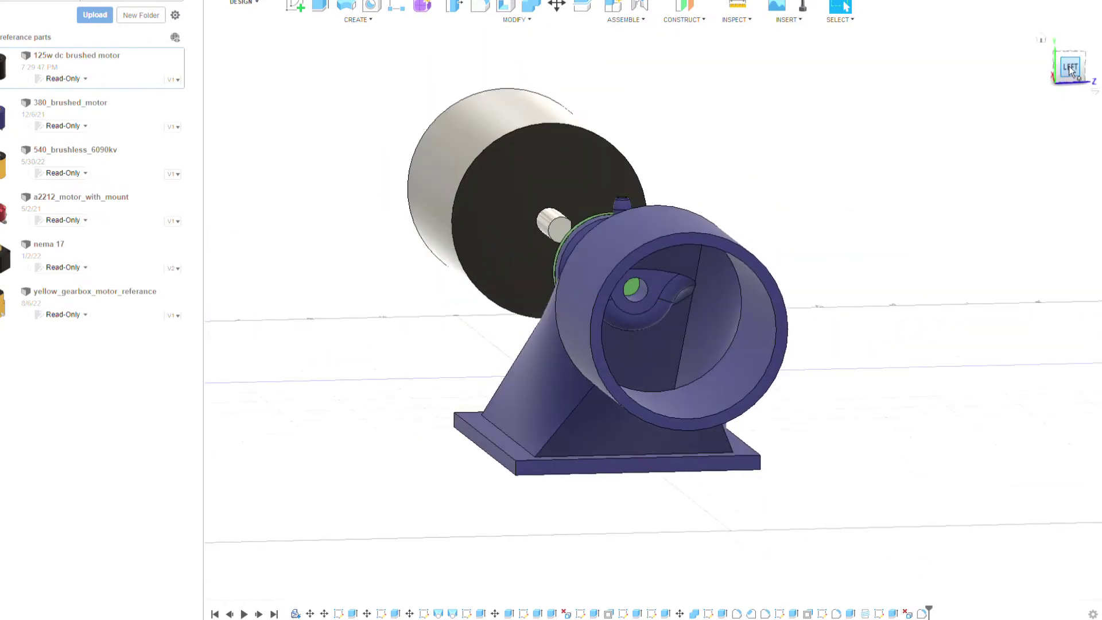
Sketch a 90 mm centred circle on the ring face.
left_click(295, 6)
left_click(697, 377)
type("90")
key("Return")
key("Escape")
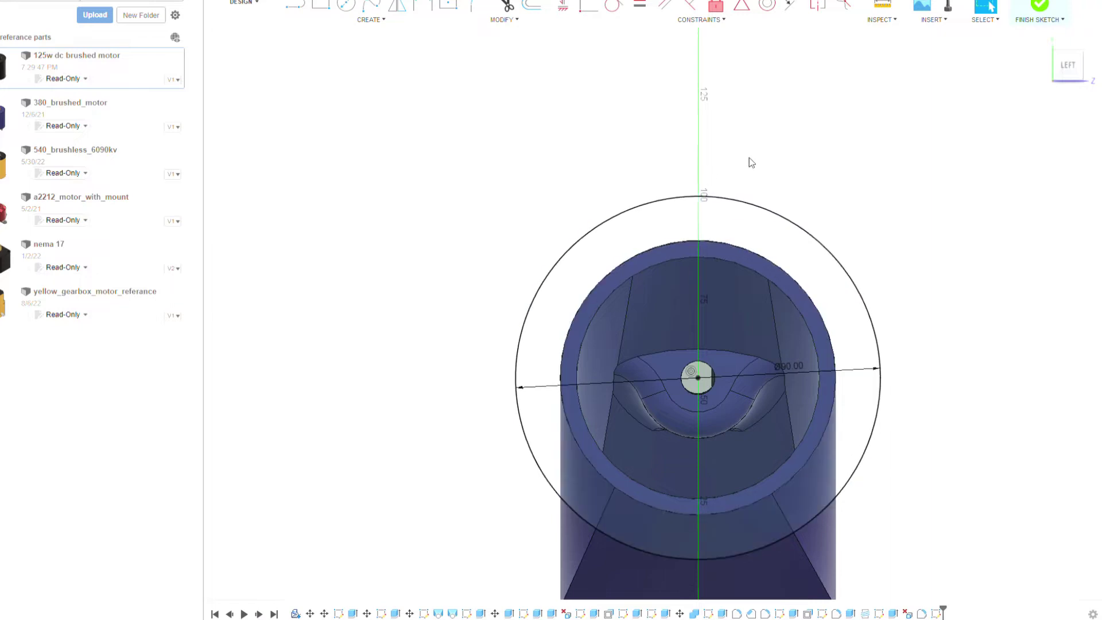
Extrude the ring profile reversed back along the tube and view it from the right.
key("e")
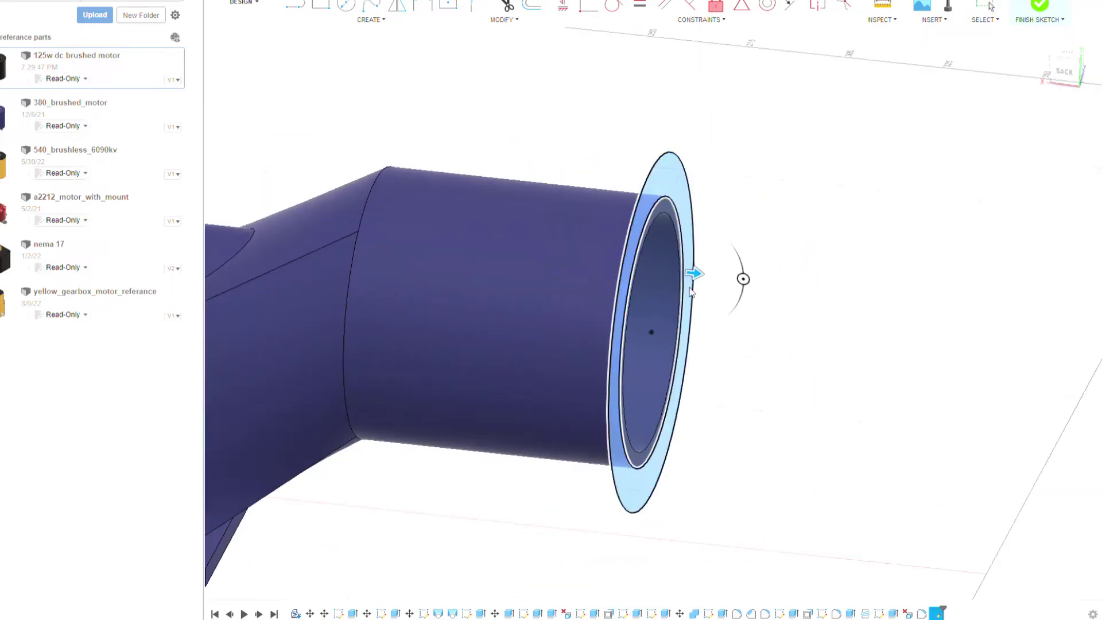
left_click_drag(690, 289, 658, 270)
scroll(660, 269, "up", 3)
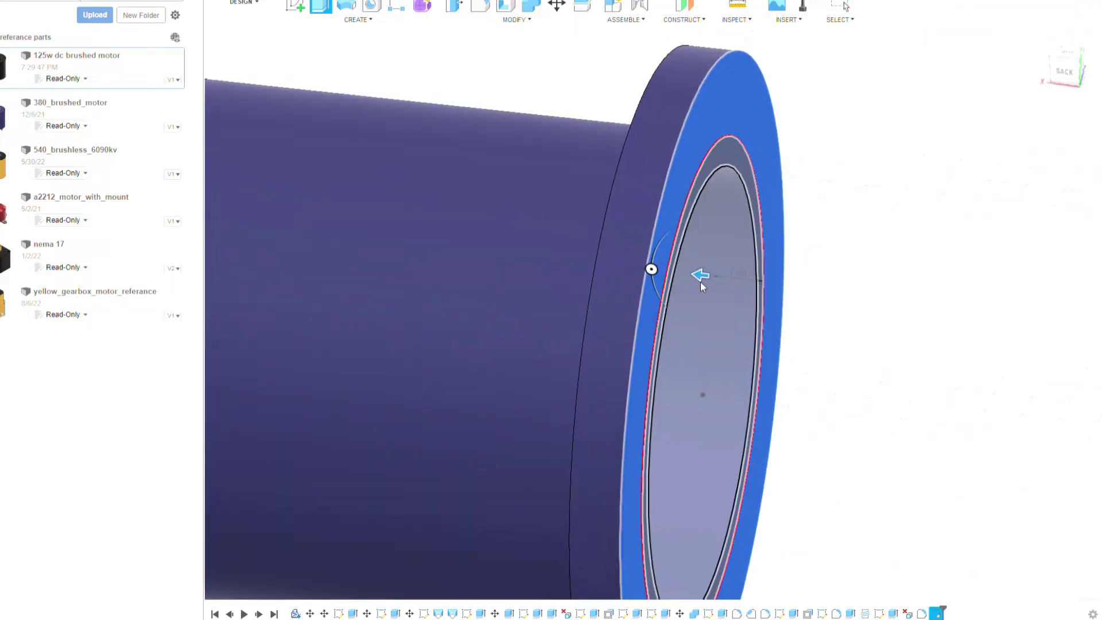
scroll(696, 275, "down", 3)
key("Return")
middle_click_drag(654, 313, 1074, 72, "shift")
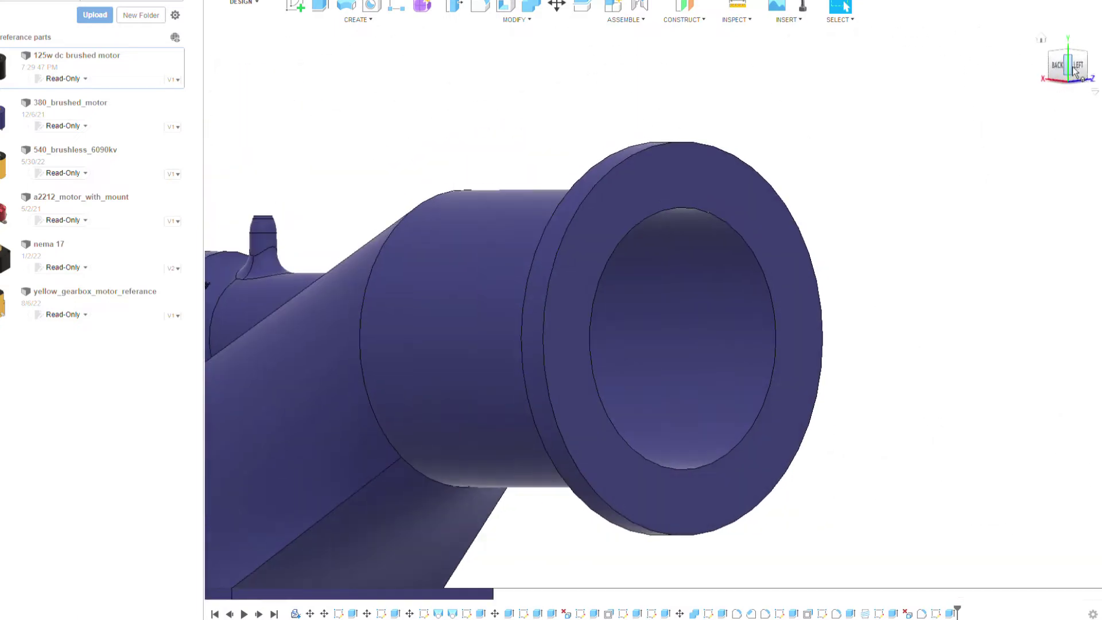
left_click(1074, 72)
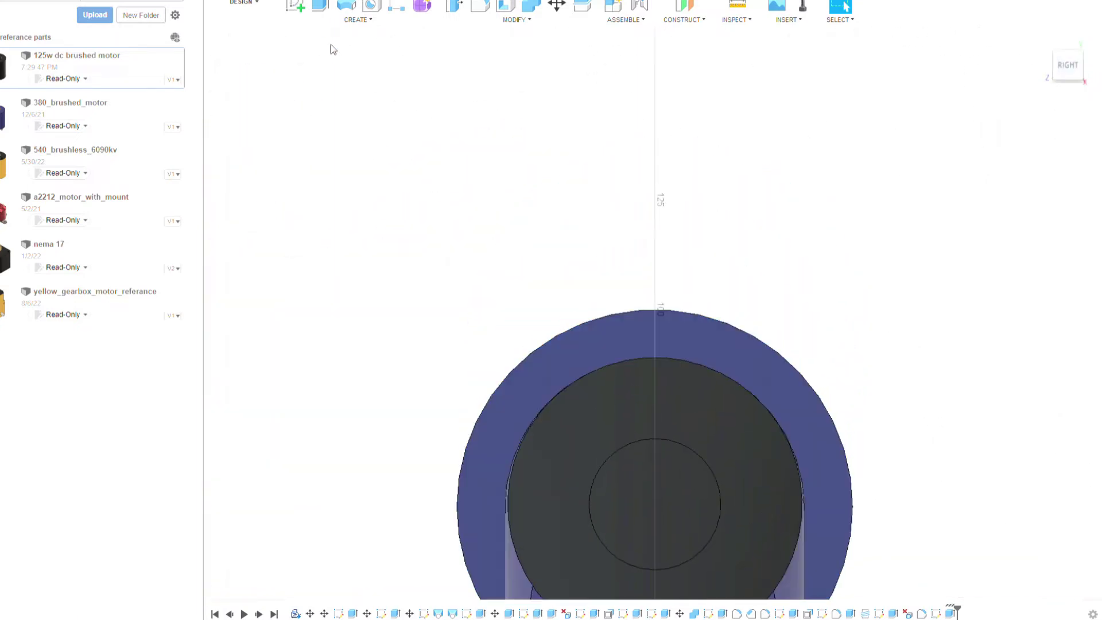
Sketch a line up from the flange centre with a bolt-hole circle at its top.
key("l")
left_click(633, 310)
double_click(653, 357)
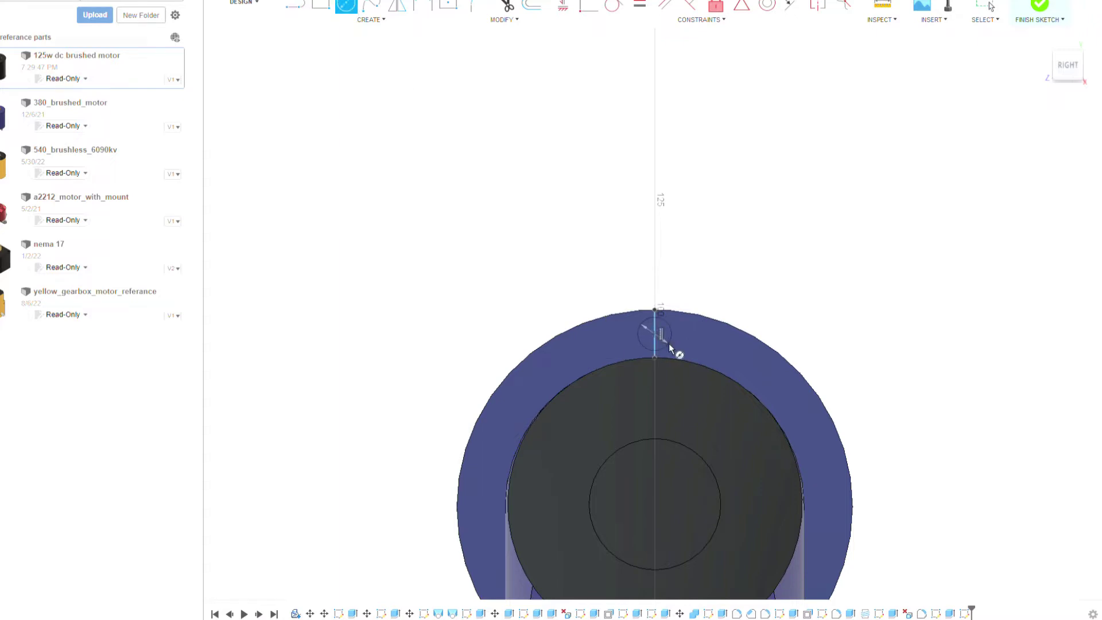
left_click(668, 343)
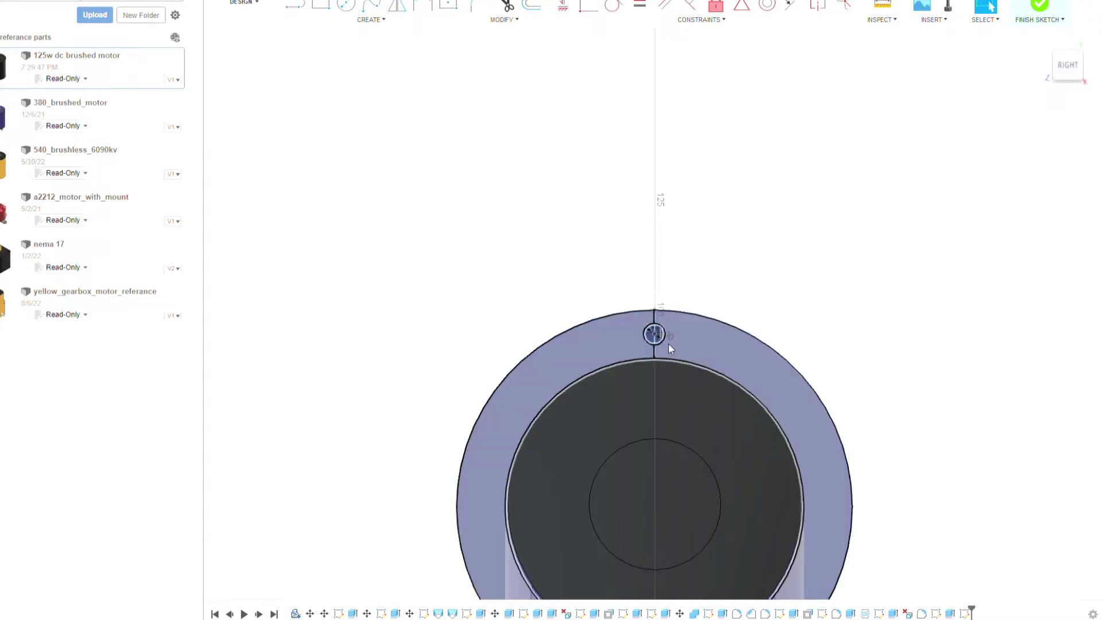
scroll(632, 298, "up", 3)
scroll(642, 354, "down", 4)
key("Escape")
Cut the hole through the flange and pattern it around the bore edge.
key("e")
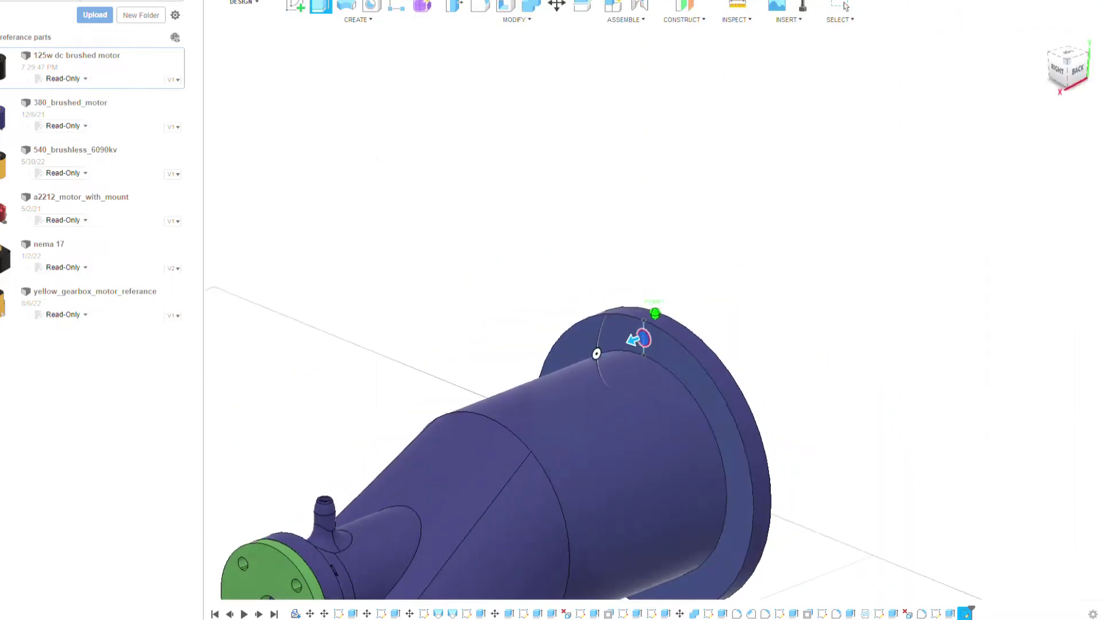
middle_click_drag(1035, 302, 745, 258, "shift")
scroll(738, 250, "up", 3)
left_click_drag(739, 250, 711, 218)
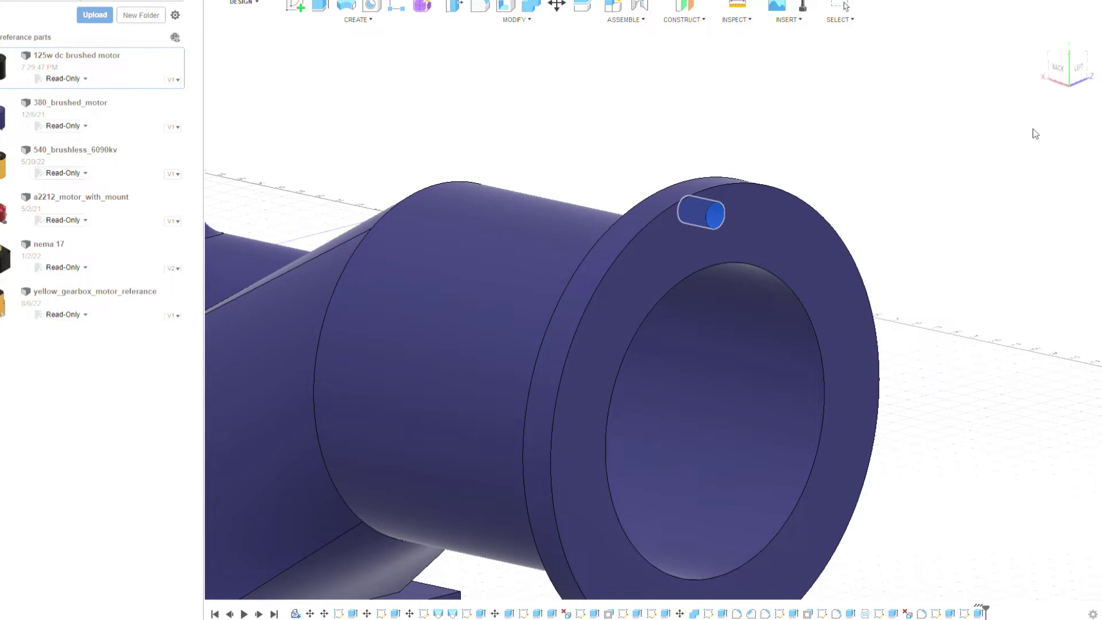
left_click(770, 275)
scroll(769, 275, "down", 3)
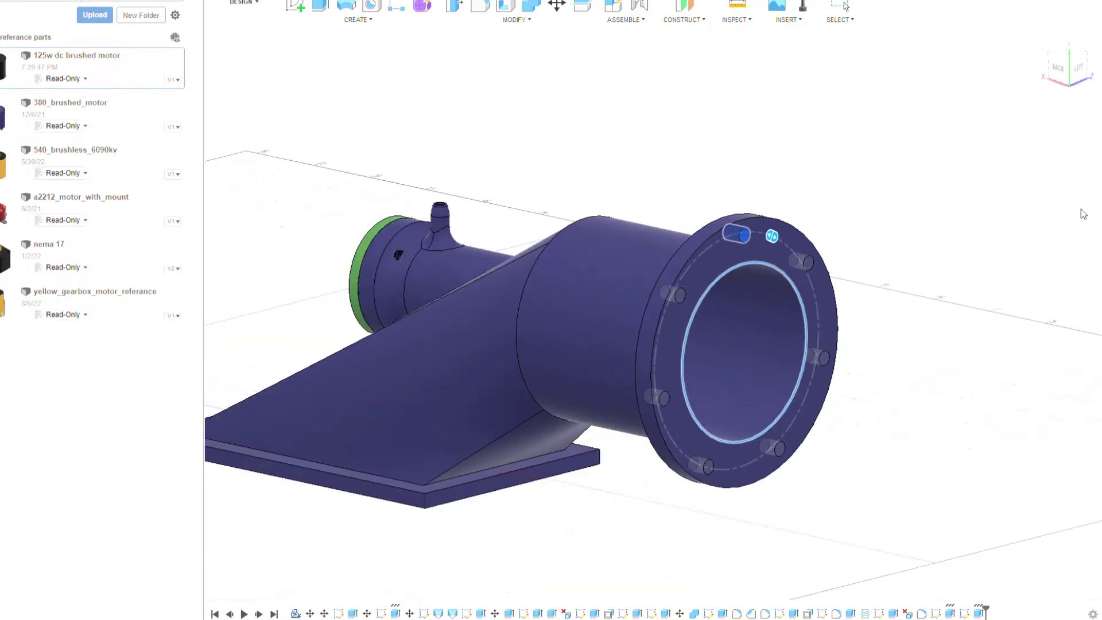
left_click(1080, 70)
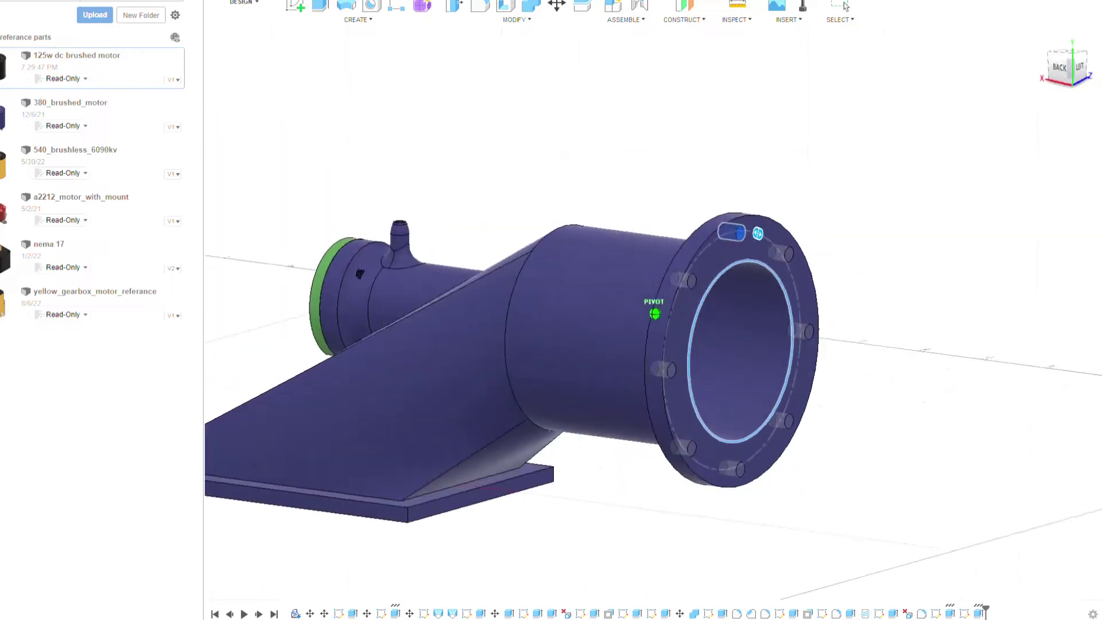
middle_click_drag(1083, 222, 1053, 240, "shift")
Confirm the ring of flange bolt holes and pick the motor-end face to sketch on.
key("Return")
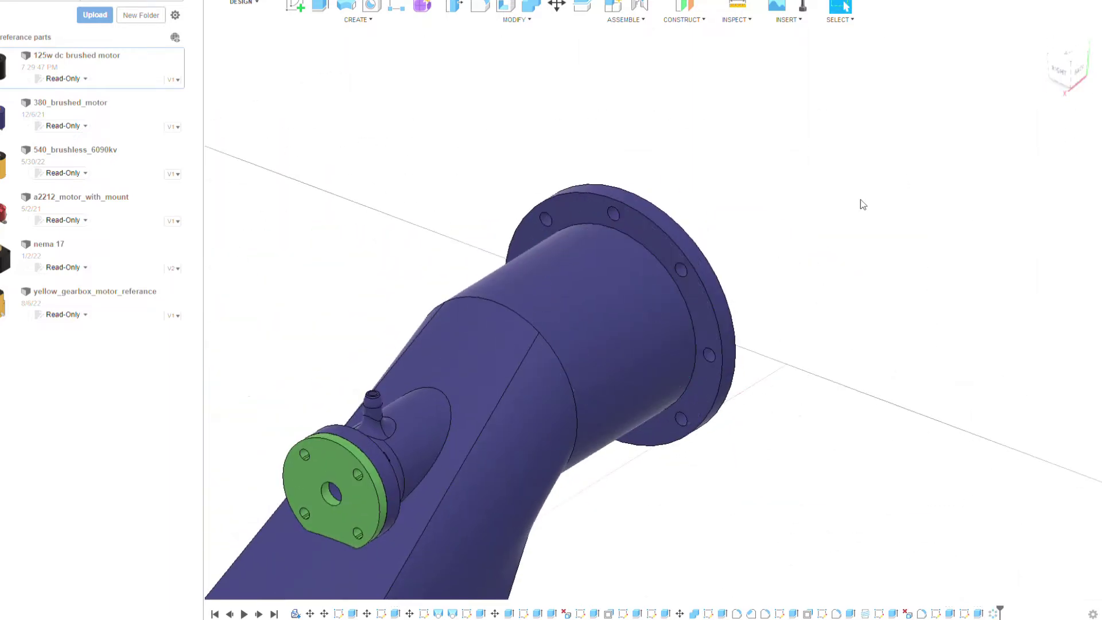
mouse_move(654, 313)
middle_mouse_down("shift")
mouse_move(803, 321)
mouse_move(922, 137)
middle_mouse_up("shift")
scroll(584, 339, "up", 5)
left_click(585, 339)
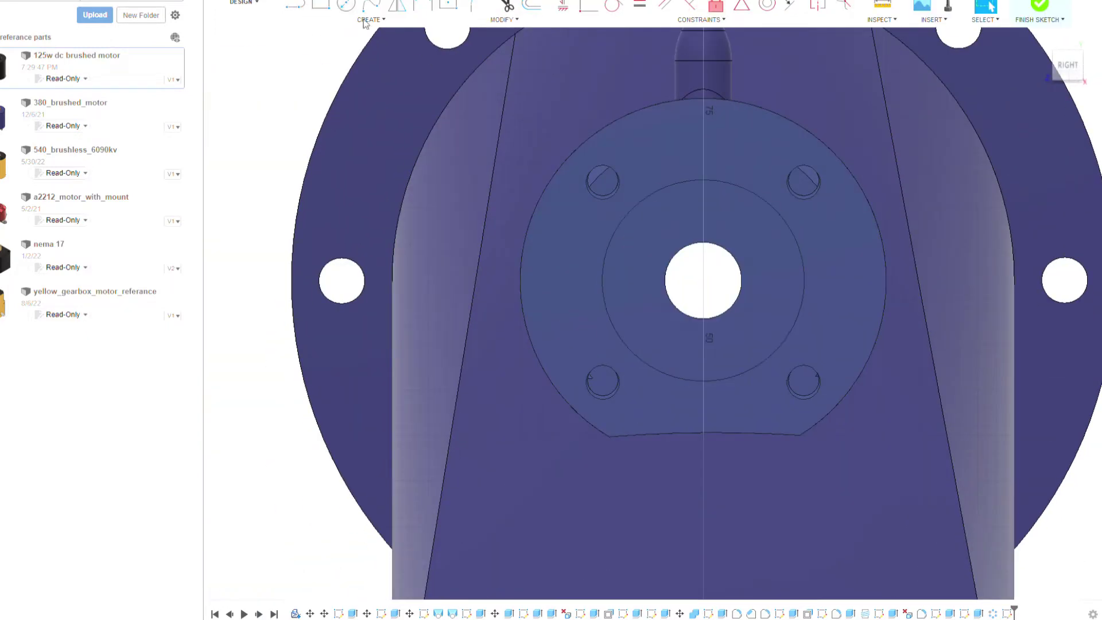
Draw concentric Ø22 mm and Ø8.3 mm circles on the existing hole centre.
left_click(703, 280)
type("22")
key("Return")
key("Escape")
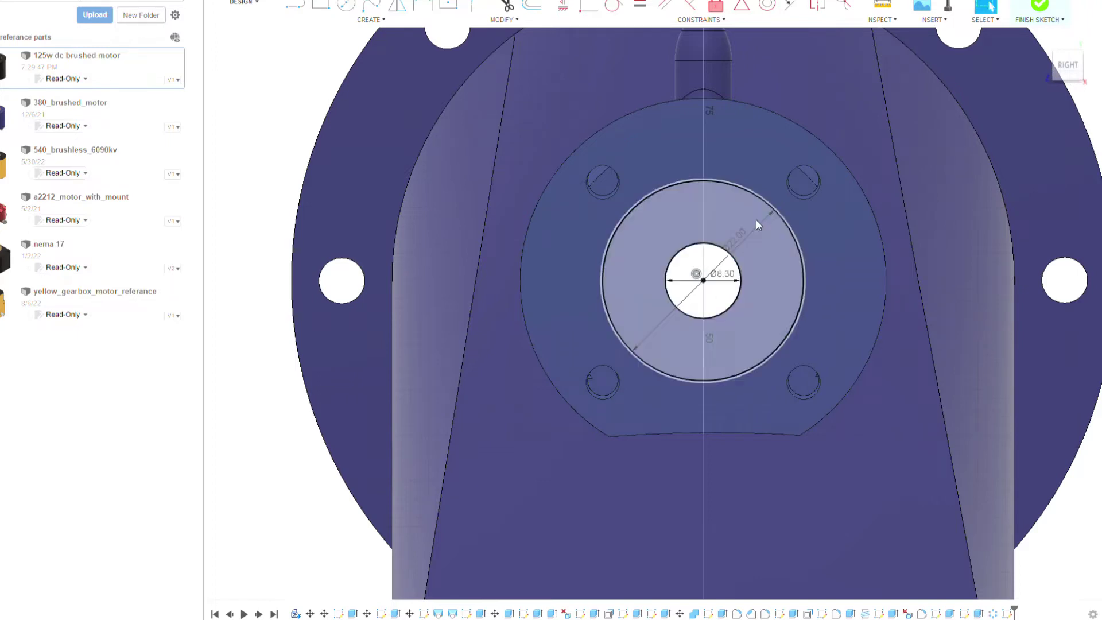
scroll(729, 299, "up", 5)
type("8.3")
key("Return")
key("Escape")
scroll(669, 229, "down", 3)
scroll(765, 150, "down", 3)
Extrude the ring as a new body, cancel a second extrude, and isolate it.
left_click(753, 182)
key("e")
middle_click_drag(753, 183, 738, 213, "shift")
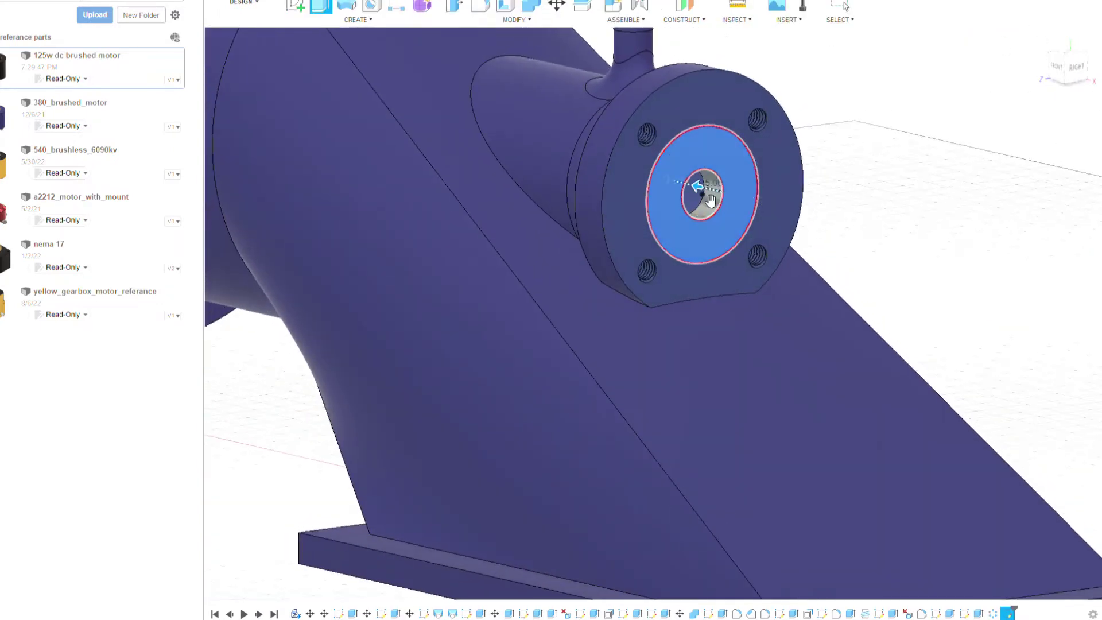
middle_click_drag(722, 175, 701, 192, "shift")
key("Return")
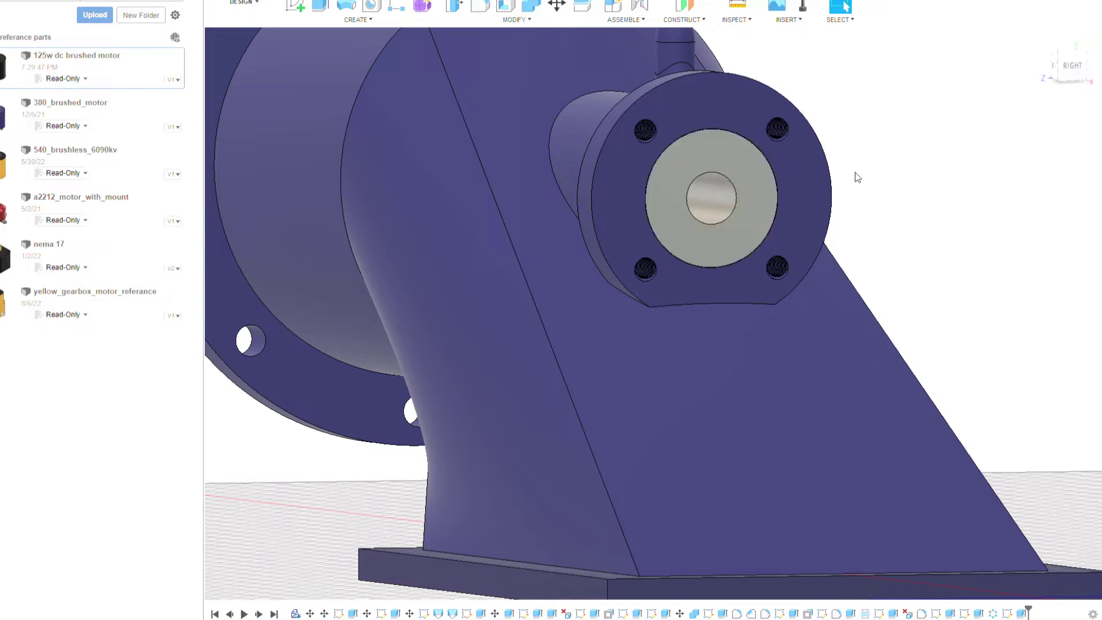
key("e")
left_click(738, 152)
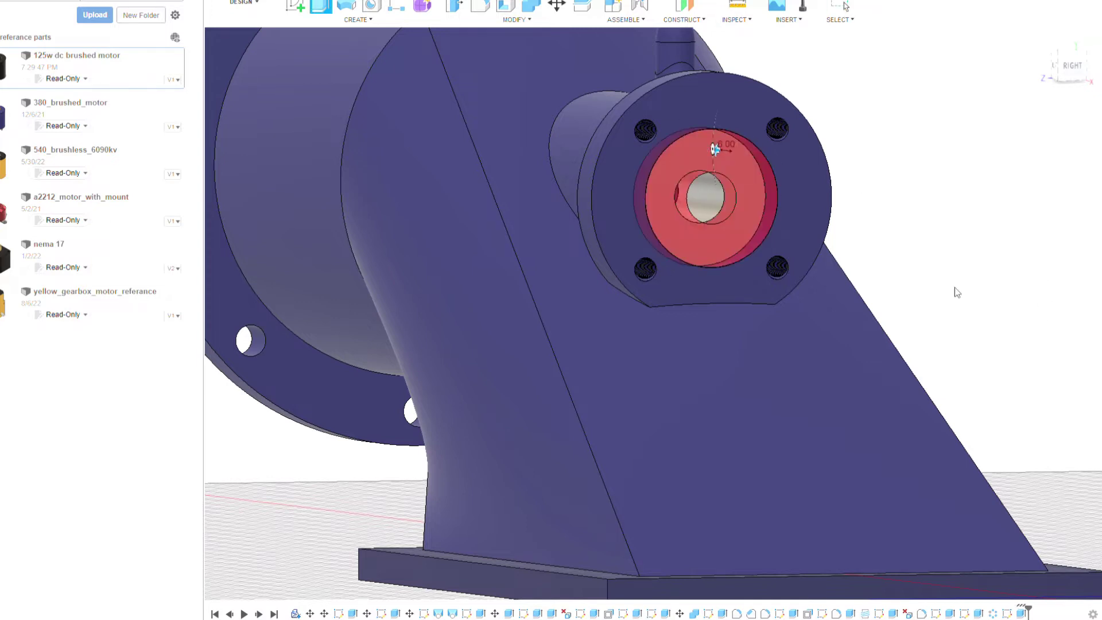
key("Escape")
left_click(1055, 67)
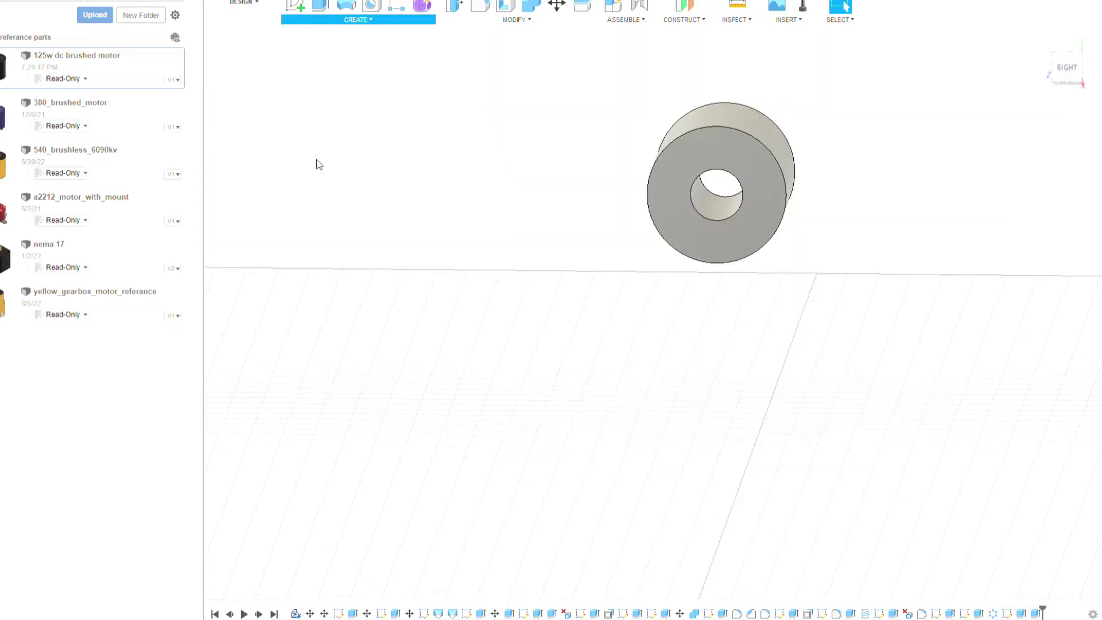
Cut a helical coil along the bore circle, dragging its length, then view from the right.
key("e")
left_click(740, 201)
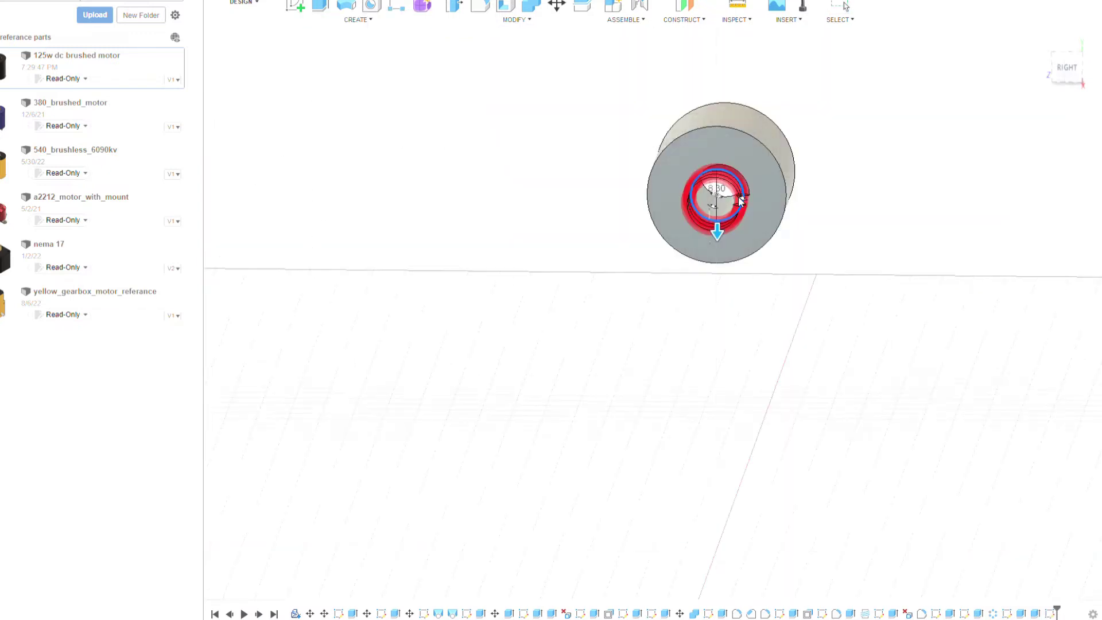
left_click(1067, 78)
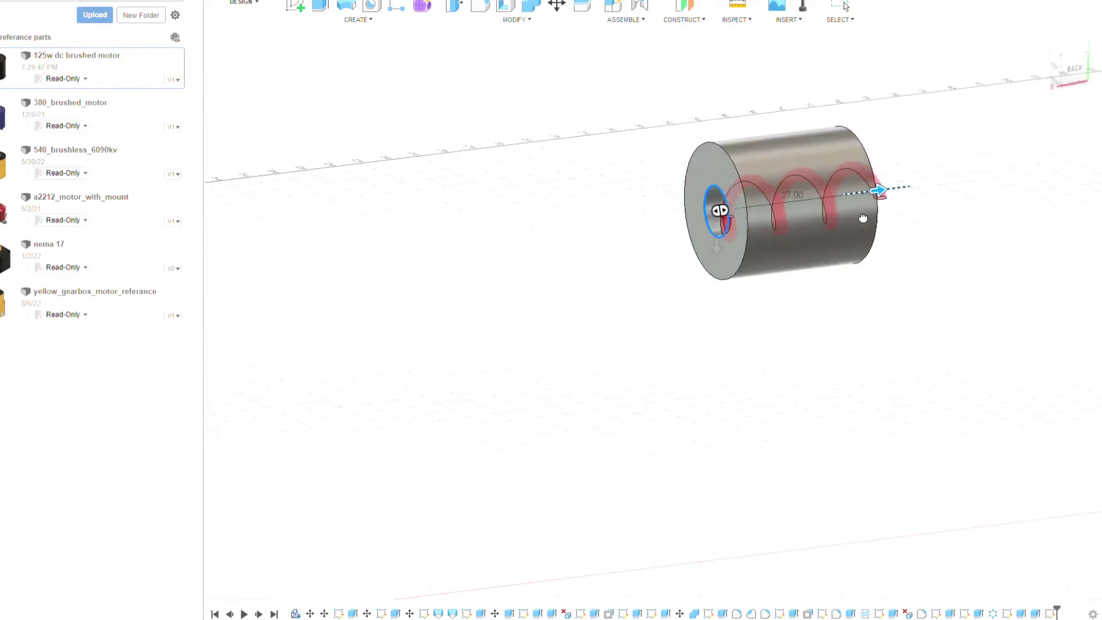
left_click_drag(795, 218, 855, 192)
left_click(1068, 78)
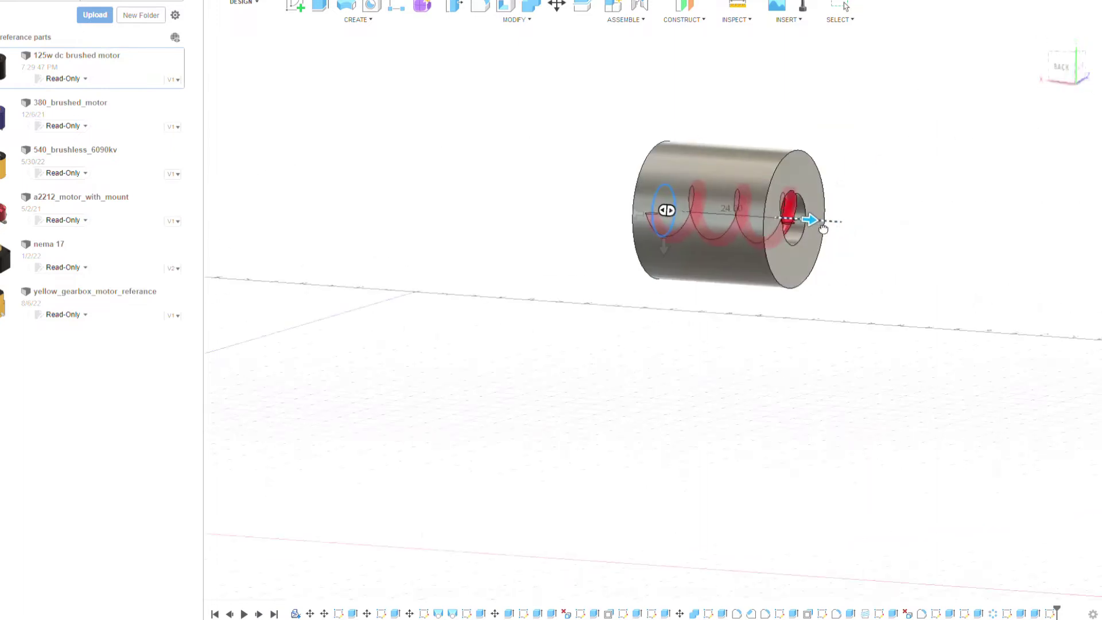
middle_click_drag(1010, 183, 844, 290, "shift")
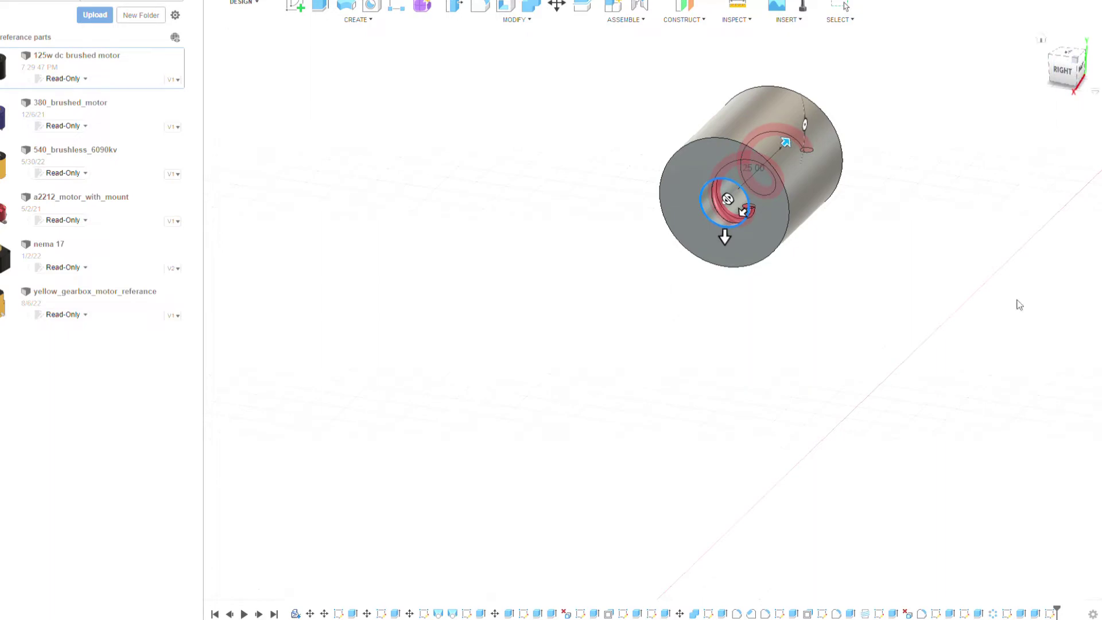
left_click(1068, 75)
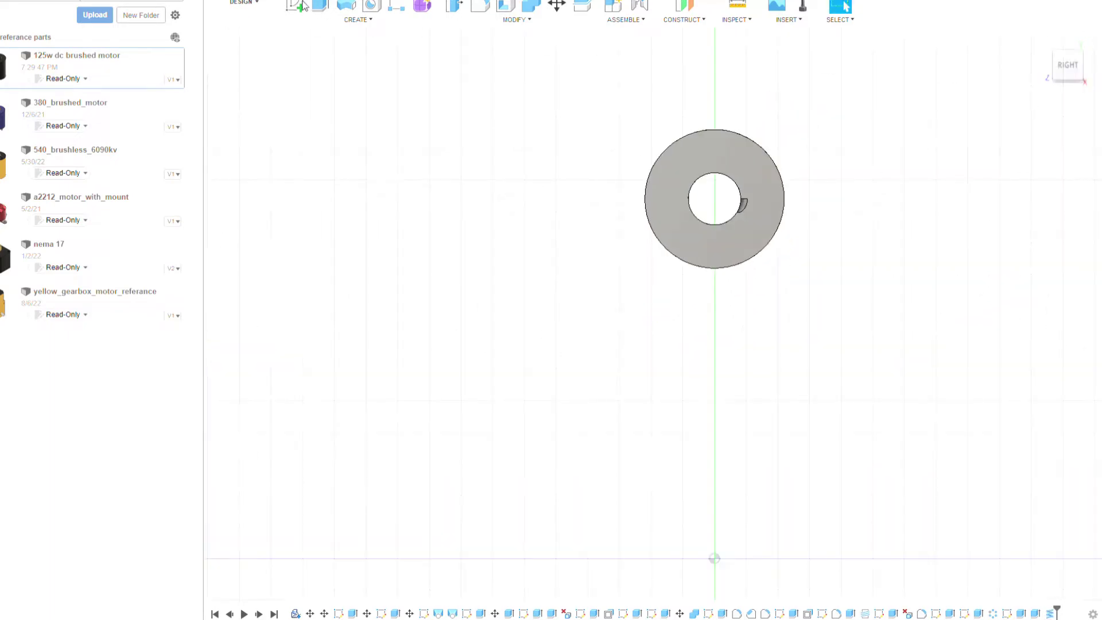
Try cutting a rectangle slot from a ring-face sketch, then undo the cut.
left_click(295, 5)
left_click(629, 315)
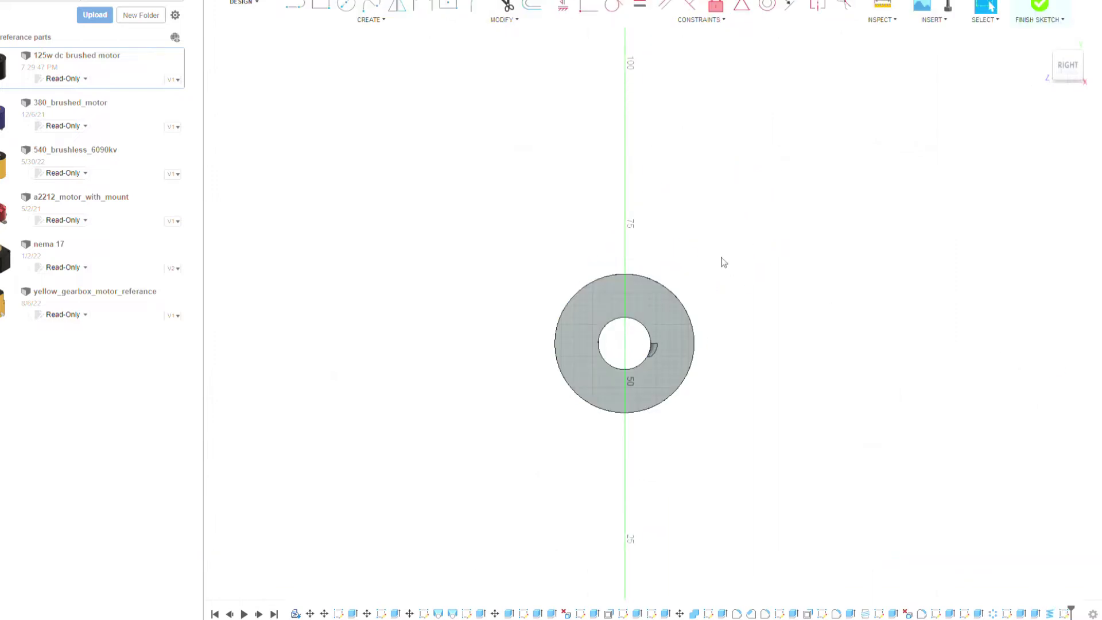
key("ctrl+z")
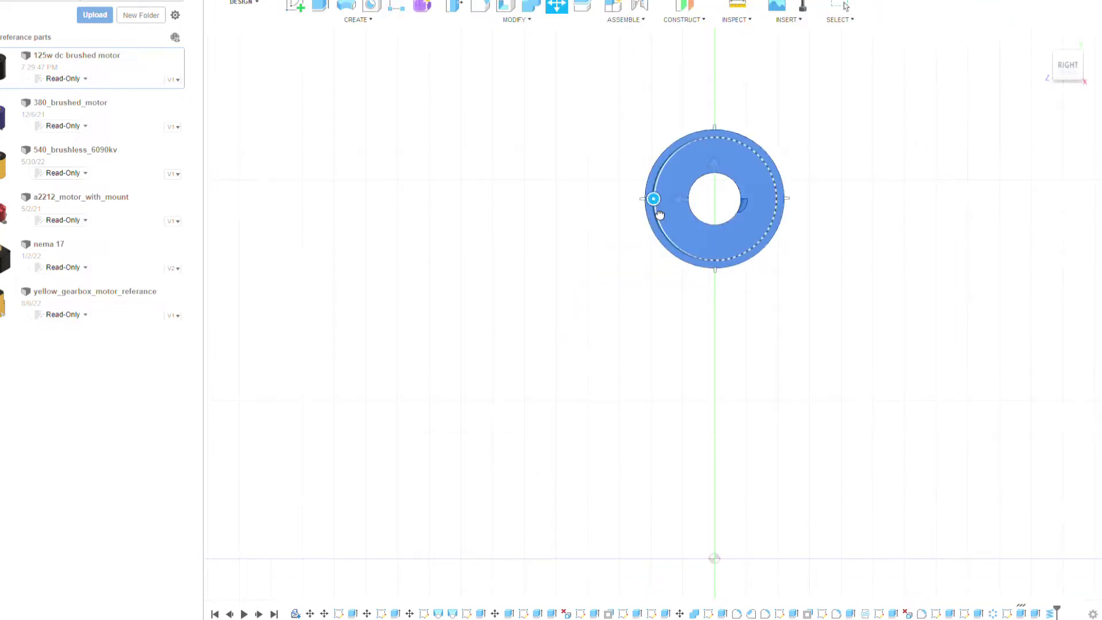
left_click(763, 190)
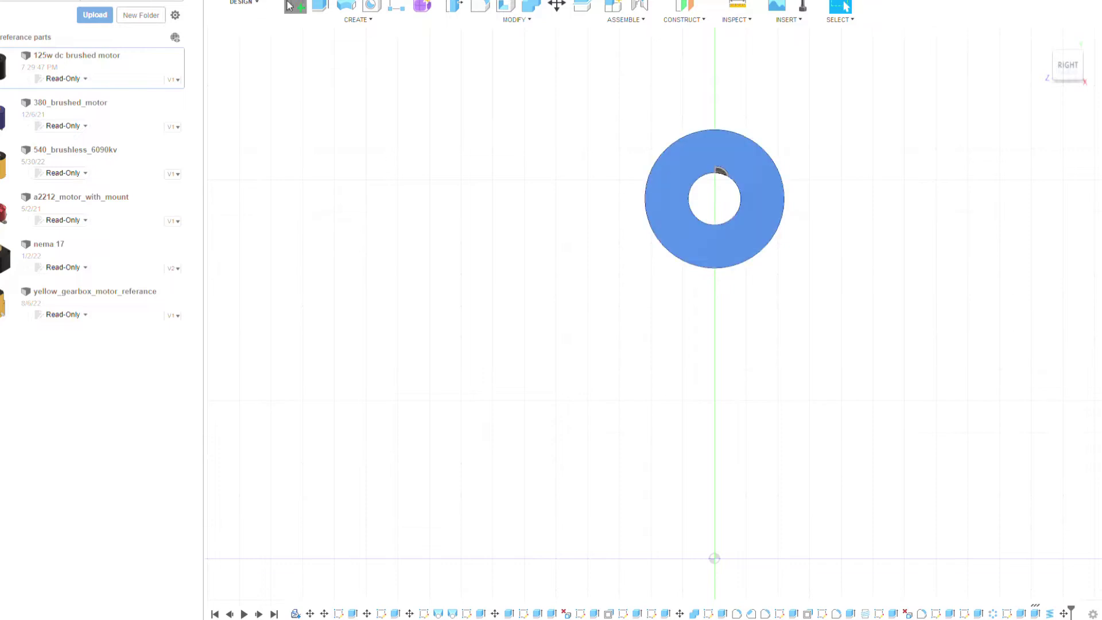
left_click(295, 5)
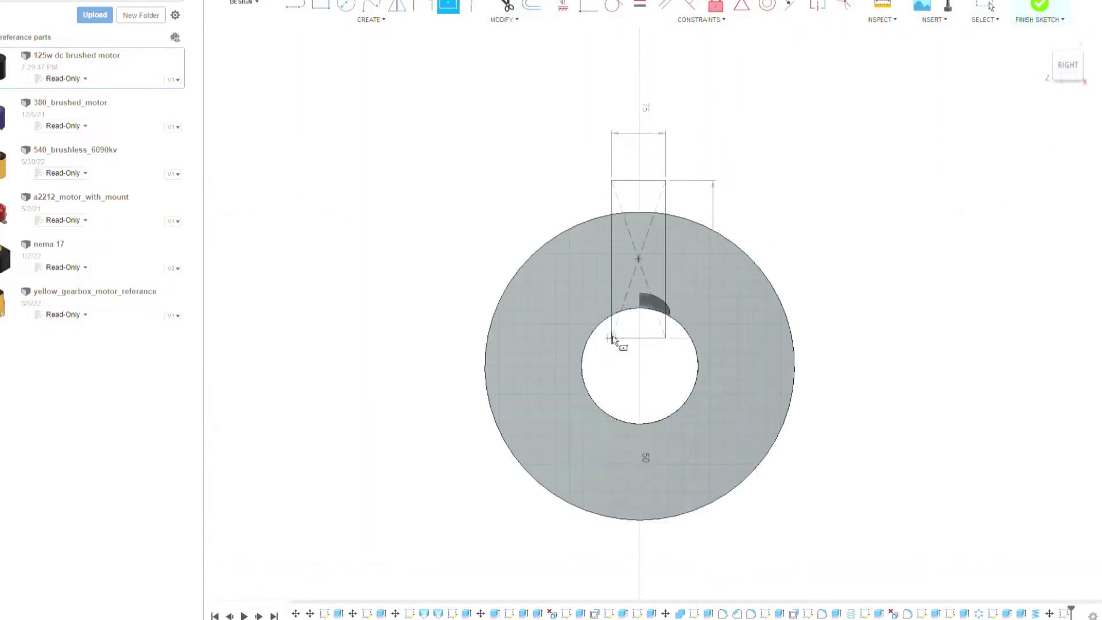
left_click(654, 252)
key("e")
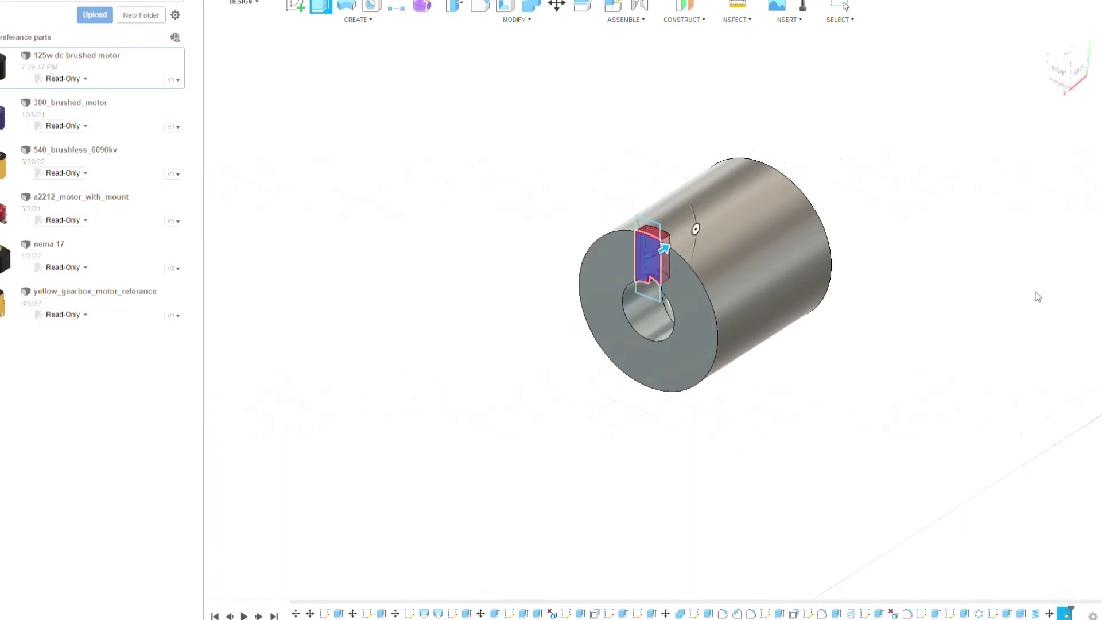
key("Return")
key("ctrl+z")
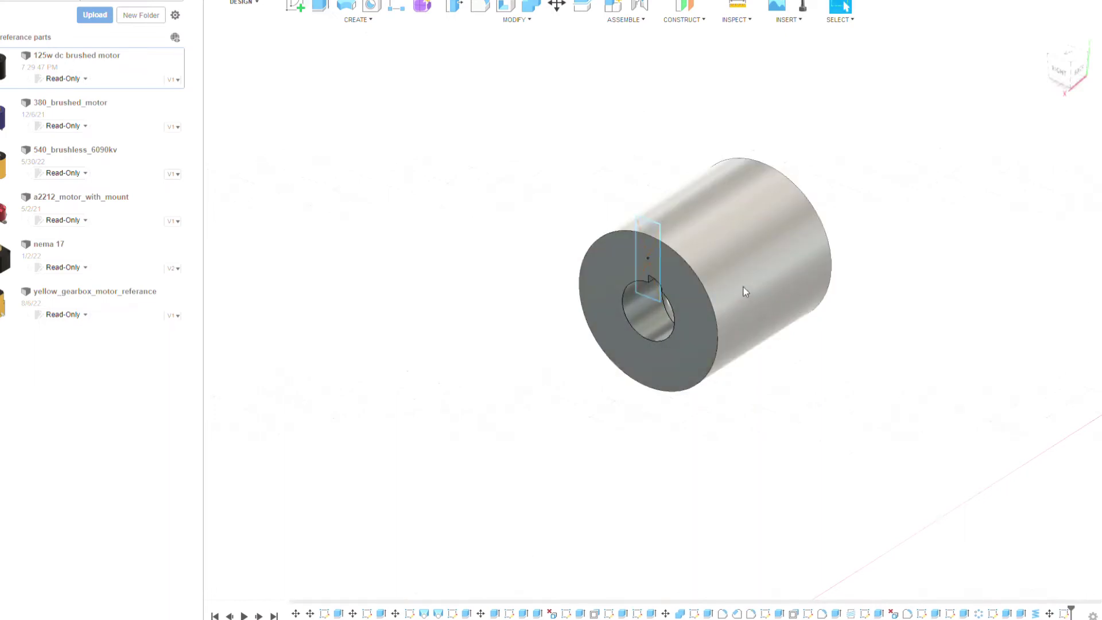
key("ctrl+z")
Orbit the cylinder and snap to the RIGHT view of its notched bore end.
left_click(1054, 71)
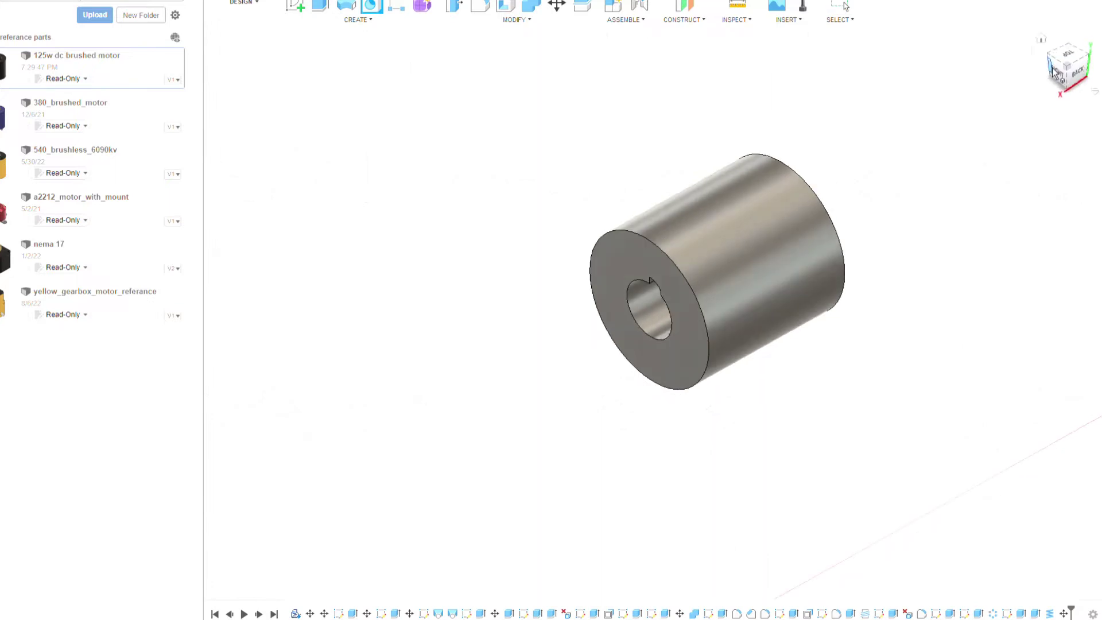
left_click(1066, 56)
left_click(677, 302)
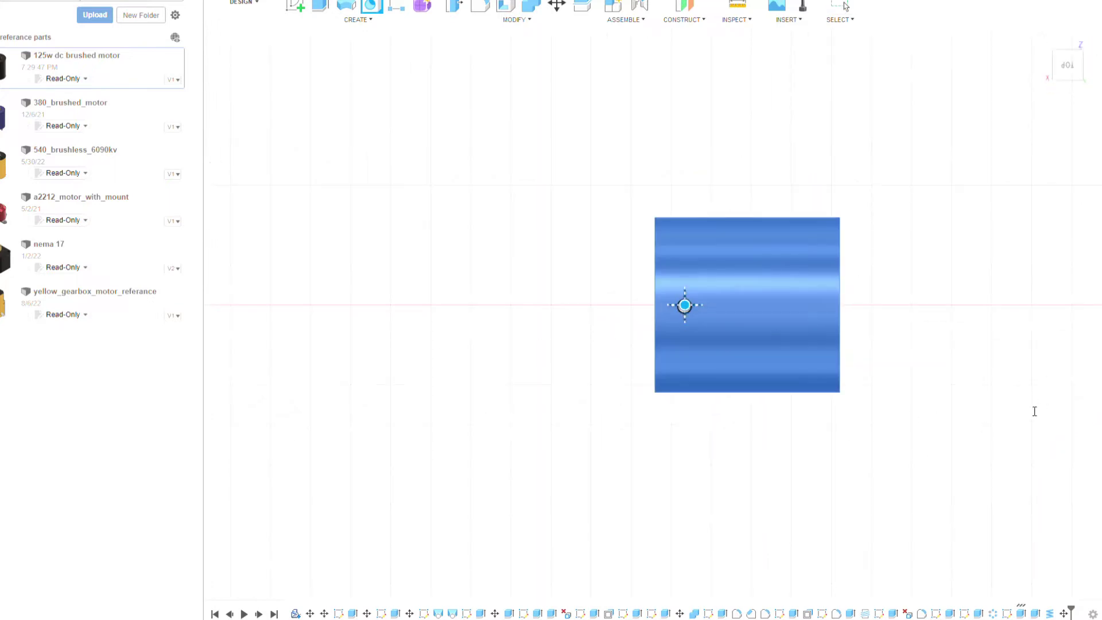
middle_click_drag(676, 315, 959, 474, "shift")
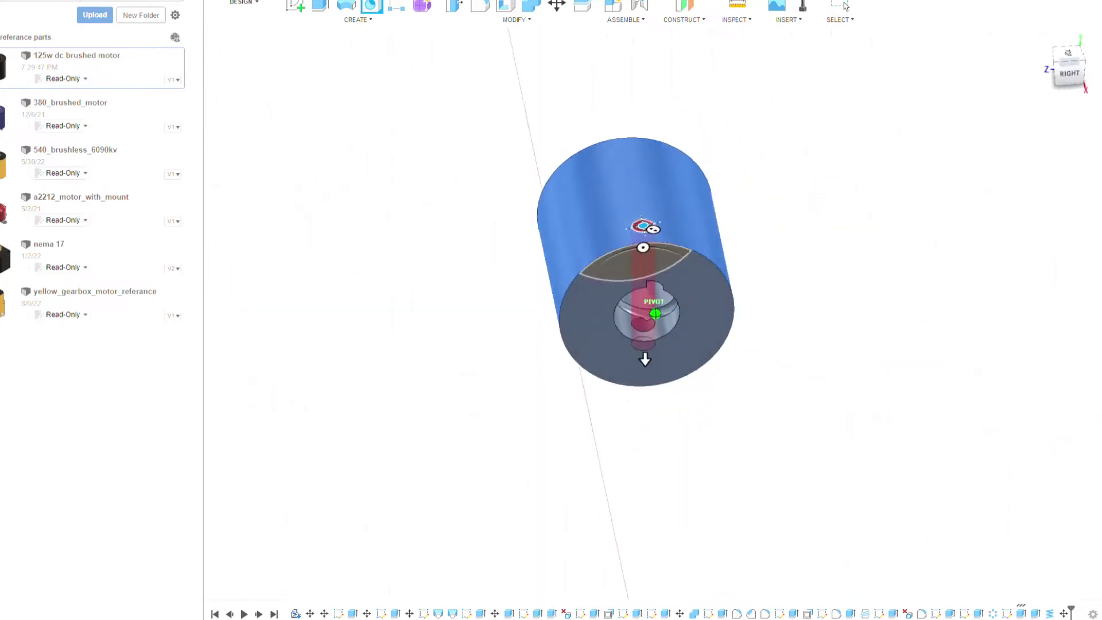
middle_click_drag(1044, 448, 912, 263, "shift")
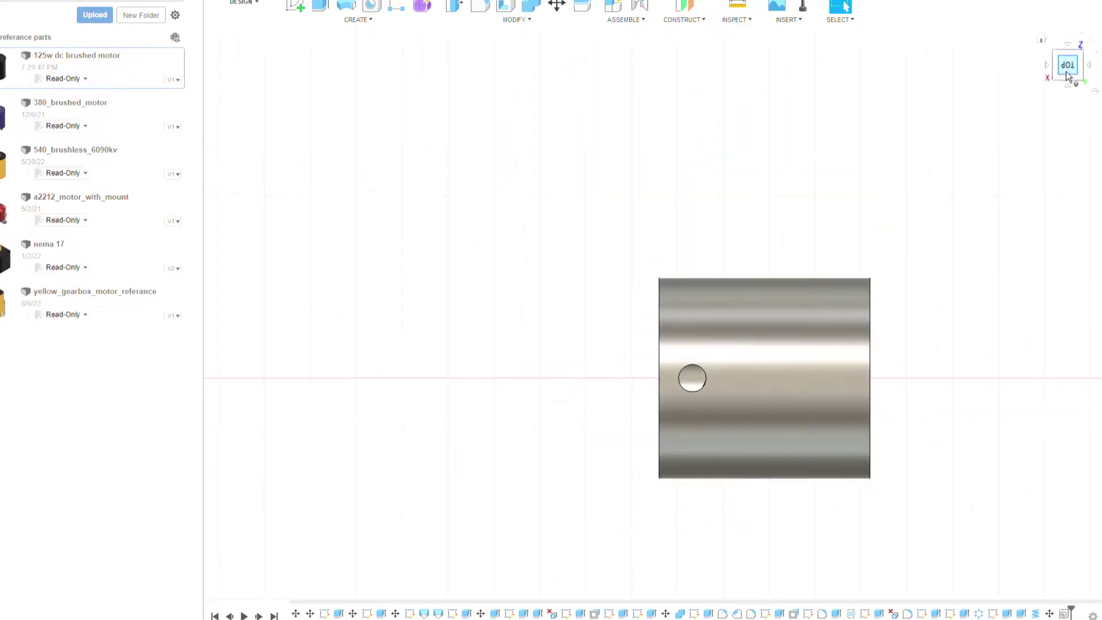
left_click(1067, 75)
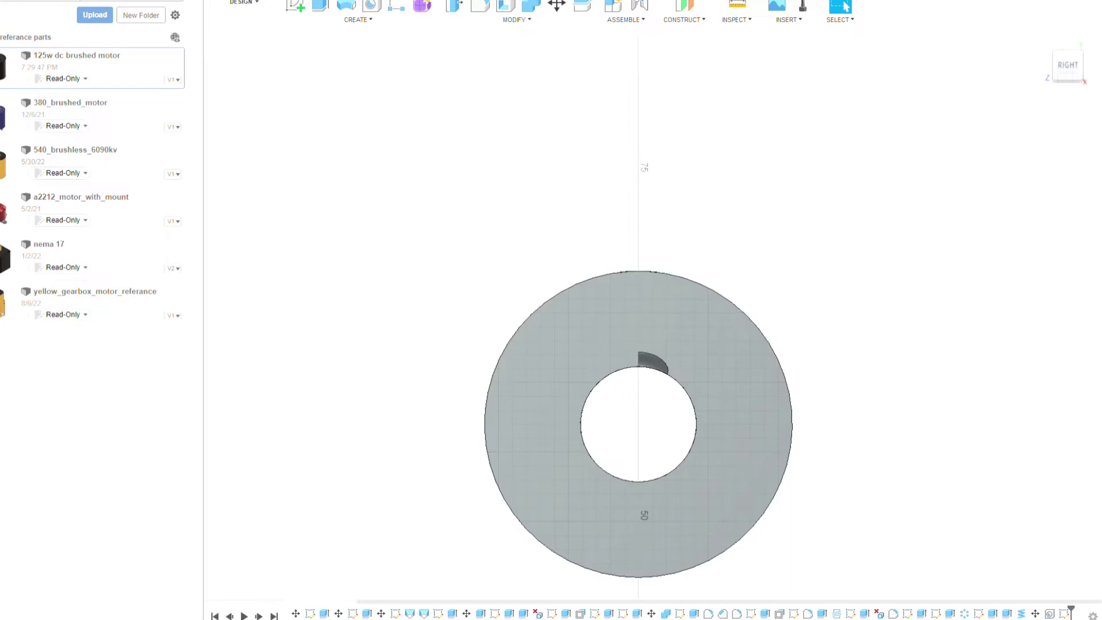
Sketch a 3.00 × 3.00 square on the end face and extrude it 12.00 into a box.
left_click(295, 5)
key("Return")
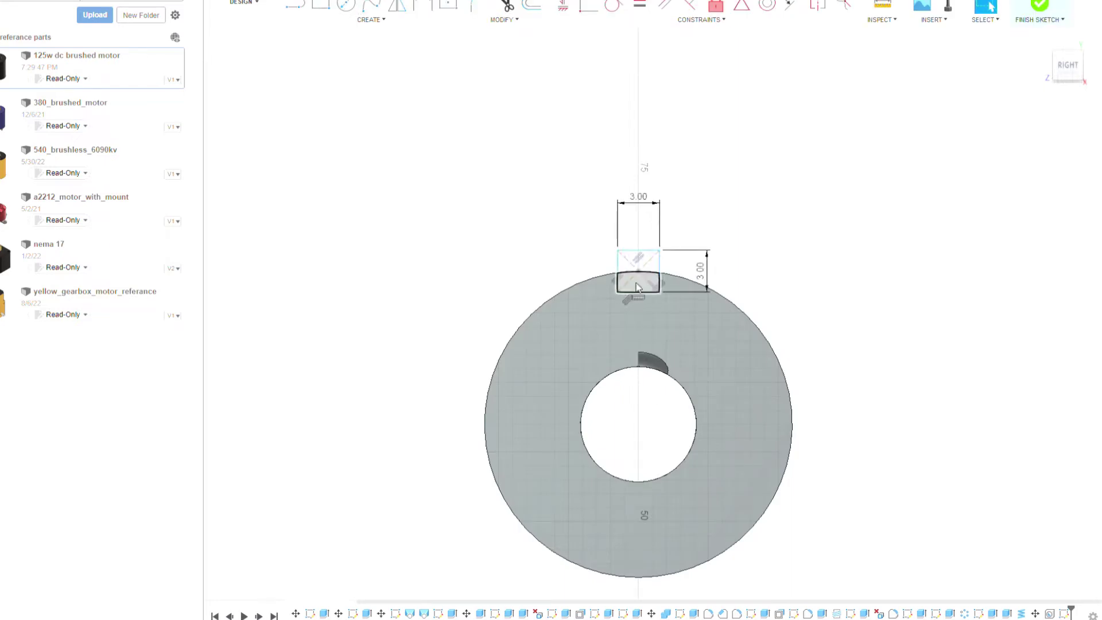
scroll(628, 259, "down", 4)
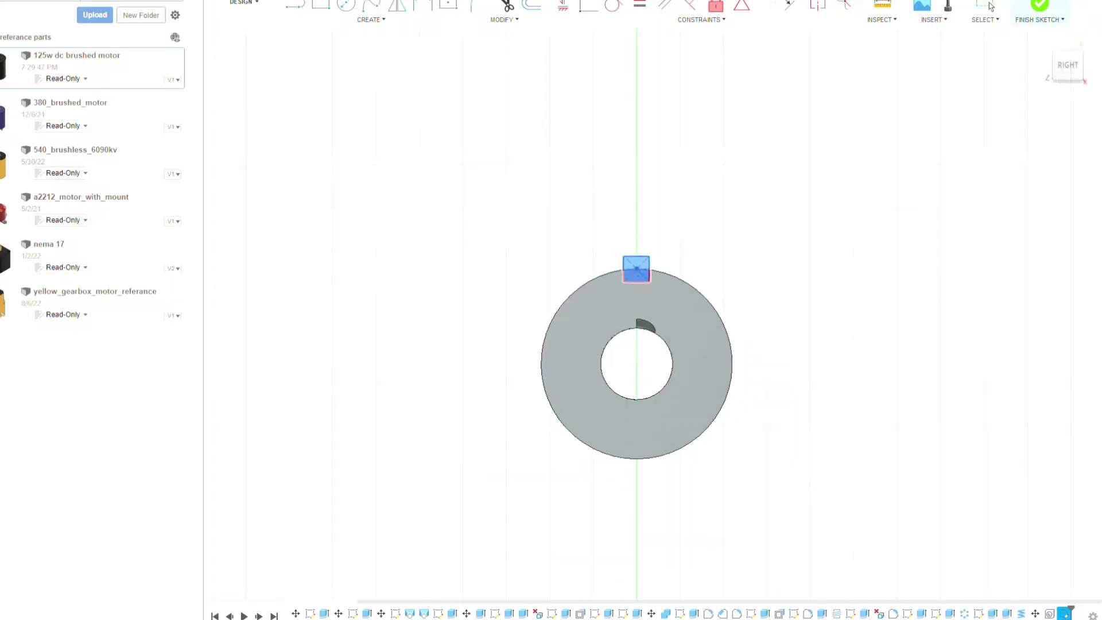
key("e")
left_click_drag(629, 269, 750, 238)
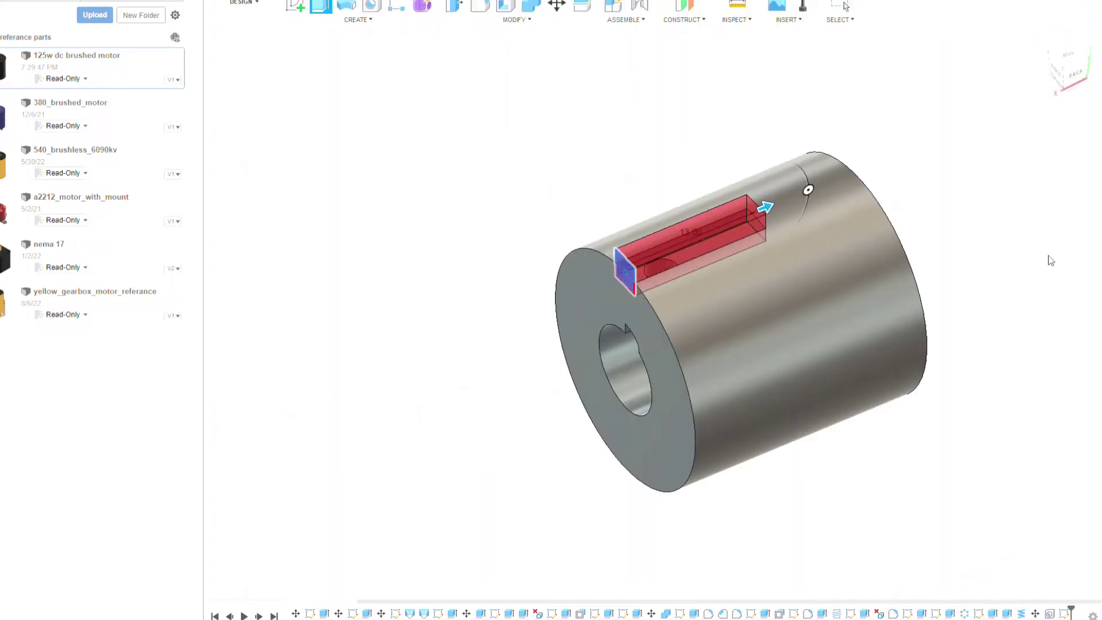
key("Return")
Move the box 3.50 along the cylinder, then Combine-cut it from the cylinder.
left_click(556, 5)
left_click(656, 244)
left_click_drag(656, 243, 724, 224)
left_click(1068, 56)
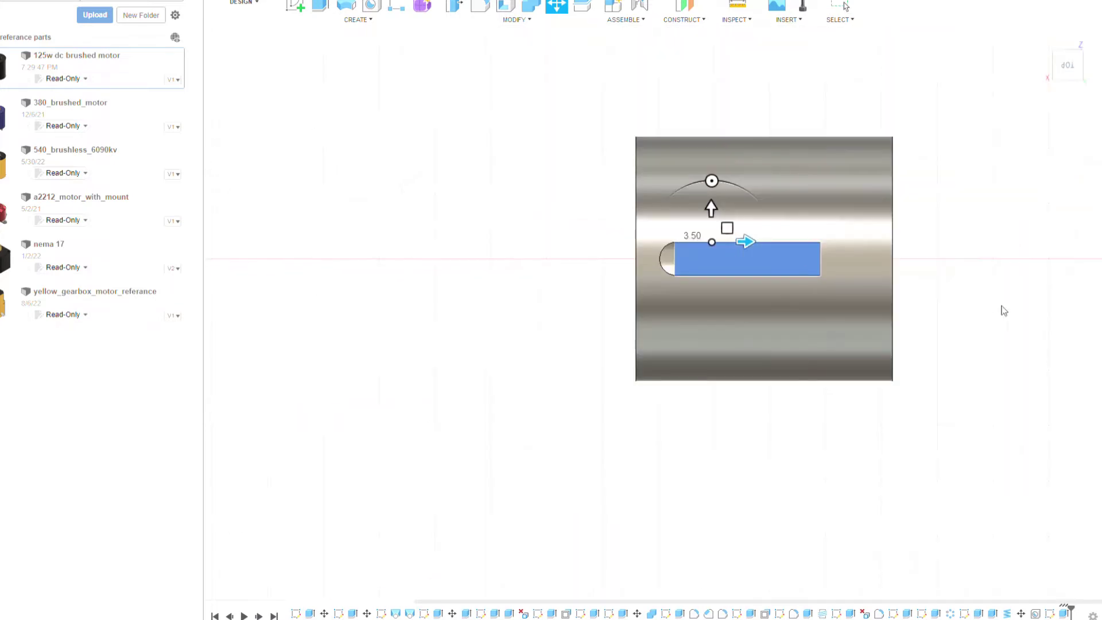
key("Return")
left_click(1049, 46)
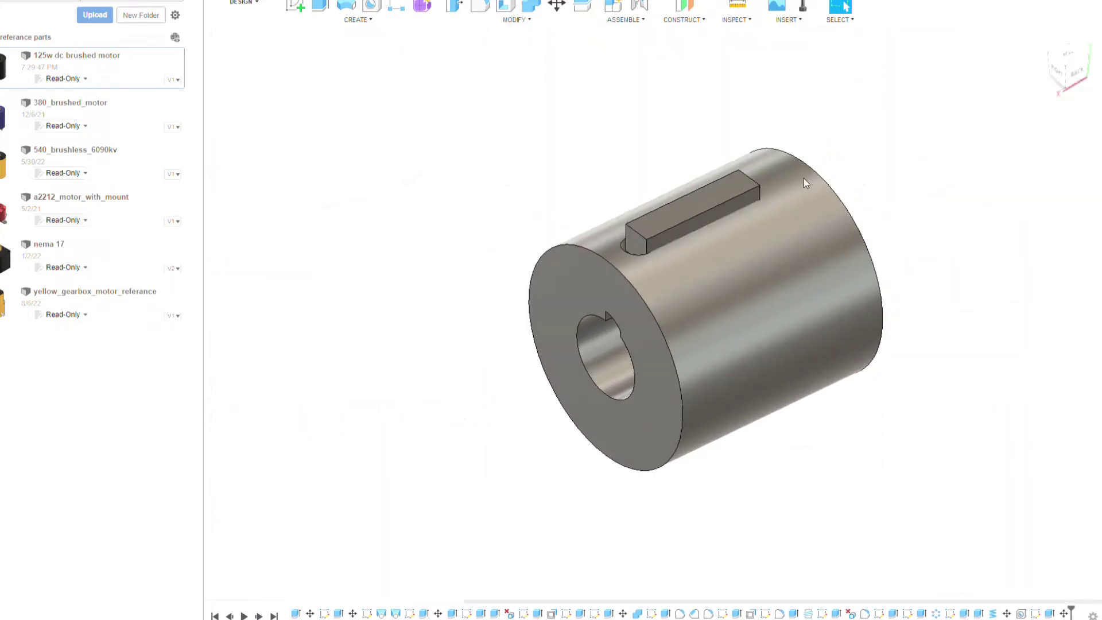
left_click(756, 229)
left_click(691, 212)
key("Return")
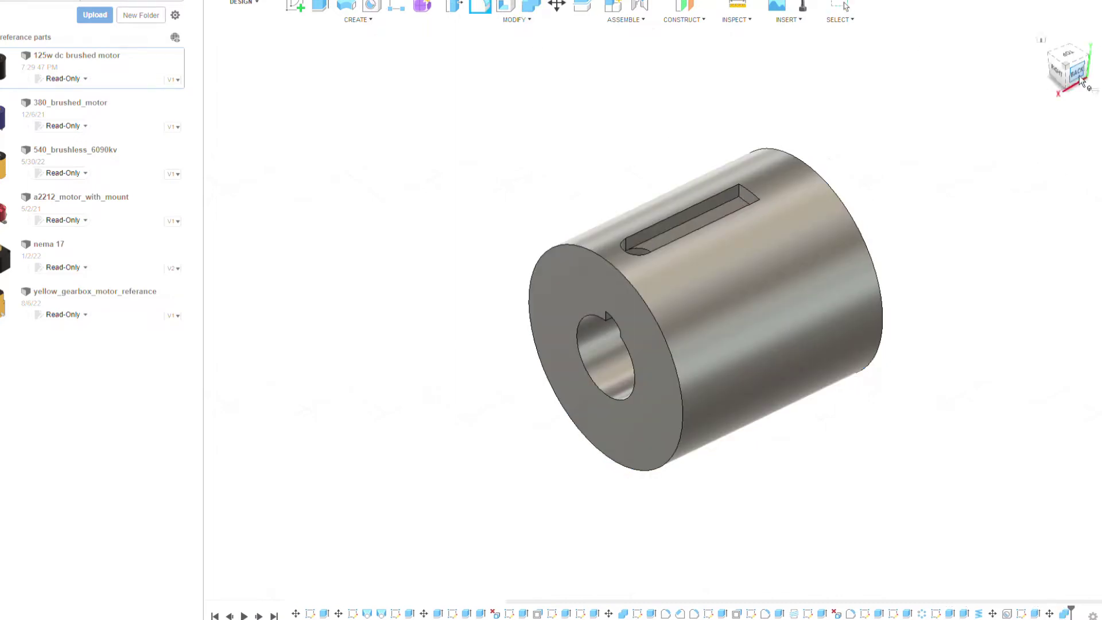
left_click(295, 6)
Sketch an oversized circle on the end face, extrude the ring 3.00 and slide it along the axis.
left_click(568, 287)
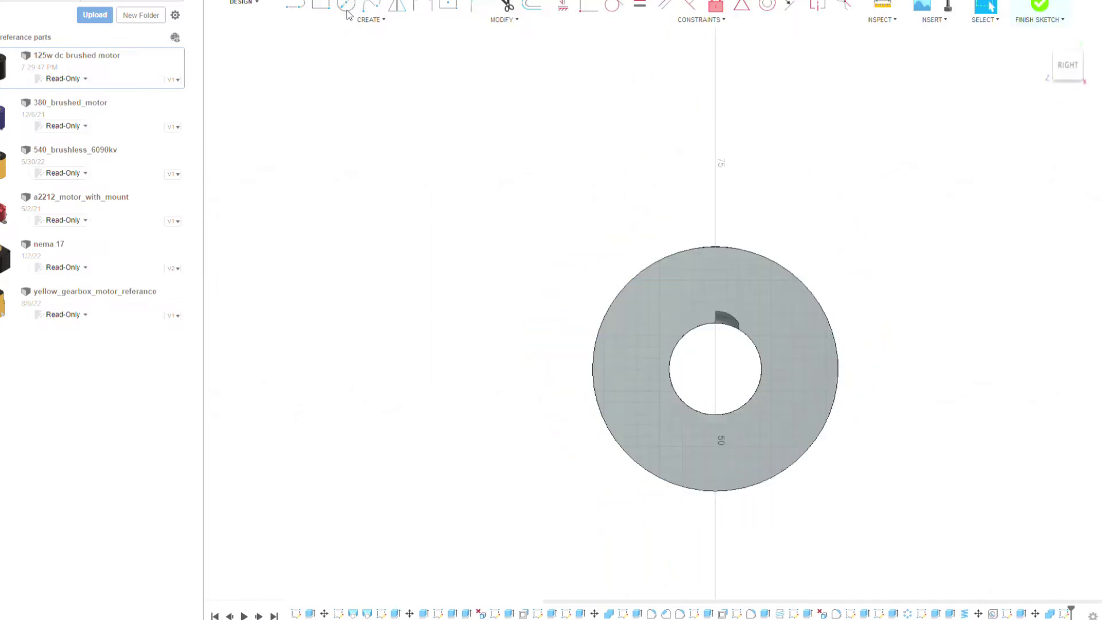
left_click(721, 222)
key("e")
scroll(665, 328, "up", 3)
left_click(654, 321)
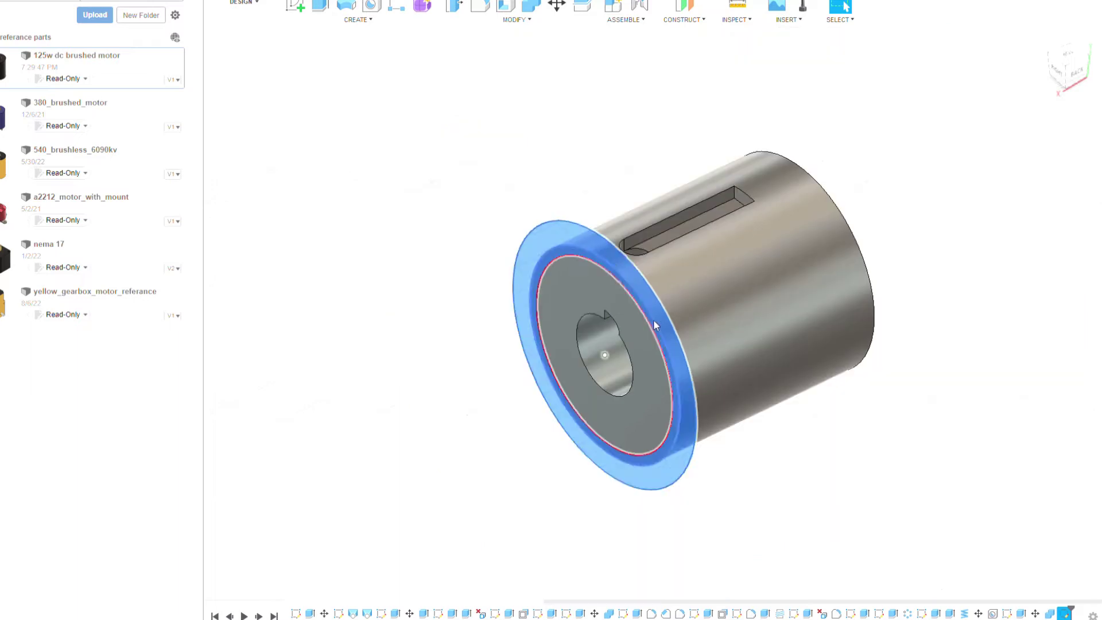
key("e")
key("Return")
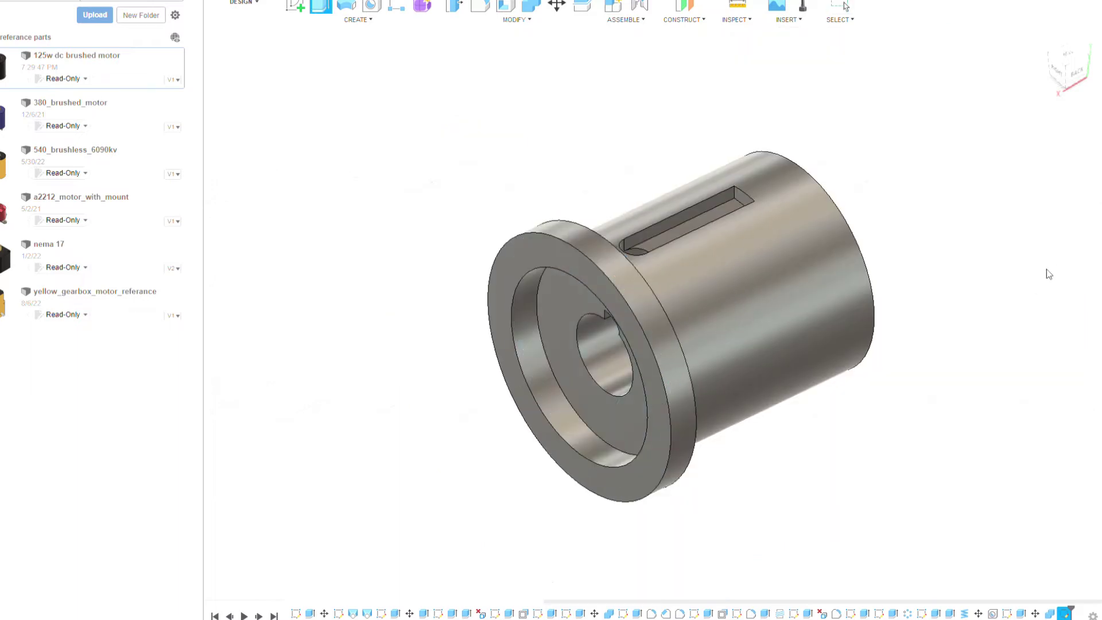
key("m")
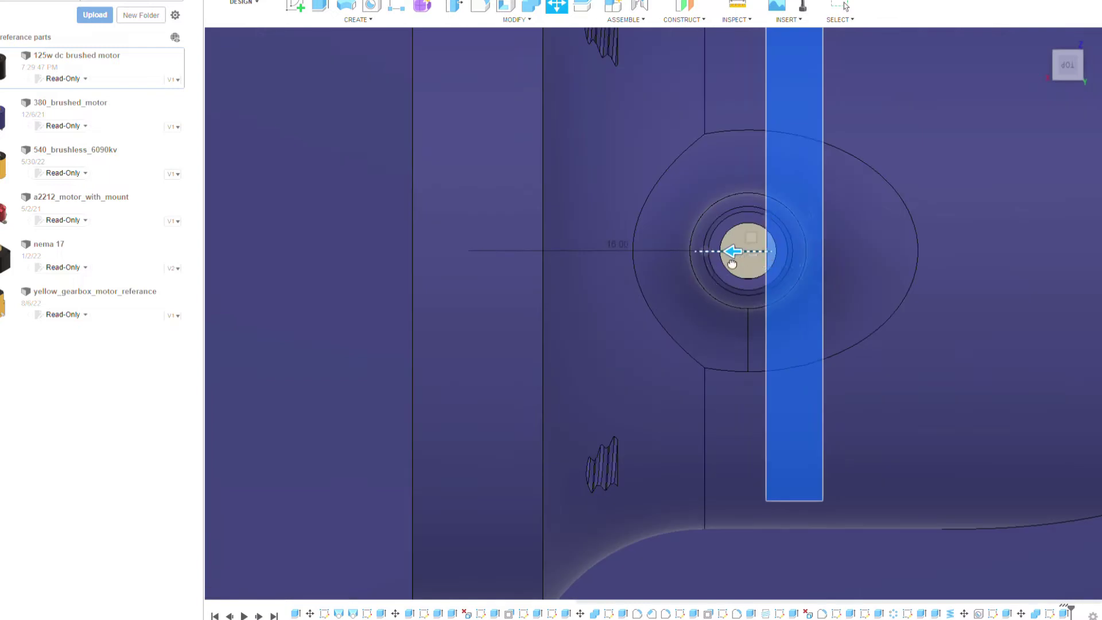
left_click_drag(730, 252, 691, 263)
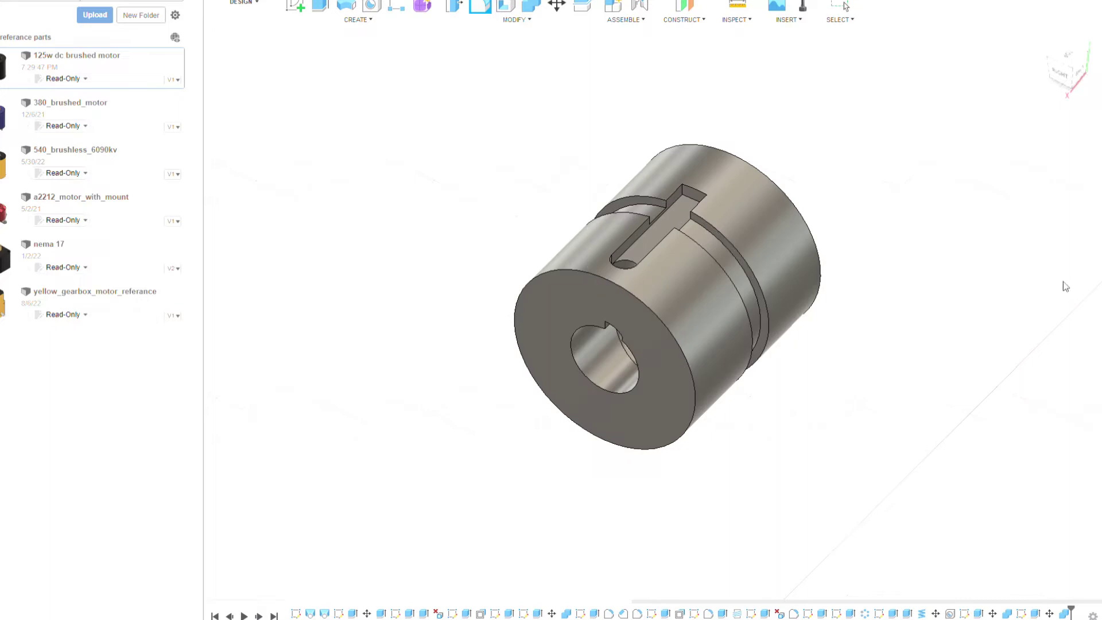
Press Pull the groove's loop of faces into a rounded profile.
left_click(651, 212)
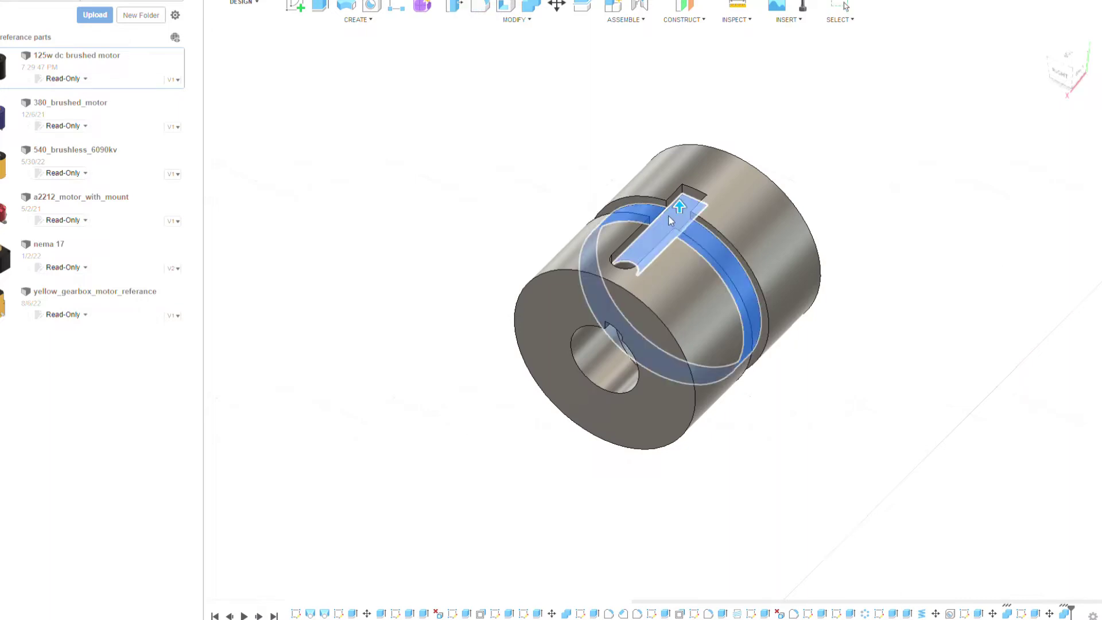
scroll(670, 221, "up", 2)
scroll(645, 216, "up", 5)
scroll(568, 172, "up", 3)
scroll(556, 166, "down", 2)
scroll(631, 230, "down", 4)
scroll(804, 270, "down", 3)
key("Escape")
key("q")
left_click(758, 253)
scroll(499, 227, "up", 3)
scroll(475, 232, "up", 3)
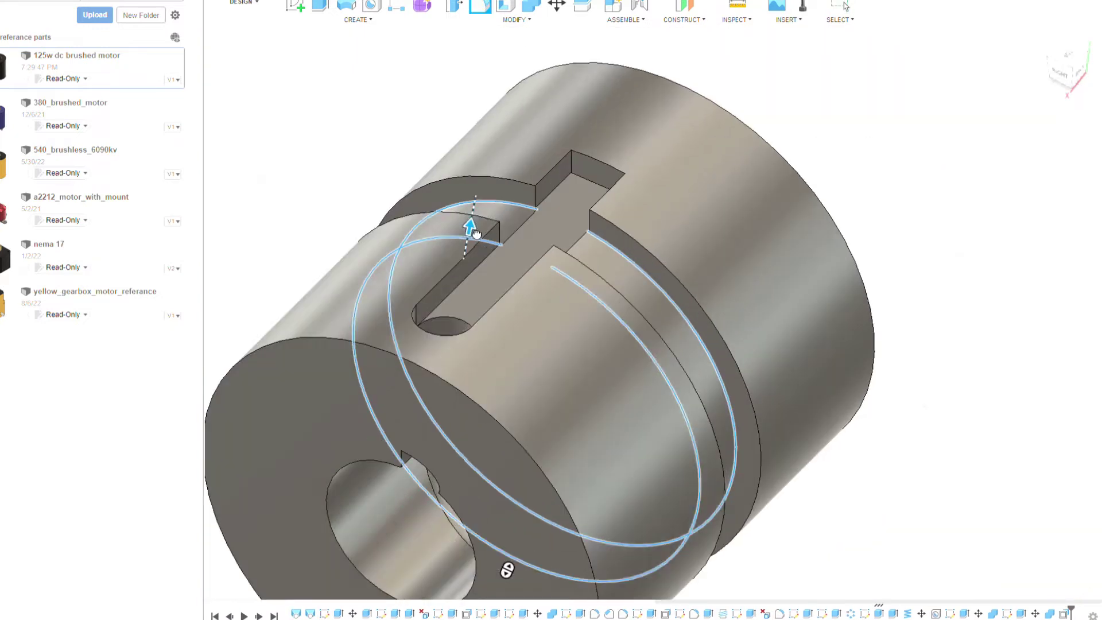
left_click_drag(475, 232, 479, 222)
Fillet the slot's end edges to round it off, then orbit to inspect.
left_click(575, 198)
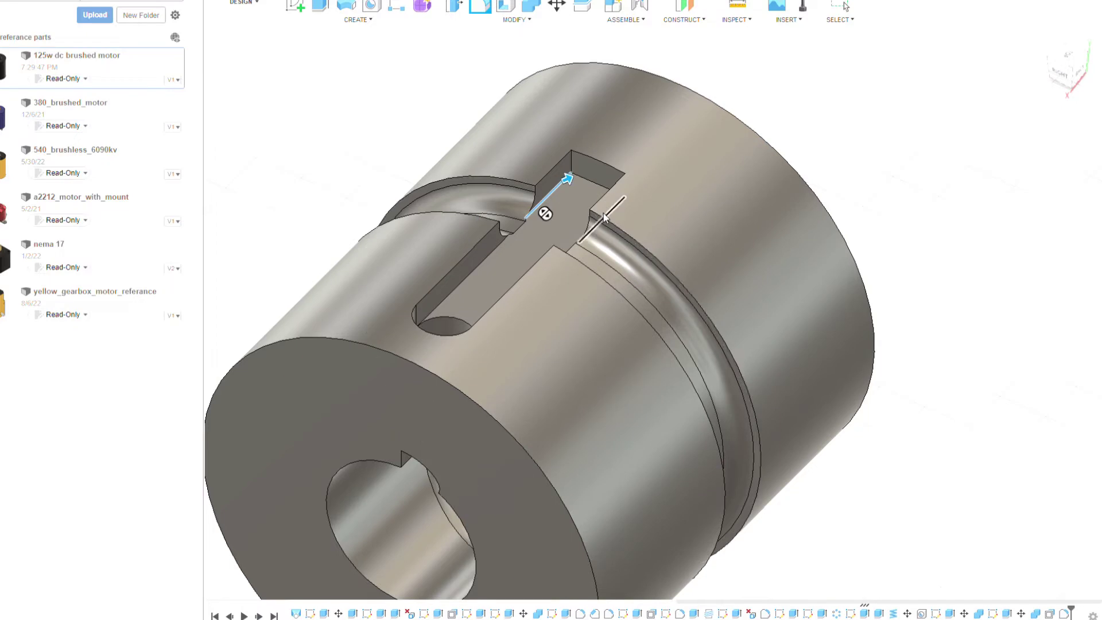
left_click(529, 290)
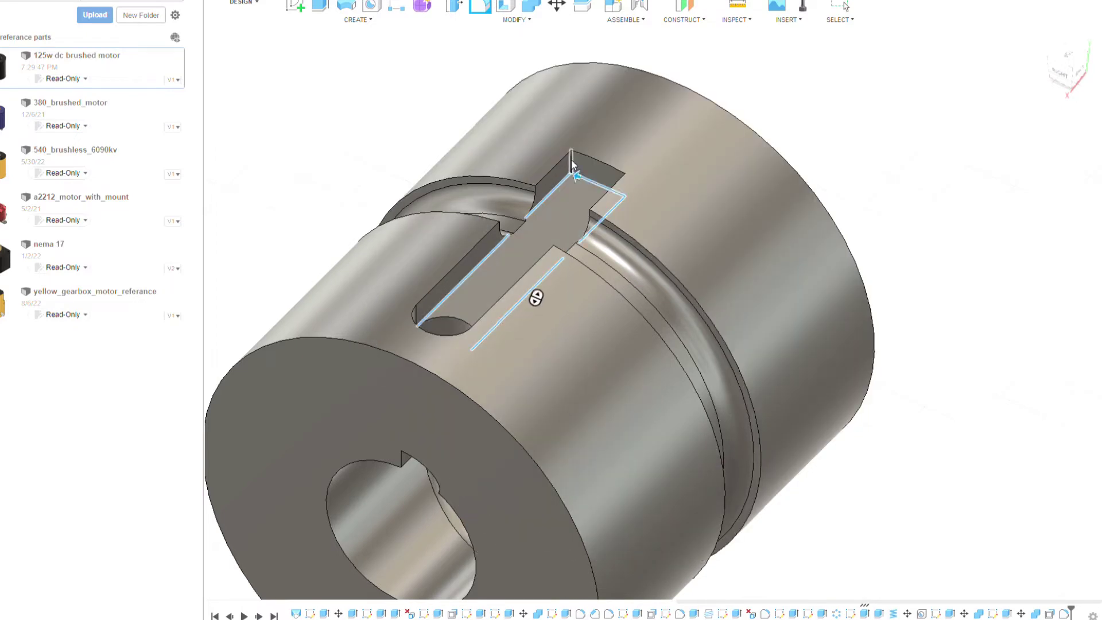
left_click_drag(624, 195, 608, 197)
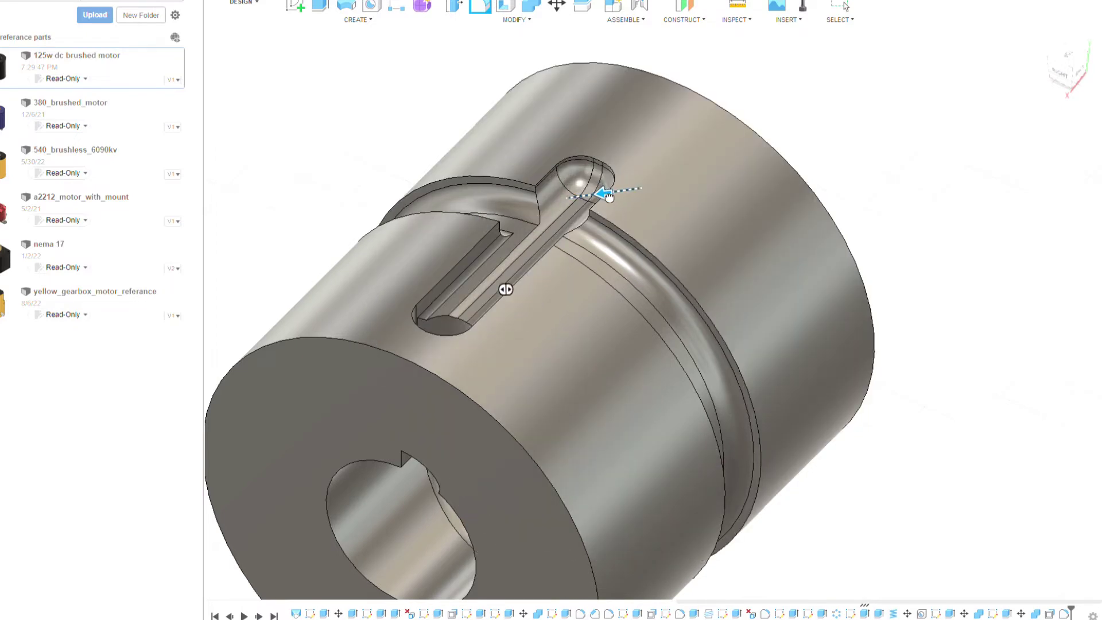
key("Return")
scroll(1024, 309, "down", 3)
middle_click_drag(655, 313, 574, 321, "shift")
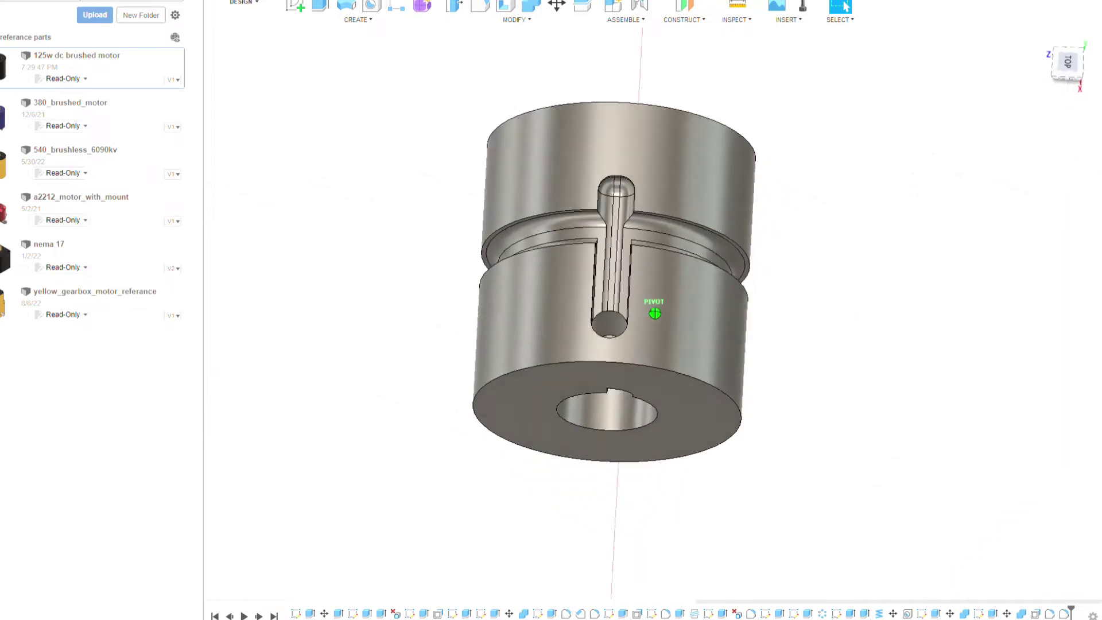
mouse_move(654, 312)
middle_mouse_down("shift")
mouse_move(677, 321)
mouse_move(655, 322)
middle_mouse_up("shift")
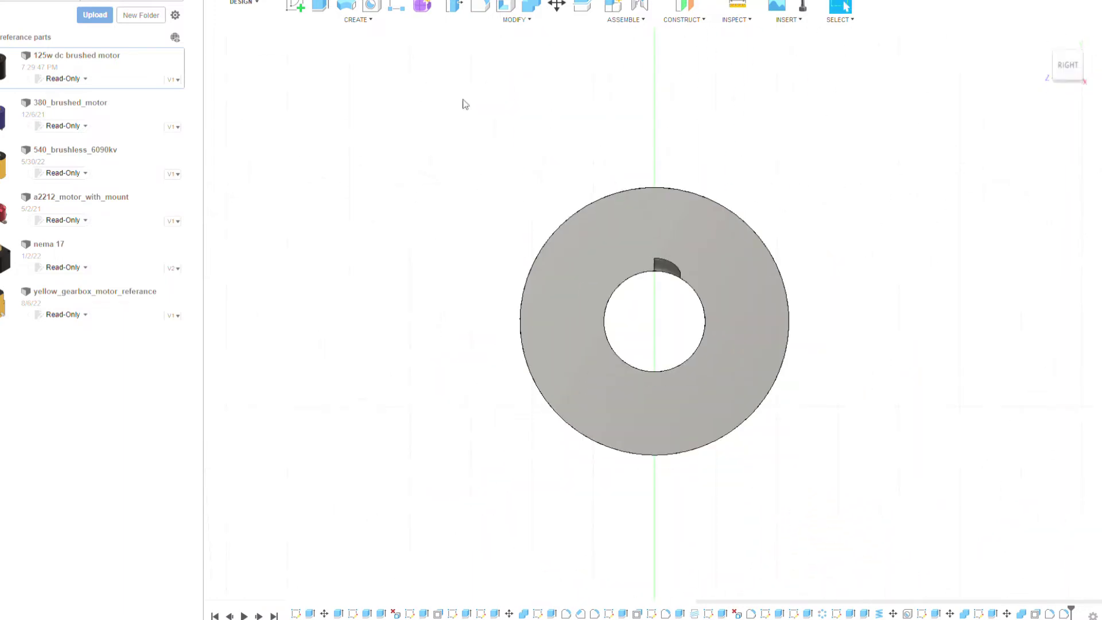
Sketch a rectangle at the bottom of the bore and extrude it as a keyway cut.
left_click(676, 372)
left_click(631, 308)
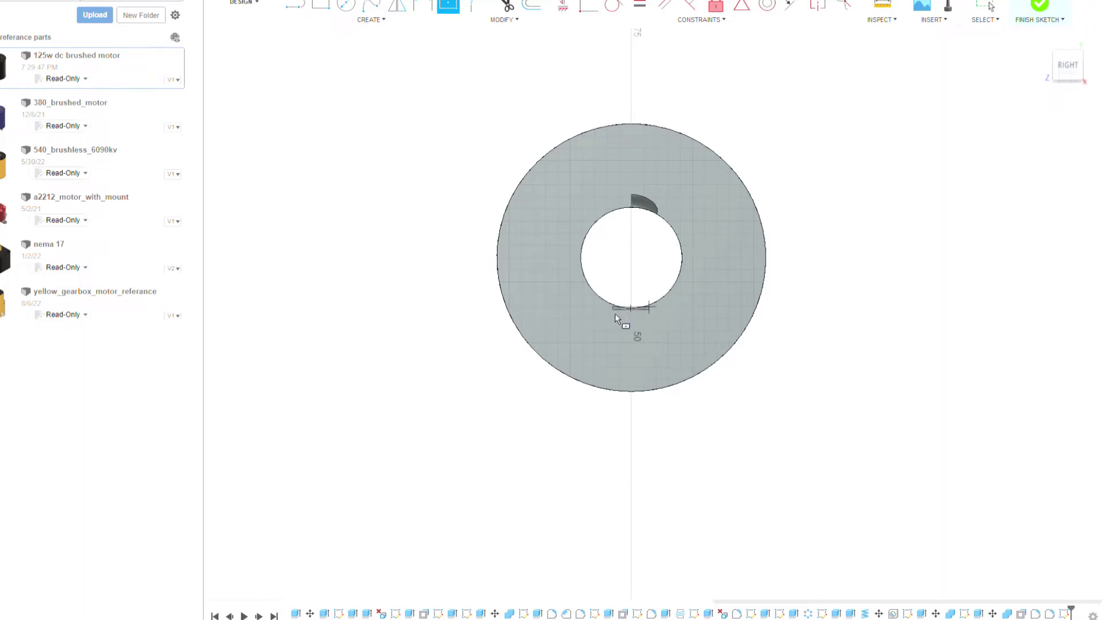
left_click(614, 315)
scroll(663, 372, "up", 5)
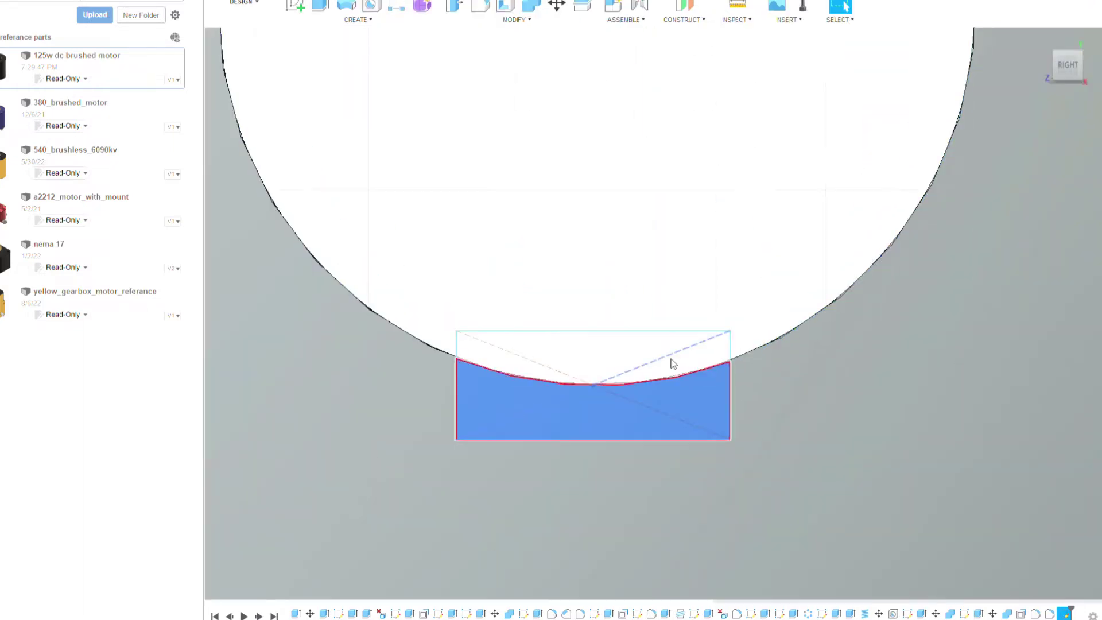
scroll(668, 367, "down", 3)
key("e")
middle_click_drag(654, 310, 964, 303, "shift")
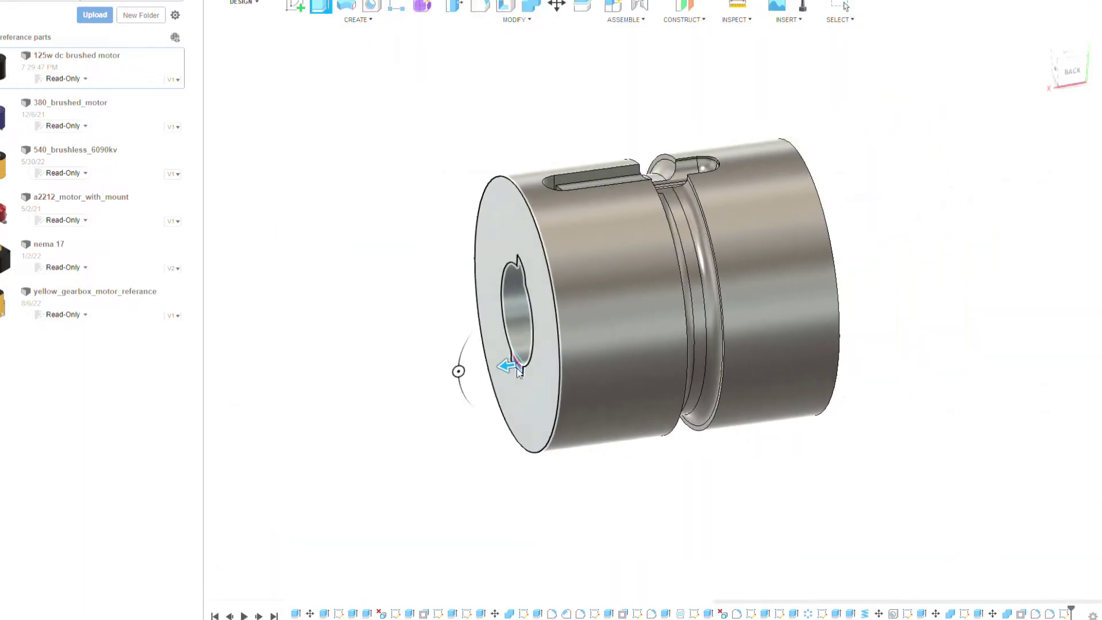
key("Return")
Pick keyway edges in the bore for a fillet, then cancel the rounding.
middle_click_drag(964, 303, 724, 312, "shift")
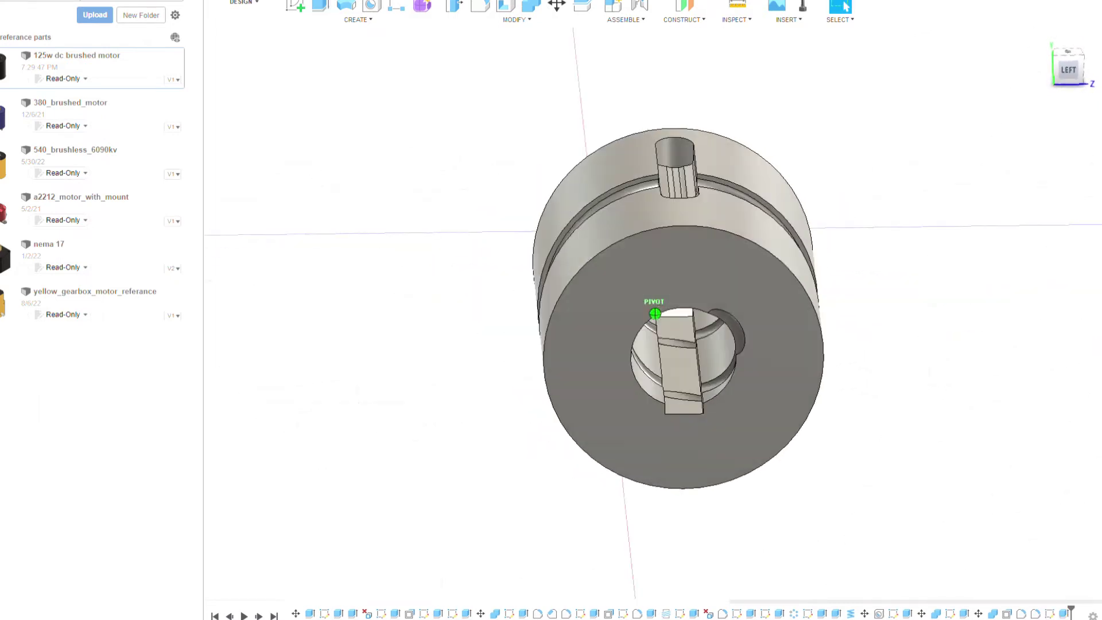
scroll(724, 312, "up", 5)
key("f")
middle_click_drag(607, 212, 654, 309, "shift")
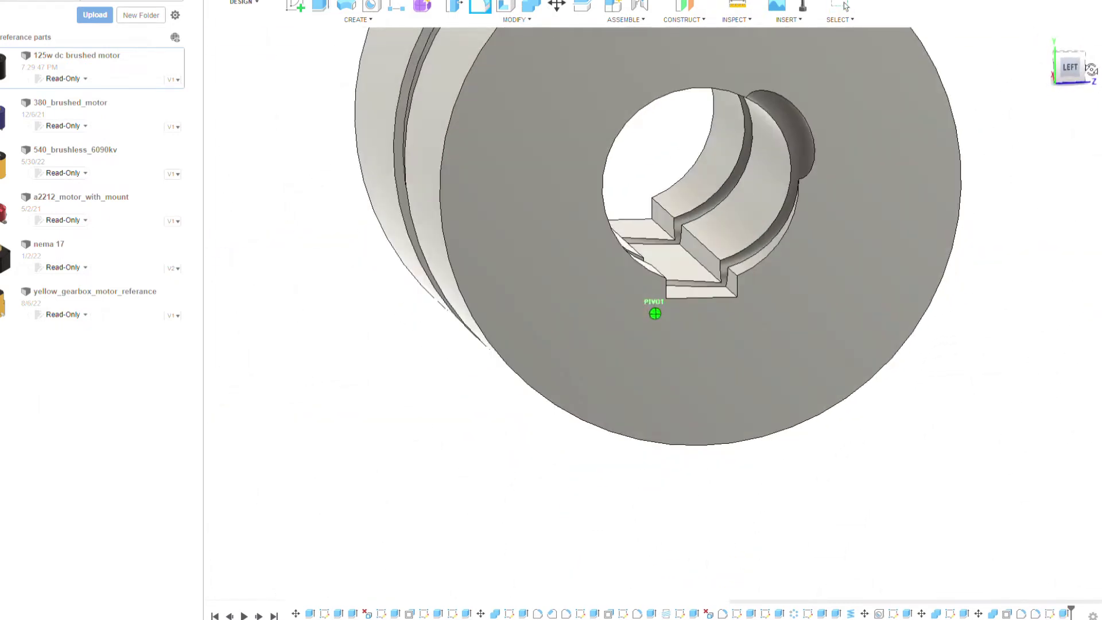
left_click(733, 273)
middle_click_drag(734, 276, 638, 239, "shift")
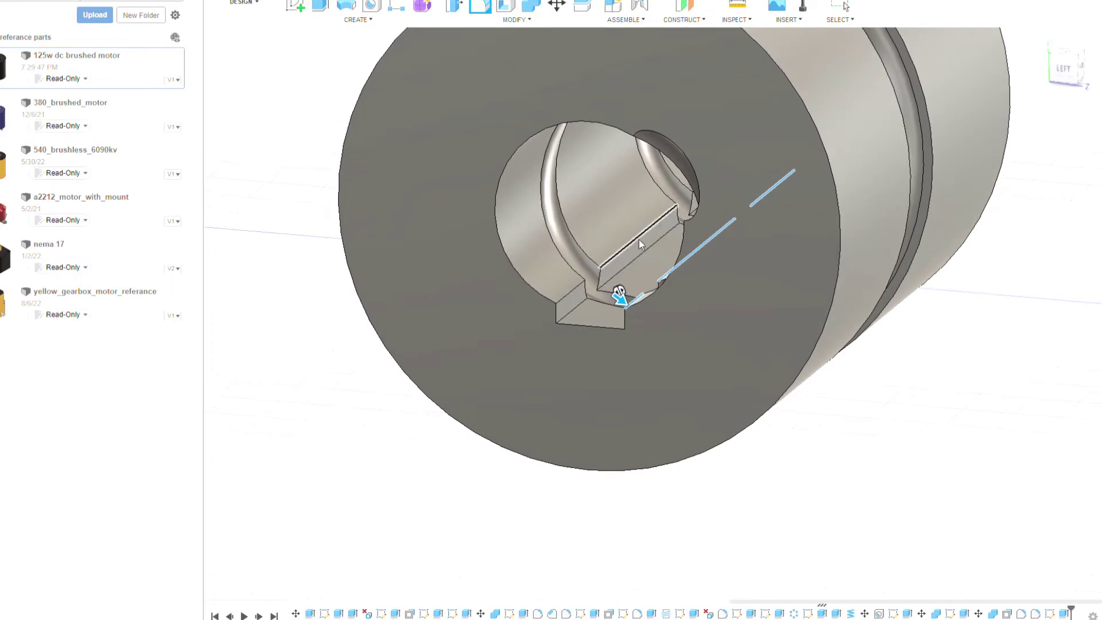
left_click(1063, 72)
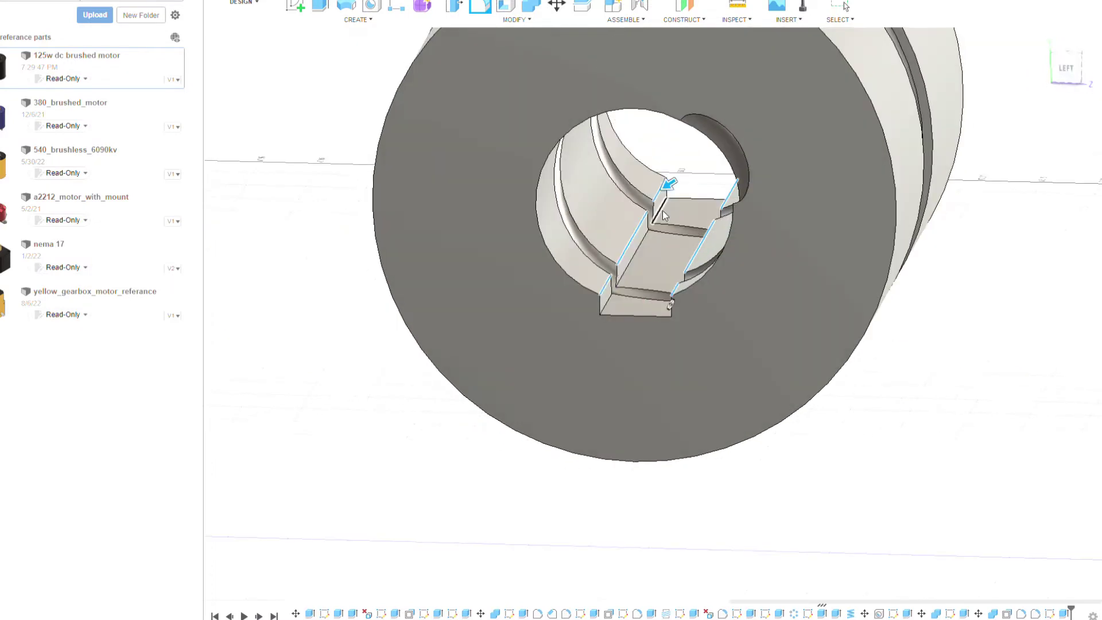
middle_click_drag(931, 170, 769, 295, "shift")
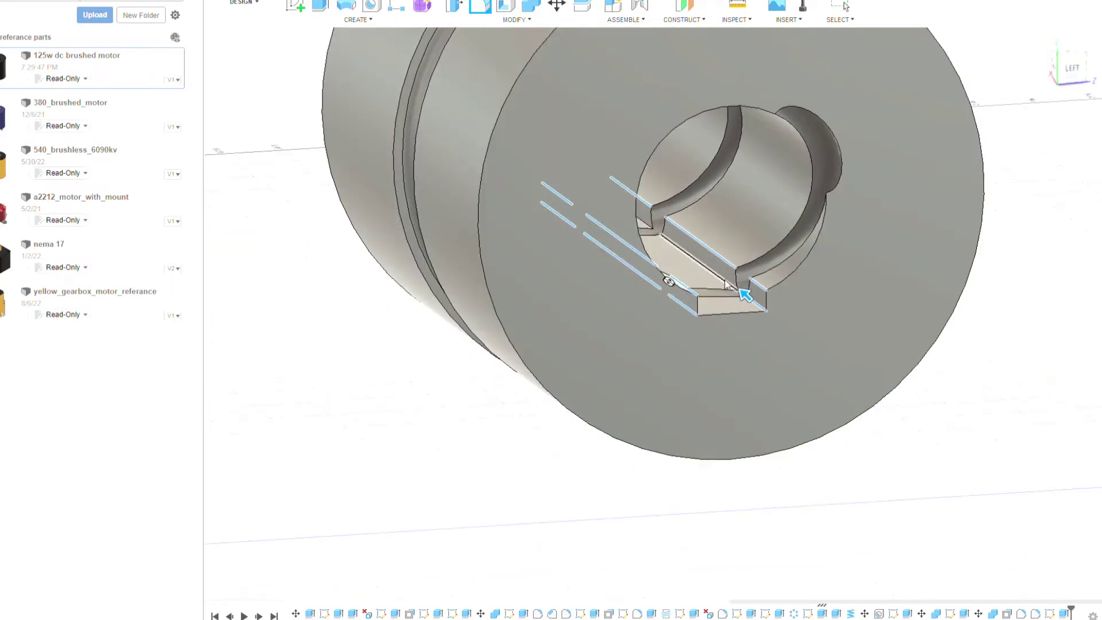
left_click(642, 224)
scroll(679, 230, "down", 3)
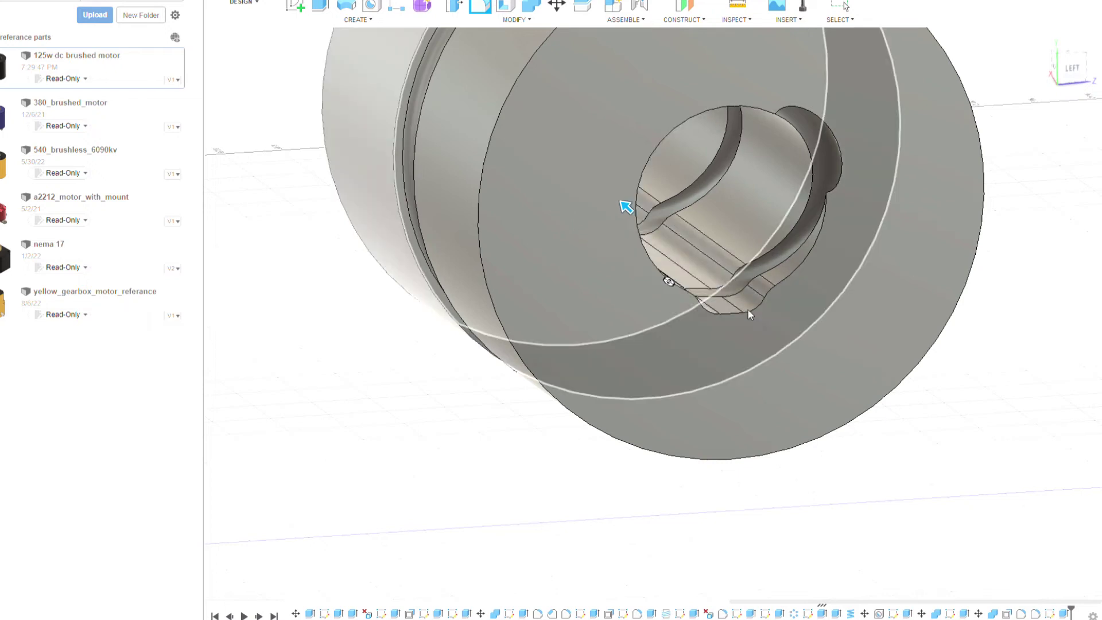
key("Return")
Orbit around the coupling to inspect it from several angles.
mouse_move(655, 313)
middle_mouse_down("shift")
mouse_move(573, 241)
mouse_move(1073, 80)
middle_mouse_up("shift")
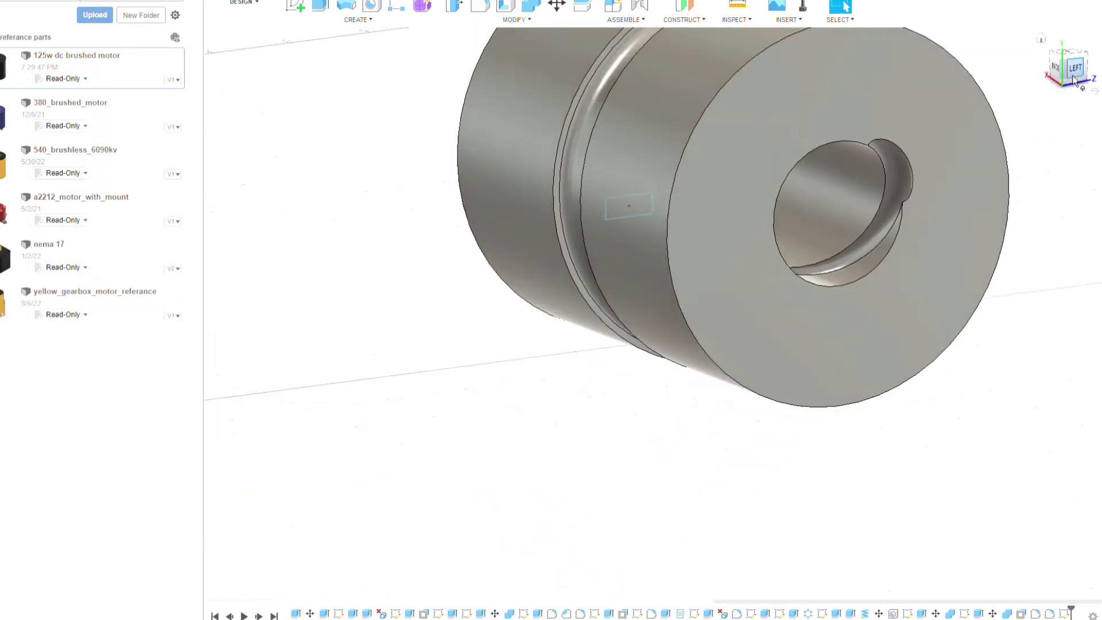
left_click(1073, 79)
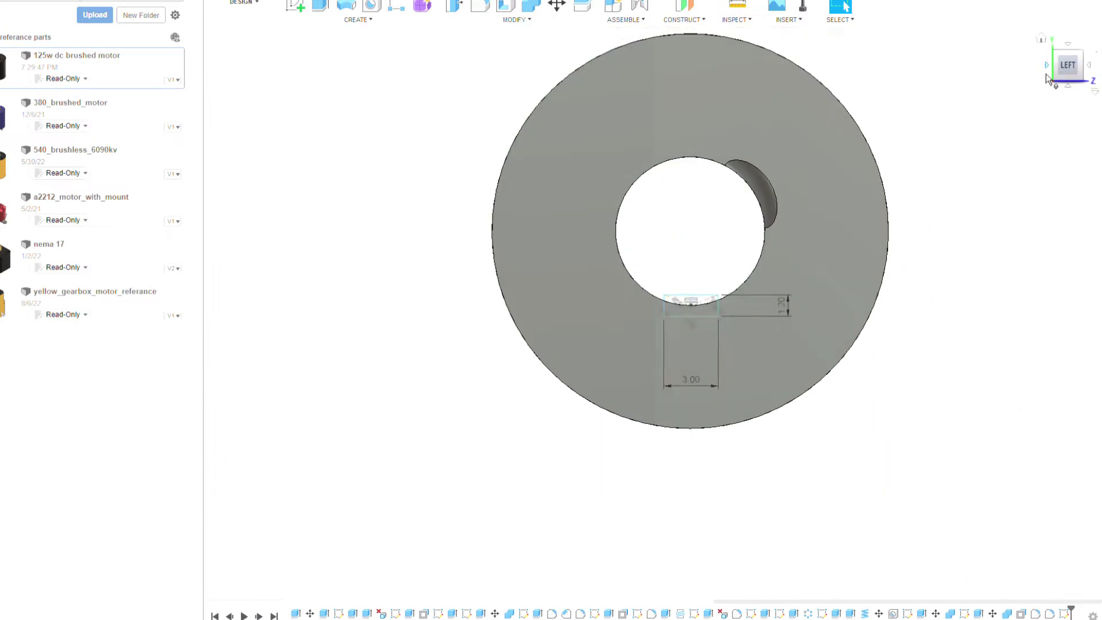
middle_click_drag(631, 287, 689, 258, "shift")
scroll(524, 315, "down", 3)
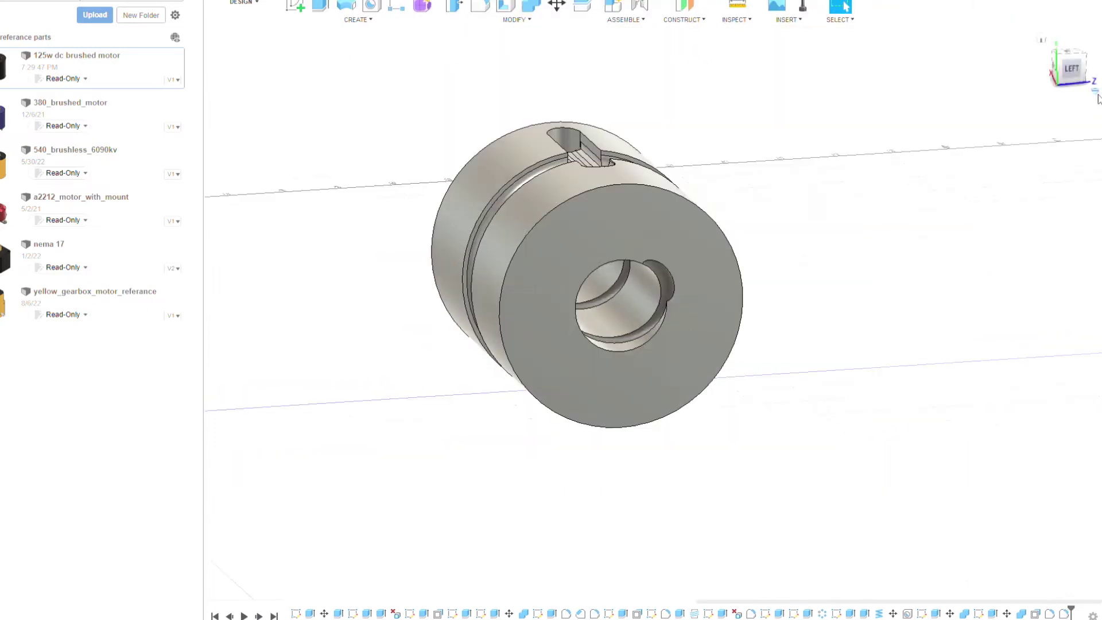
middle_click_drag(523, 315, 1006, 169, "shift")
scroll(807, 160, "down", 3)
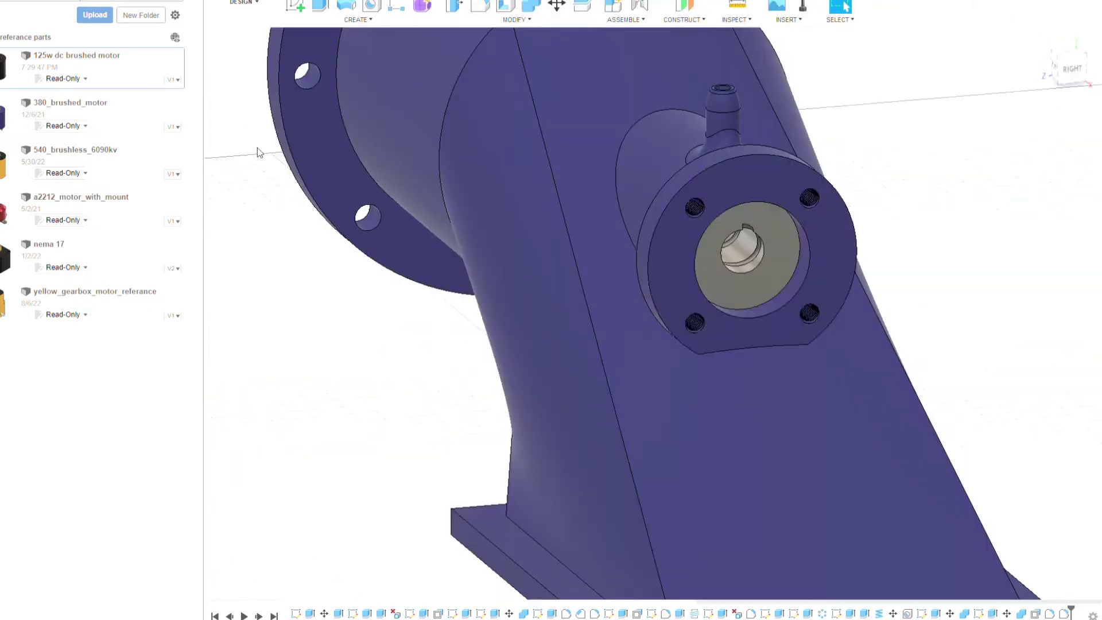
Move the green flange plate out 15 mm from the nozzle's end.
scroll(258, 152, "down", 3)
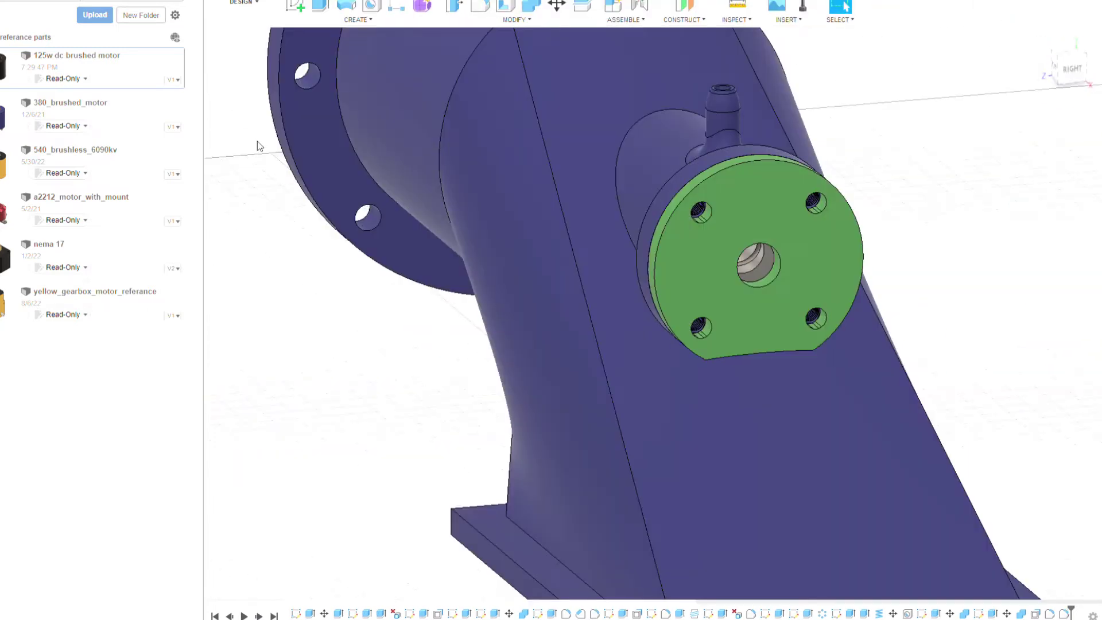
middle_click_drag(654, 313, 746, 299, "shift")
middle_click_drag(655, 313, 905, 143, "shift")
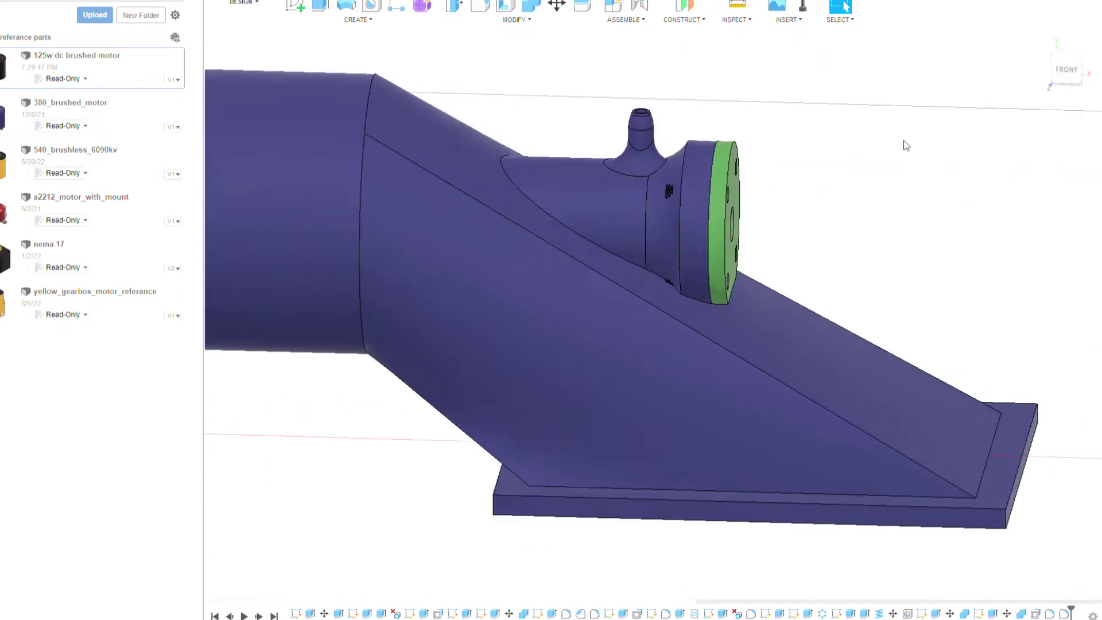
scroll(688, 259, "up", 3)
key("m")
left_click_drag(677, 266, 1041, 330)
key("Return")
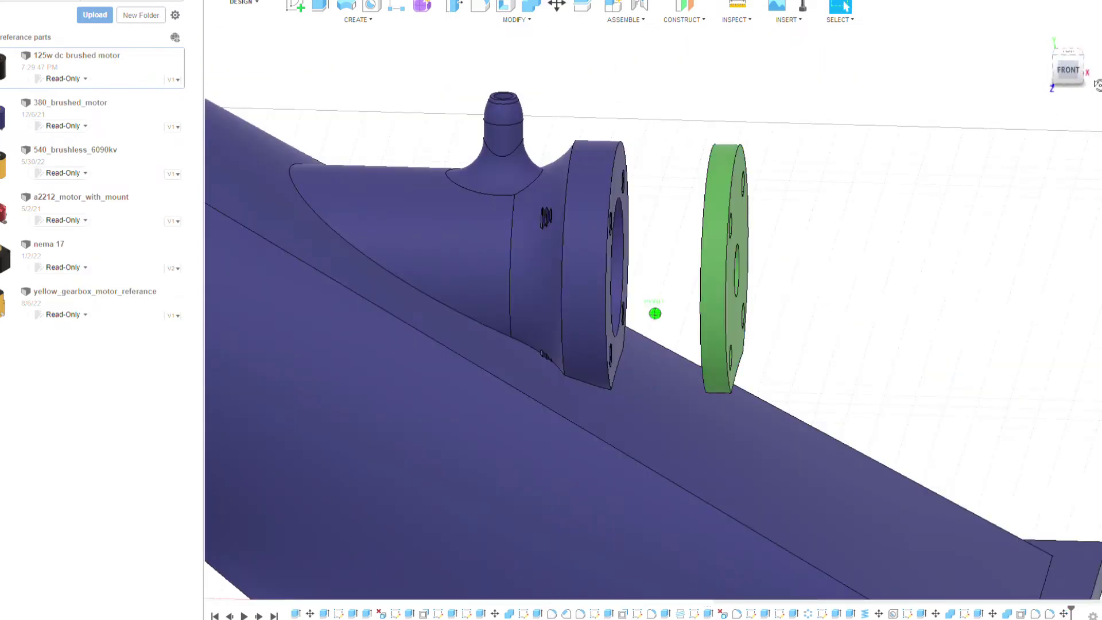
Extrude the flange's inner face 2.00 toward the nozzle.
middle_click_drag(657, 312, 672, 214, "shift")
left_click(672, 214)
key("e")
left_click_drag(673, 215, 654, 231)
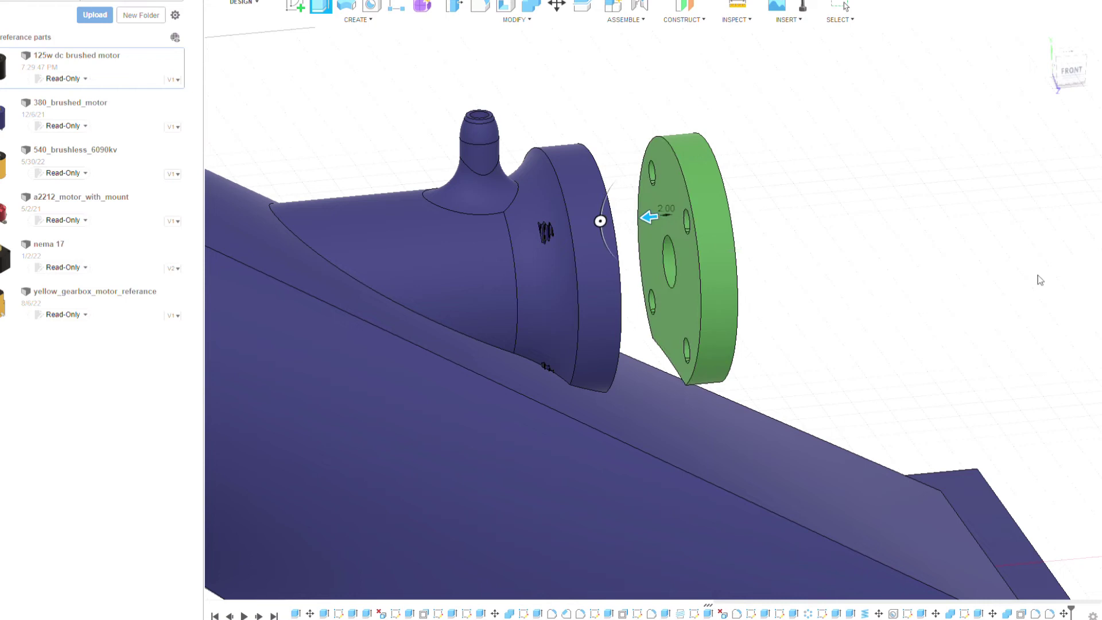
key("Return")
Sketch a circle around the centre hole and cut the ring through the flange.
left_click(641, 188)
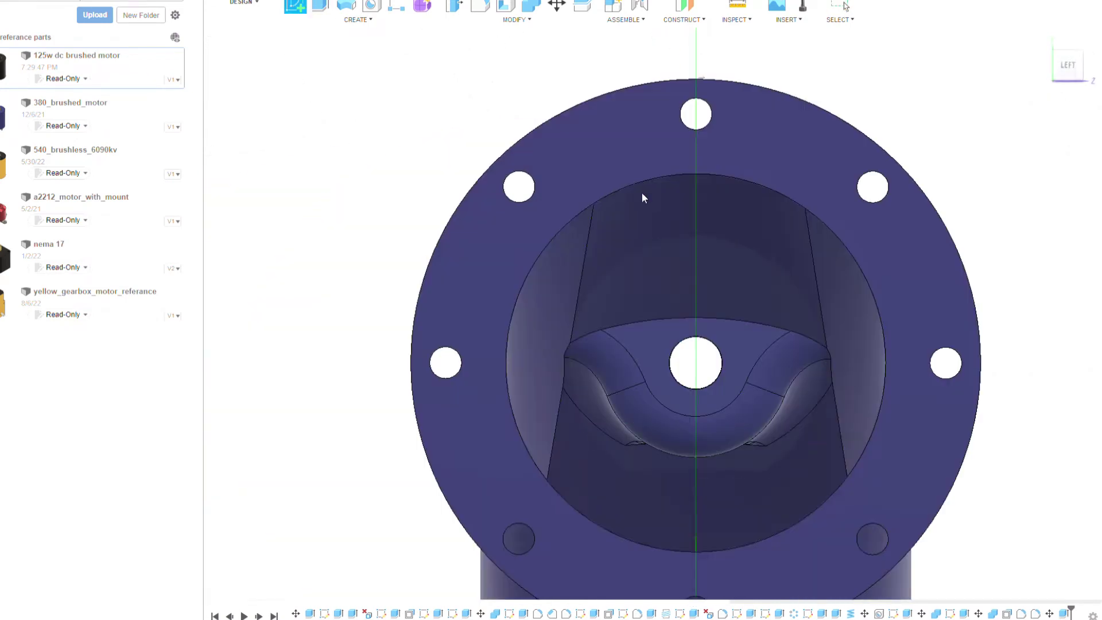
key("c")
middle_click_drag(641, 191, 673, 370, "shift")
left_click(690, 329)
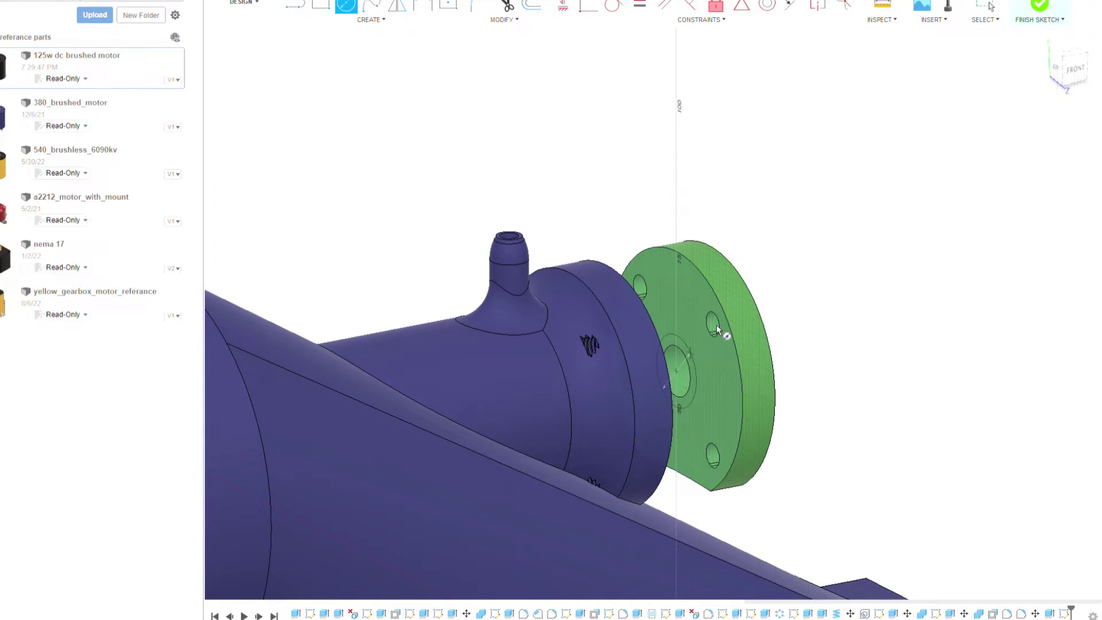
key("Escape")
key("e")
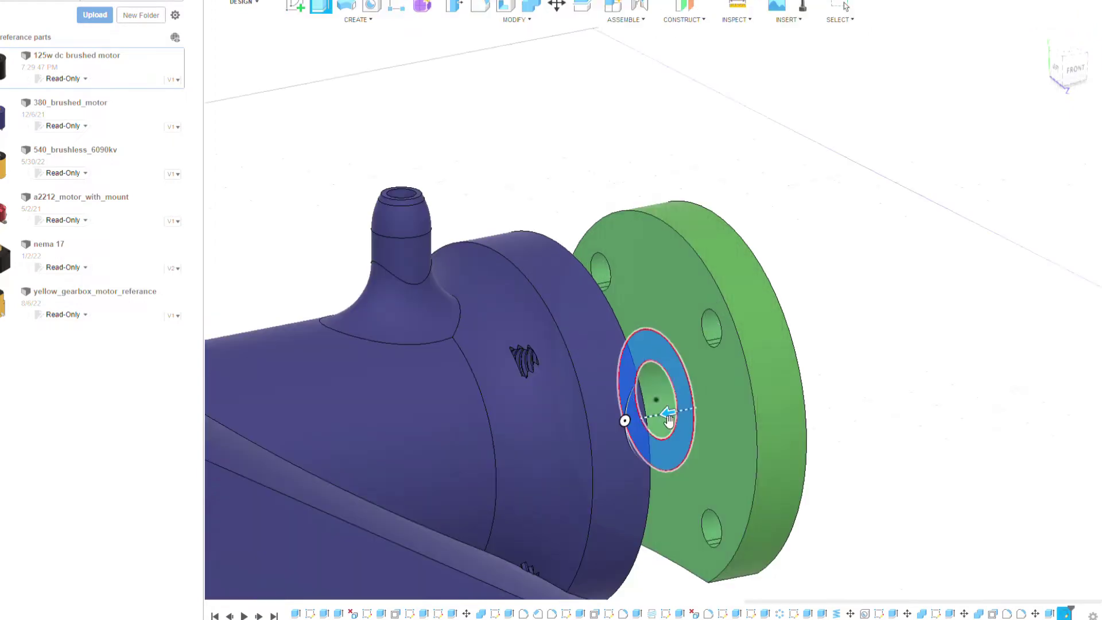
left_click_drag(669, 421, 702, 424)
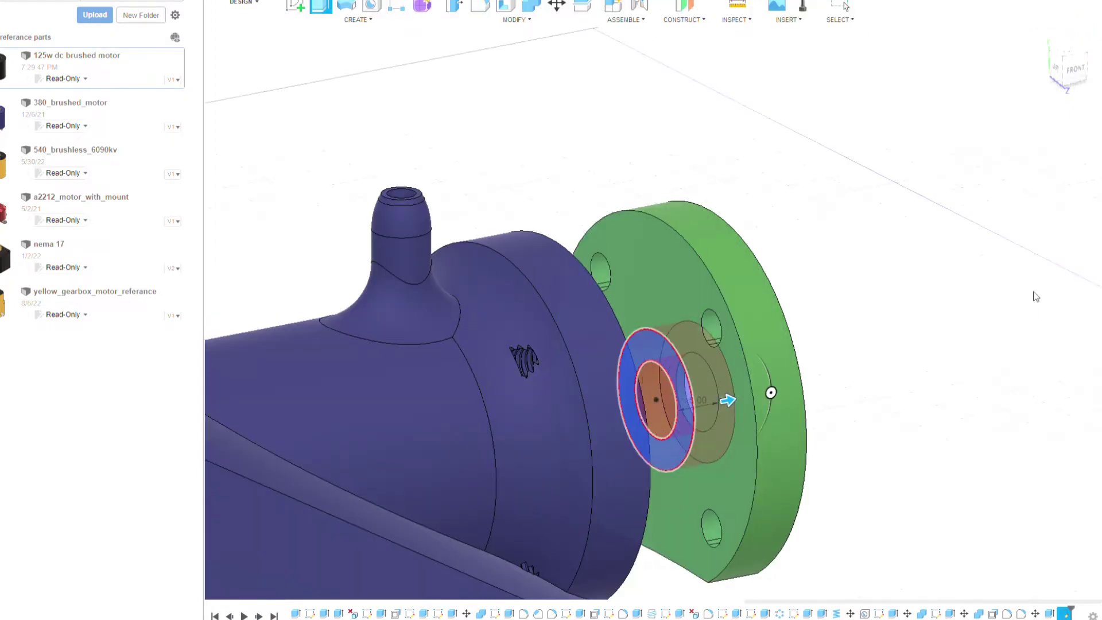
key("Return")
middle_click_drag(1036, 297, 943, 234, "shift")
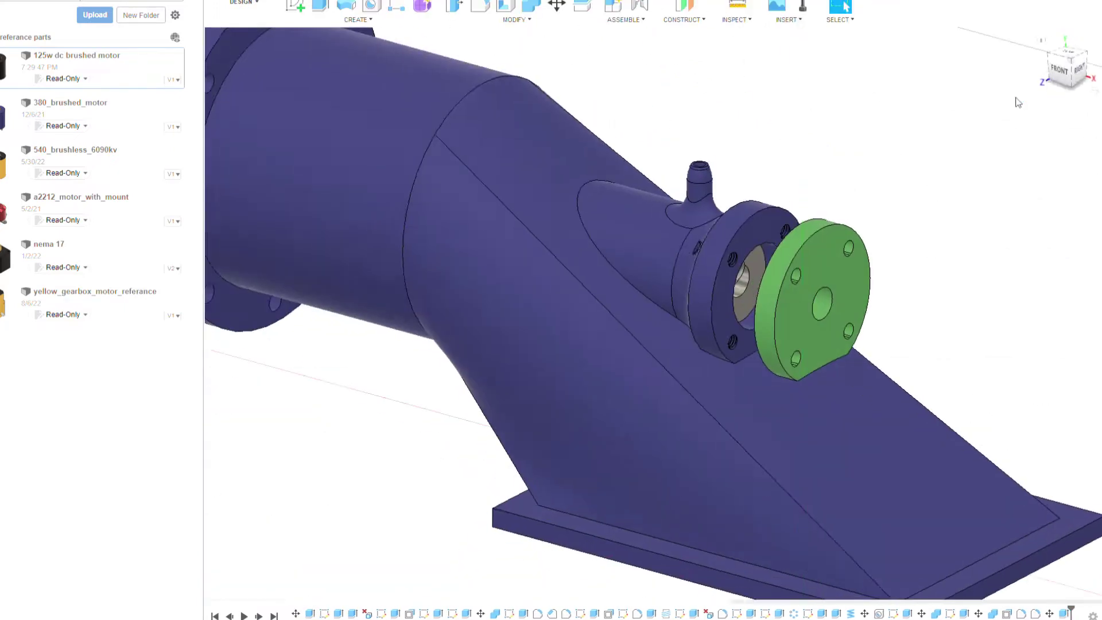
scroll(815, 230, "down", 3)
scroll(735, 275, "up", 5)
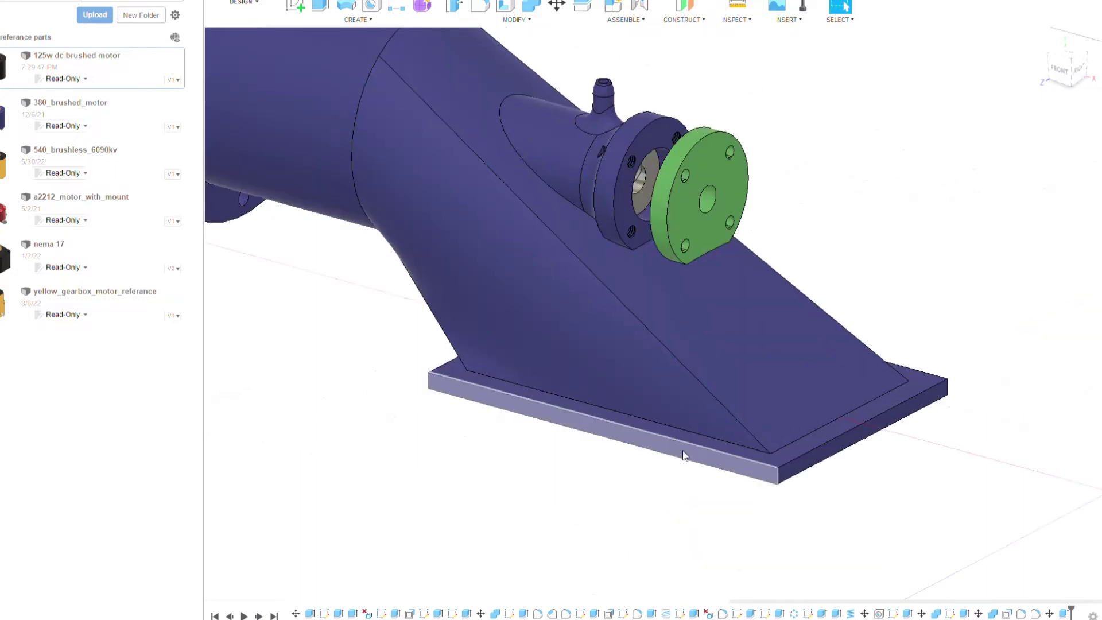
Press Pull the base plate's end face outward, then orbit to check the longer plate.
mouse_move(794, 467)
middle_mouse_down("shift")
mouse_move(787, 495)
mouse_move(792, 435)
middle_mouse_up("shift")
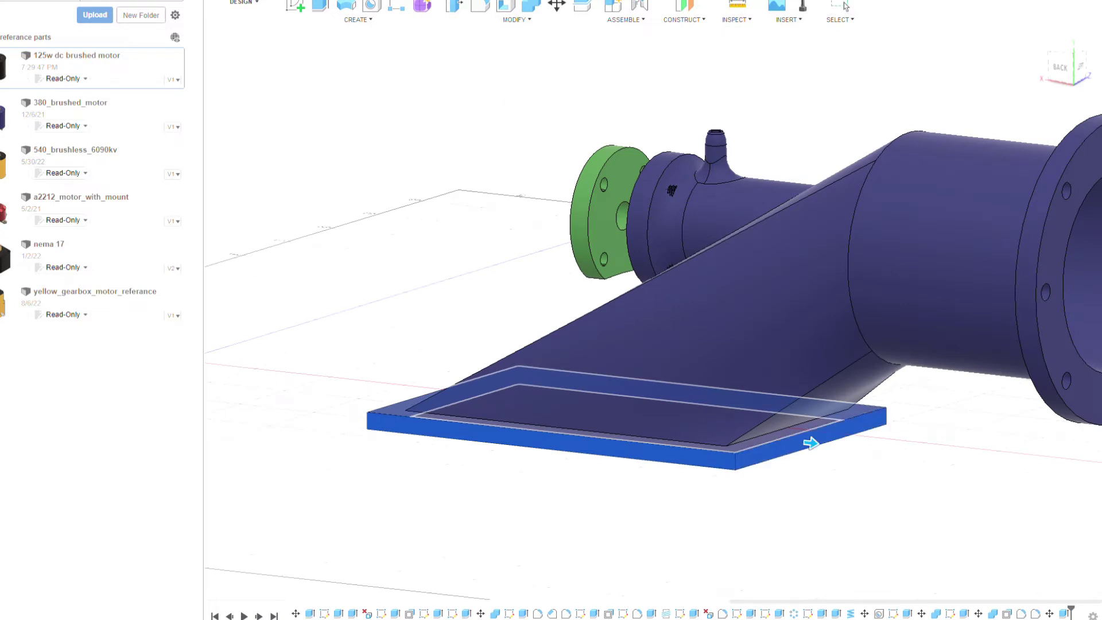
left_click_drag(809, 442, 818, 444)
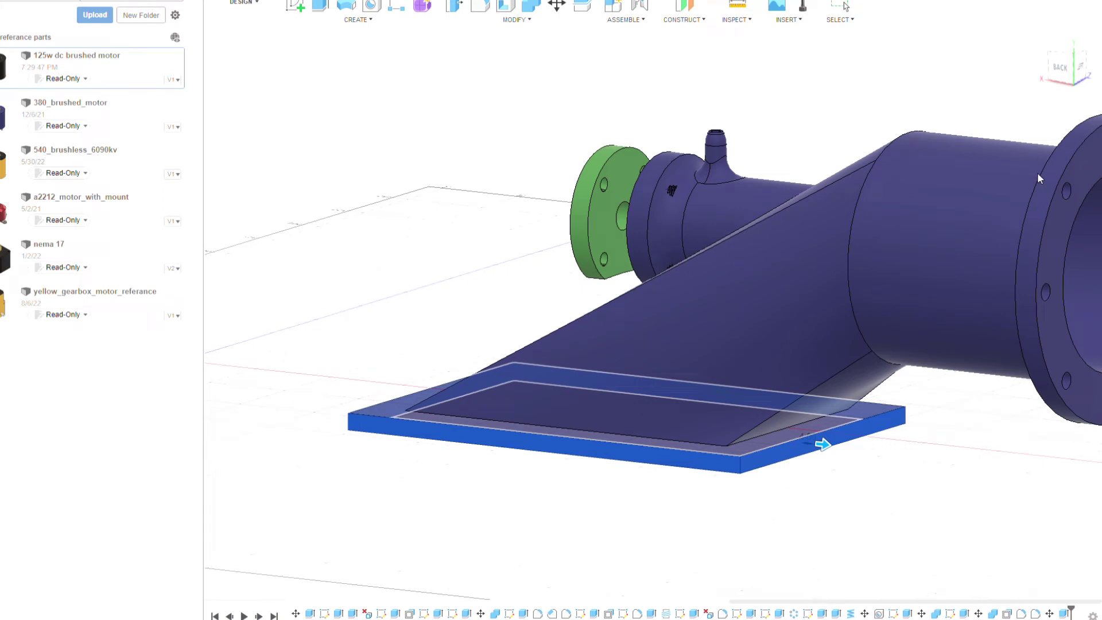
key("Return")
middle_click_drag(655, 313, 655, 240, "shift")
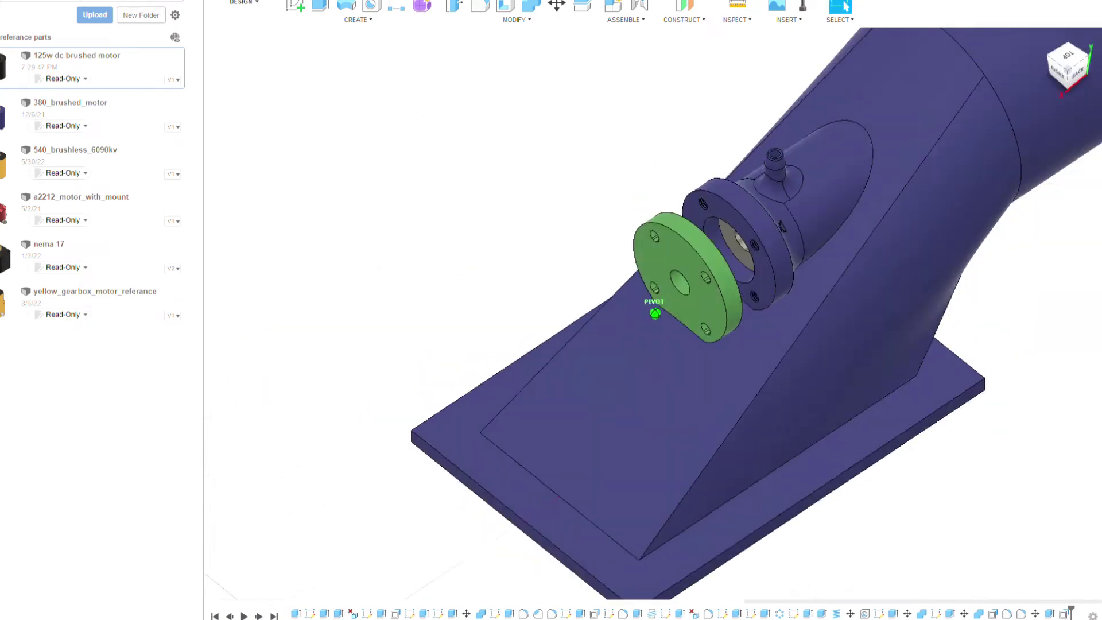
middle_click_drag(655, 312, 654, 241, "shift")
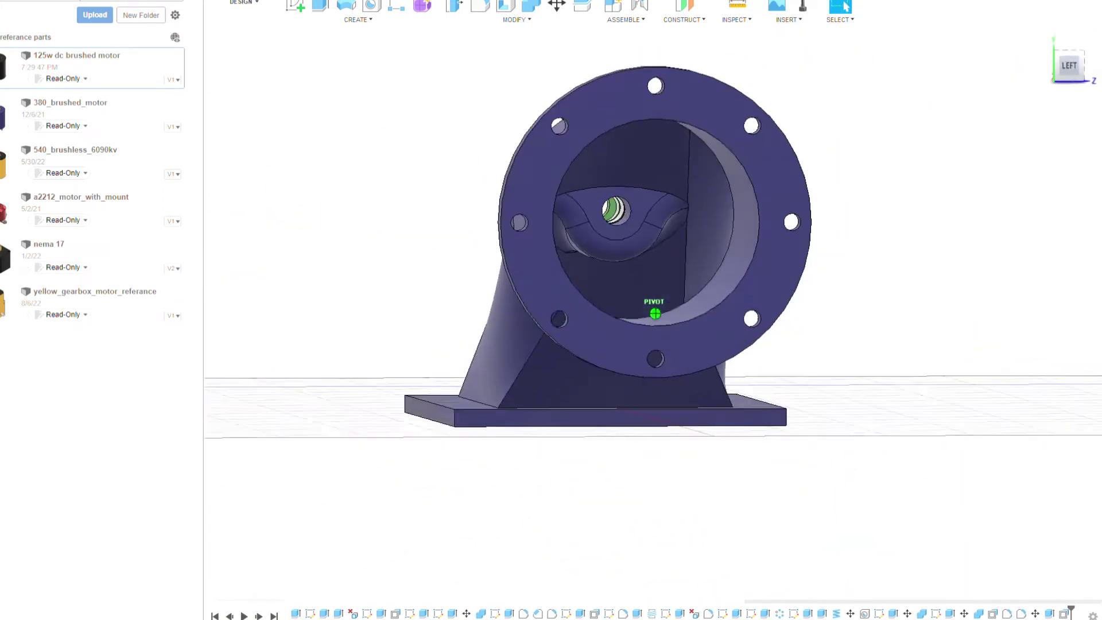
Select the two circular pipe-to-nozzle junction edges for a fillet.
middle_click_drag(655, 313, 729, 70, "shift")
left_click(482, 7)
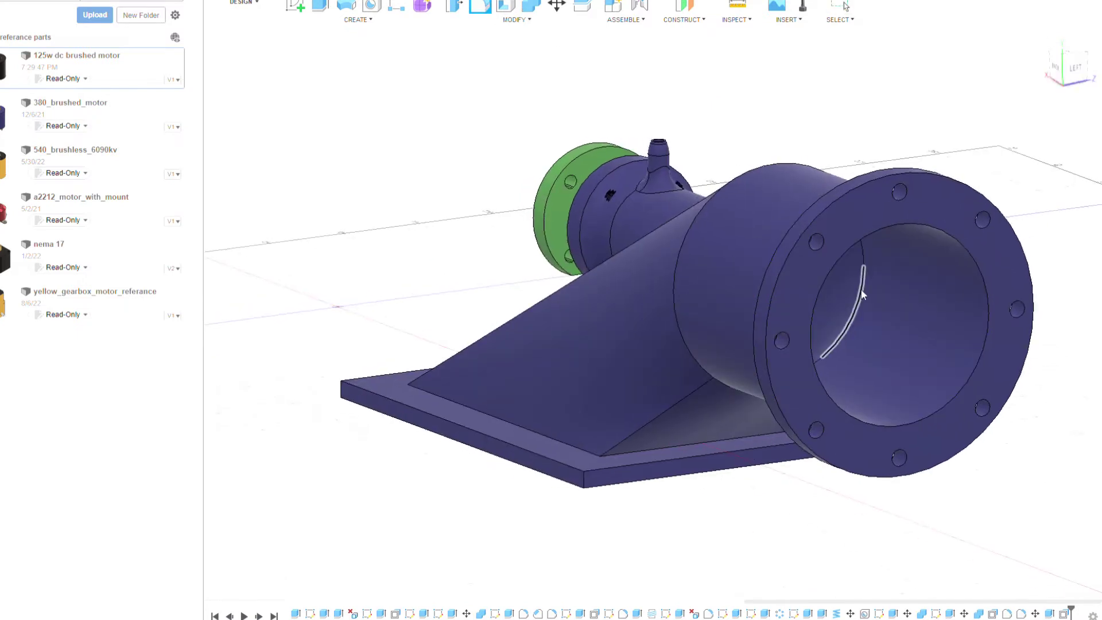
middle_click_drag(749, 171, 593, 193, "shift")
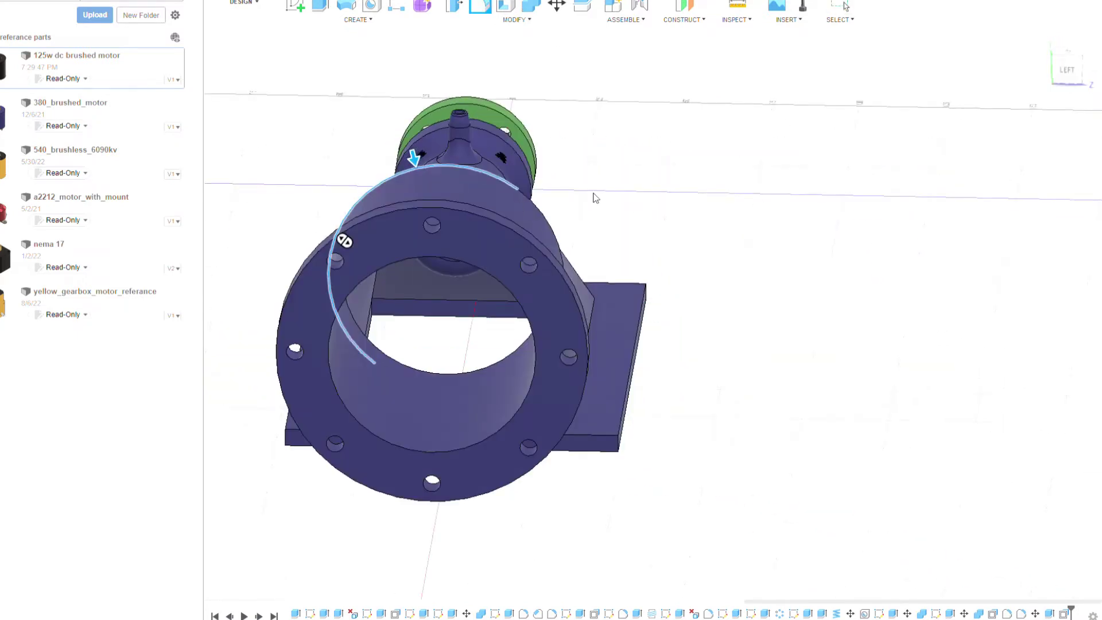
left_click(1061, 70)
left_click(1061, 70)
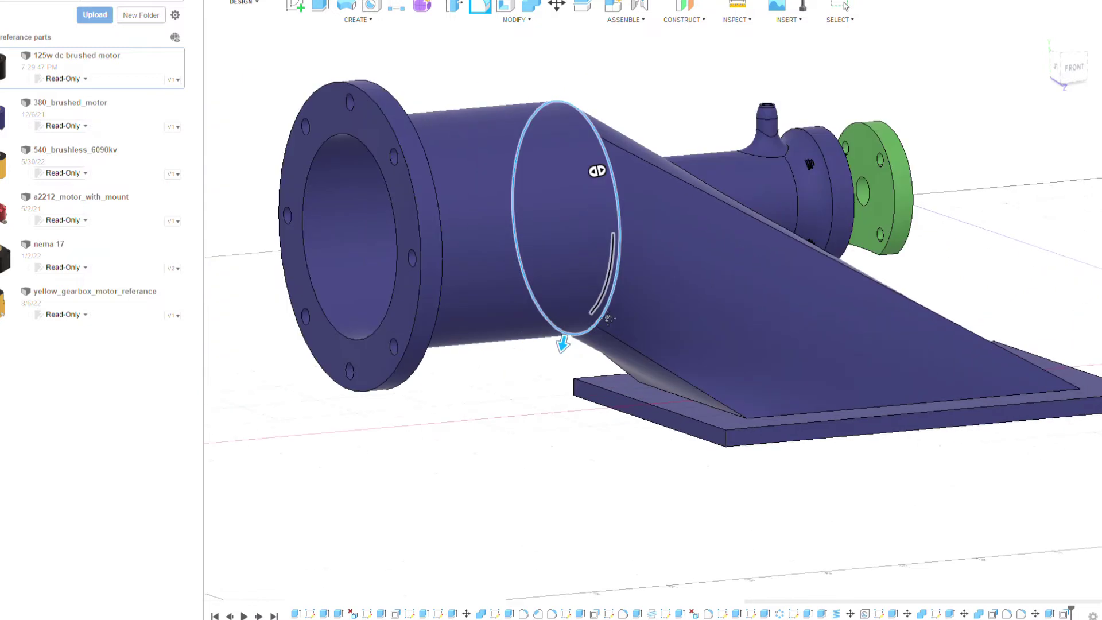
left_click(1055, 69)
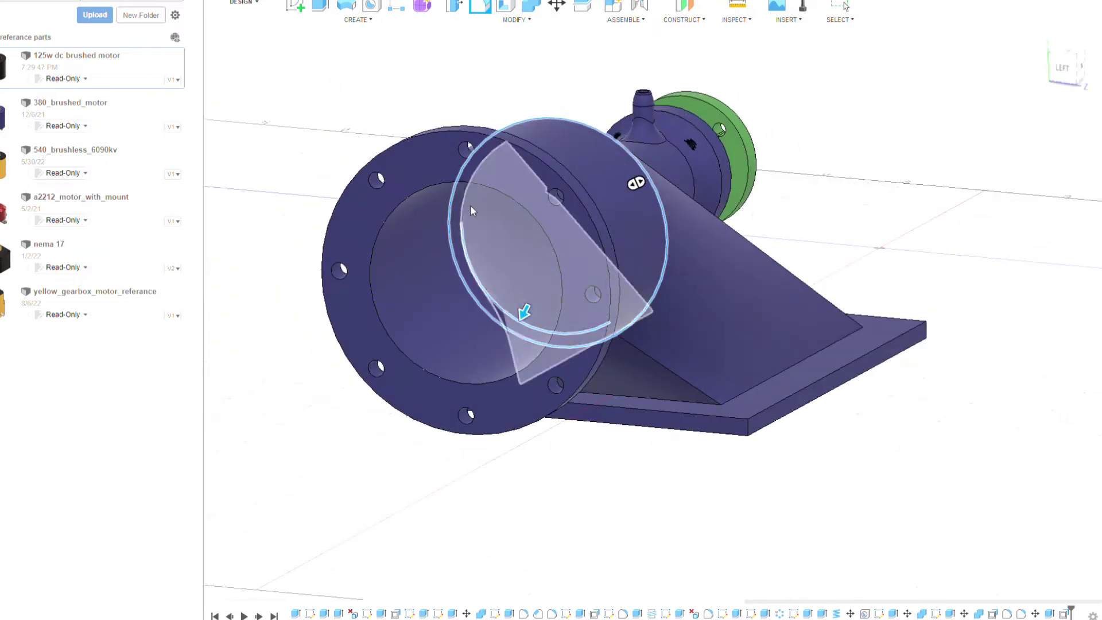
left_click_drag(1046, 71, 609, 124)
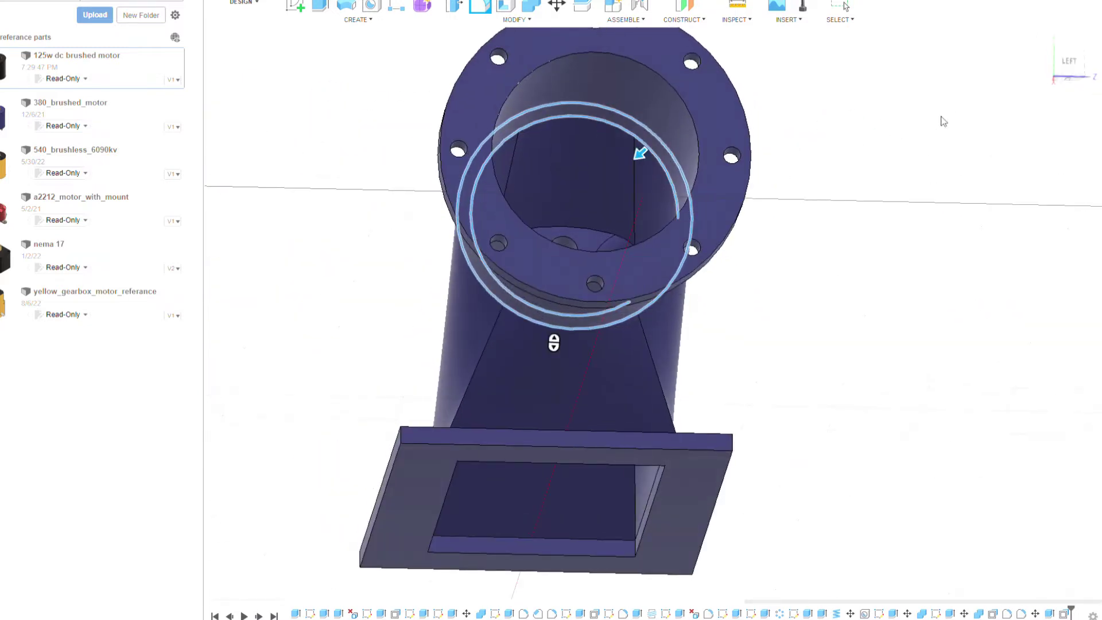
left_click(1069, 64)
Orbit around the whole nozzle to check the fillet from both sides.
scroll(680, 261, "up", 5)
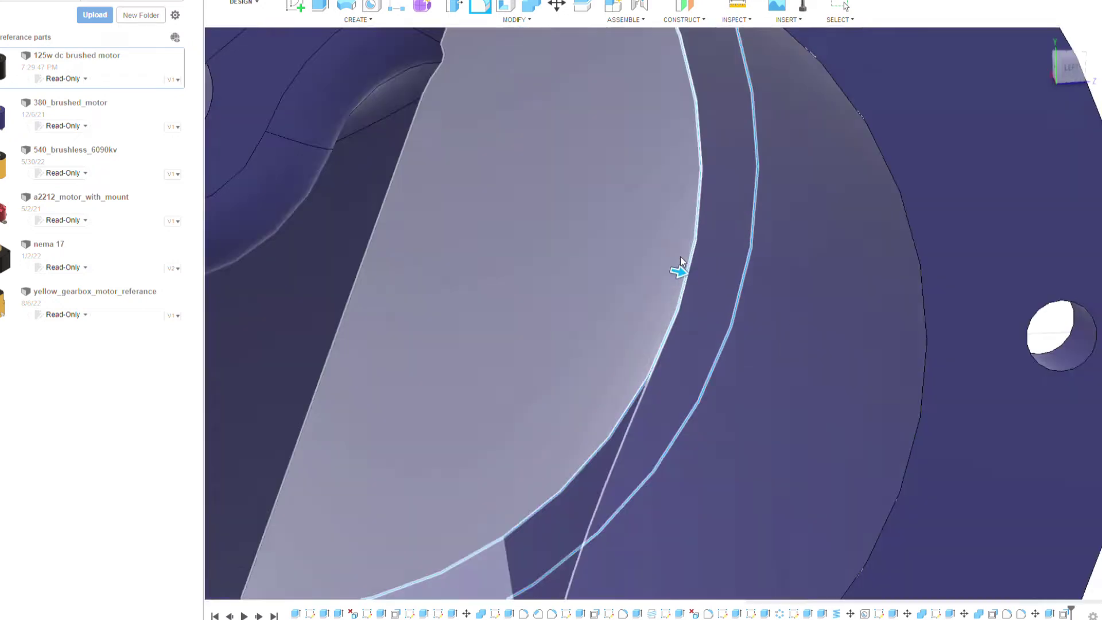
scroll(680, 261, "down", 3)
scroll(690, 280, "down", 10)
mouse_move(721, 390)
middle_mouse_down("shift")
mouse_move(673, 278)
mouse_move(712, 251)
middle_mouse_up("shift")
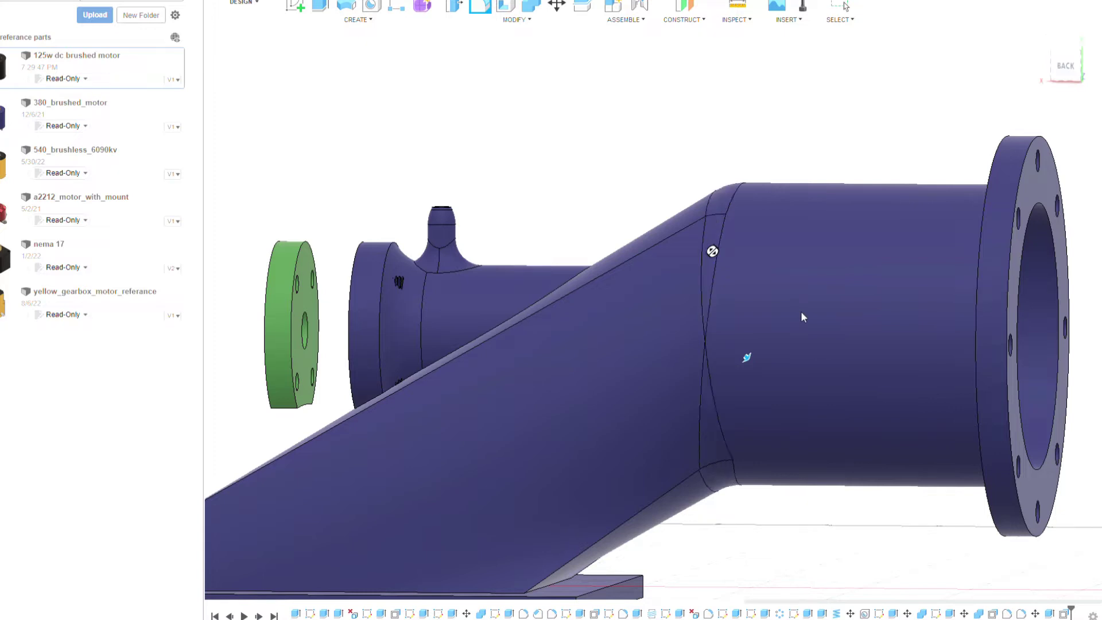
middle_click_drag(801, 311, 717, 345, "shift")
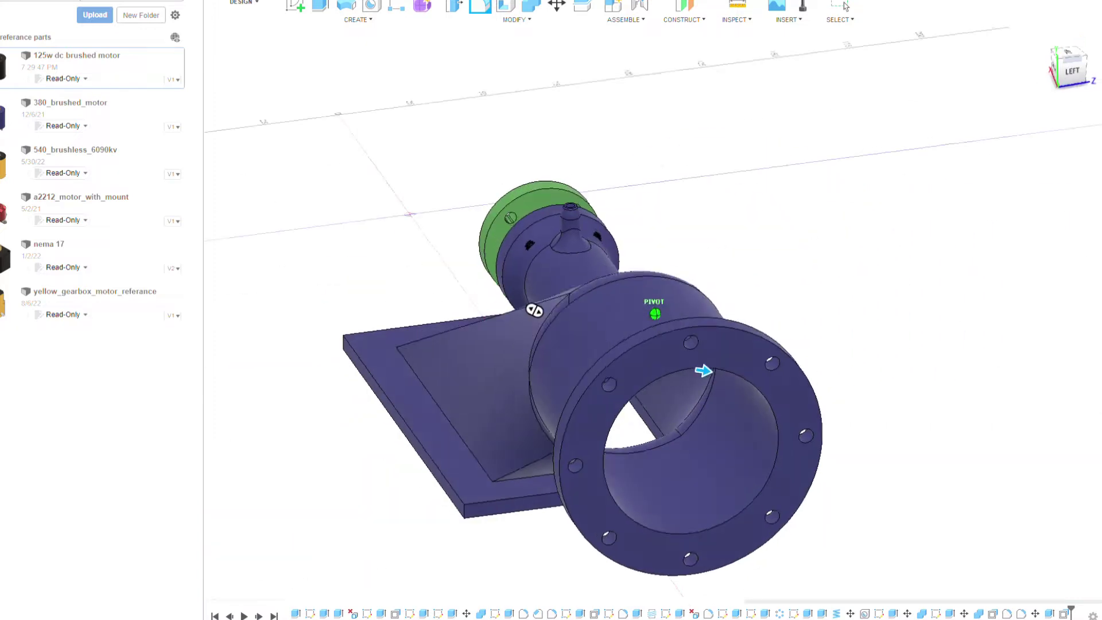
middle_click_drag(534, 310, 791, 319, "shift")
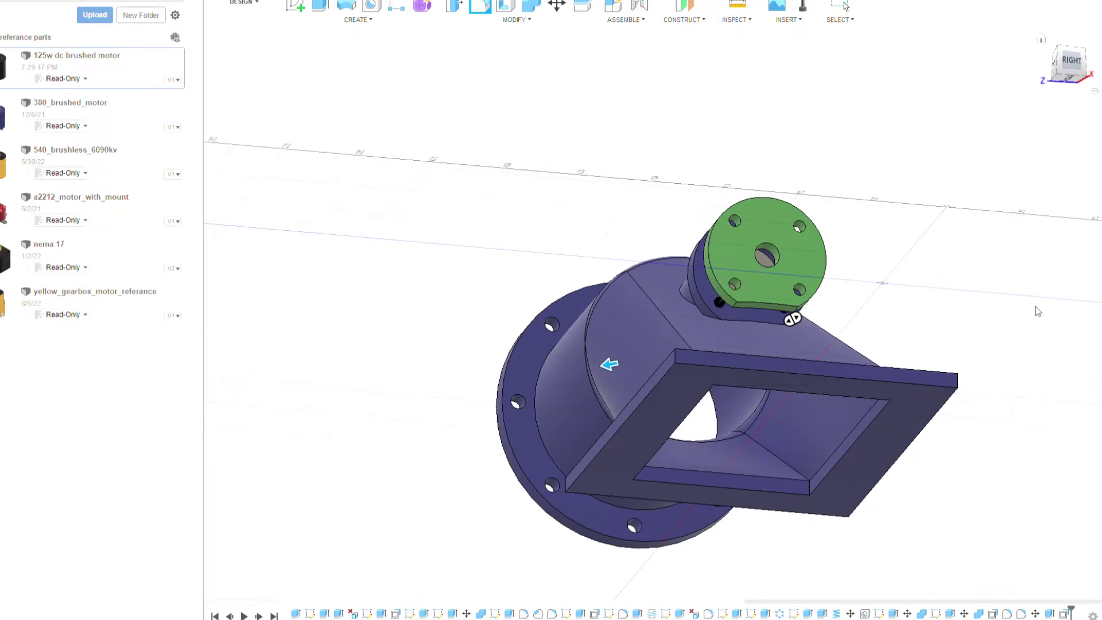
mouse_move(655, 314)
middle_mouse_down("shift")
mouse_move(803, 321)
mouse_move(915, 152)
middle_mouse_up("shift")
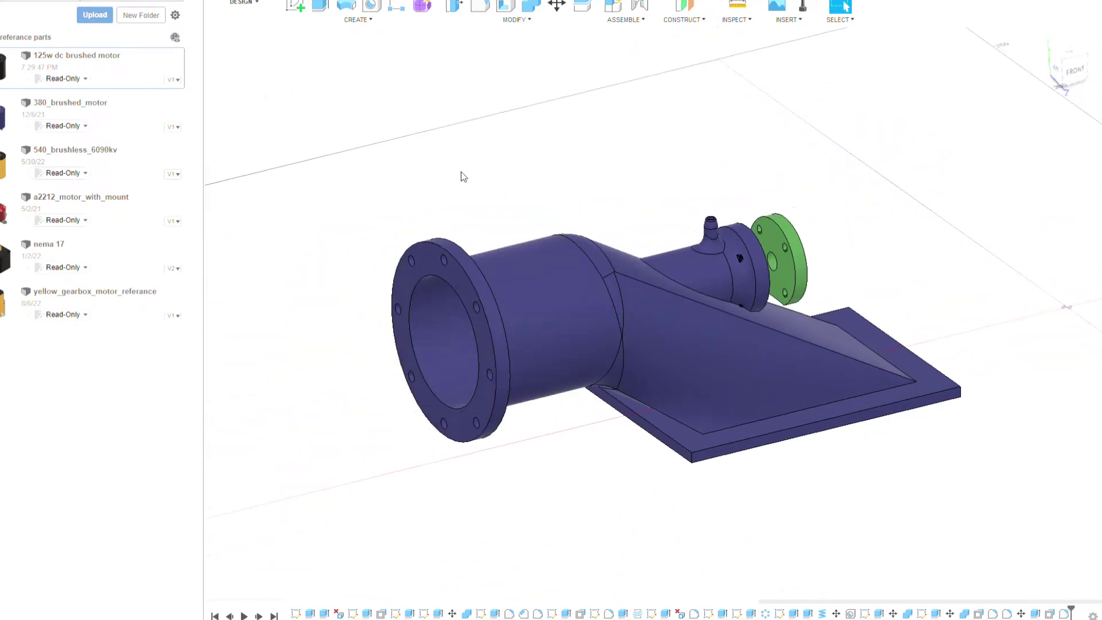
Sketch on the pipe flange's front face and pick the ring between the two circles.
left_click(428, 260)
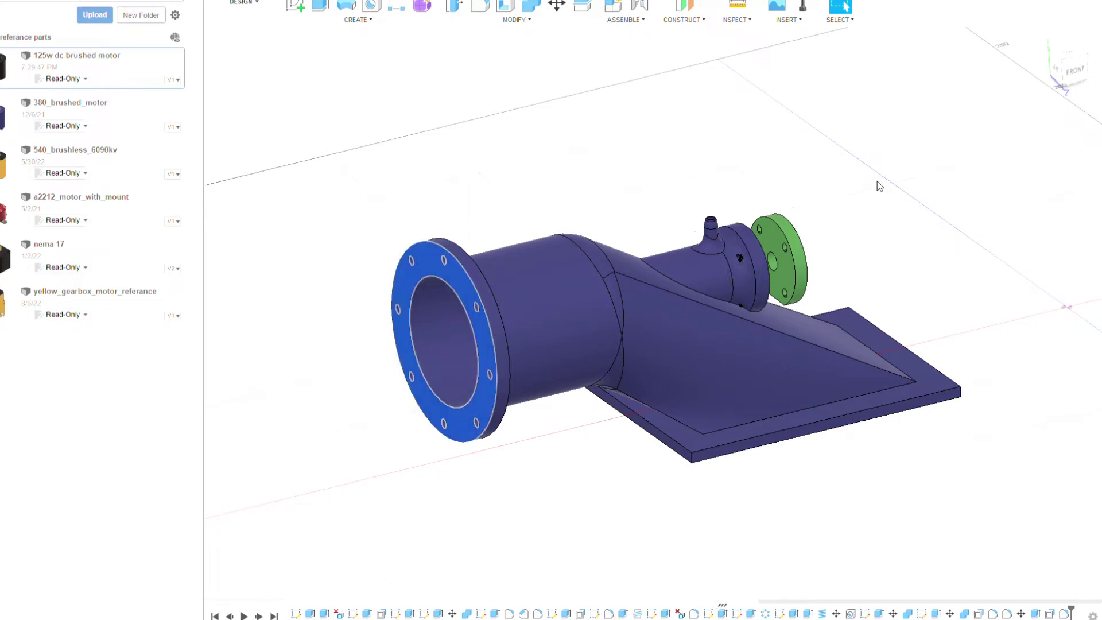
left_click(1060, 72)
left_click(294, 6)
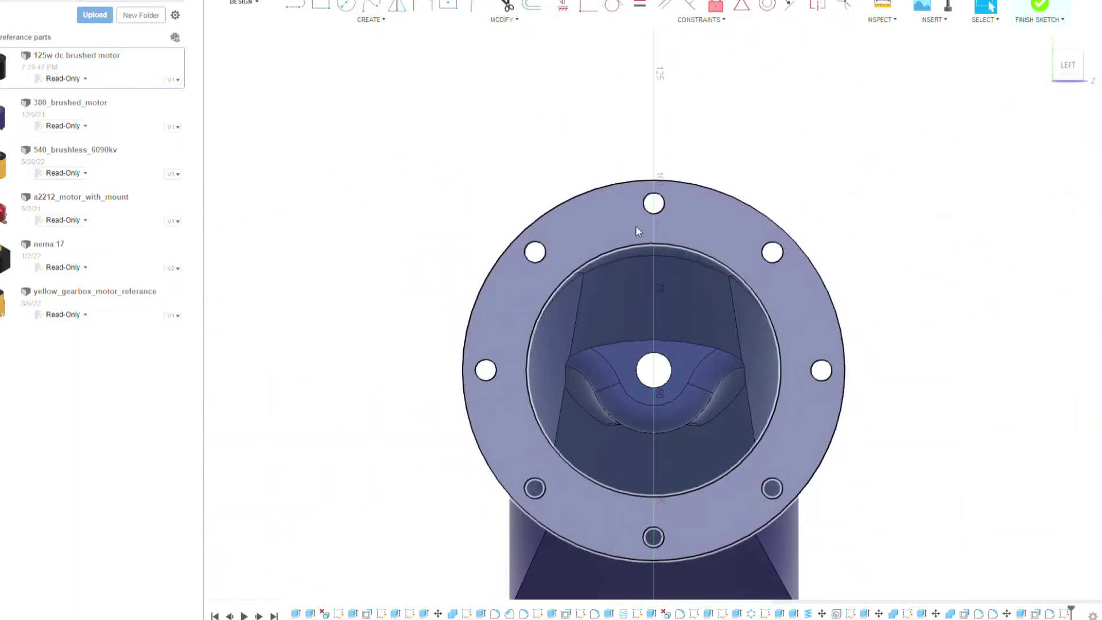
left_click(736, 264)
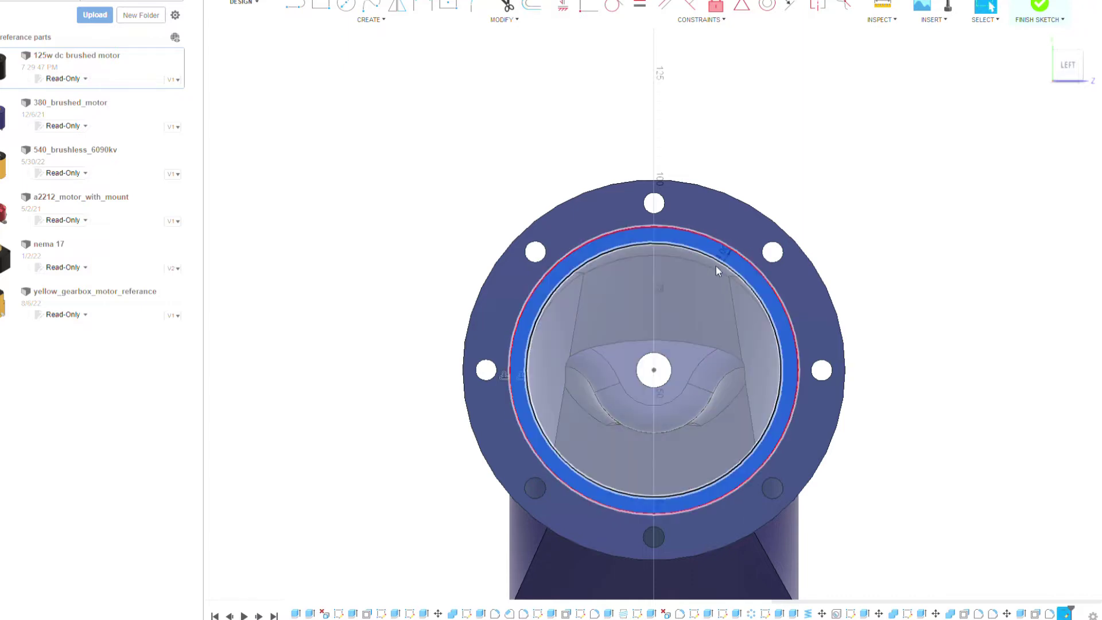
left_click(1039, 7)
Extrude the bolt-holed flange ring into a solid plate and select it for repositioning.
left_click(1068, 82)
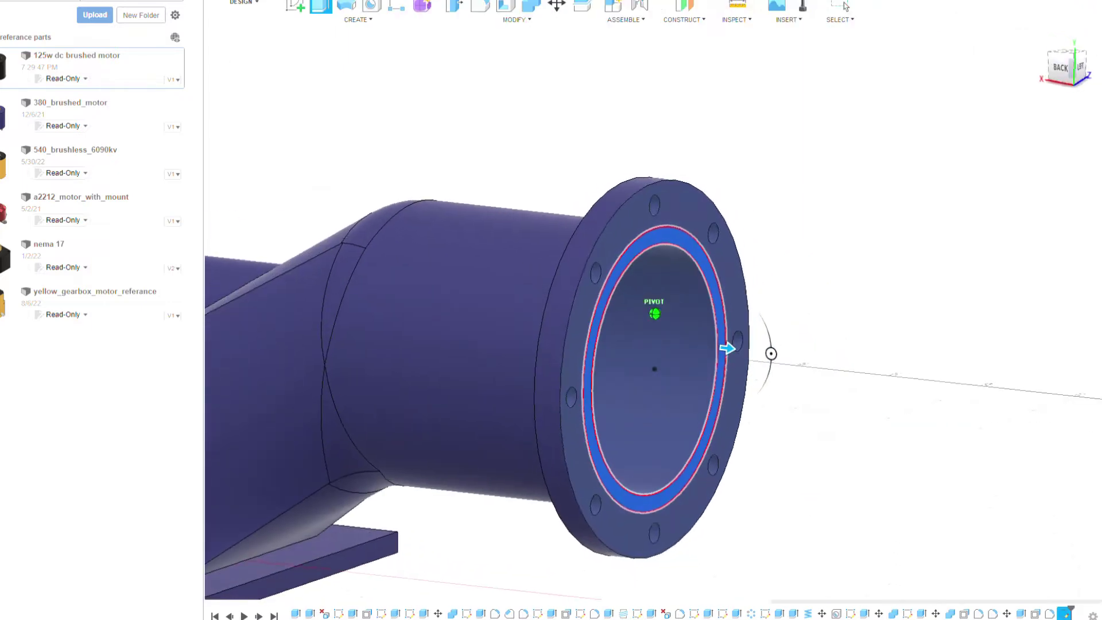
left_click(683, 211)
left_click(685, 222)
key("e")
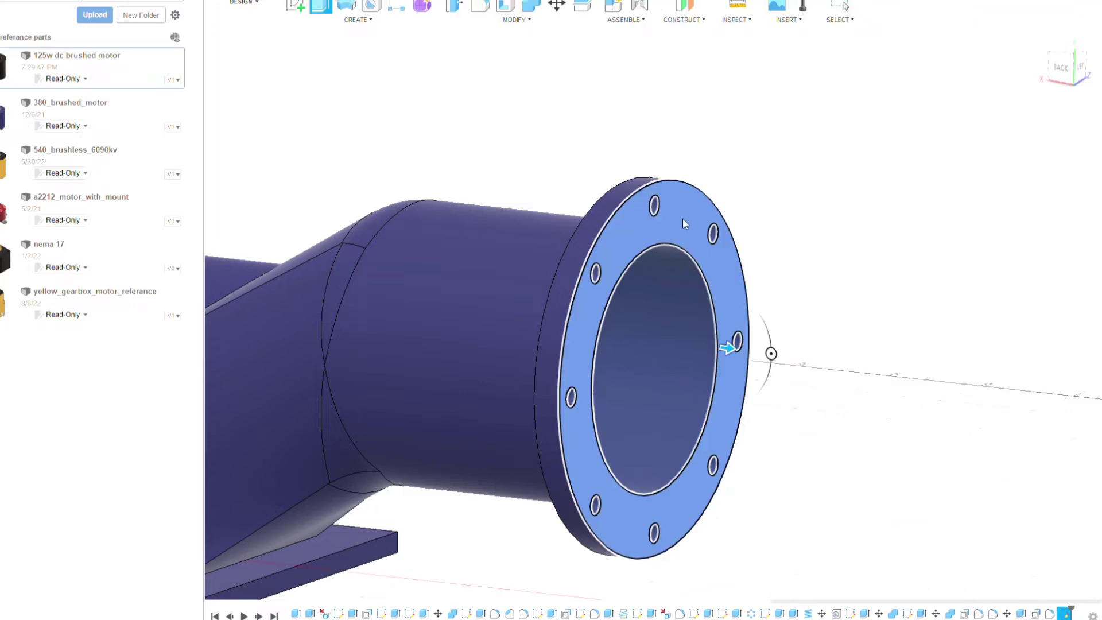
left_click_drag(727, 348, 756, 351)
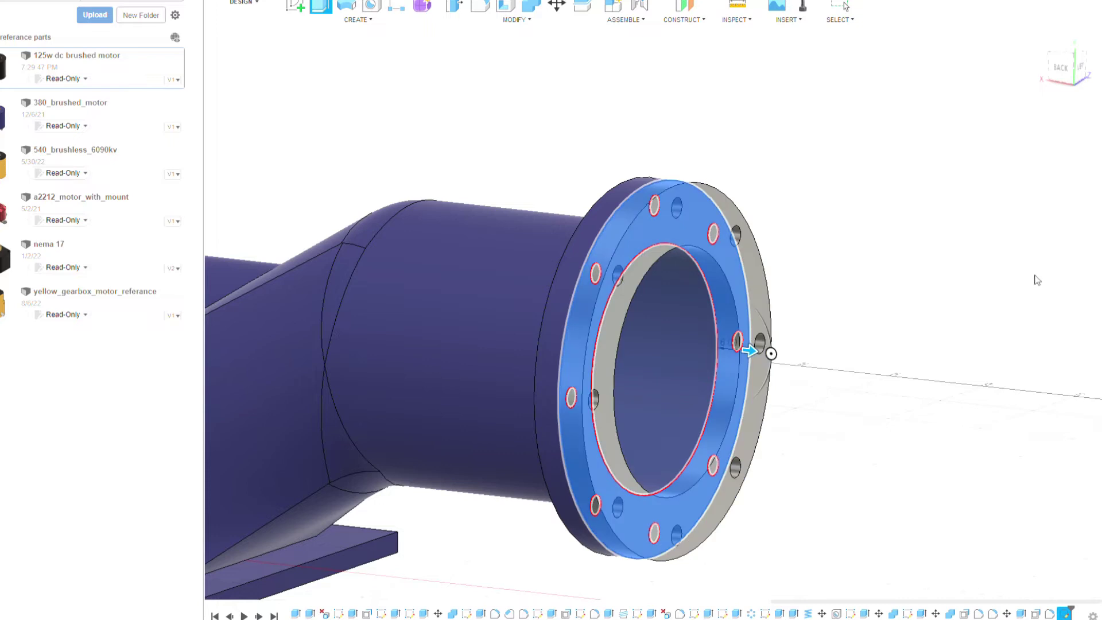
key("Return")
left_click(556, 6)
left_click(660, 189)
Slide the ring plate outward, then sketch an offset circle inside its inner ring.
left_click_drag(652, 246, 701, 253)
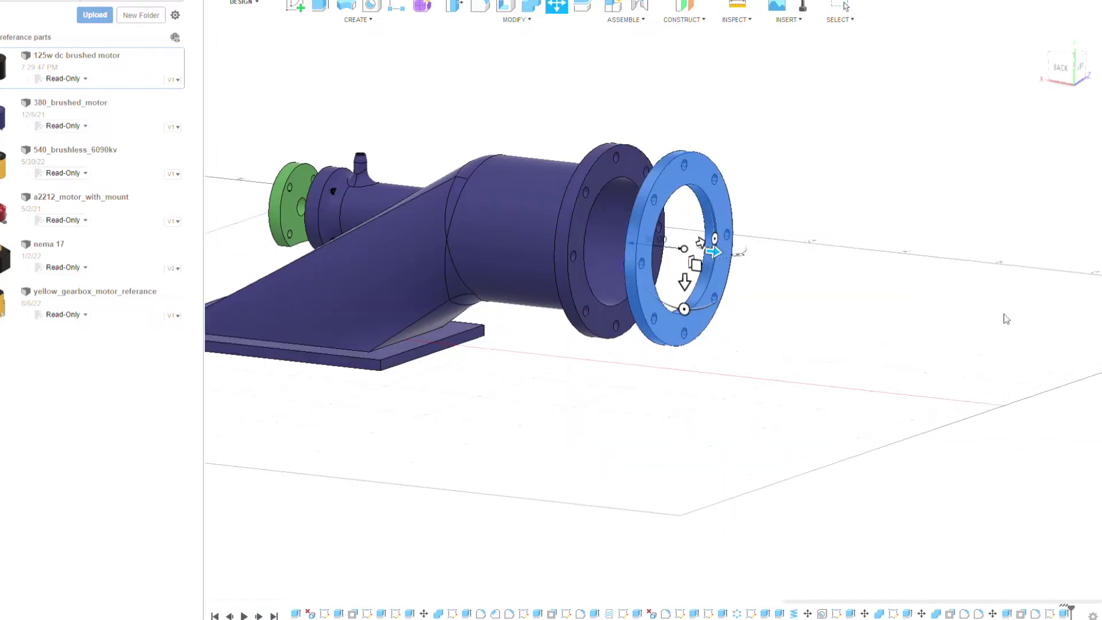
key("Return")
left_click(708, 189)
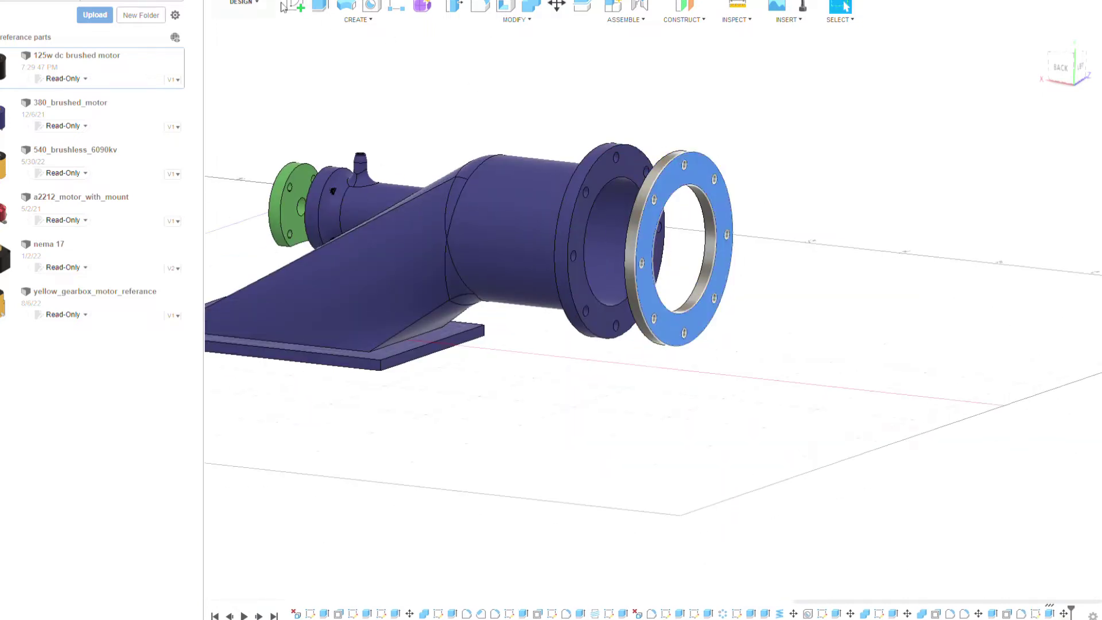
left_click(295, 6)
left_click(717, 189)
left_click(531, 6)
scroll(723, 333, "up", 3)
left_click(726, 330)
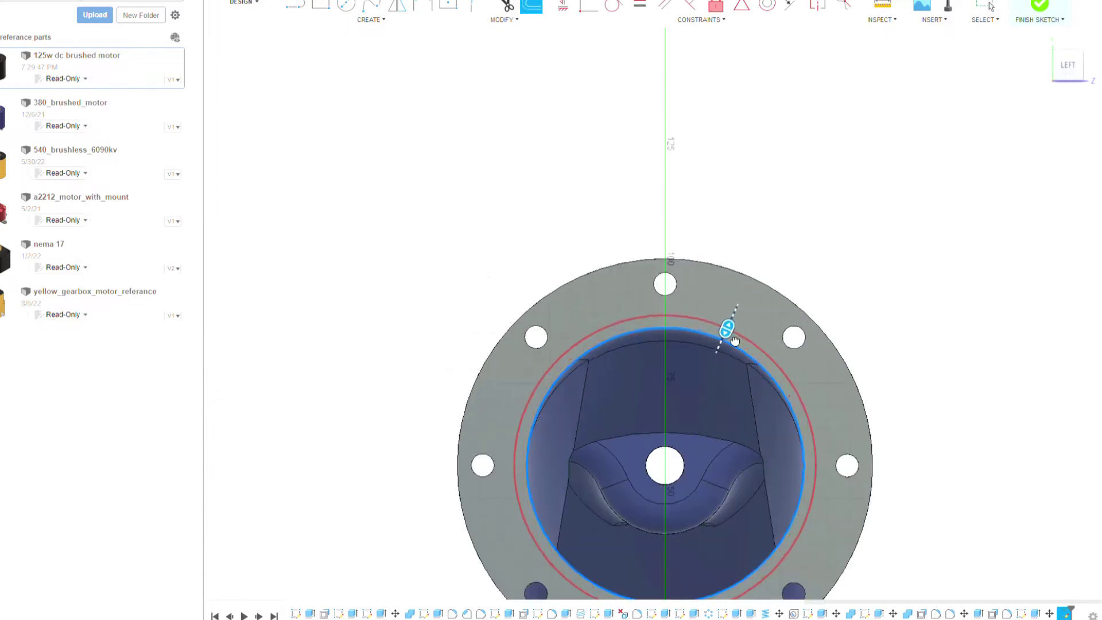
key("Return")
Extrude the offset ring 30 mm into a tube and sketch on its end face.
scroll(758, 335, "down", 2)
middle_click_drag(758, 335, 689, 321, "shift")
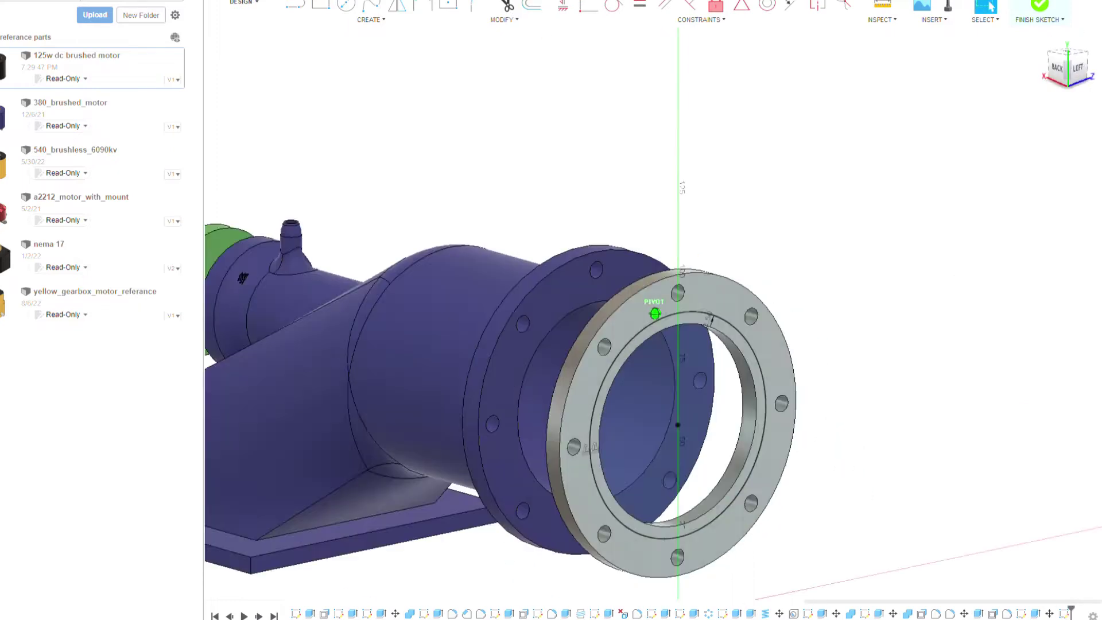
middle_click_drag(717, 358, 752, 240, "shift")
left_click(749, 239)
key("e")
left_click_drag(749, 299, 844, 322)
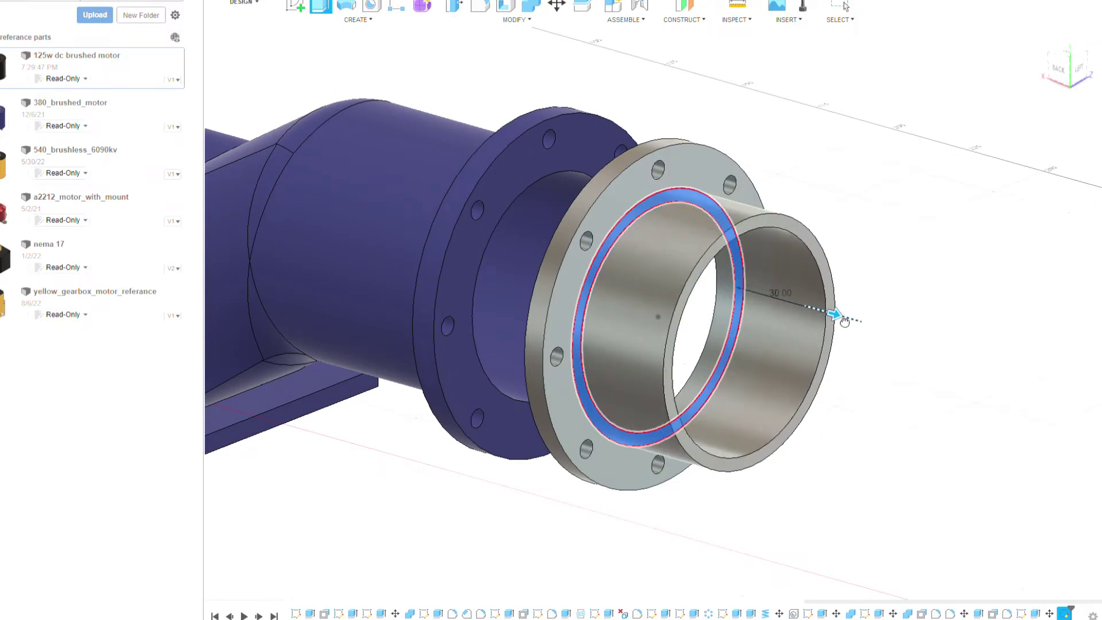
scroll(819, 301, "down", 4)
key("Return")
scroll(811, 327, "up", 2)
scroll(811, 327, "up", 1)
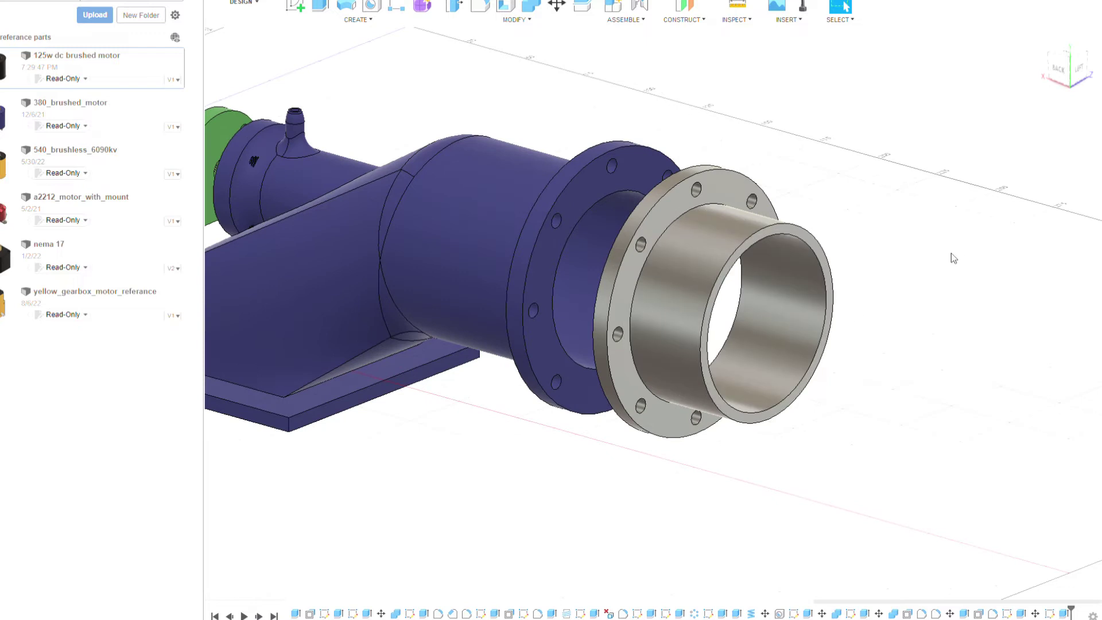
left_click(826, 252)
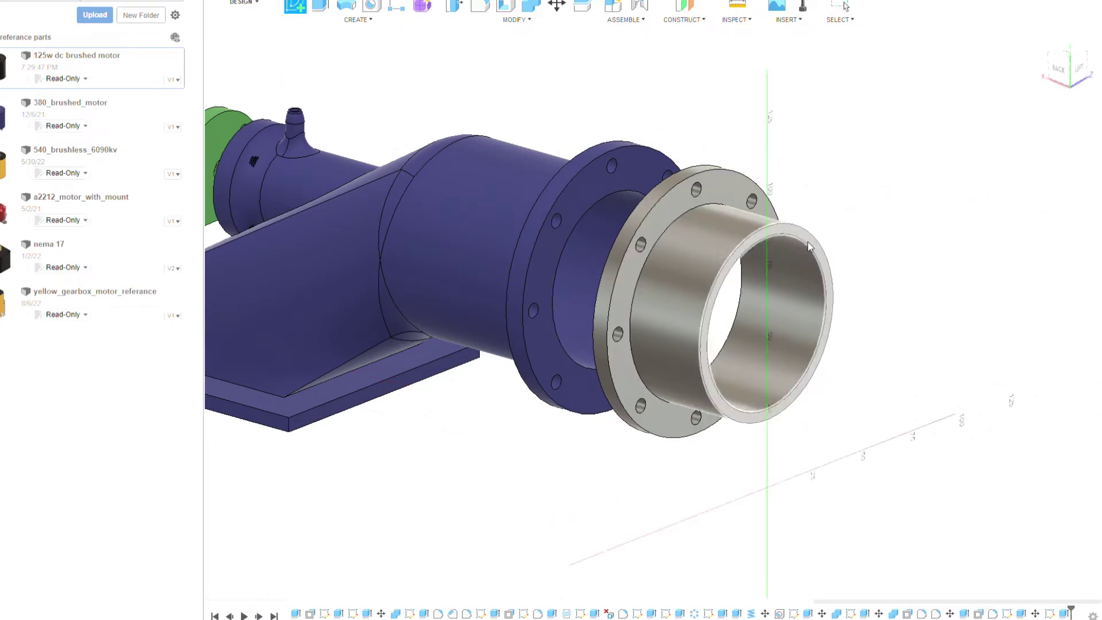
Extrude the tube-end profile 35 mm with a taper into a cone.
left_click(1078, 77)
key("e")
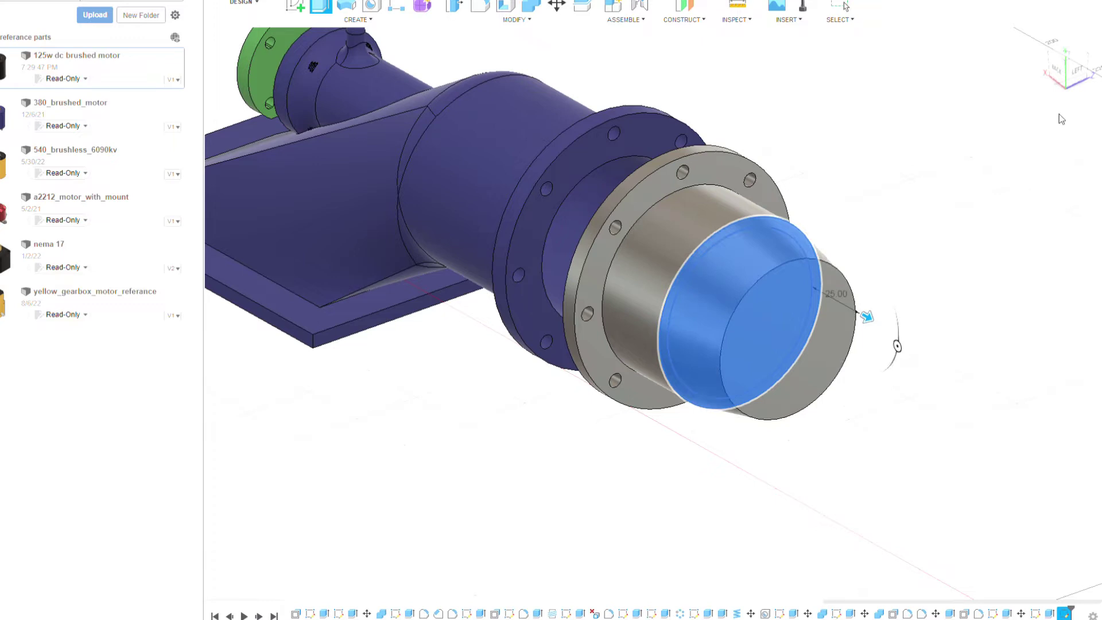
left_click(1062, 69)
left_click_drag(803, 315, 843, 324)
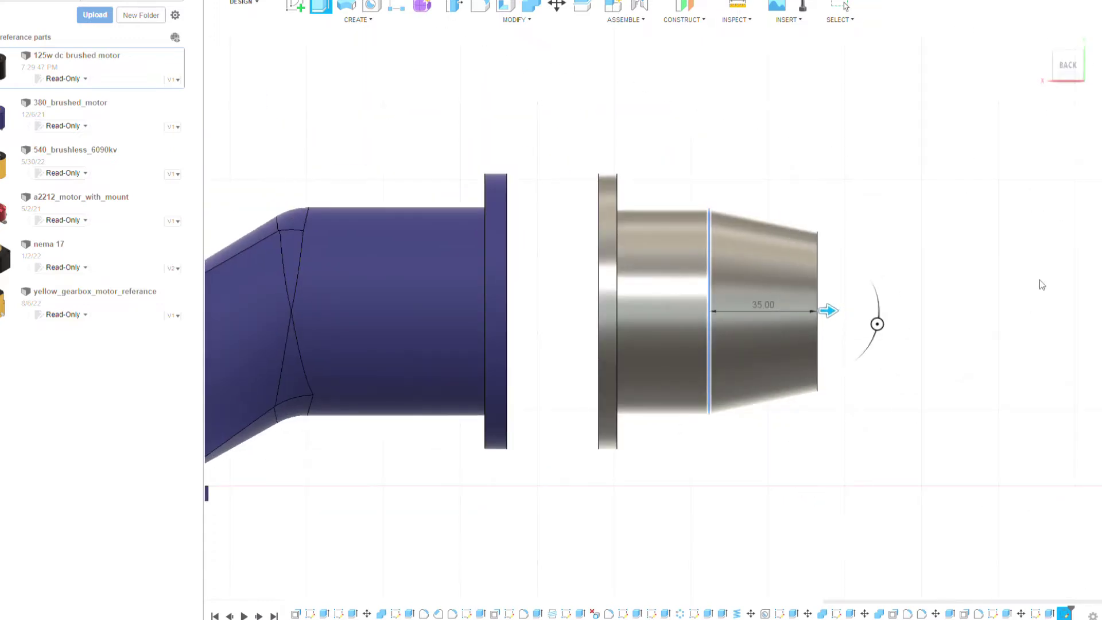
key("Return")
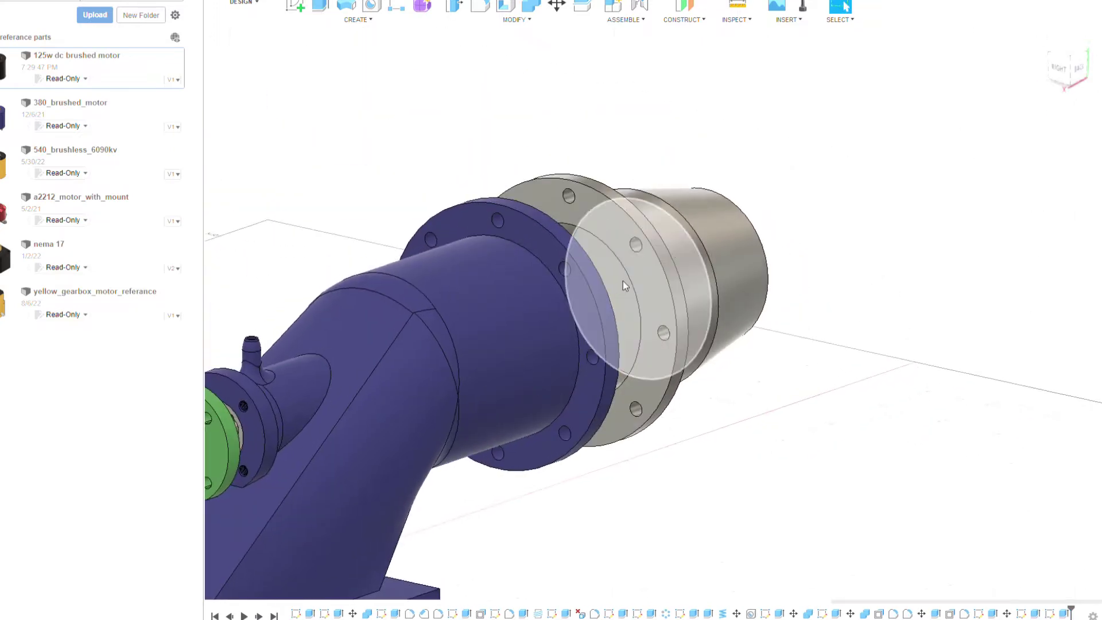
Cut 40 mm into the cone end to hollow it, and hide the purple housing.
left_click(1071, 78)
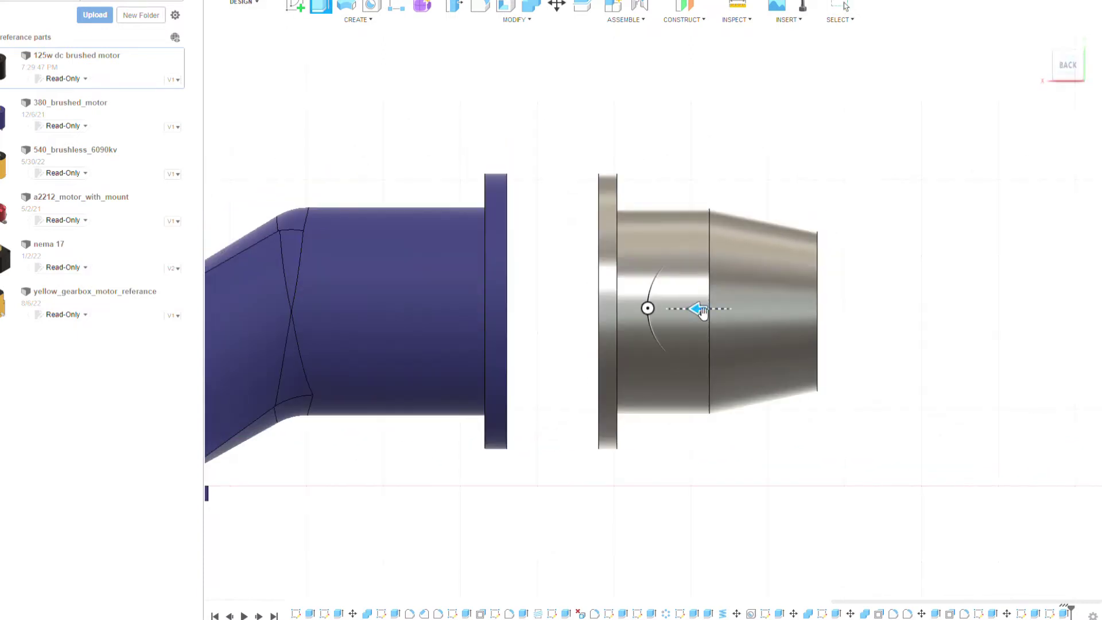
left_click_drag(703, 311, 844, 308)
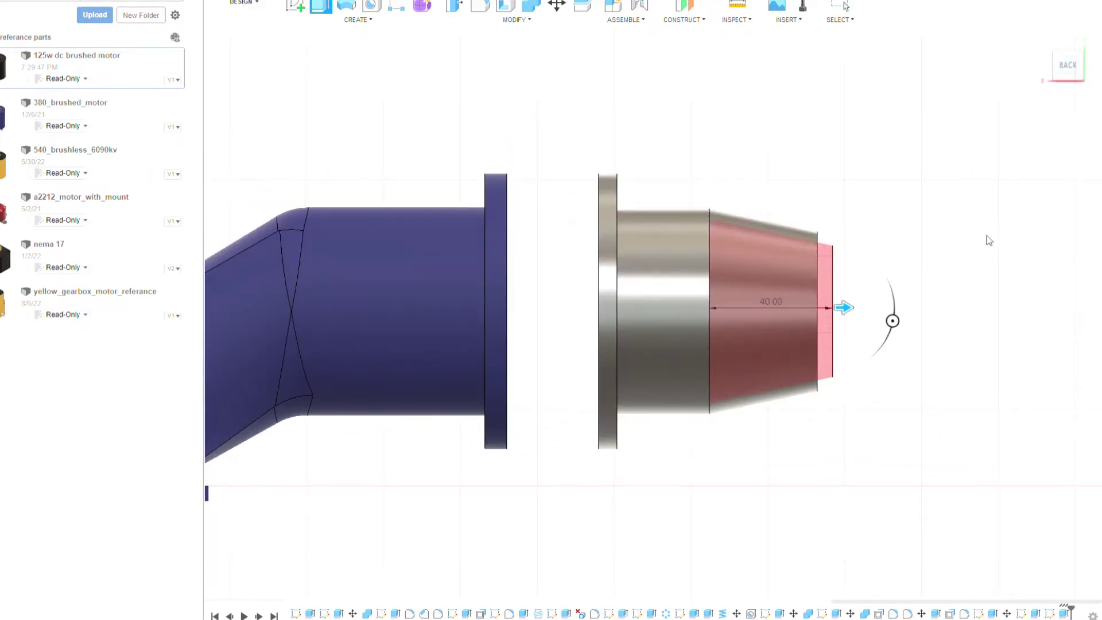
key("Return")
left_click_drag(1054, 85, 1076, 87)
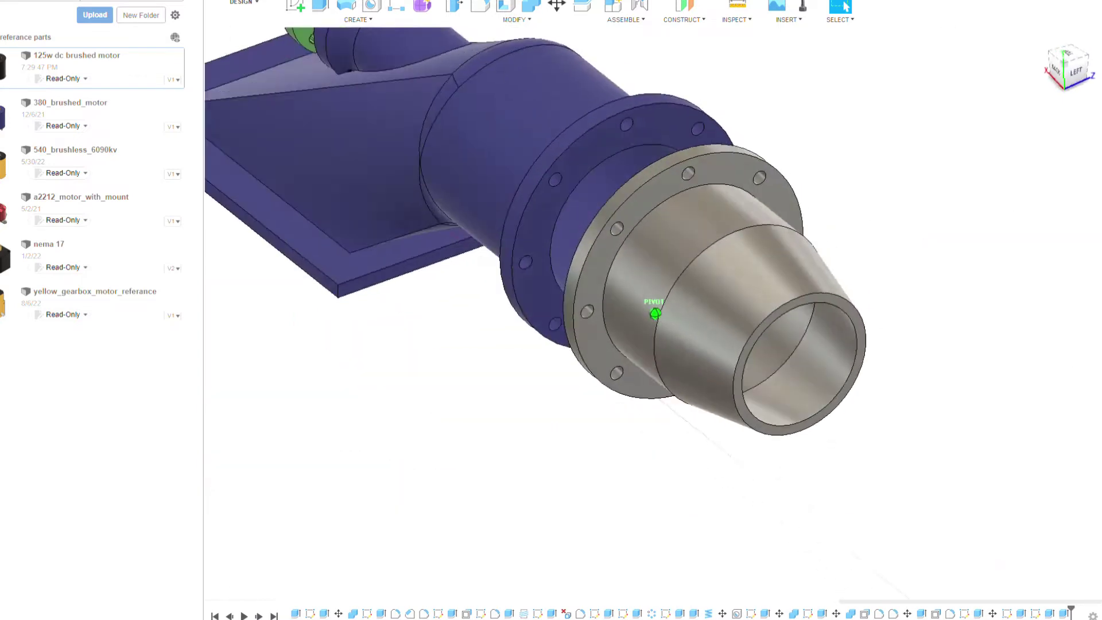
left_click(1068, 84)
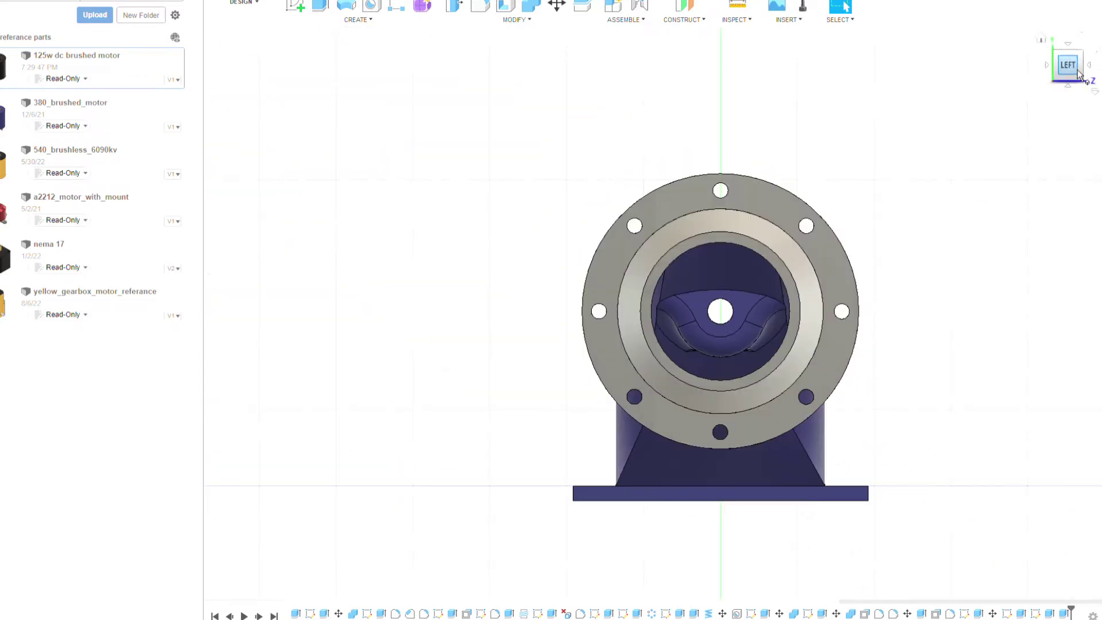
left_click(1040, 40)
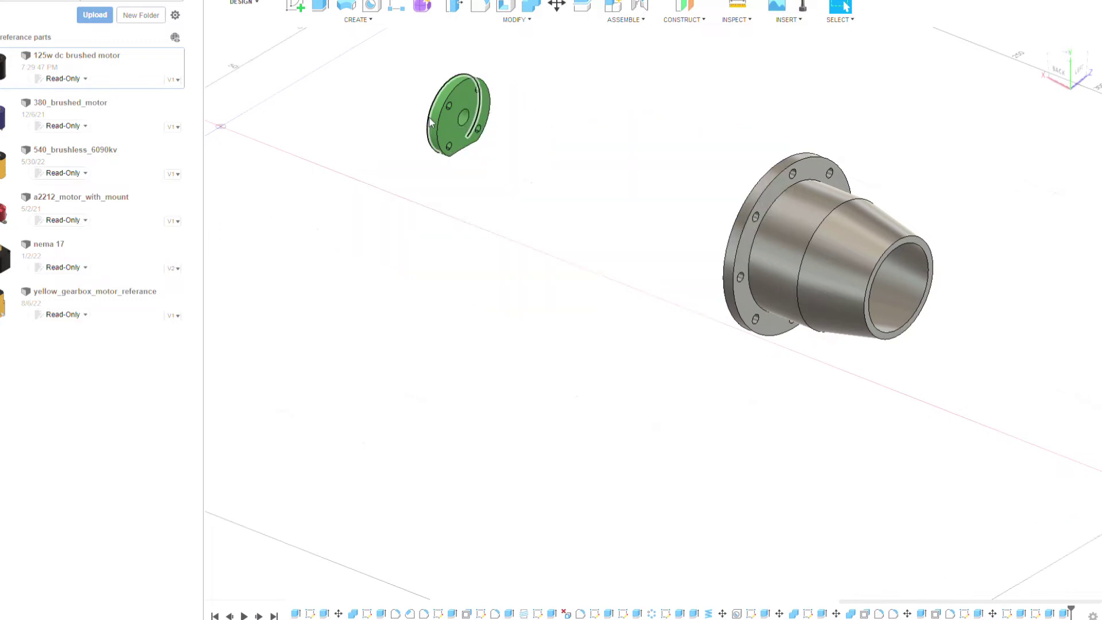
Isolate the cone and sketch a 3 x 6 mm rectangle at the top of its bore.
mouse_move(927, 170)
middle_mouse_down("shift")
mouse_move(654, 312)
mouse_move(690, 330)
middle_mouse_up("shift")
scroll(722, 350, "up", 5)
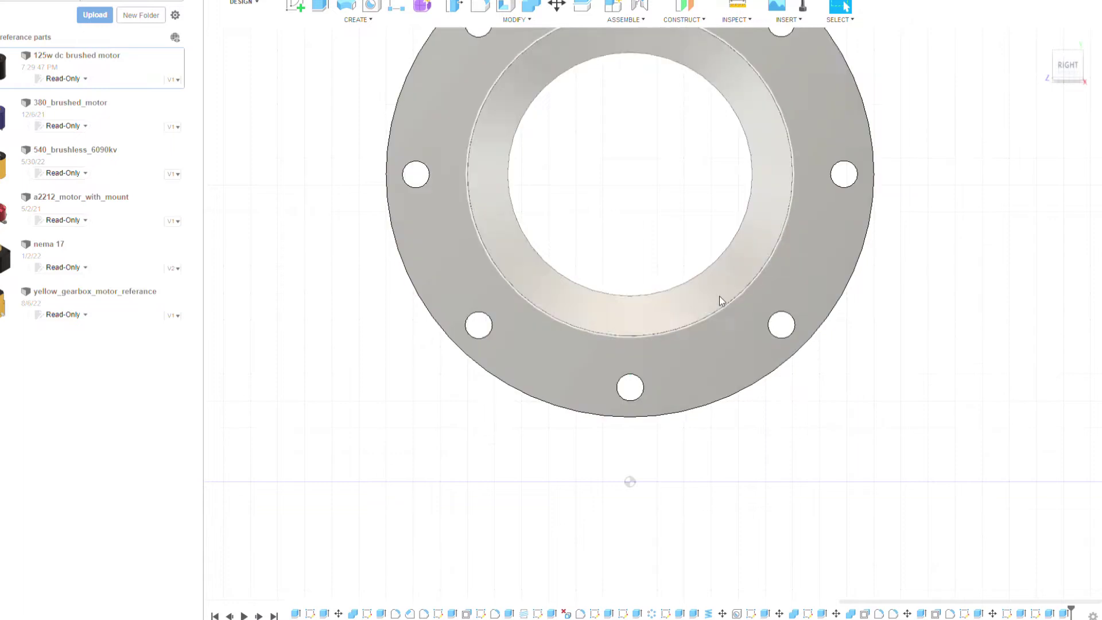
left_click(760, 178)
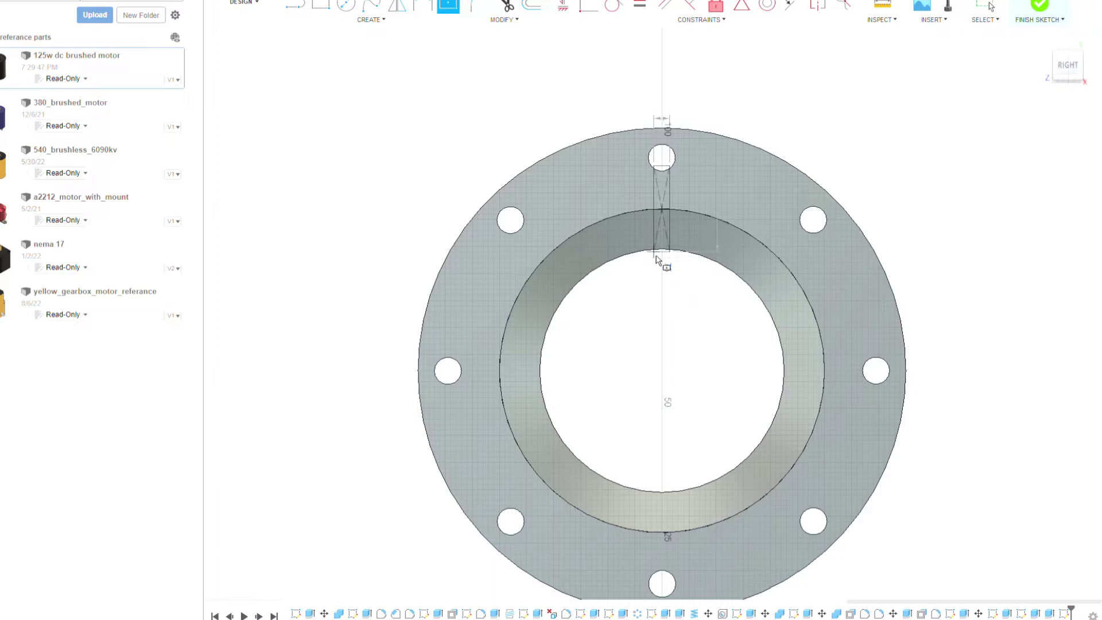
left_click(658, 259)
key("c")
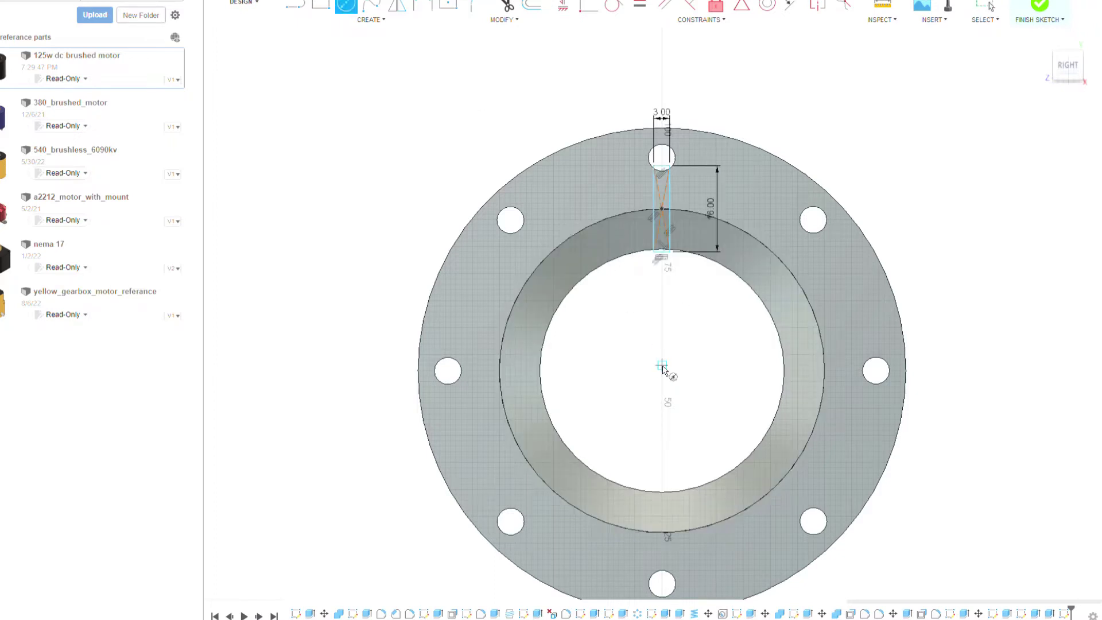
scroll(664, 251, "up", 5)
scroll(843, 239, "up", 4)
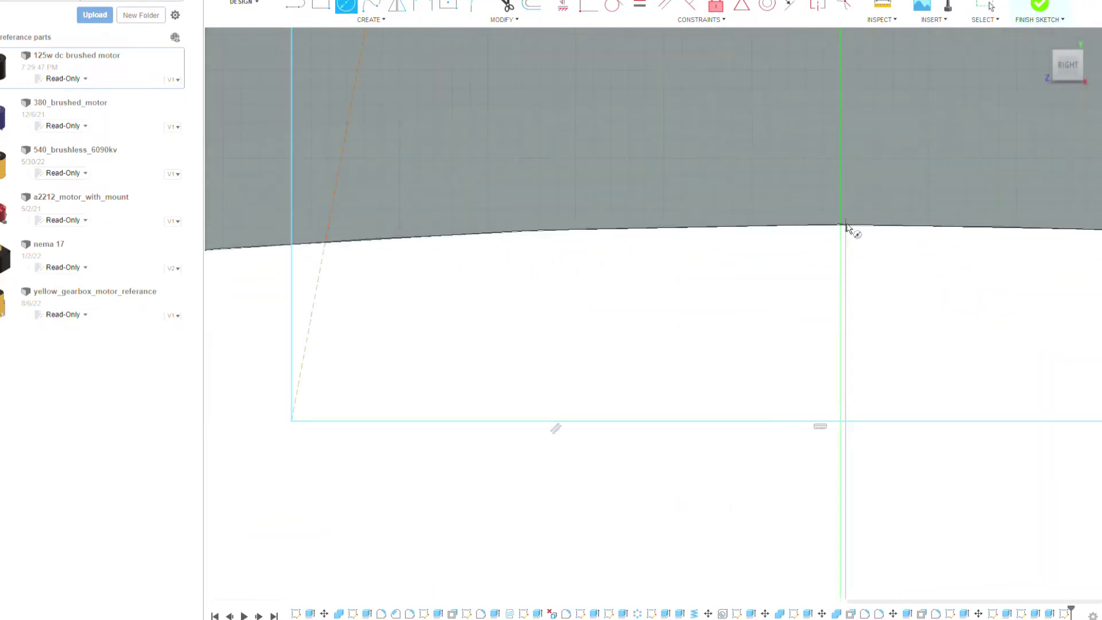
scroll(846, 227, "up", 3)
scroll(851, 225, "up", 2)
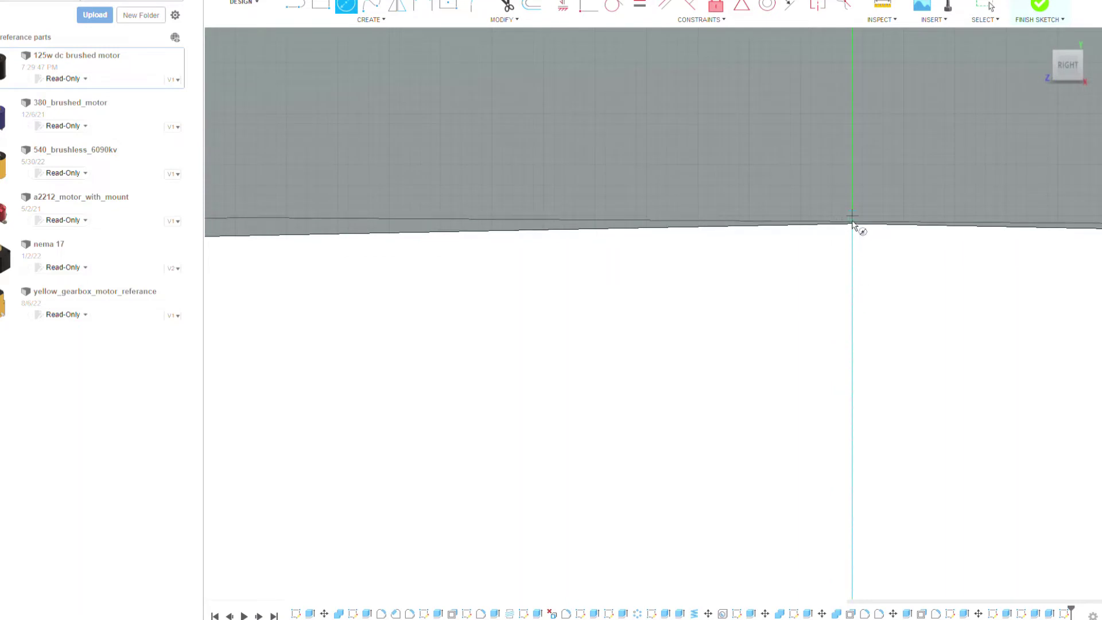
scroll(851, 327, "down", 2)
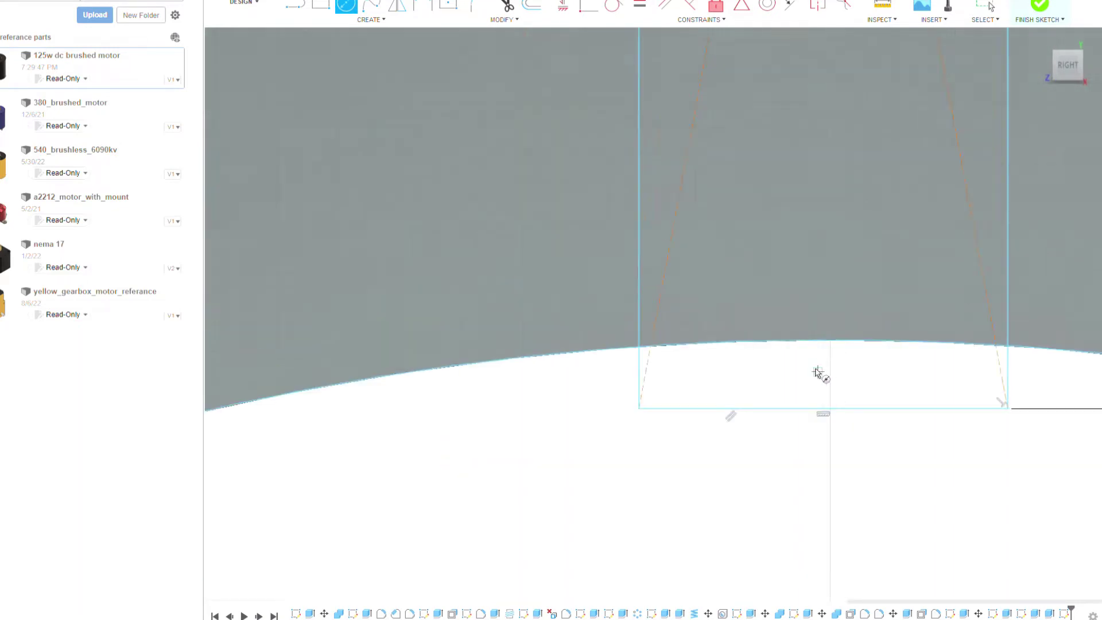
scroll(819, 374, "down", 3)
scroll(665, 312, "down", 2)
left_click(756, 361)
Extrude the 3 mm rectangle 71 mm along the cone's interior to form a key rib.
scroll(769, 310, "down", 2)
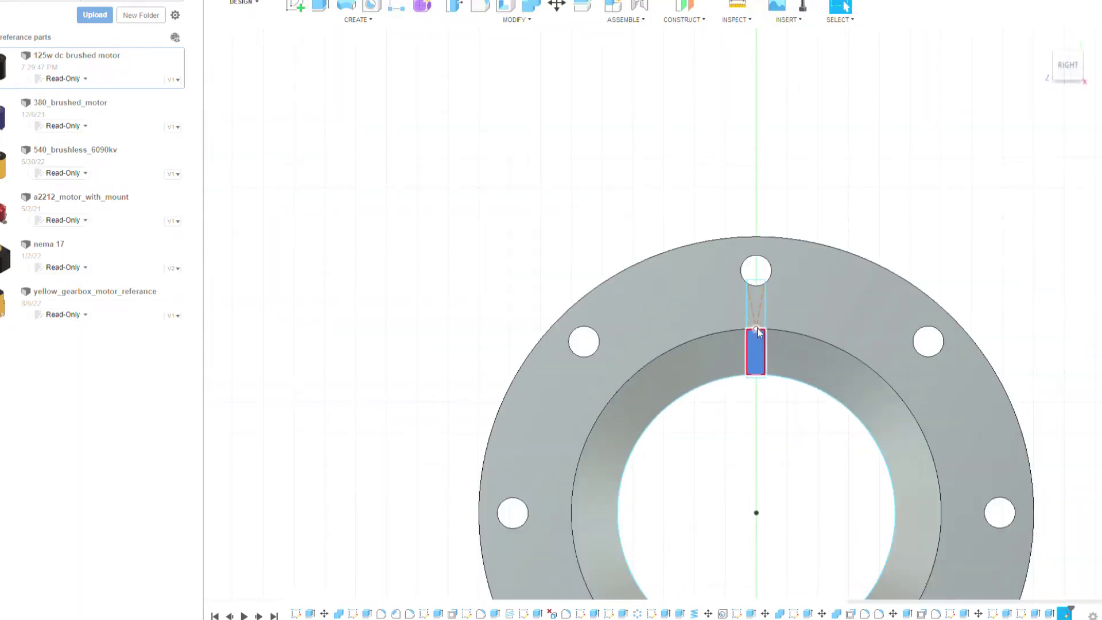
key("e")
scroll(715, 299, "down", 2)
left_click_drag(775, 279, 583, 278)
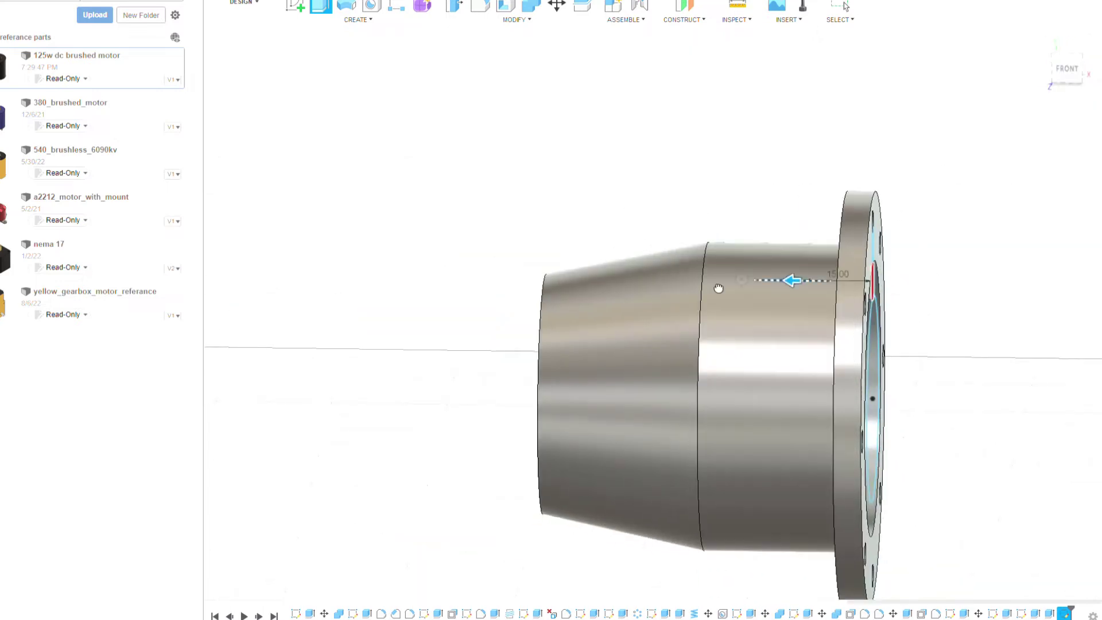
middle_click_drag(583, 278, 515, 318, "shift")
key("Return")
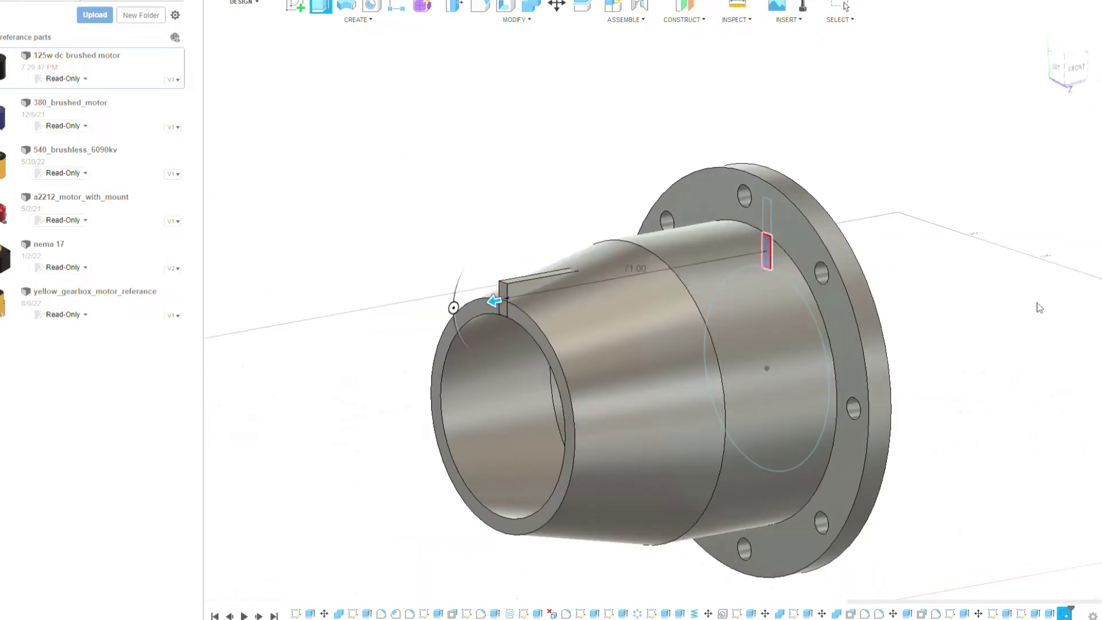
middle_click_drag(959, 249, 1032, 70, "shift")
left_click(1054, 67)
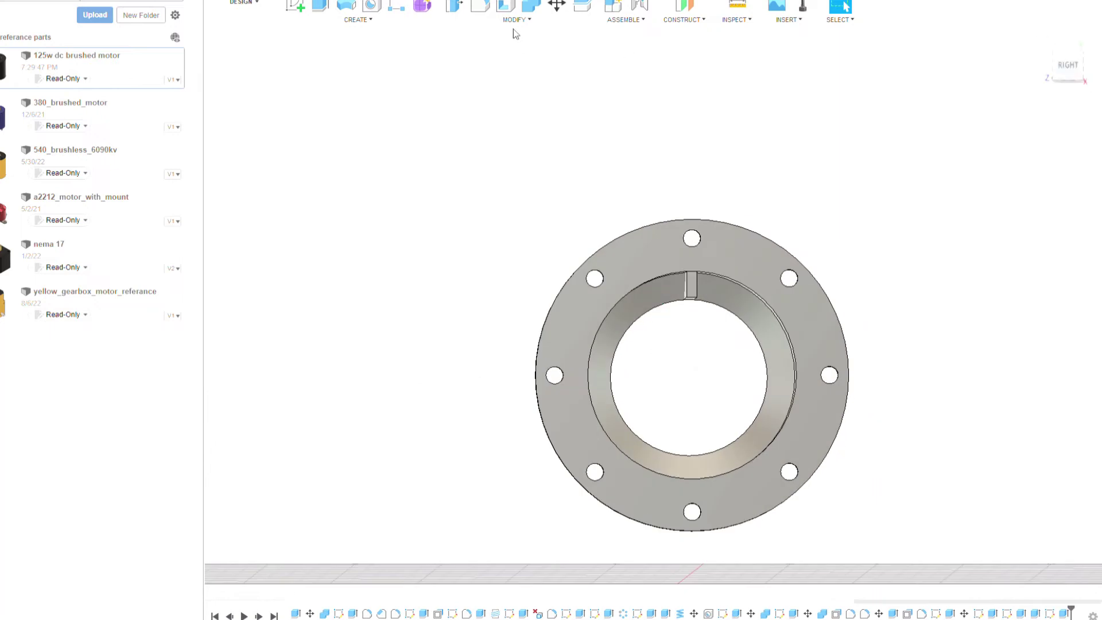
Circular-pattern the slot into 12 evenly spaced copies around the cone's axis.
left_click(691, 285)
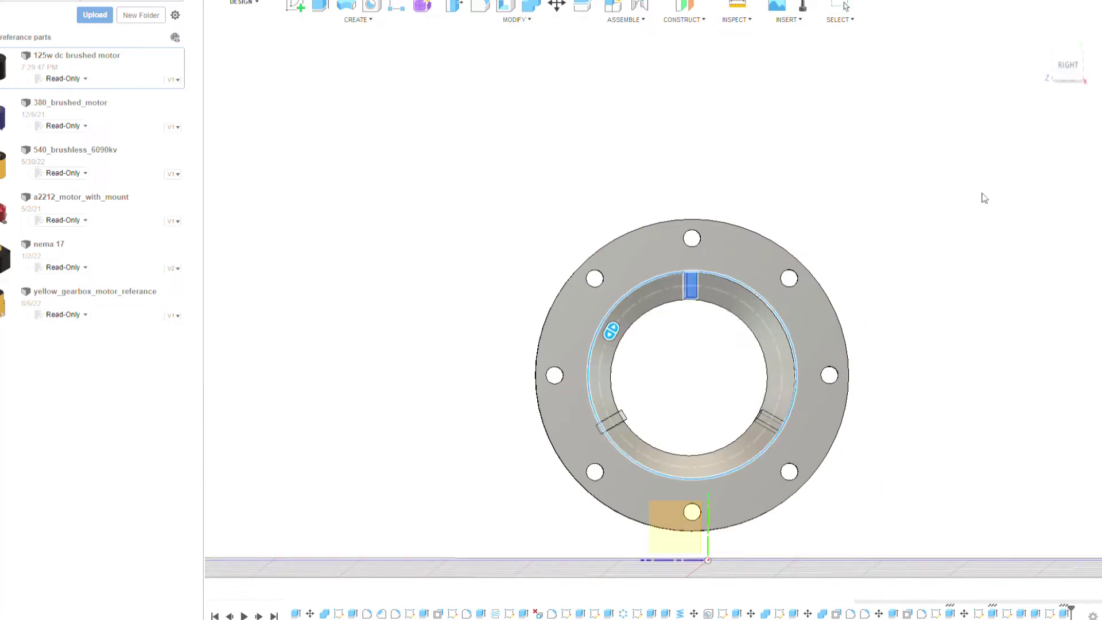
type("10")
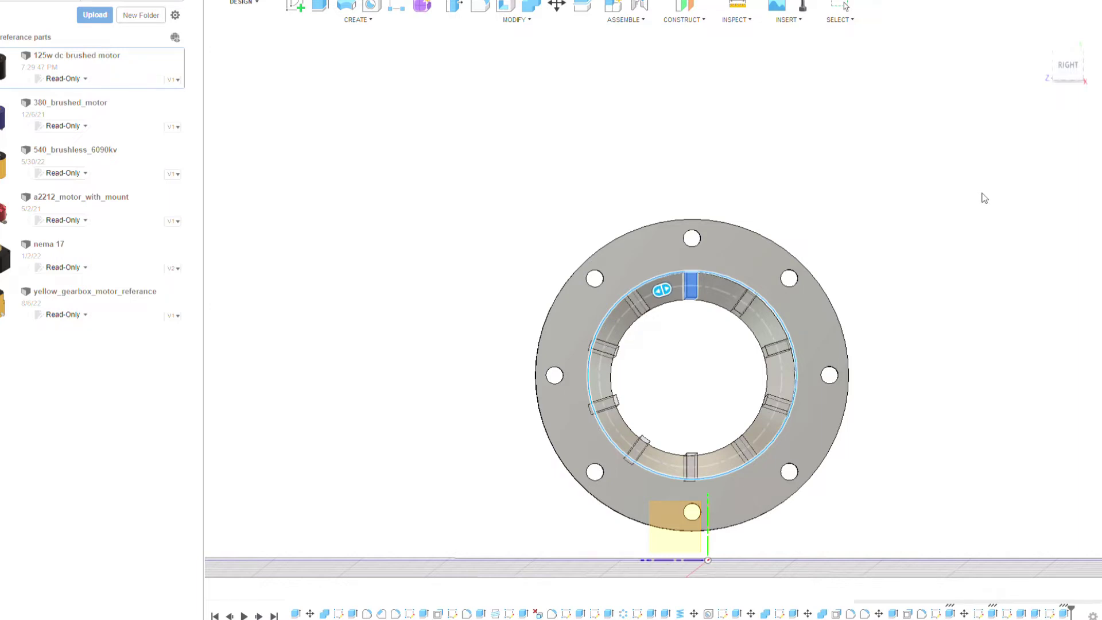
key("BackSpace")
type("2")
key("Return")
mouse_move(654, 313)
middle_mouse_down("shift")
mouse_move(574, 322)
mouse_move(528, 310)
middle_mouse_up("shift")
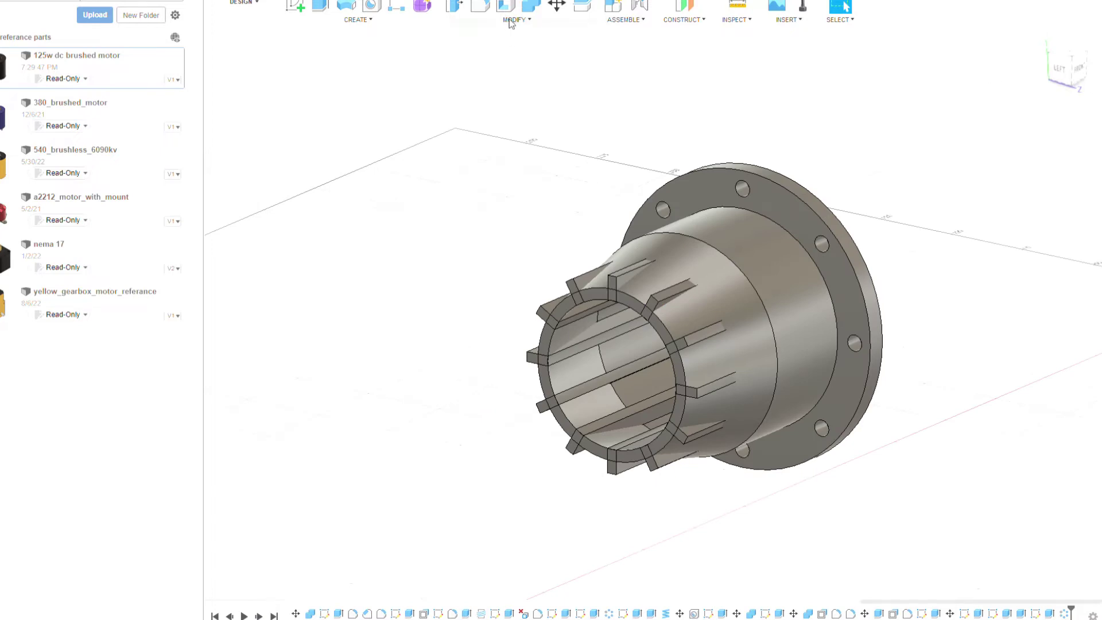
View the flange end head-on, pick the bottom slot faces, then clear the selection.
left_click(610, 335)
middle_click_drag(610, 336, 1076, 83, "shift")
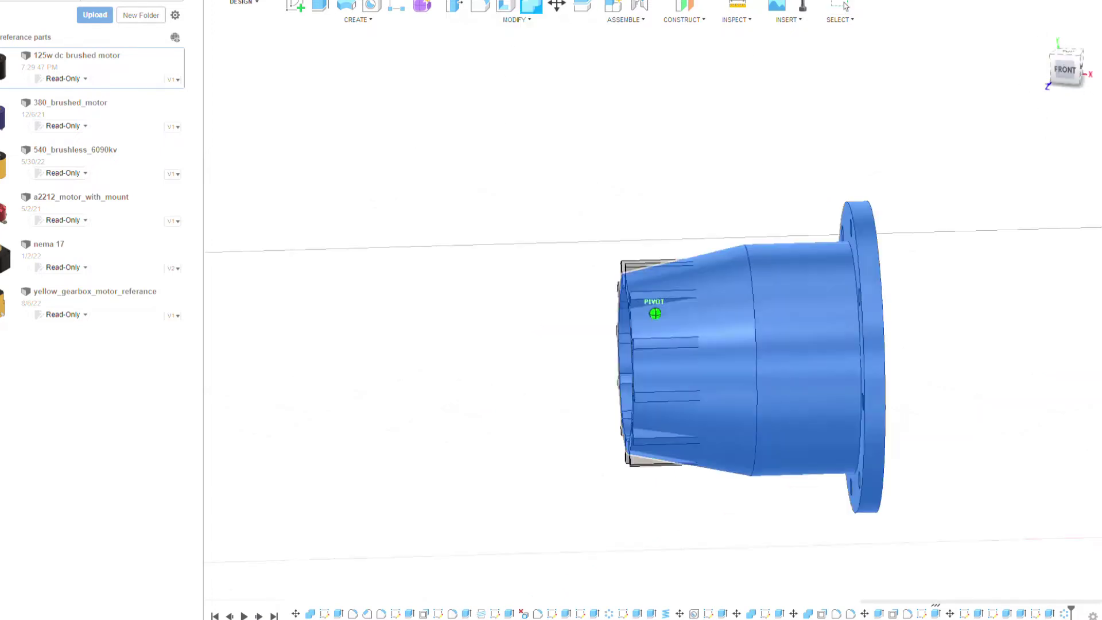
left_click(1076, 79)
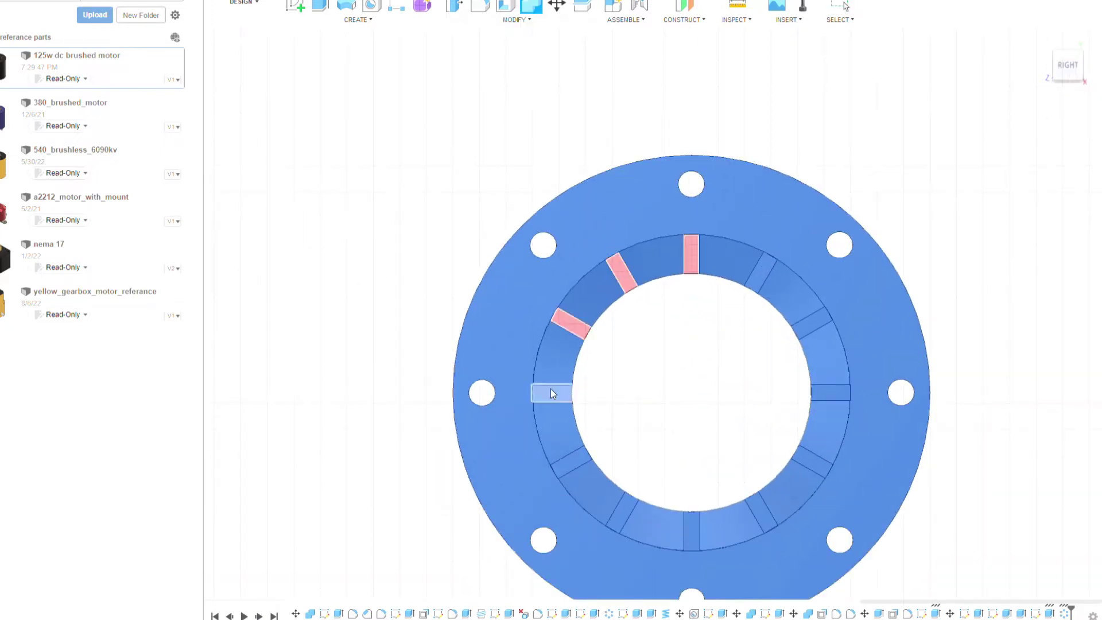
left_click(626, 511)
left_click(692, 530)
left_click(760, 513)
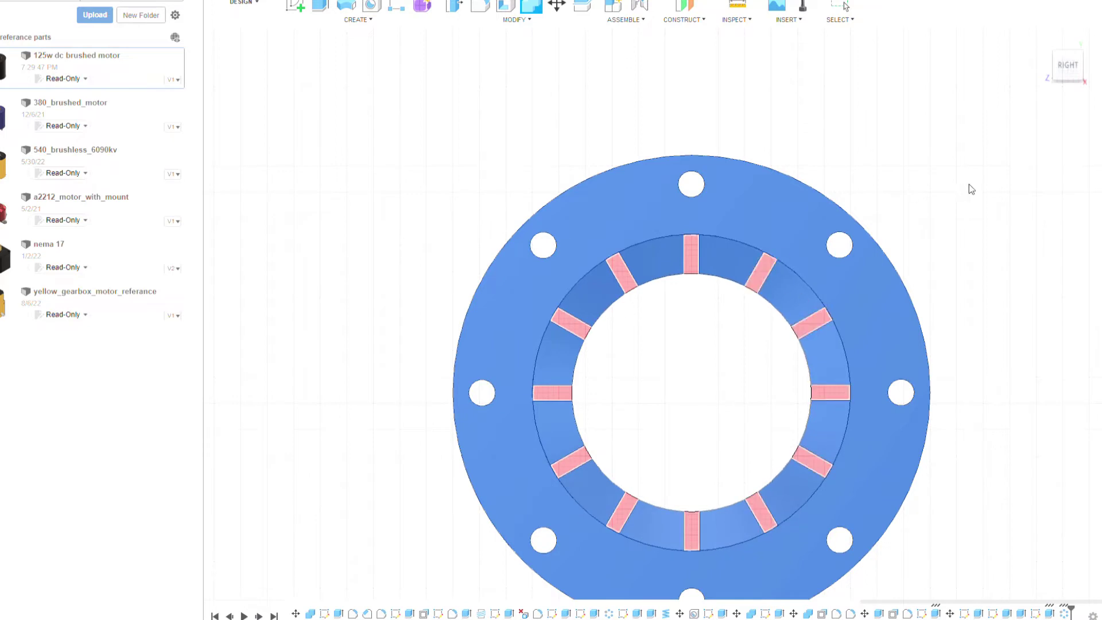
left_click(1020, 174)
left_click(1041, 218)
Cancel the accidental fillet and start a new sketch on the cone's flange face.
left_click_drag(1044, 84, 602, 204)
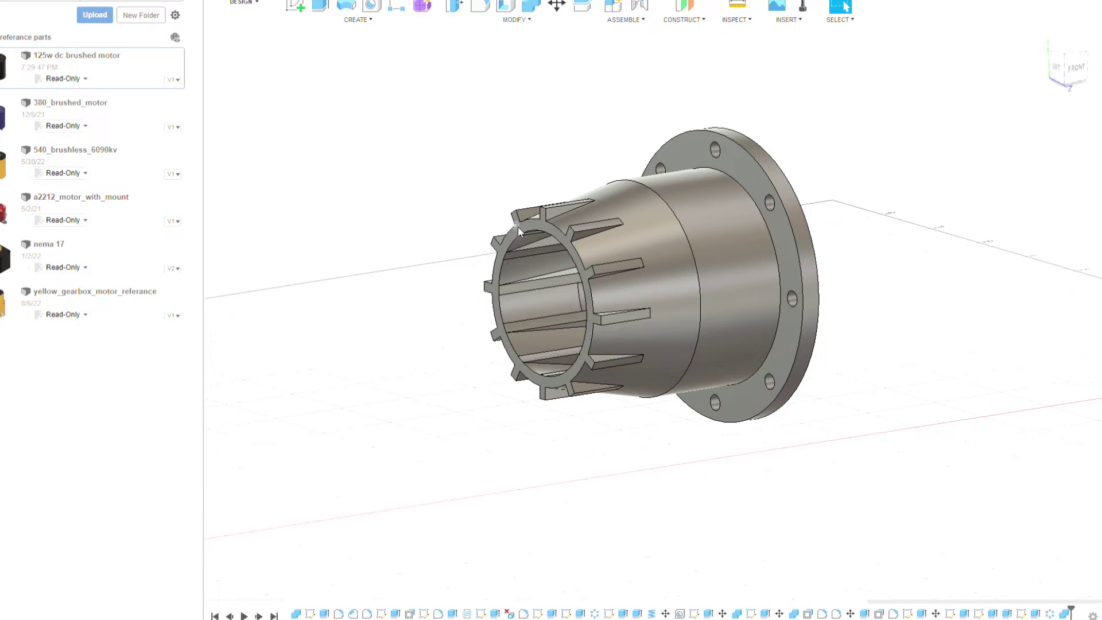
mouse_move(654, 313)
middle_mouse_down("shift")
mouse_move(609, 276)
mouse_move(710, 177)
middle_mouse_up("shift")
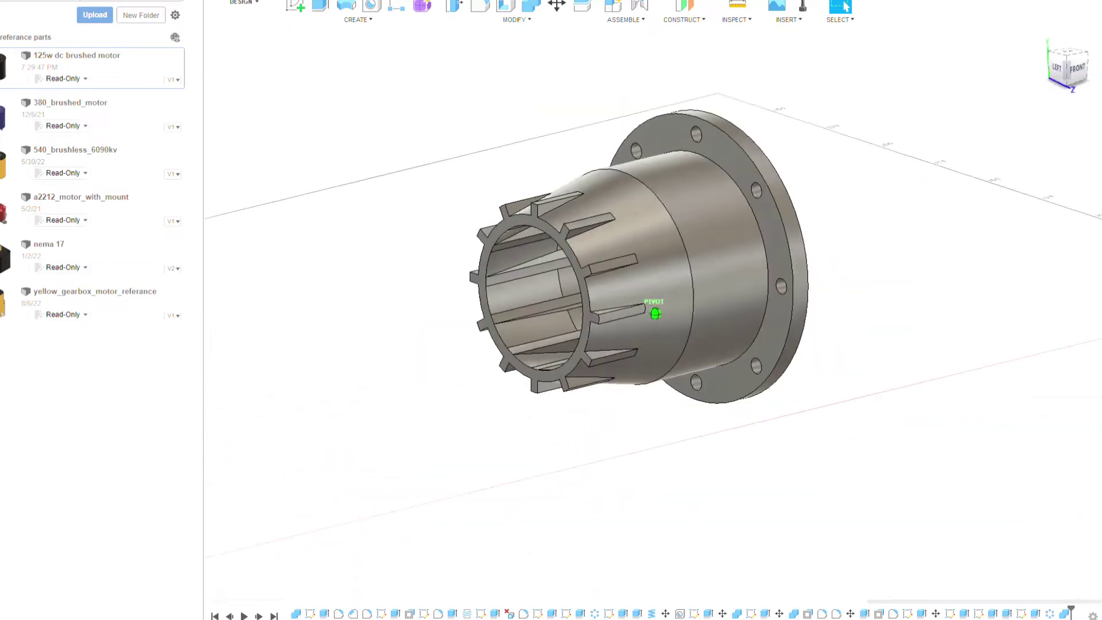
left_click(711, 178)
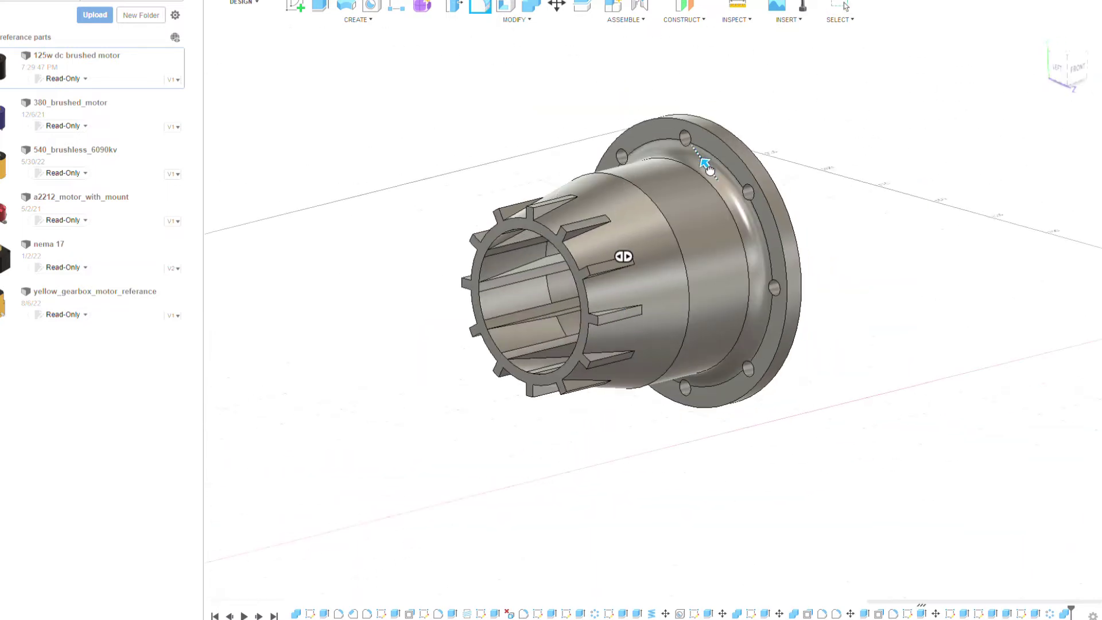
key("Escape")
left_click(748, 198)
left_click(295, 7)
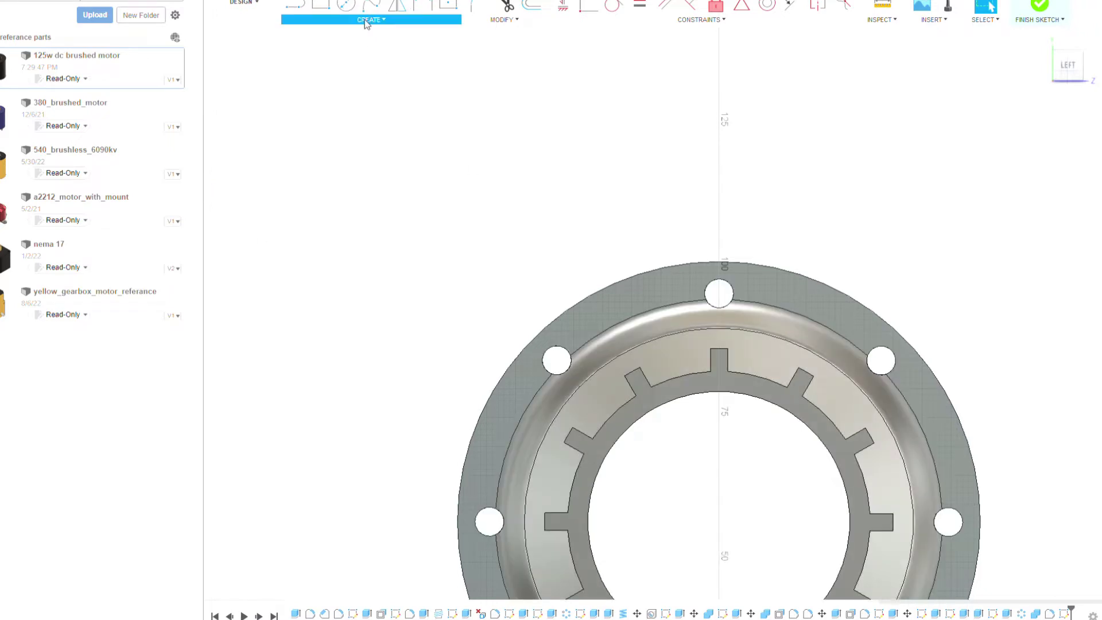
Sketch a 4.00 hexagon around the flange's top bolt hole.
key("c")
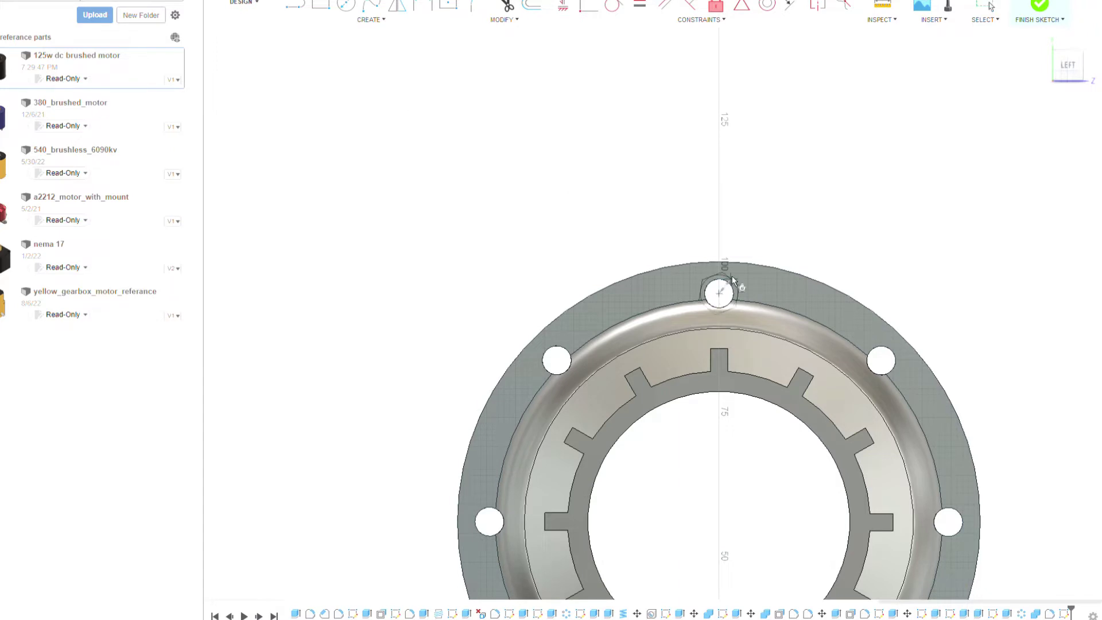
scroll(744, 285, "up", 4)
type("4")
key("Return")
scroll(735, 260, "down", 4)
scroll(716, 246, "up", 5)
left_click(724, 241)
Extrude the hexagon 65.00 into a long hex bar.
key("e")
scroll(736, 234, "down", 5)
middle_click_drag(736, 230, 760, 243, "shift")
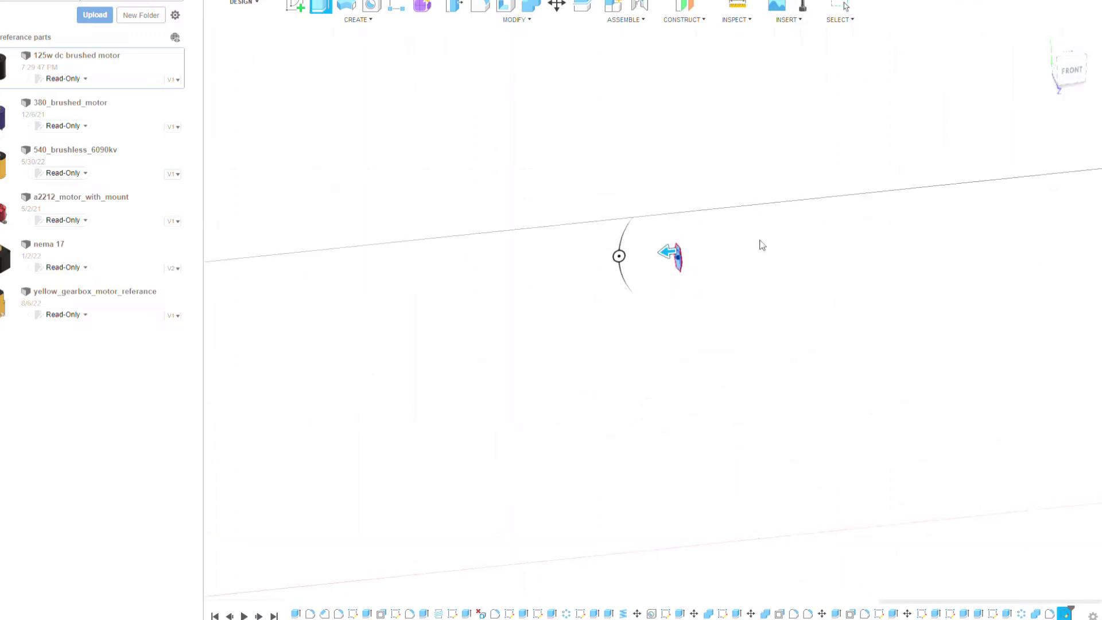
left_click_drag(672, 255, 474, 293)
key("Return")
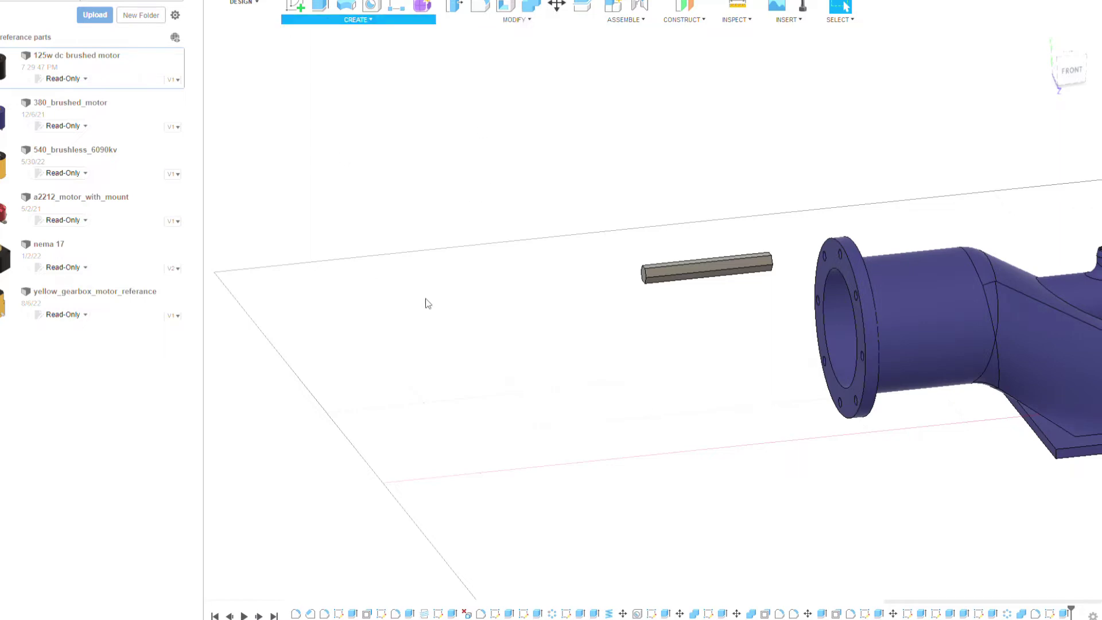
Circular-pattern the hex bar around the flange's bolt holes.
left_click(843, 276)
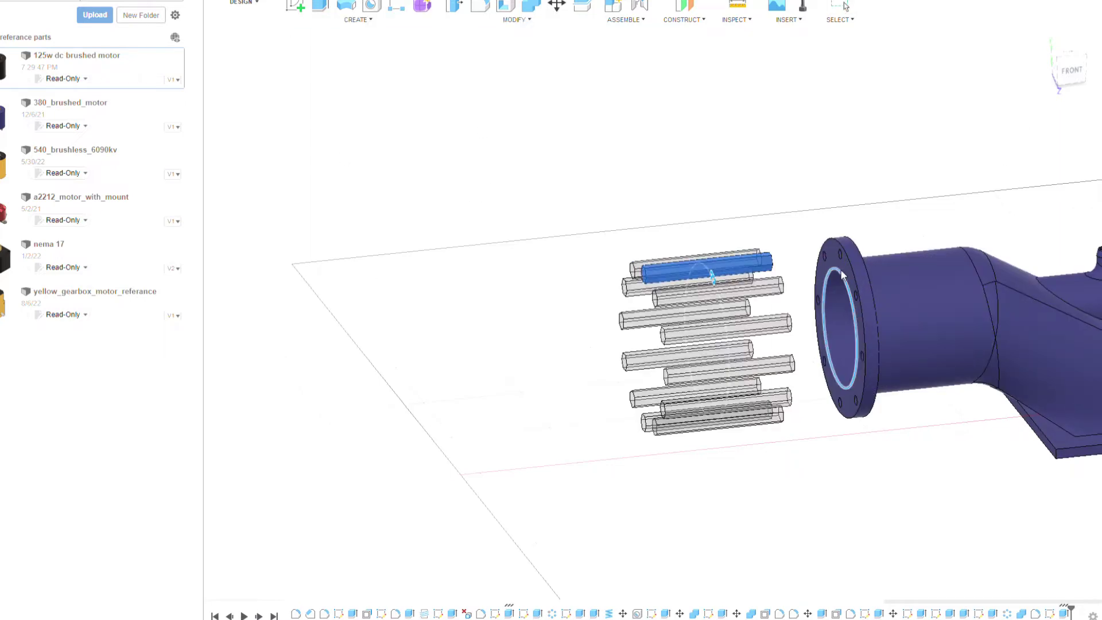
left_click(1058, 68)
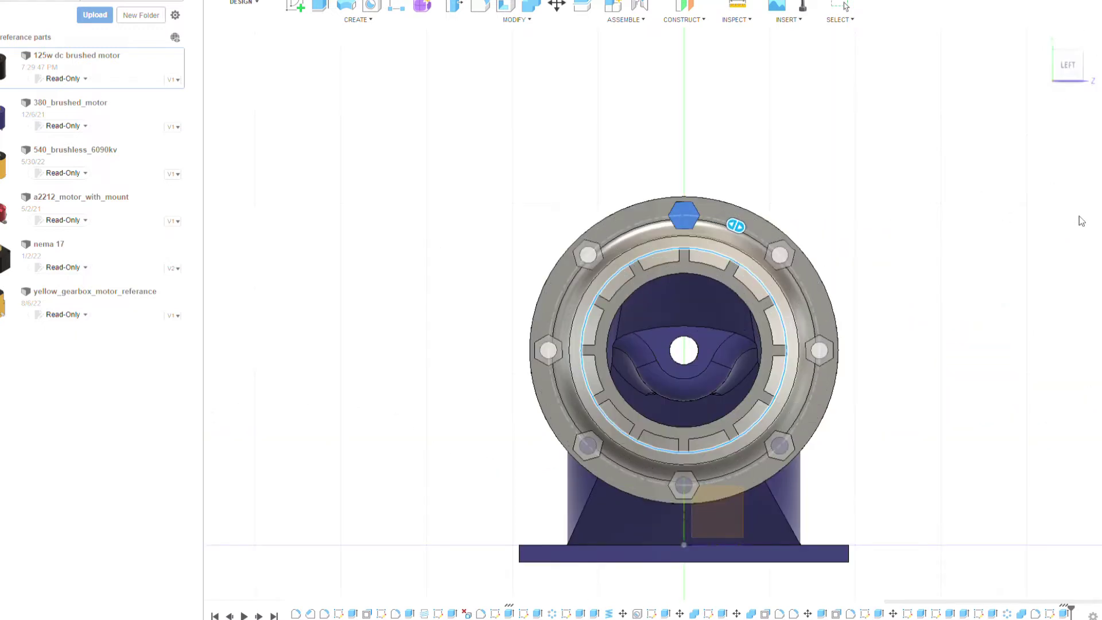
left_click(1053, 46)
Cut the hex bars out of the hub to leave hexagonal nut pockets.
left_click(845, 290)
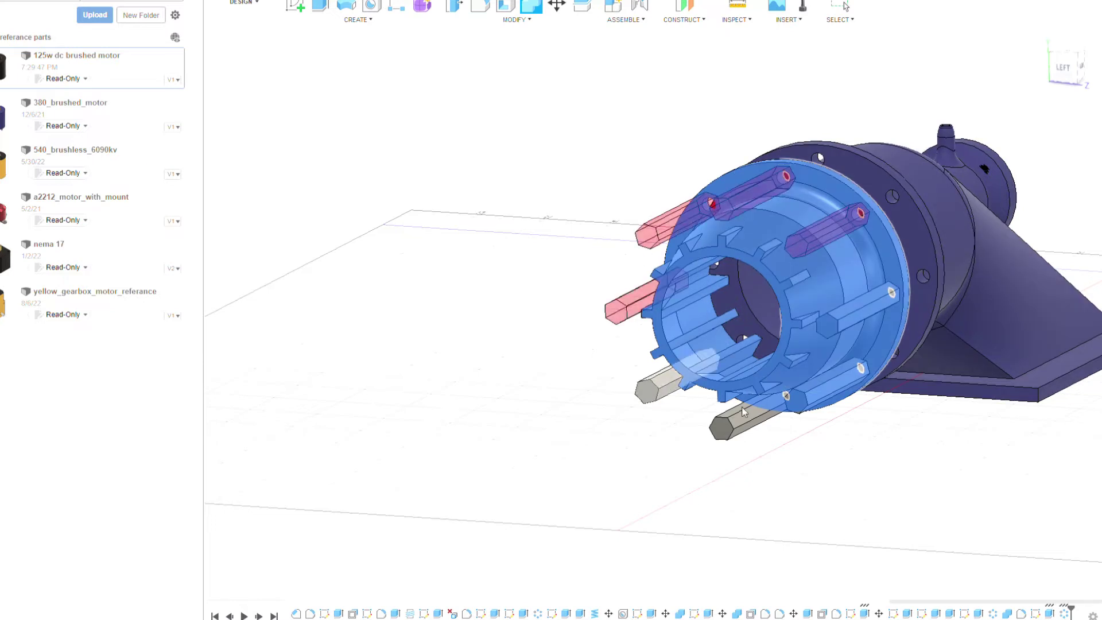
left_click(743, 412)
key("Return")
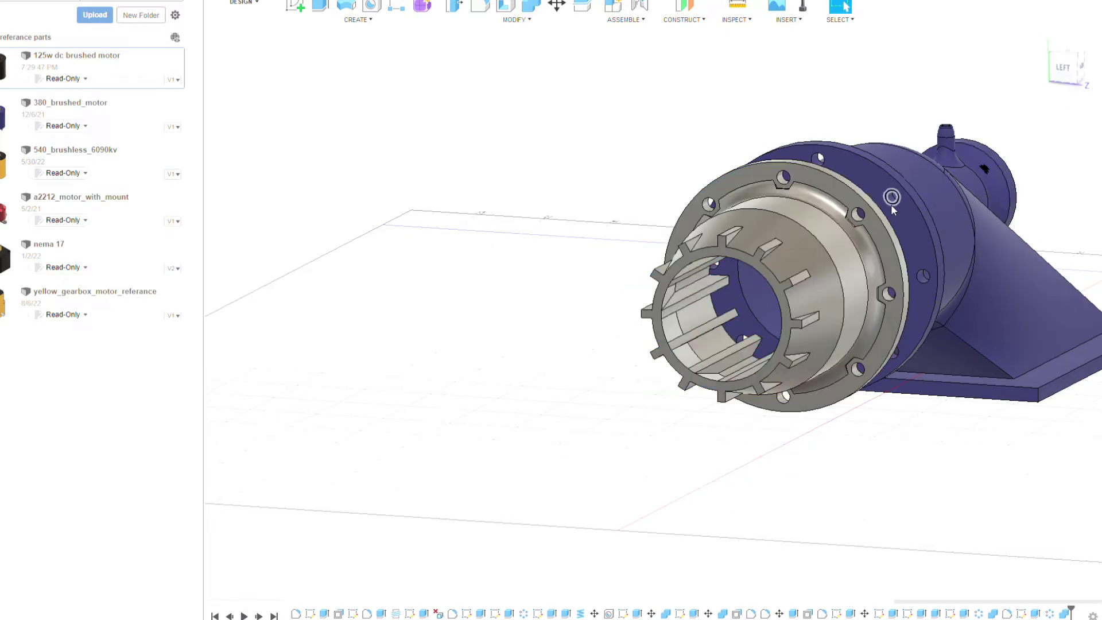
middle_click_drag(877, 188, 785, 179)
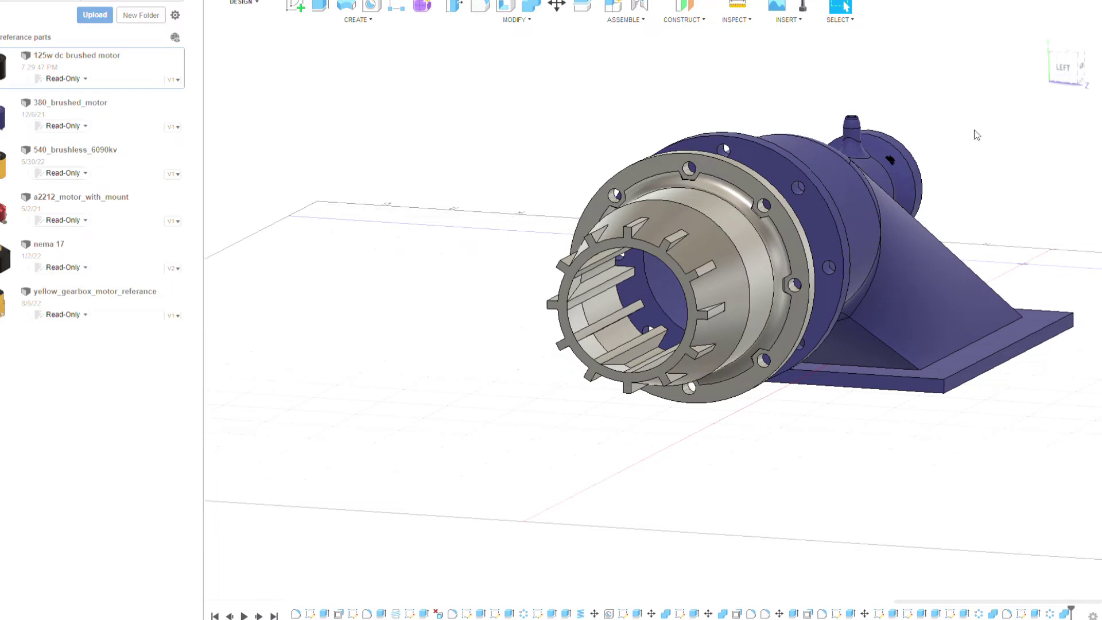
middle_click_drag(655, 313, 580, 321, "shift")
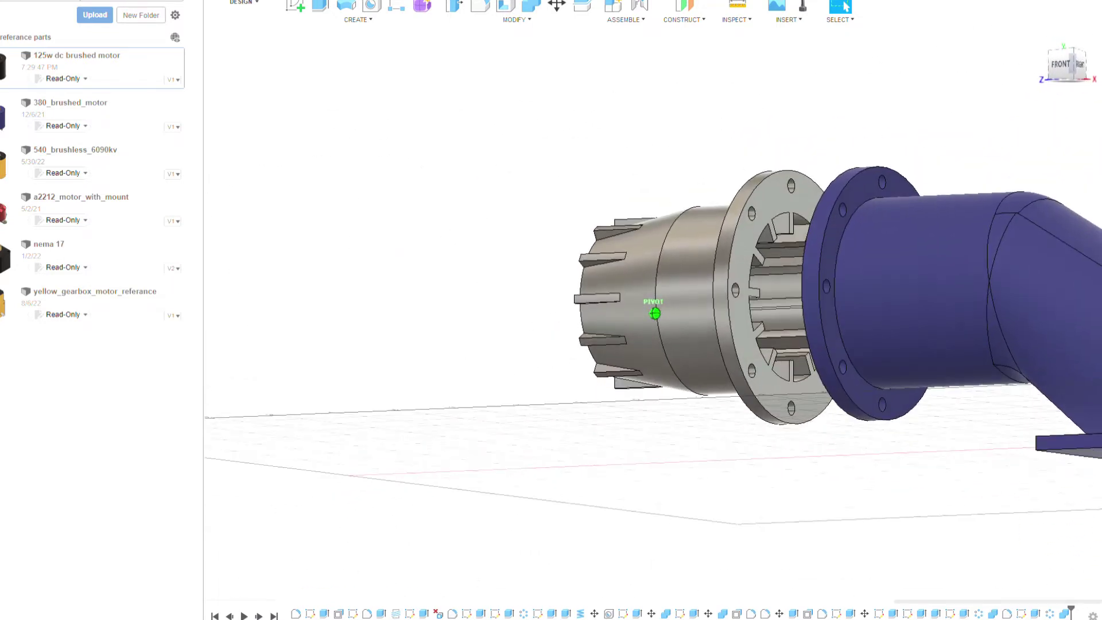
middle_click_drag(655, 313, 813, 378, "shift")
scroll(813, 378, "up", 5)
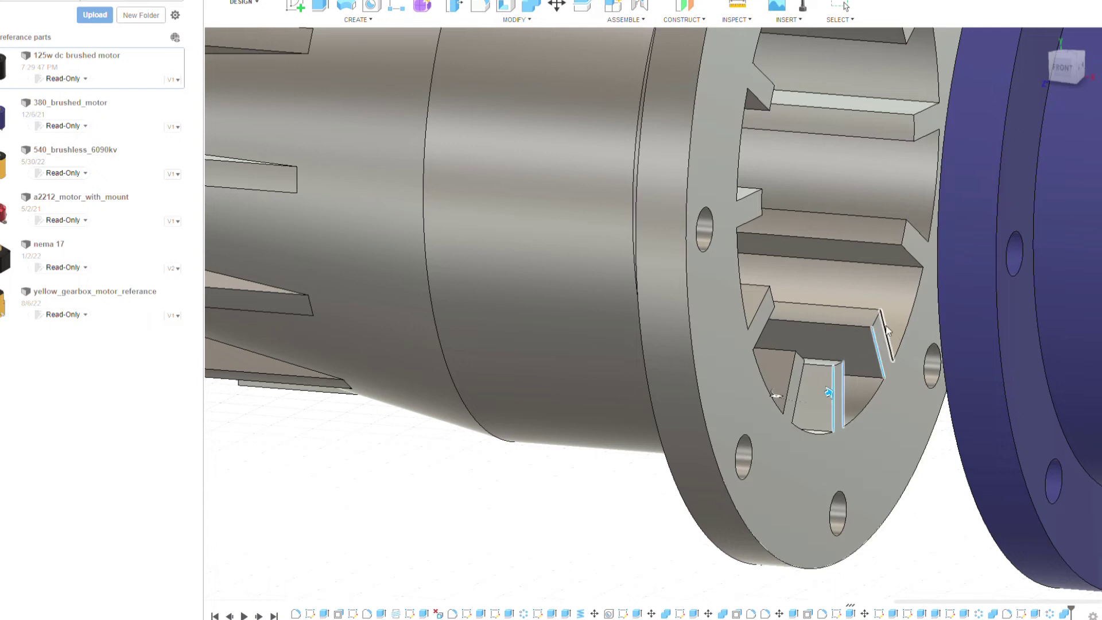
middle_click_drag(887, 331, 808, 320)
middle_click_drag(811, 105, 814, 185)
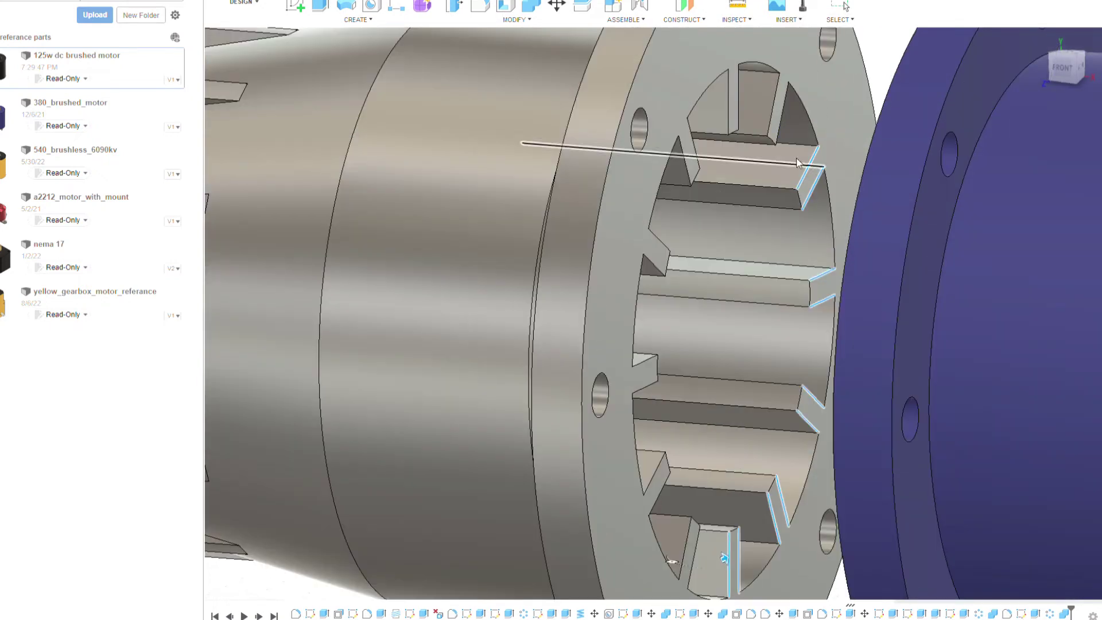
left_click(691, 163)
left_click(658, 255)
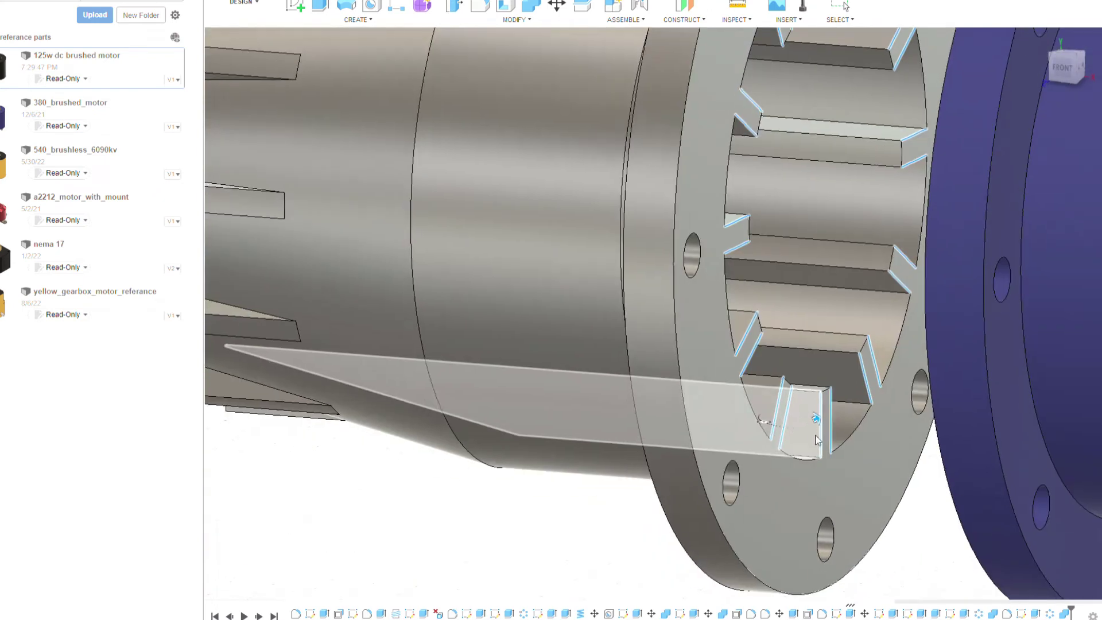
scroll(821, 428, "up", 2)
scroll(823, 407, "up", 3)
scroll(815, 413, "down", 3)
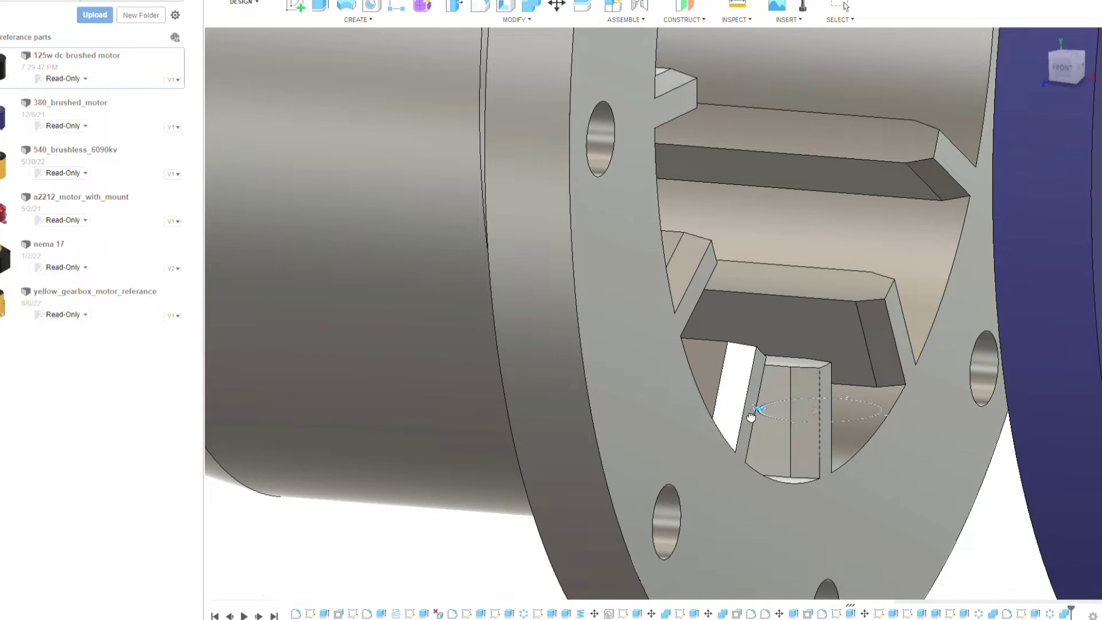
scroll(824, 414, "up", 4)
scroll(841, 406, "down", 3)
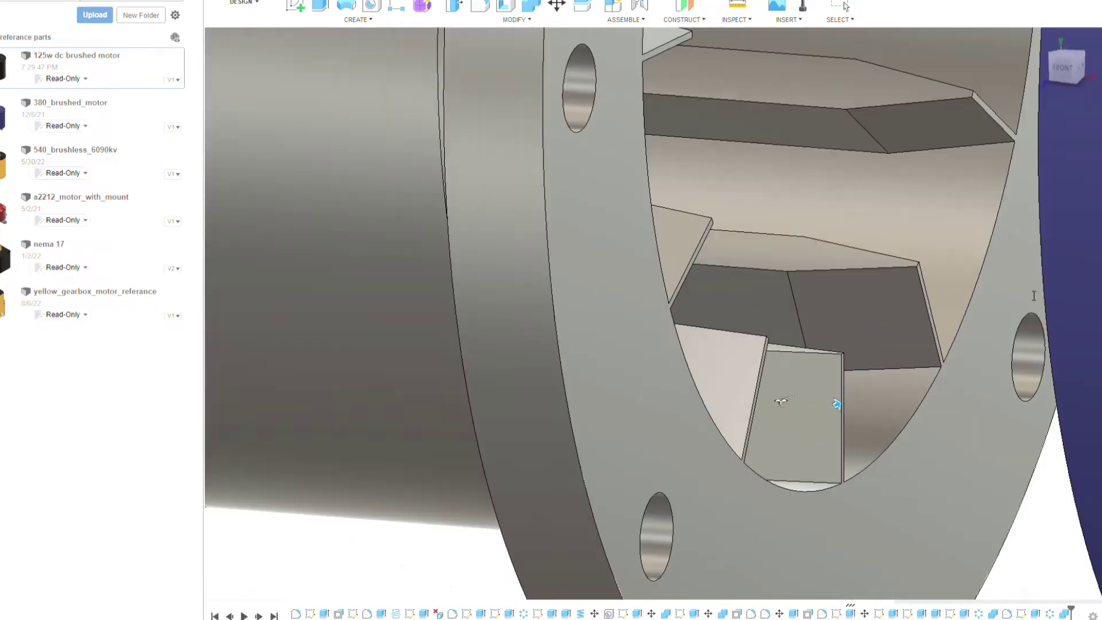
scroll(838, 406, "down", 2)
scroll(1004, 268, "down", 3)
middle_click_drag(654, 314, 516, 401, "shift")
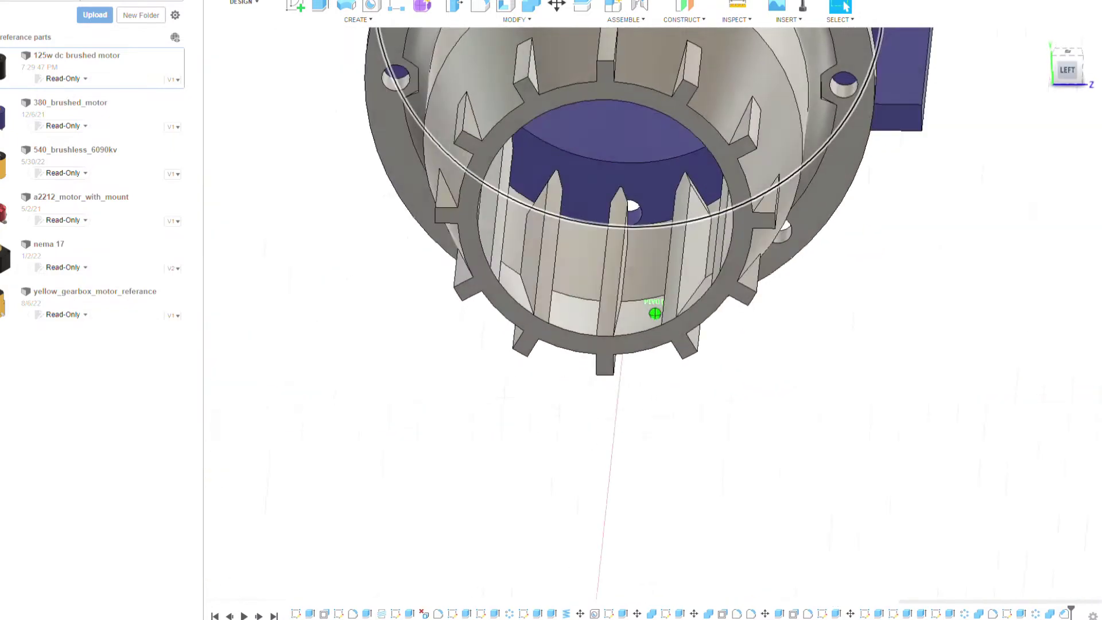
Inspect the assembly from behind, then sketch on the hub's flange face head-on.
middle_click_drag(654, 313, 654, 322, "shift")
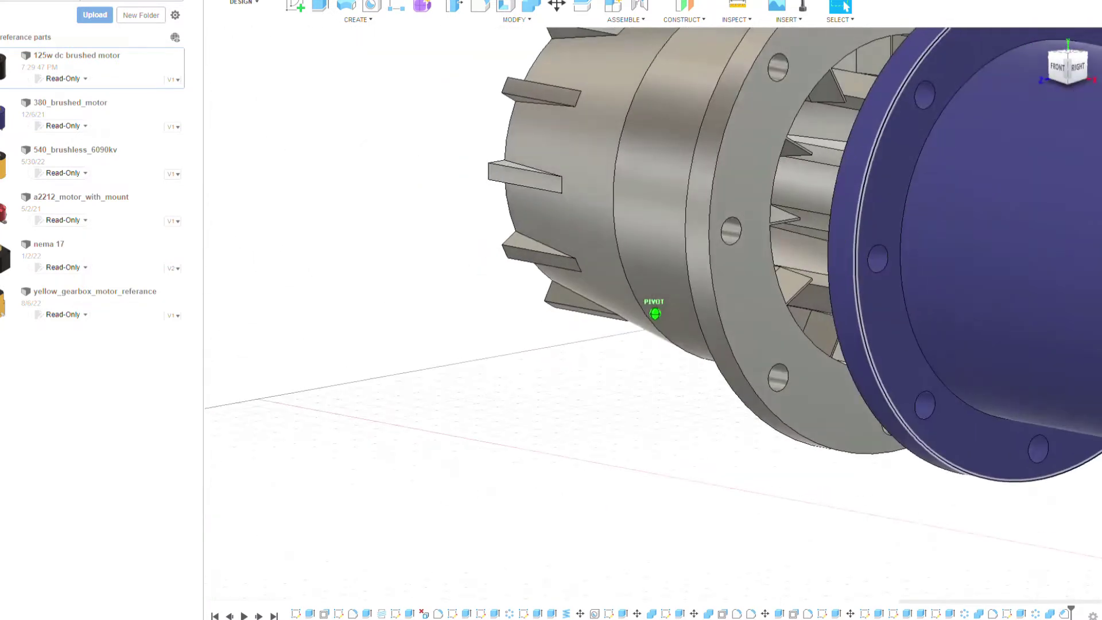
mouse_move(654, 313)
middle_mouse_down("shift")
mouse_move(803, 241)
mouse_move(499, 262)
middle_mouse_up("shift")
scroll(805, 241, "up", 3)
scroll(500, 263, "down", 3)
scroll(900, 140, "up", 3)
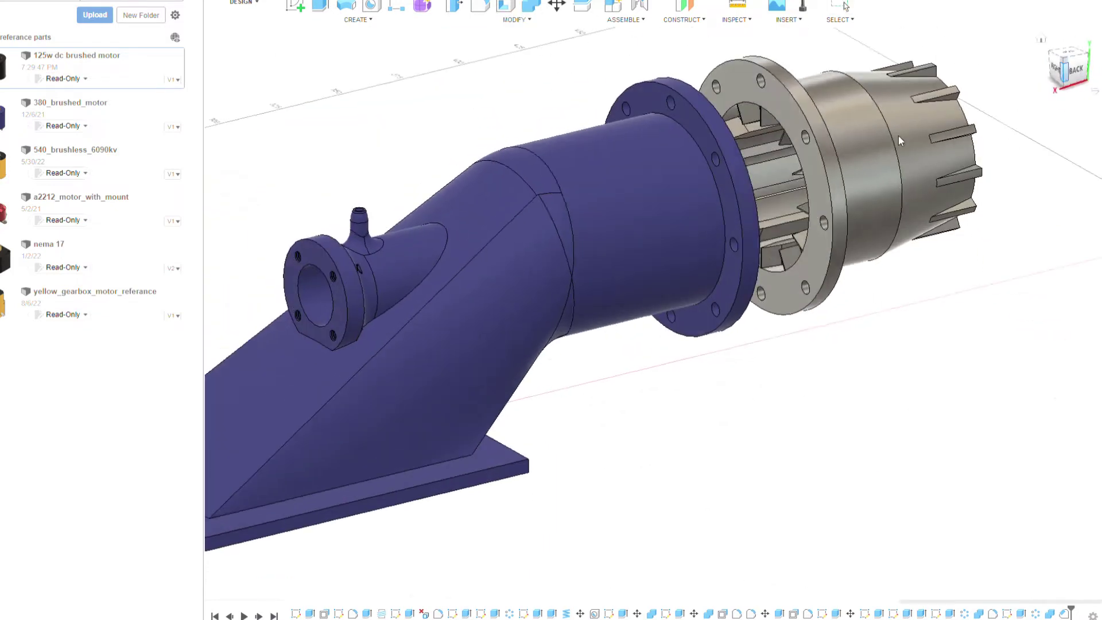
scroll(899, 140, "down", 2)
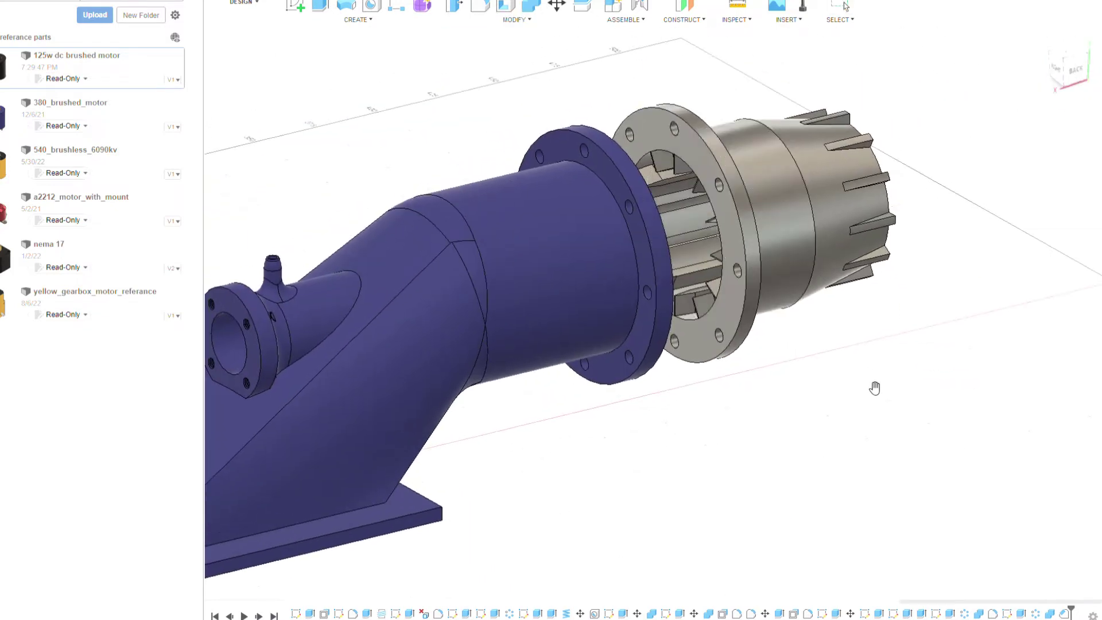
left_click(1074, 74)
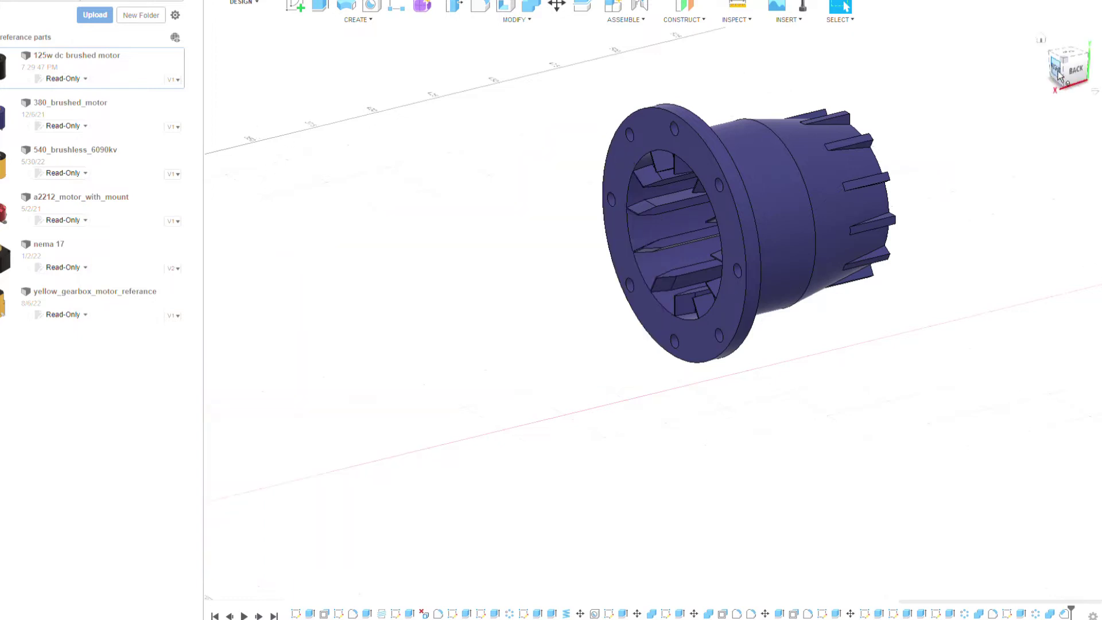
left_click(629, 90)
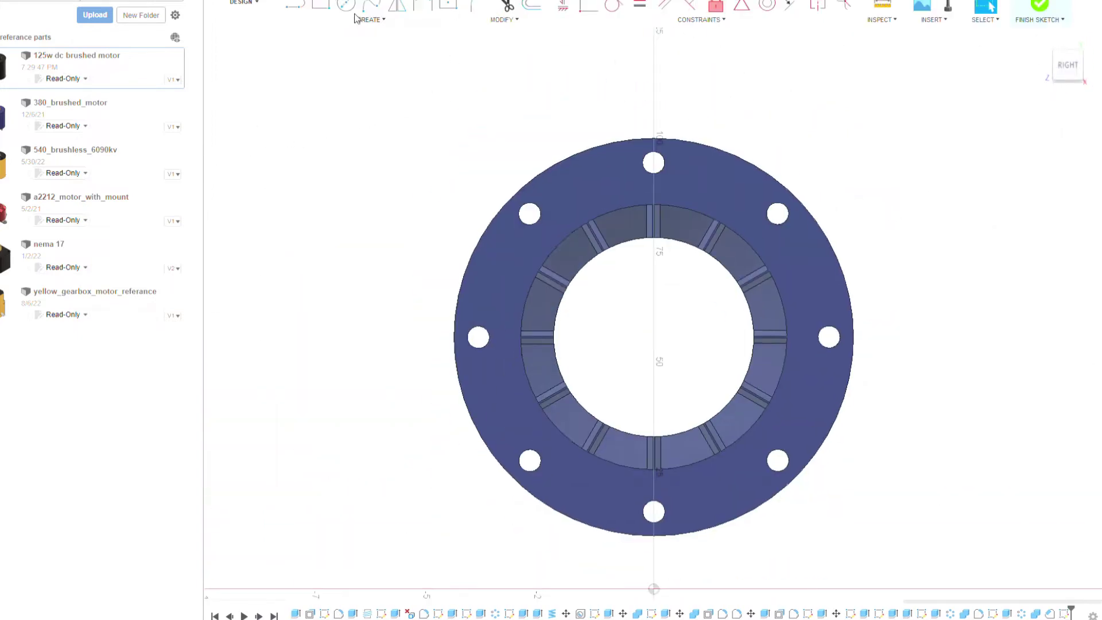
Draw a Ø20.00 circle centred on the flange ring's centre point, inside the hub bore.
left_click(654, 337)
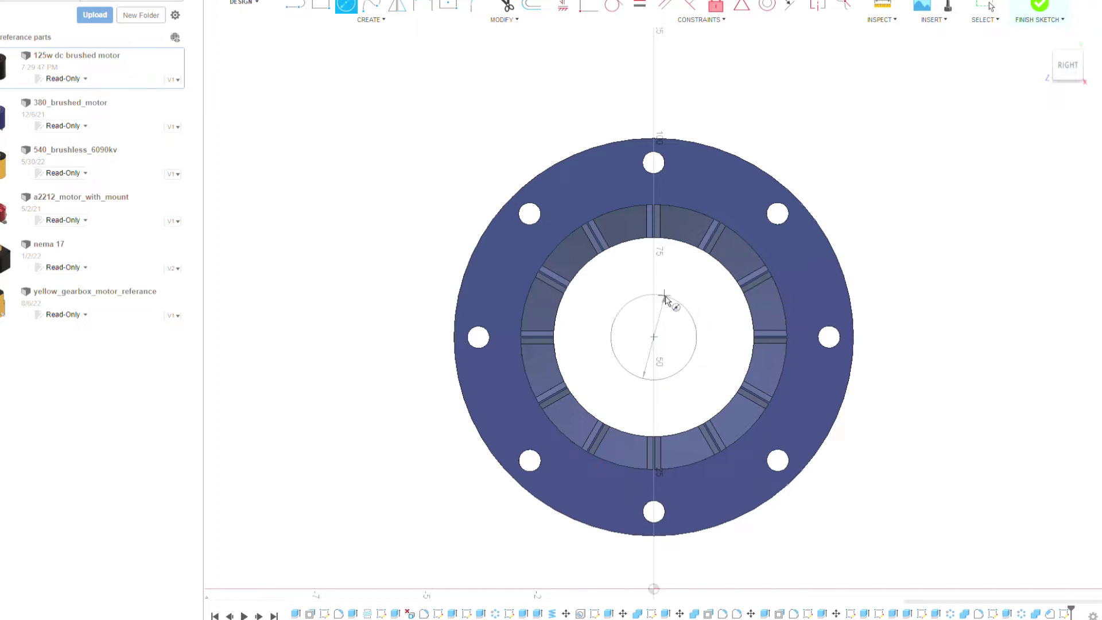
left_click(664, 295)
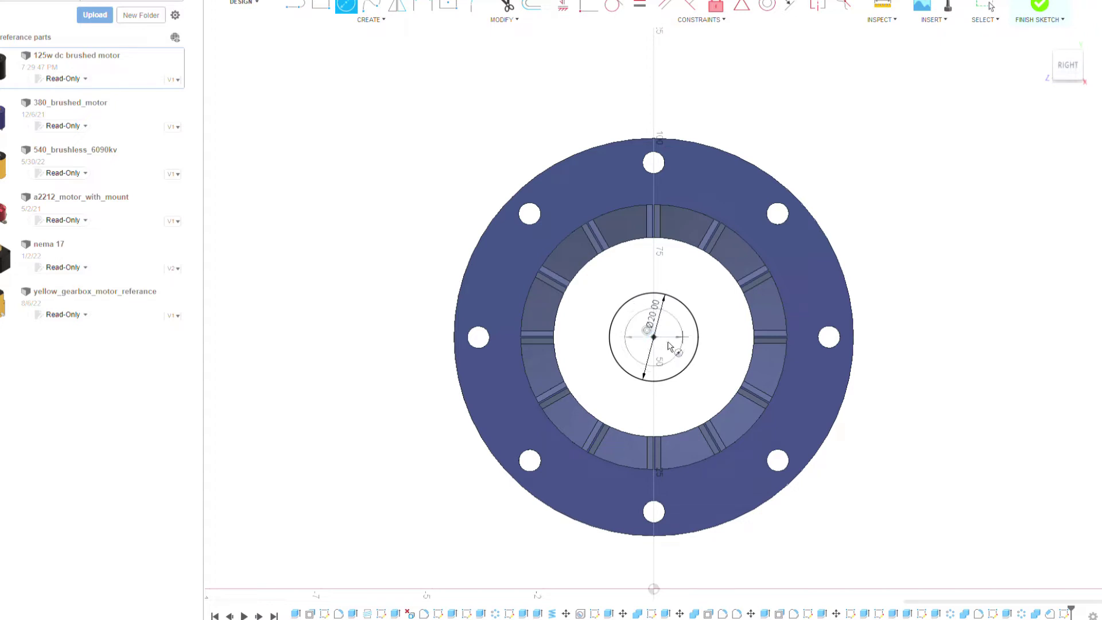
Complete the Ø13 circle at the hub centre and extrude the ring between the circles into a sleeve.
left_click(668, 346)
key("Escape")
scroll(686, 312, "up", 3)
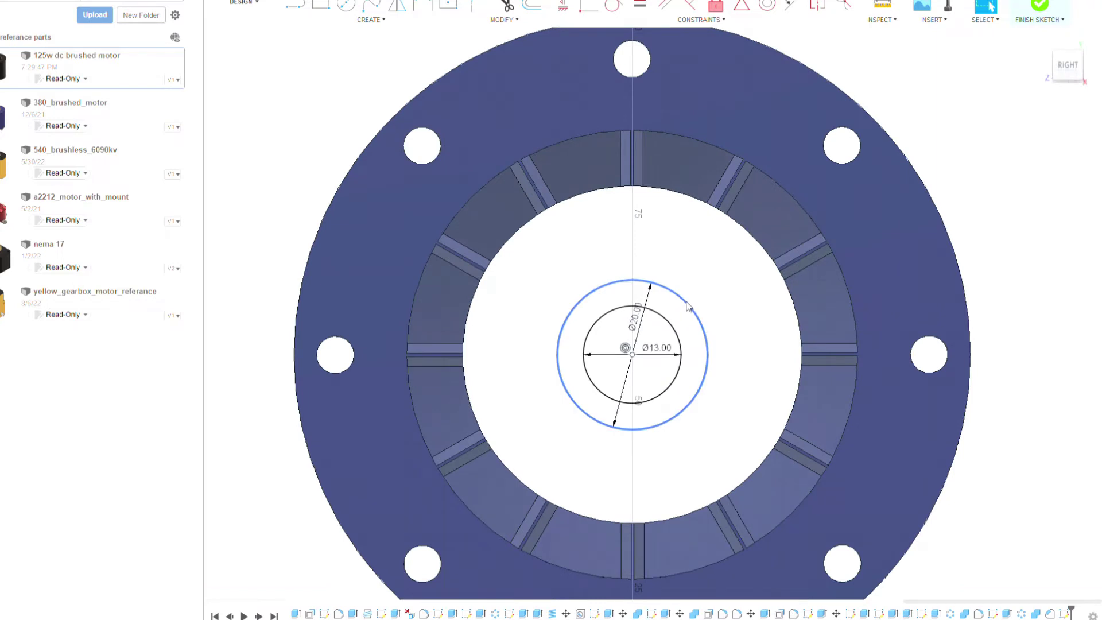
scroll(686, 306, "down", 2)
middle_click_drag(687, 306, 916, 140, "shift")
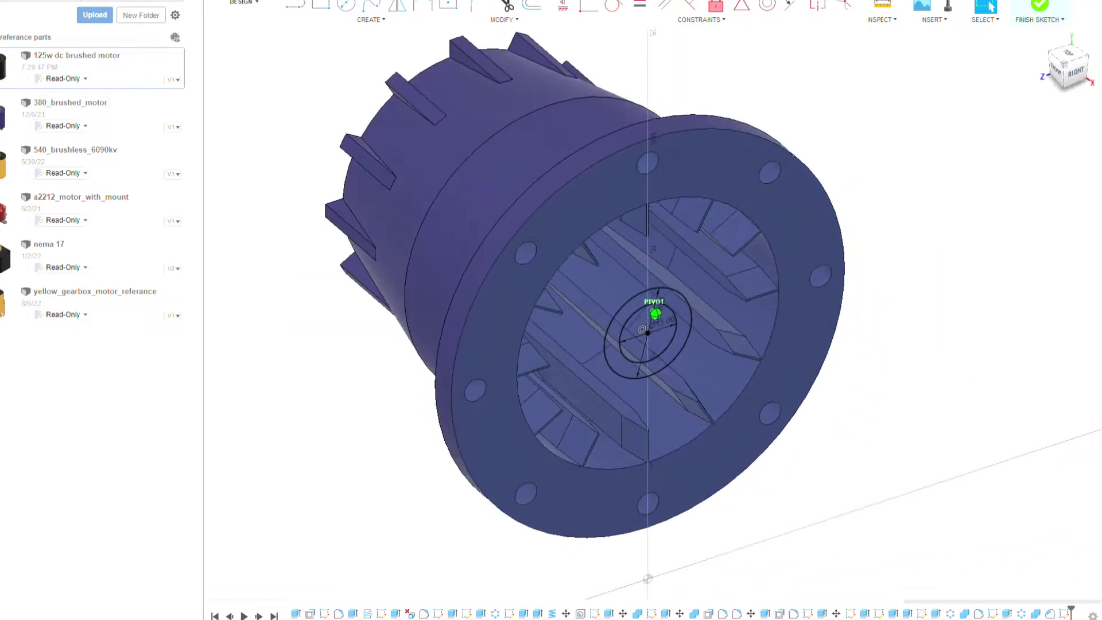
scroll(641, 219, "up", 3)
left_click(641, 219)
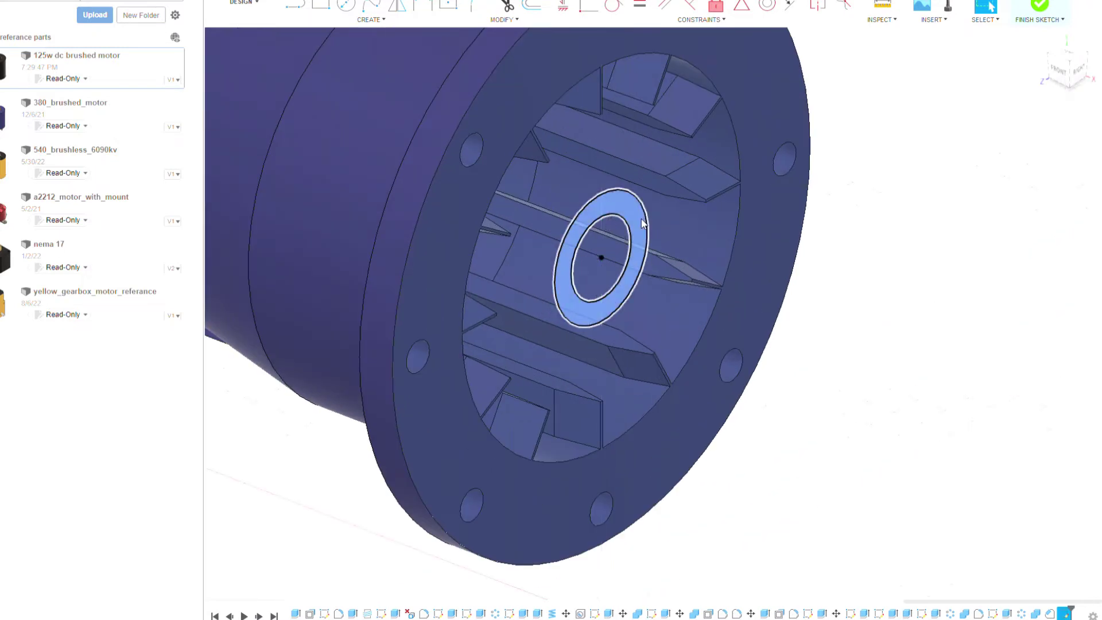
key("e")
middle_click_drag(582, 238, 753, 189, "shift")
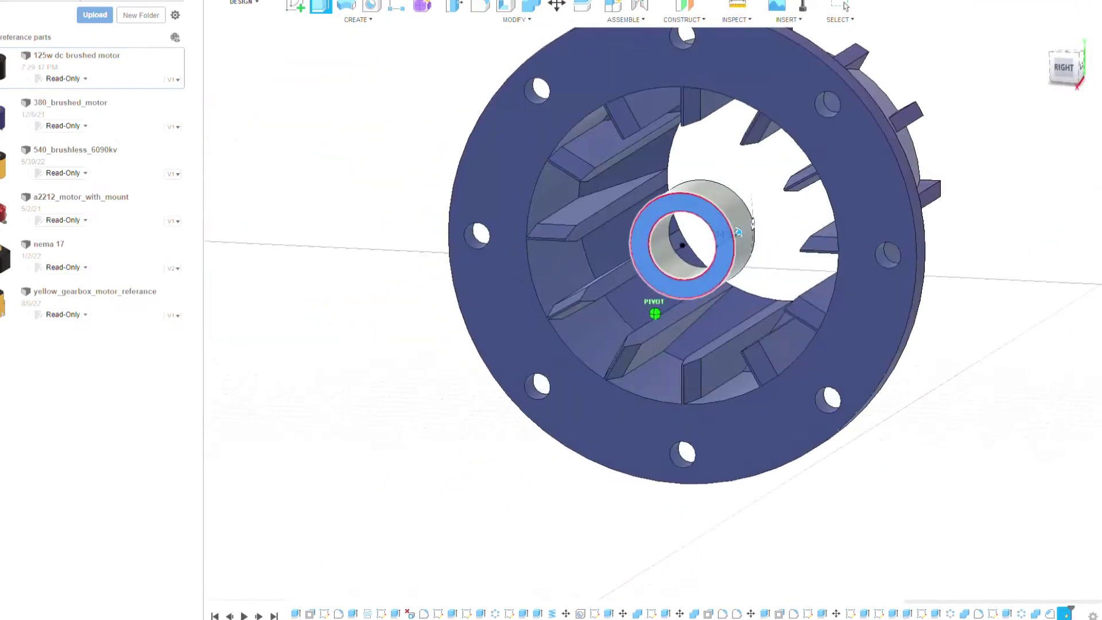
left_click(842, 7)
Select the sleeve's end and bore faces, then abandon extruding them.
middle_click_drag(803, 218, 671, 206, "shift")
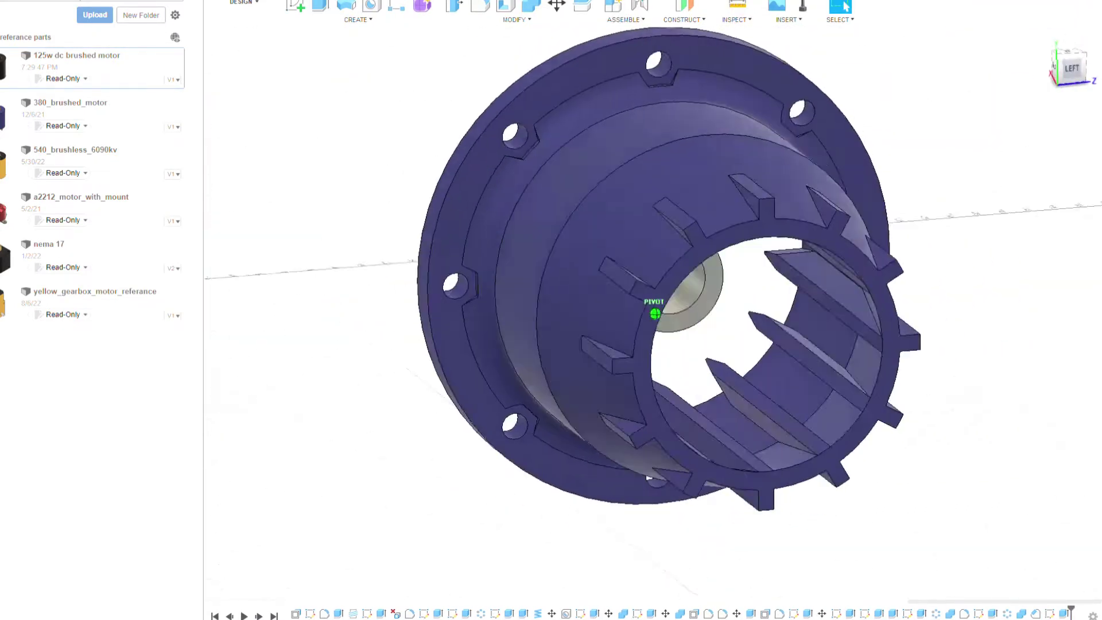
left_click(670, 207)
left_click(634, 349)
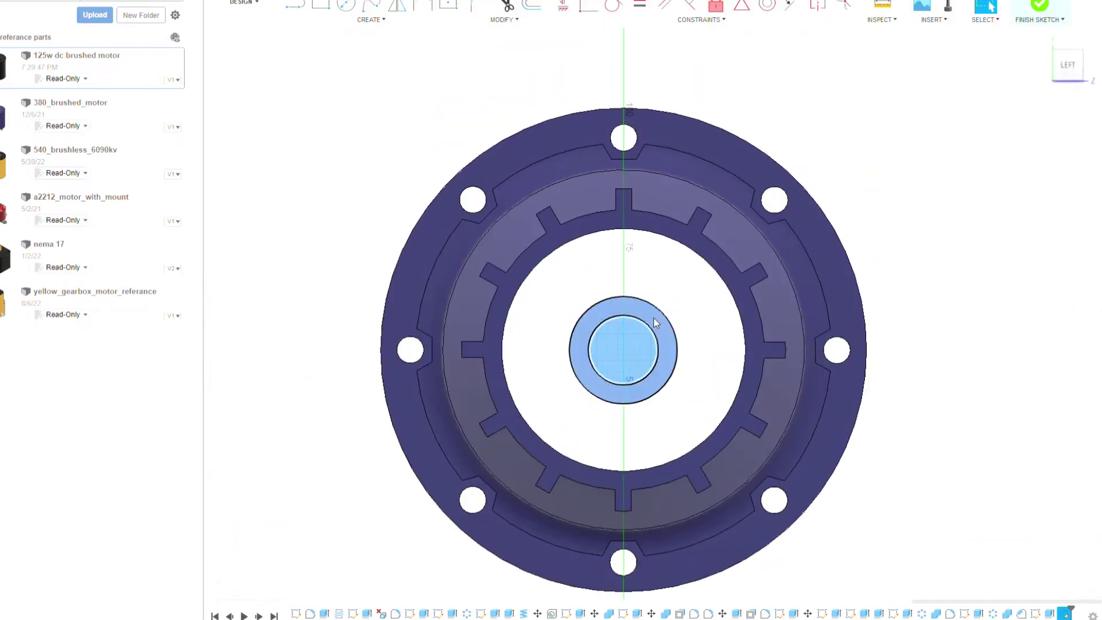
key("e")
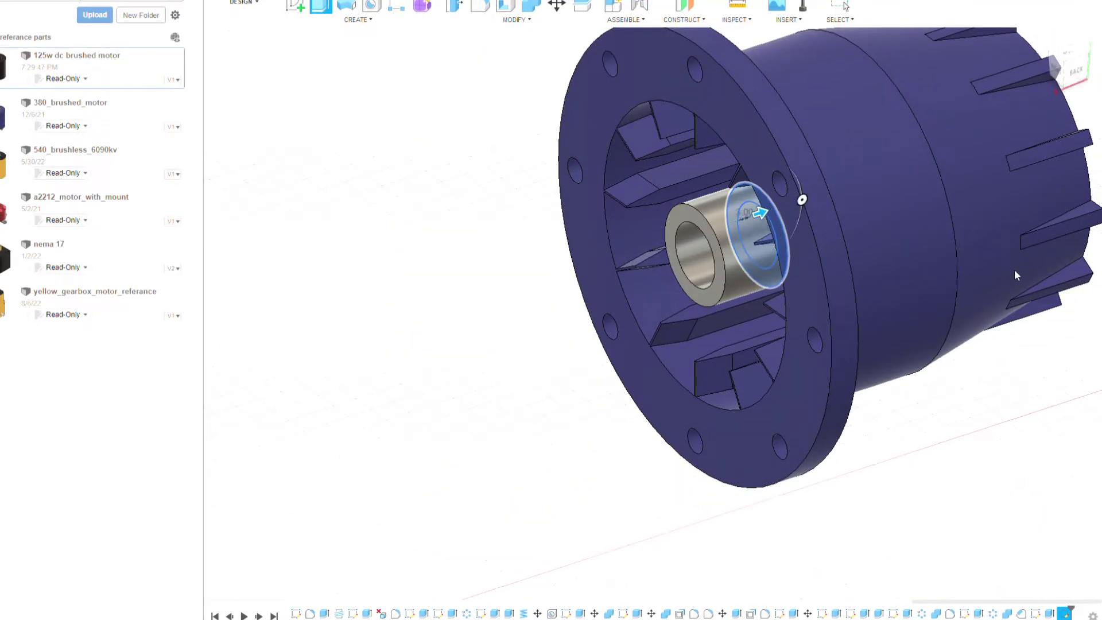
key("Escape")
left_click(1068, 74)
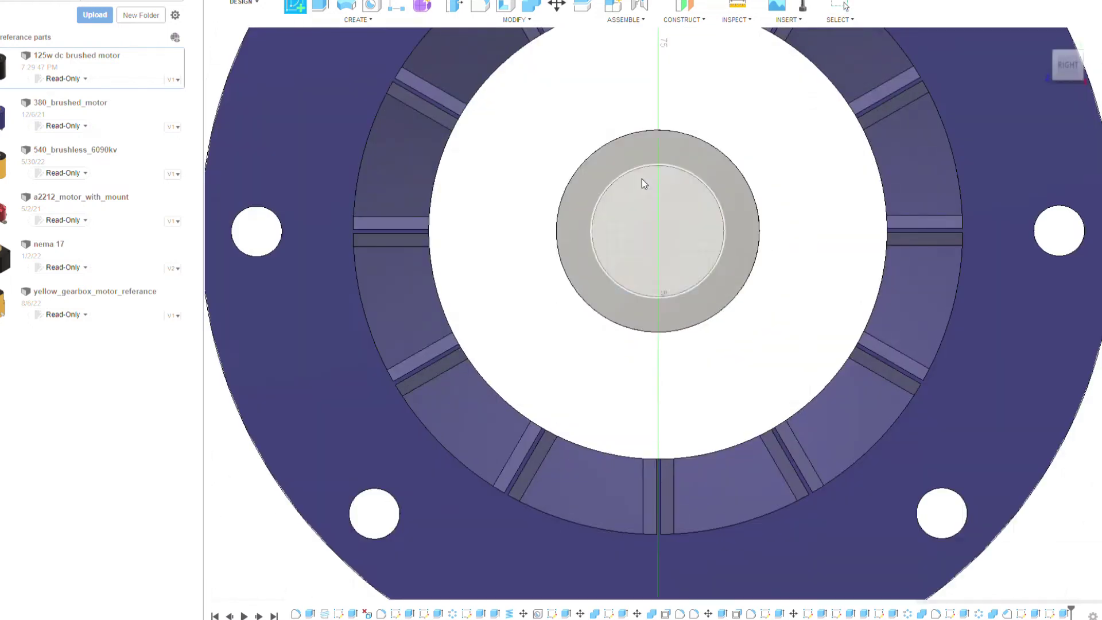
Sketch a circle on the sleeve's end face, centred on its axis, along the inner edge.
left_click(641, 177)
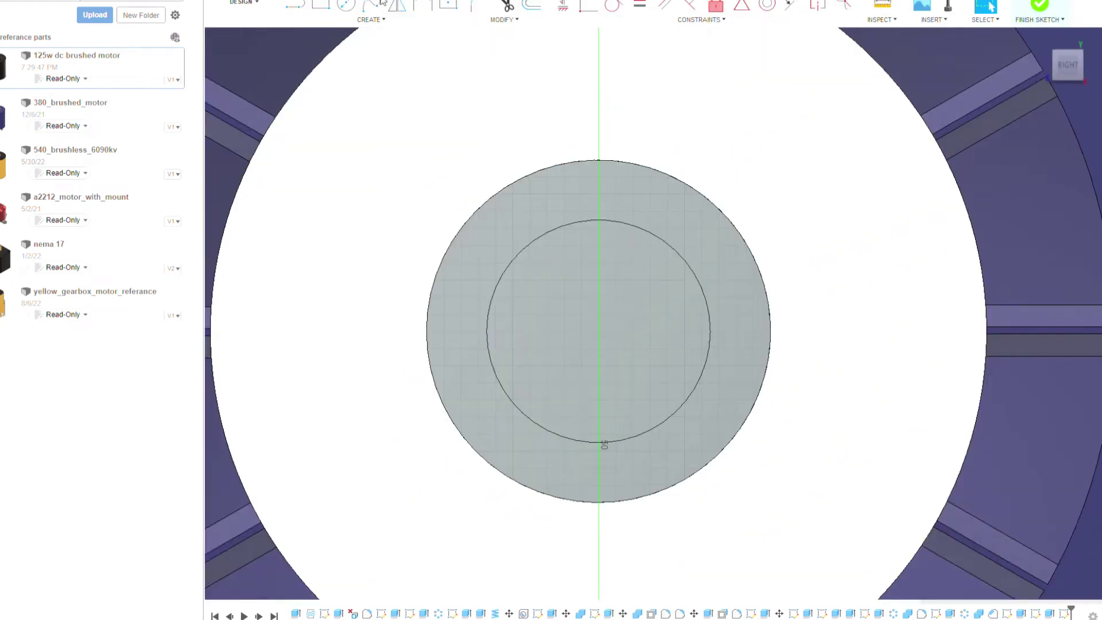
left_click(599, 331)
scroll(598, 227, "up", 2)
scroll(602, 172, "up", 5)
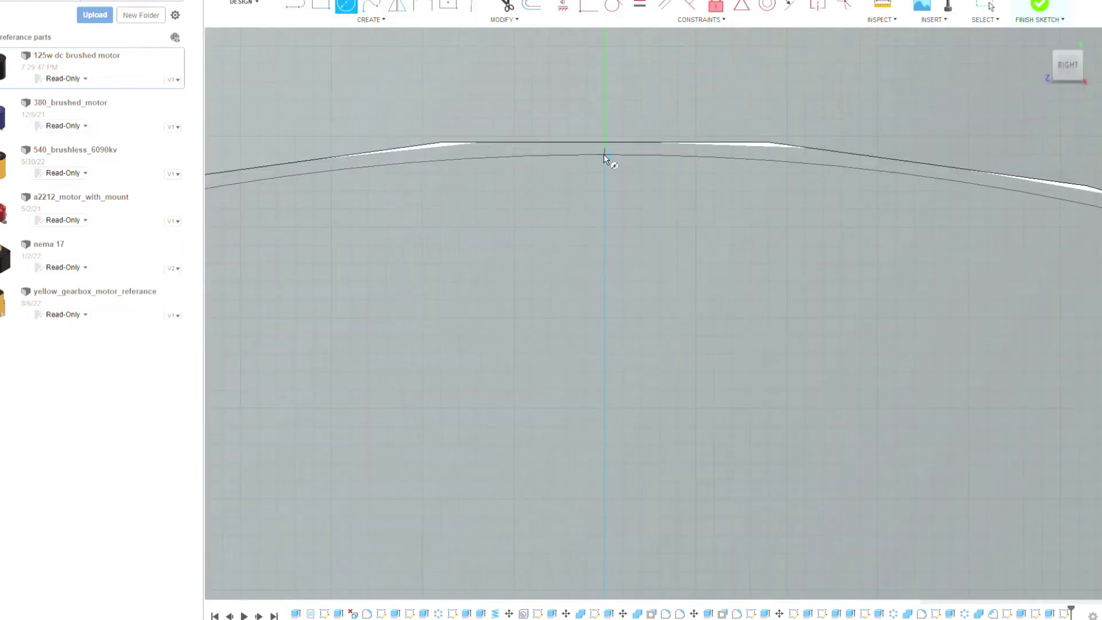
scroll(604, 150, "down", 5)
left_click(642, 291)
scroll(611, 266, "down", 2)
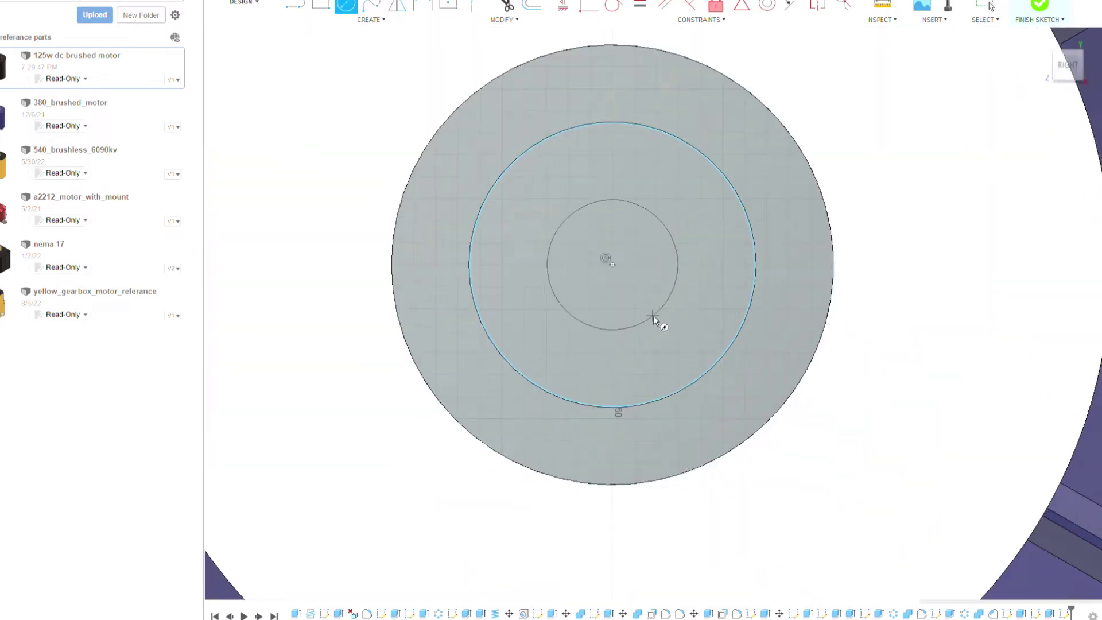
key("Escape")
Extrude the sleeve's ring profile to a depth of 14.
scroll(657, 320, "down", 3)
scroll(657, 320, "down", 2)
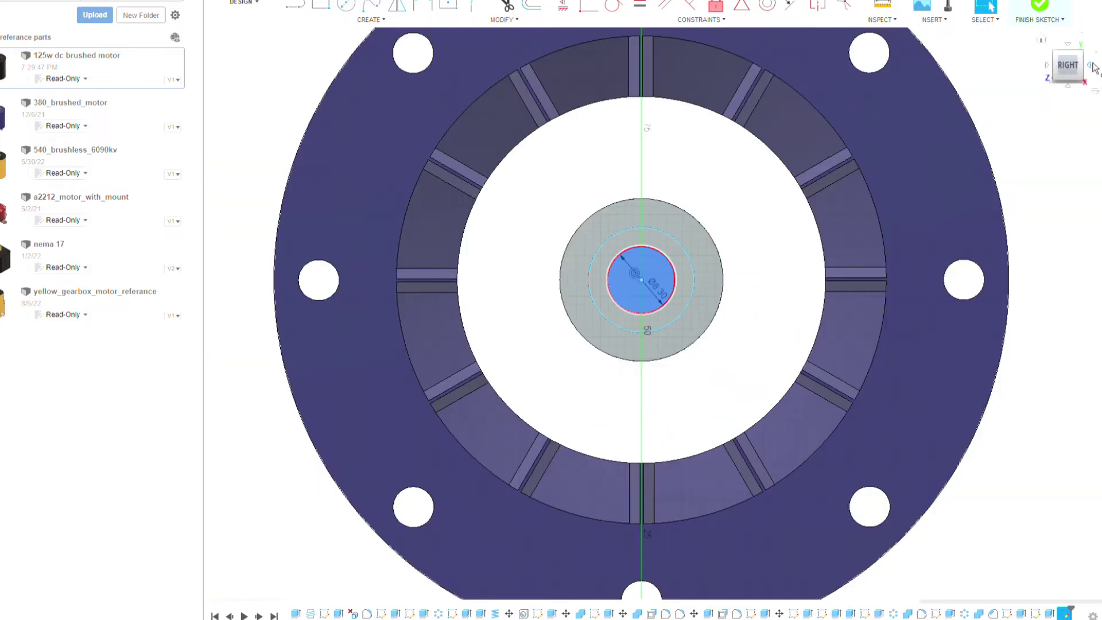
middle_click_drag(657, 320, 675, 299, "shift")
key("e")
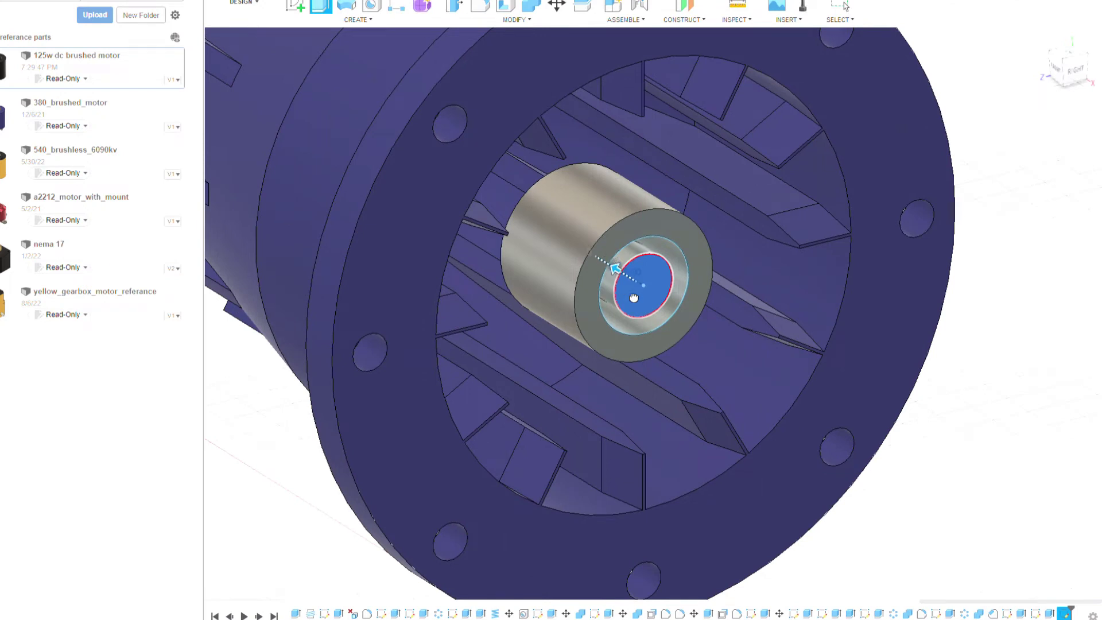
left_click(644, 291)
left_click(679, 267)
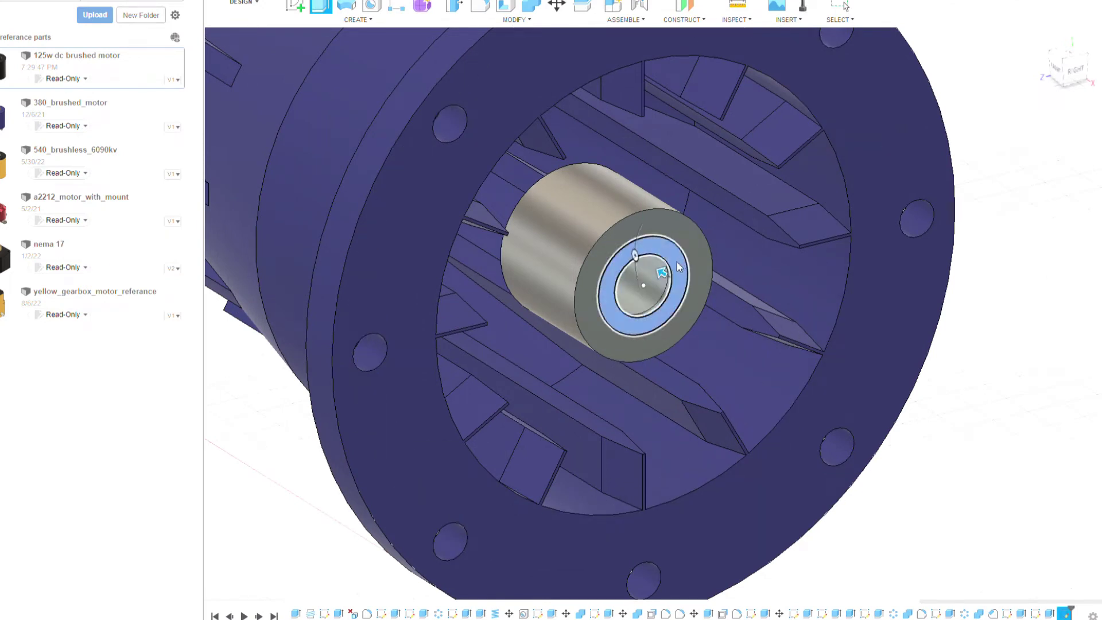
left_click(1071, 70)
scroll(636, 263, "up", 5)
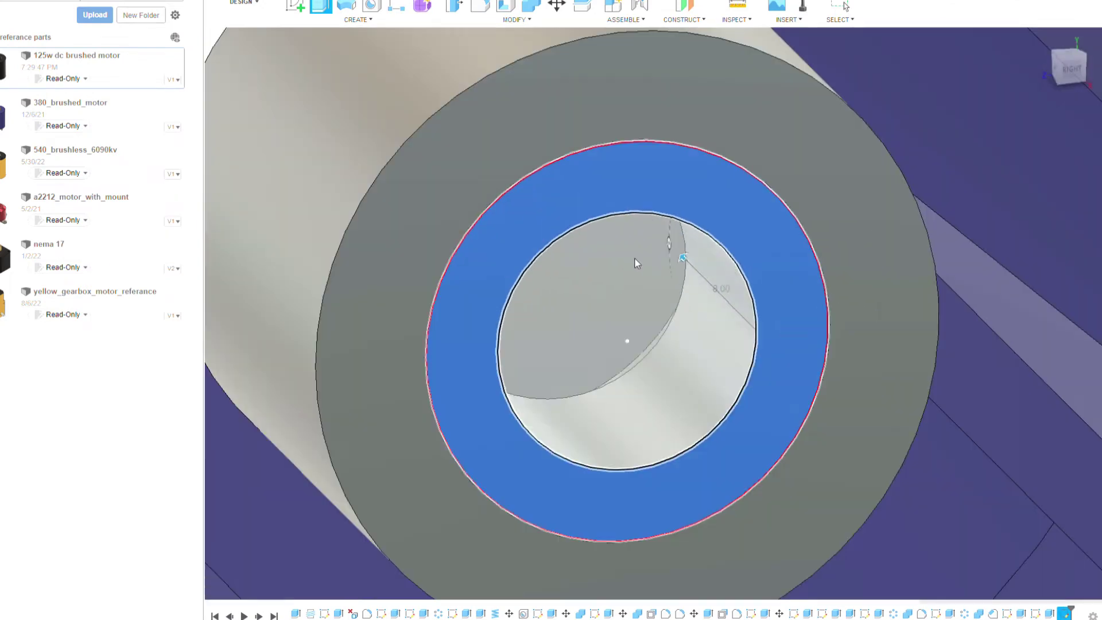
left_click(649, 313)
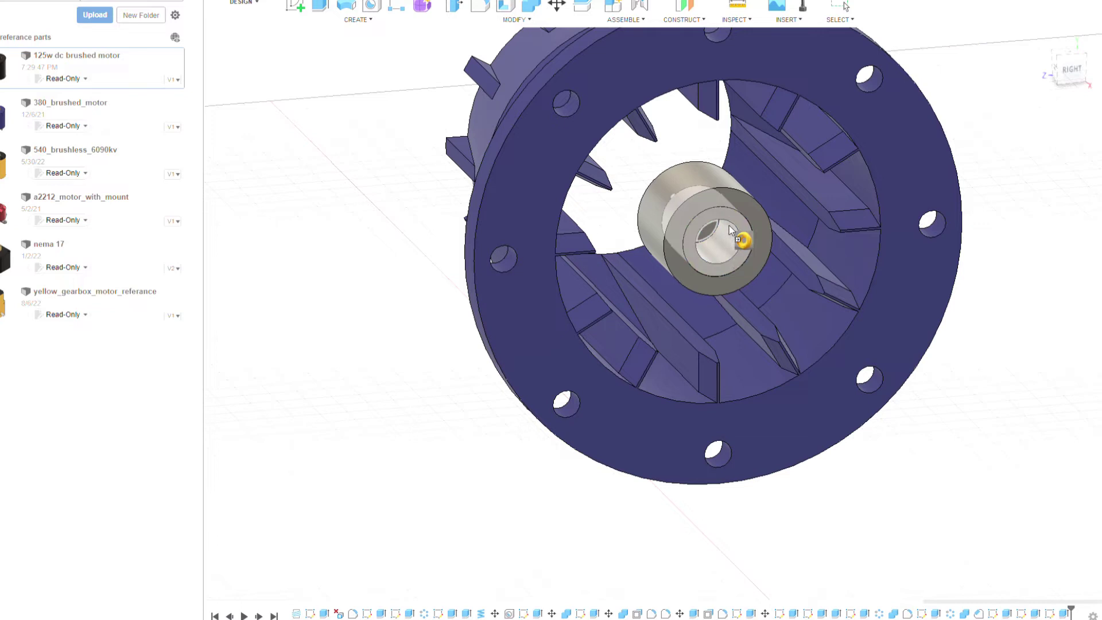
Create a new sketch on the sleeve's end face.
scroll(763, 258, "down", 10)
scroll(763, 257, "up", 5)
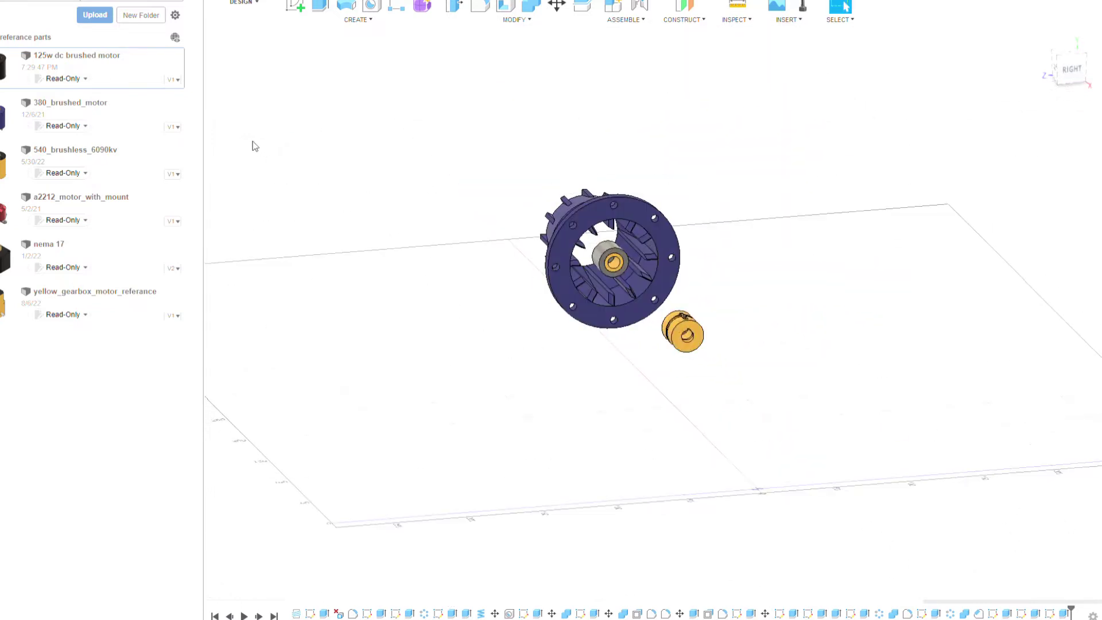
scroll(628, 262, "up", 3)
scroll(628, 262, "up", 4)
left_click(566, 261)
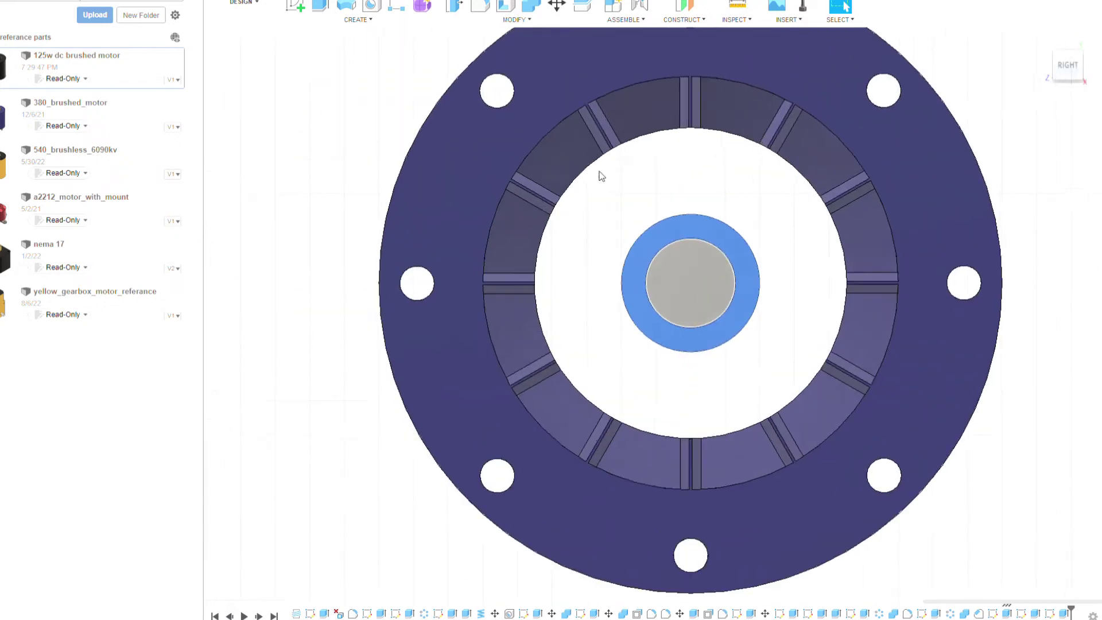
scroll(597, 175, "up", 2)
left_click(304, 12)
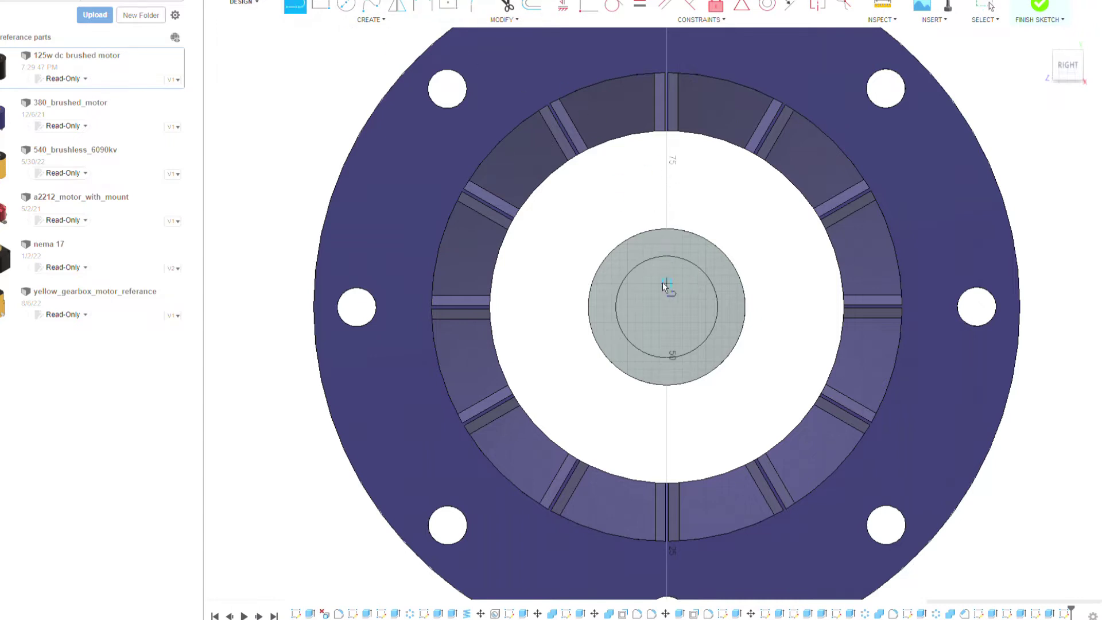
Draw a hub-to-outer-ring line and a 3 mm wide rectangle centred on it.
scroll(669, 68, "up", 3)
left_click(666, 75)
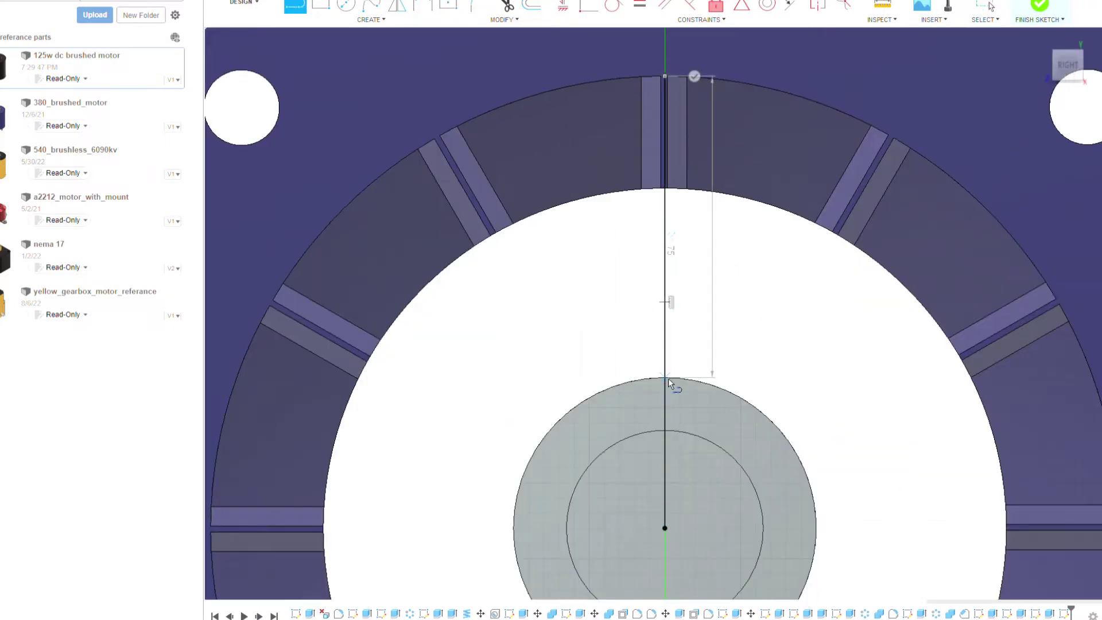
left_click(664, 226)
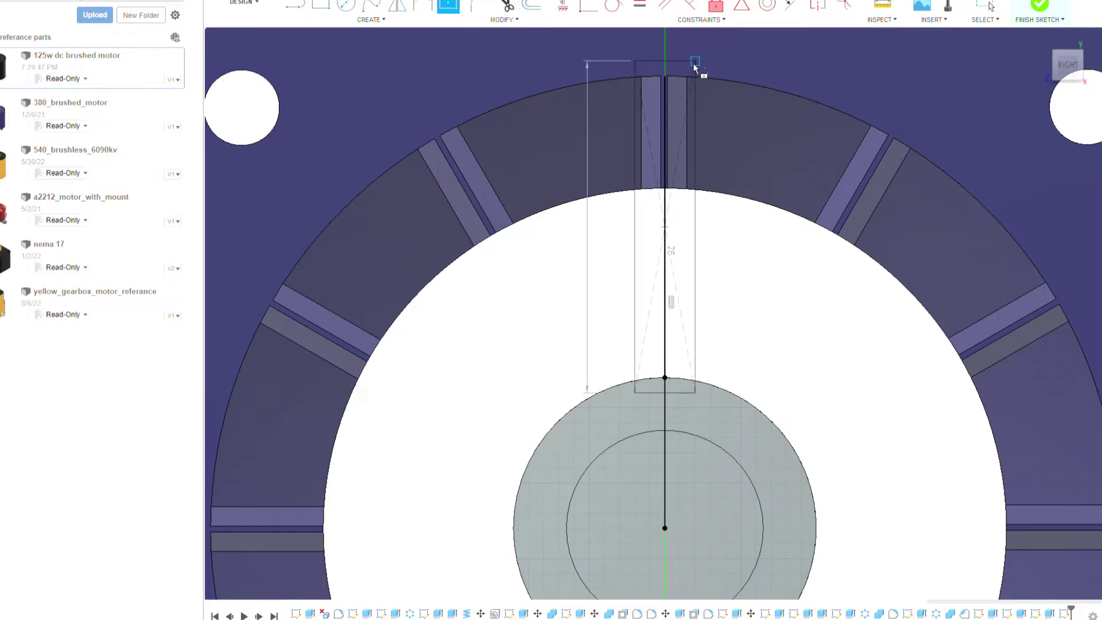
scroll(694, 68, "down", 4)
scroll(683, 148, "down", 2)
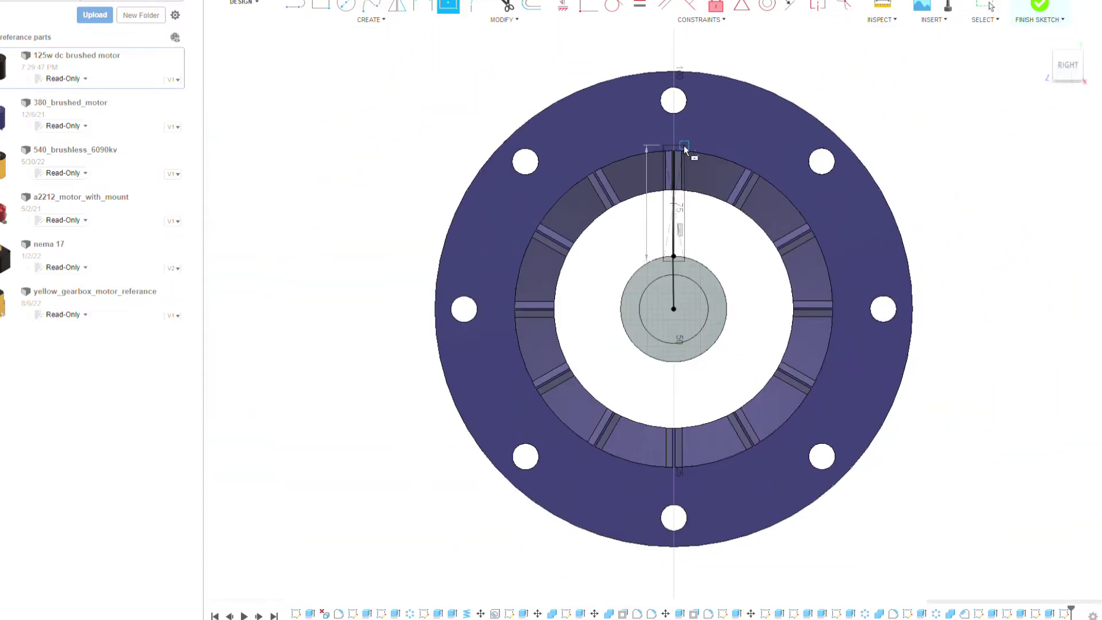
left_click(683, 146)
scroll(683, 146, "up", 3)
scroll(694, 146, "down", 2)
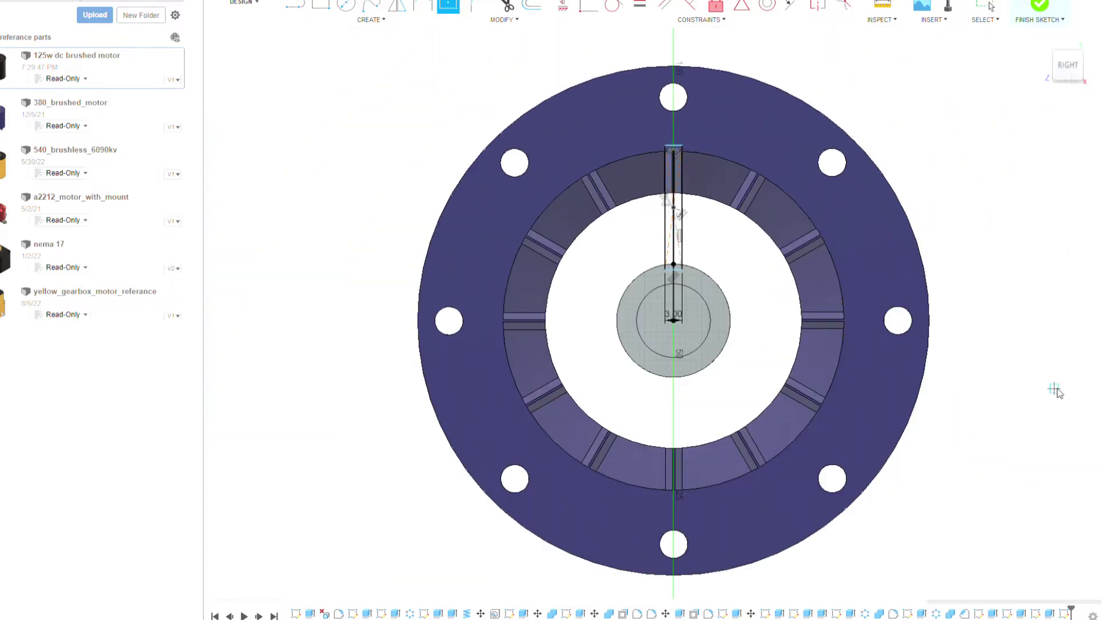
Extrude the rectangle profile into a spoke rib.
middle_click_drag(1056, 392, 615, 195, "shift")
scroll(615, 195, "up", 3)
scroll(615, 195, "down", 2)
left_click(631, 214)
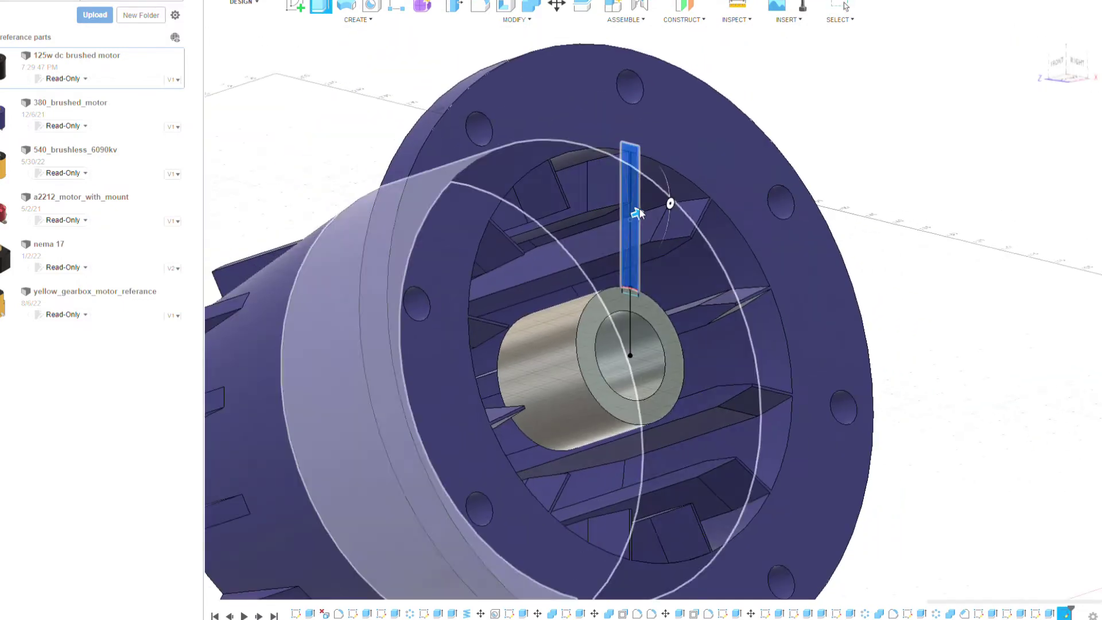
left_click_drag(637, 213, 592, 238)
key("Return")
Circular-pattern the rib around the hub to make 4 spokes.
scroll(1001, 258, "down", 2)
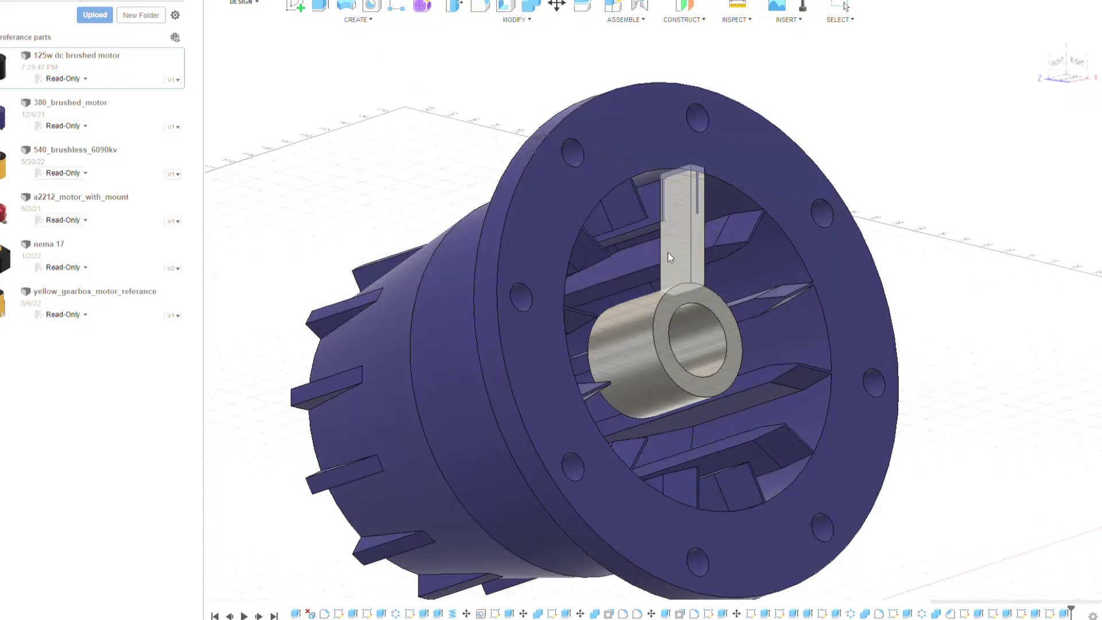
left_click(667, 252)
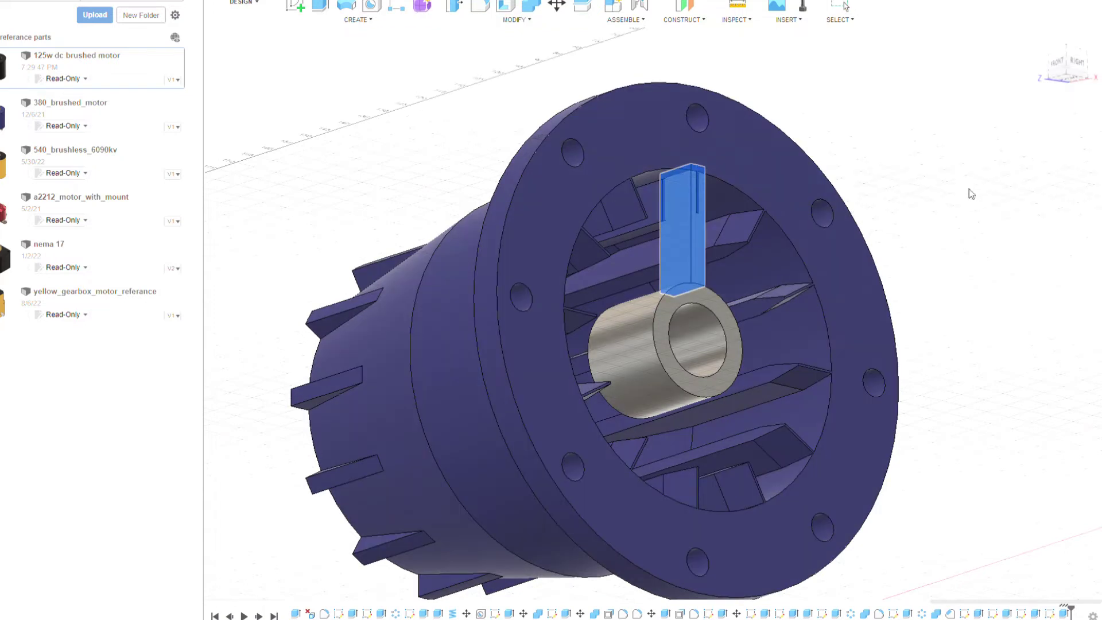
left_click(714, 321)
left_click(1077, 62)
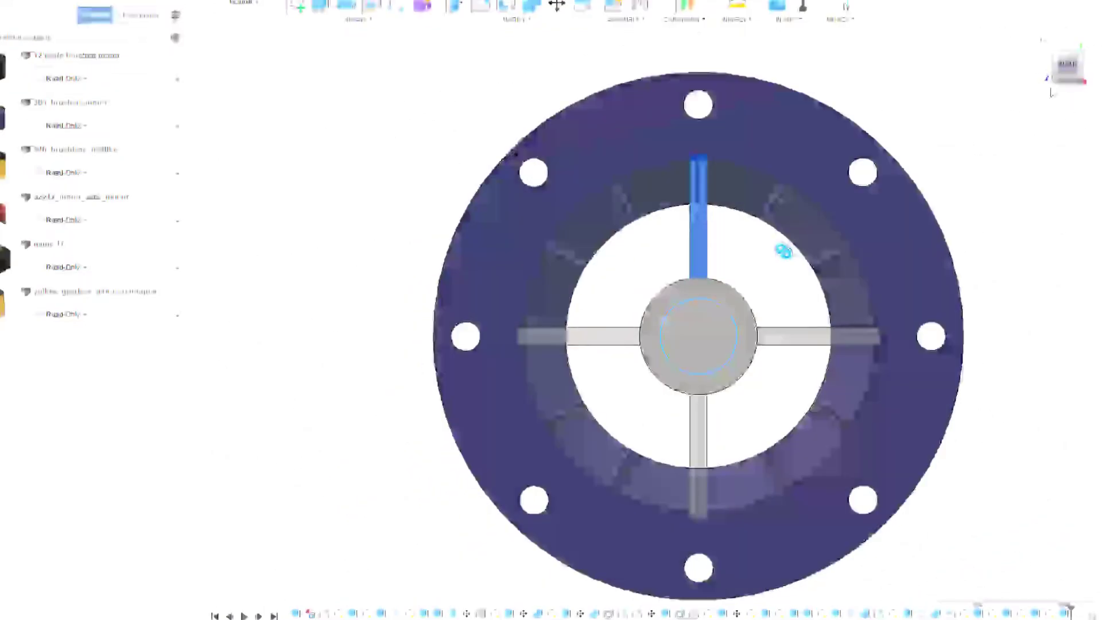
key("Return")
middle_click_drag(1041, 232, 886, 257, "shift")
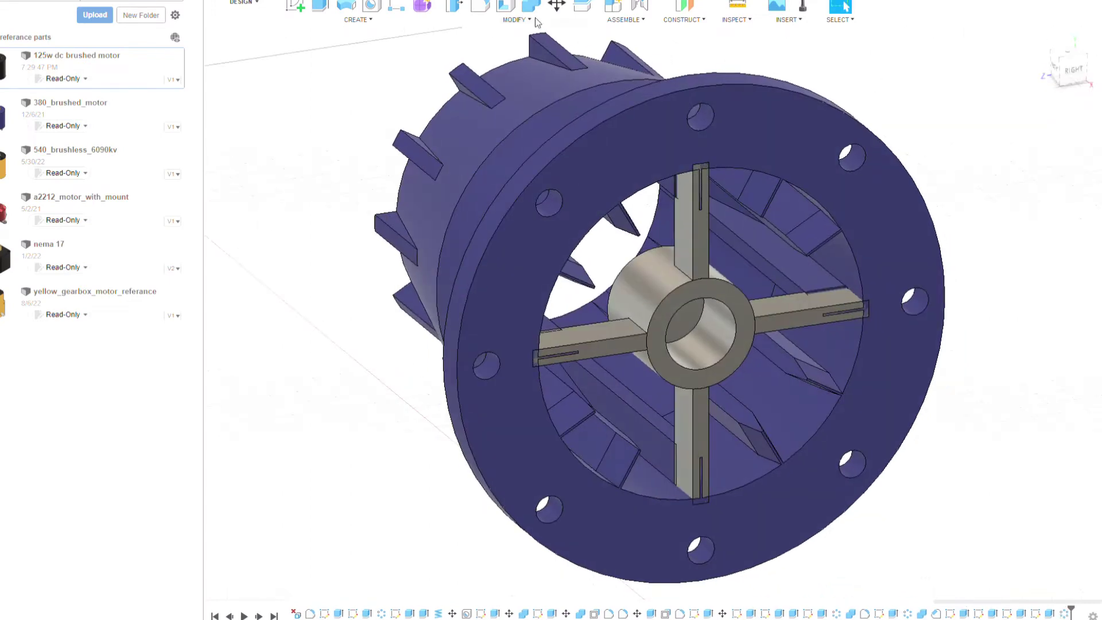
key("Return")
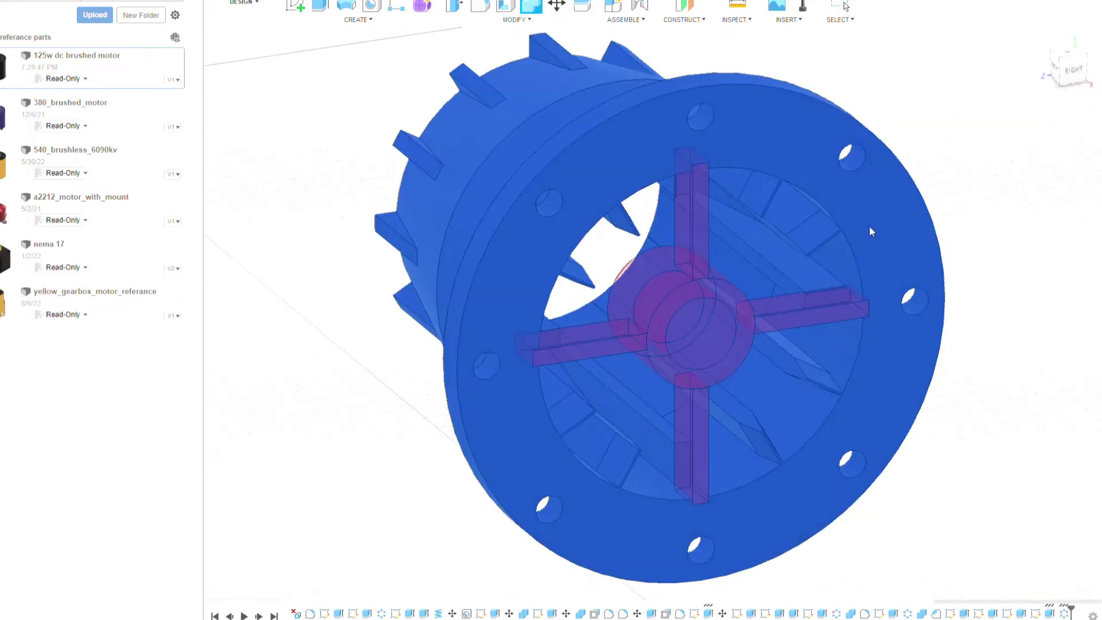
Fillet the long spoke edges where they meet the hub, then review the whole housing.
scroll(772, 339, "up", 3)
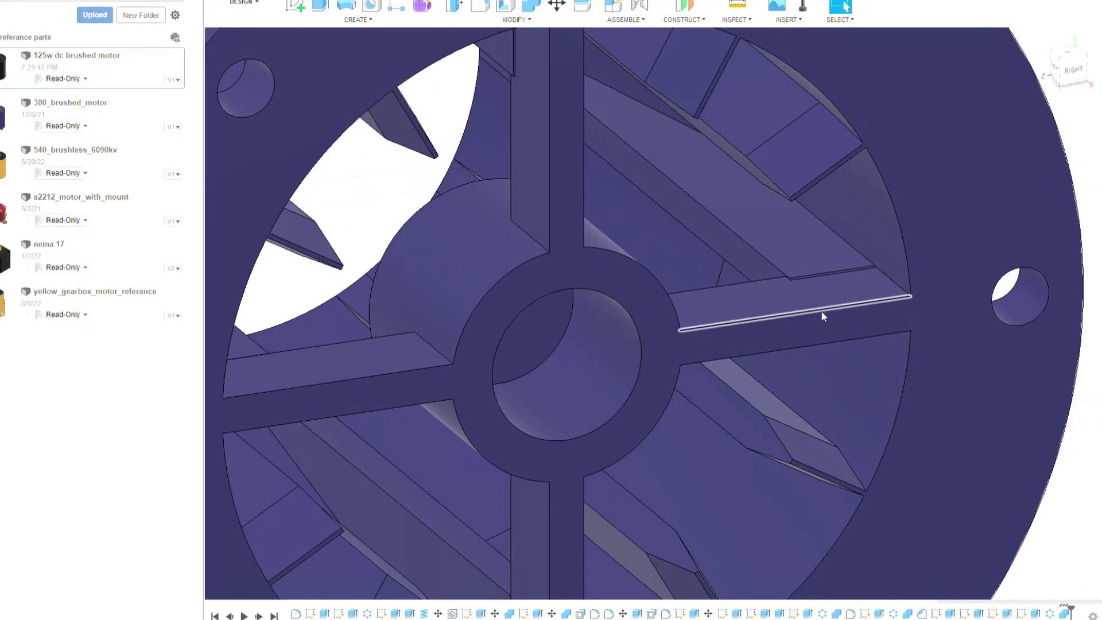
key("f")
left_click(728, 167)
left_click(700, 173)
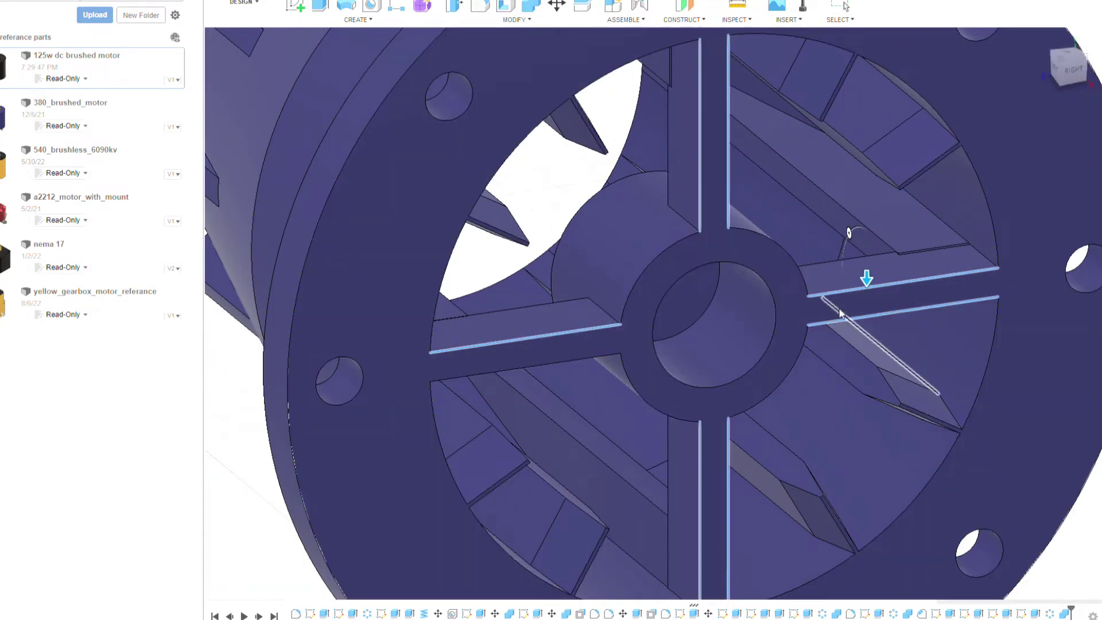
scroll(701, 258, "up", 2)
scroll(706, 287, "up", 2)
scroll(695, 294, "up", 2)
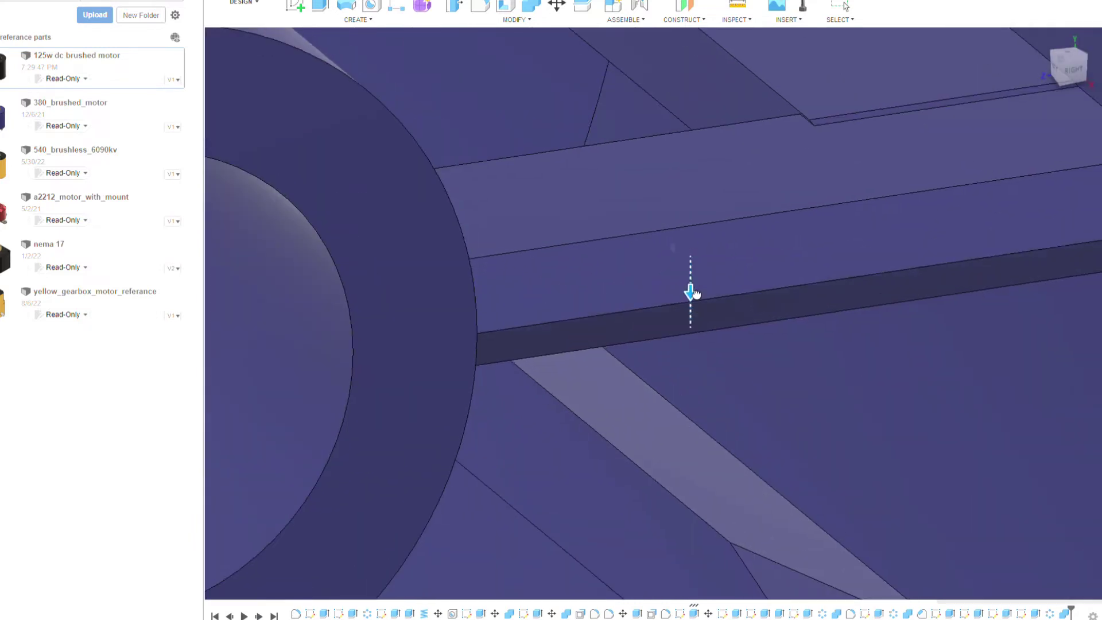
scroll(693, 292, "down", 3)
scroll(1030, 298, "down", 2)
mouse_move(1030, 298)
middle_mouse_down("shift")
mouse_move(991, 156)
mouse_move(671, 253)
middle_mouse_up("shift")
Extrude the central hub face further outward from the housing.
left_click(666, 263)
left_click(1068, 65)
key("e")
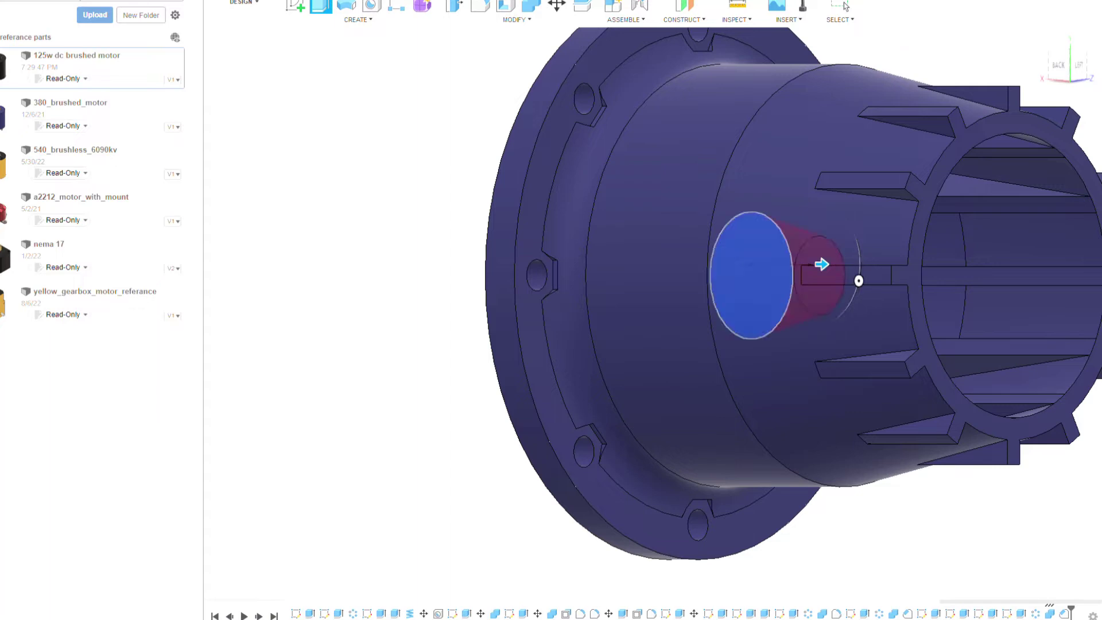
middle_click_drag(946, 235, 1081, 289, "shift")
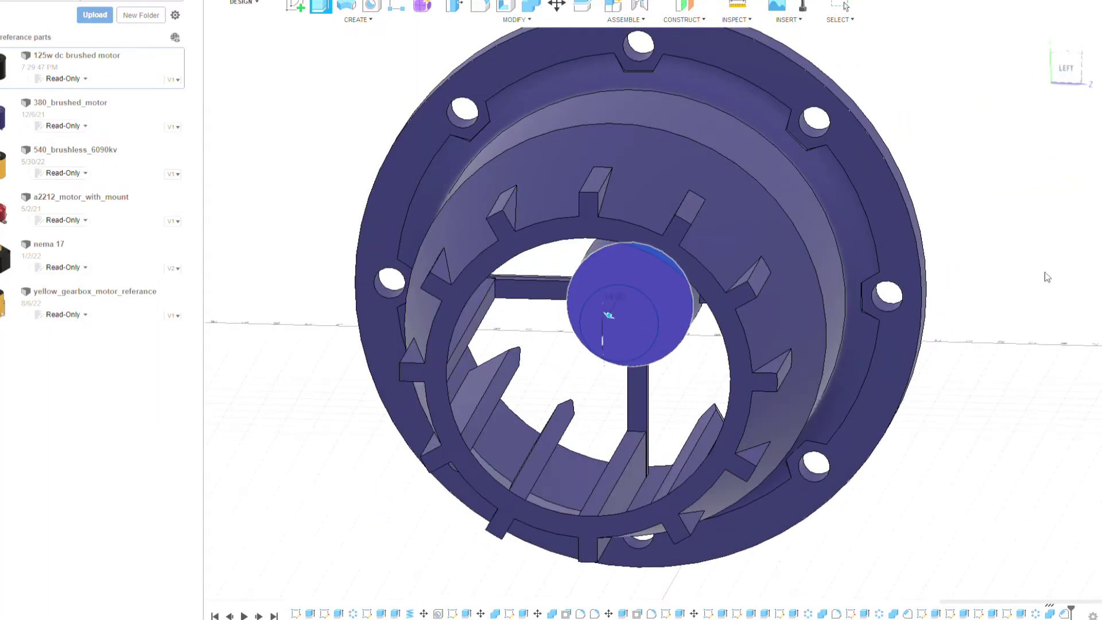
scroll(1045, 277, "up", 3)
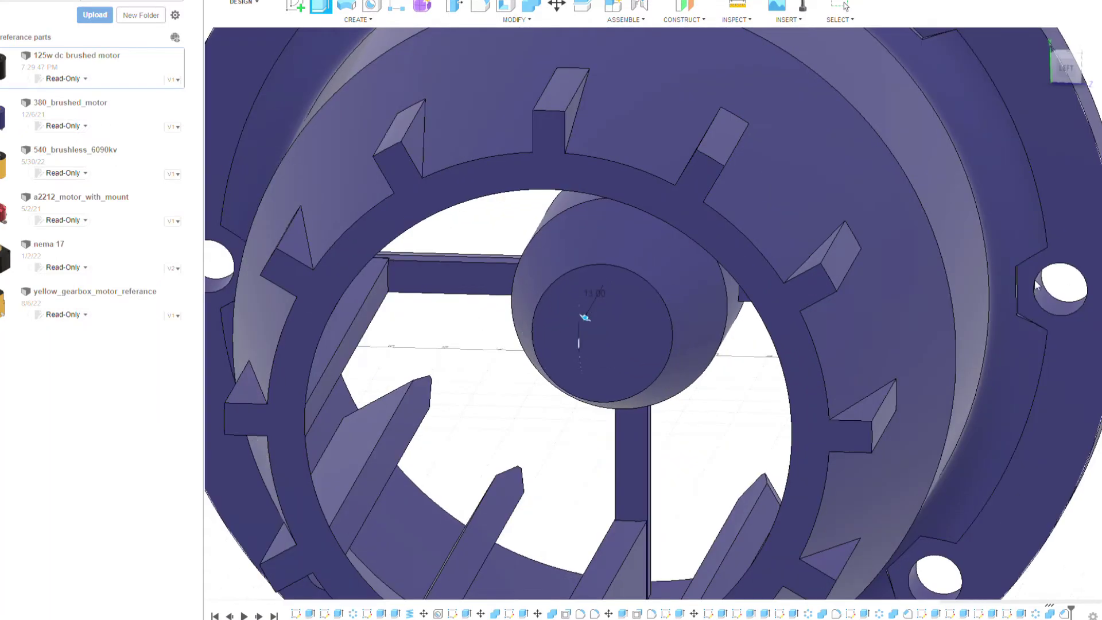
scroll(1036, 285, "down", 3)
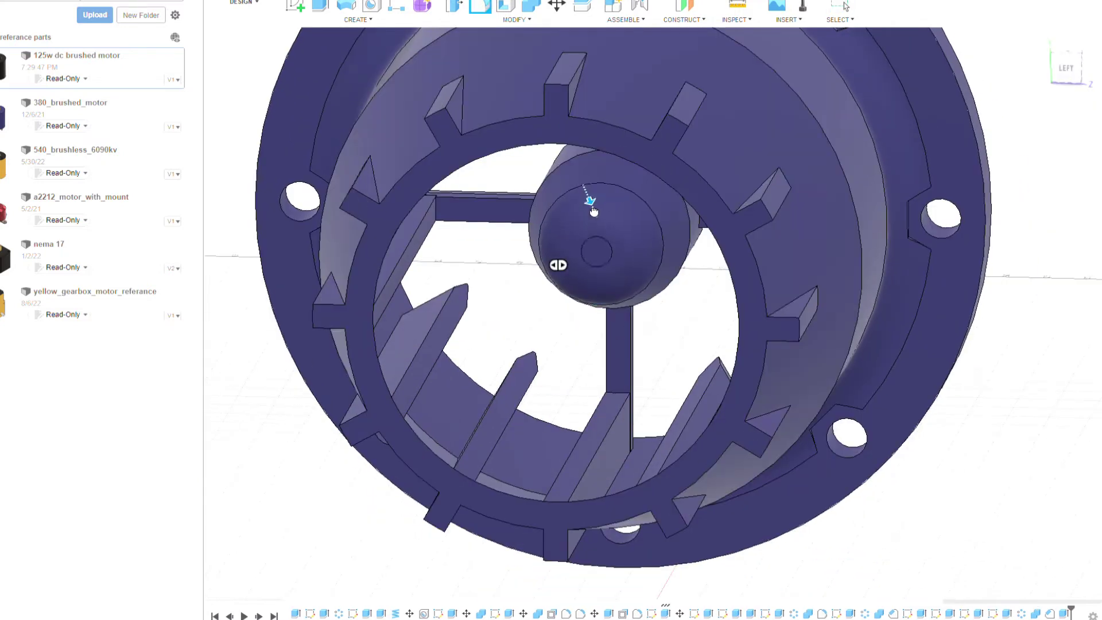
left_click_drag(590, 202, 584, 163)
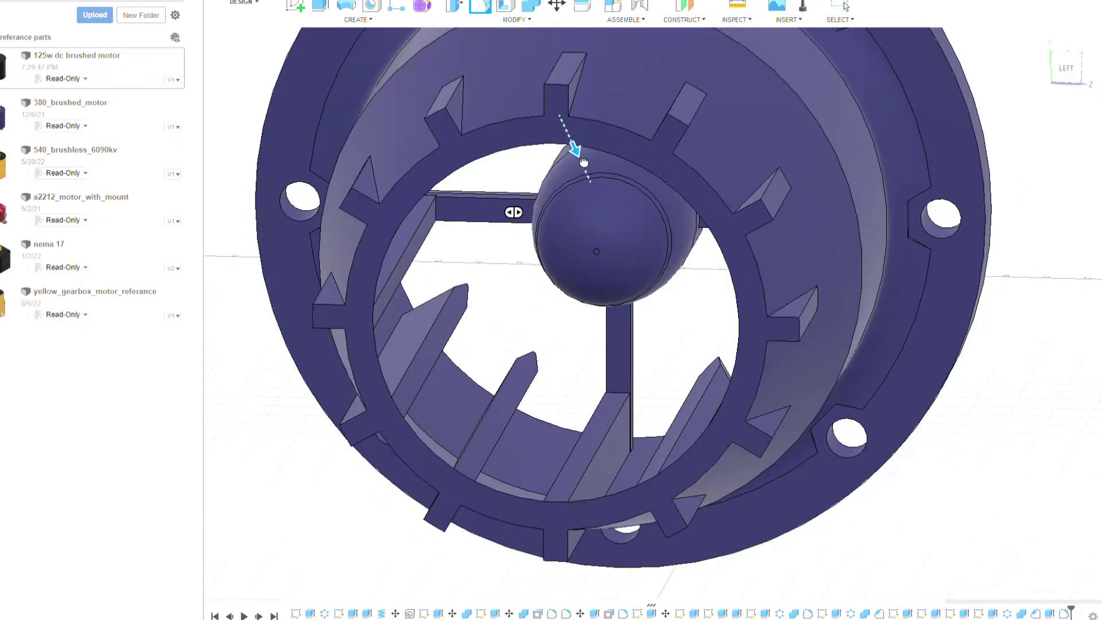
middle_click_drag(1029, 315, 844, 233, "shift")
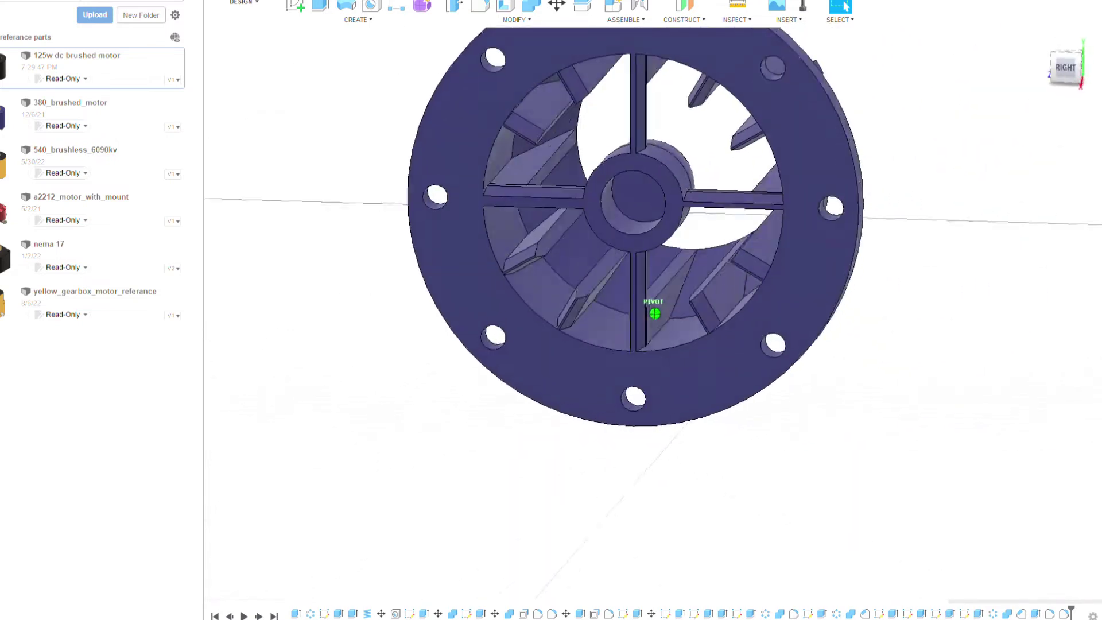
left_click(1077, 77)
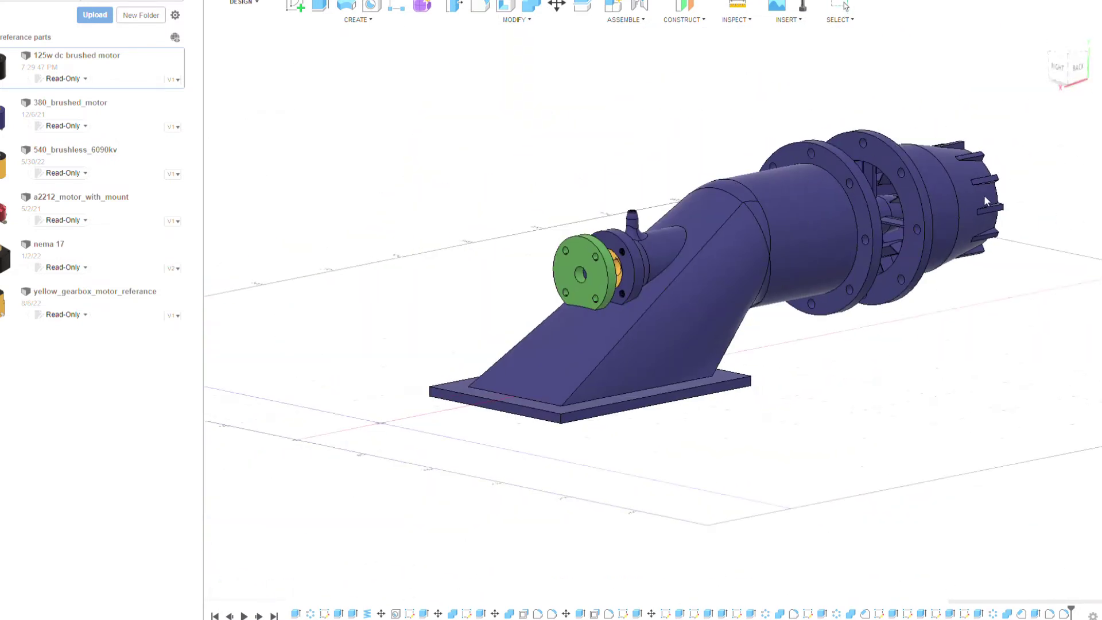
Begin extruding the rear flange ring face.
middle_click_drag(655, 313, 701, 205, "shift")
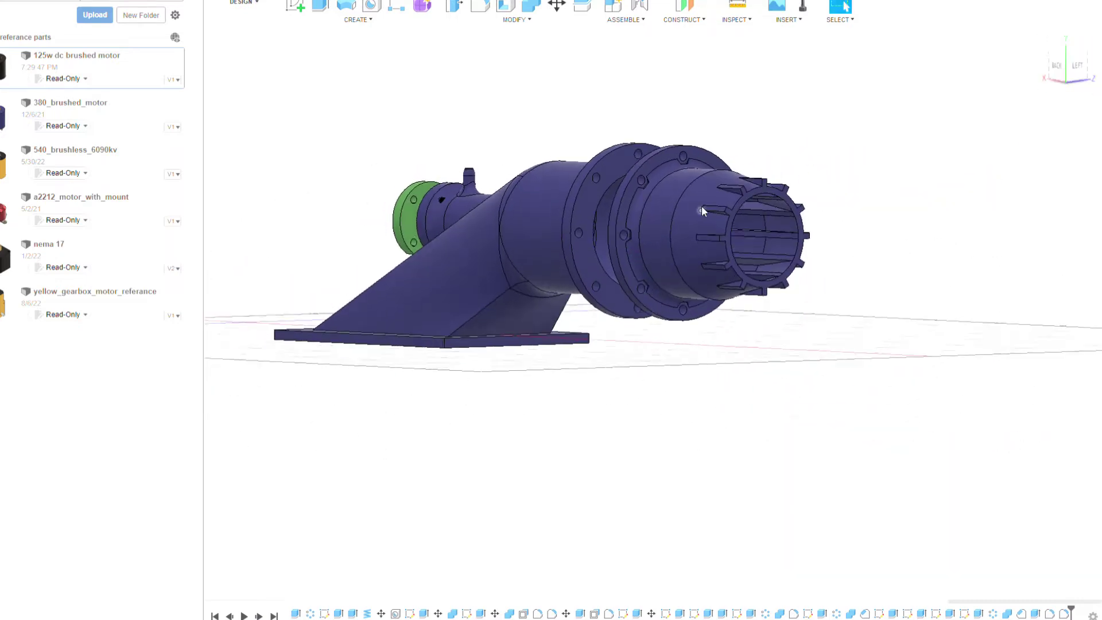
scroll(570, 177, "up", 5)
scroll(683, 141, "down", 5)
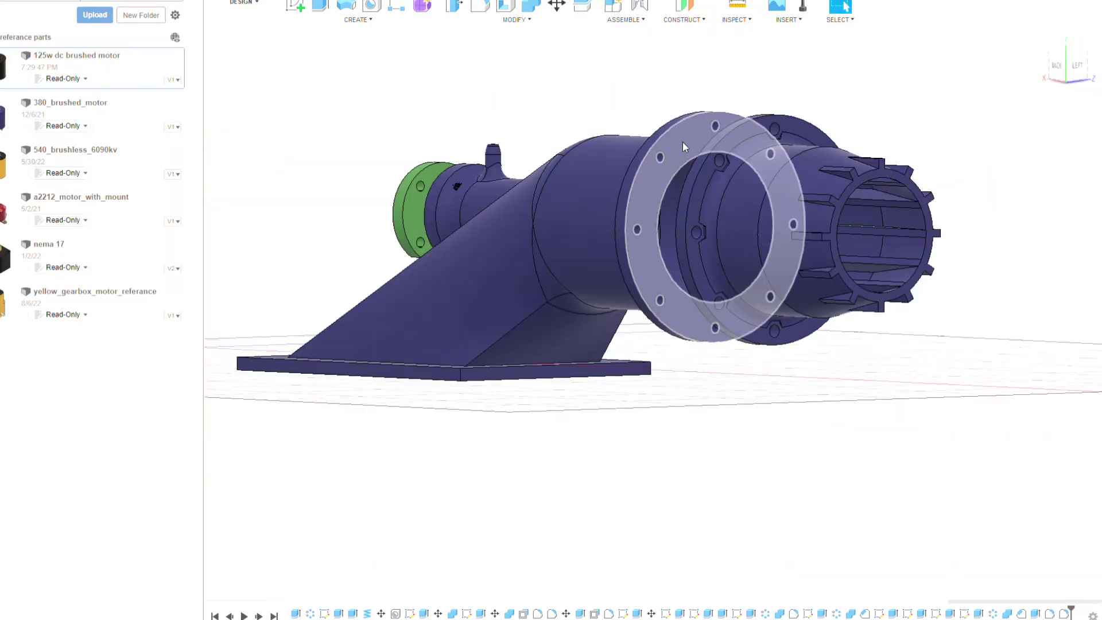
left_click(684, 139)
key("e")
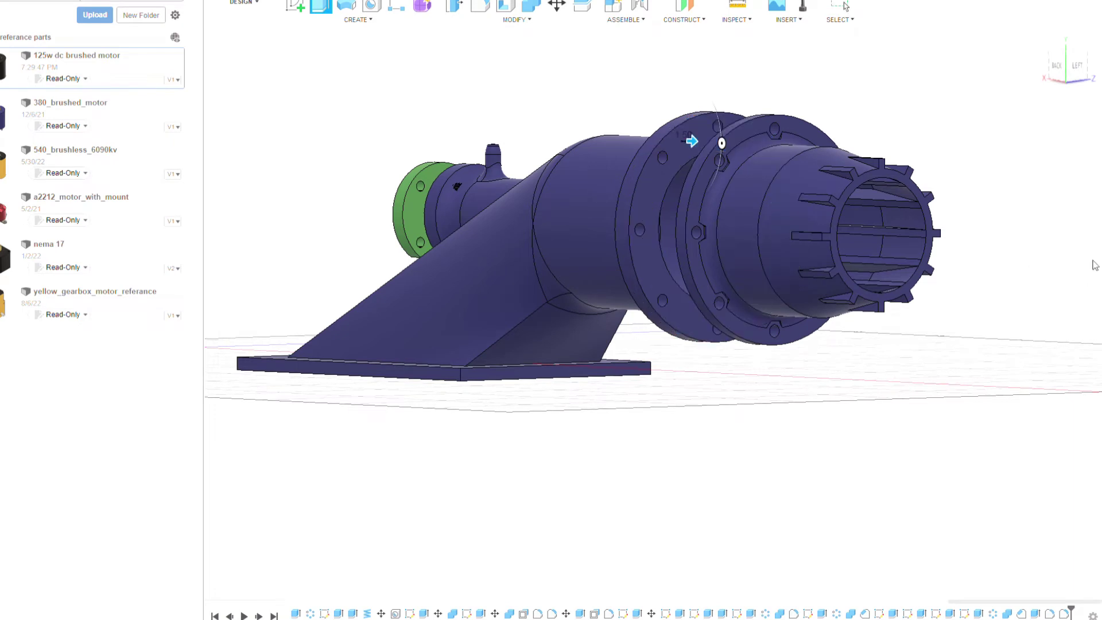
Finish the ring extrusion and slide the new ring along the axis between the flanges.
key("Escape")
middle_click_drag(1014, 129, 738, 187, "shift")
left_click(360, 22)
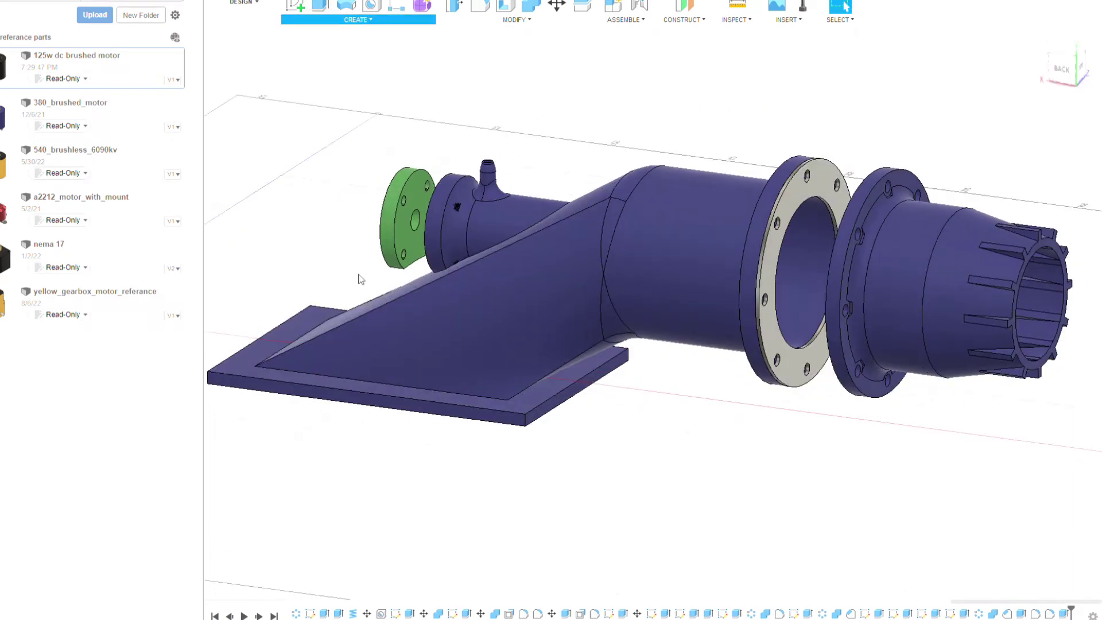
left_click(843, 235)
key("m")
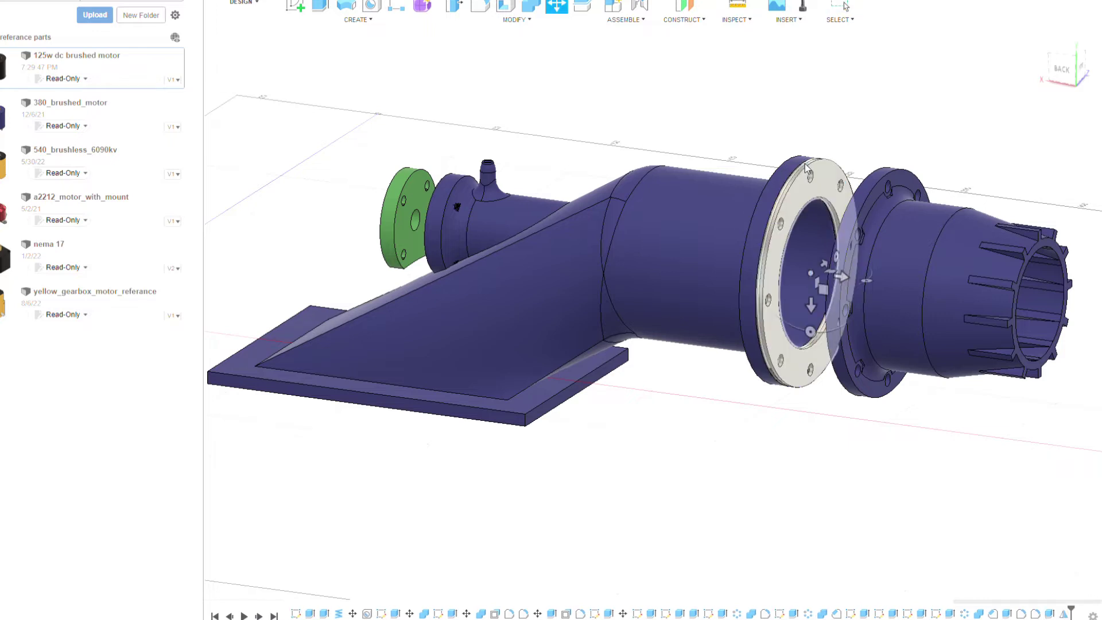
left_click_drag(844, 183, 898, 184)
left_click(1053, 85)
scroll(735, 134, "up", 5)
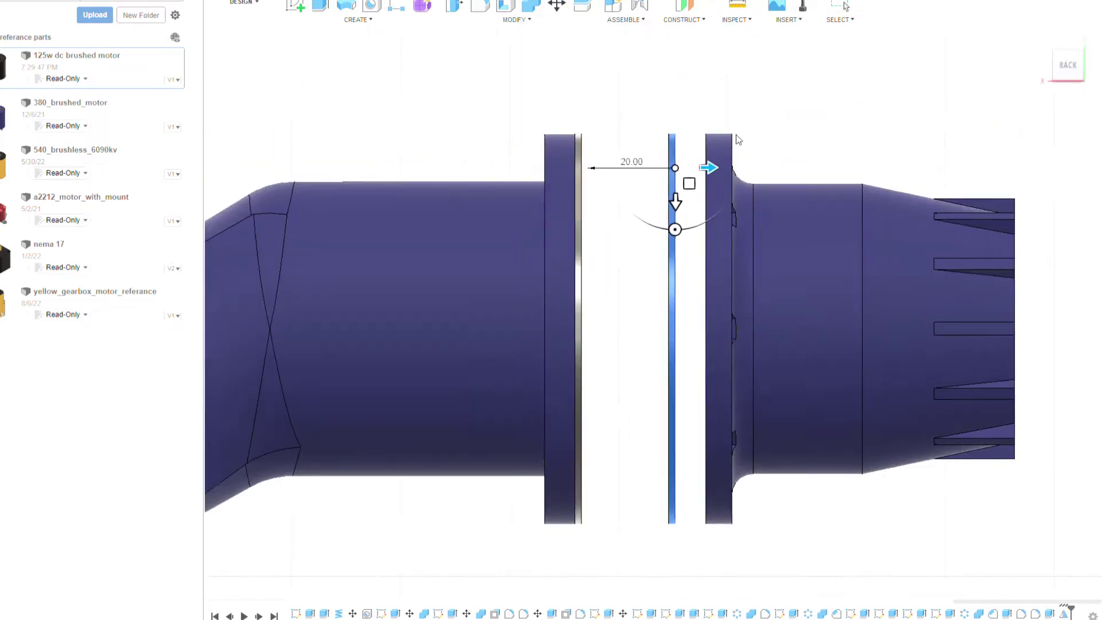
key("Return")
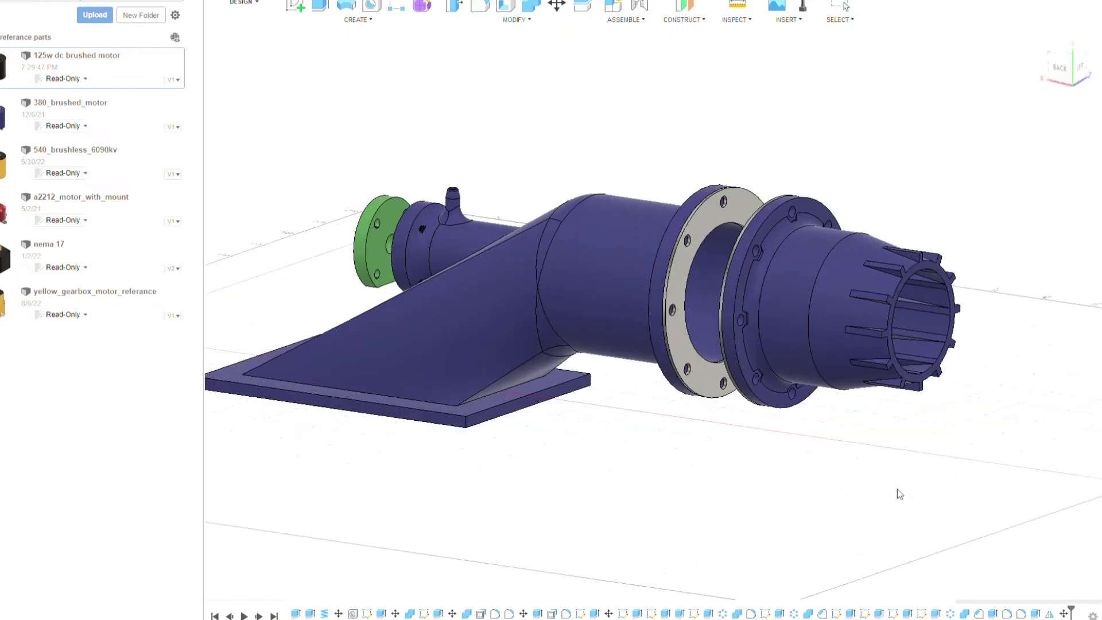
Start moving the green flange, then abandon the move.
middle_click_drag(914, 434, 929, 408, "shift")
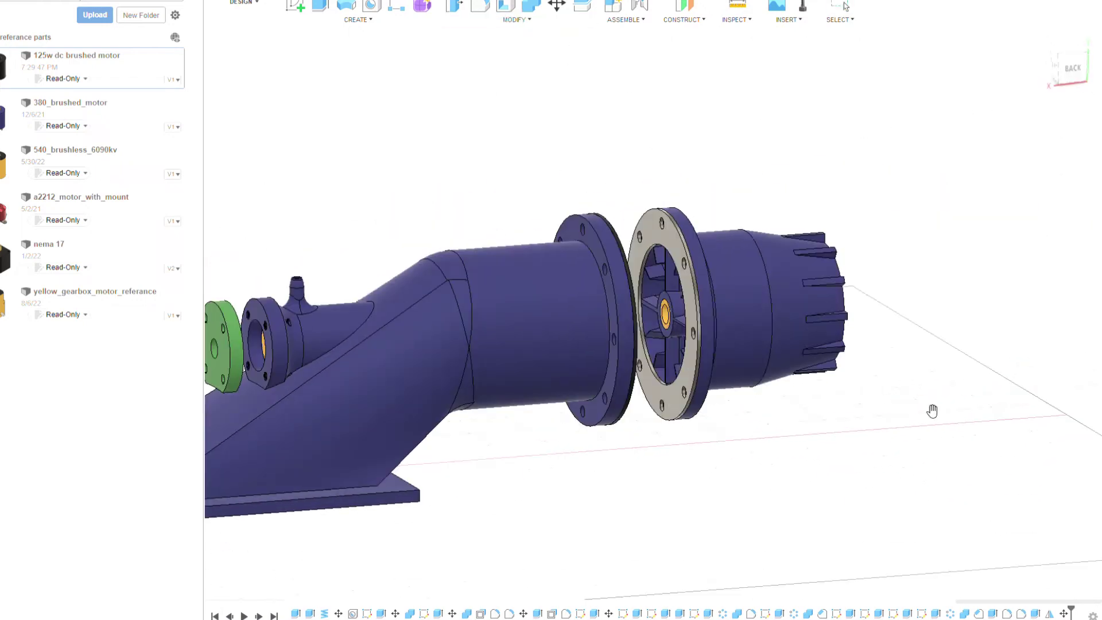
mouse_move(675, 246)
middle_mouse_down("shift")
mouse_move(693, 376)
mouse_move(1056, 526)
middle_mouse_up("shift")
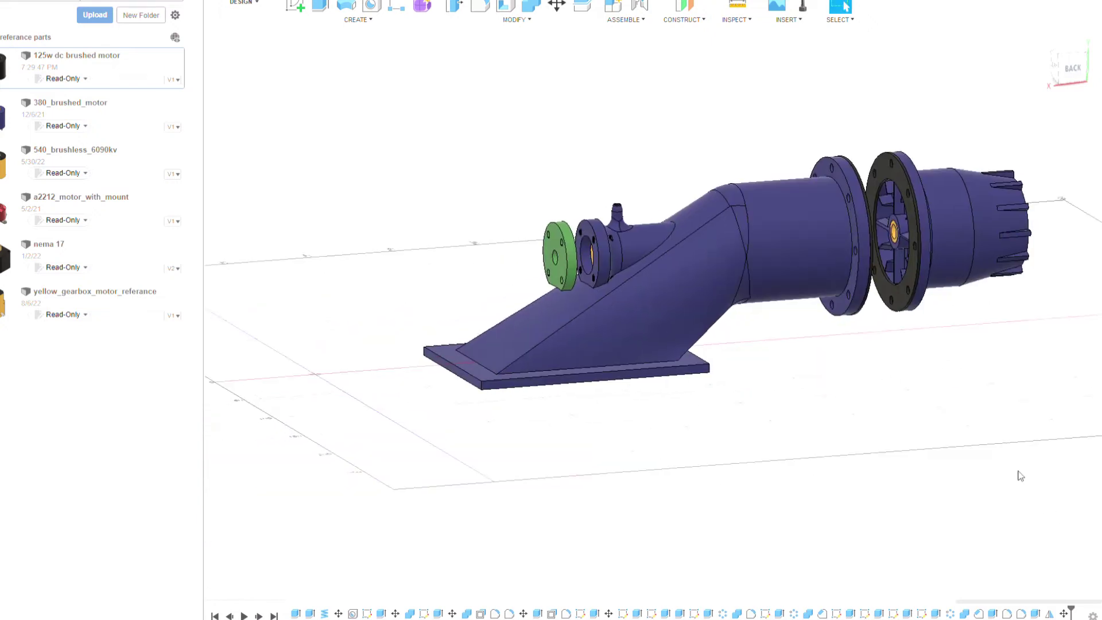
key("m")
left_click(560, 255)
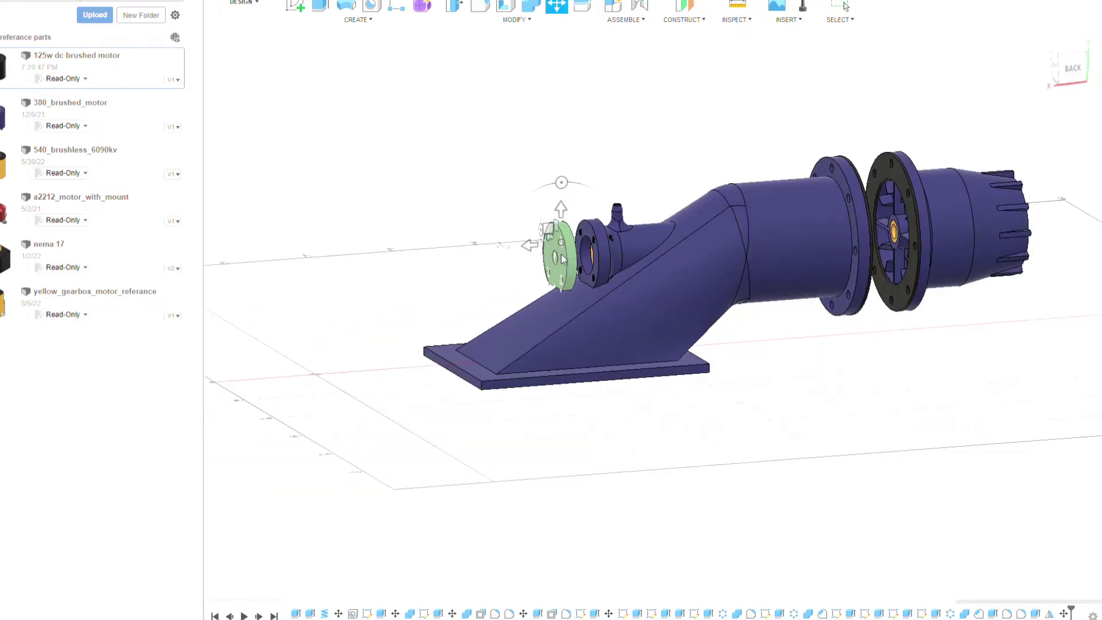
scroll(622, 237, "up", 10)
middle_click_drag(621, 237, 557, 226, "shift")
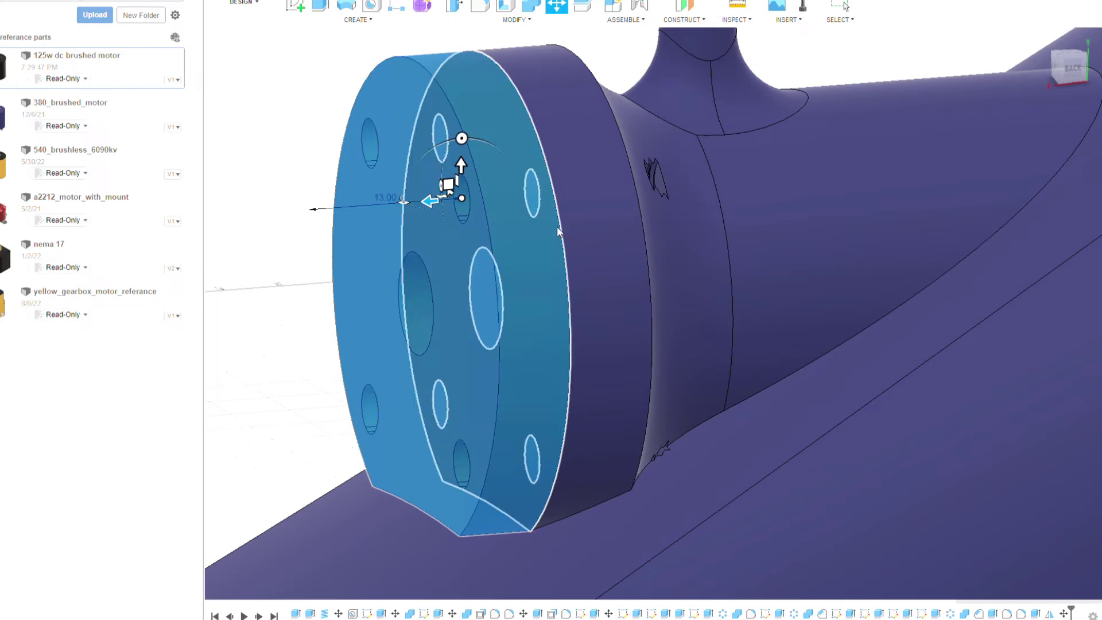
scroll(557, 226, "down", 10)
key("Escape")
Insert the brushed DC motor from the Data panel and slide it in line behind the green flange.
middle_click_drag(654, 310, 882, 144, "shift")
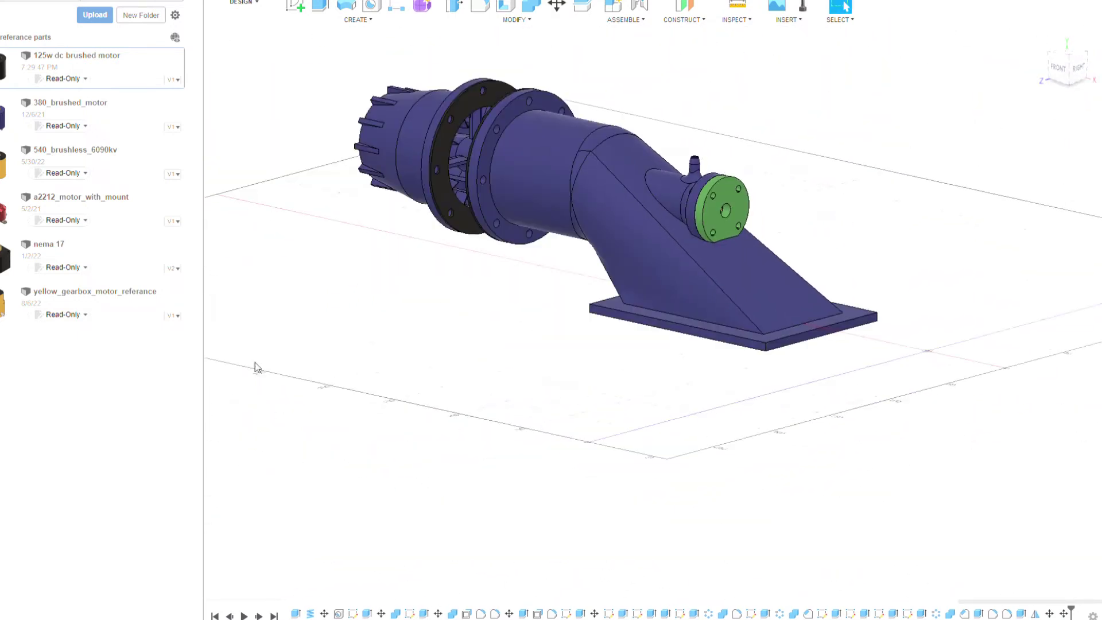
middle_click_drag(255, 364, 654, 310, "shift")
scroll(854, 175, "up", 5)
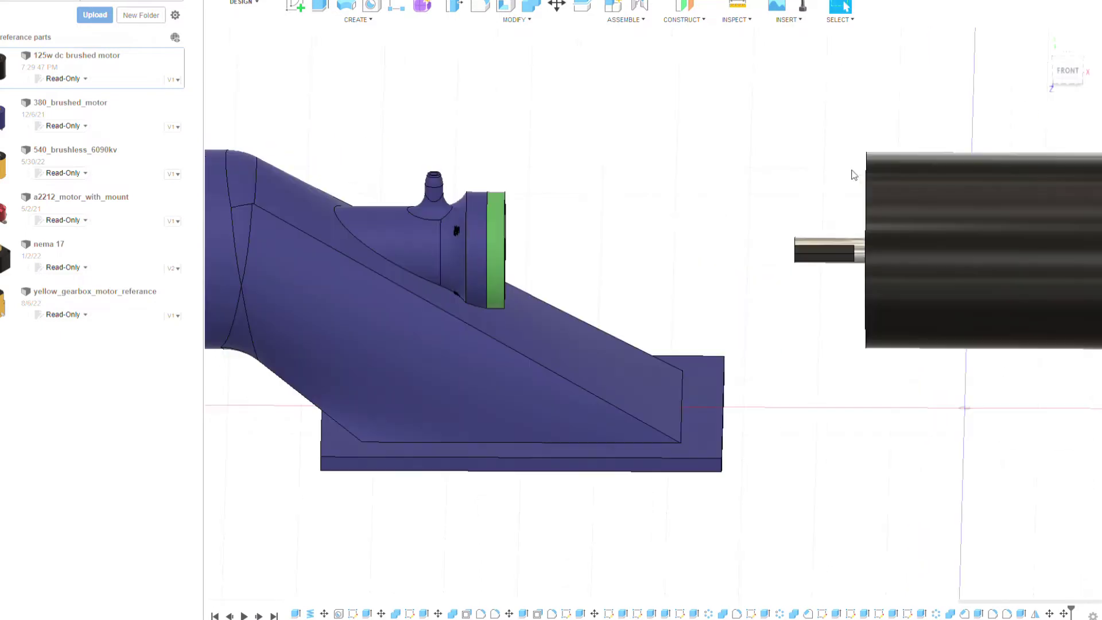
left_click(550, 7)
middle_click_drag(746, 275, 617, 290)
left_click_drag(919, 283, 792, 289)
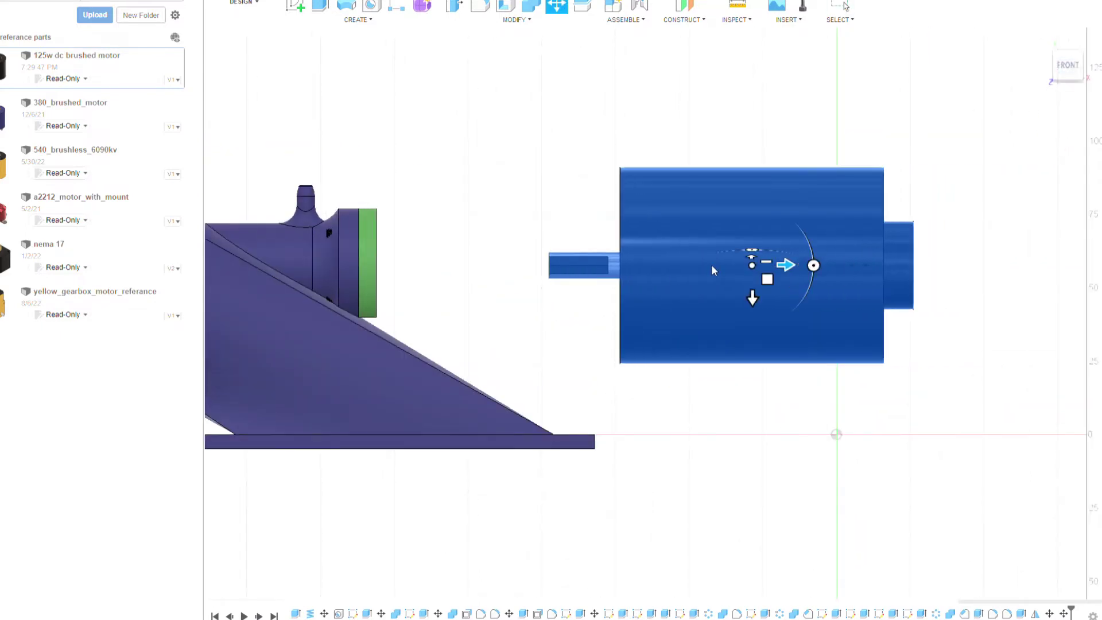
scroll(713, 270, "down", 3)
key("Return")
middle_click_drag(654, 314, 1074, 94, "shift")
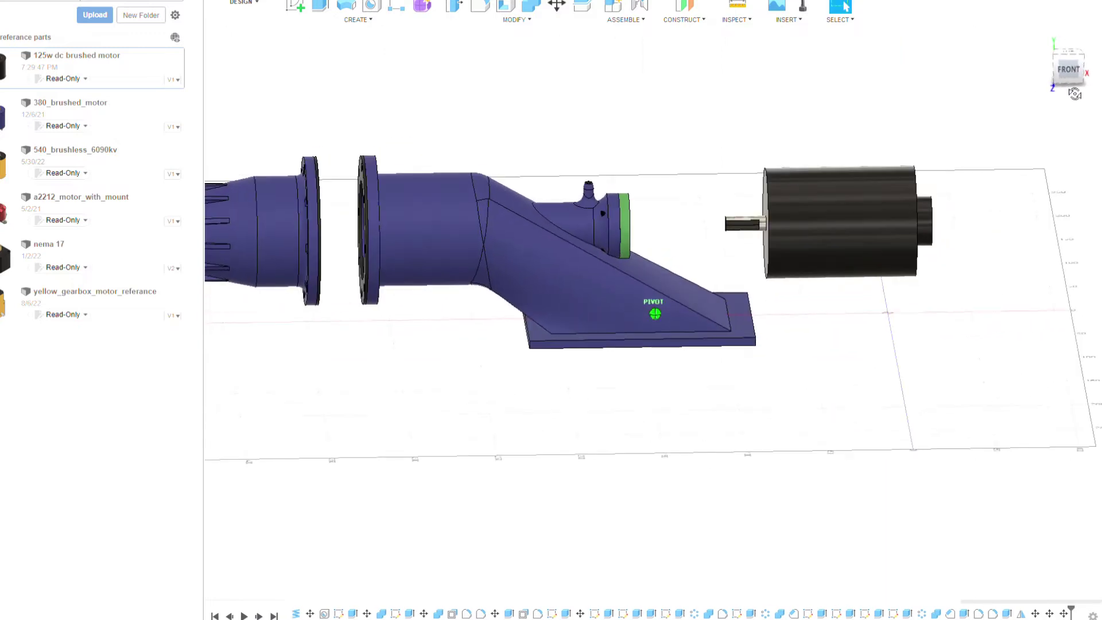
scroll(743, 315, "up", 3)
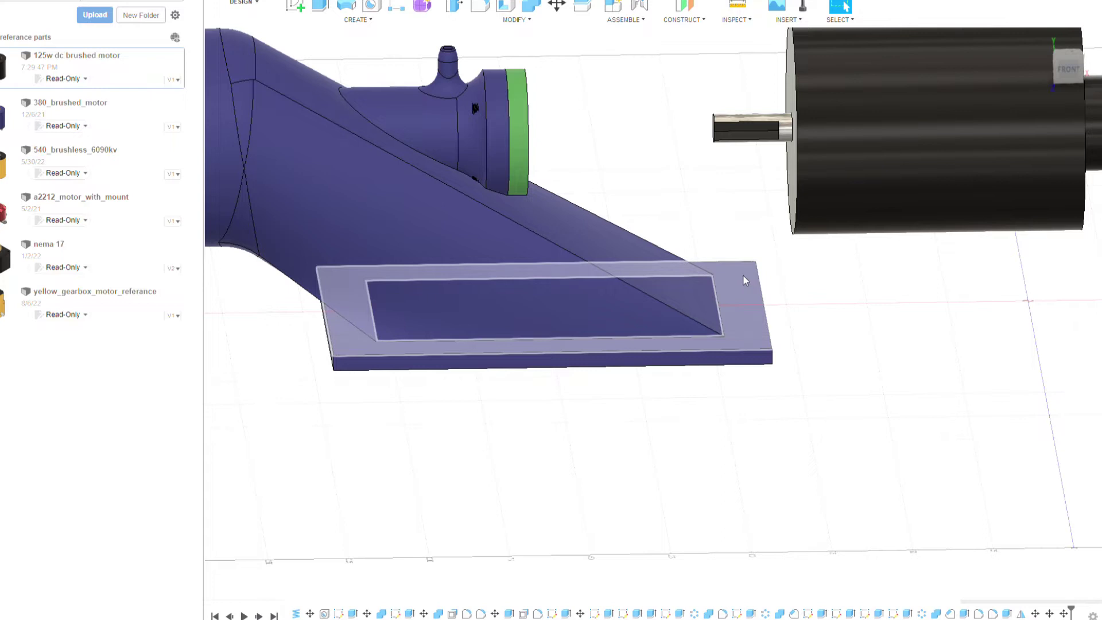
scroll(745, 280, "down", 3)
middle_click_drag(744, 280, 711, 305, "shift")
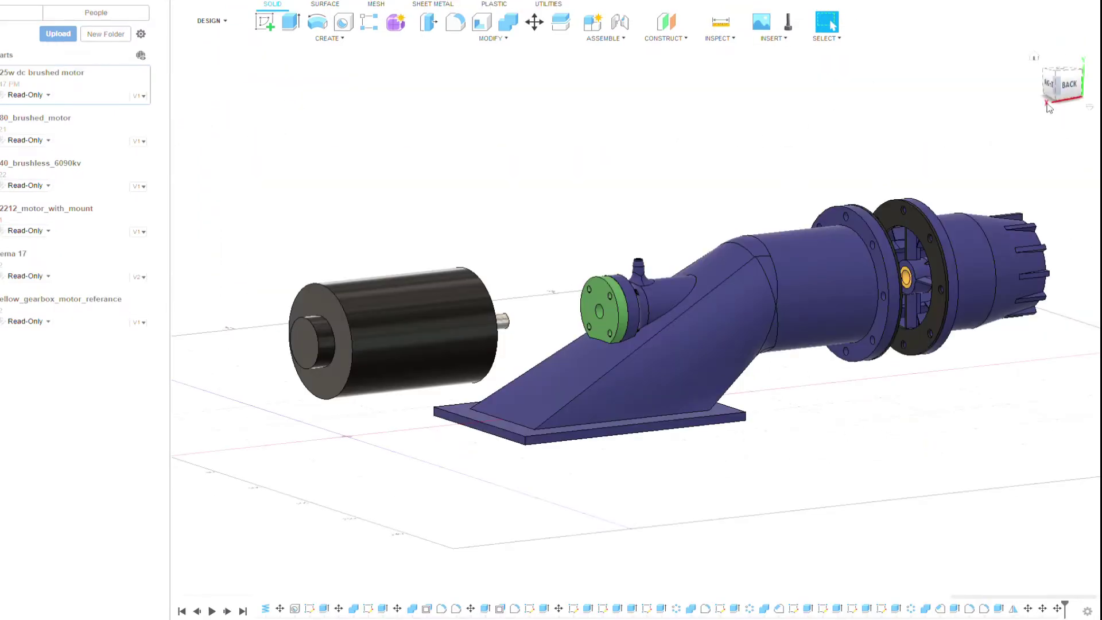
Move the finned housing out to the right.
left_click(1079, 89)
scroll(700, 149, "up", 3)
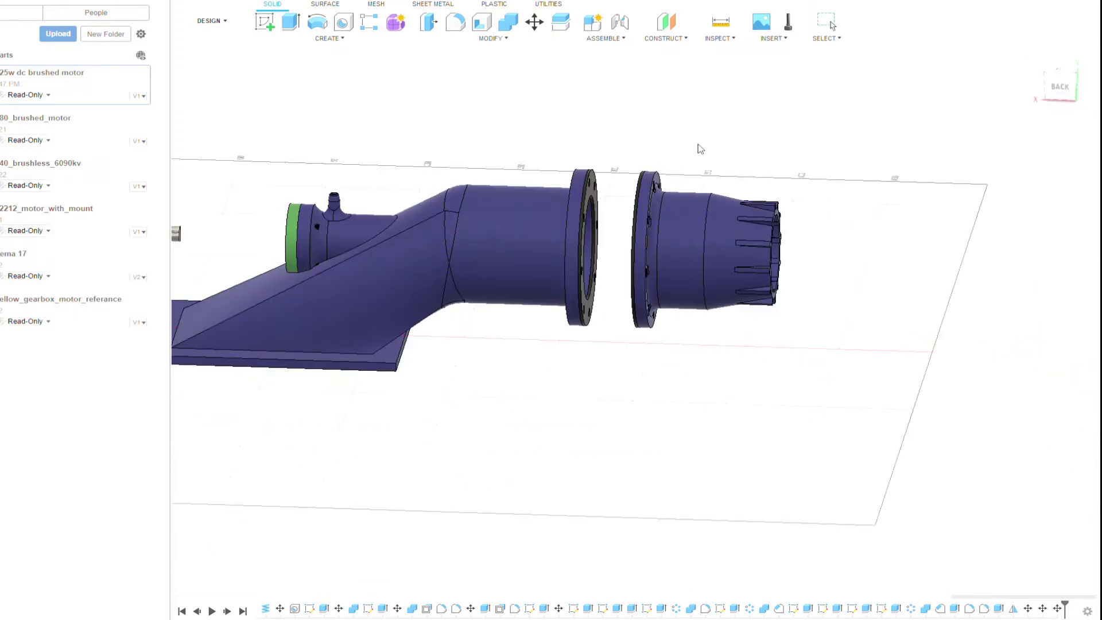
left_click(705, 252)
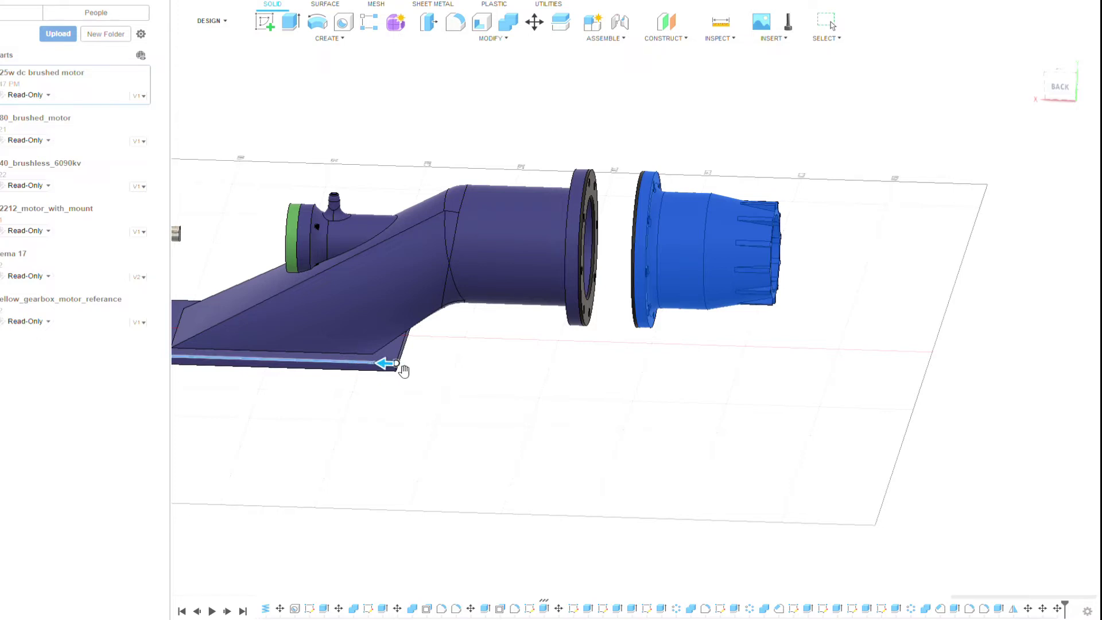
left_click(402, 368)
key("Escape")
key("m")
left_click(803, 253)
left_click_drag(803, 282, 932, 281)
key("Return")
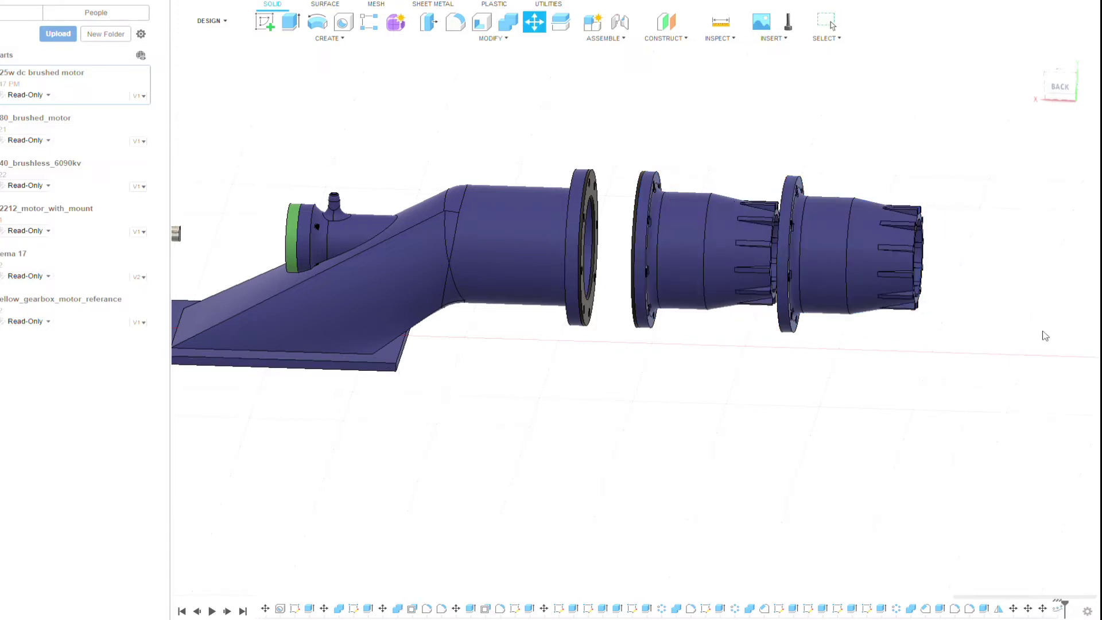
Sketch two concentric circles in the top view beside the nozzle.
left_click(1060, 81)
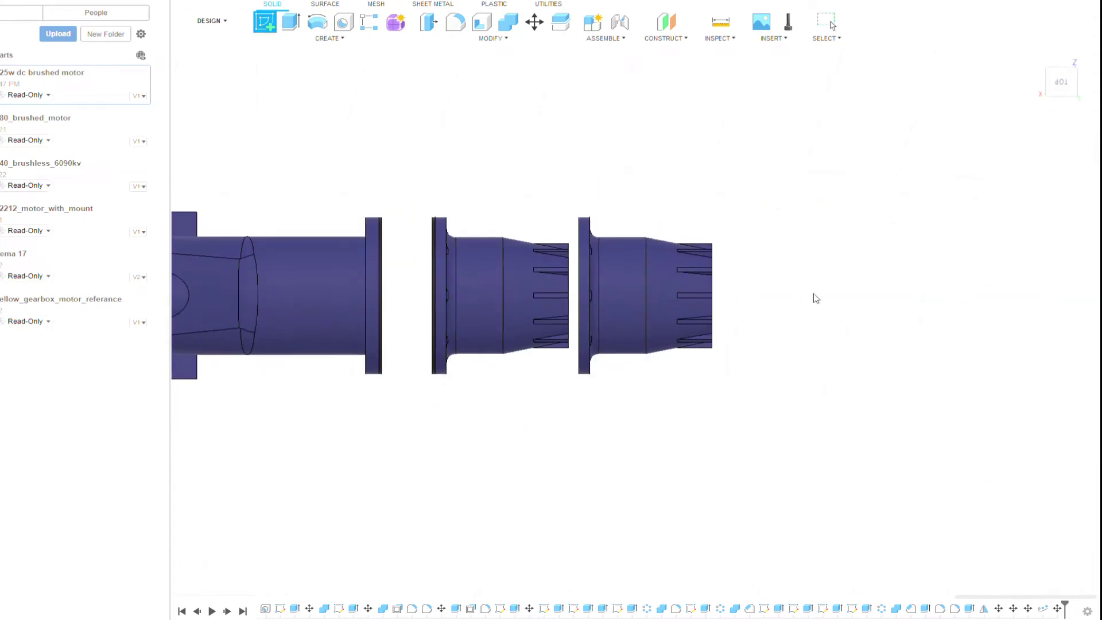
left_click(814, 297)
scroll(568, 309, "up", 5)
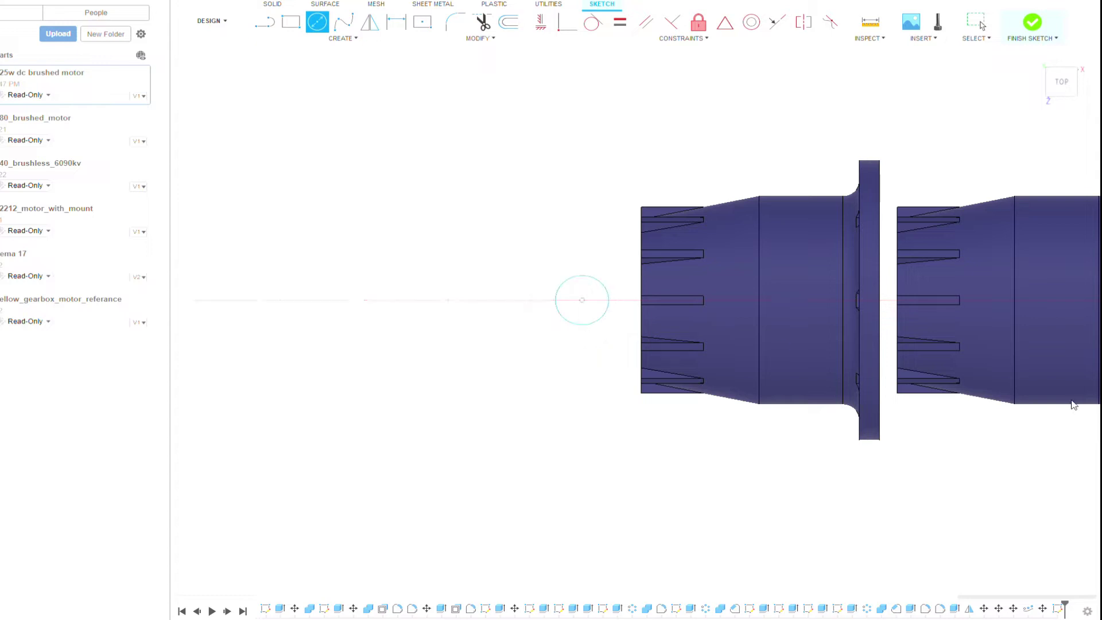
scroll(420, 335, "down", 5)
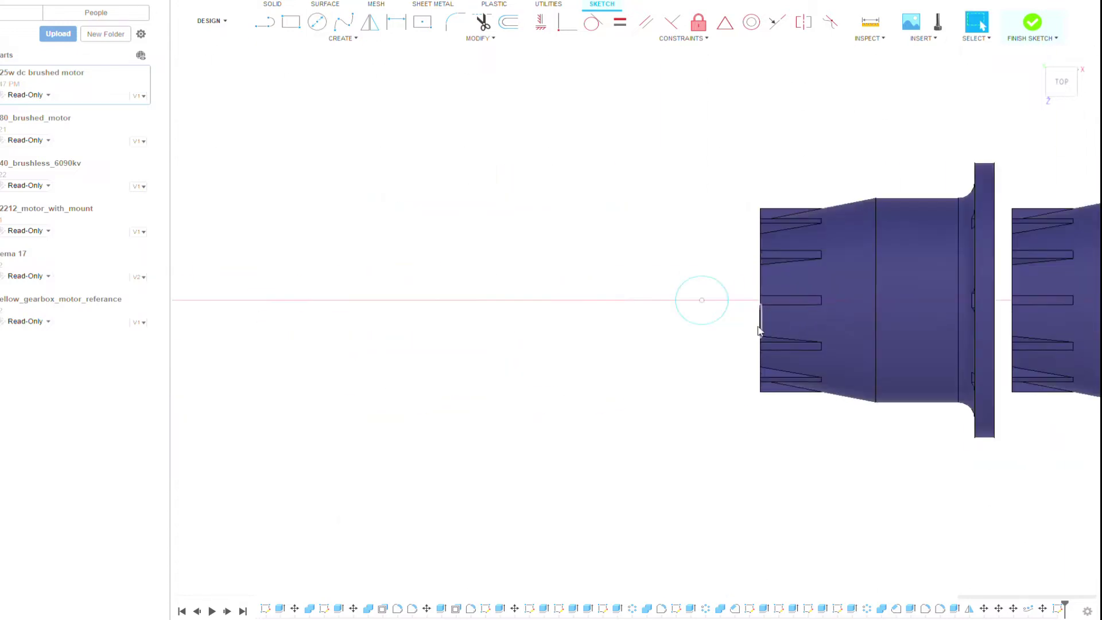
scroll(666, 292, "up", 3)
key("Escape")
Extrude the ring into a tube, then extrude its top face as a second stacked piece.
left_click(749, 309)
key("e")
left_click(1063, 98)
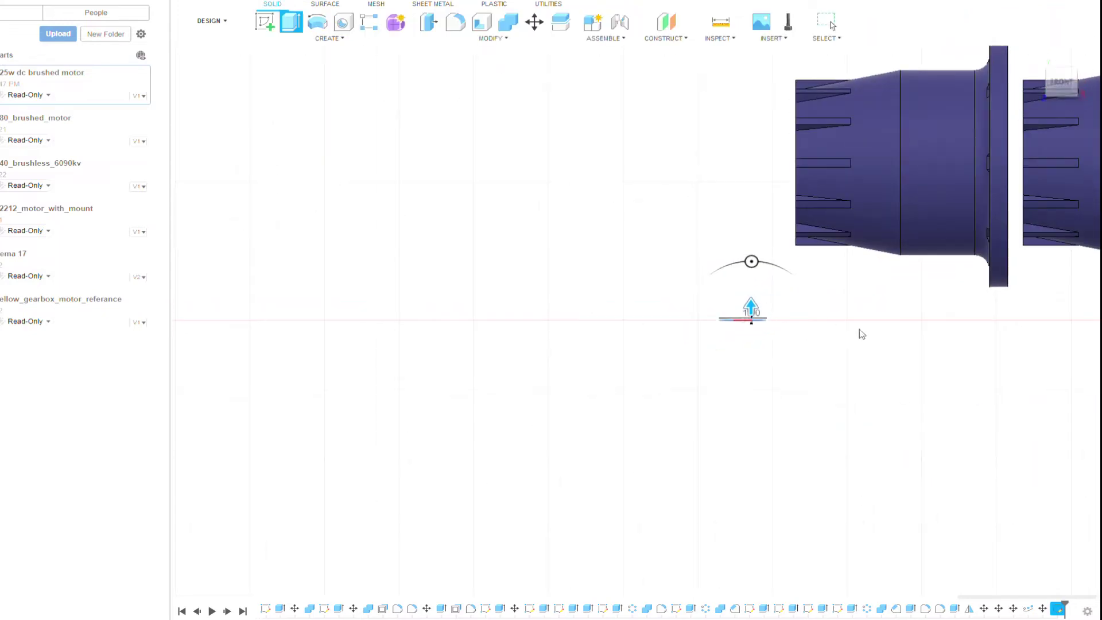
key("Return")
middle_click_drag(1030, 279, 367, 83, "shift")
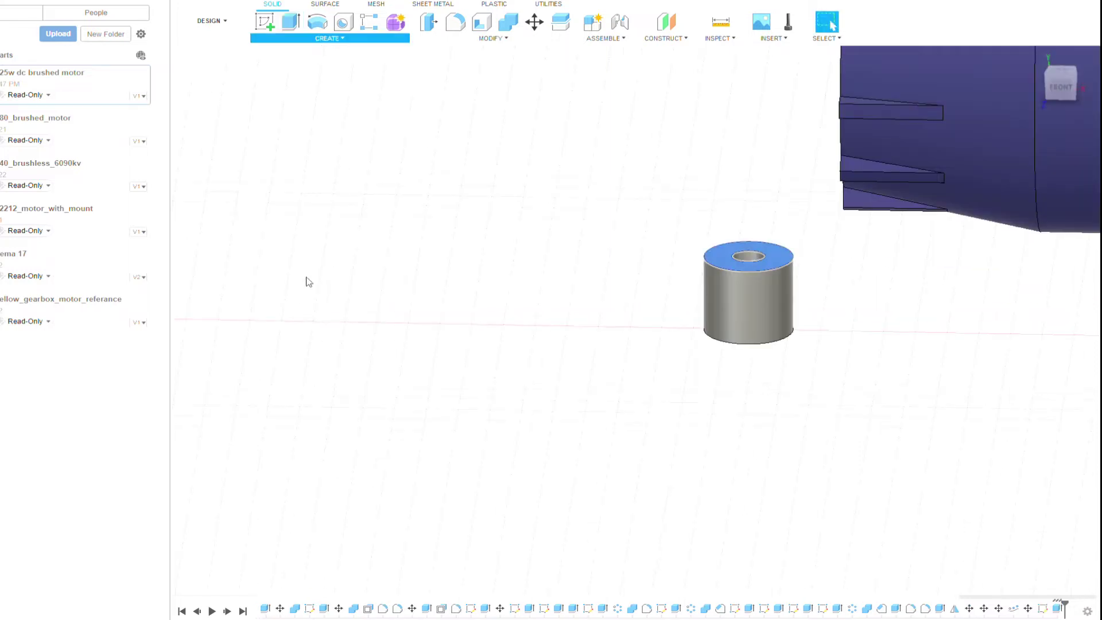
key("e")
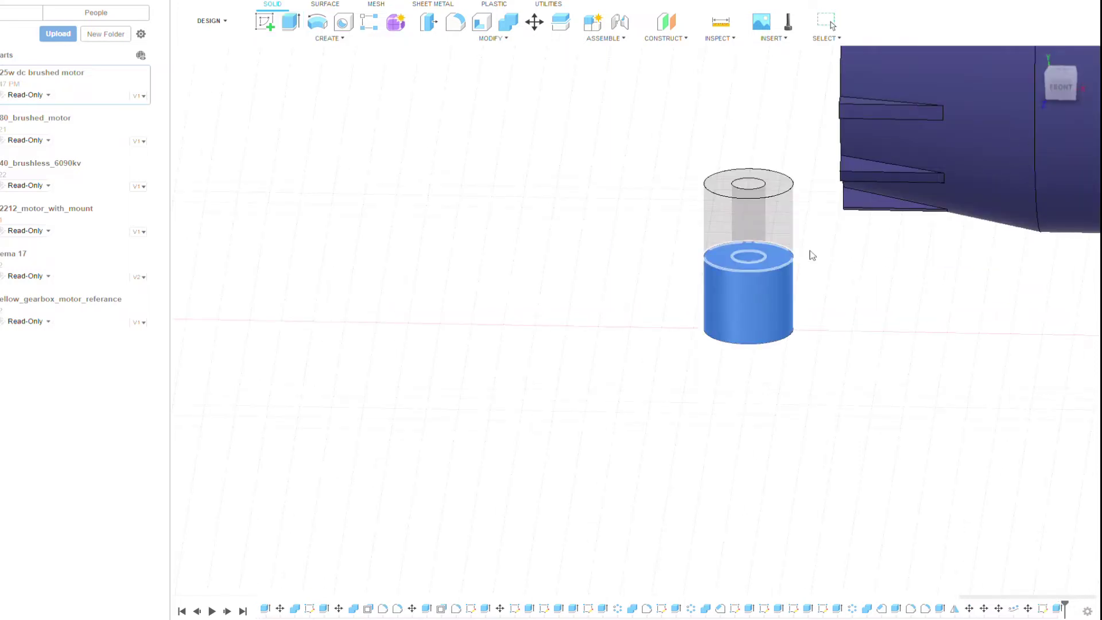
key("Return")
Raise the upper cylinder piece well above the nozzle and lift the lower piece slightly.
left_click(1060, 86)
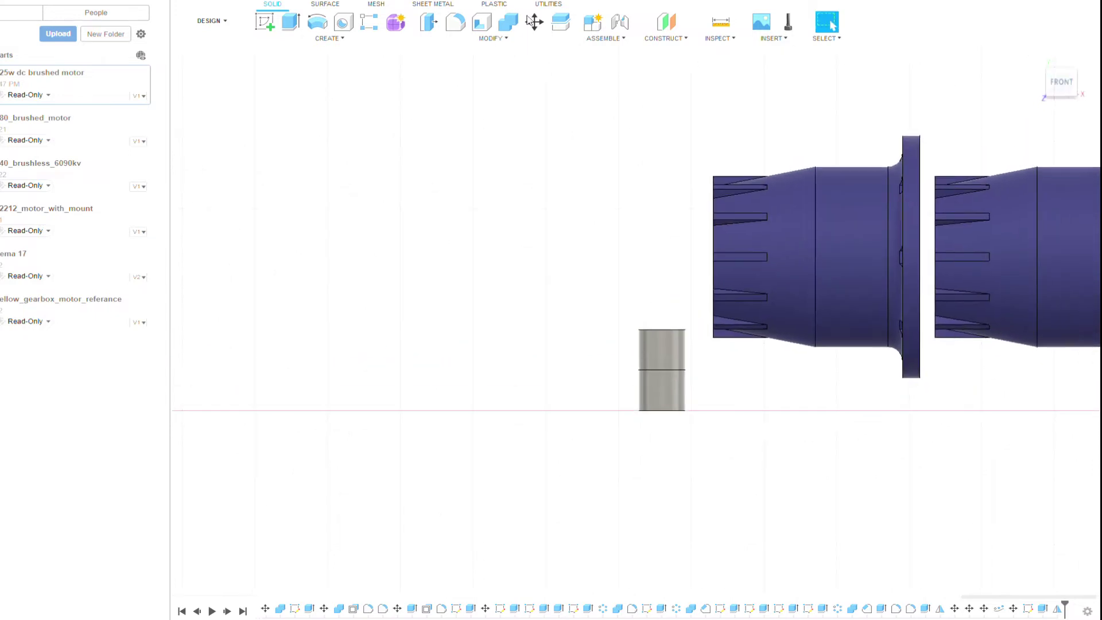
key("m")
left_click(658, 350)
left_click_drag(661, 319, 661, 129)
key("Return")
left_click(662, 384)
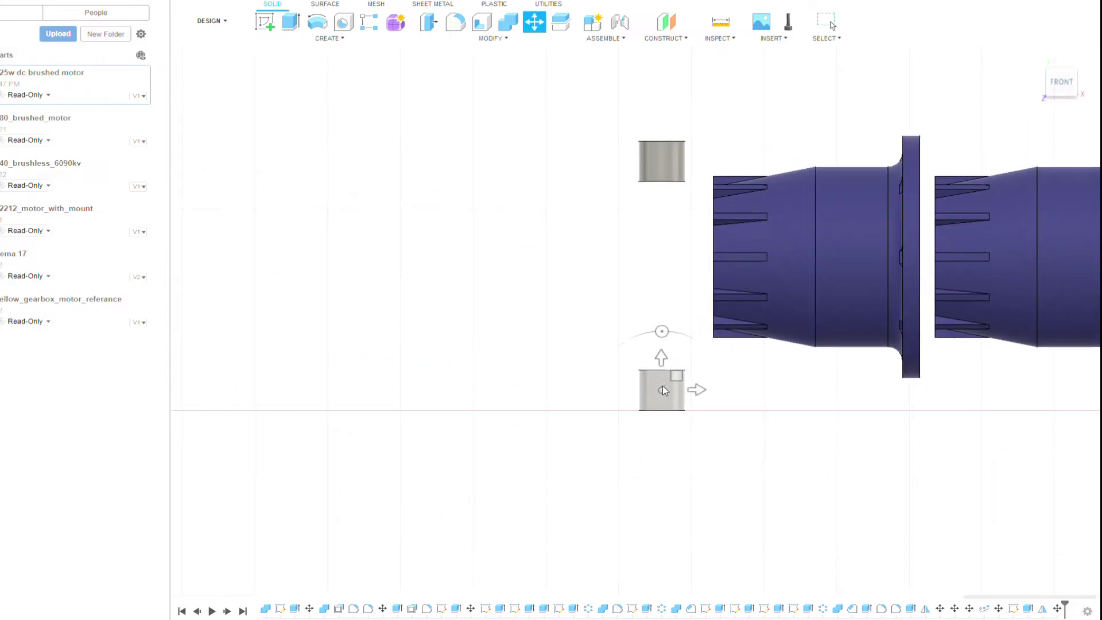
left_click_drag(662, 361, 662, 338)
key("Return")
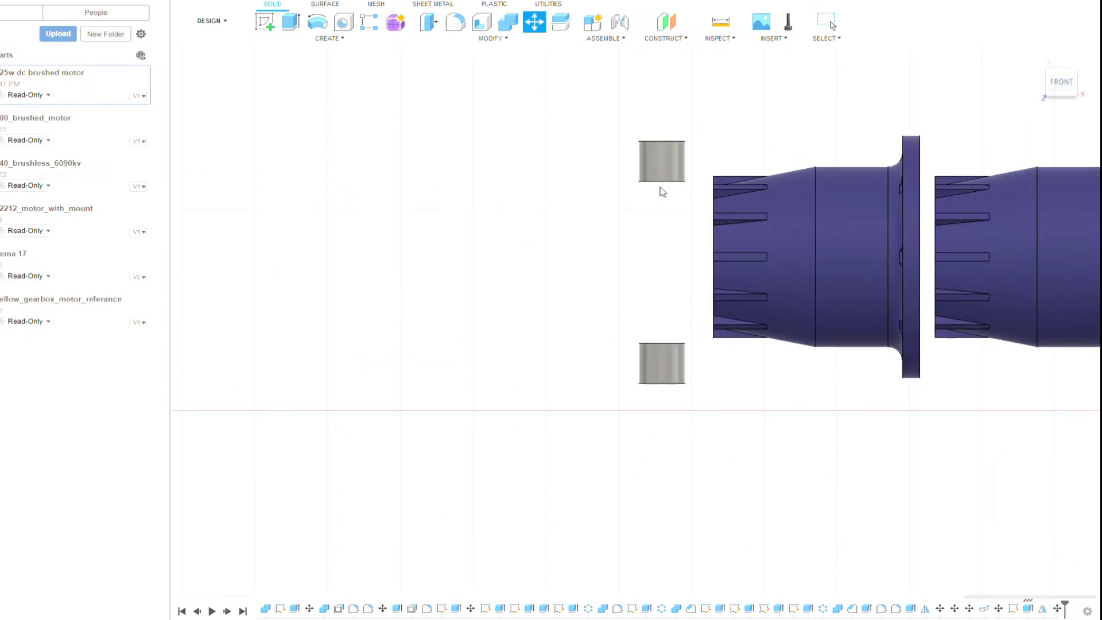
left_click(660, 172)
left_click_drag(661, 128, 665, 122)
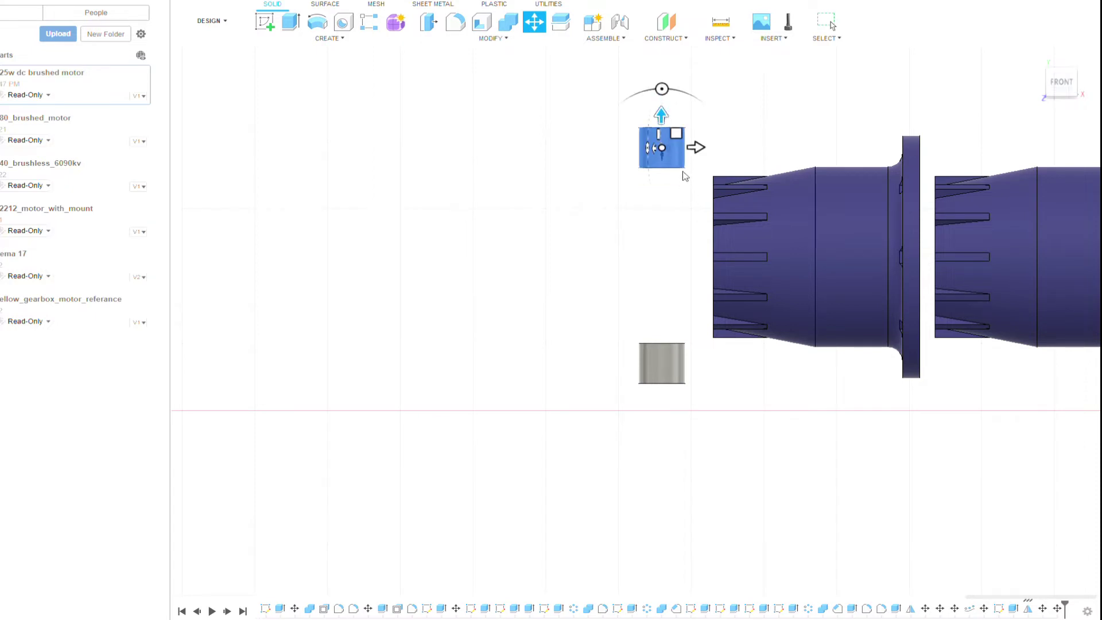
Move both cylinder pieces together onto the finned nozzle.
scroll(685, 176, "up", 3)
scroll(691, 249, "down", 1)
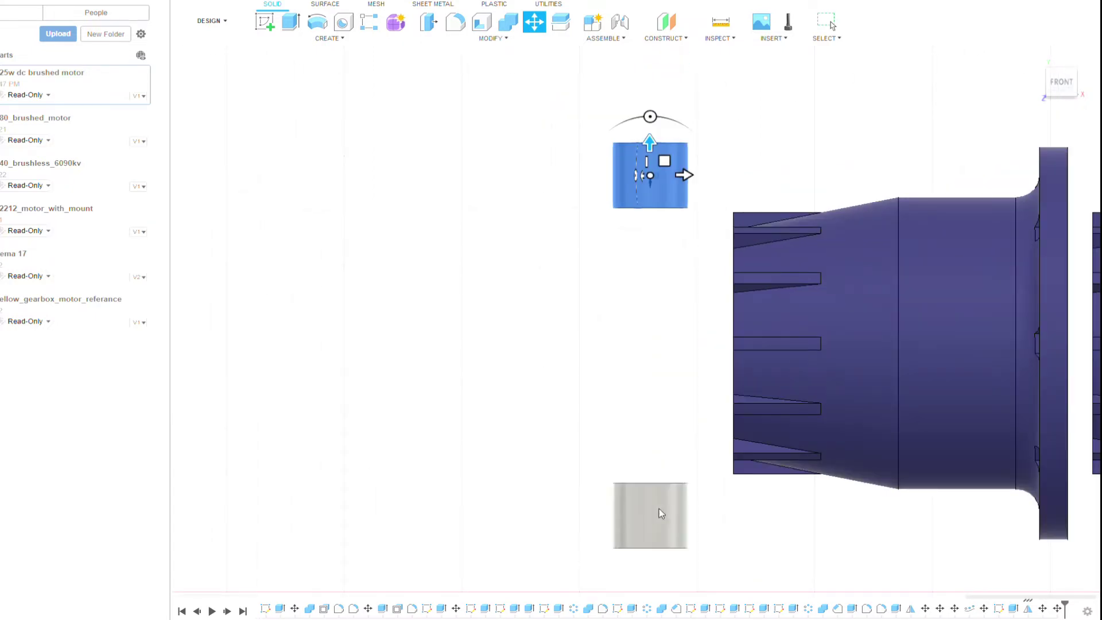
scroll(659, 512, "up", 2)
left_click(662, 508)
left_click(650, 518)
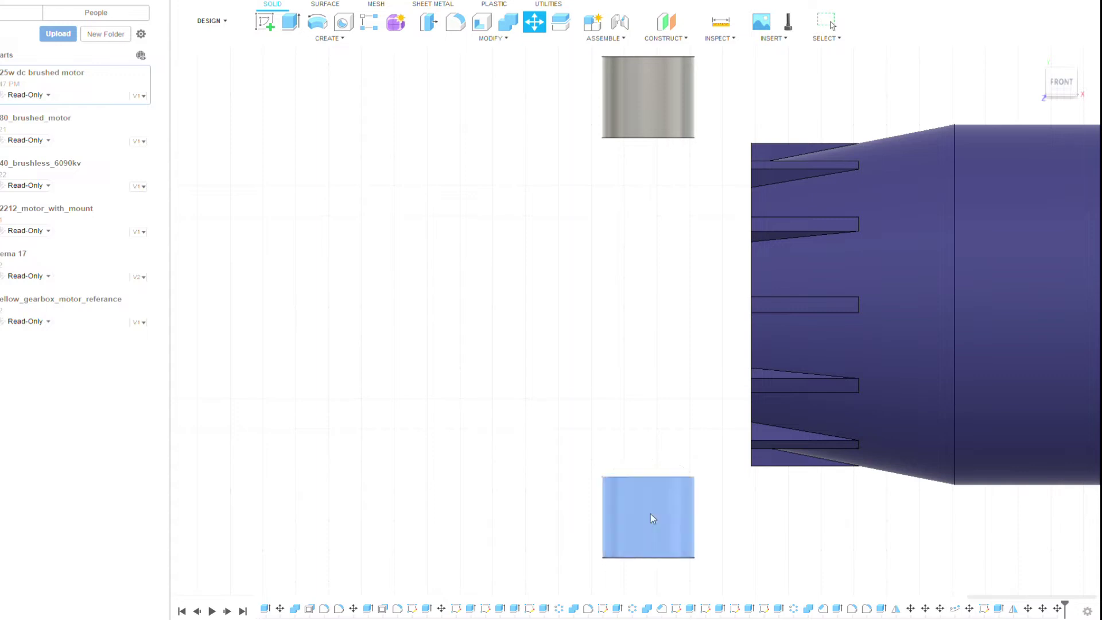
left_click(653, 106)
scroll(1016, 342, "down", 2)
scroll(805, 395, "down", 2)
middle_click_drag(805, 395, 587, 338)
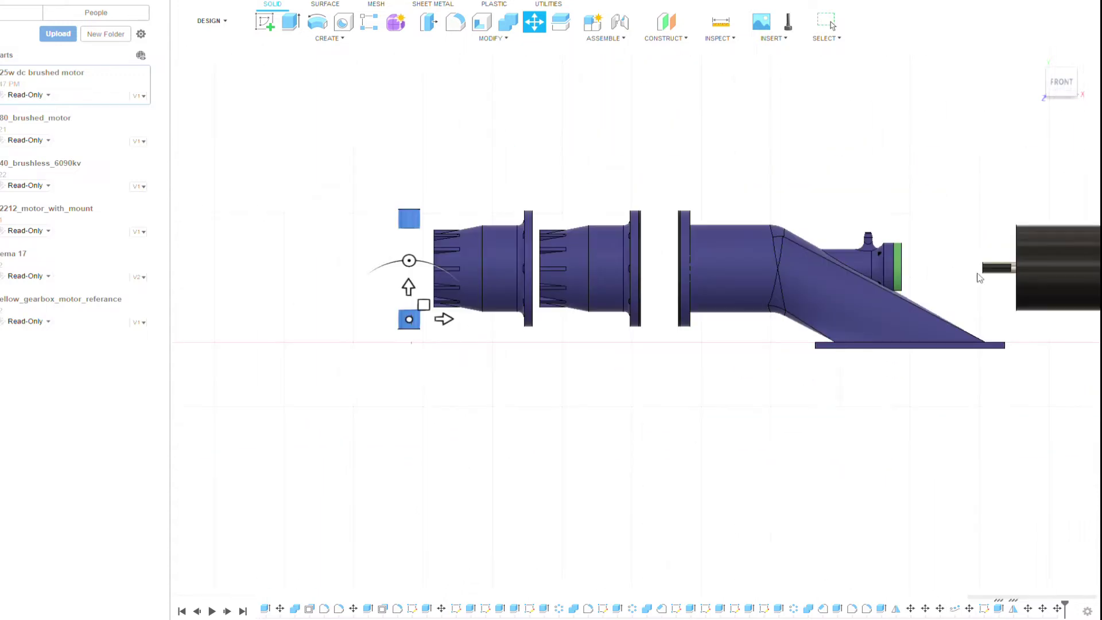
left_click_drag(916, 348, 994, 361)
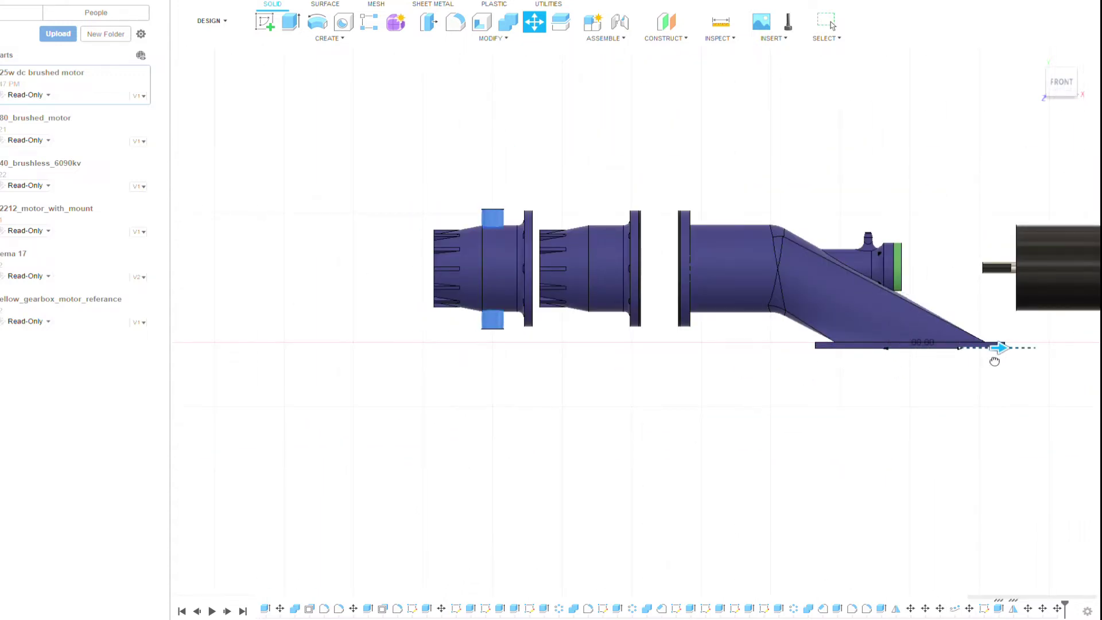
left_click(1089, 110)
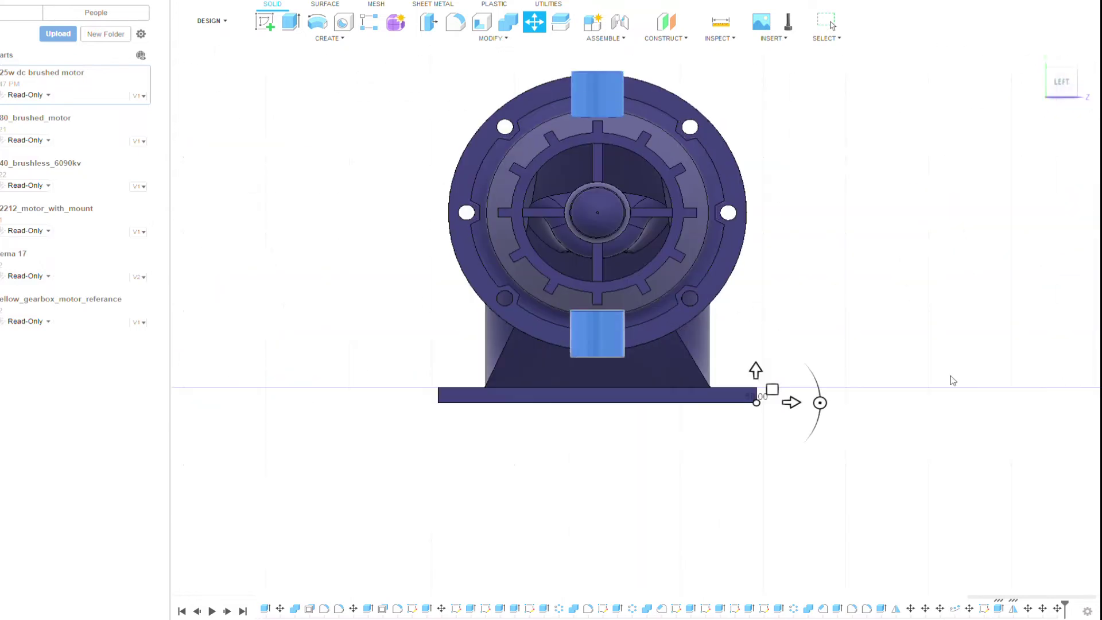
key("Return")
Select the lower cylinder block and check its position from the nozzle's underside.
left_click(593, 339)
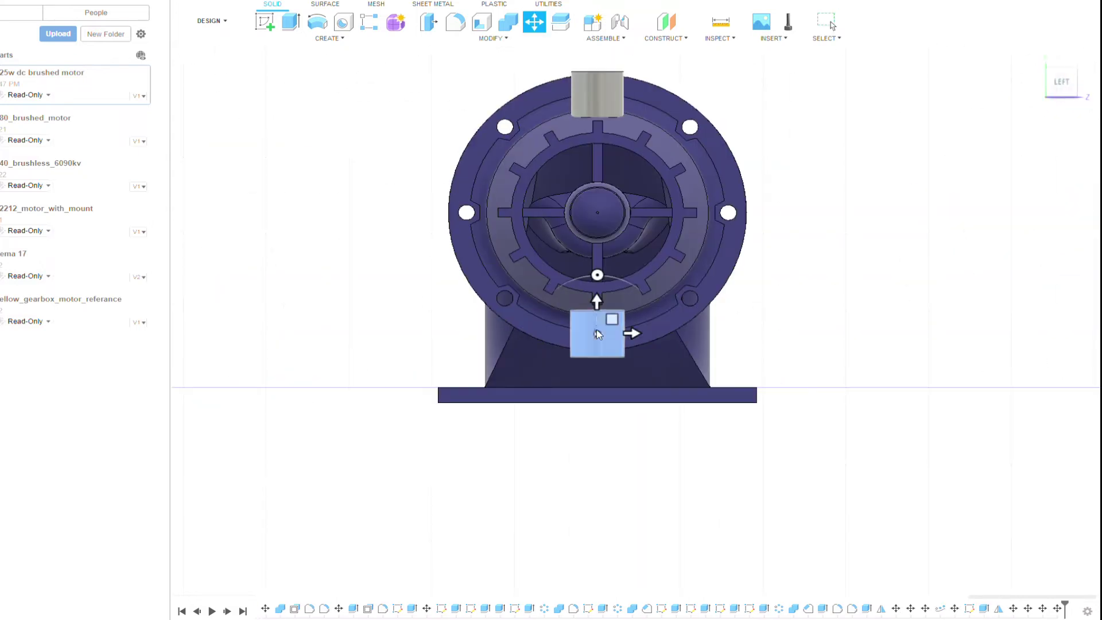
scroll(597, 329, "up", 3)
left_click(1048, 81)
left_click_drag(1048, 80, 1051, 83)
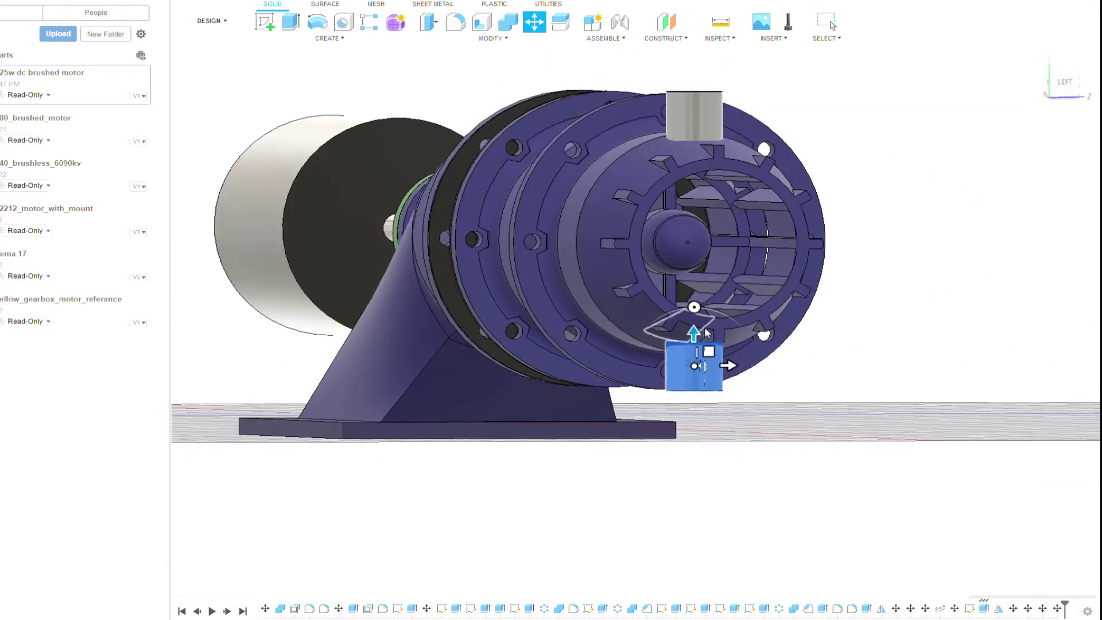
scroll(641, 307, "up", 5)
mouse_move(641, 307)
middle_mouse_down("shift")
mouse_move(867, 256)
mouse_move(960, 412)
middle_mouse_up("shift")
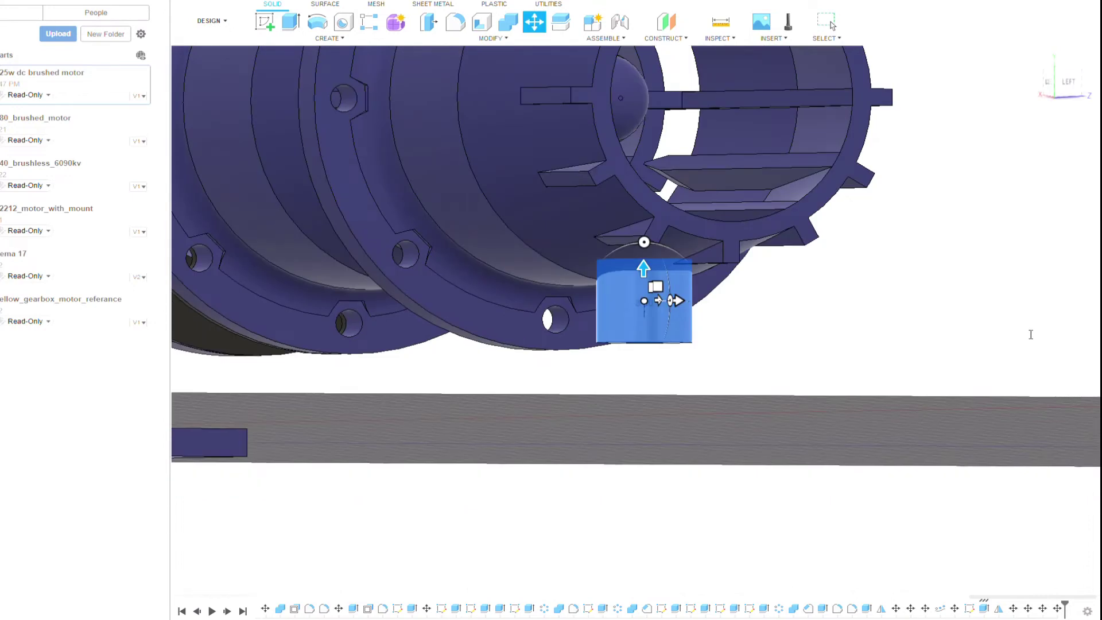
key("Escape")
scroll(1030, 335, "down", 5)
Join the two cylinders into the finned nozzle body.
mouse_move(635, 320)
middle_mouse_down("shift")
mouse_move(1046, 113)
mouse_move(1061, 95)
middle_mouse_up("shift")
left_click(1064, 87)
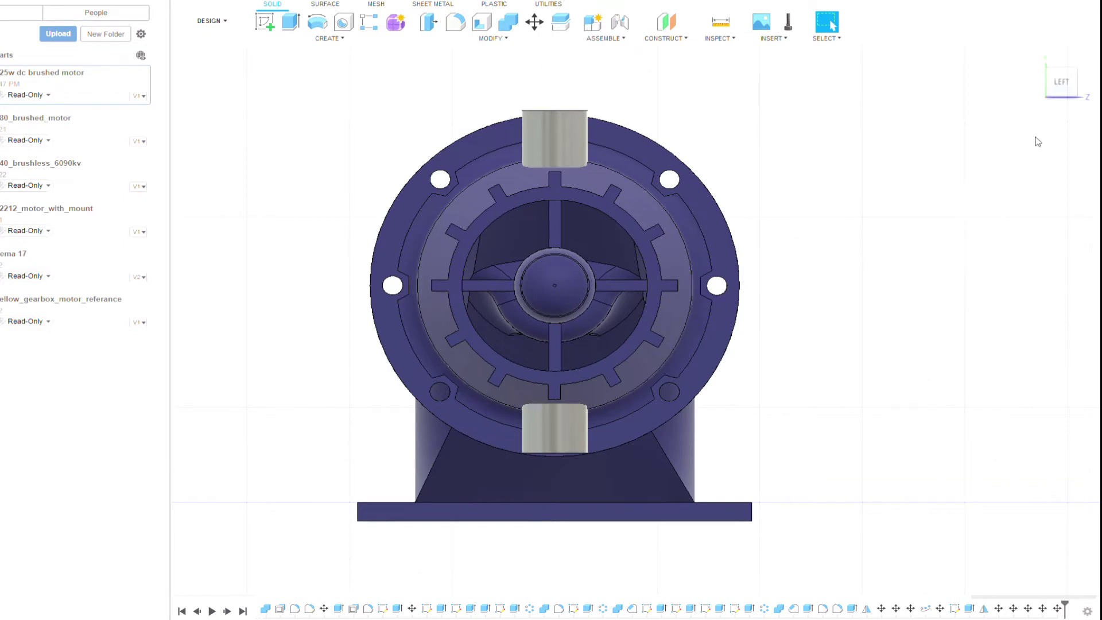
middle_click_drag(1038, 141, 767, 127, "shift")
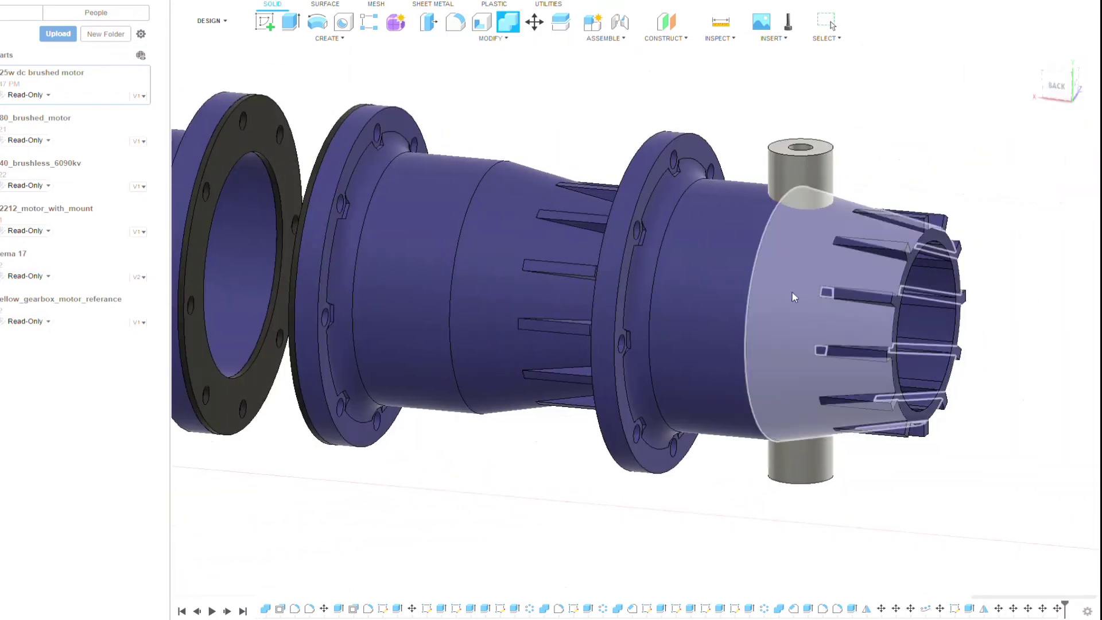
left_click(849, 246)
left_click(832, 172)
key("Return")
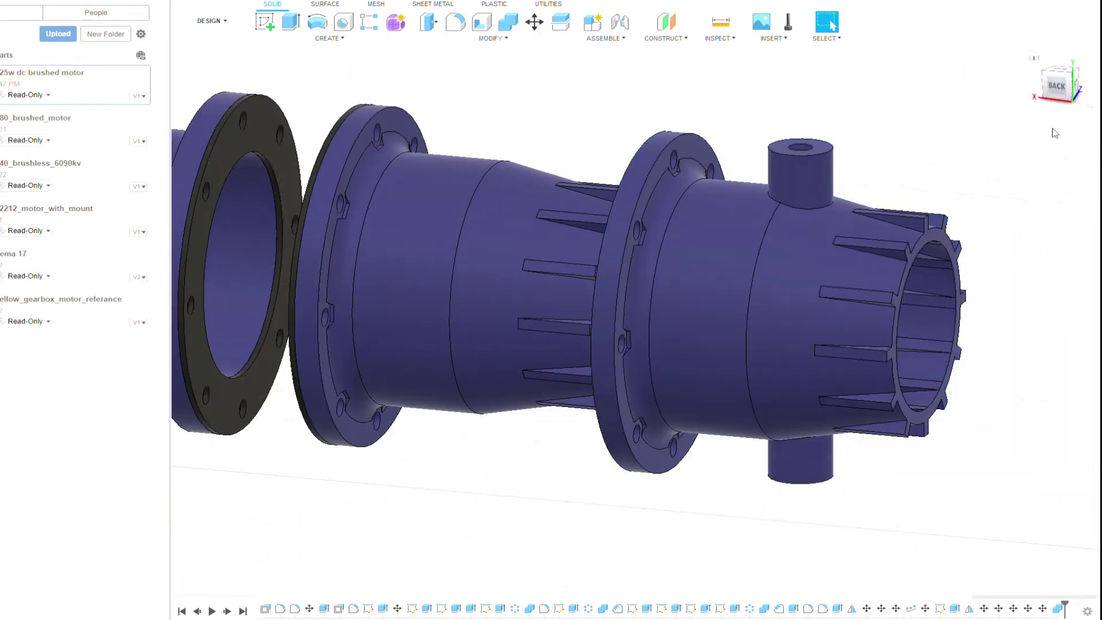
Press-pull the top boss face down 5 mm to shorten it.
left_click_drag(770, 139, 770, 156)
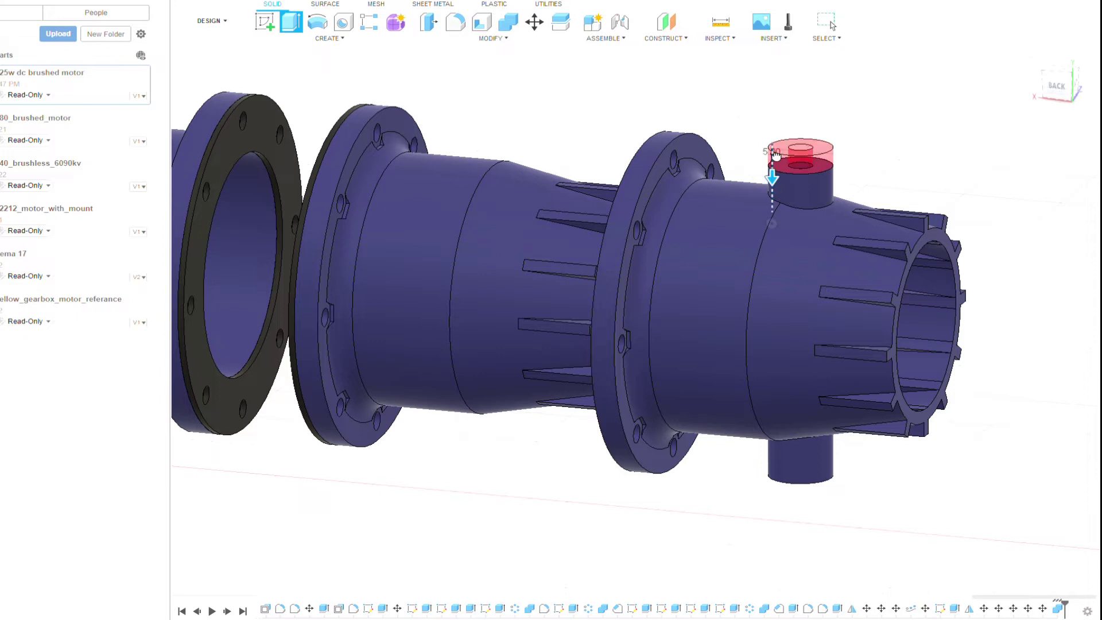
scroll(770, 156, "up", 5)
scroll(758, 194, "down", 5)
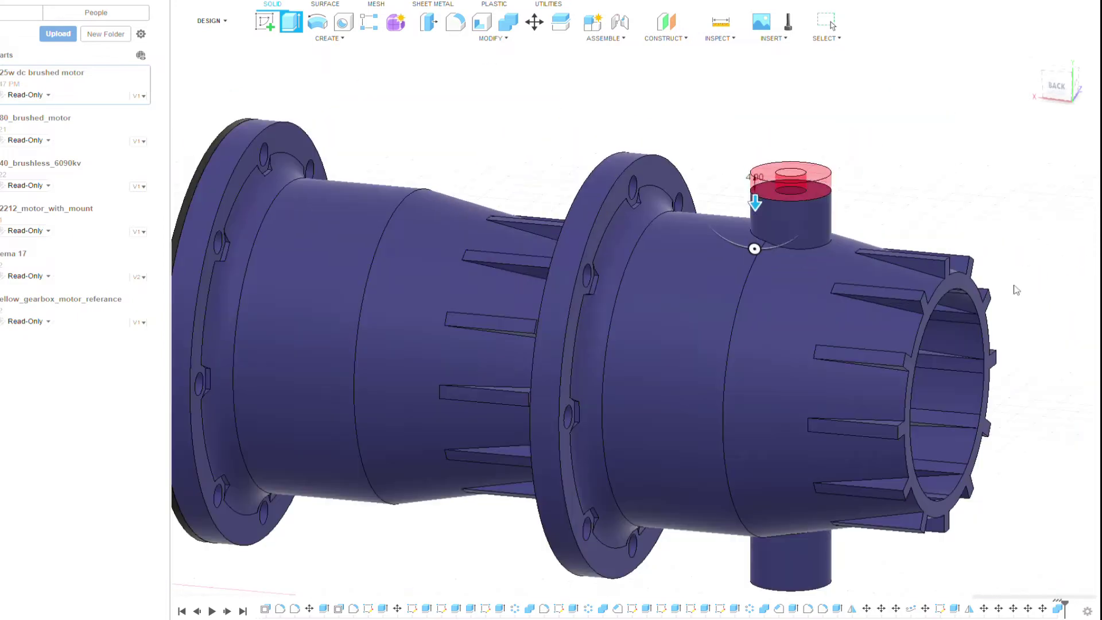
key("Return")
middle_click_drag(755, 246, 890, 296, "shift")
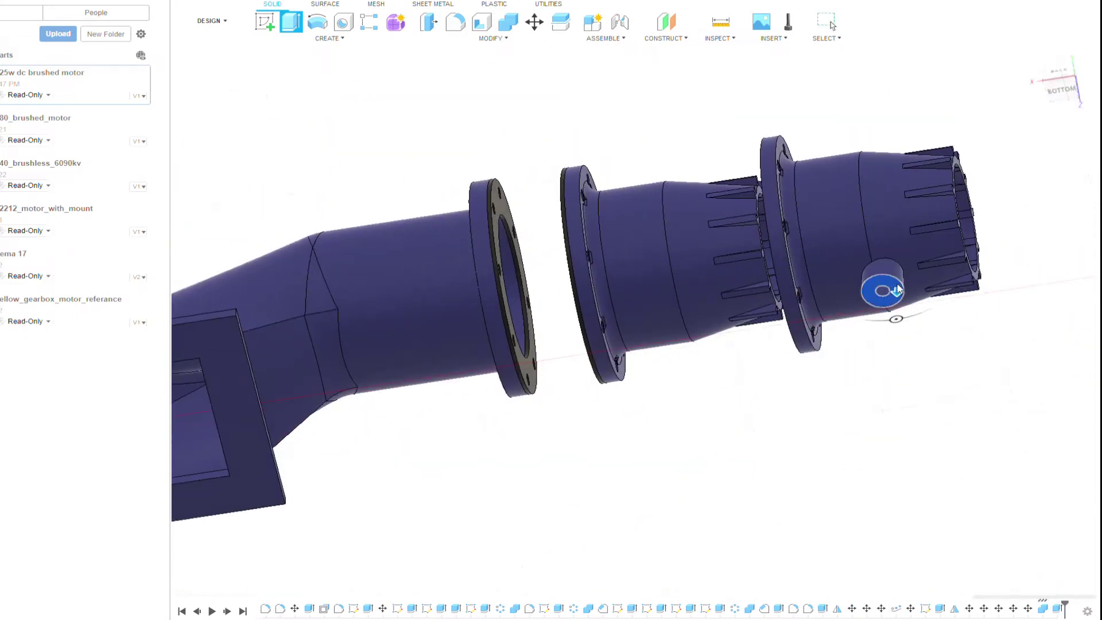
left_click(1060, 85)
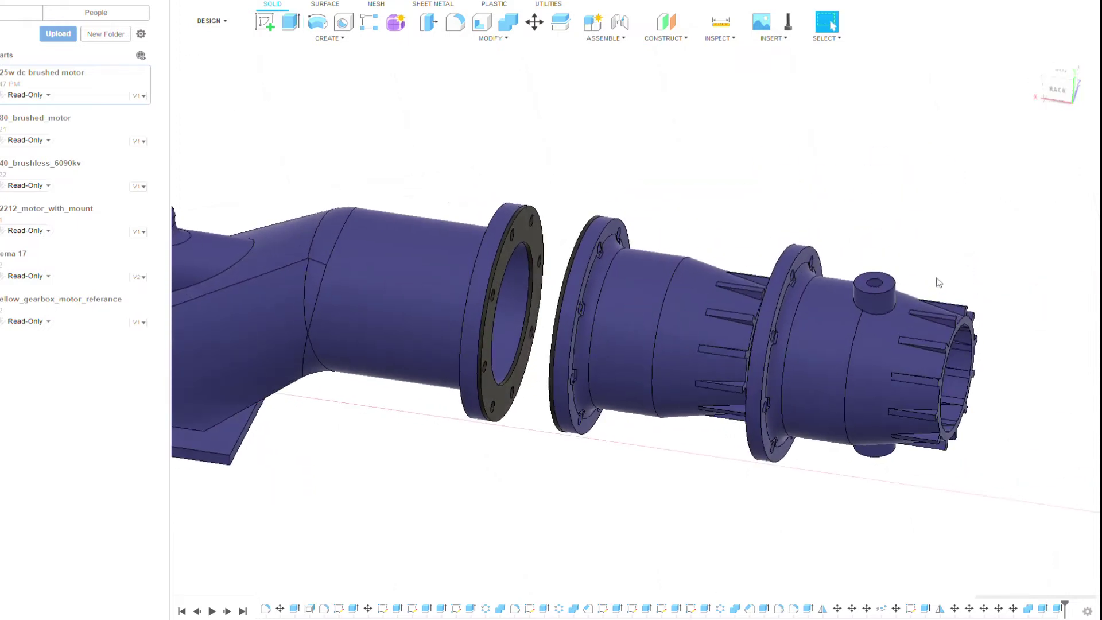
Sketch a circle around the inner ring on the nozzle's end face.
left_click(1074, 82)
scroll(1023, 356, "up", 3)
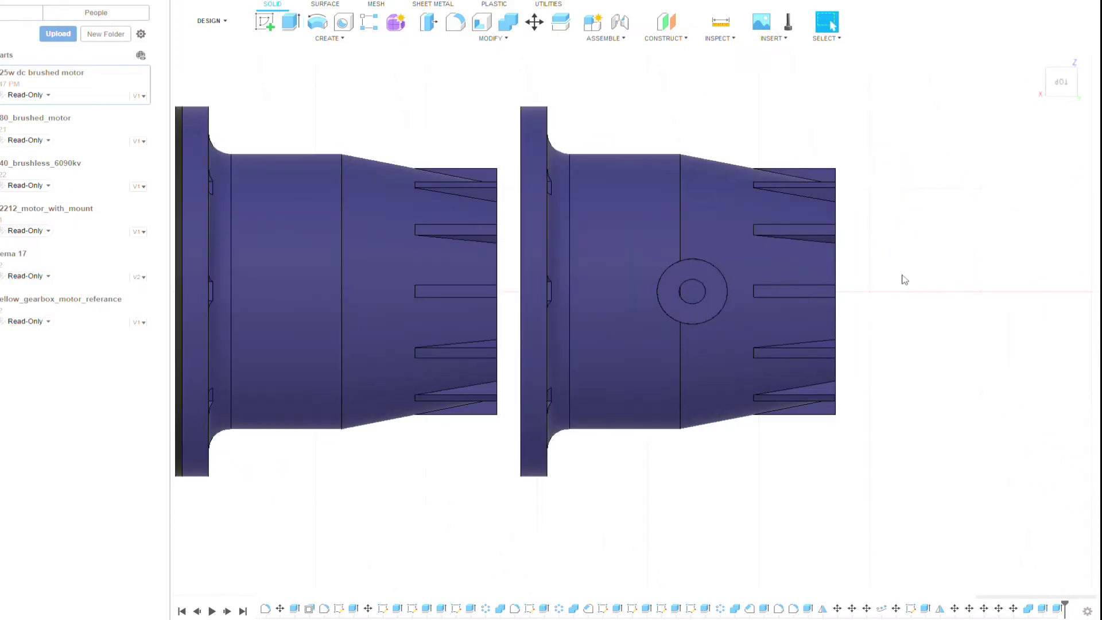
middle_click_drag(902, 277, 806, 196, "shift")
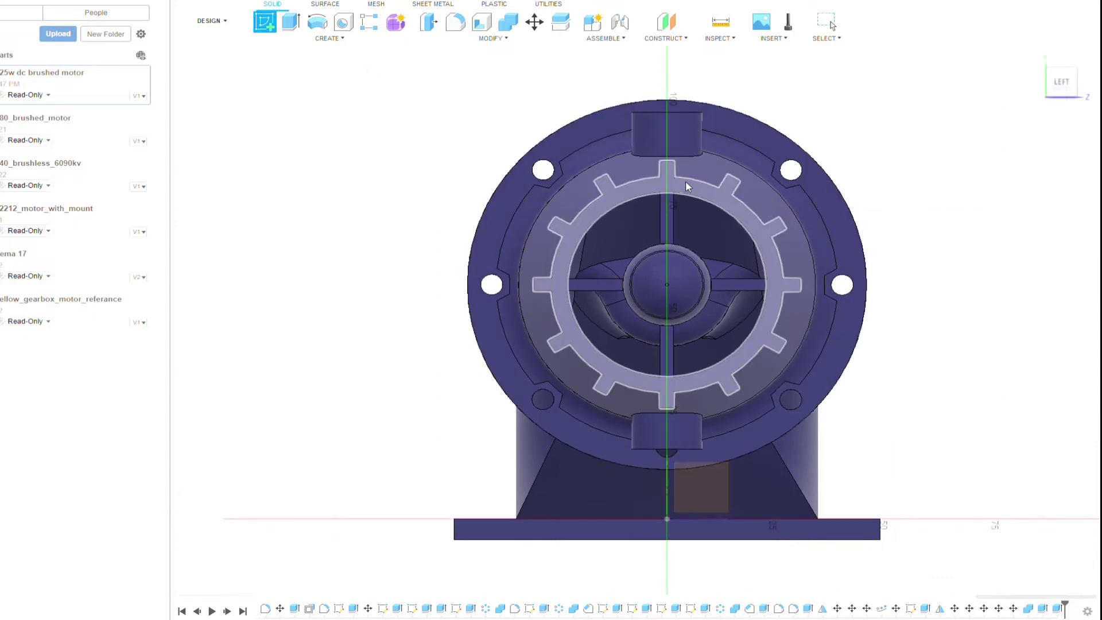
left_click(685, 181)
left_click(634, 319)
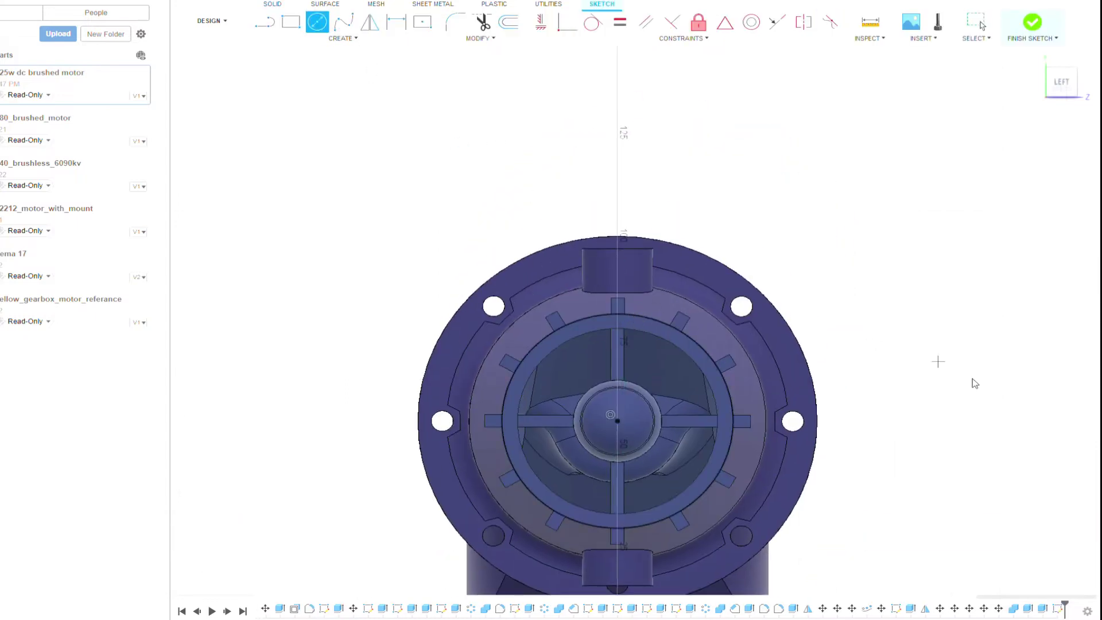
left_click(693, 282)
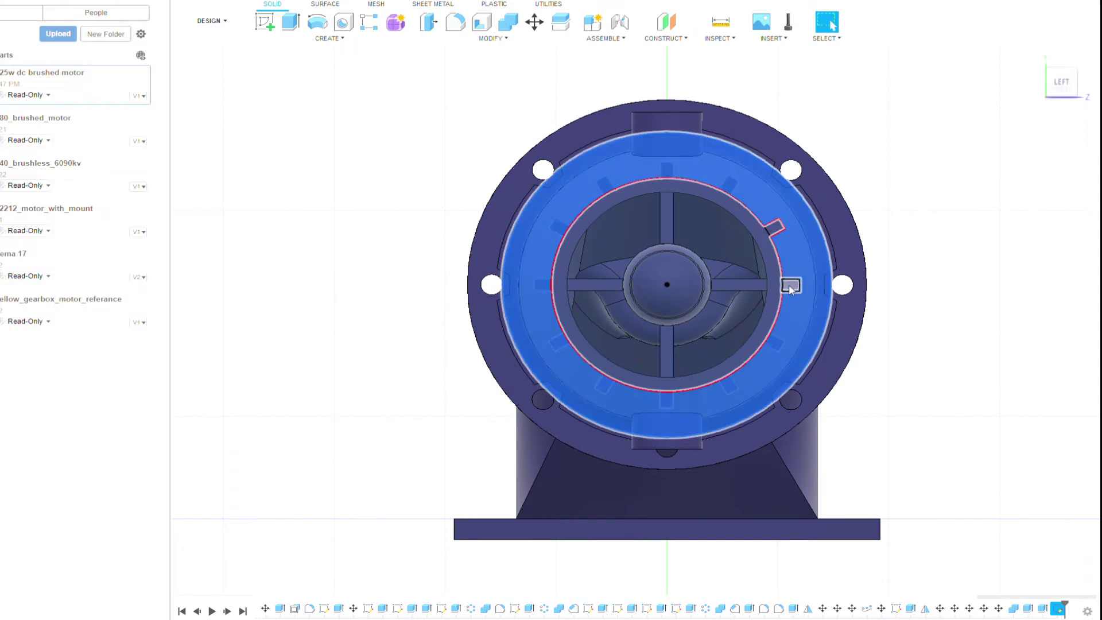
Start a new sketch on the motor's end face.
left_click(1059, 91)
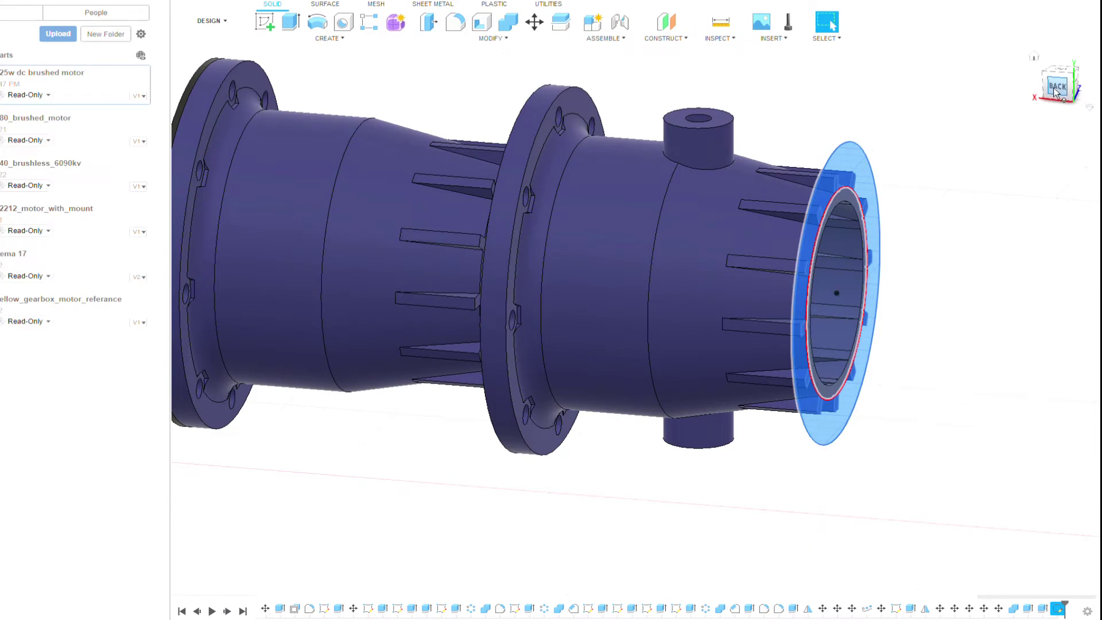
left_click(264, 21)
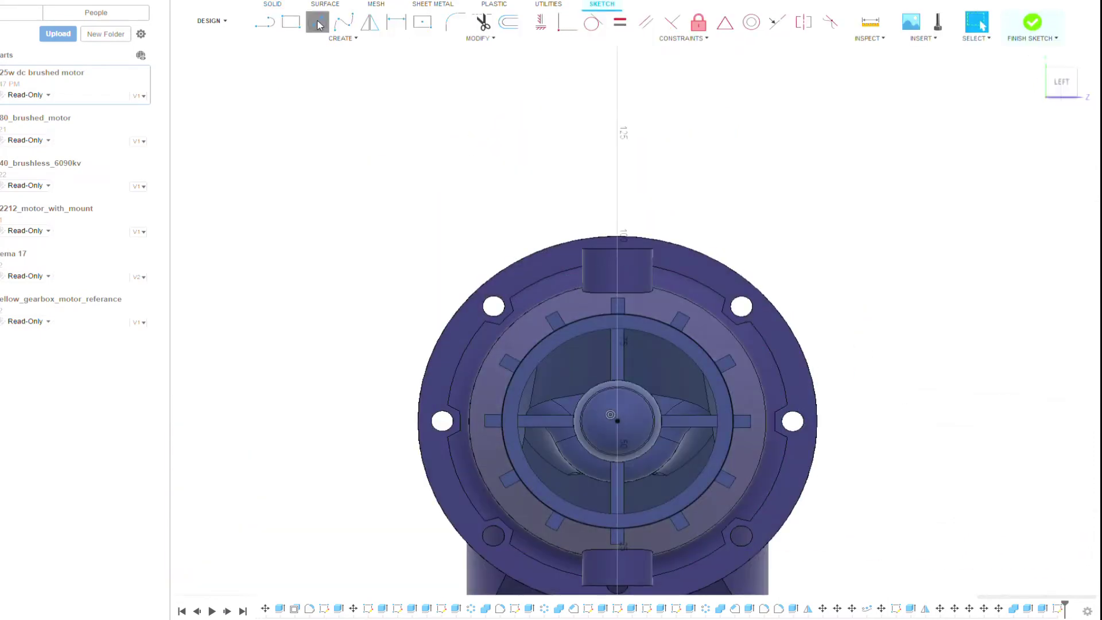
scroll(623, 296, "up", 2)
left_click(618, 291)
scroll(618, 291, "down", 3)
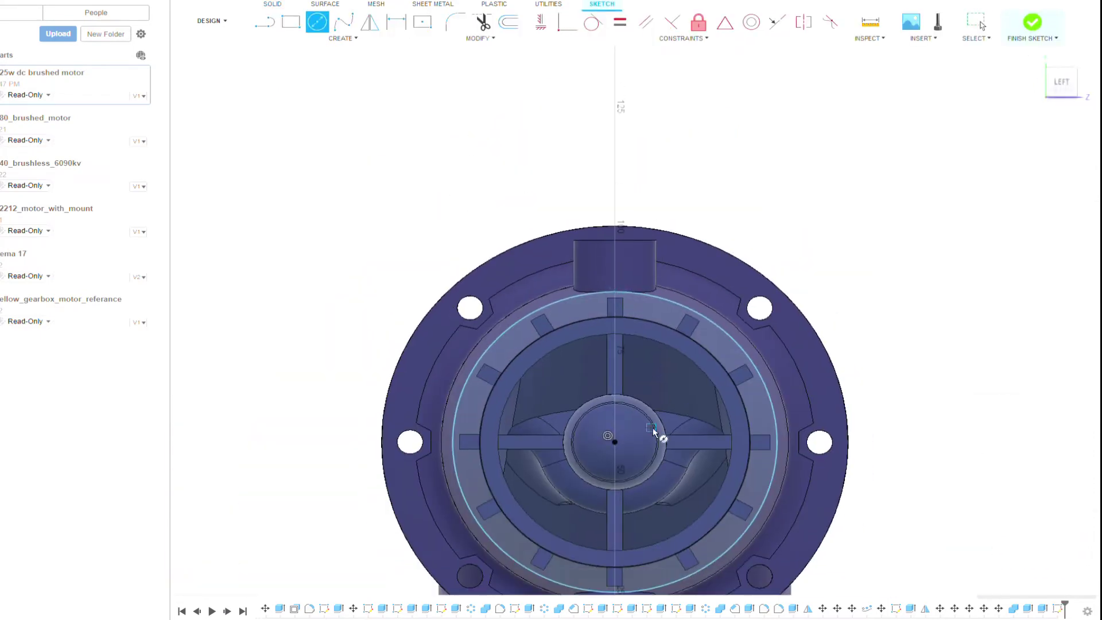
key("Escape")
Draw a circle centred on the motor passing through its side bolt holes.
key("c")
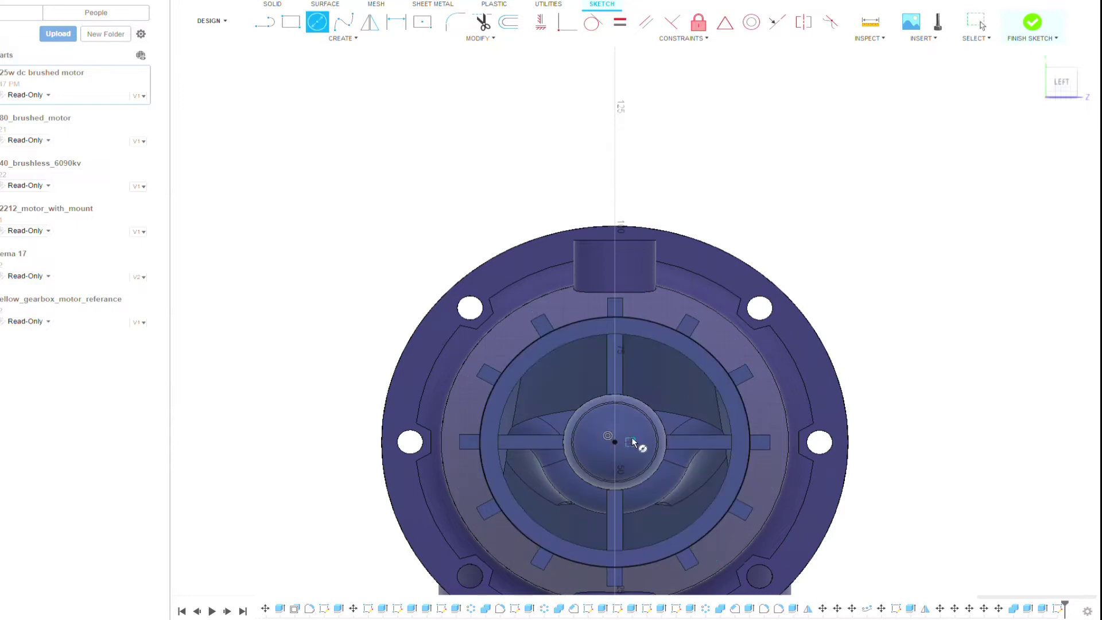
left_click(615, 442)
key("Escape")
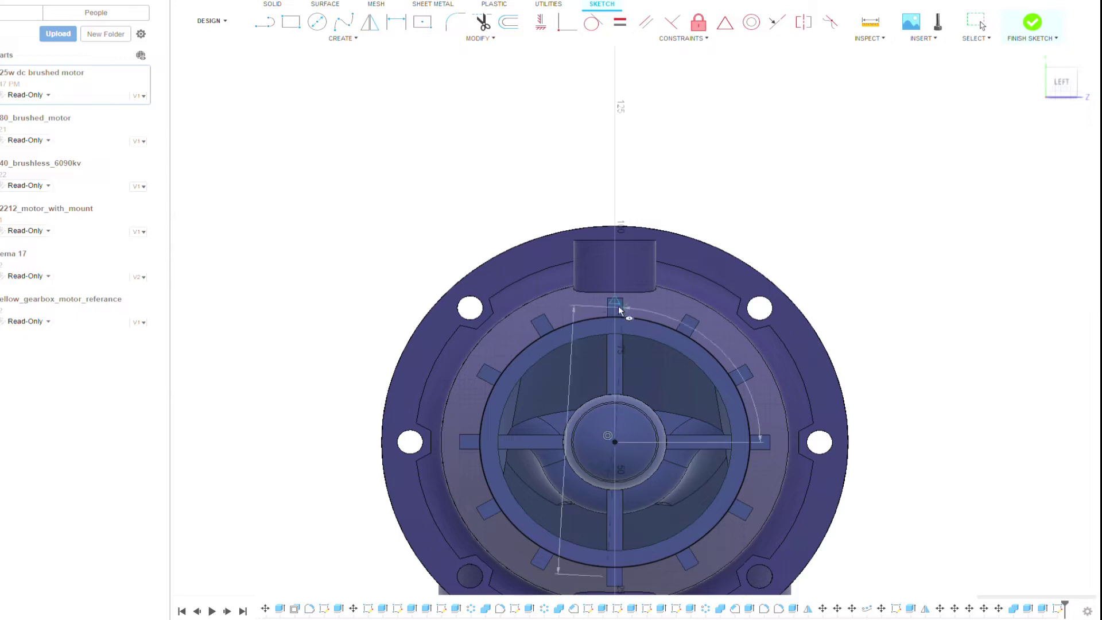
scroll(616, 291, "up", 2)
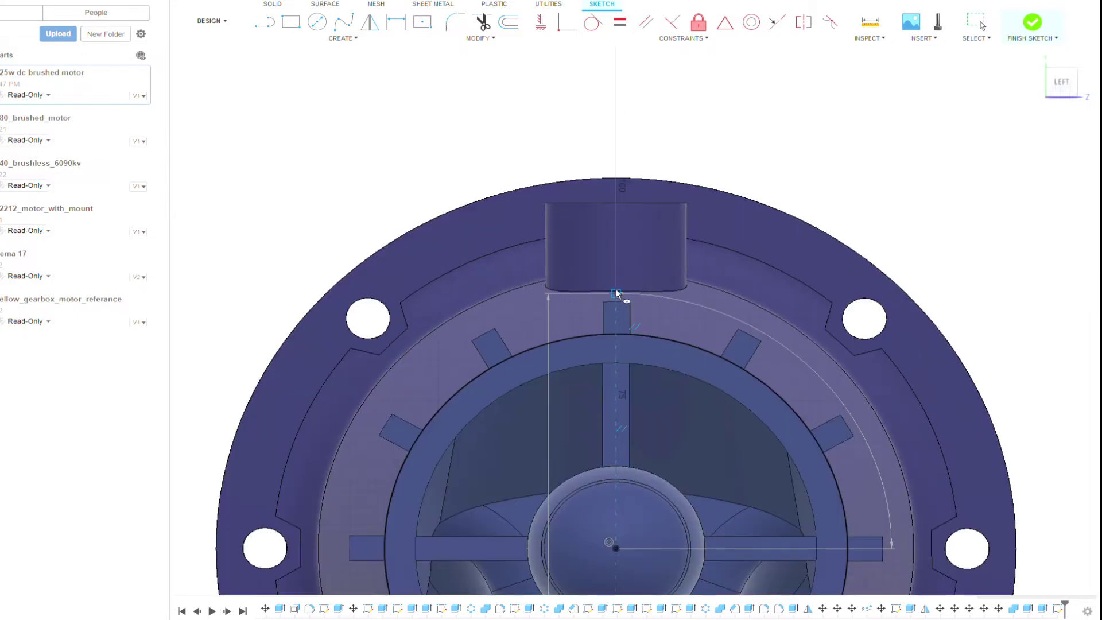
scroll(615, 288, "down", 2)
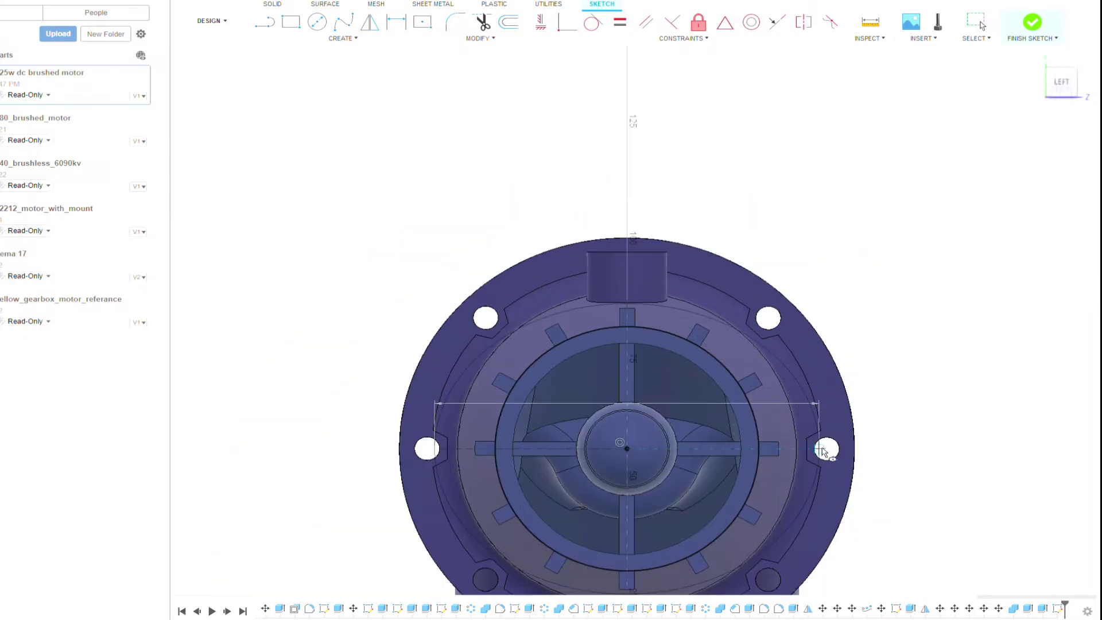
scroll(822, 451, "down", 2)
left_click(822, 408)
Offset the circle slightly inward to form a ring.
left_click(508, 26)
scroll(718, 353, "up", 3)
scroll(673, 239, "down", 2)
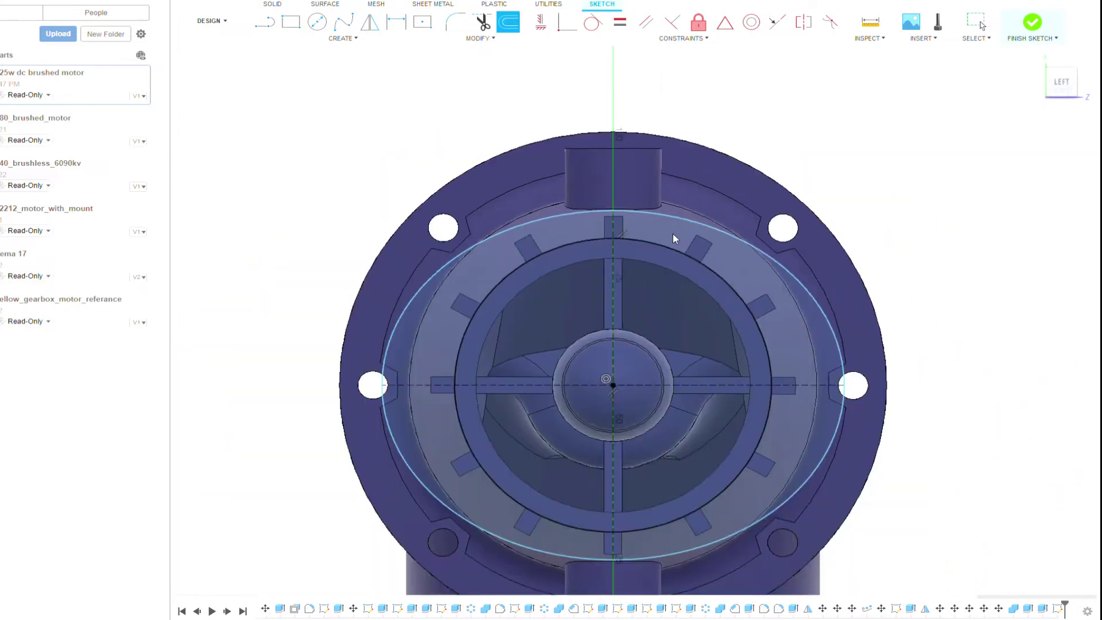
left_click_drag(693, 236, 691, 241)
key("Return")
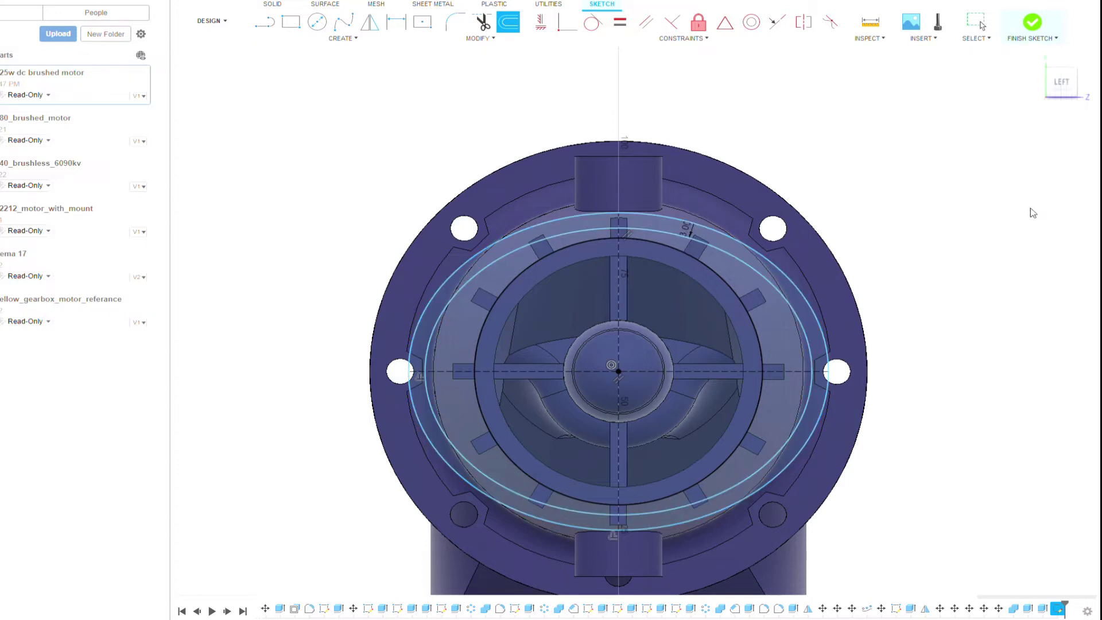
middle_click_drag(1040, 215, 733, 138, "shift")
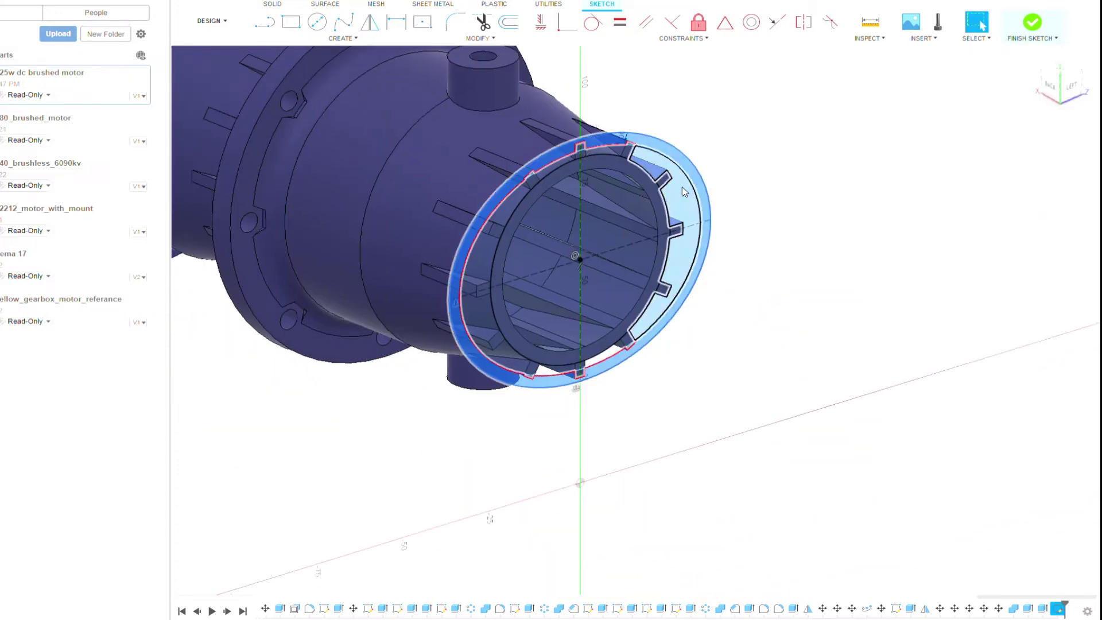
Select the inner circular profile of the end-face ring.
scroll(632, 154, "up", 4)
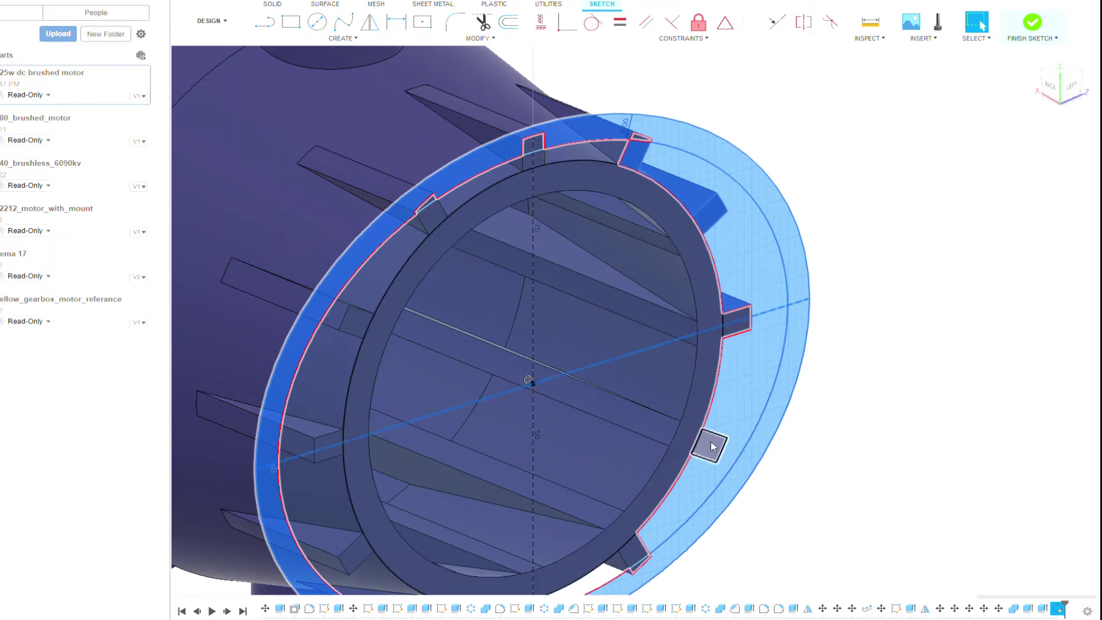
left_click(713, 319)
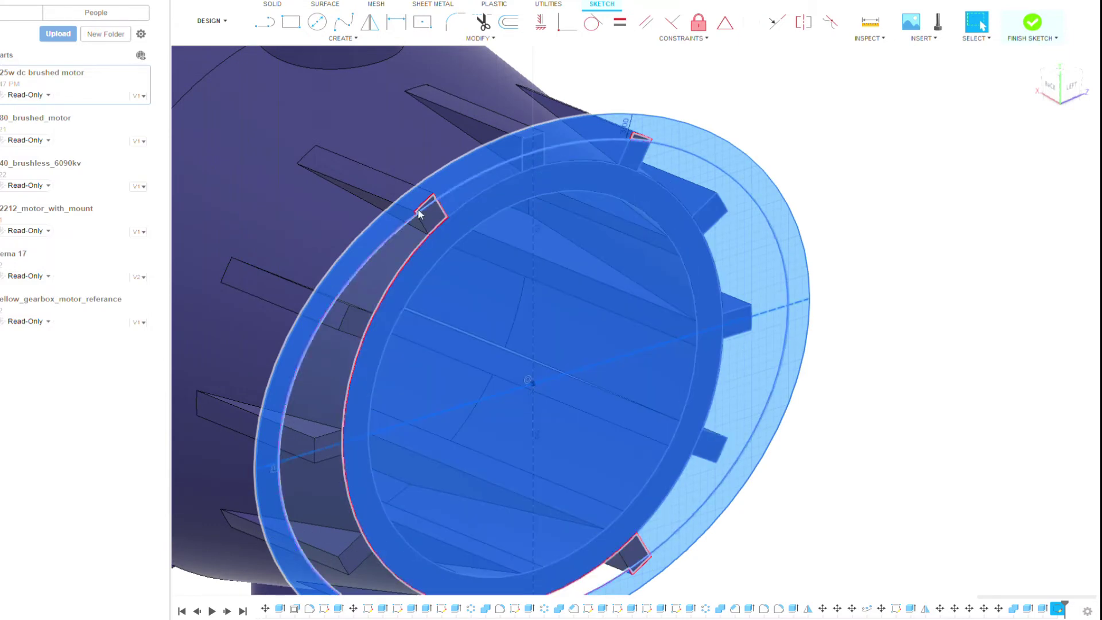
scroll(422, 213, "up", 3)
scroll(817, 82, "down", 2)
middle_click_drag(731, 54, 460, 195)
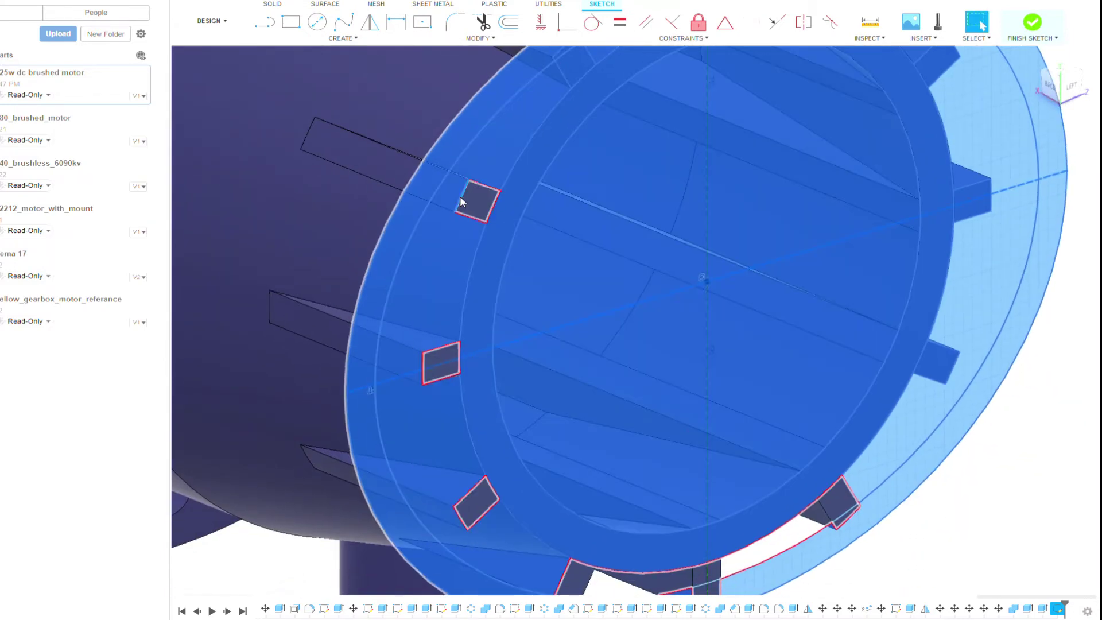
middle_click_drag(493, 517, 611, 310)
Extrude the profile outward, previewing a 55 mm tapered cone.
scroll(611, 281, "up", 3)
scroll(611, 281, "down", 3)
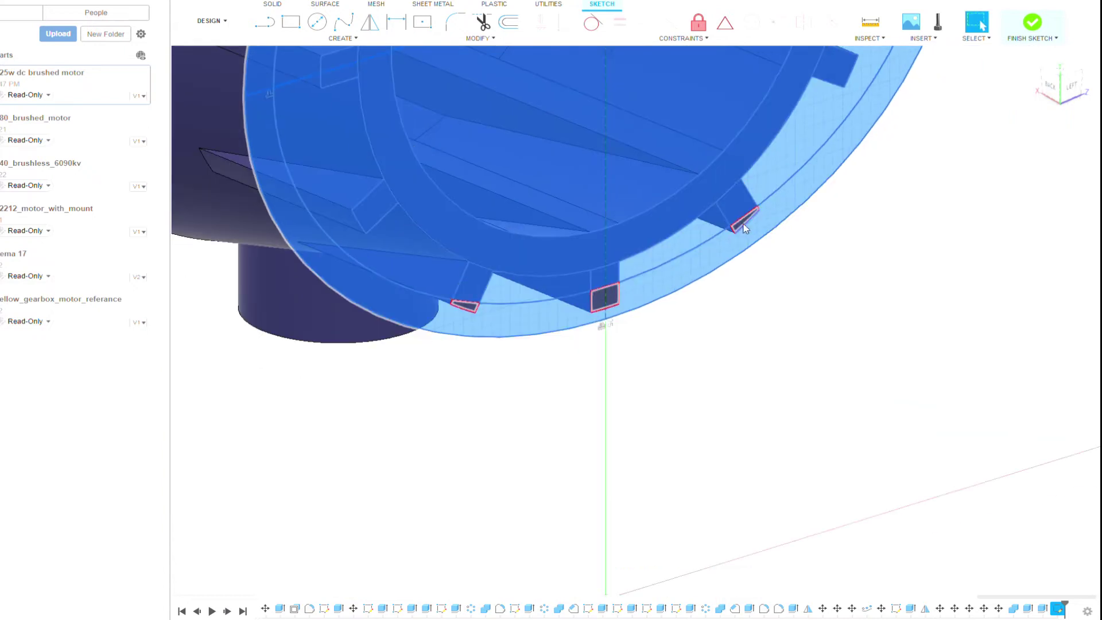
scroll(681, 271, "up", 4)
scroll(508, 244, "up", 1)
scroll(509, 244, "down", 4)
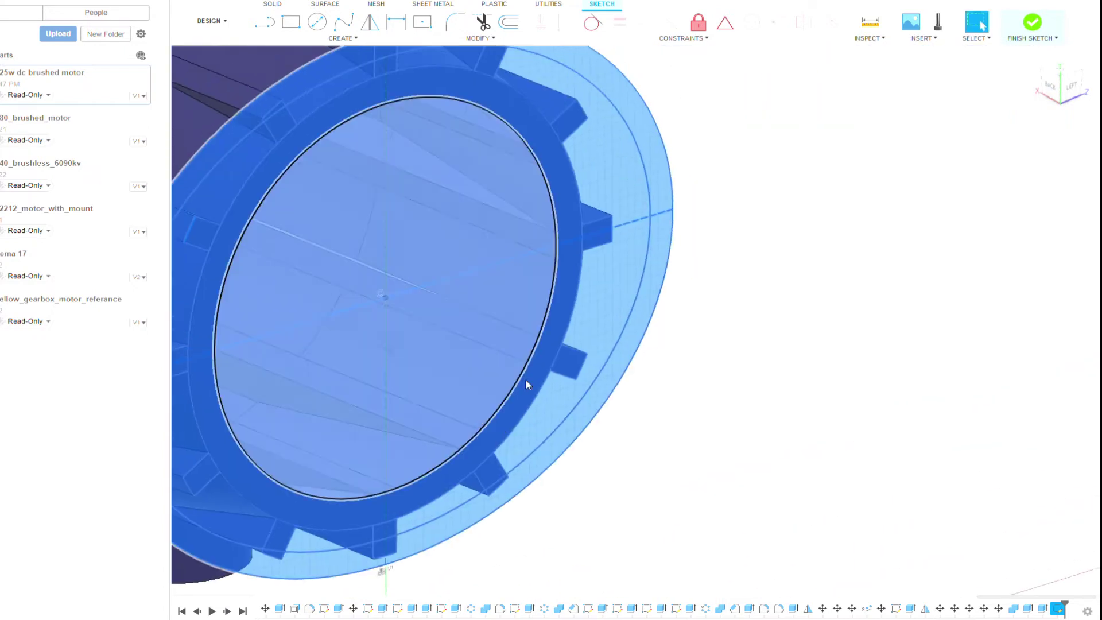
scroll(742, 339, "down", 3)
mouse_move(742, 340)
middle_mouse_down("shift")
mouse_move(671, 469)
mouse_move(714, 272)
middle_mouse_up("shift")
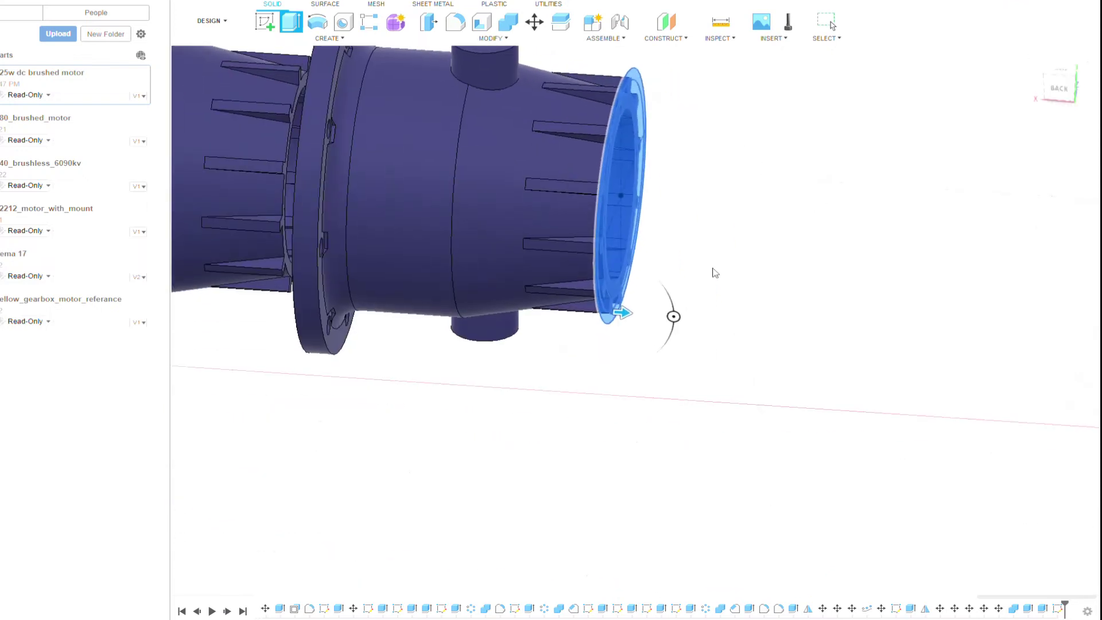
left_click_drag(786, 325, 861, 330)
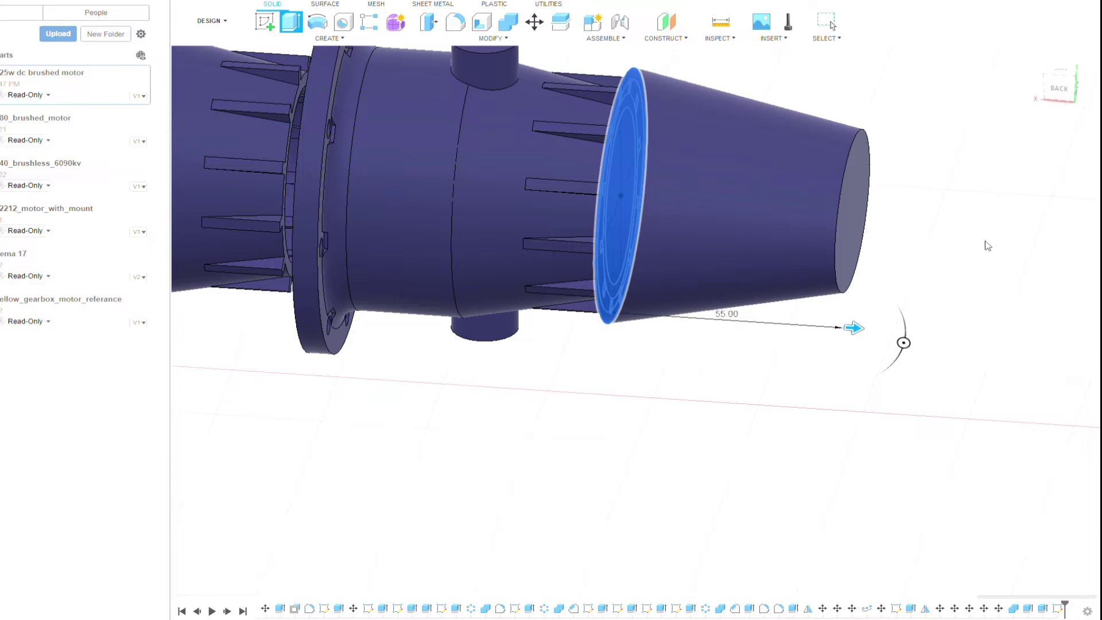
mouse_move(988, 245)
middle_mouse_down("shift")
mouse_move(838, 354)
mouse_move(1096, 73)
middle_mouse_up("shift")
middle_click_drag(1016, 246, 947, 258, "shift")
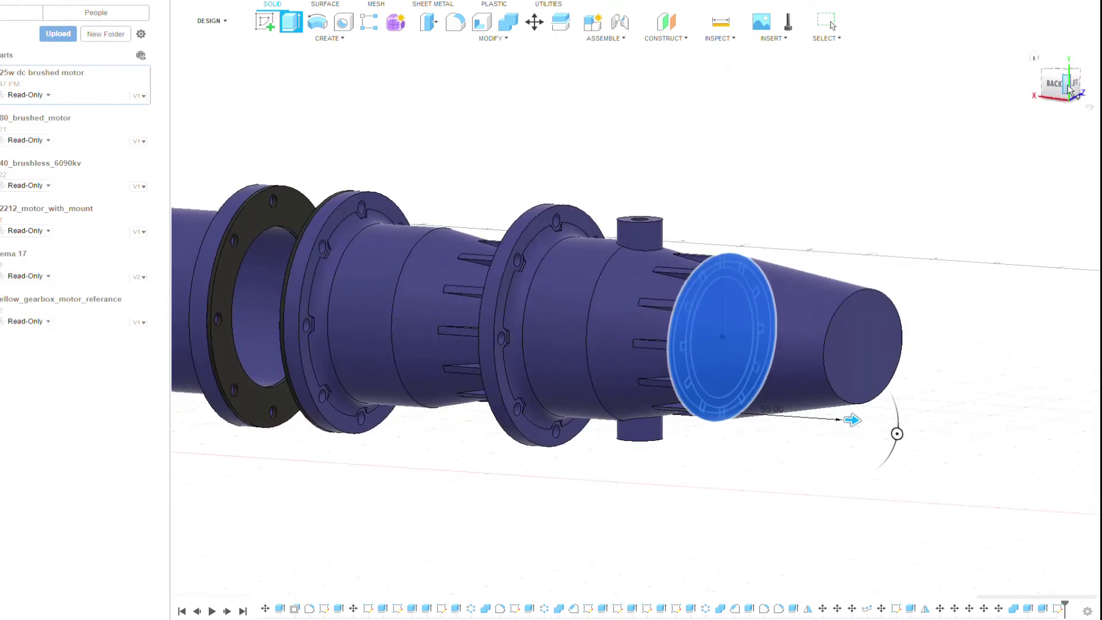
Discard the cone, offset the end circle outward and select the ring profile between them.
key("Escape")
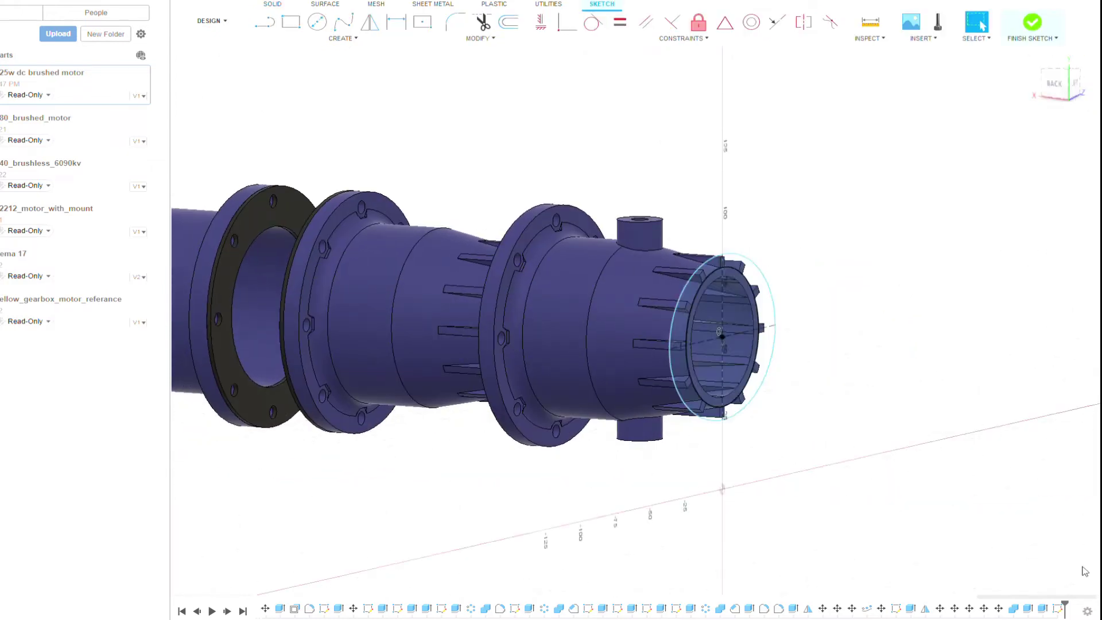
scroll(844, 388, "up", 5)
left_click(663, 141)
left_click_drag(663, 130, 660, 124)
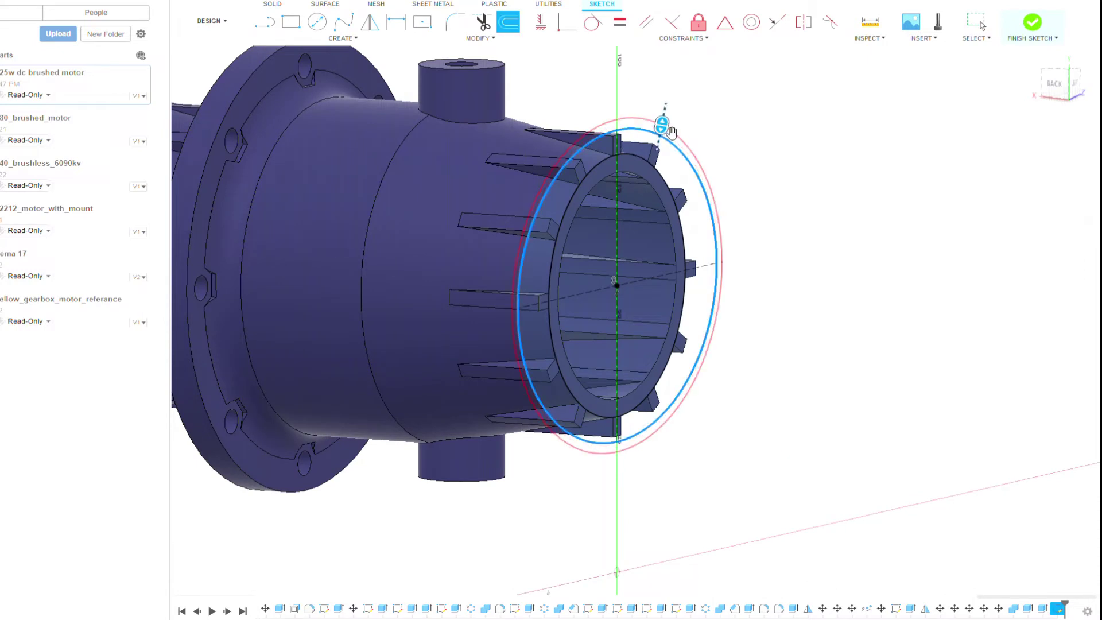
key("Return")
scroll(682, 167, "up", 4)
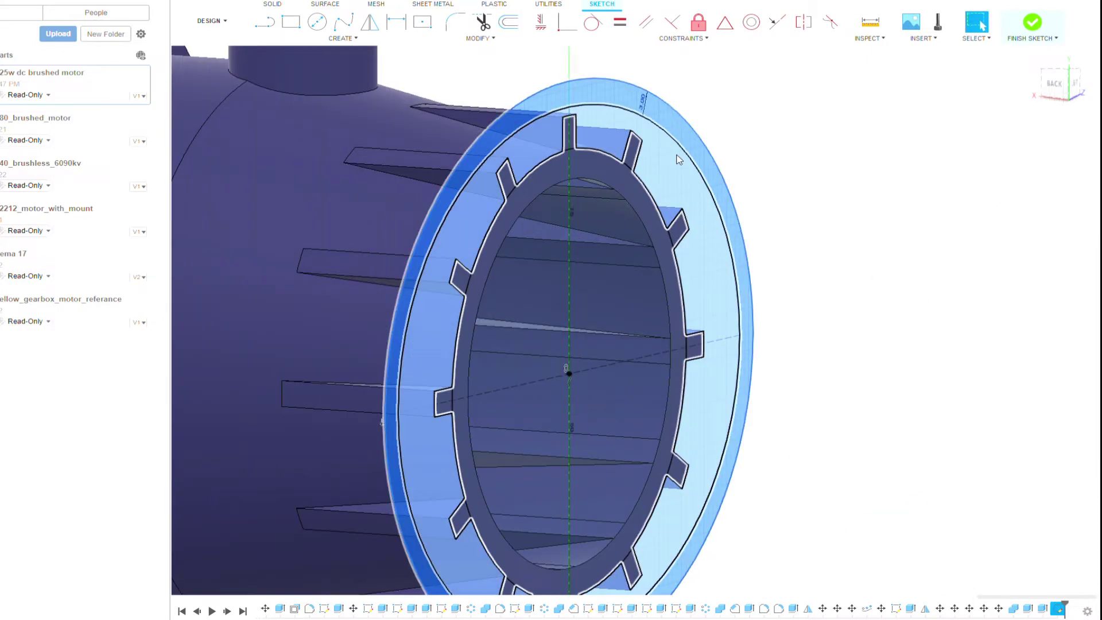
left_click(566, 134)
scroll(566, 133, "up", 4)
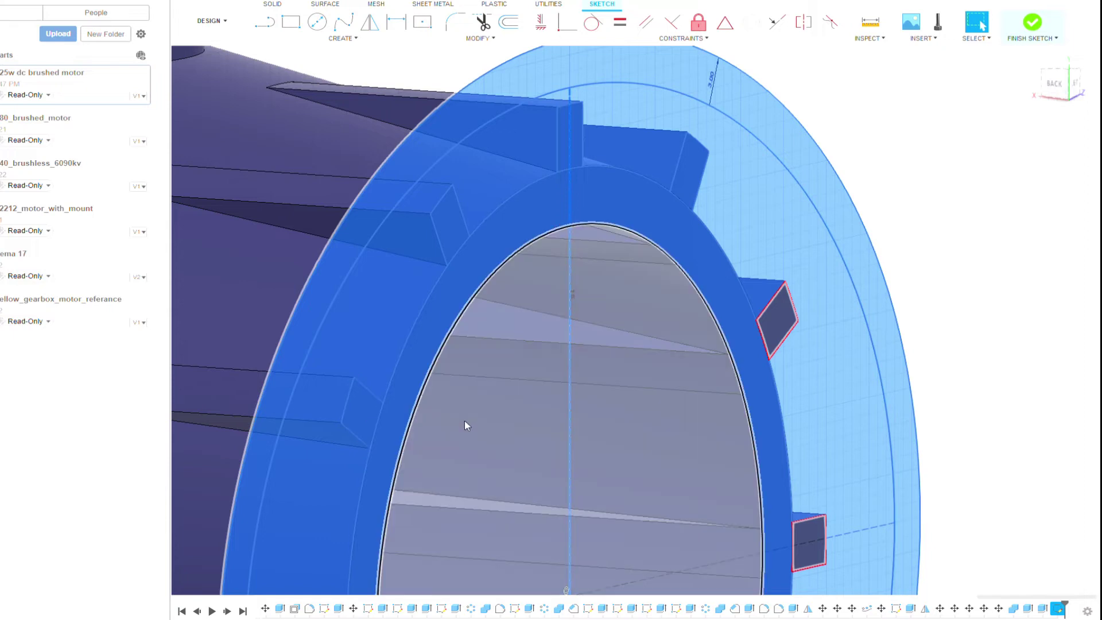
scroll(463, 421, "down", 6)
Extrude the ring profile 45 mm into a hollow sleeve.
middle_click_drag(777, 353, 774, 274)
scroll(663, 513, "up", 4)
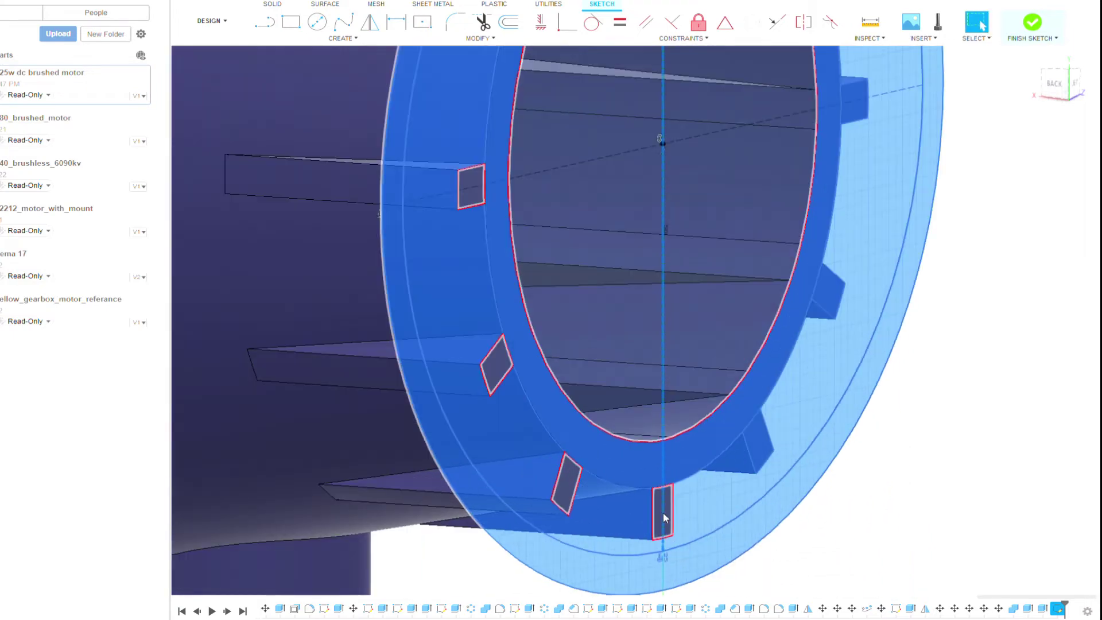
scroll(485, 225, "down", 3)
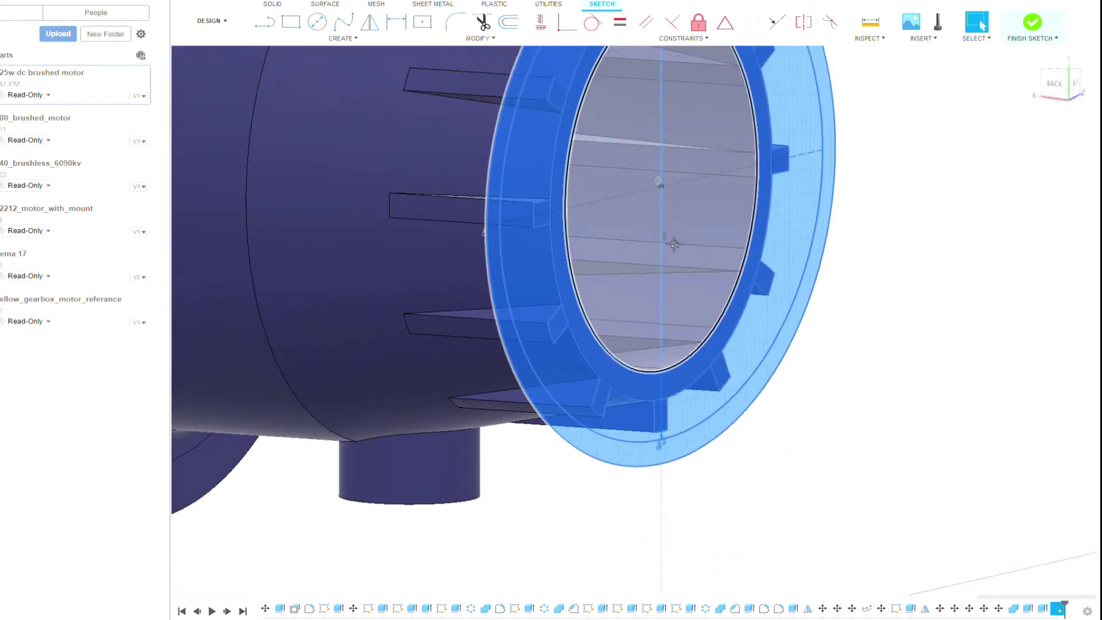
scroll(759, 252, "down", 2)
key("e")
middle_click_drag(969, 87, 829, 315, "shift")
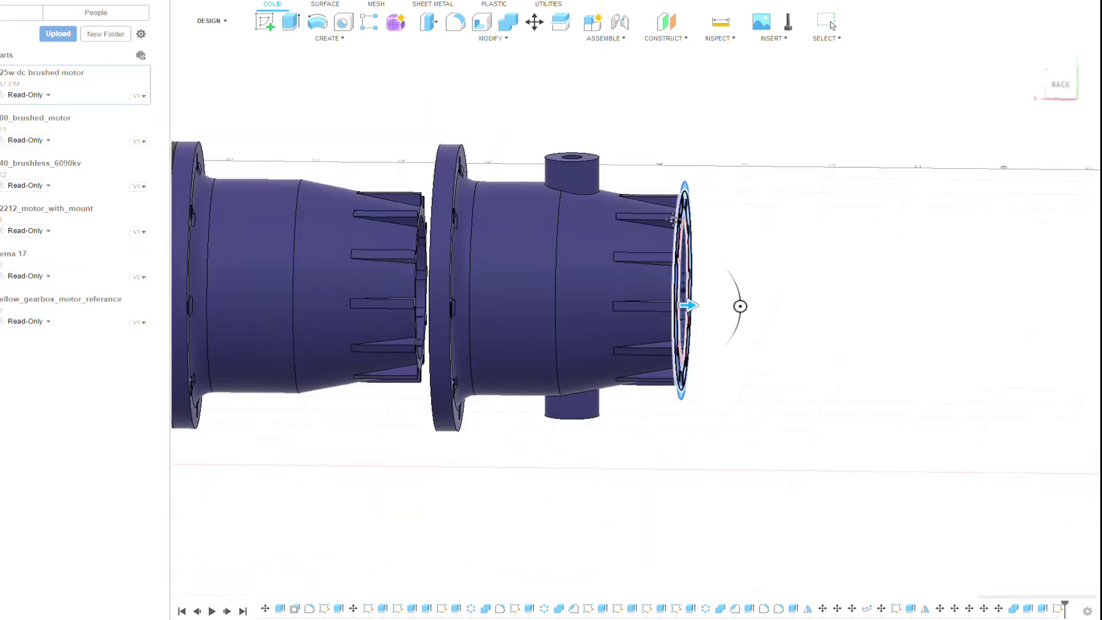
scroll(746, 307, "down", 1)
left_click_drag(706, 302, 833, 300)
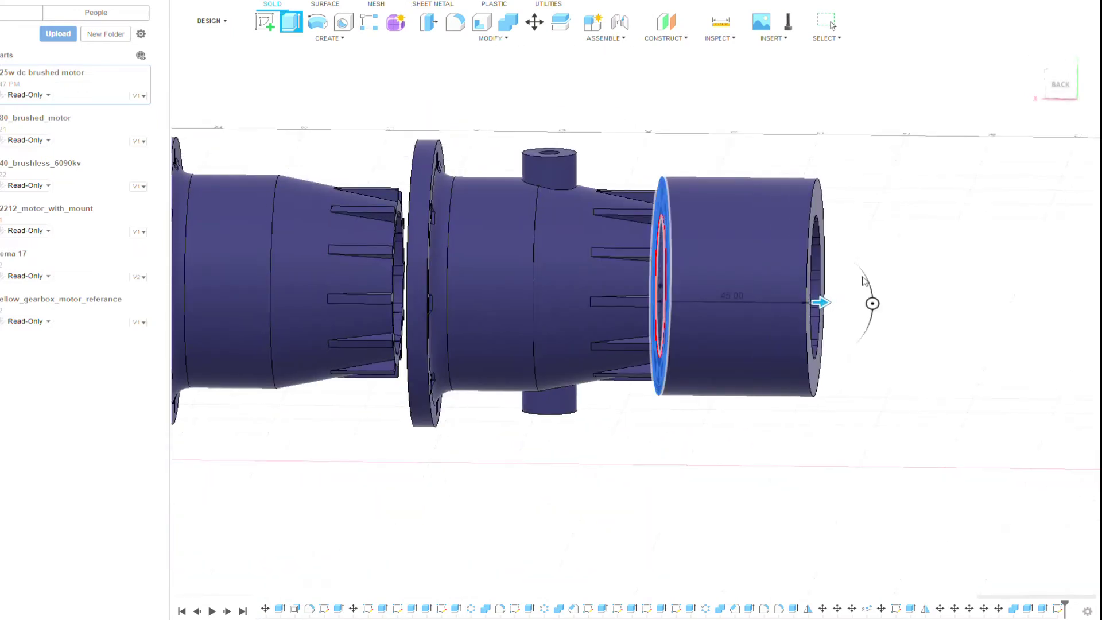
Commit the 45 mm sleeve extrusion, undoing and redoing the last step.
key("Return")
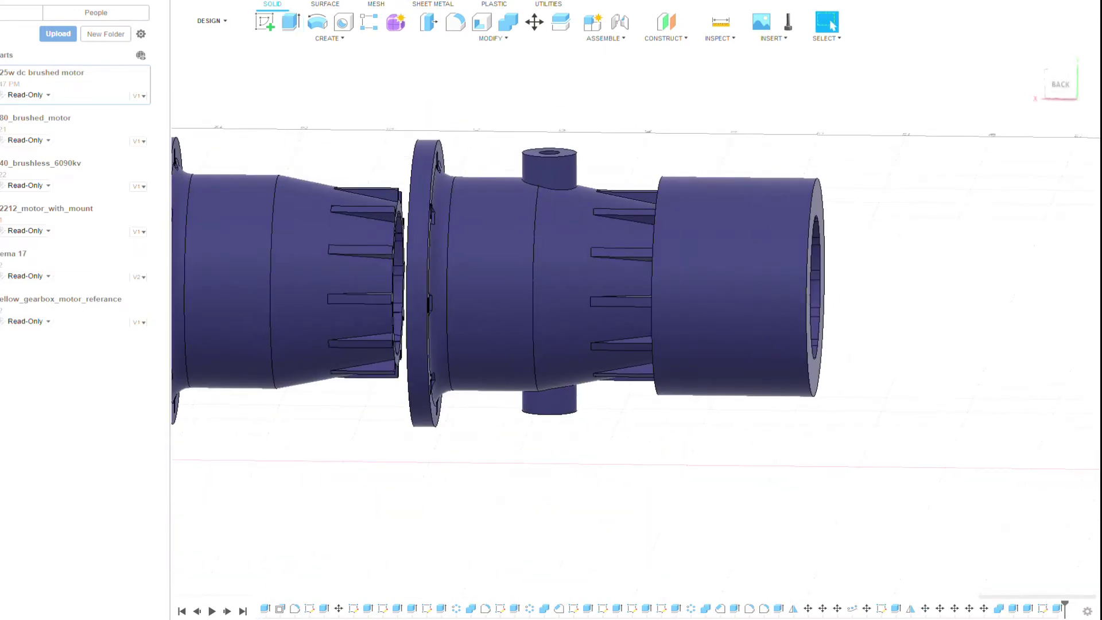
key("ctrl+z")
key("ctrl+y")
key("ctrl+y")
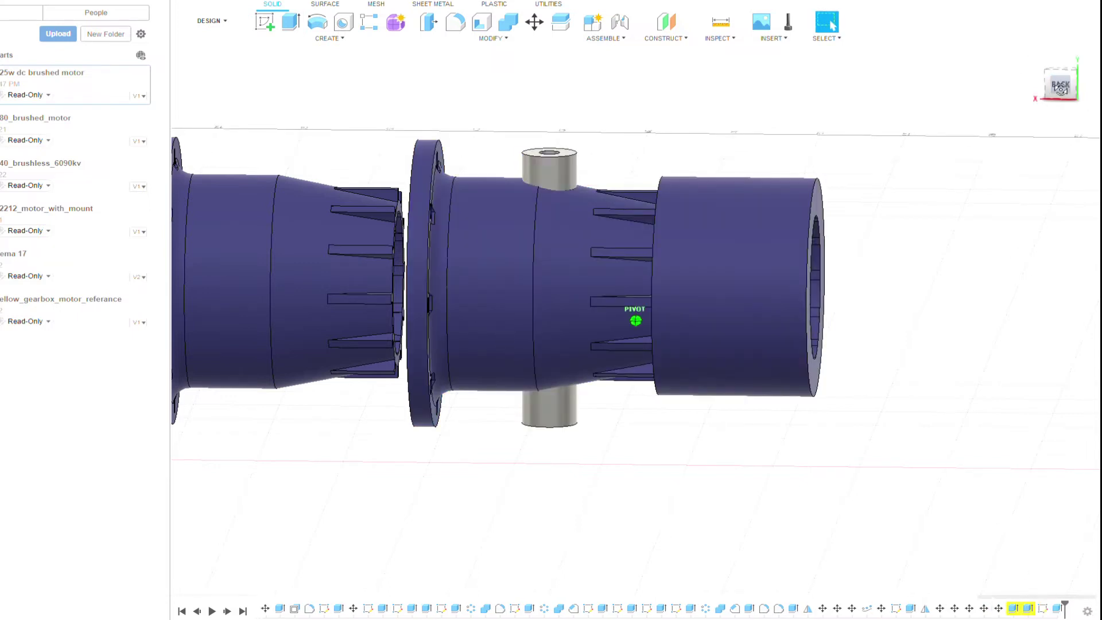
middle_click_drag(636, 320, 803, 321, "shift")
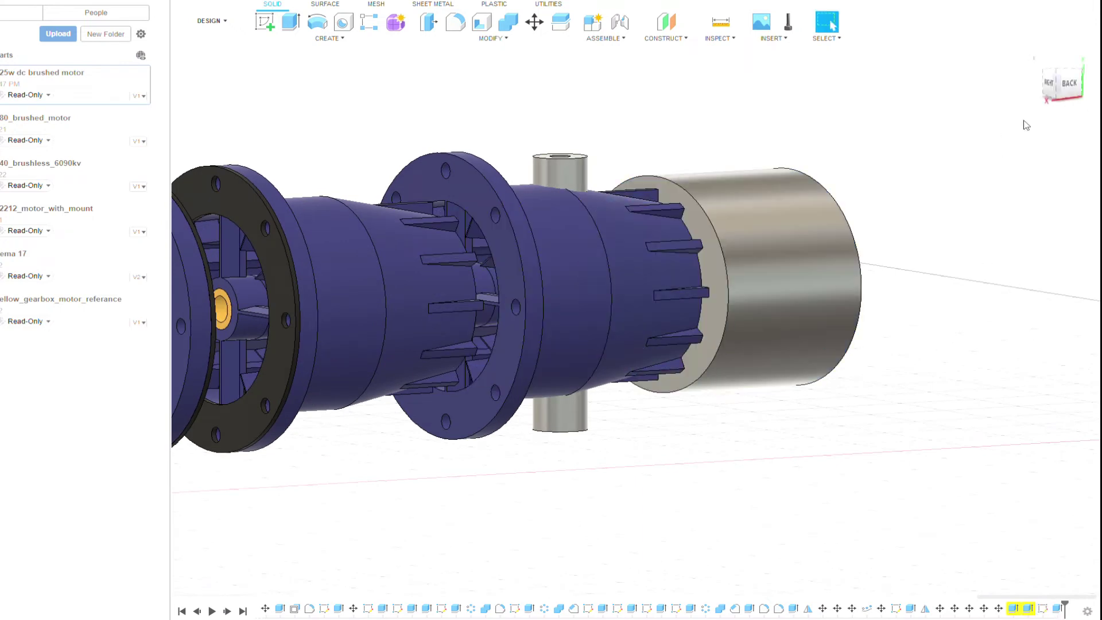
middle_click_drag(622, 319, 664, 105, "shift")
Slide the grey sleeve away from the body along its axis.
left_click(736, 267)
key("m")
left_click_drag(736, 270, 801, 274)
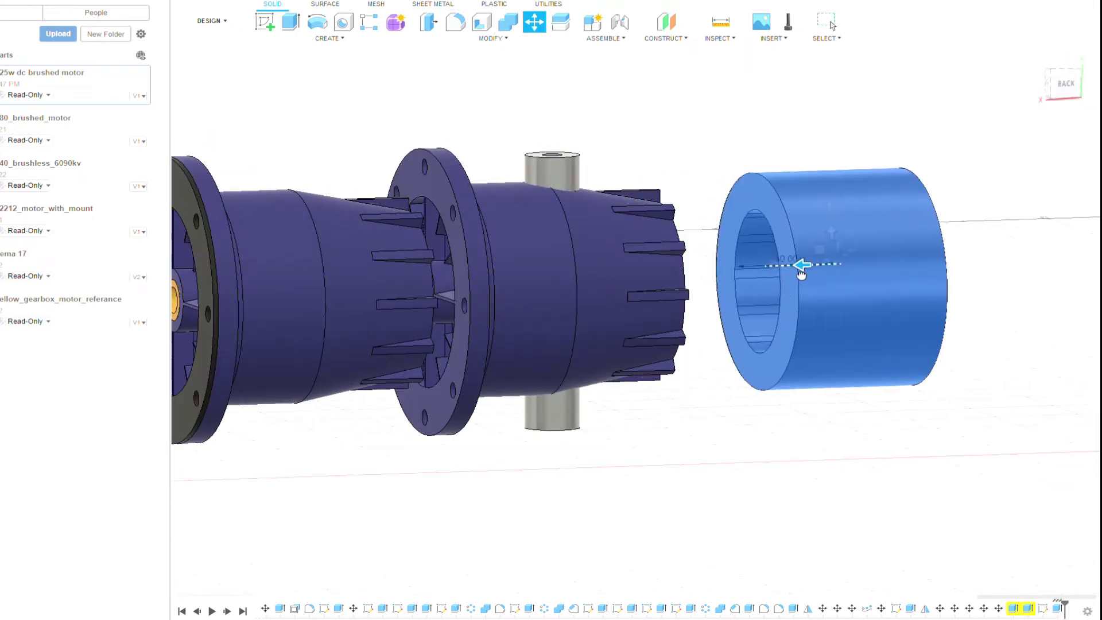
key("Return")
scroll(801, 274, "up", 3)
Sketch a circle on the sleeve's near end and extrude it to fill the bore.
left_click(264, 21)
left_click(725, 311)
mouse_move(724, 311)
middle_mouse_down("shift")
mouse_move(635, 320)
mouse_move(860, 356)
mouse_move(848, 262)
middle_mouse_up("shift")
key("e")
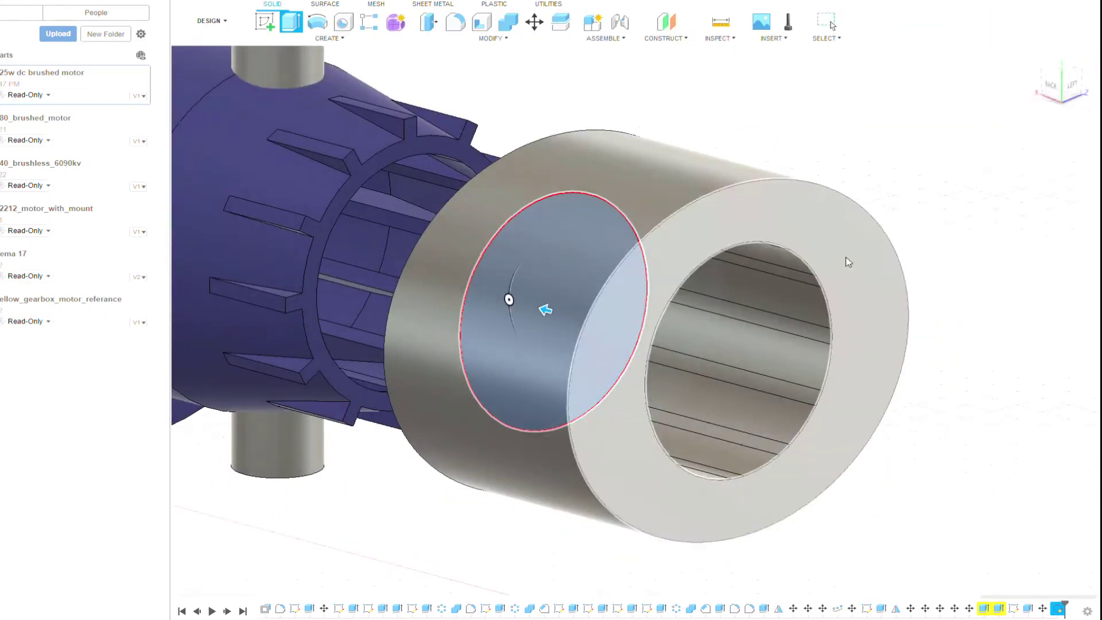
key("Return")
mouse_move(779, 373)
middle_mouse_down("shift")
mouse_move(634, 317)
mouse_move(803, 223)
middle_mouse_up("shift")
left_click(634, 318)
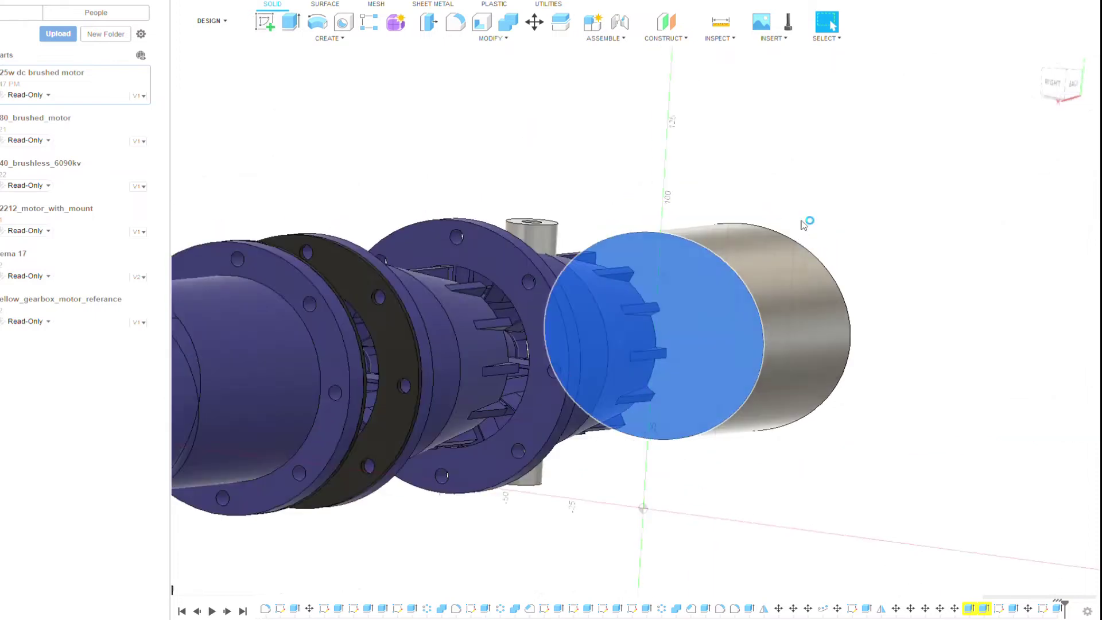
Offset the cylinder's end-face circular edge in a sketch and finish the sketch.
key("o")
left_click(762, 273)
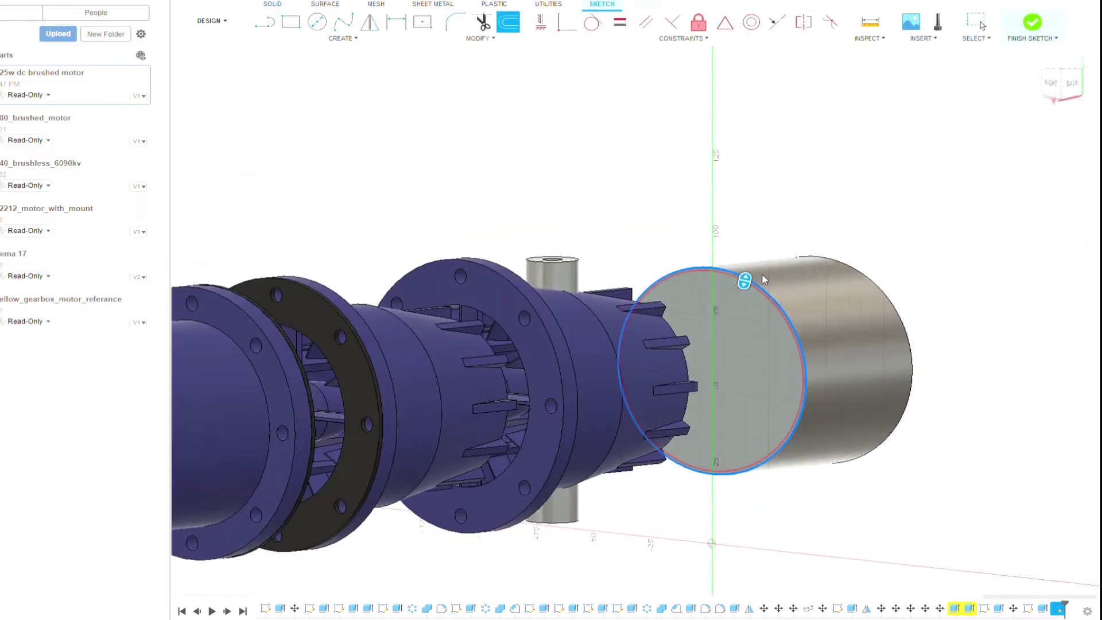
key("Return")
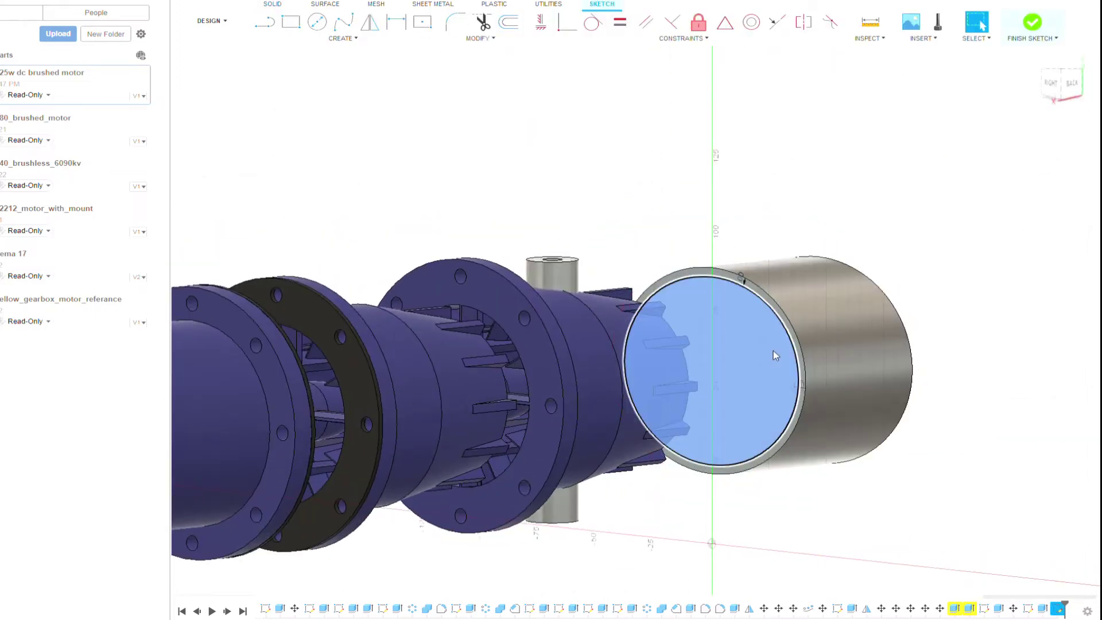
left_click_drag(1062, 86, 1036, 188)
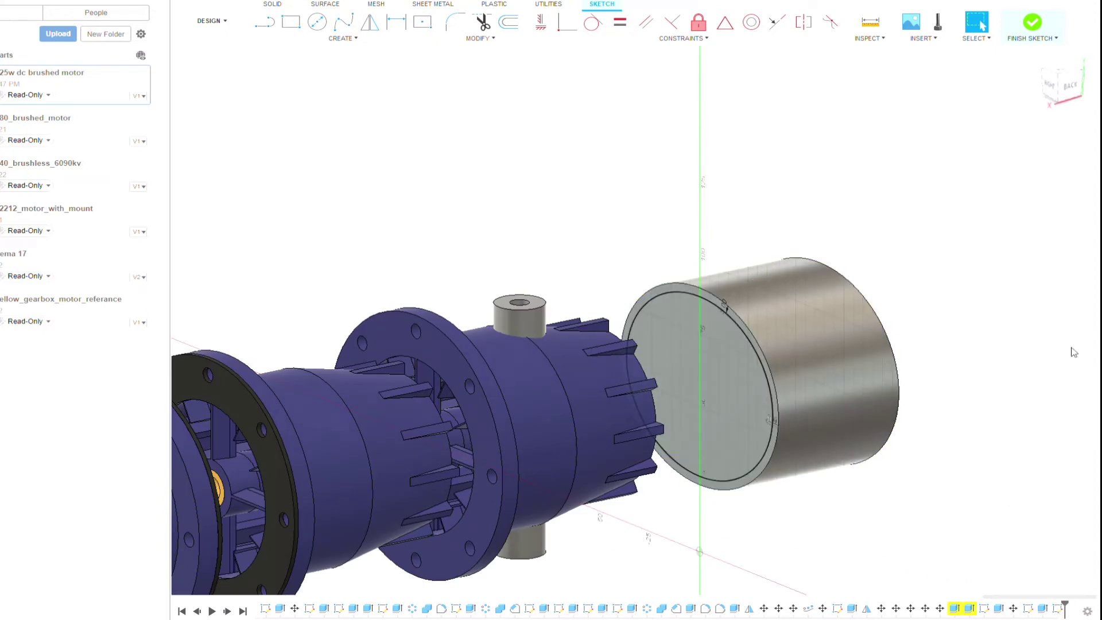
left_click(1031, 22)
Extrude the disc profile out into a long grey cylinder.
scroll(713, 337, "up", 5)
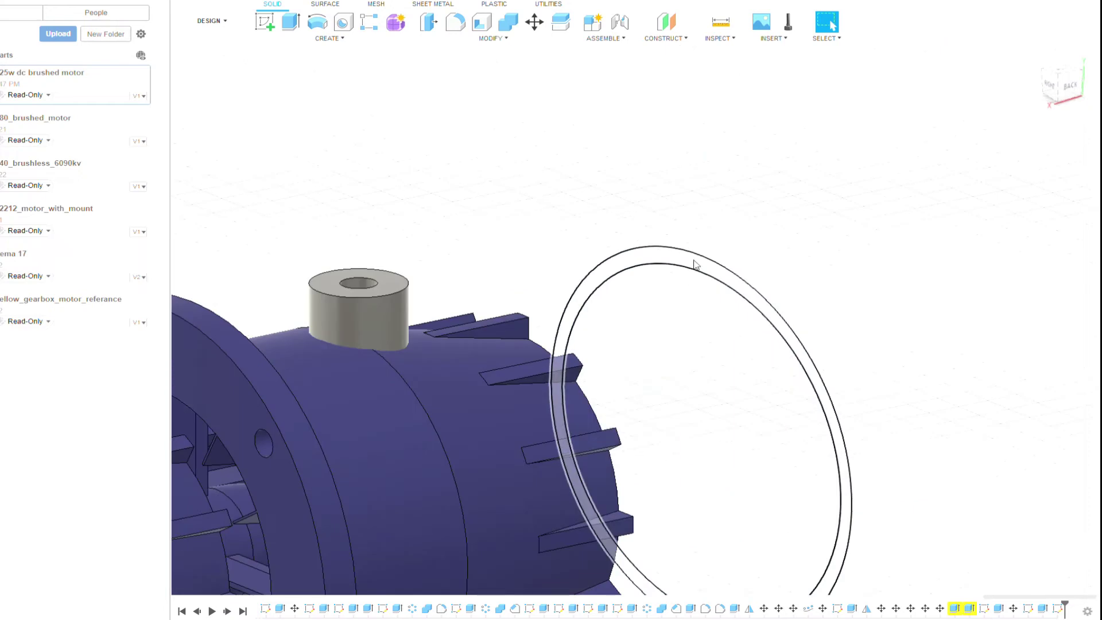
scroll(693, 313, "down", 5)
key("e")
left_click_drag(692, 380, 1042, 274)
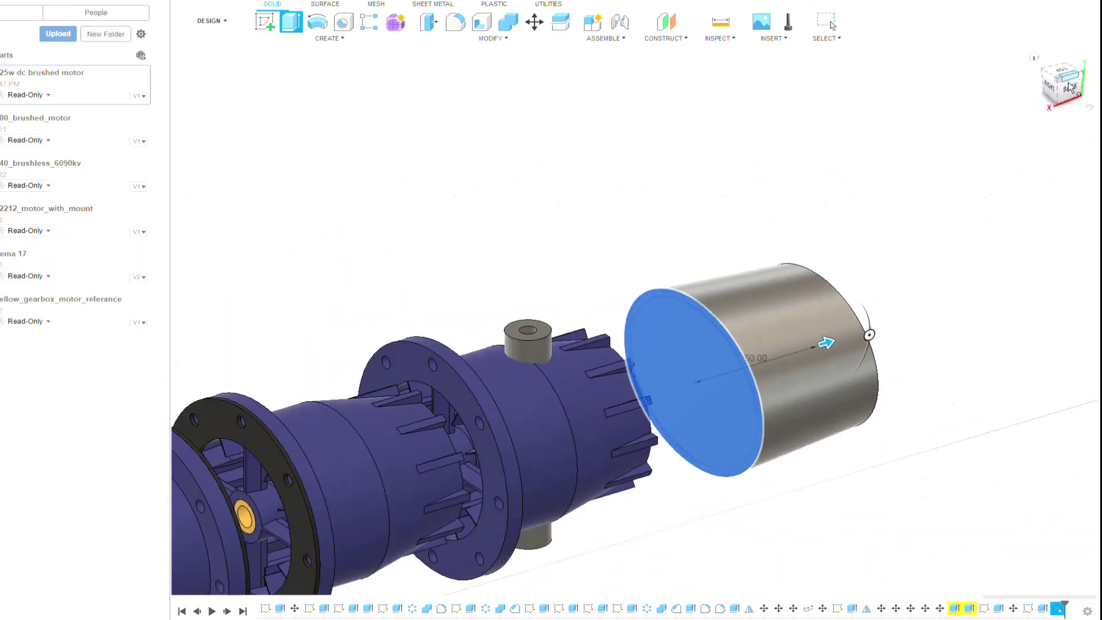
Hollow the grey body by extrude-cutting 70 into its end face.
key("Return")
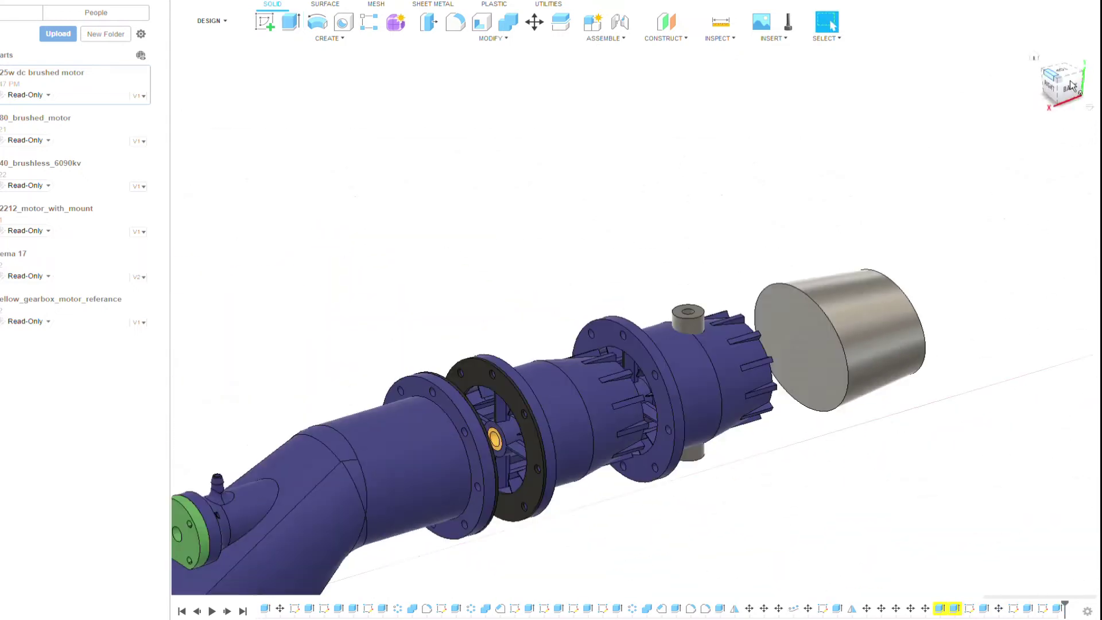
middle_click_drag(954, 217, 891, 254, "shift")
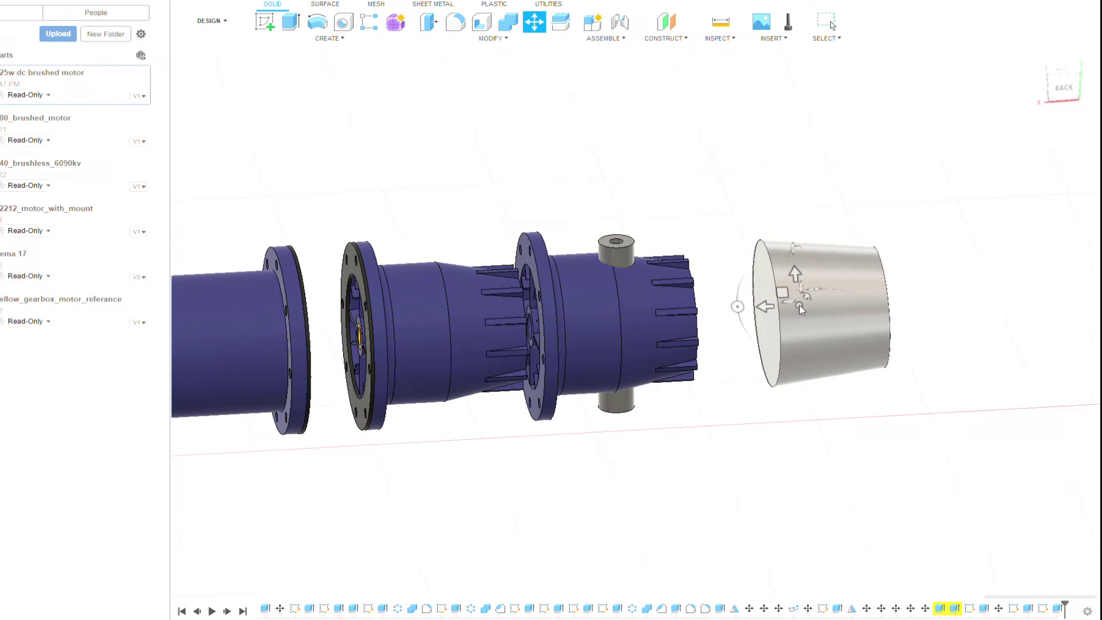
left_click(1064, 85)
middle_click_drag(1070, 90, 224, 307, "shift")
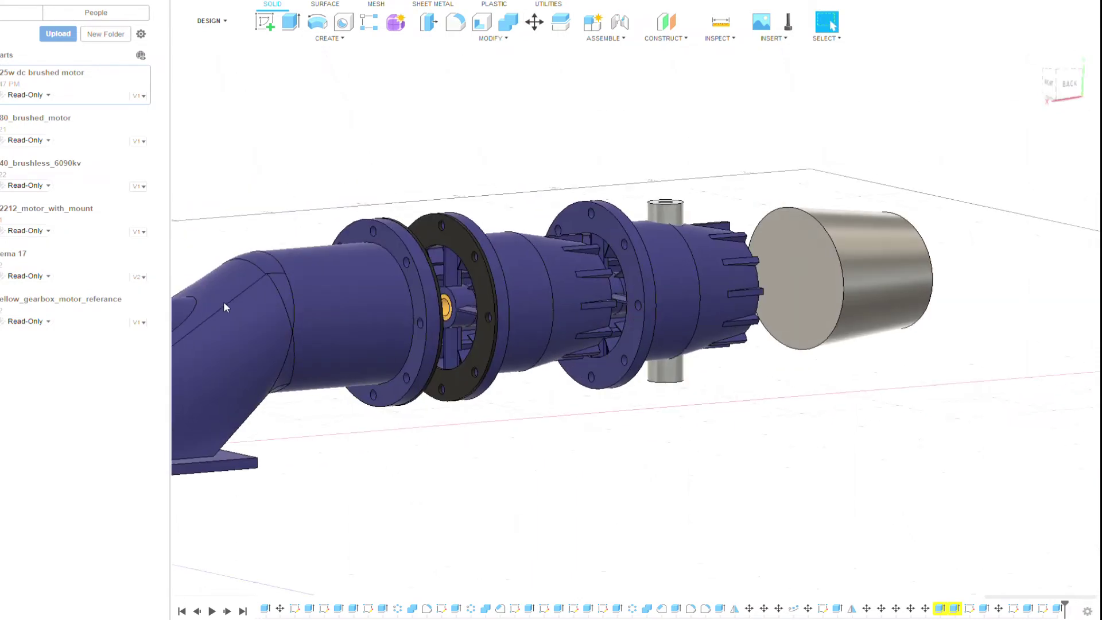
left_click(794, 276)
key("e")
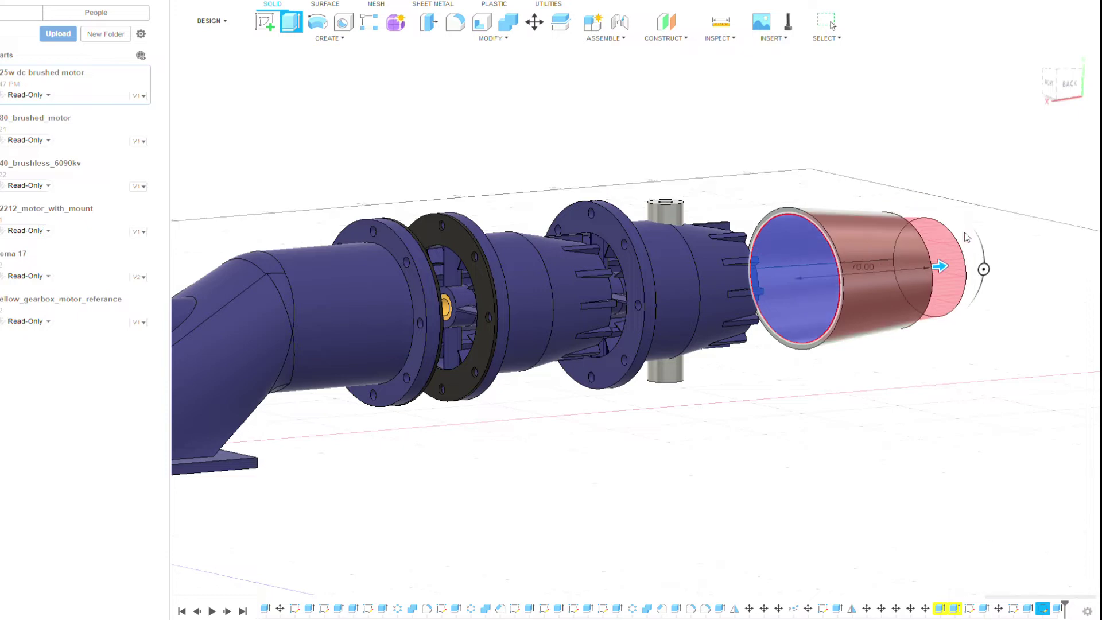
key("Return")
middle_click_drag(1021, 303, 229, 550, "shift")
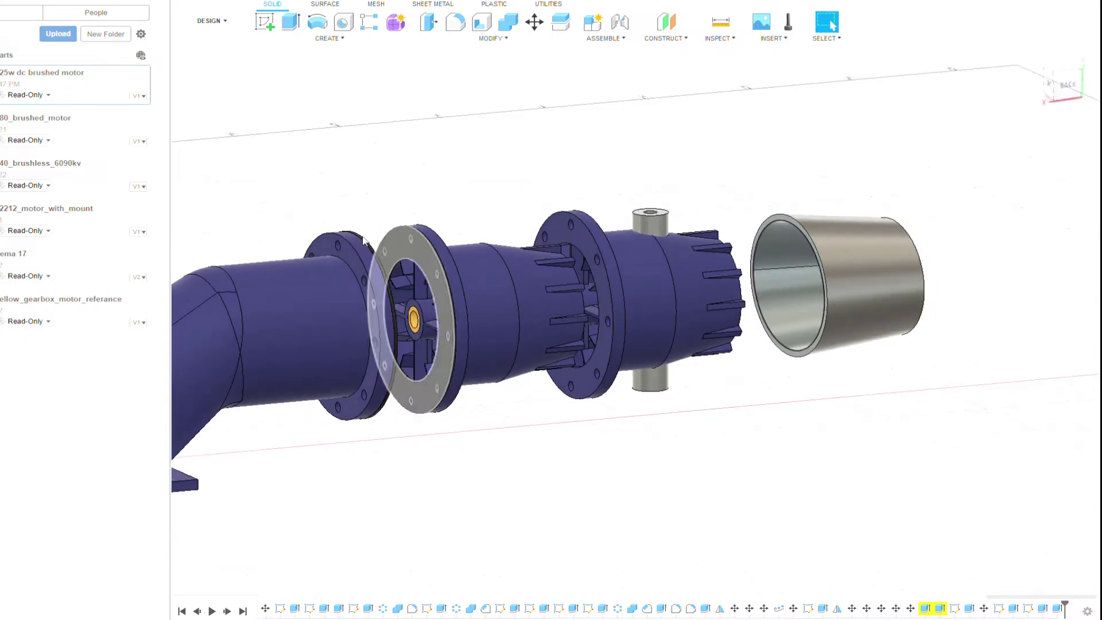
scroll(912, 206, "up", 3)
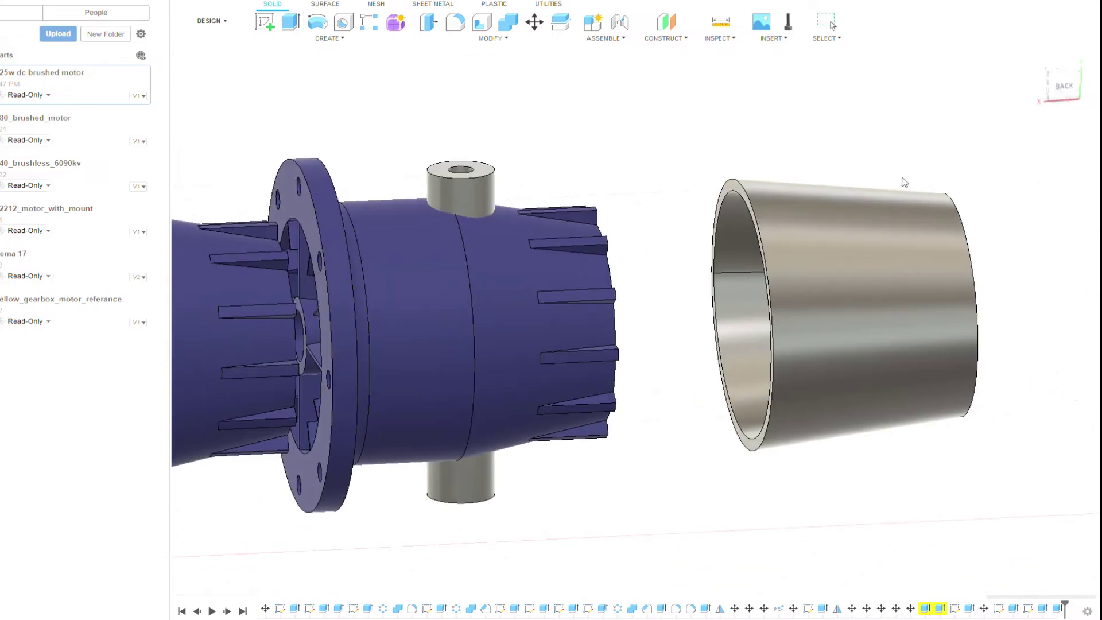
Try moving the grey tube 40 toward the nozzle, then cancel the move.
left_click(534, 23)
left_click(782, 290)
left_click_drag(782, 290, 631, 290)
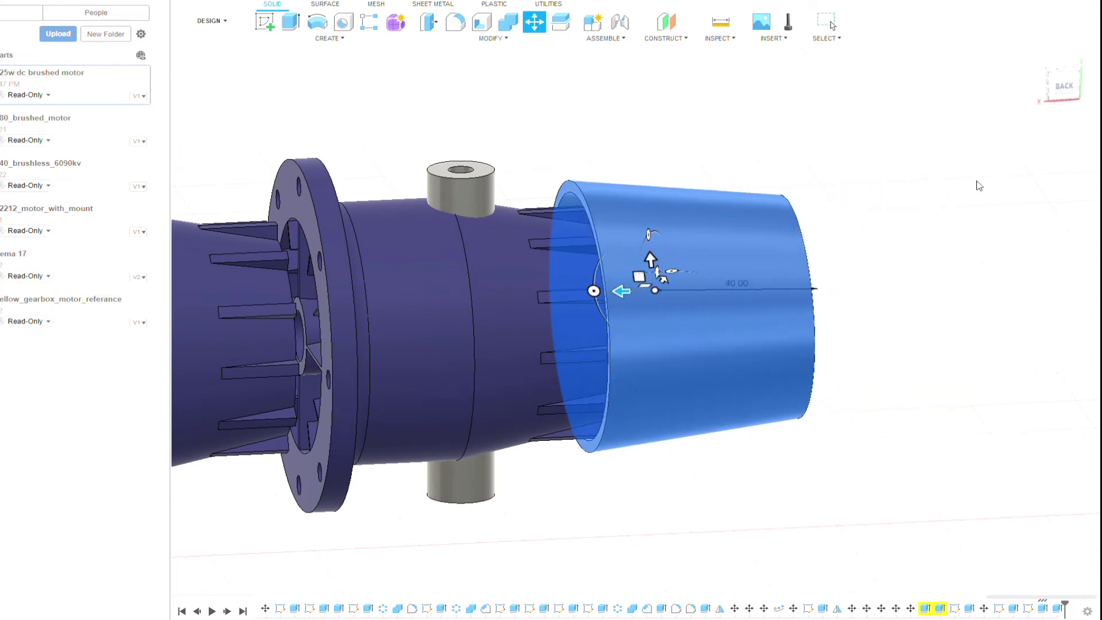
middle_click_drag(976, 190, 832, 25, "shift")
middle_click_drag(746, 286, 574, 310, "shift")
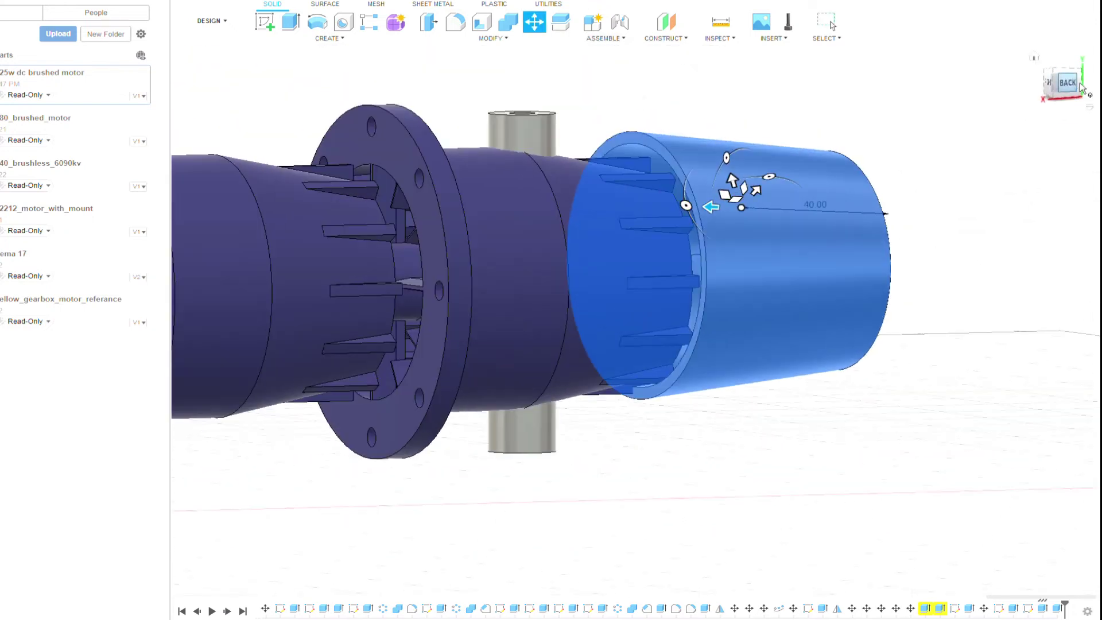
left_click(1080, 85)
key("Escape")
Retry the 40 mm tube move, cancel it again, and pick the tube's inlet face.
left_click(917, 252)
left_click_drag(917, 252, 717, 253)
middle_click_drag(717, 253, 1058, 102, "shift")
scroll(752, 231, "up", 2)
scroll(752, 231, "down", 4)
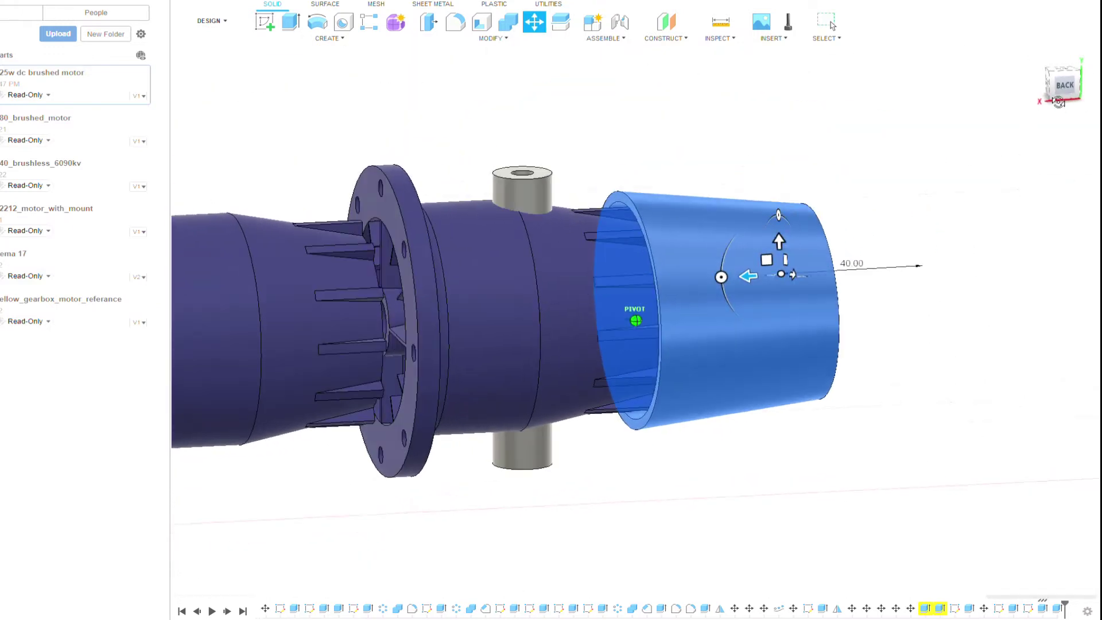
key("Escape")
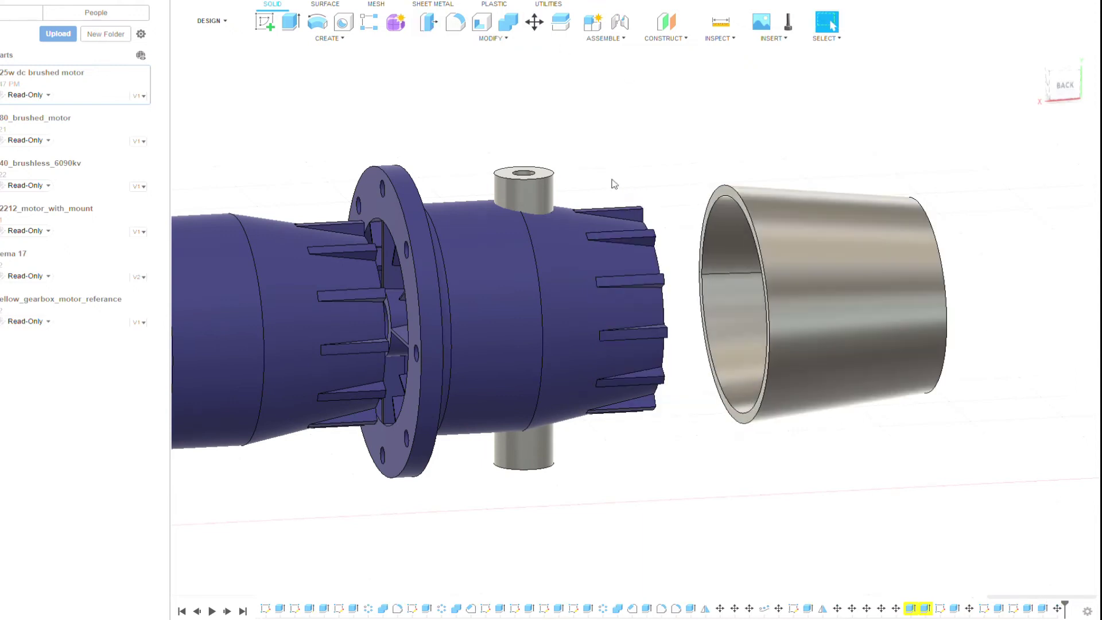
left_click(714, 195)
Press Pull the tube's inlet end out by 25.
type("q25")
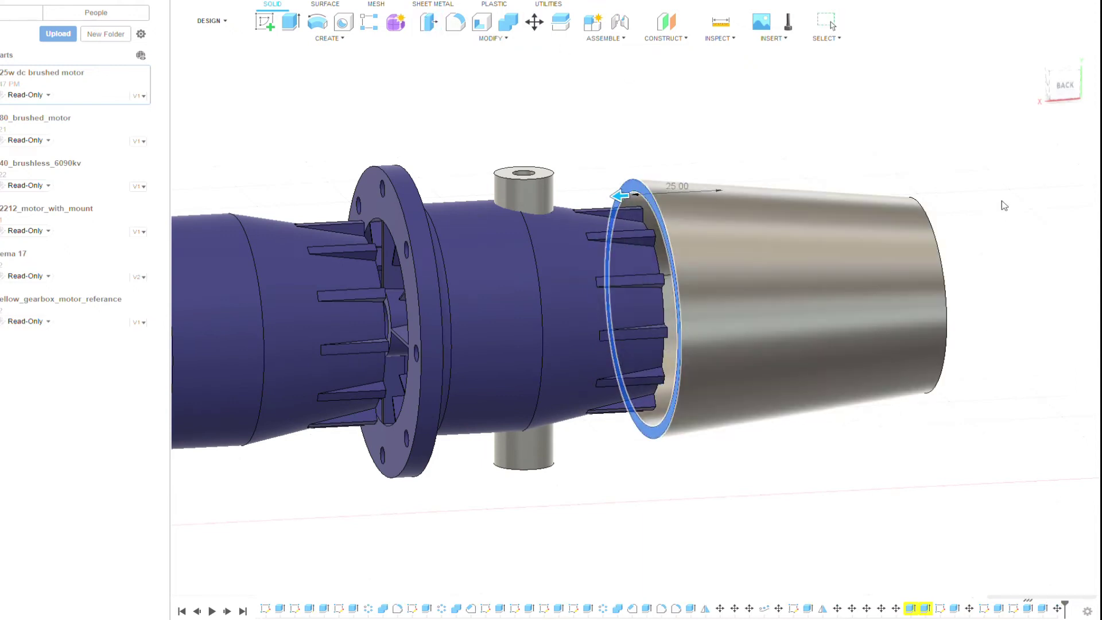
key("Return")
middle_click_drag(1001, 206, 915, 167, "shift")
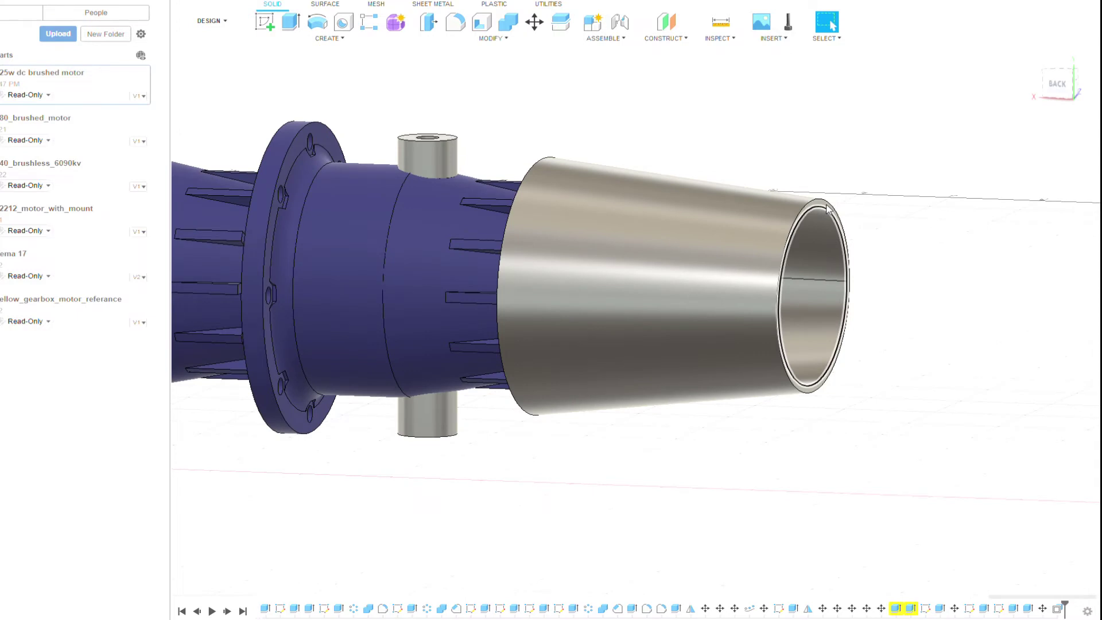
scroll(826, 209, "up", 5)
scroll(827, 209, "down", 2)
Shorten the tube's outlet rim to 32 with Press Pull.
left_click(829, 212)
key("q")
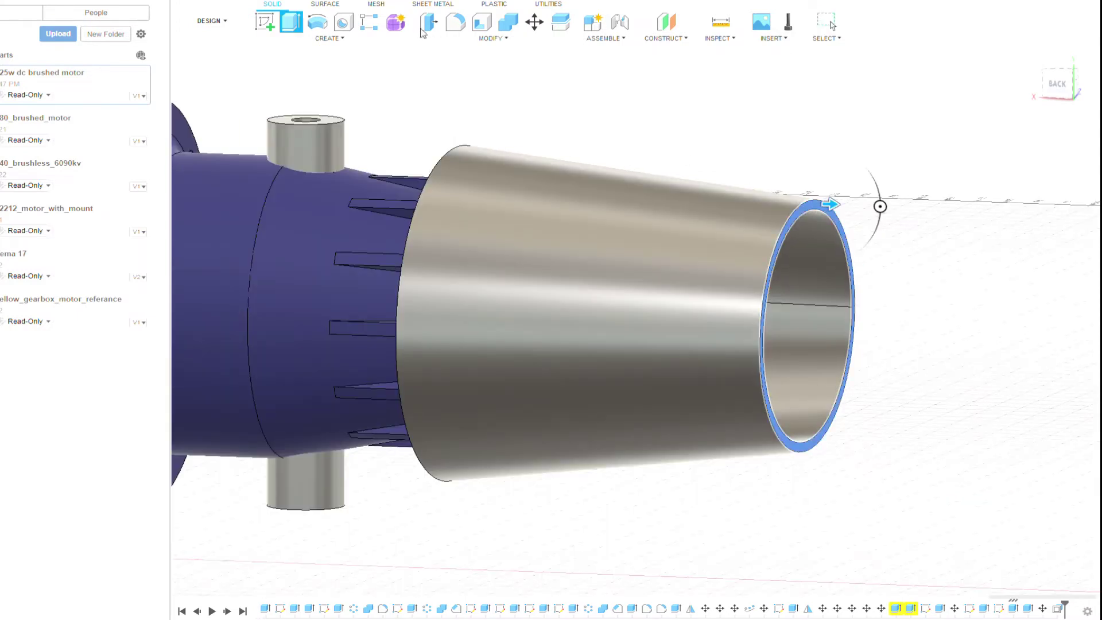
left_click_drag(832, 205, 760, 212)
key("Return")
scroll(982, 163, "down", 4)
mouse_move(982, 162)
middle_mouse_down("shift")
mouse_move(803, 253)
mouse_move(602, 264)
middle_mouse_up("shift")
Move the grey tube 15, then a further 20, toward the nozzle.
left_click(803, 252)
key("m")
left_click(765, 266)
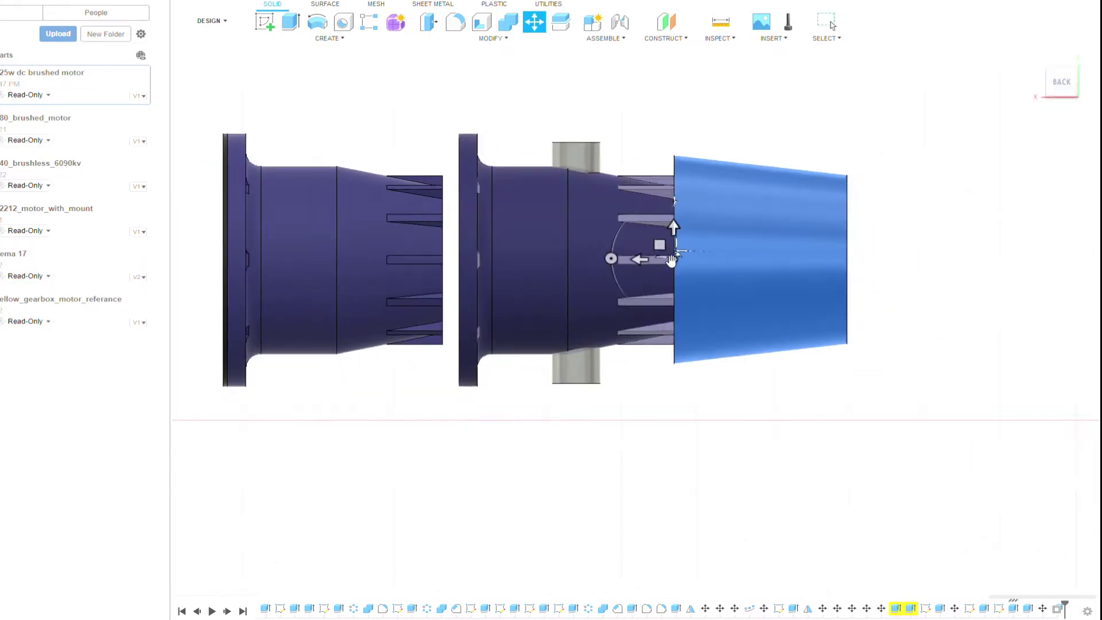
scroll(603, 264, "up", 3)
left_click_drag(614, 262, 569, 275)
middle_click_drag(569, 275, 660, 310, "shift")
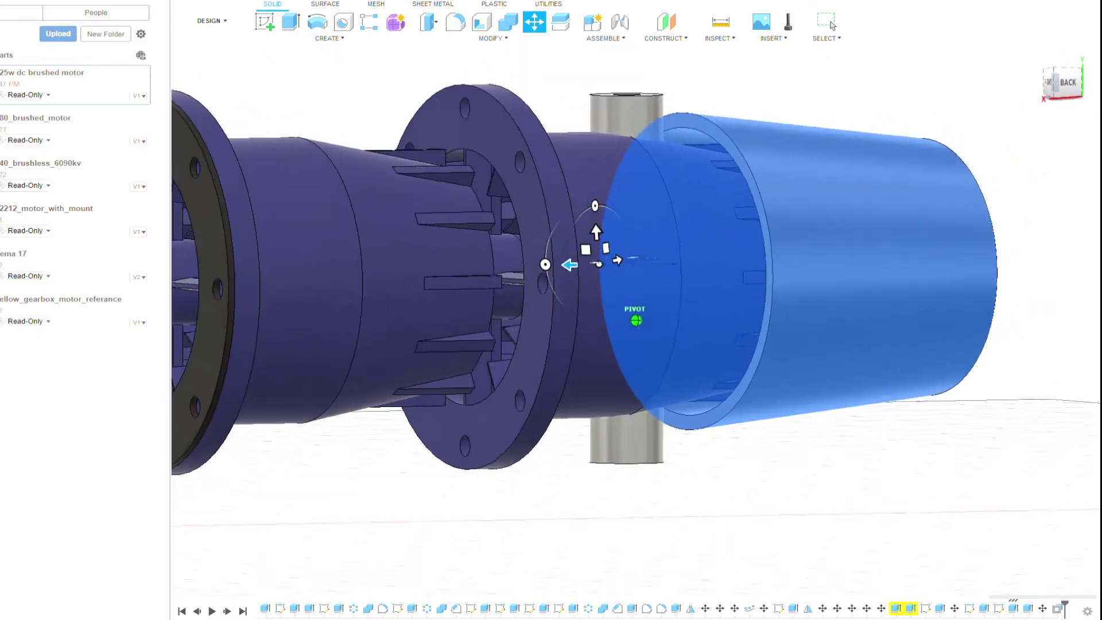
left_click_drag(1062, 84, 1068, 87)
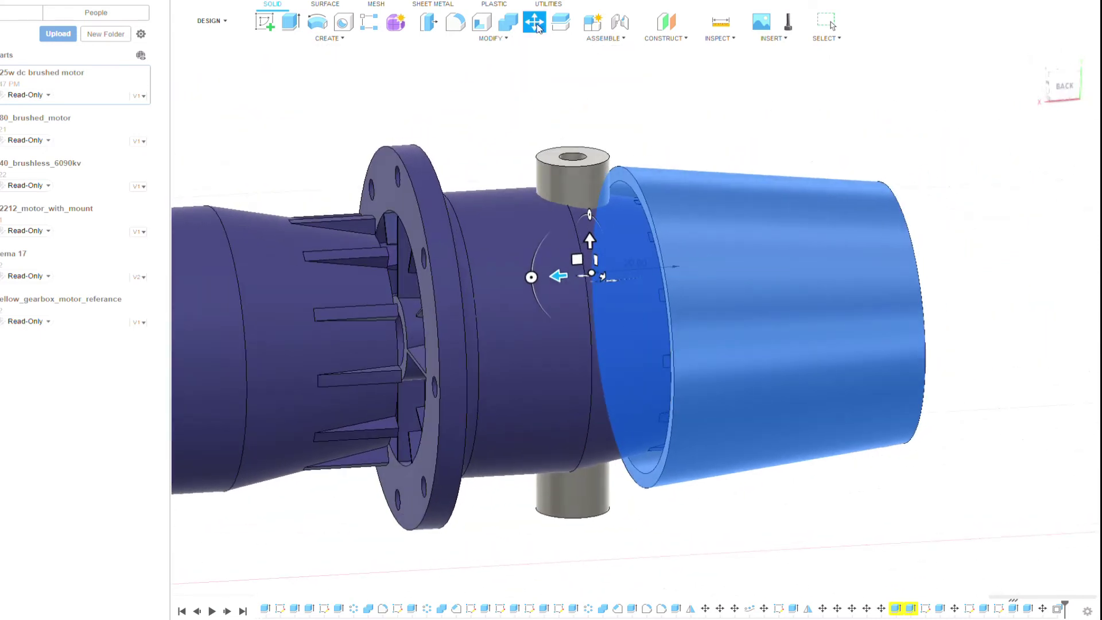
left_click_drag(1058, 85, 1062, 86)
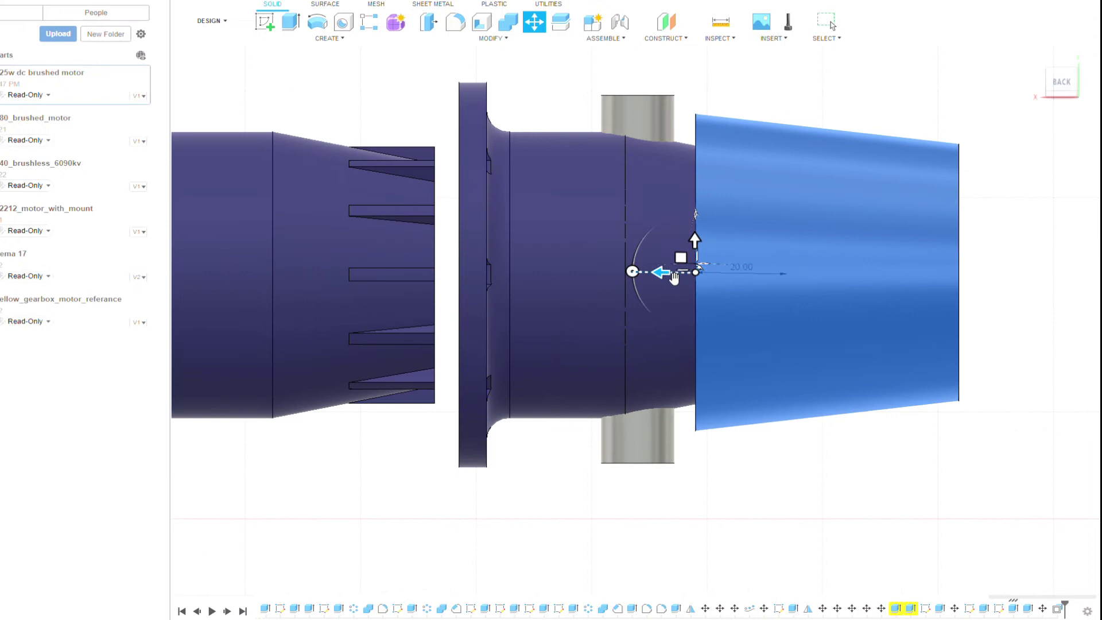
key("Escape")
middle_click_drag(629, 313, 516, 201, "shift")
Pull the tube's inner ring face 45 toward the nozzle.
left_click(434, 32)
left_click_drag(711, 123, 615, 126)
middle_click_drag(635, 320, 717, 298, "shift")
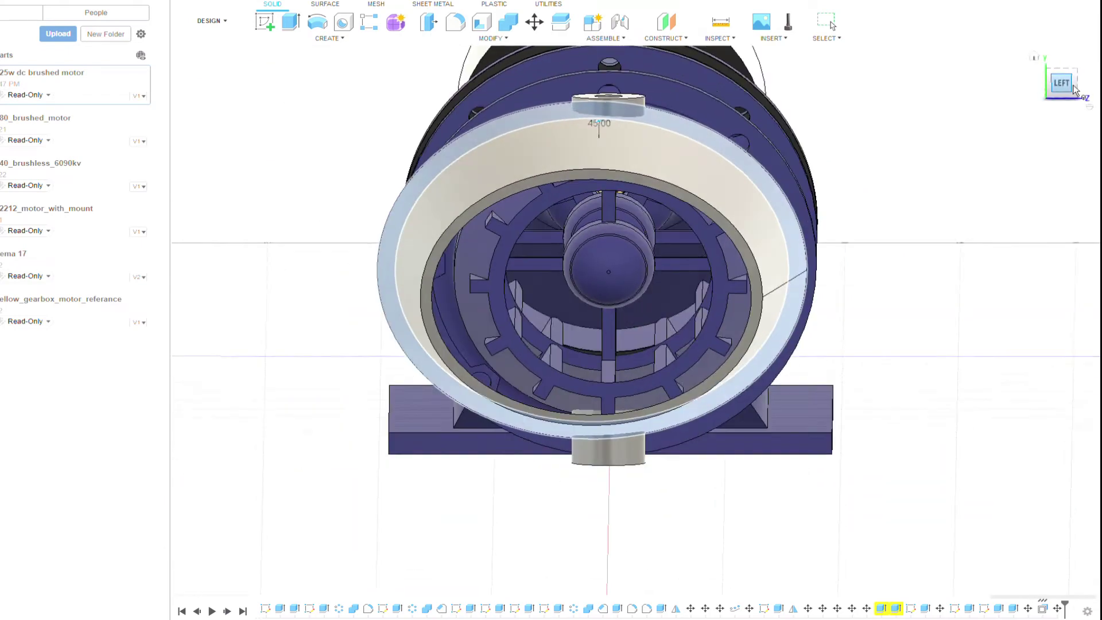
left_click(1061, 82)
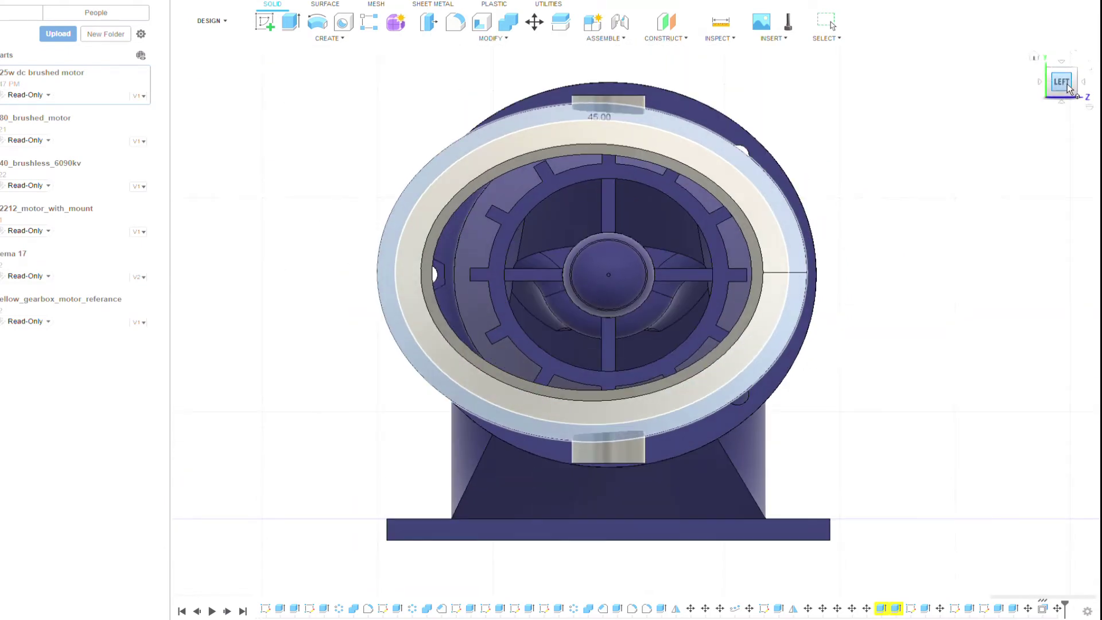
key("Return")
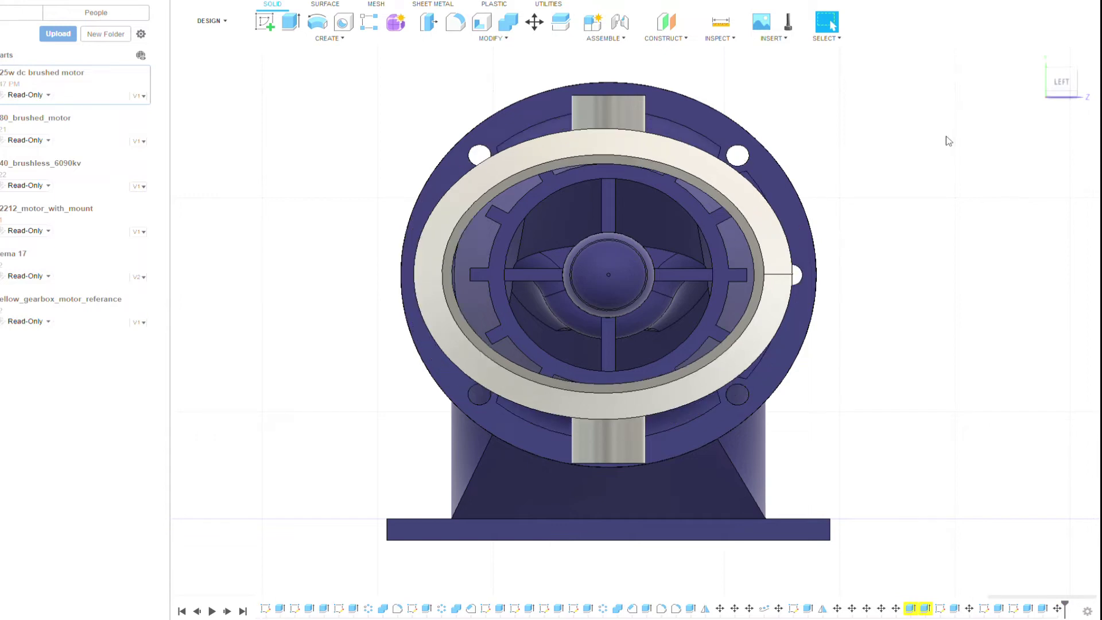
left_click(1034, 57)
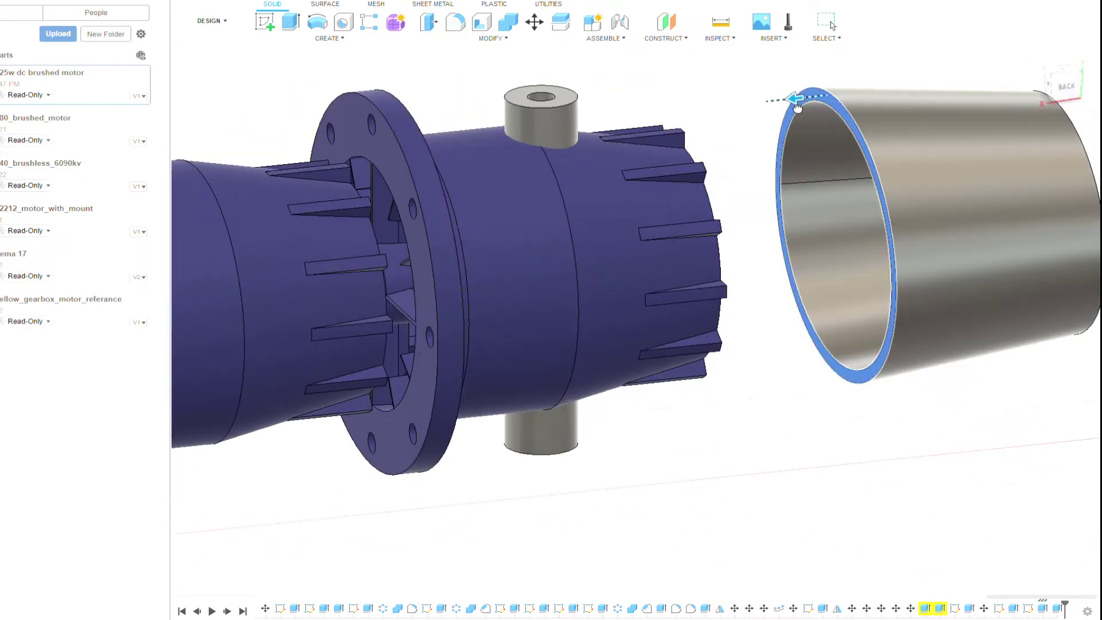
Align the tube edges on the nozzle and shorten its outlet end to 15.
left_click(797, 107)
mouse_move(635, 320)
middle_mouse_down("shift")
mouse_move(660, 321)
mouse_move(963, 159)
middle_mouse_up("shift")
left_click(915, 185)
key("q")
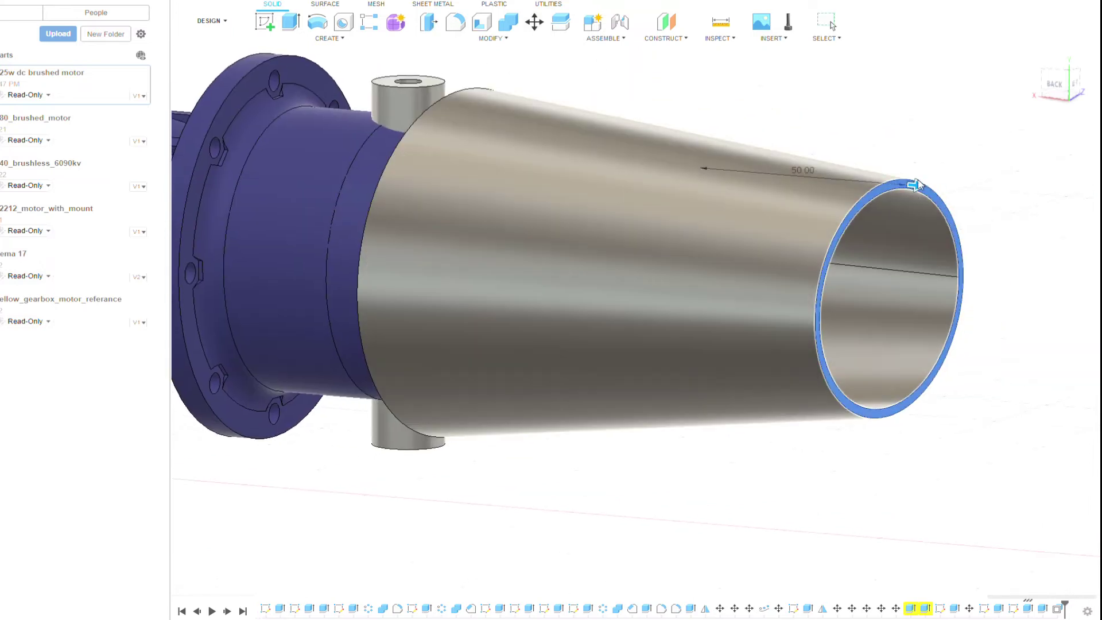
left_click_drag(915, 185, 775, 172)
scroll(775, 172, "down", 3)
middle_click_drag(774, 173, 751, 167, "shift")
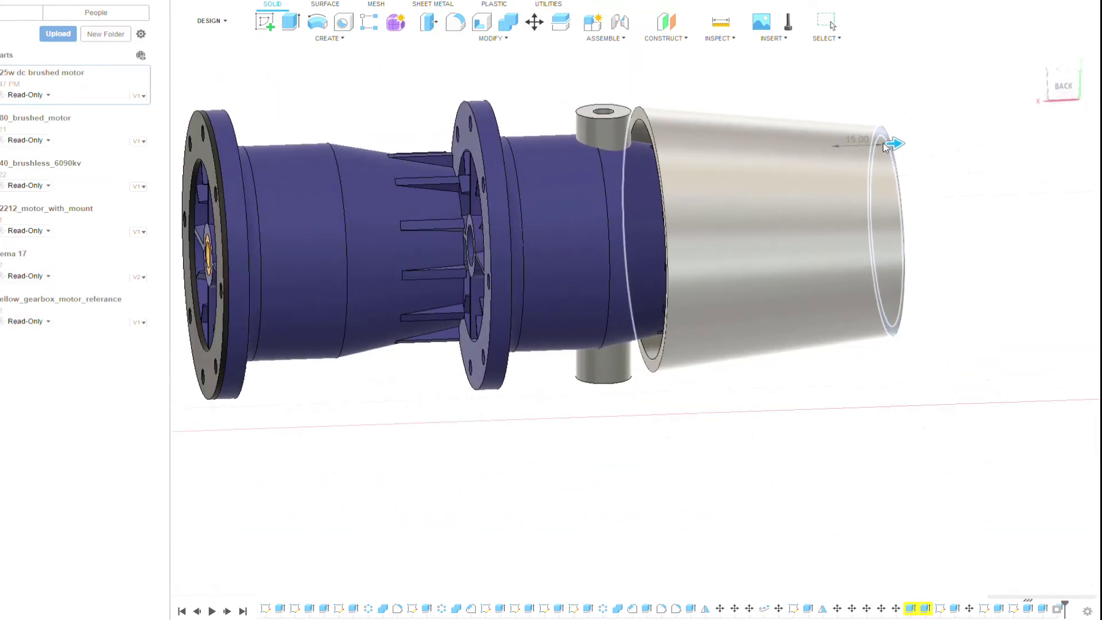
key("Return")
middle_click_drag(1070, 91, 1004, 98, "shift")
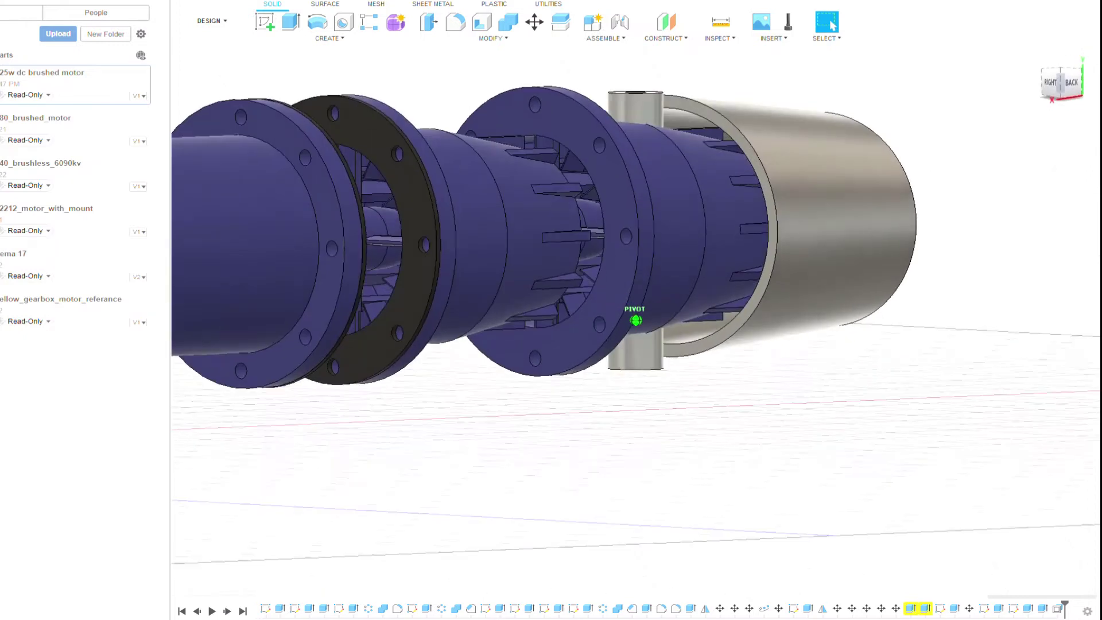
middle_click_drag(635, 320, 573, 321, "shift")
Try moving the boss body 2 mm along X, then cancel and revert it.
key("m")
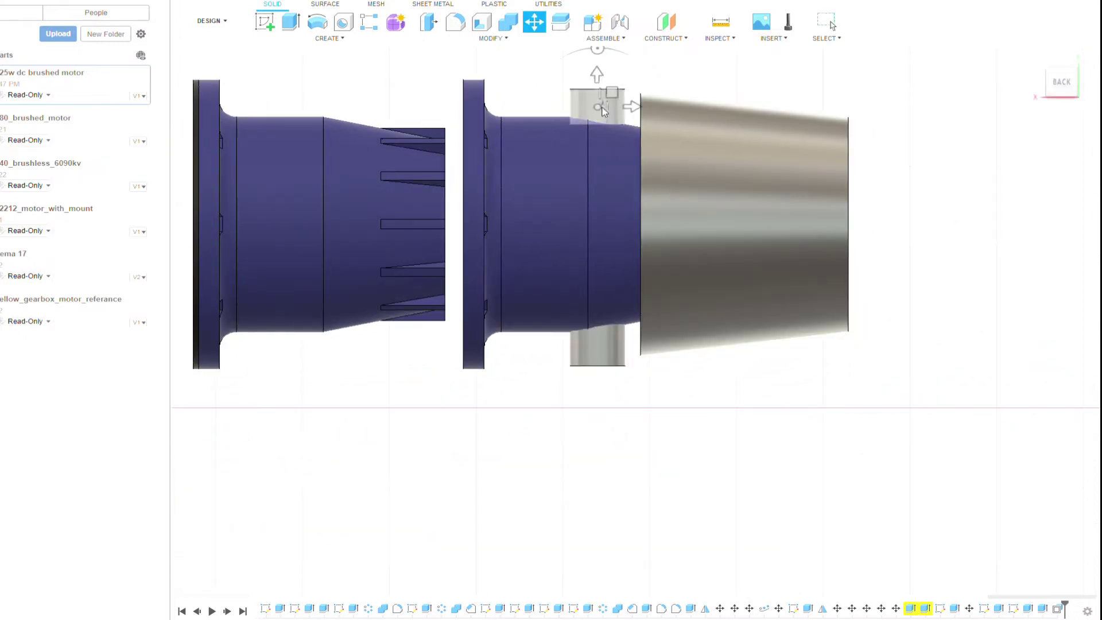
scroll(775, 225, "down", 5)
scroll(776, 225, "up", 3)
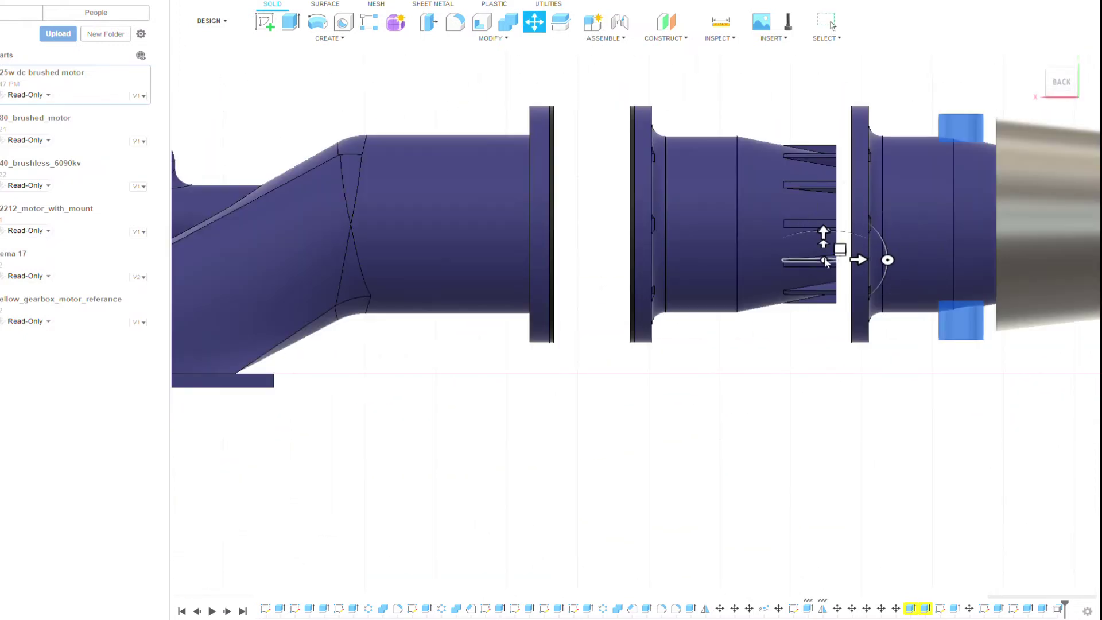
scroll(803, 241, "up", 3)
scroll(832, 229, "up", 1)
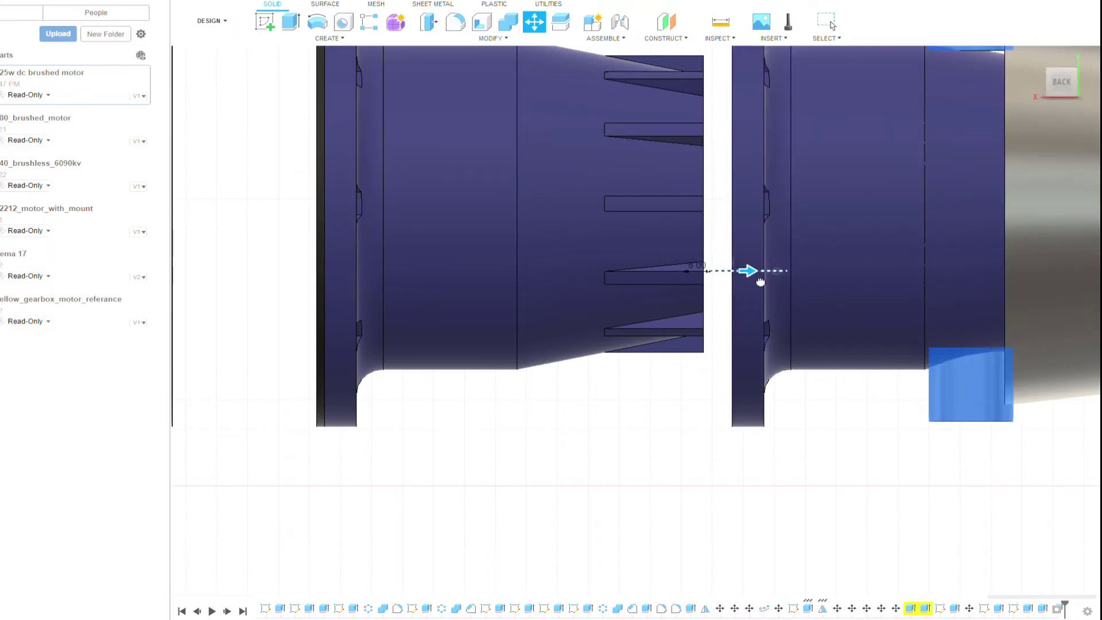
left_click_drag(715, 271, 828, 270)
scroll(828, 270, "down", 1)
scroll(867, 284, "down", 2)
middle_click_drag(867, 285, 757, 149, "shift")
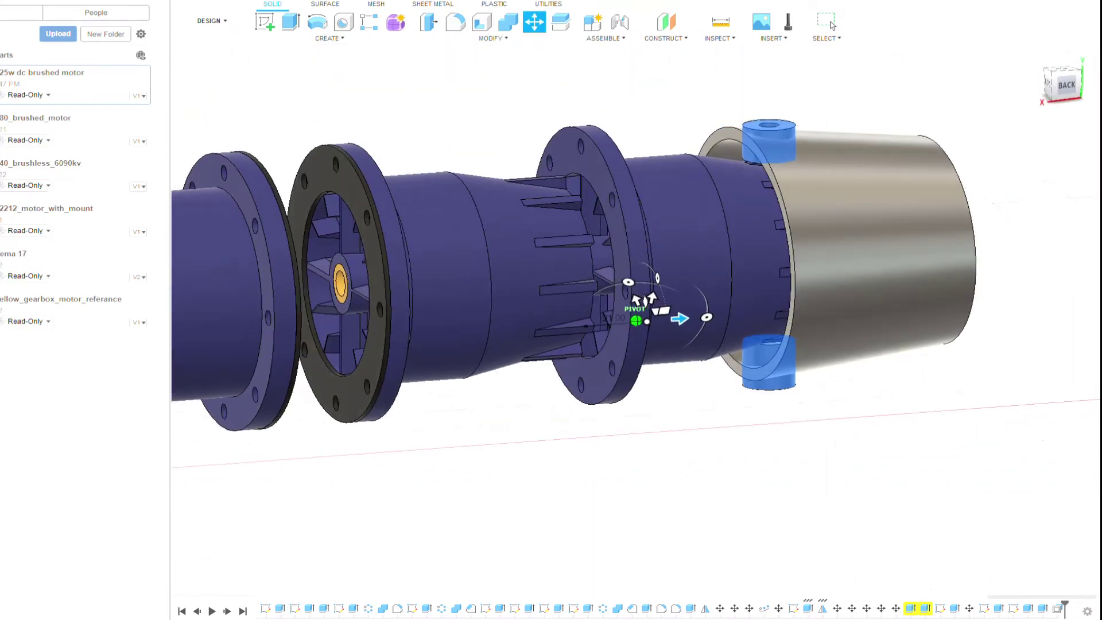
left_click(756, 149)
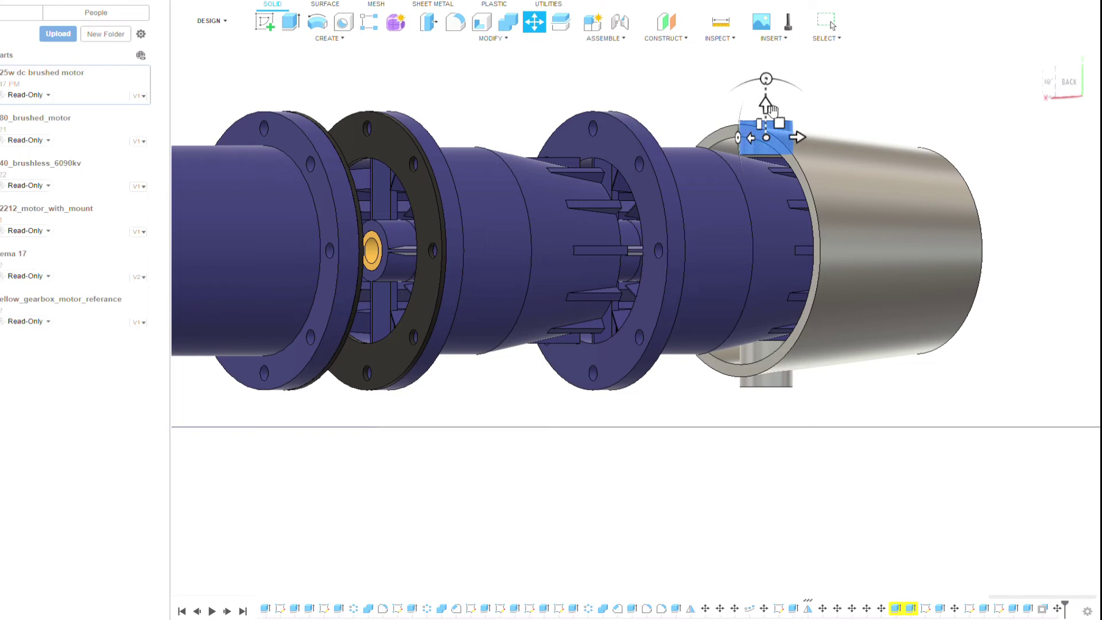
key("Escape")
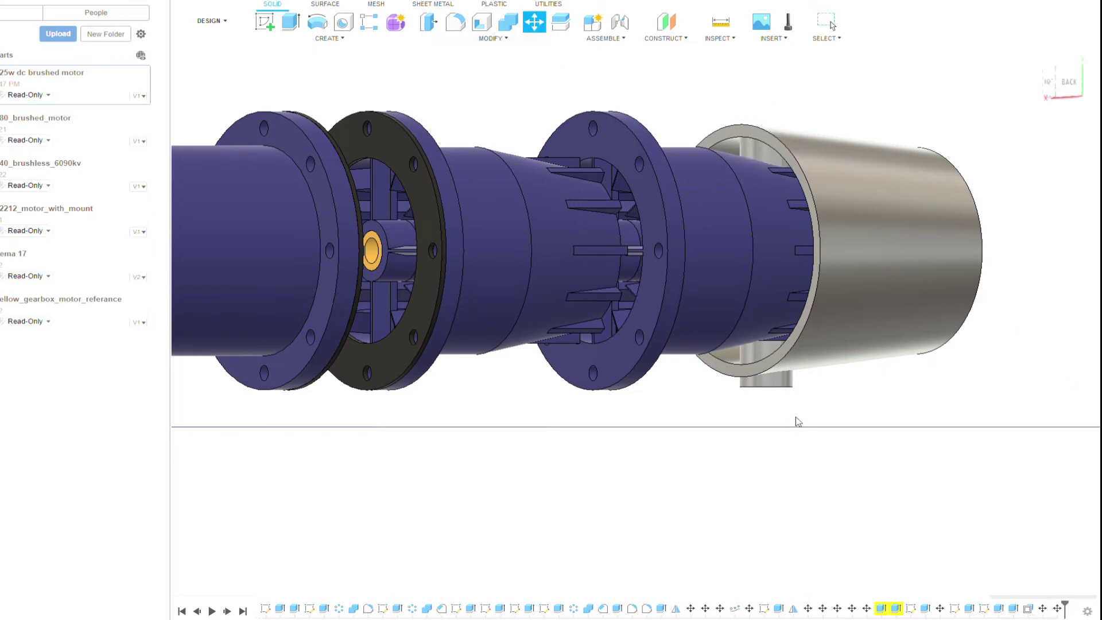
key("Escape")
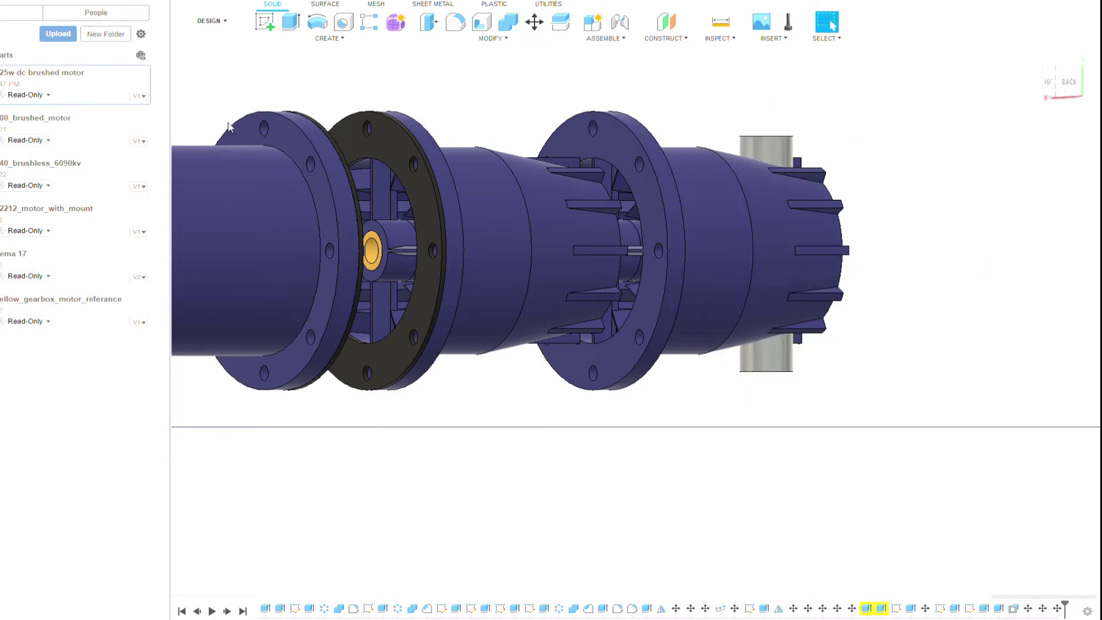
Try an extrude cut pushing the top boss face down, then cancel it.
left_click_drag(1091, 52, 806, 160)
middle_click_drag(807, 160, 797, 320, "shift")
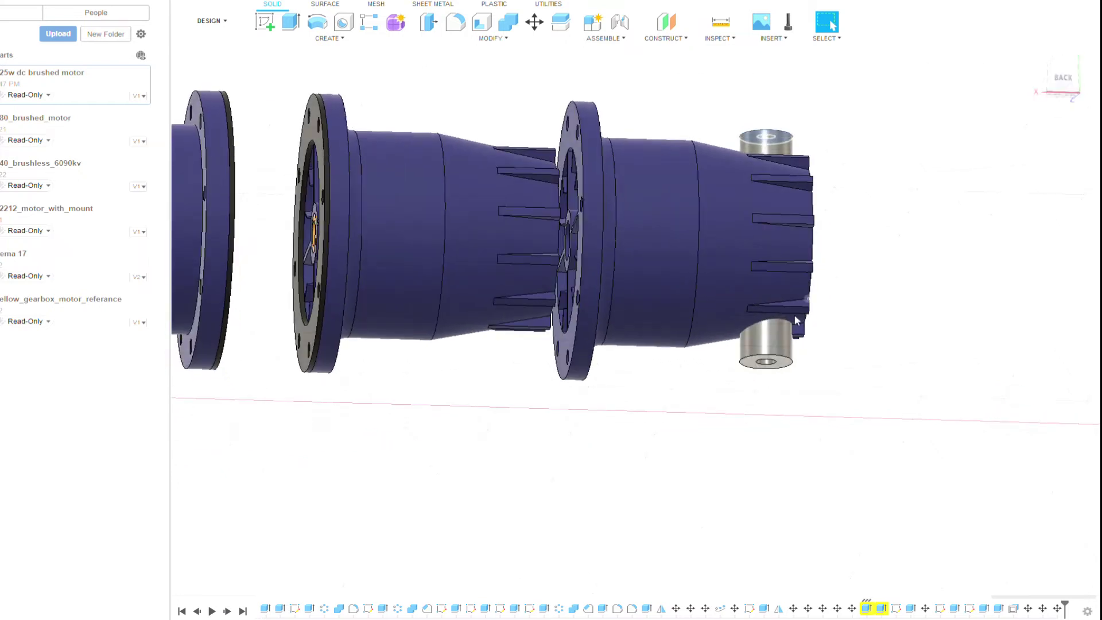
left_click_drag(782, 125, 782, 154)
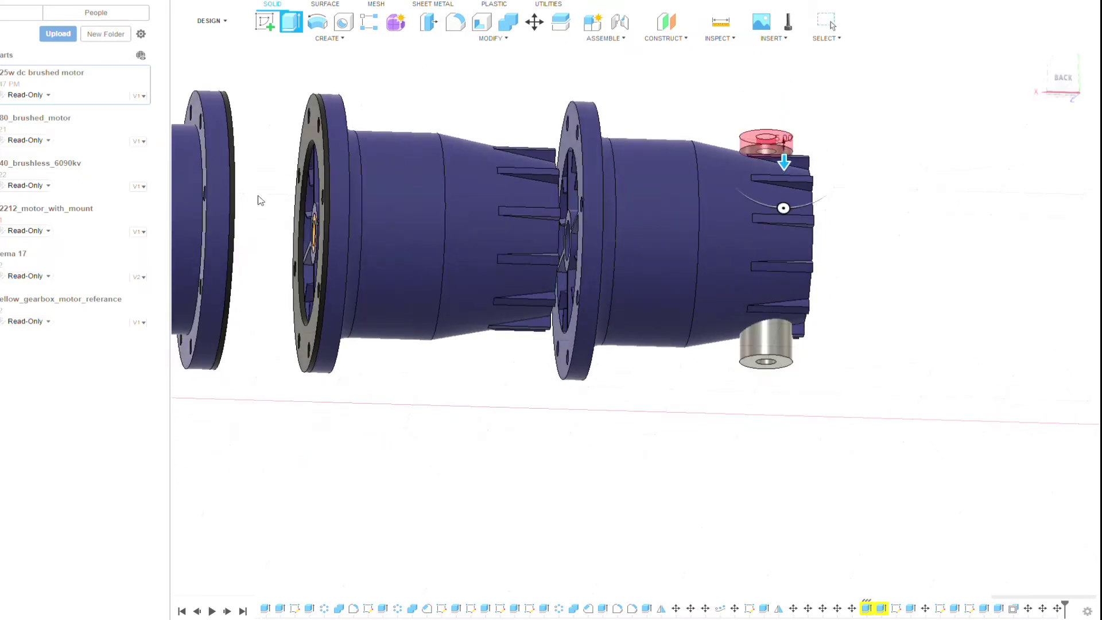
left_click(1066, 82)
left_click_drag(1068, 83, 1077, 82)
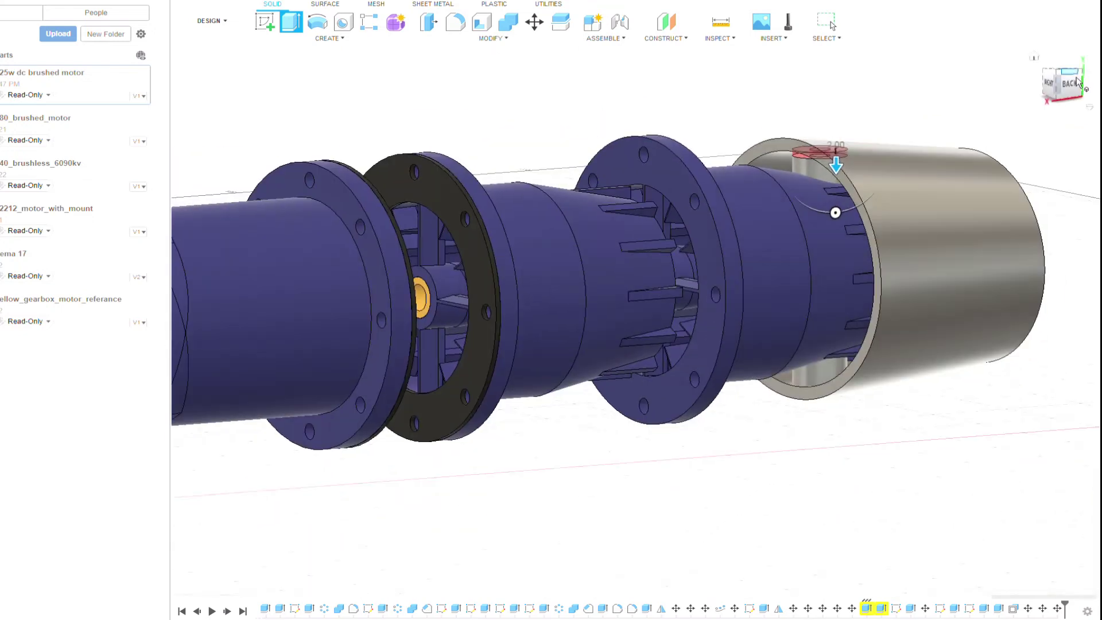
left_click(1078, 82)
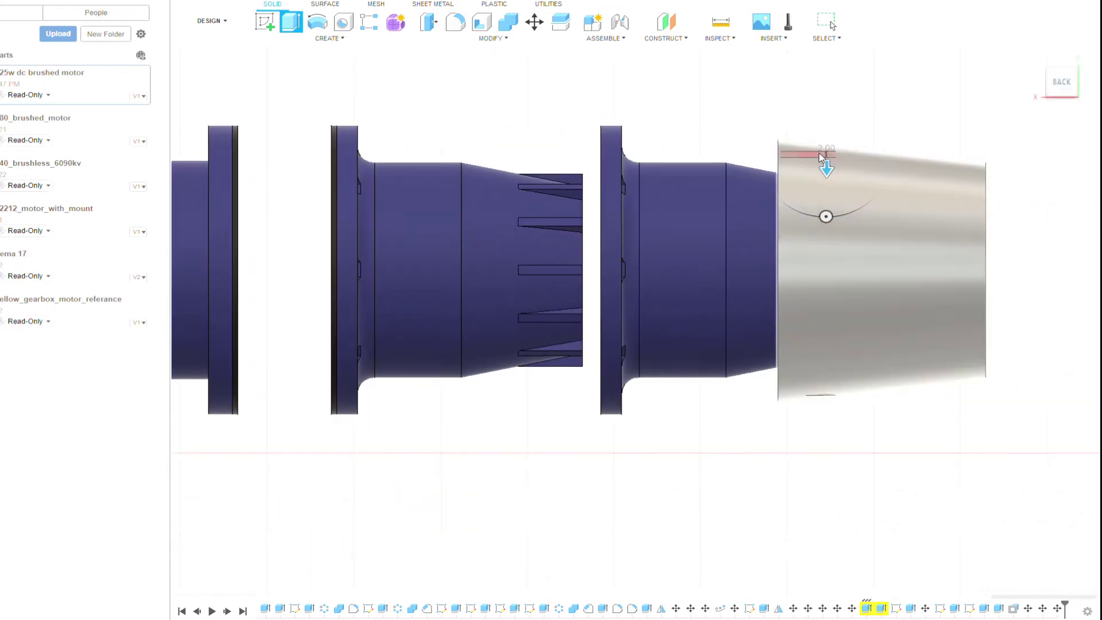
scroll(820, 217, "up", 5)
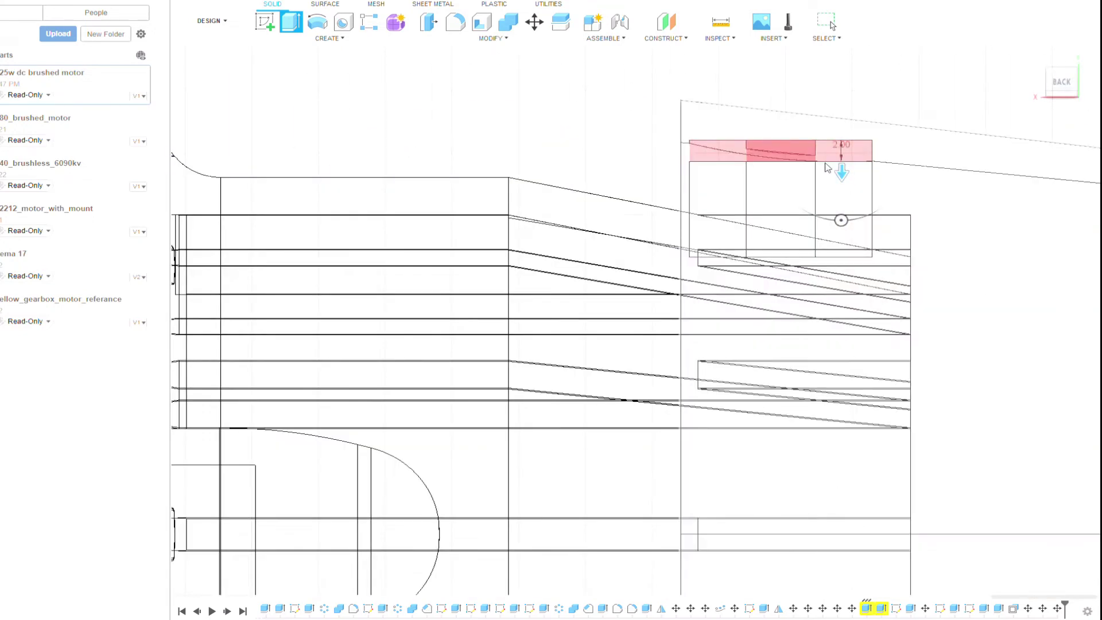
scroll(829, 167, "up", 2)
scroll(829, 164, "up", 2)
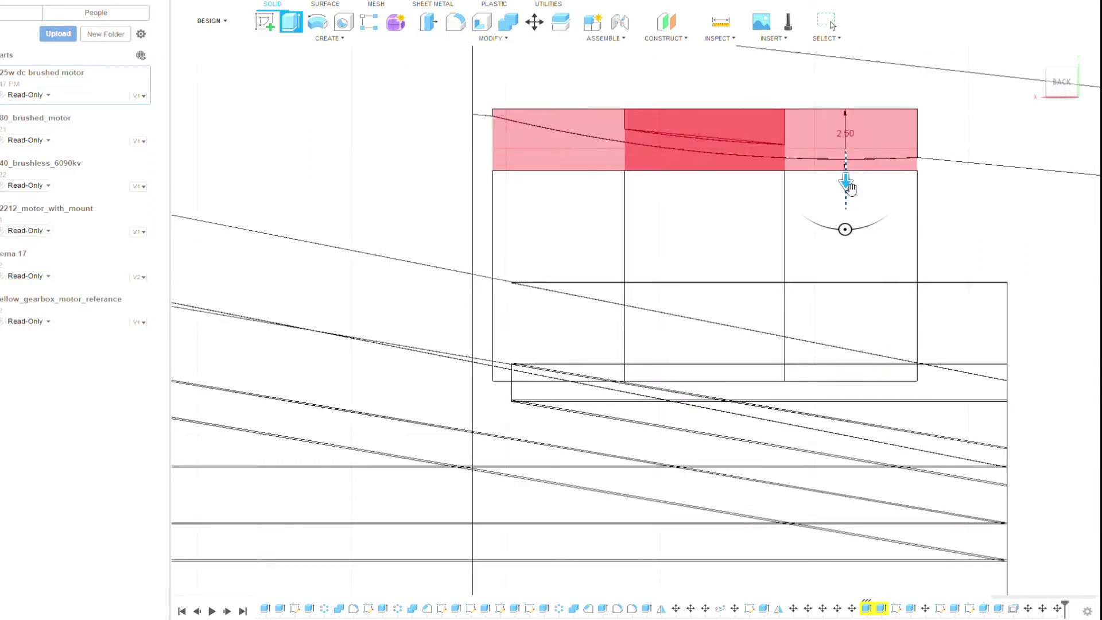
scroll(843, 183, "down", 5)
key("Escape")
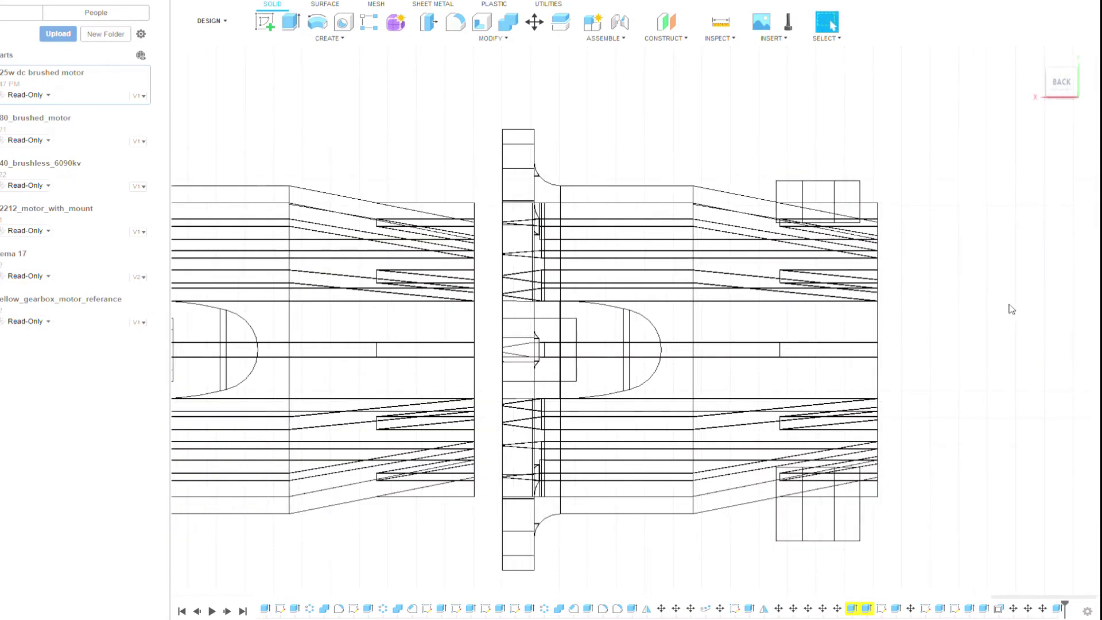
In wireframe, try extruding the lower and top boss faces, cancelling each.
middle_click_drag(1008, 307, 792, 400, "shift")
left_click(792, 398)
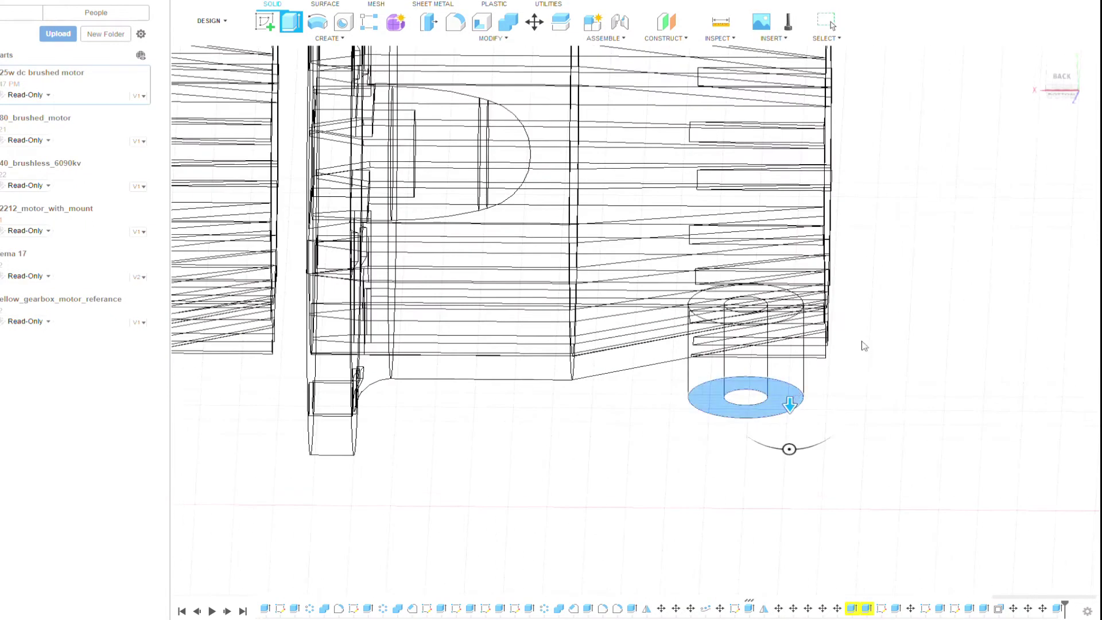
left_click(1061, 76)
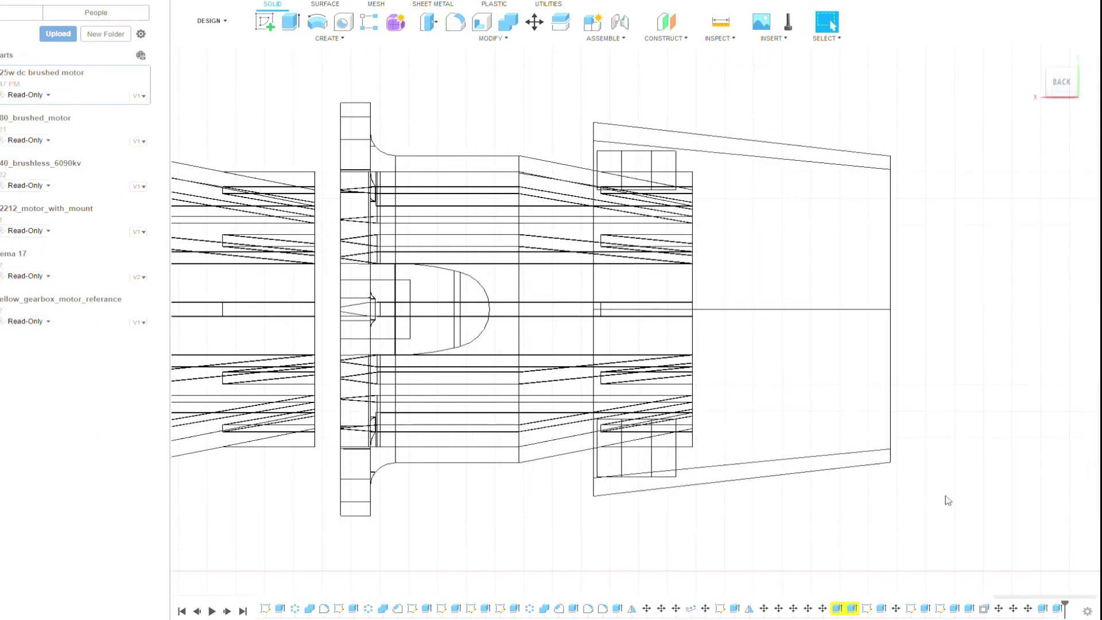
key("e")
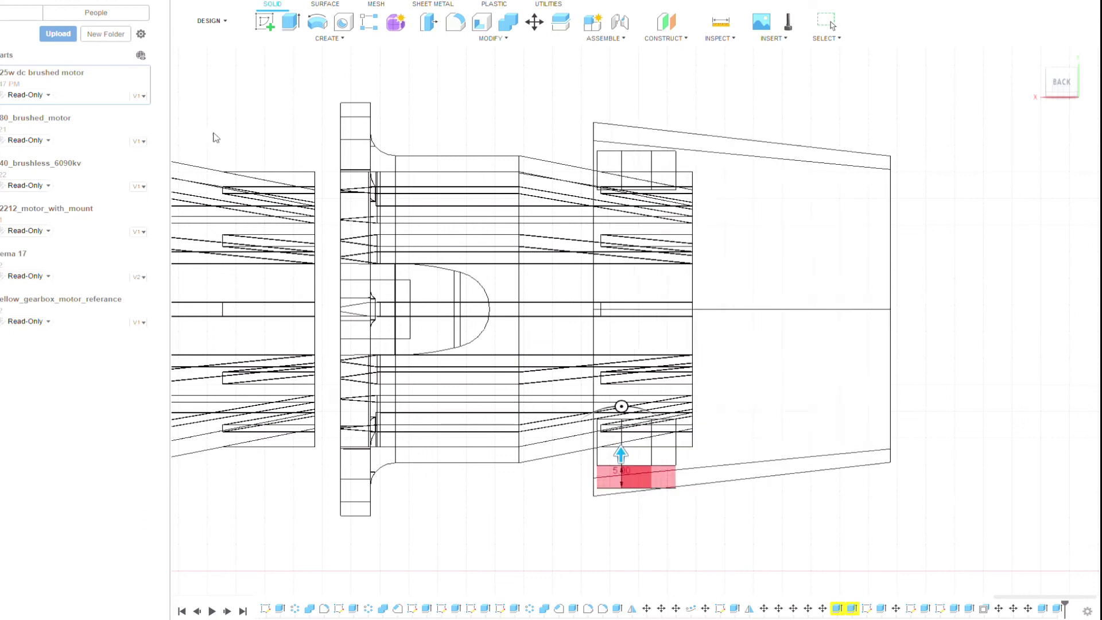
key("Escape")
mouse_move(635, 320)
middle_mouse_down("shift")
mouse_move(746, 310)
mouse_move(686, 179)
middle_mouse_up("shift")
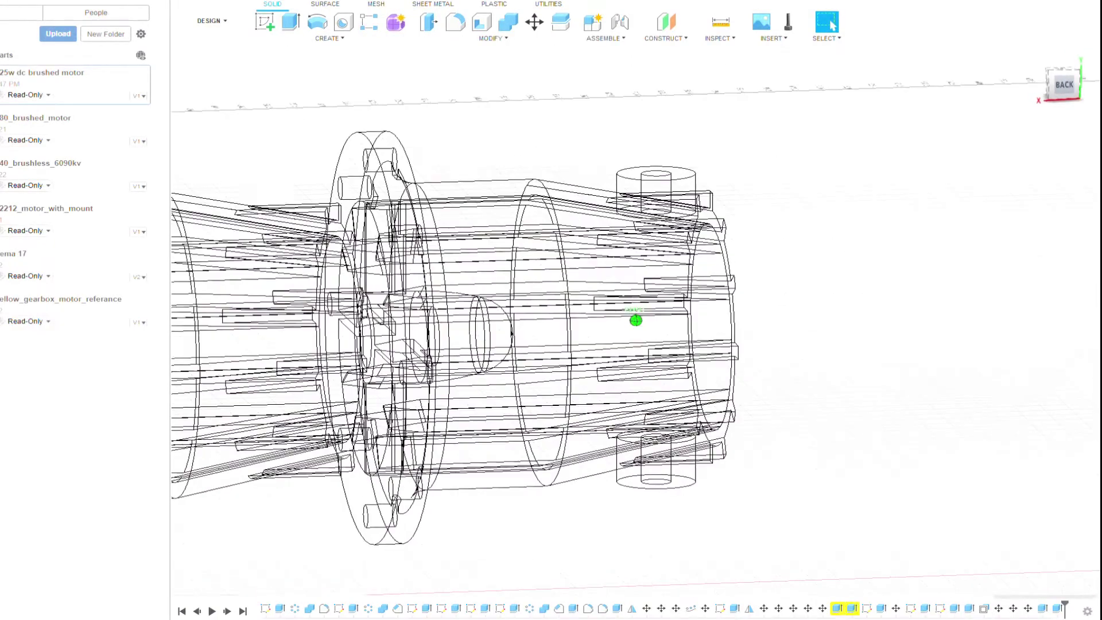
key("e")
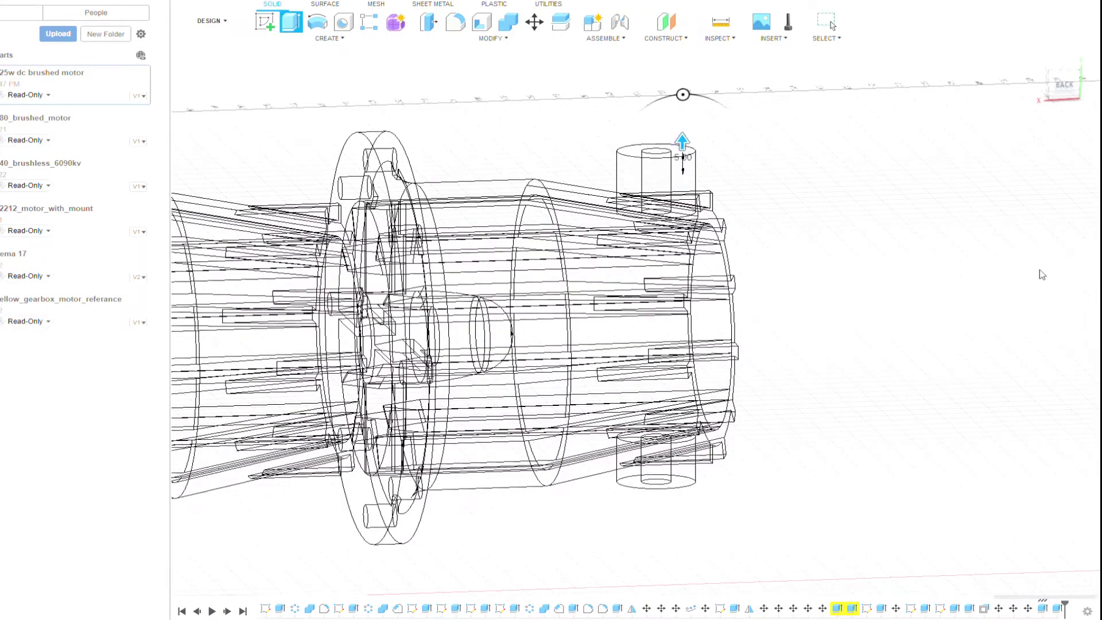
key("Escape")
Orbit around the wireframe shroud and retry extruding the top boss face, then cancel.
middle_click_drag(1038, 286, 681, 445, "shift")
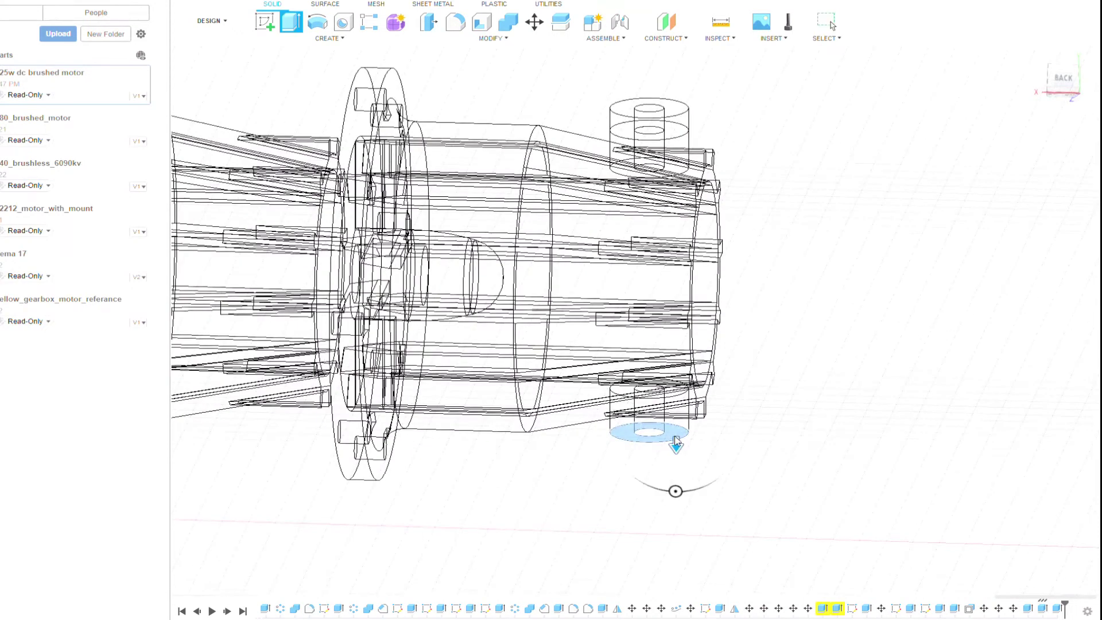
key("Escape")
middle_click_drag(1021, 310, 515, 148, "shift")
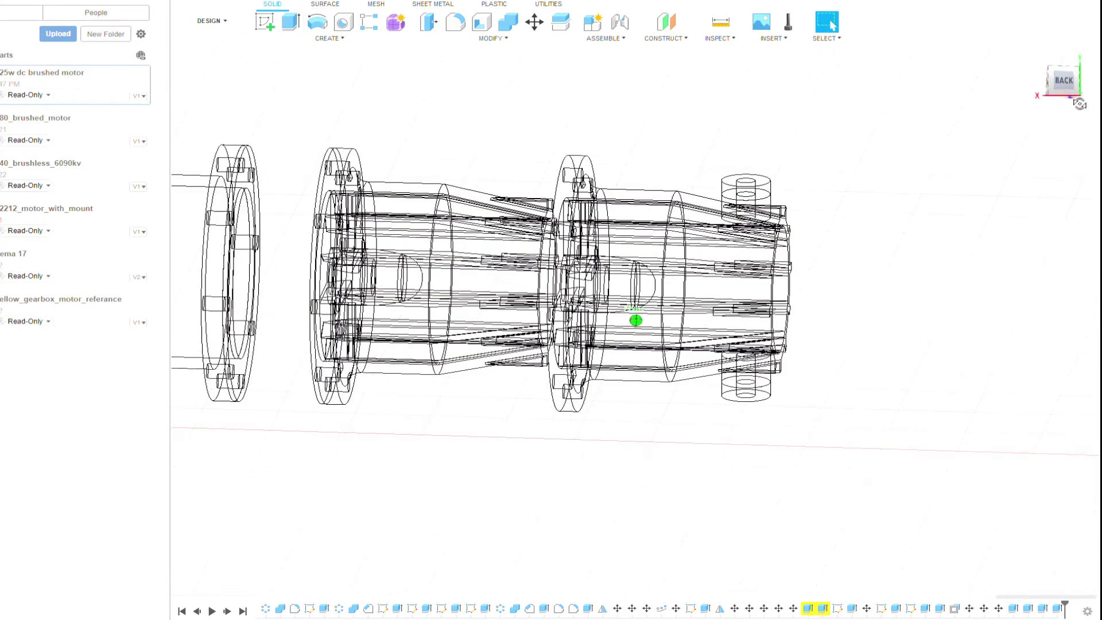
middle_click_drag(228, 155, 233, 131, "shift")
scroll(234, 130, "up", 3)
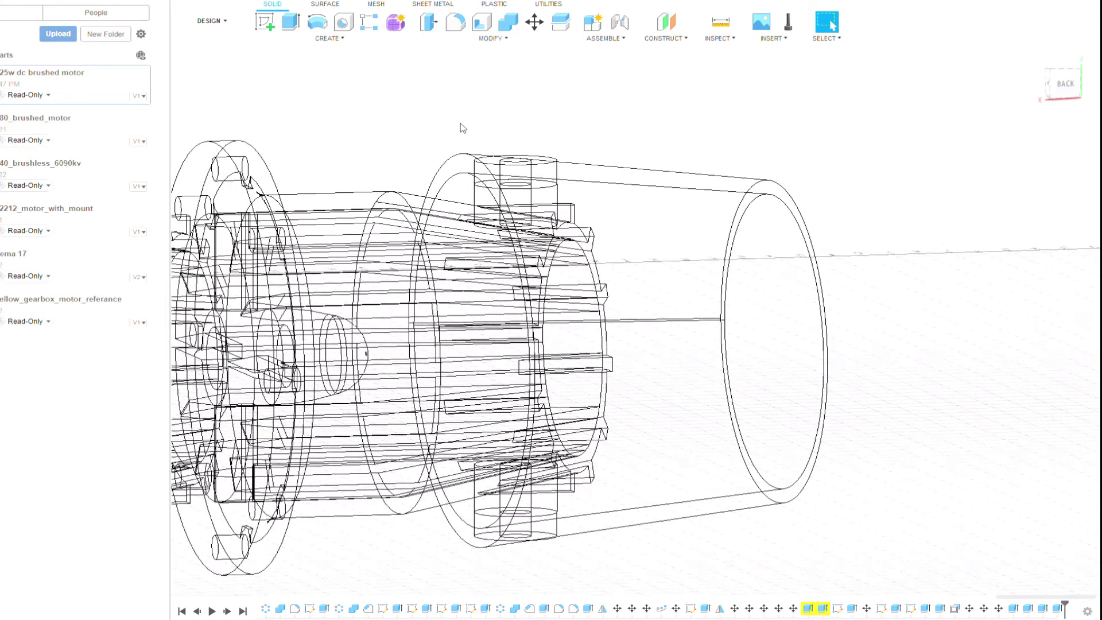
left_click(1065, 85)
middle_click_drag(1070, 228, 1089, 128, "shift")
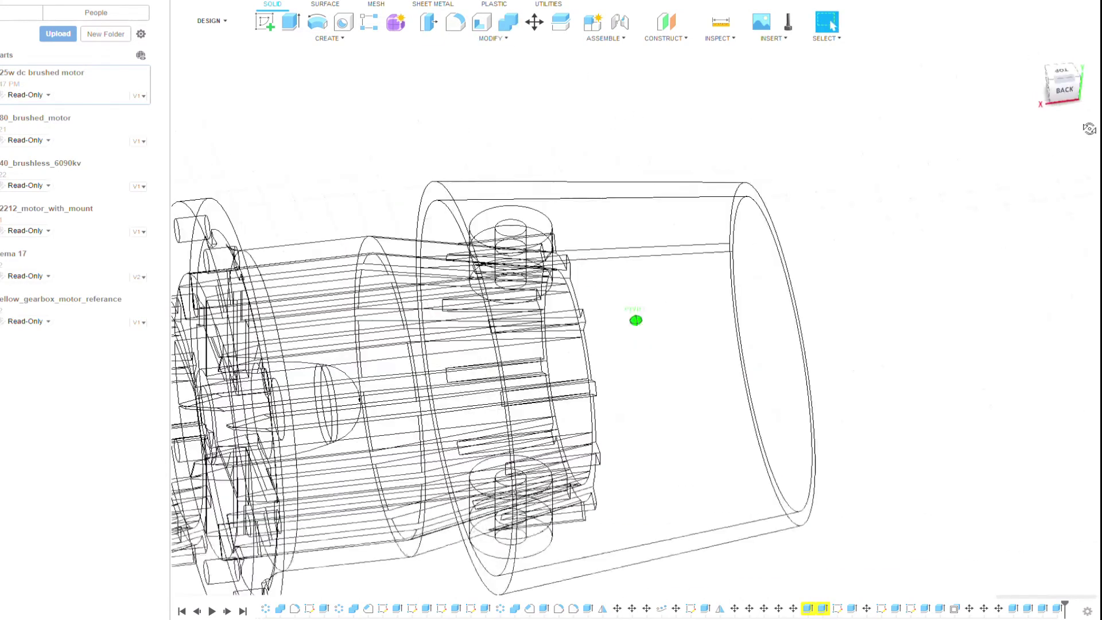
key("e")
left_click(504, 229)
middle_click_drag(964, 249, 539, 211, "shift")
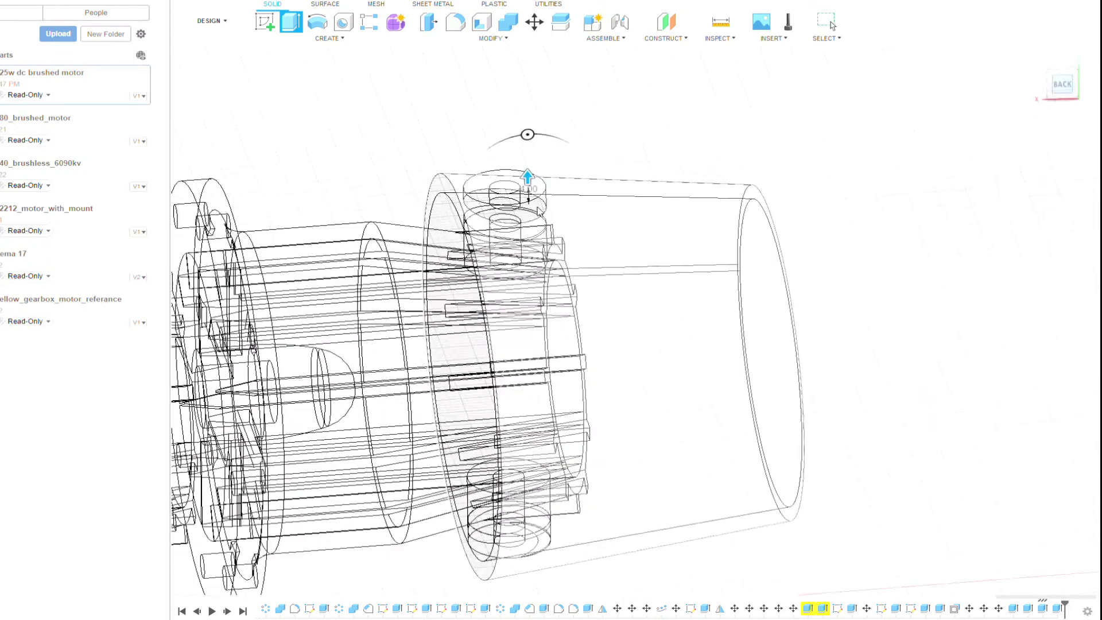
scroll(538, 211, "up", 5)
key("Escape")
Retry extruding the lower boss's bottom face, cancel, and tilt into a 3D view.
scroll(1010, 259, "down", 5)
middle_click_drag(1058, 83, 710, 584, "shift")
scroll(760, 525, "up", 3)
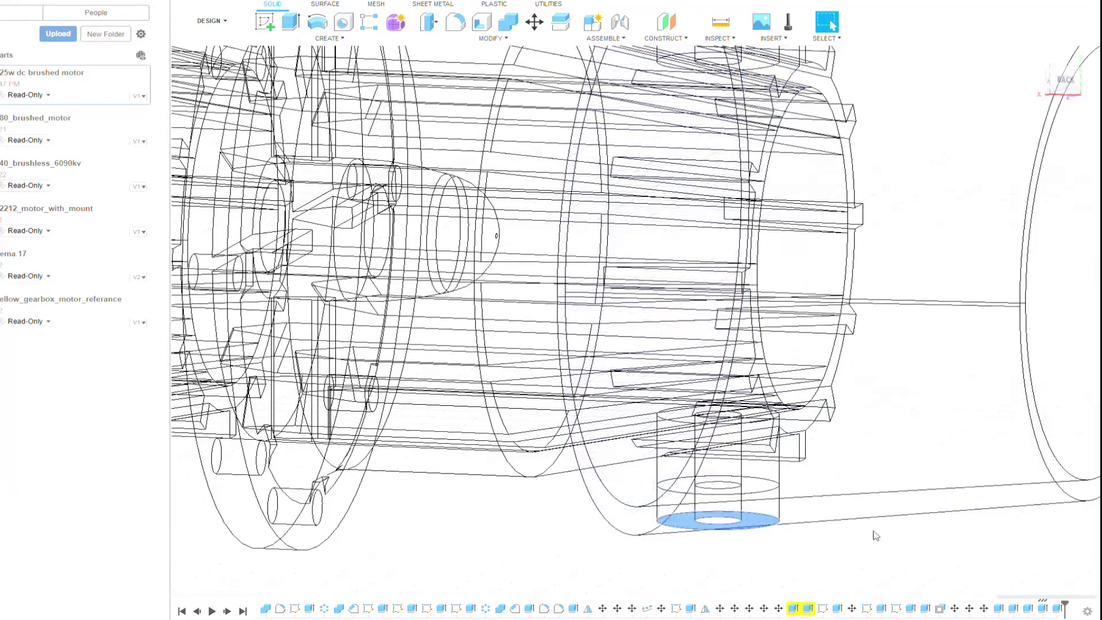
left_click(1062, 80)
key("e")
left_click(677, 445)
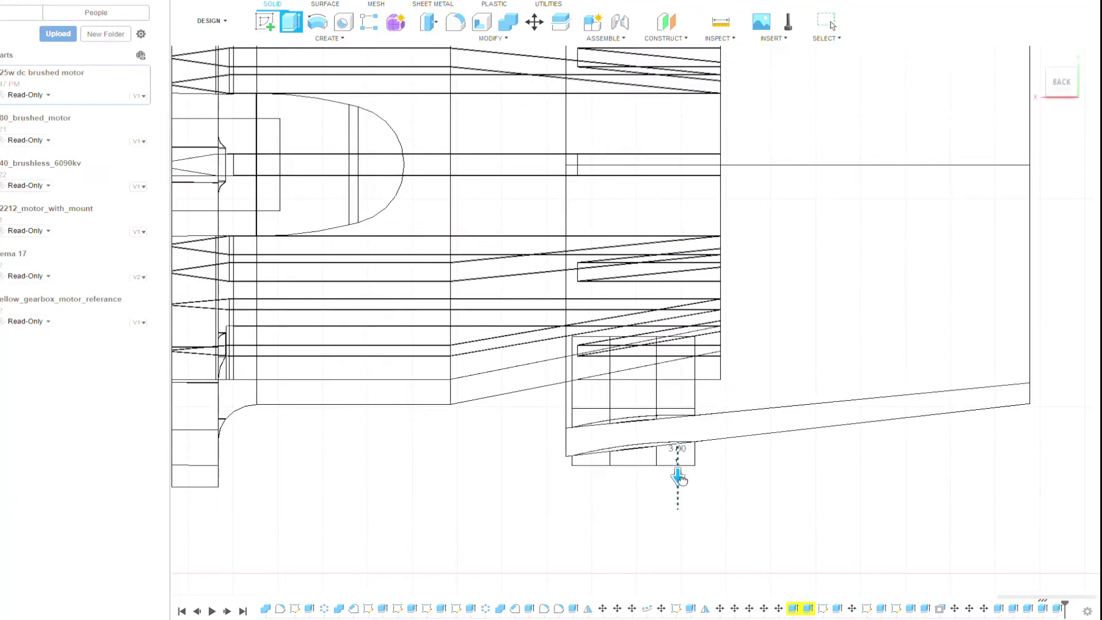
scroll(726, 416, "down", 2)
scroll(1018, 286, "down", 3)
key("Escape")
middle_click_drag(635, 320, 746, 401, "shift")
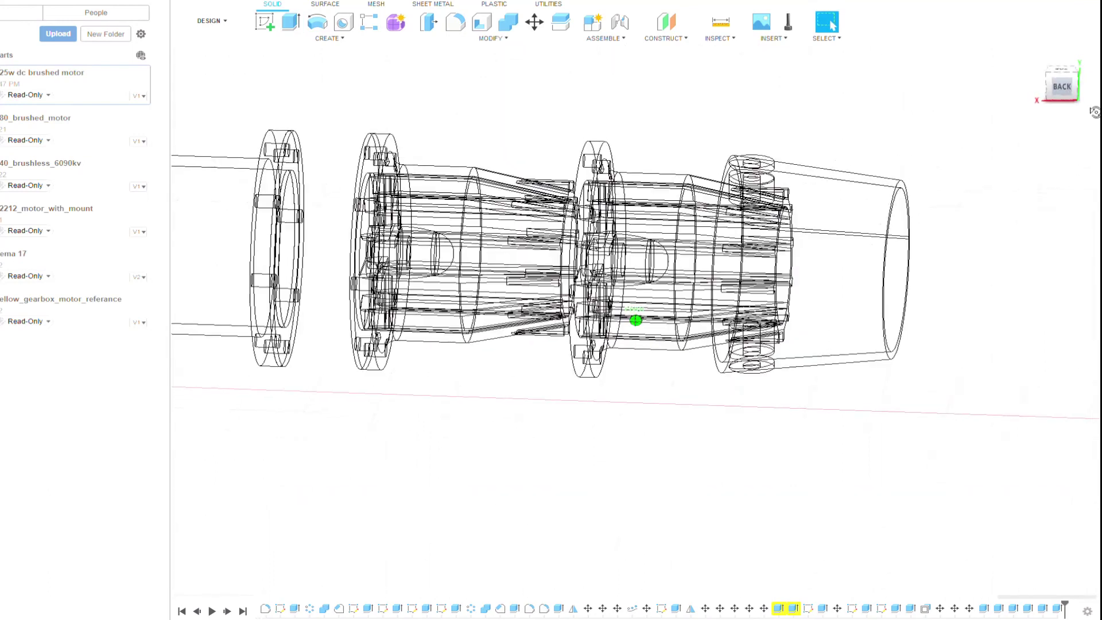
Rotate the tapered shroud with Move, then rotate it back to its original orientation.
middle_click_drag(635, 320, 541, 27, "shift")
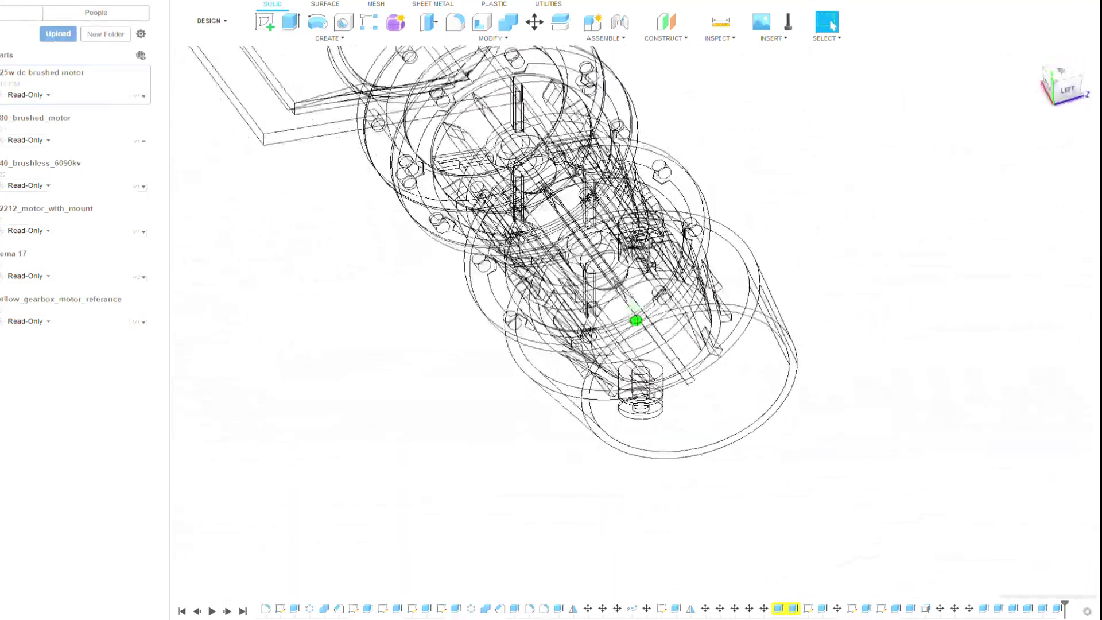
left_click(539, 25)
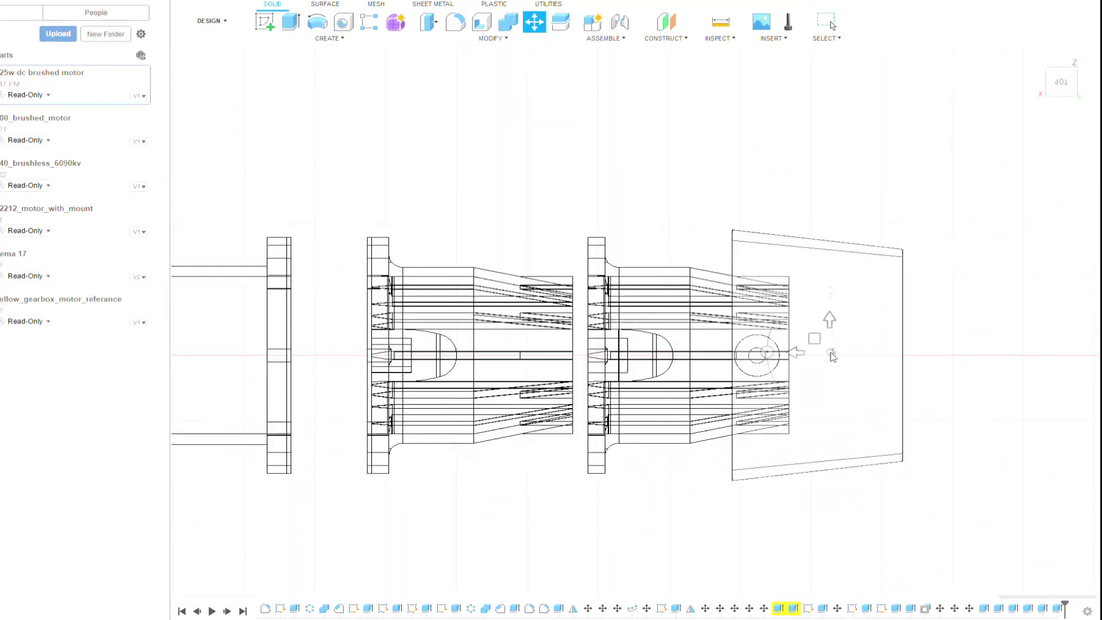
left_click(832, 356)
mouse_move(764, 304)
left_mouse_down()
mouse_move(735, 316)
mouse_move(784, 324)
left_mouse_up()
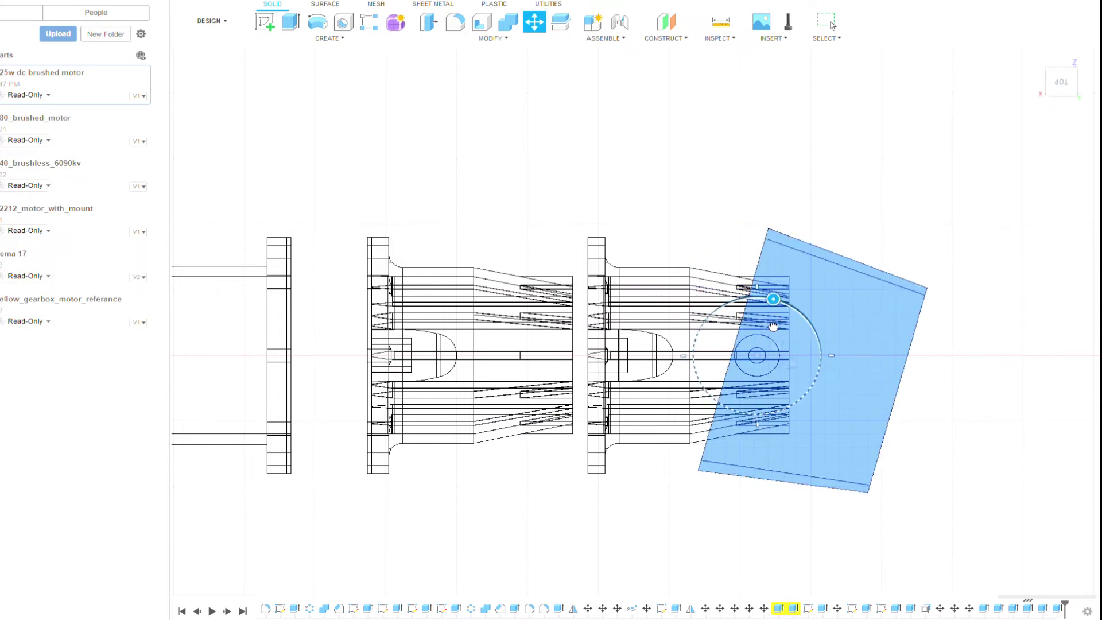
left_click_drag(784, 324, 763, 305)
key("Escape")
middle_click_drag(1060, 333, 226, 72, "shift")
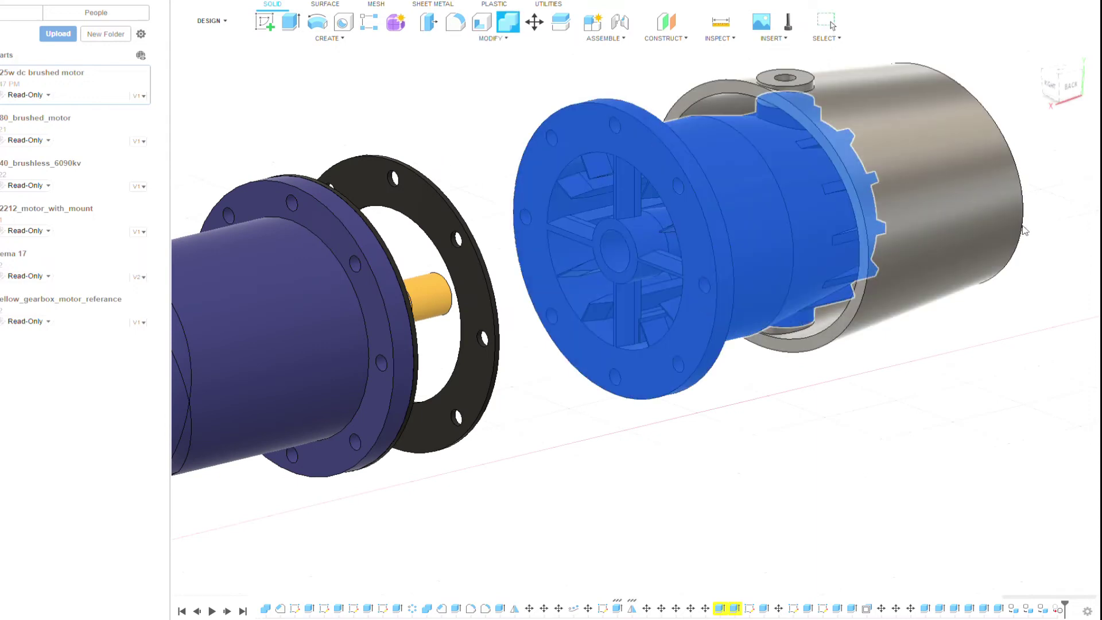
Zoom in on the grey cone and its top boss, then isolate the nozzle.
scroll(1024, 231, "down", 5)
middle_click_drag(635, 320, 955, 163, "shift")
scroll(955, 162, "down", 5)
scroll(789, 119, "up", 5)
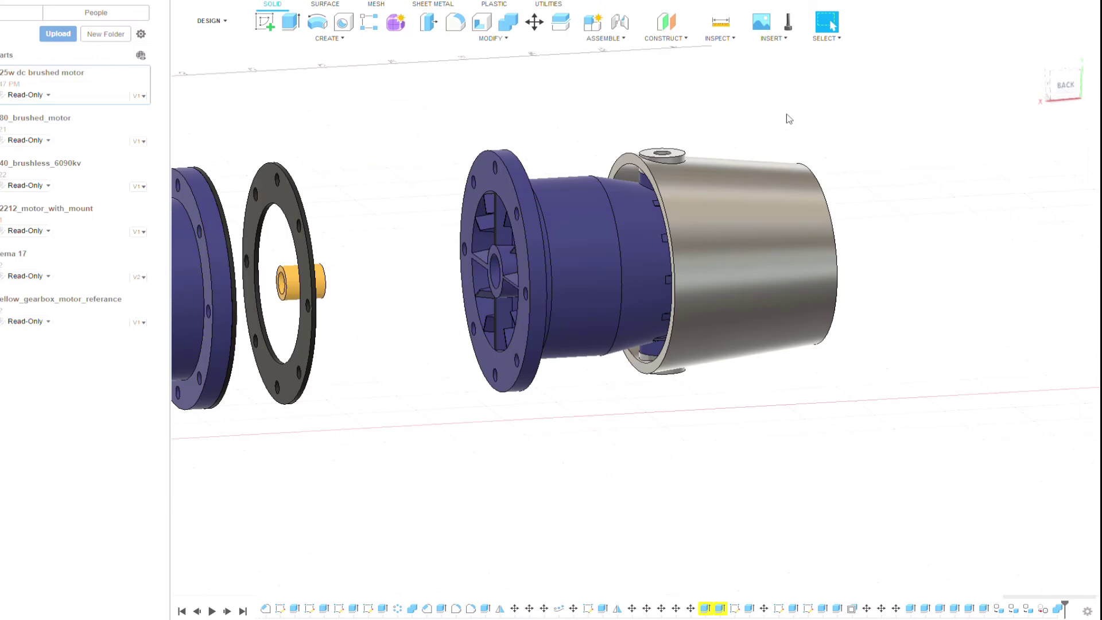
left_click(1076, 85)
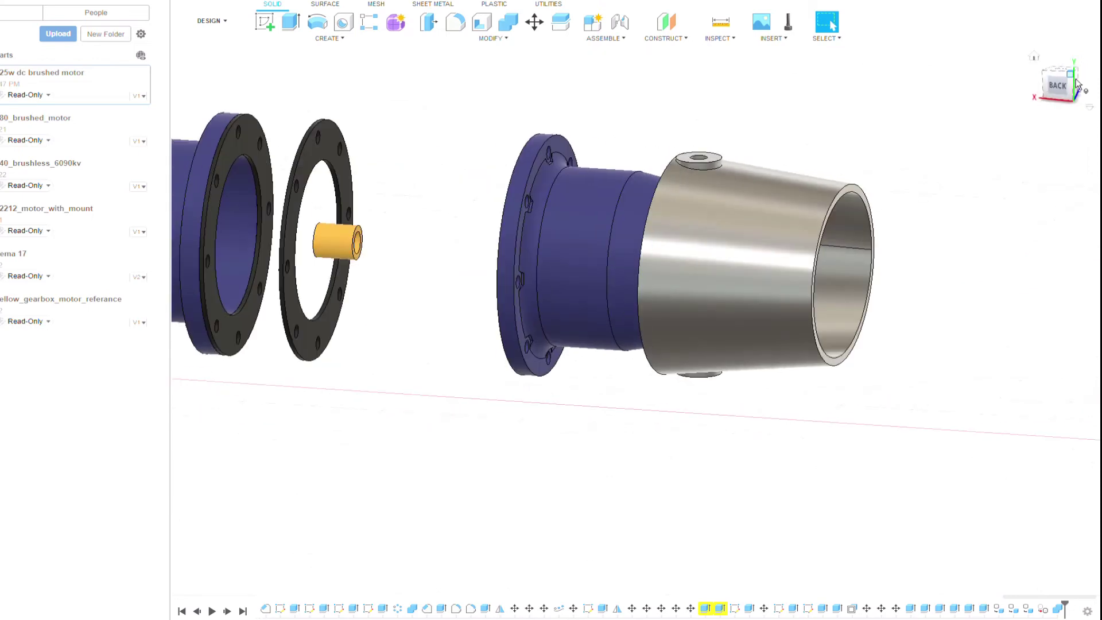
middle_click_drag(635, 319, 748, 186, "shift")
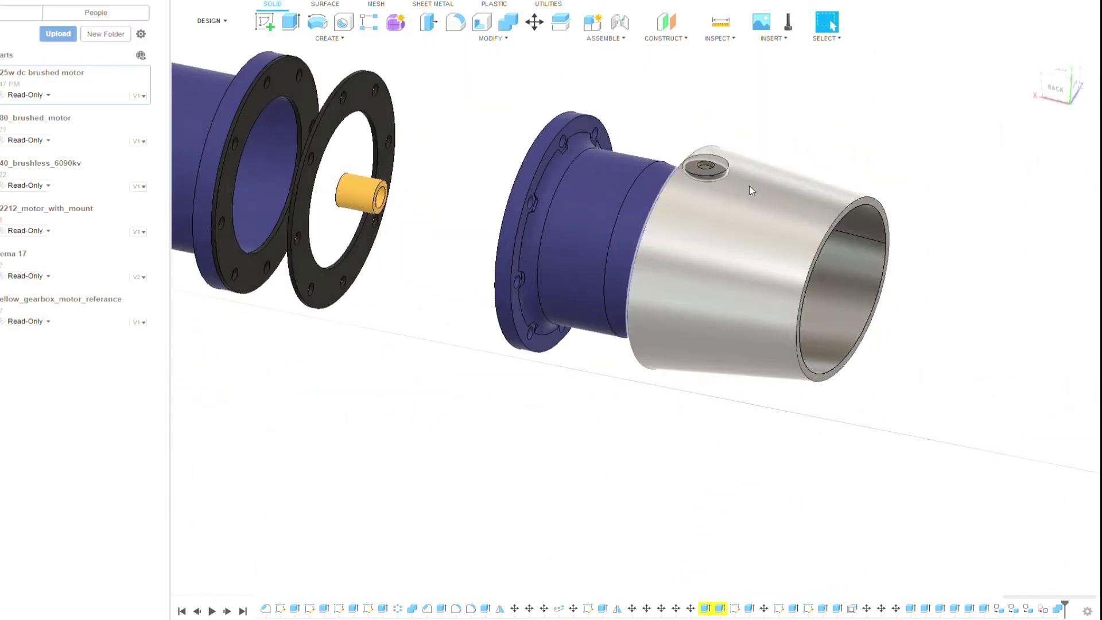
scroll(748, 185, "up", 3)
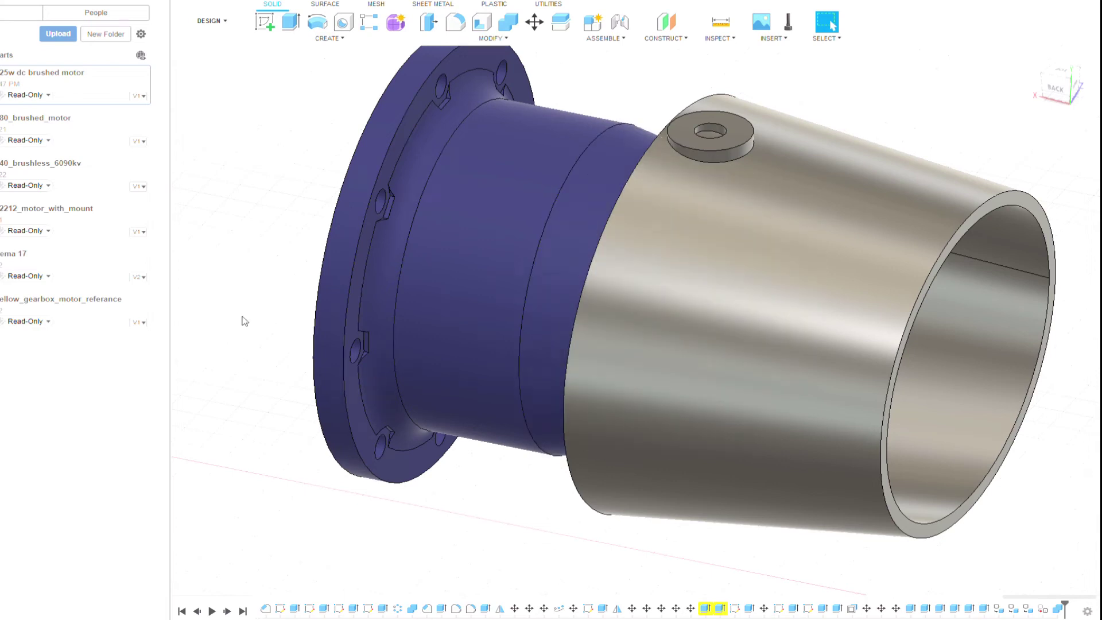
key("v")
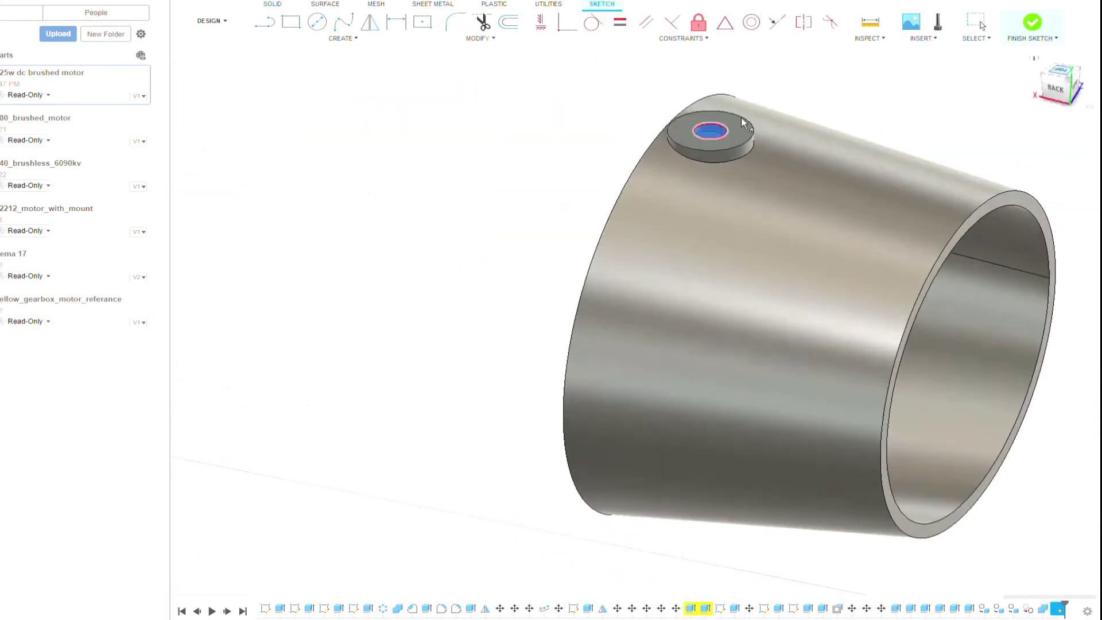
Cut the hole 69 mm down through the nozzle's top boss.
left_click(291, 23)
key("Return")
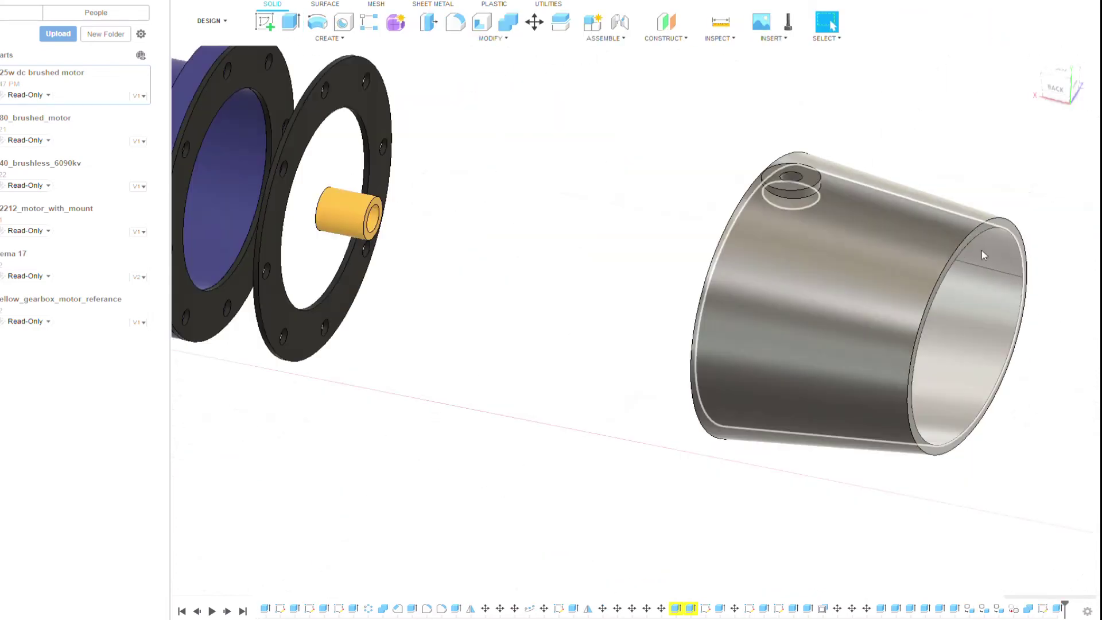
middle_click_drag(981, 250, 860, 258, "shift")
middle_click_drag(635, 320, 644, 297, "shift")
scroll(645, 297, "up", 3)
Fillet the boss's top circular edge, then view the flanges and motor.
key("f")
left_click(587, 439)
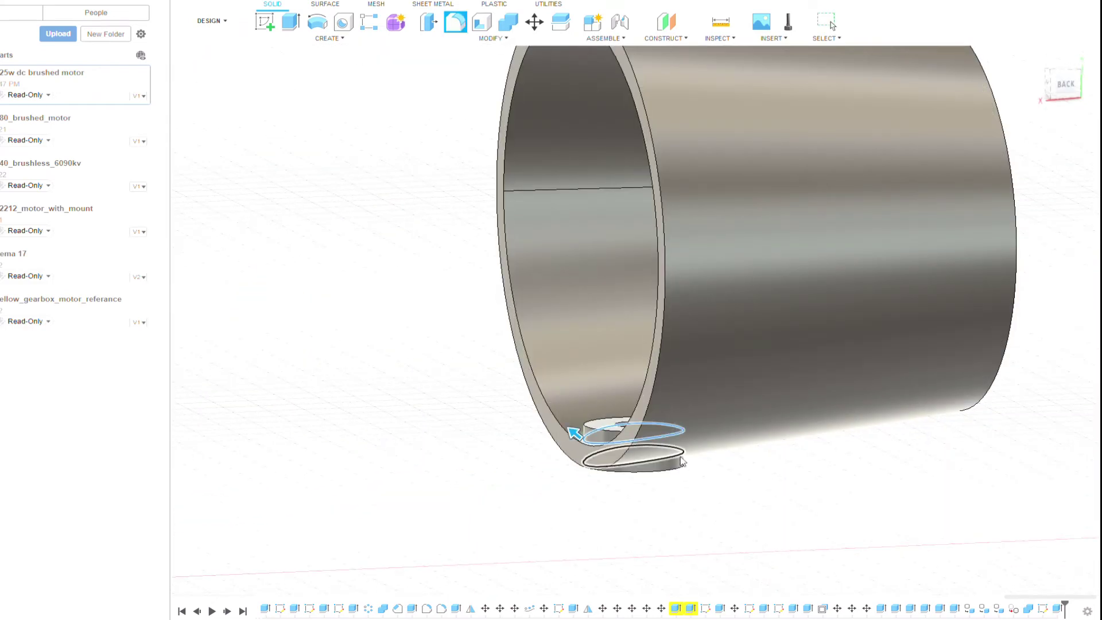
left_click_drag(695, 472, 700, 475)
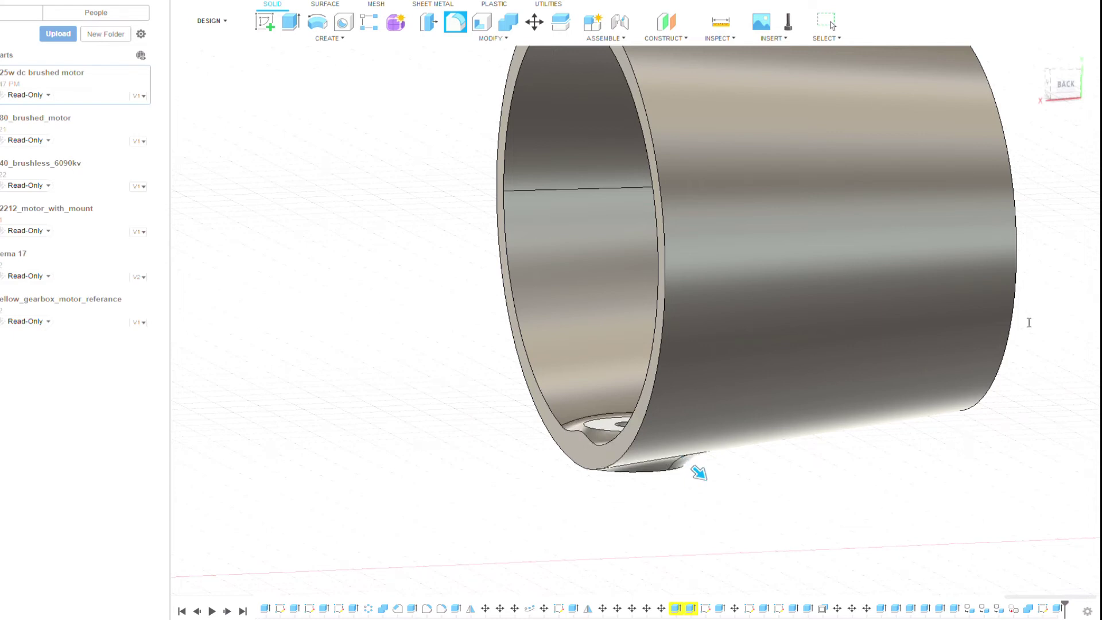
key("Escape")
scroll(801, 373, "down", 5)
middle_click_drag(635, 320, 746, 321, "shift")
mouse_move(635, 320)
middle_mouse_down("shift")
mouse_move(999, 246)
mouse_move(635, 320)
mouse_move(746, 344)
mouse_move(574, 321)
middle_mouse_up("shift")
scroll(467, 361, "up", 5)
scroll(255, 175, "up", 2)
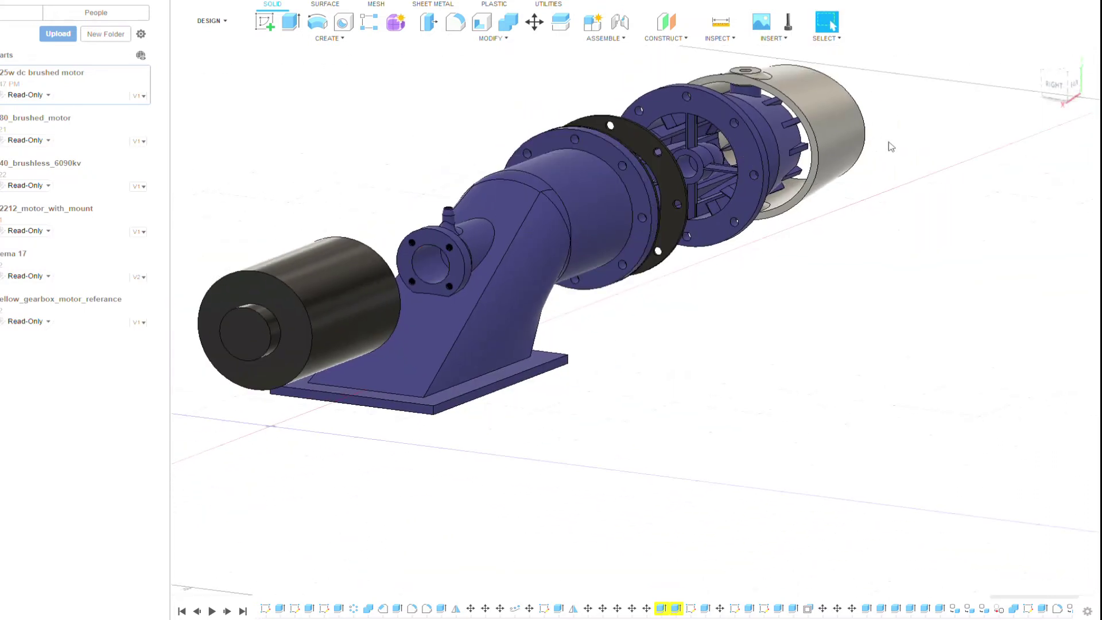
Sketch a vertical line across the inner ring on the housing's inner face.
mouse_move(892, 147)
middle_mouse_down("shift")
mouse_move(1066, 89)
mouse_move(918, 186)
middle_mouse_up("shift")
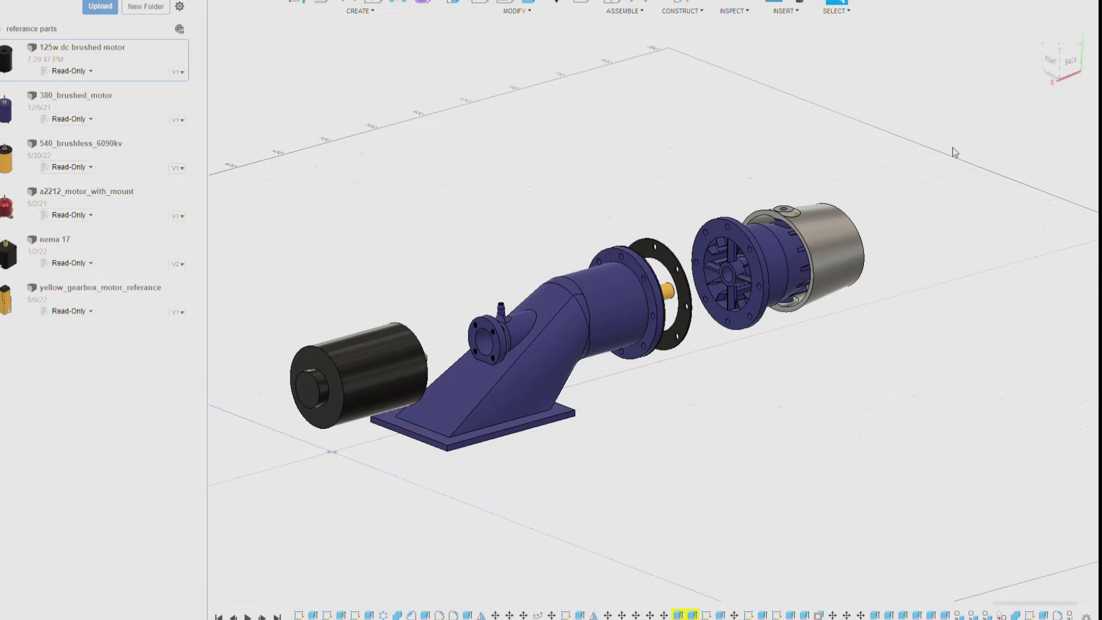
middle_click_drag(646, 305, 668, 247, "shift")
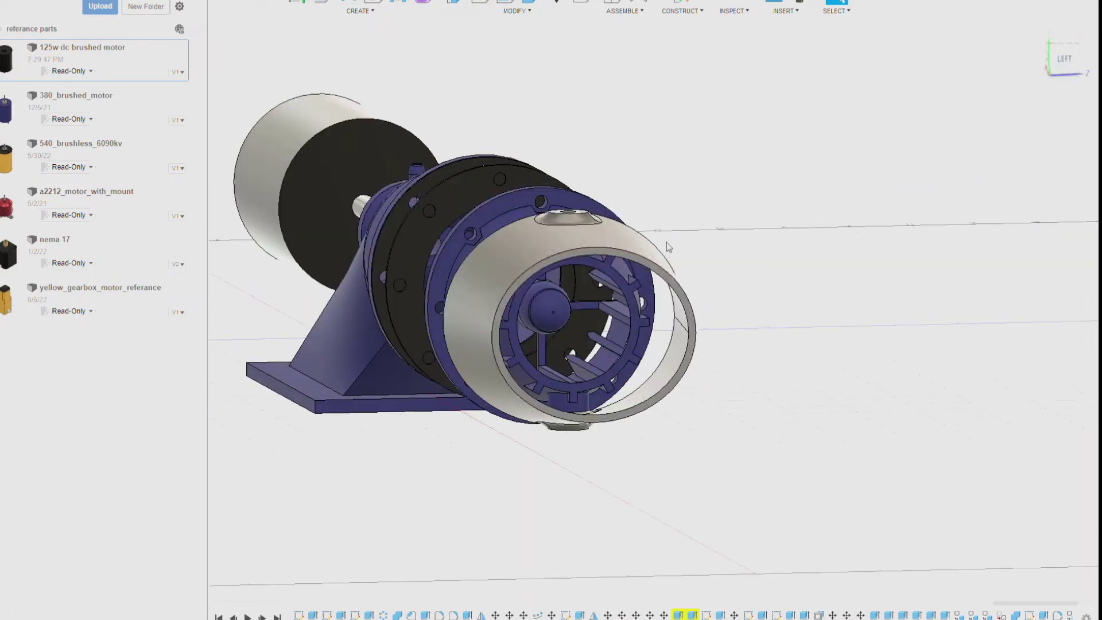
scroll(612, 254, "up", 5)
left_click(612, 254)
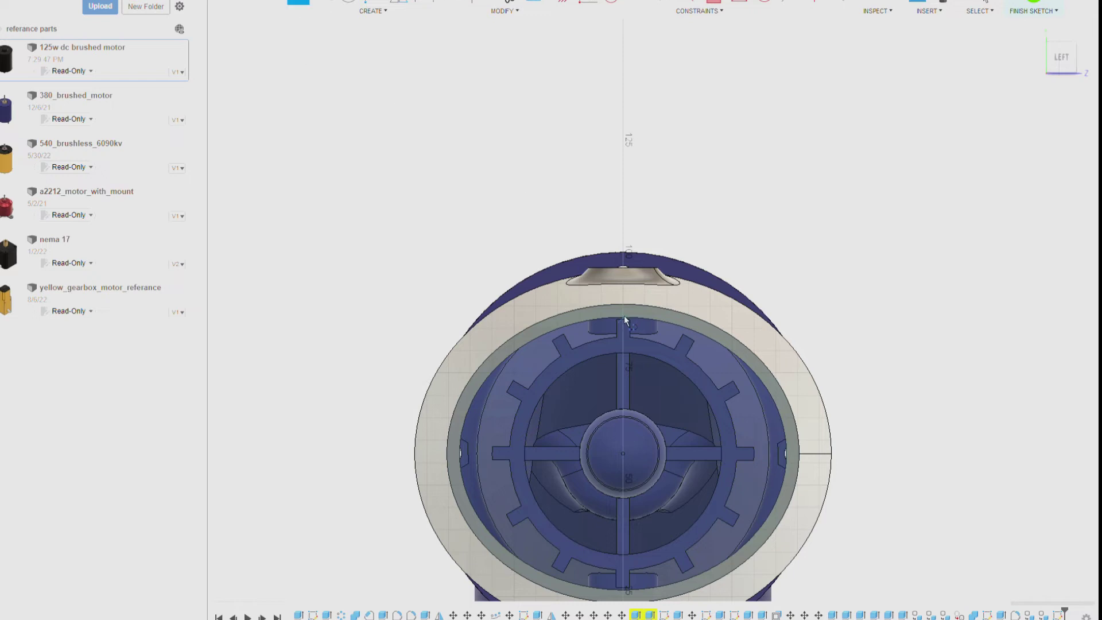
middle_click_drag(624, 320, 657, 231)
left_click(654, 228)
left_click(654, 500)
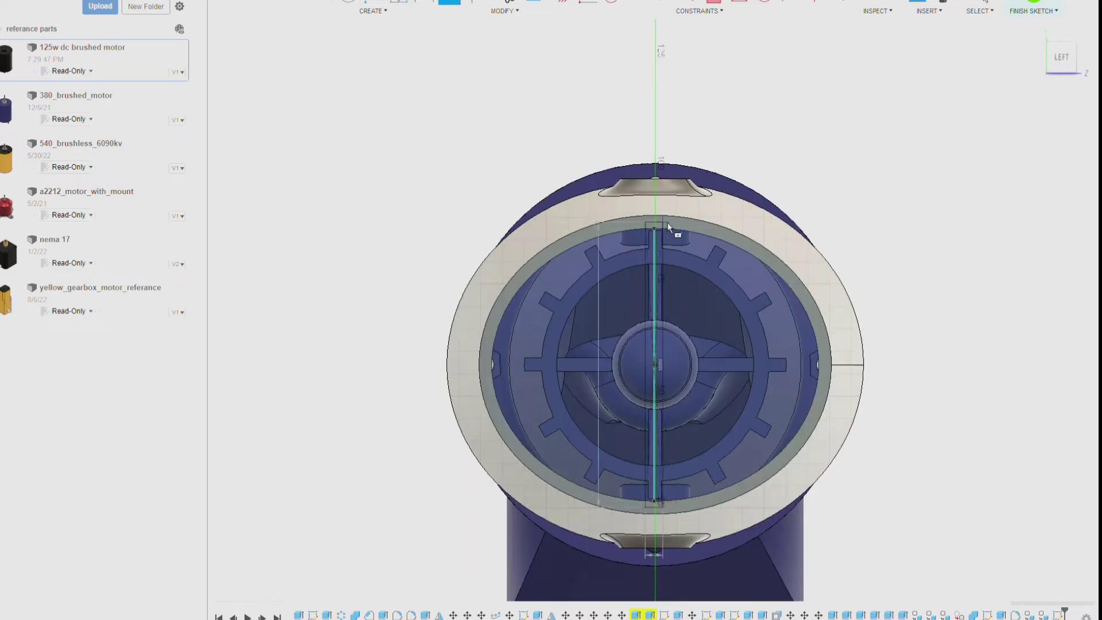
Extrude the narrow strip into a strut plate and press-pull it thinner.
scroll(666, 221, "up", 3)
left_click(647, 243)
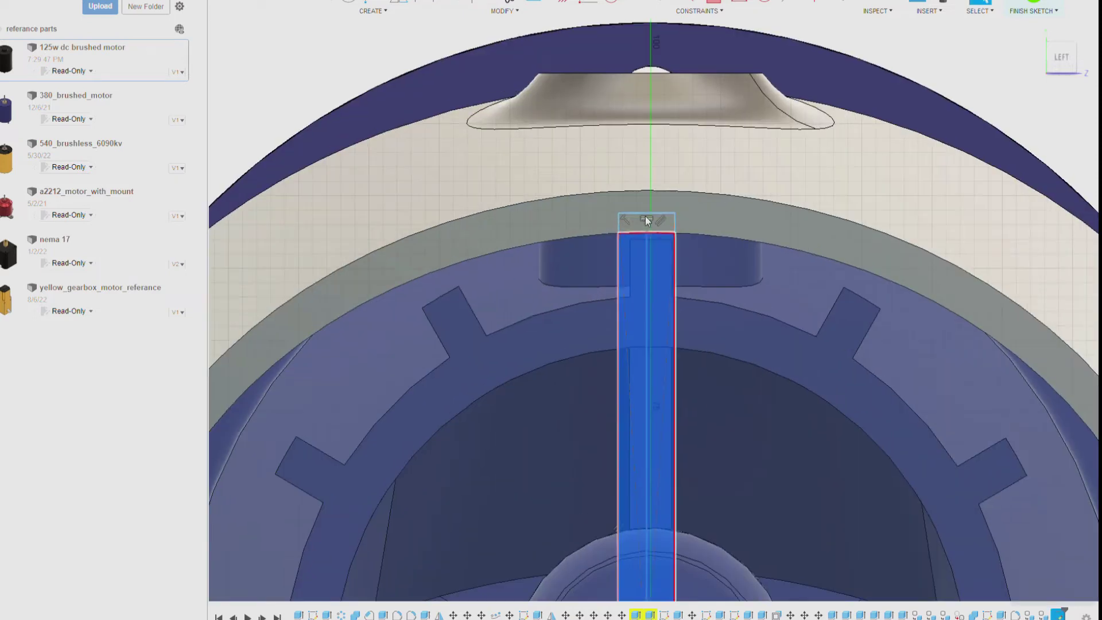
scroll(648, 286, "down", 3)
key("e")
left_click_drag(710, 470, 752, 436)
key("Return")
left_click_drag(726, 255, 701, 242)
scroll(705, 264, "up", 5)
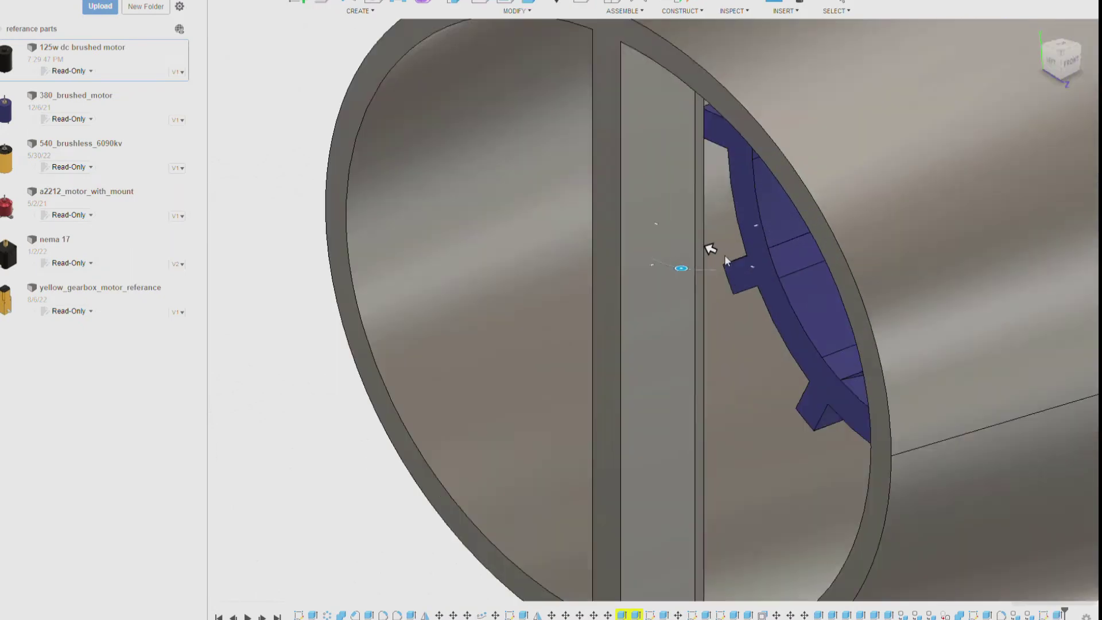
scroll(707, 238, "up", 5)
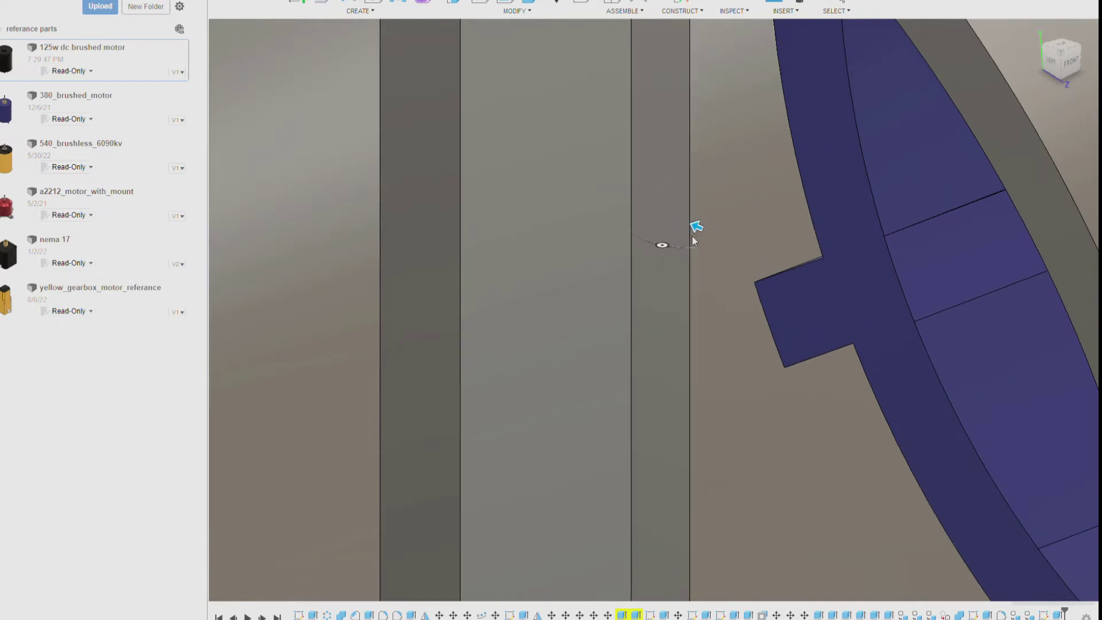
scroll(693, 240, "down", 5)
scroll(683, 281, "down", 5)
Fillet the strut plate's end edges.
key("f")
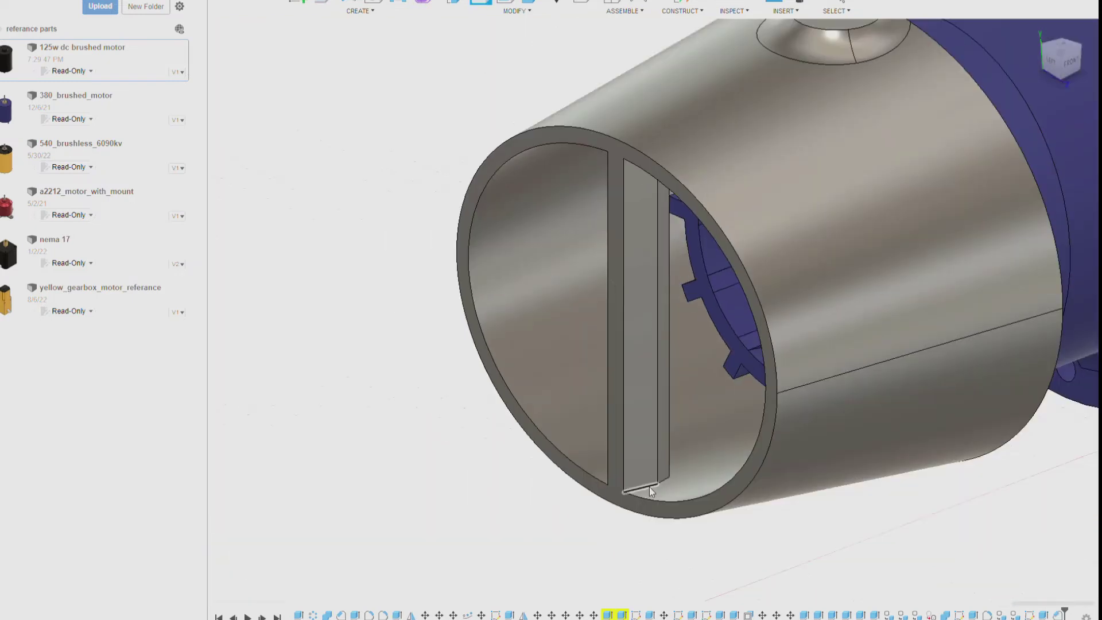
left_click(615, 487)
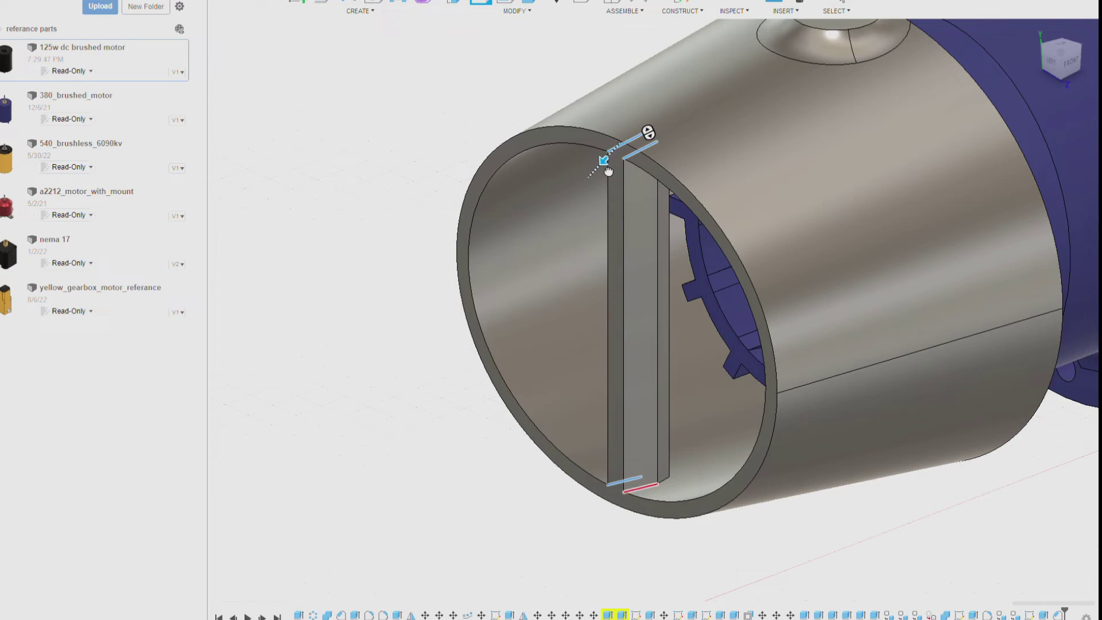
scroll(610, 147, "up", 3)
scroll(625, 147, "up", 2)
scroll(637, 252, "down", 5)
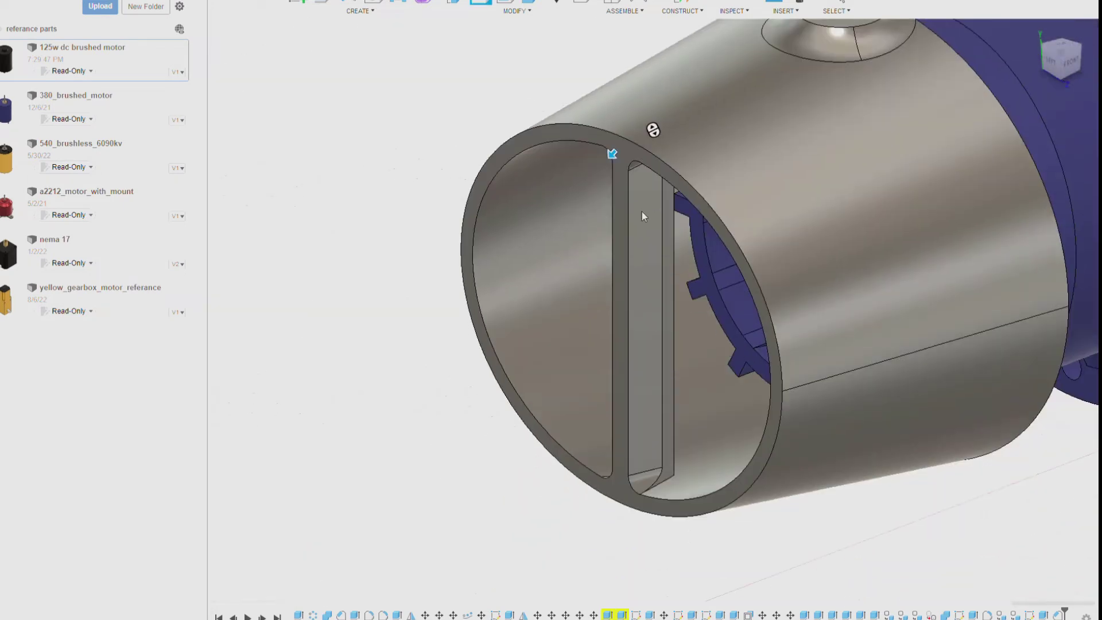
scroll(641, 216, "down", 3)
middle_click_drag(653, 310, 608, 321, "shift")
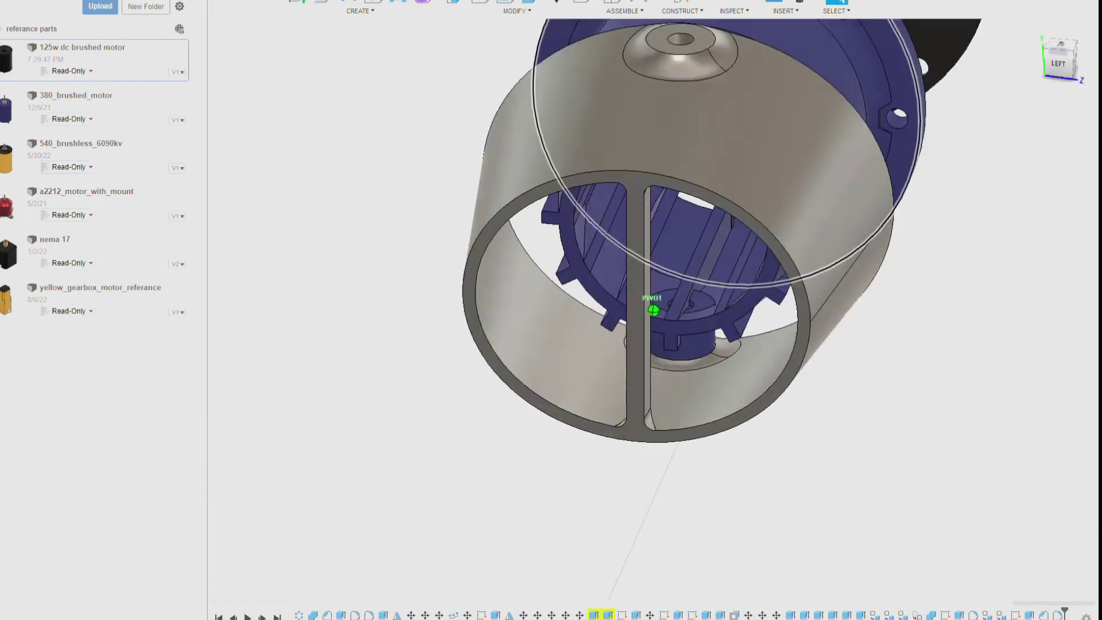
mouse_move(653, 310)
middle_mouse_down("shift")
mouse_move(665, 298)
mouse_move(634, 239)
middle_mouse_up("shift")
left_click(625, 219)
Hide the nozzle body and start a 60 mm diameter coil on the flange's inner circle.
key("v")
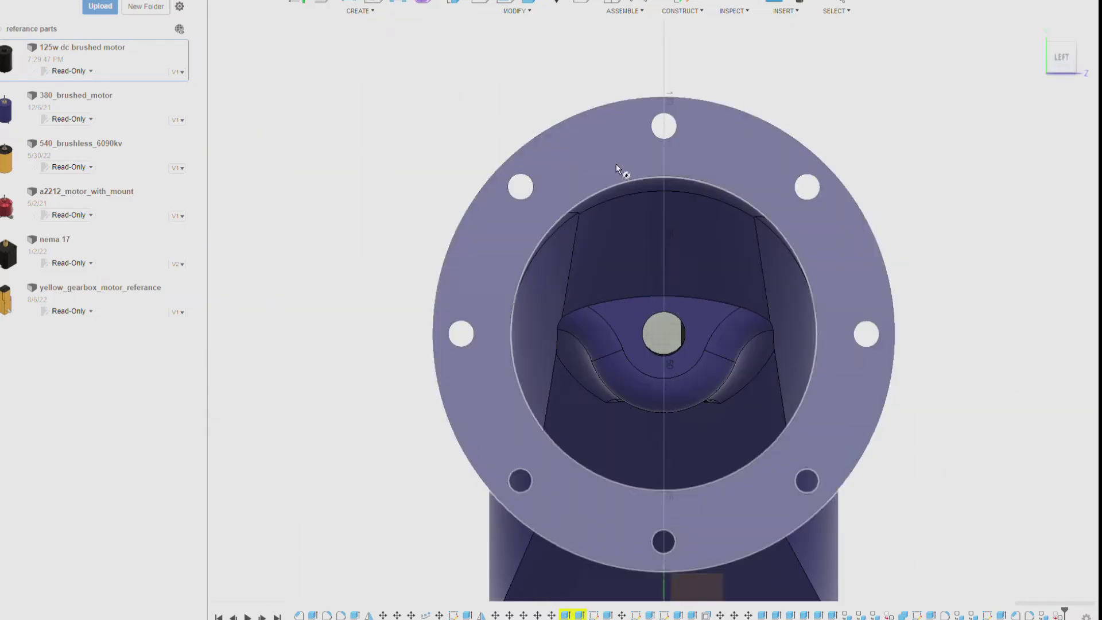
left_click(666, 178)
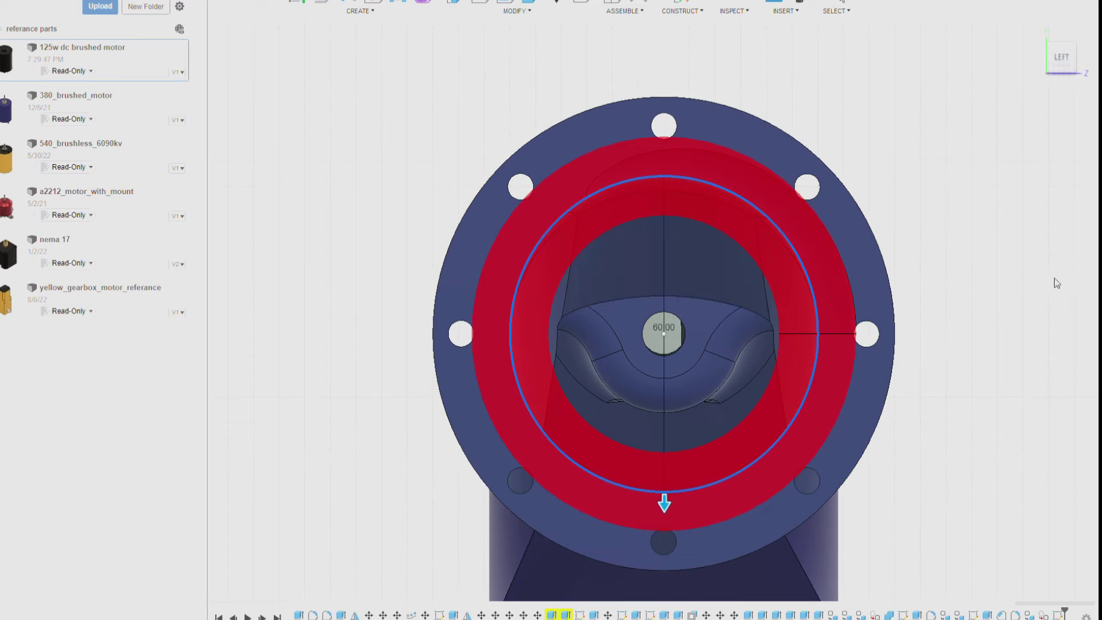
key("Return")
scroll(667, 466, "up", 5)
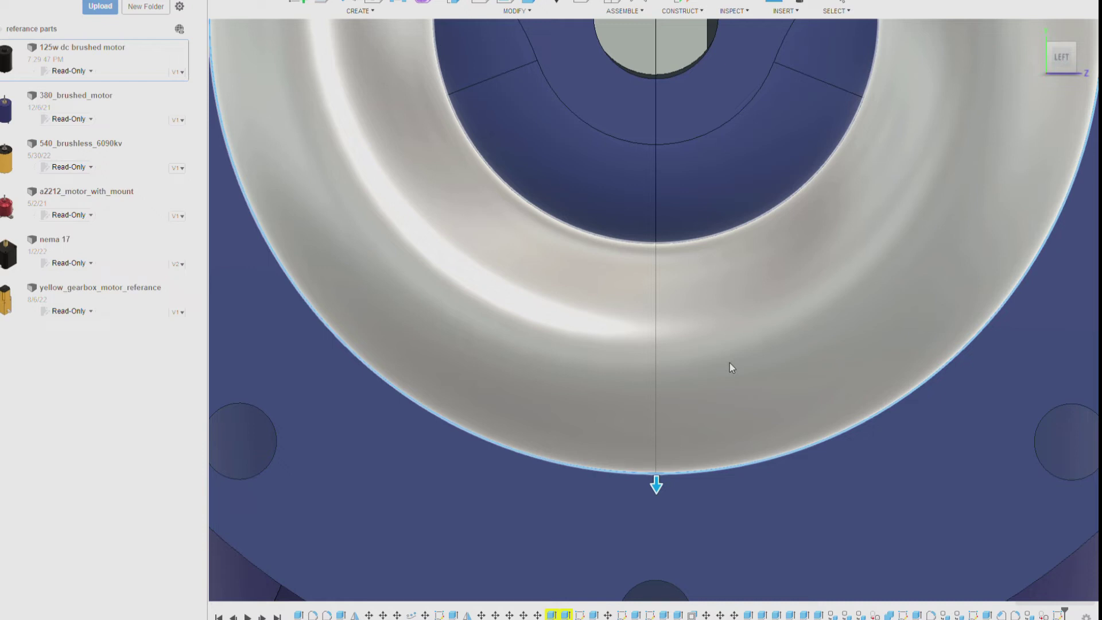
scroll(723, 317, "down", 5)
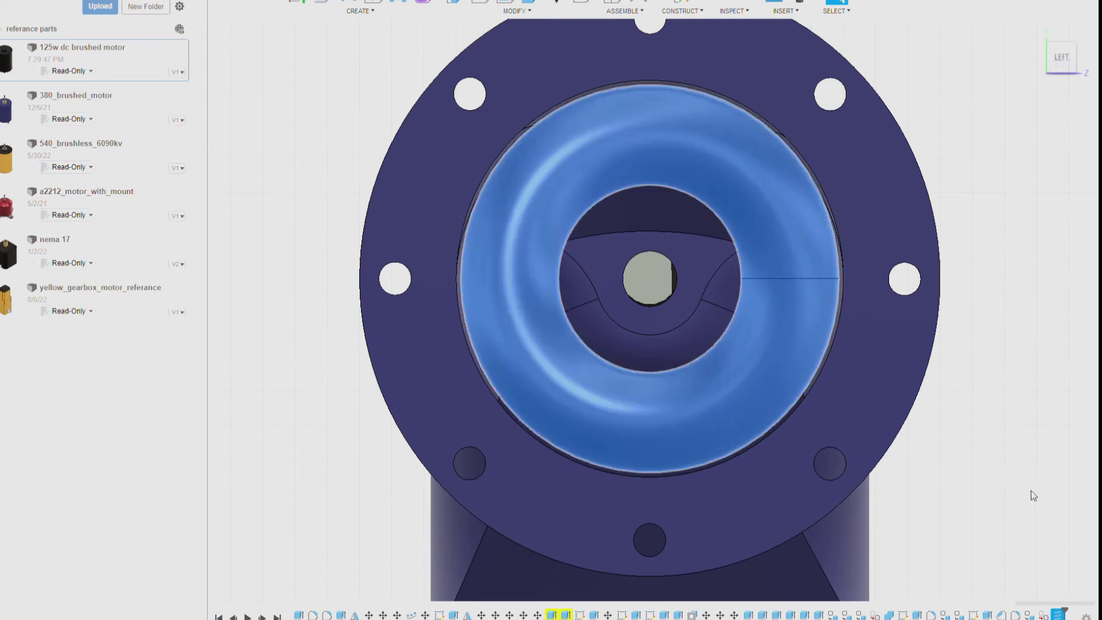
middle_click_drag(1030, 496, 1006, 237, "shift")
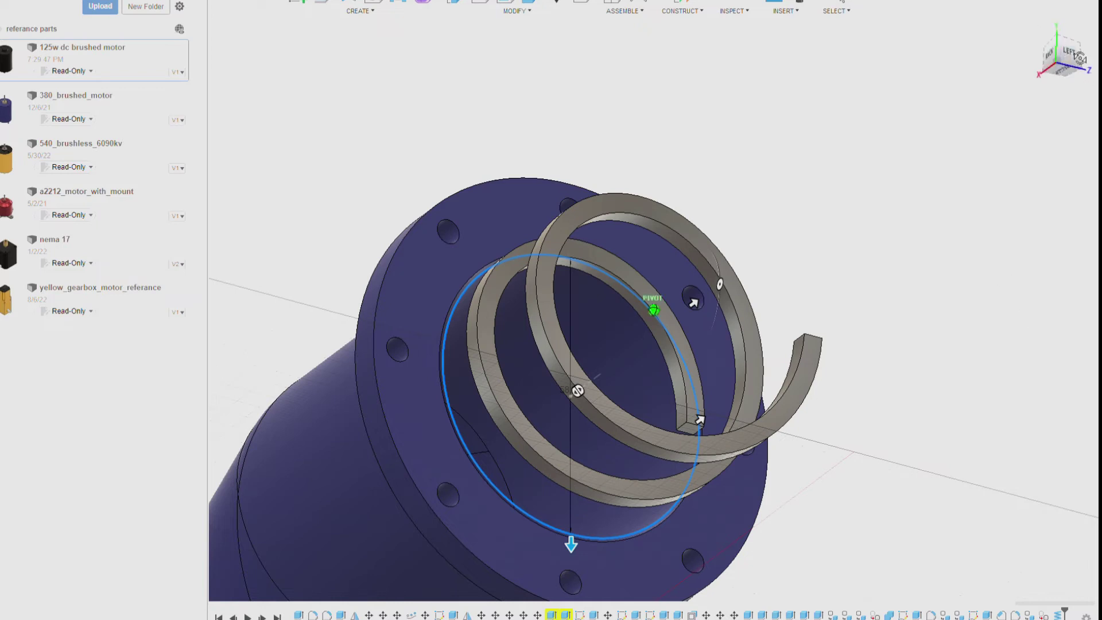
Move the rectangular-section coil 55 mm back inside the duct body.
middle_click_drag(1031, 317, 1010, 212, "shift")
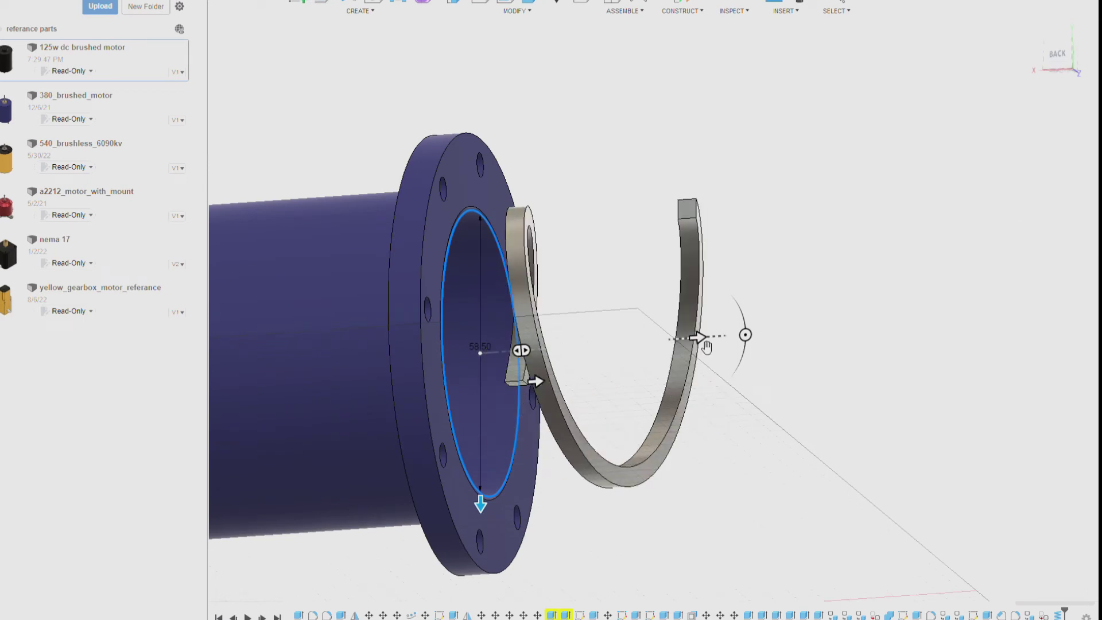
middle_click_drag(706, 347, 784, 347, "shift")
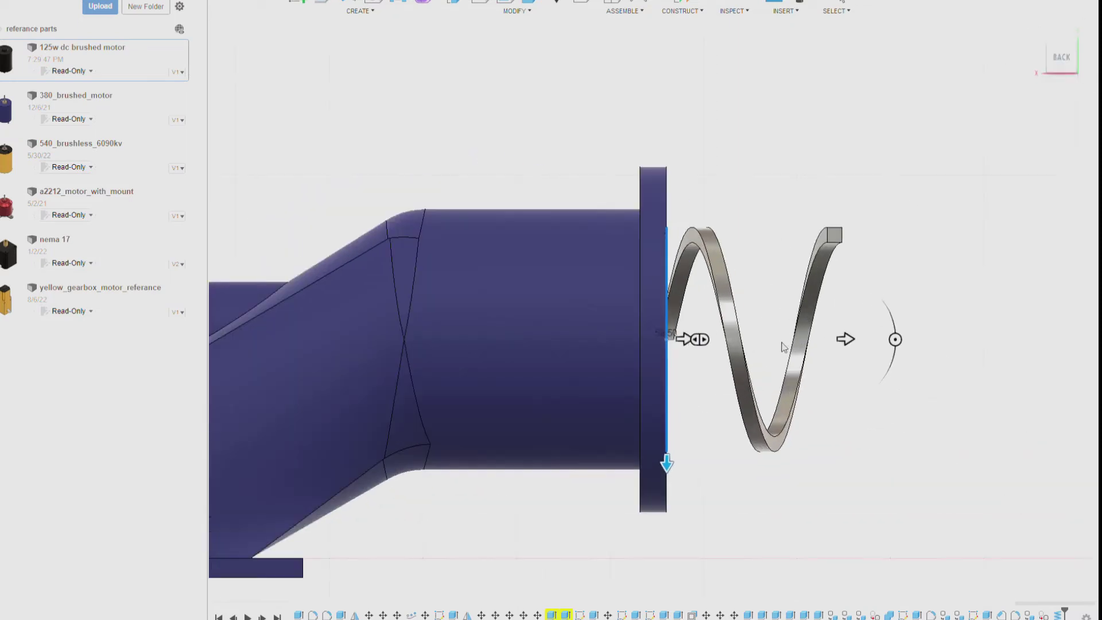
left_click_drag(683, 339, 472, 345)
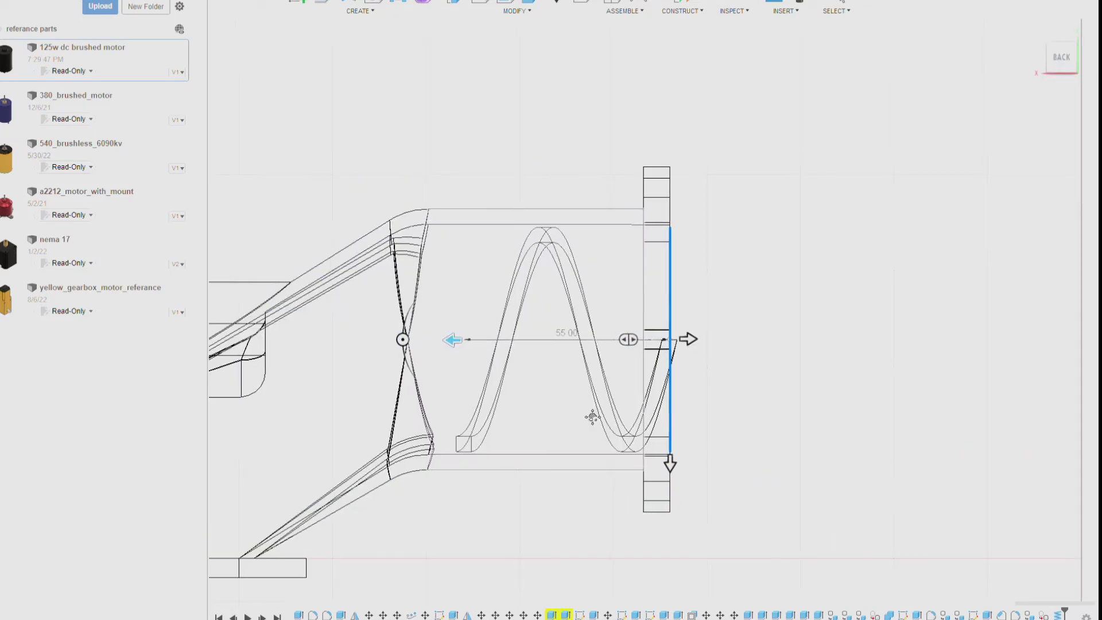
middle_click_drag(451, 361, 576, 361)
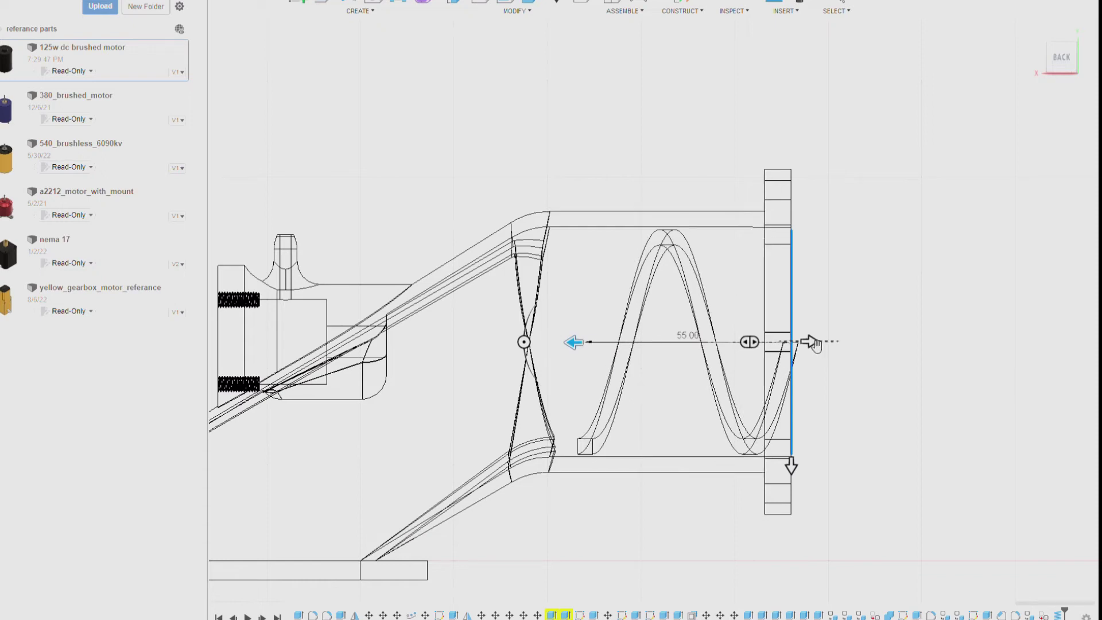
middle_click_drag(940, 173, 654, 577, "shift")
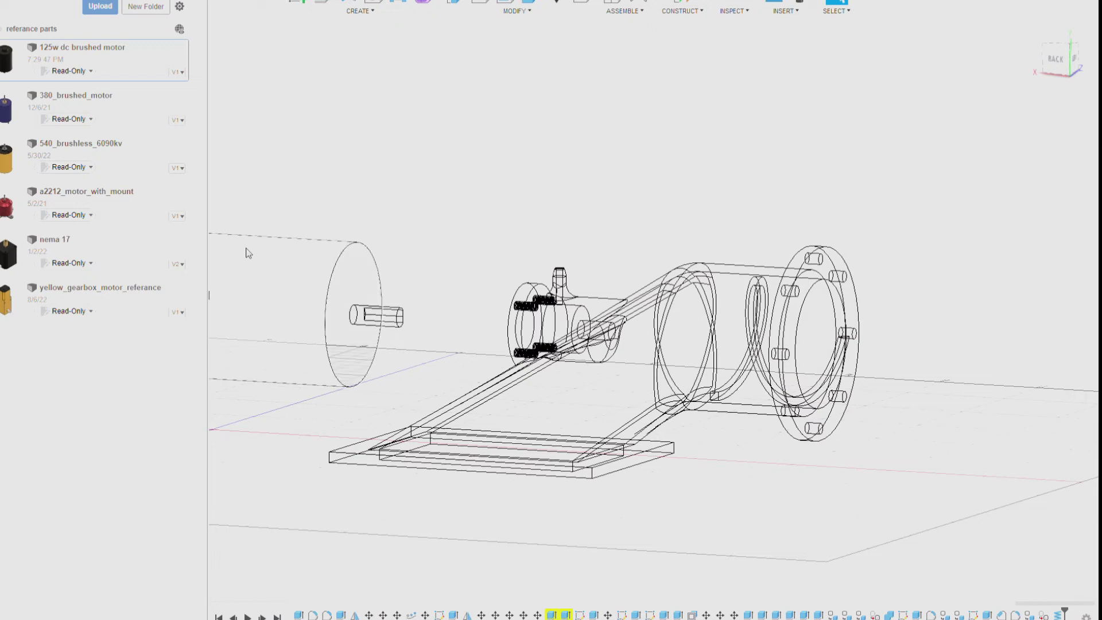
Isolate the motor and helix, and extrude the coil into a 25 mm auger blade.
key("ctrl+z")
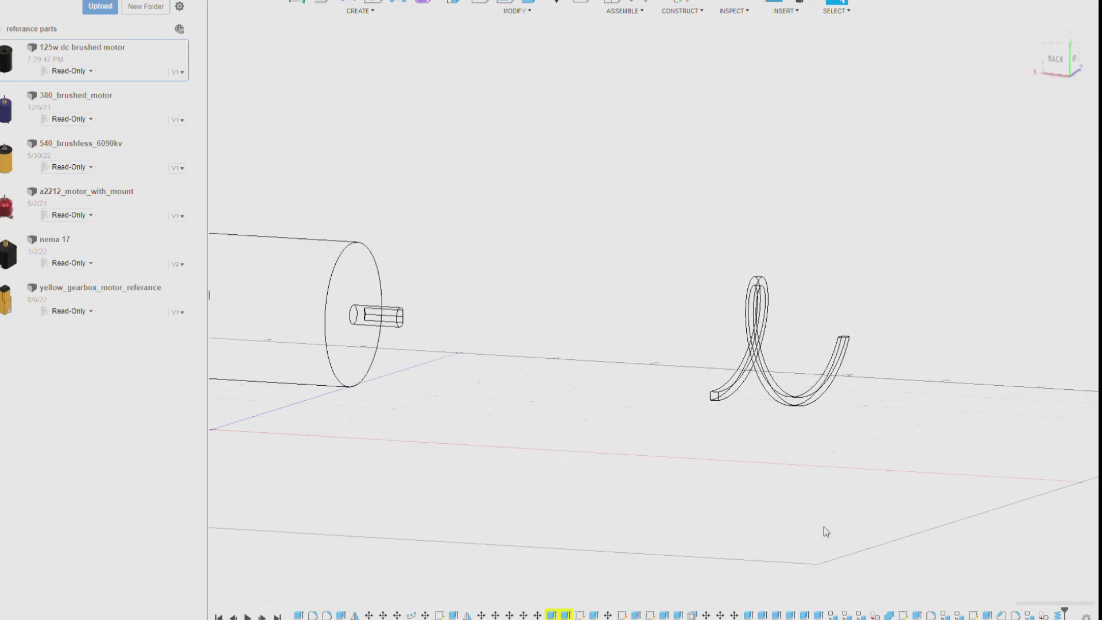
scroll(815, 390, "up", 5)
left_click_drag(833, 358, 808, 273)
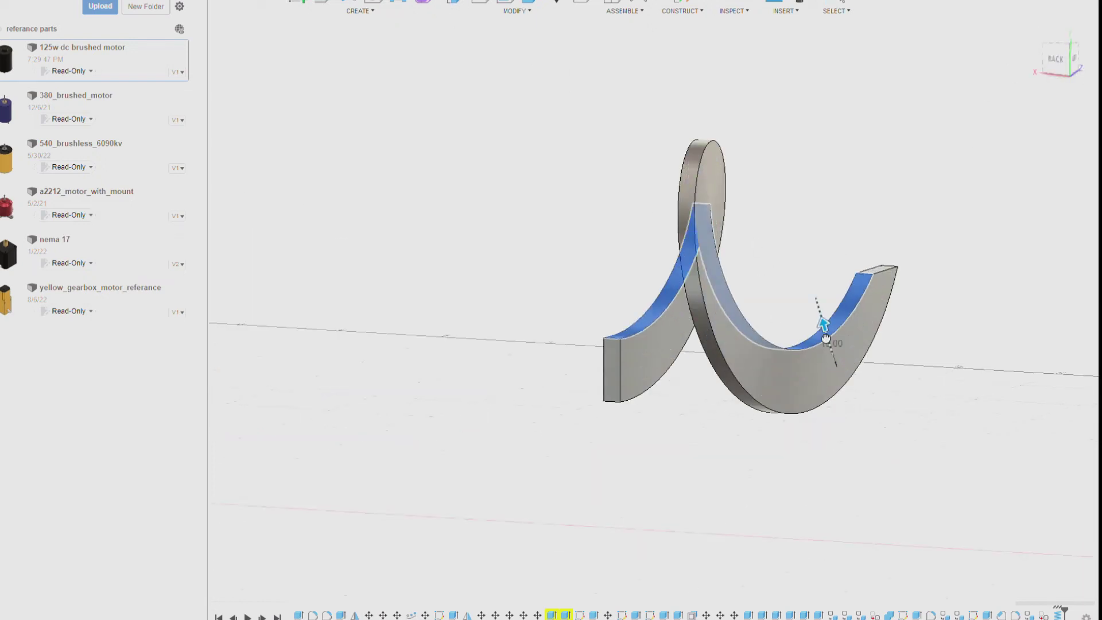
Sketch a Ø8.20 shaft circle with a 1.00 mm flat on the auger's end plane.
left_click(1083, 57)
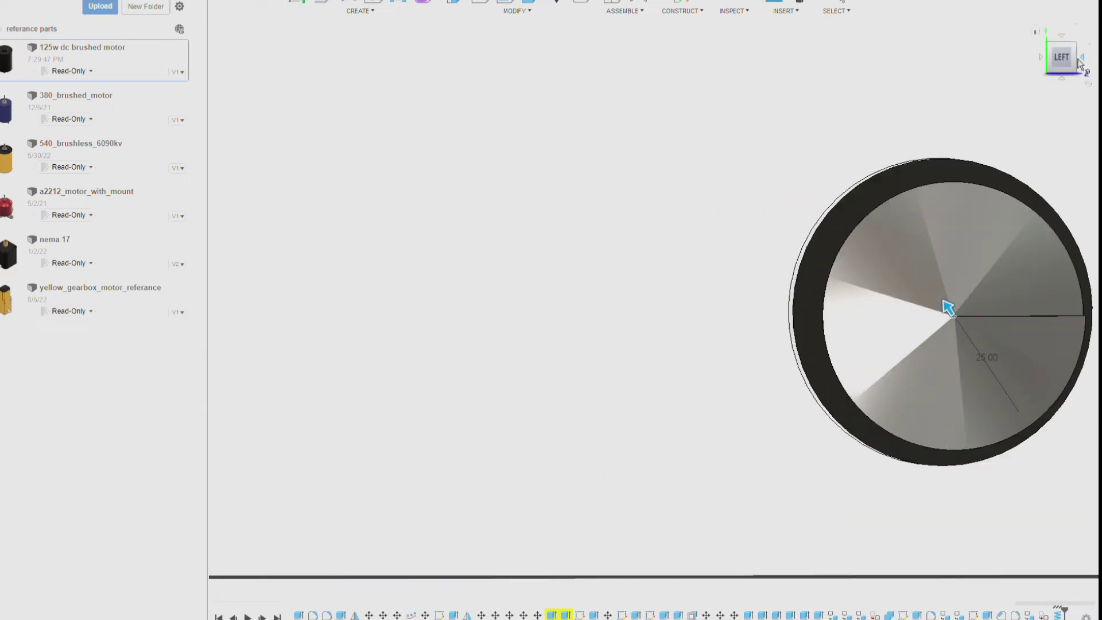
left_click(299, 2)
left_click(889, 456)
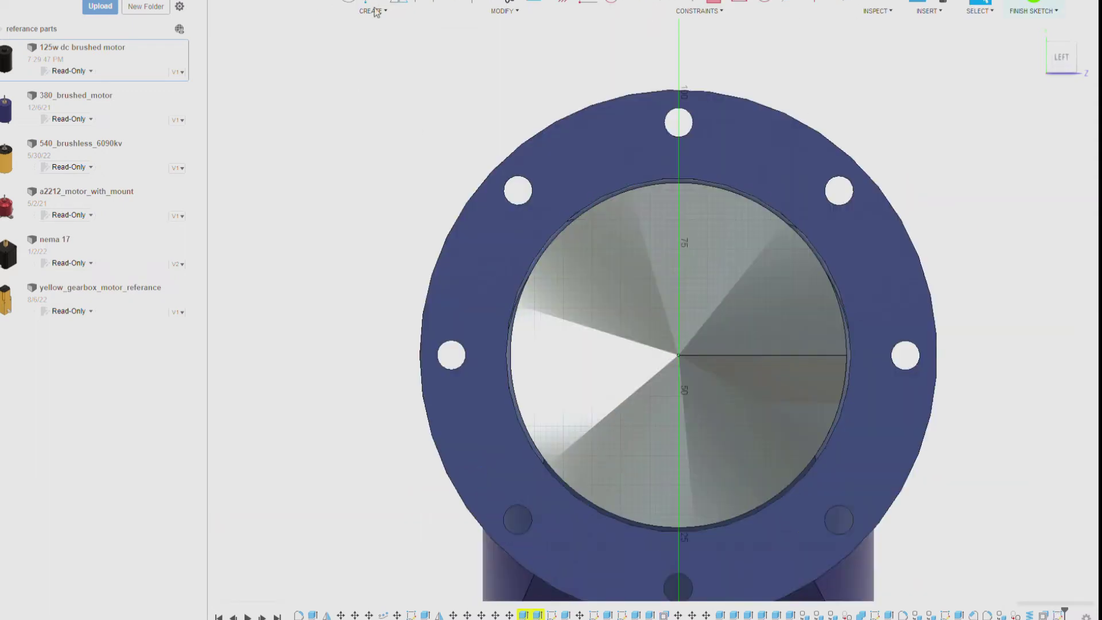
type("8.2")
key("Return")
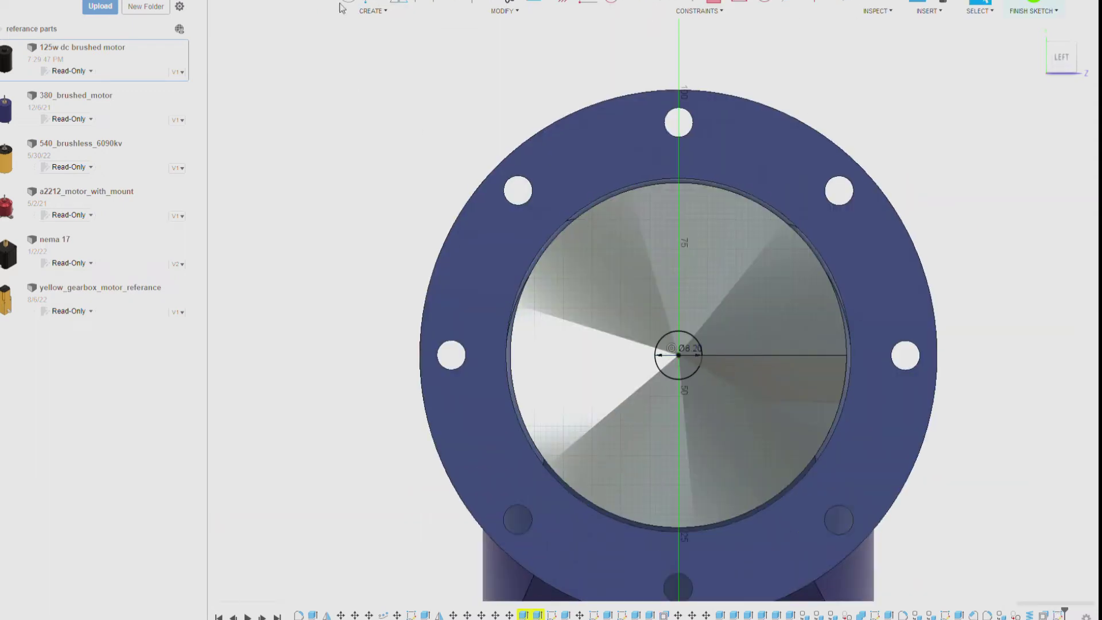
scroll(678, 343, "up", 5)
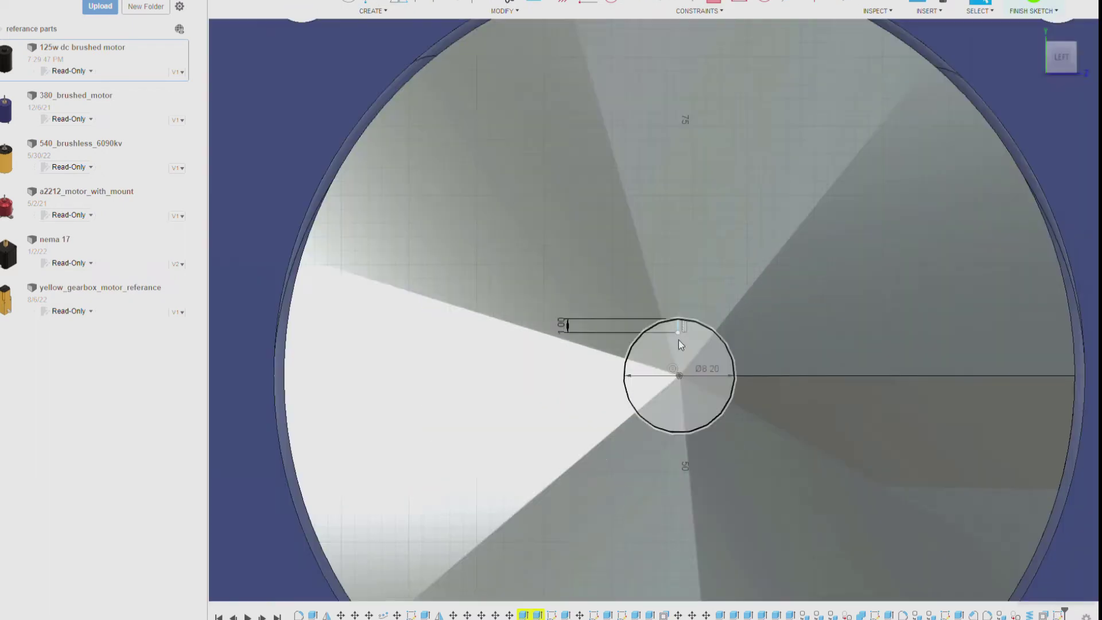
scroll(678, 339, "up", 4)
left_click(683, 318)
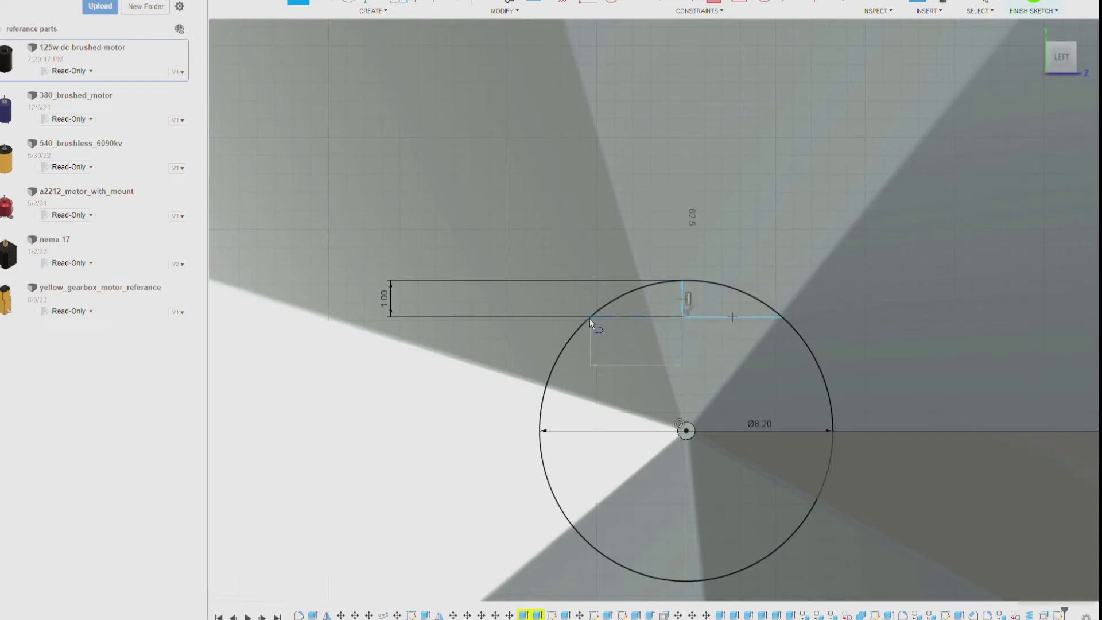
scroll(590, 318, "down", 4)
scroll(591, 318, "down", 4)
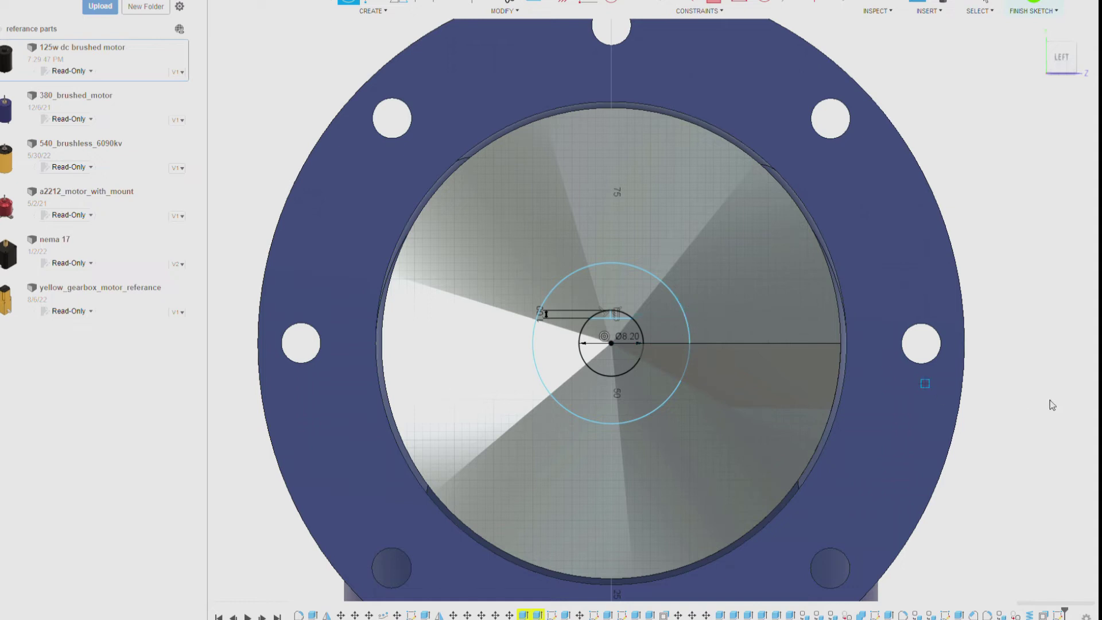
left_click(1031, 10)
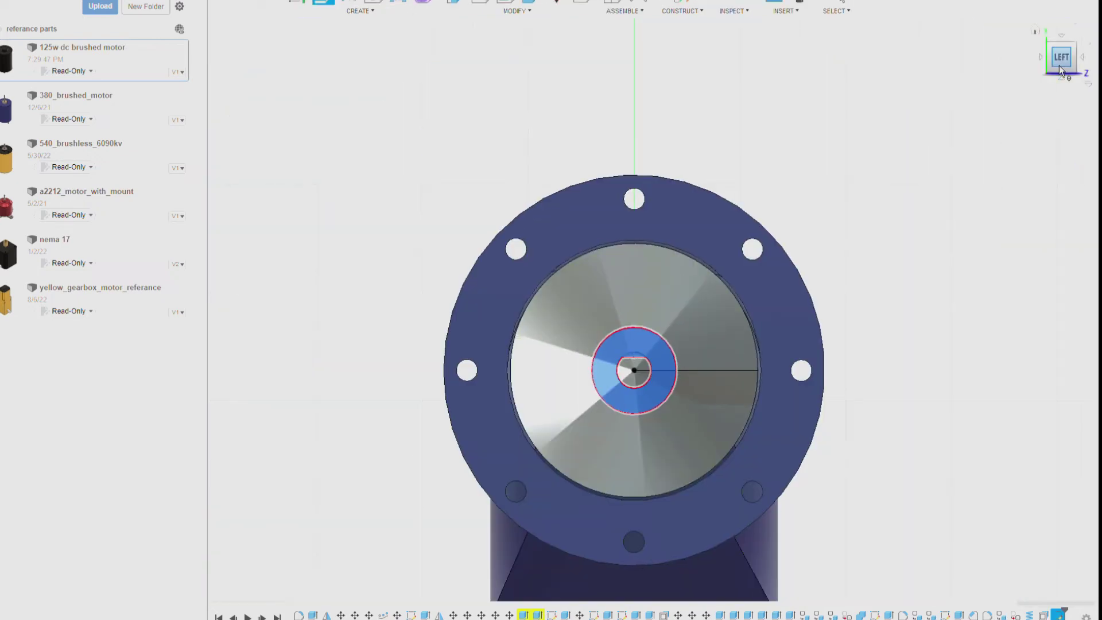
Extrude the hub ring 55 mm along the auger axis.
left_click(1060, 70)
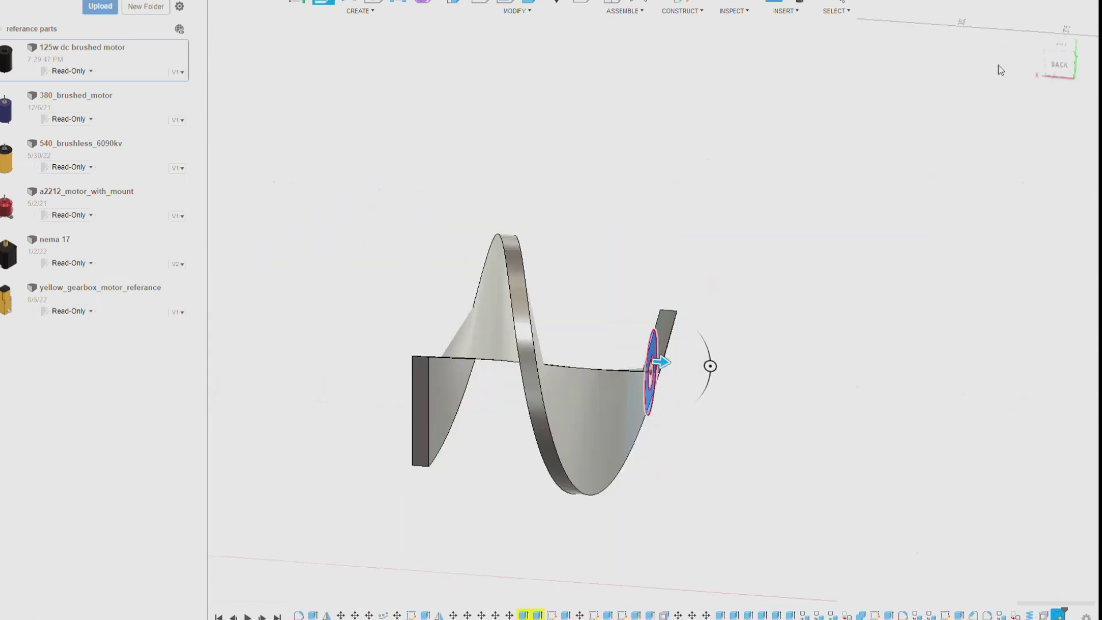
left_click_drag(660, 361, 429, 393)
scroll(636, 294, "up", 5)
scroll(636, 294, "down", 2)
scroll(607, 275, "down", 3)
middle_click_drag(654, 310, 542, 277, "shift")
scroll(574, 287, "up", 3)
scroll(541, 277, "up", 5)
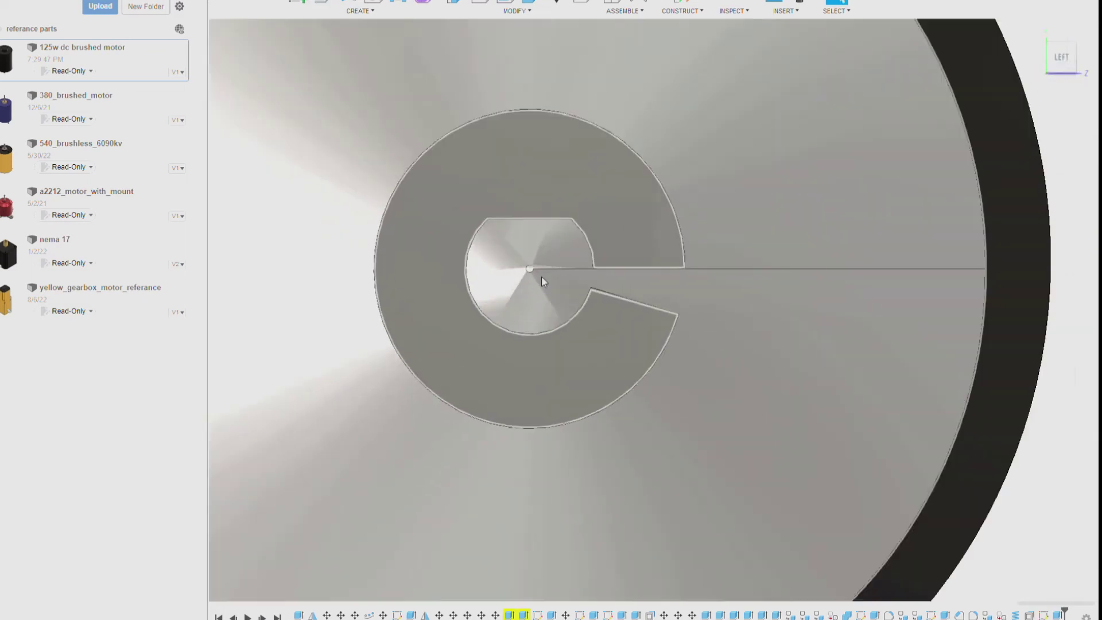
Sketch a centred circle on the spiral's end face and extrude it into the hub sleeve.
left_click(504, 182)
left_click(599, 321)
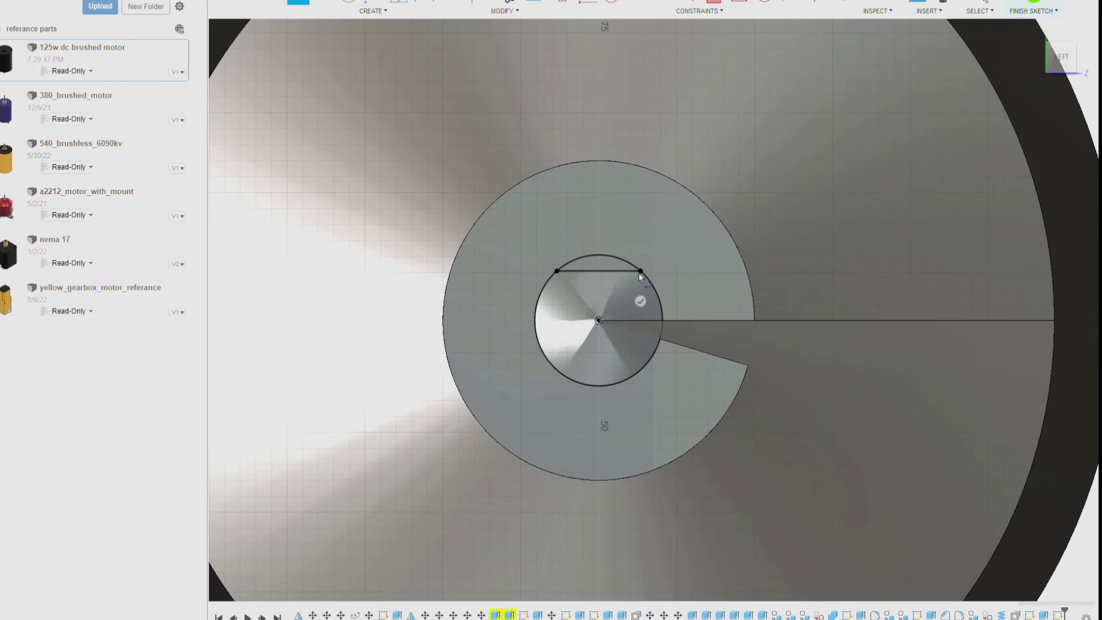
scroll(640, 275, "down", 3)
scroll(627, 306, "down", 3)
key("e")
left_click(583, 318)
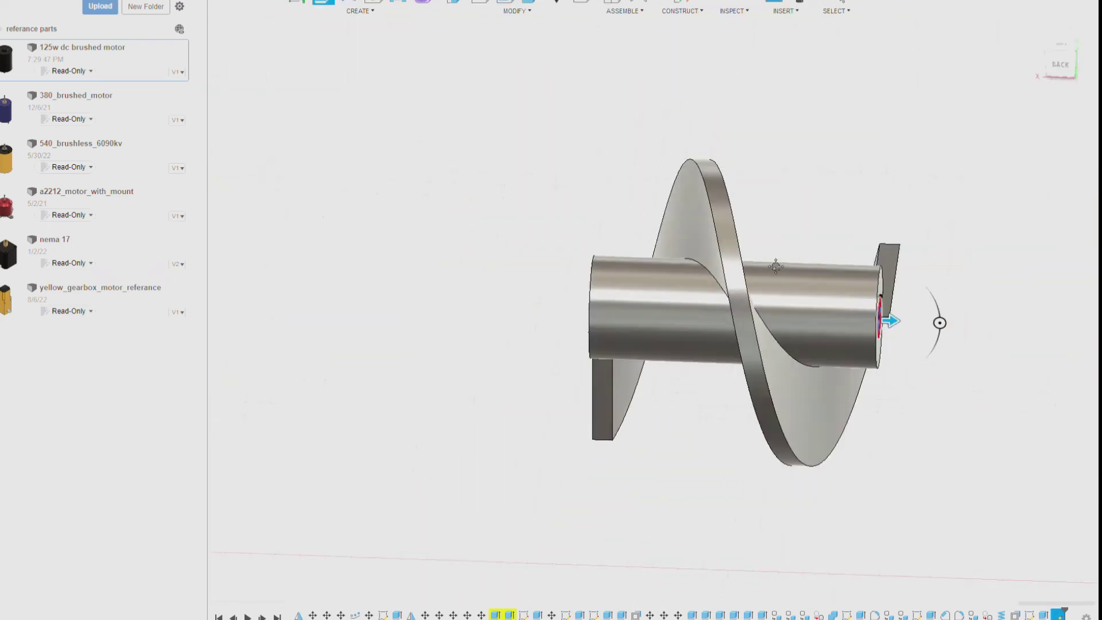
left_click_drag(889, 320, 373, 321)
key("Return")
mouse_move(654, 310)
middle_mouse_down("shift")
mouse_move(746, 321)
mouse_move(574, 315)
mouse_move(653, 310)
mouse_move(596, 319)
middle_mouse_up("shift")
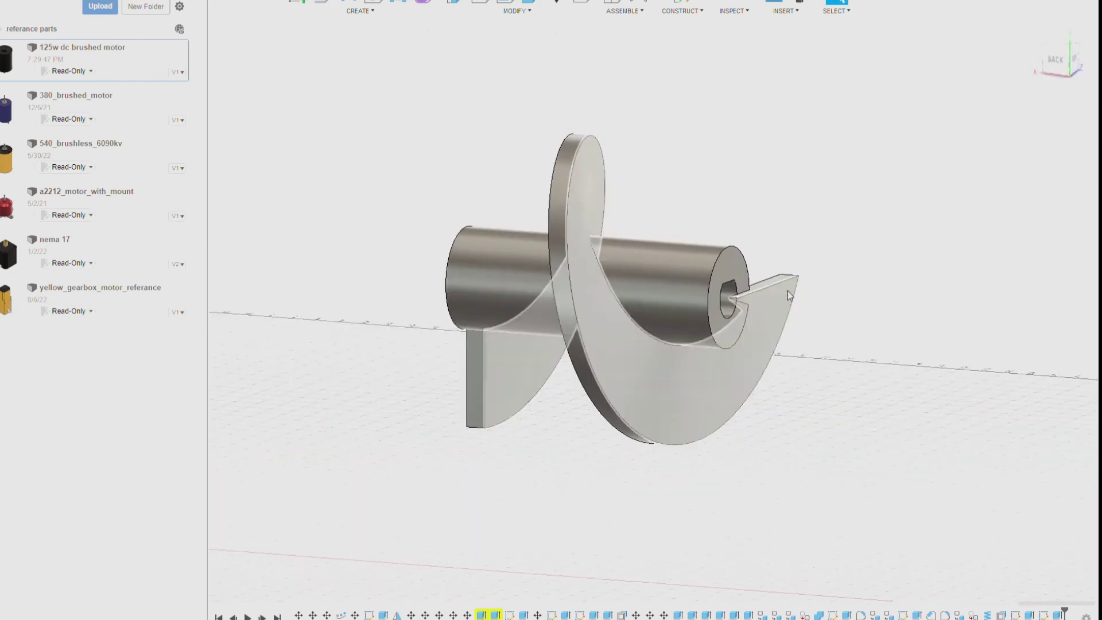
scroll(787, 290, "up", 5)
middle_click_drag(763, 356, 737, 476, "shift")
left_click(742, 332)
left_click_drag(744, 326, 741, 525)
scroll(886, 275, "down", 5)
mouse_move(653, 310)
middle_mouse_down("shift")
mouse_move(631, 316)
mouse_move(1066, 58)
middle_mouse_up("shift")
scroll(1062, 175, "up", 3)
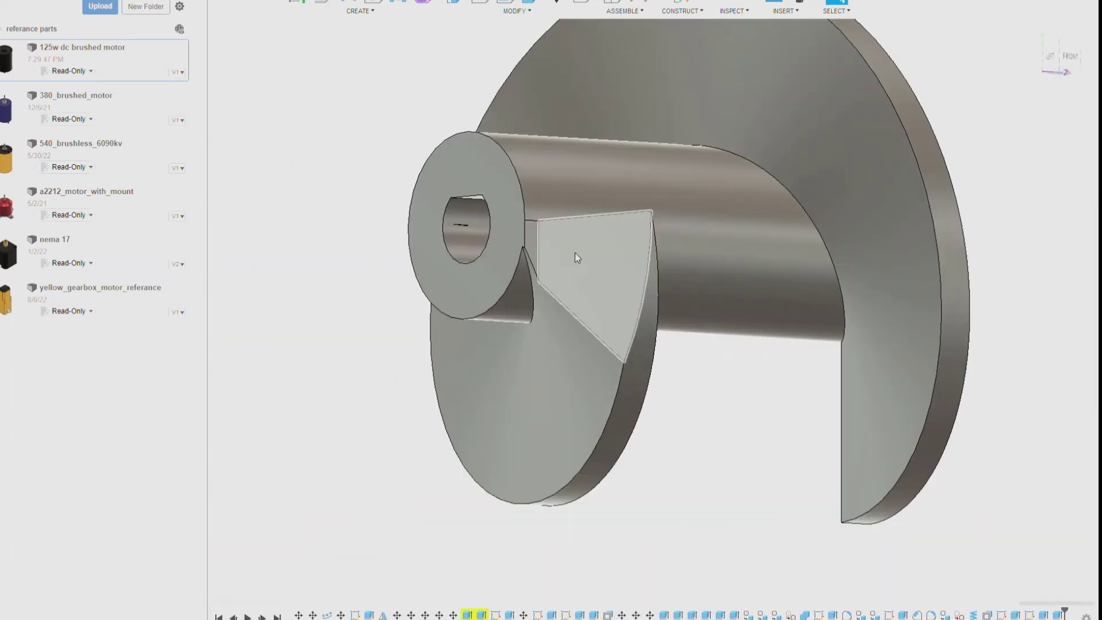
scroll(1062, 175, "down", 3)
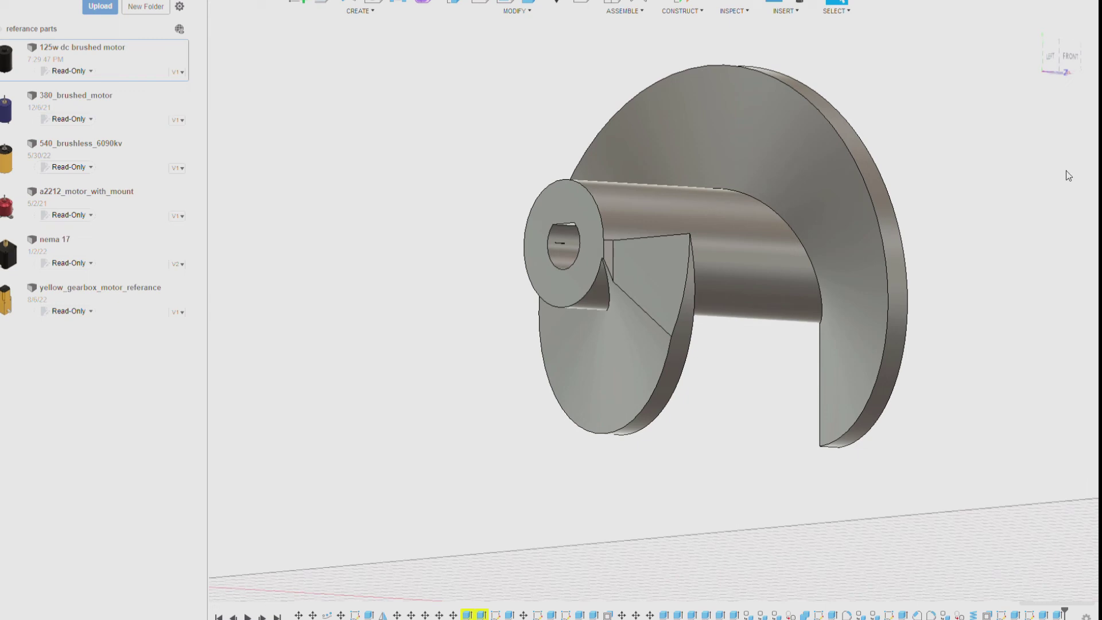
left_click(1060, 67)
Fillet the spiral edge where the blade meets the hub, then pick the lower blade's vertical edge.
left_click(689, 168)
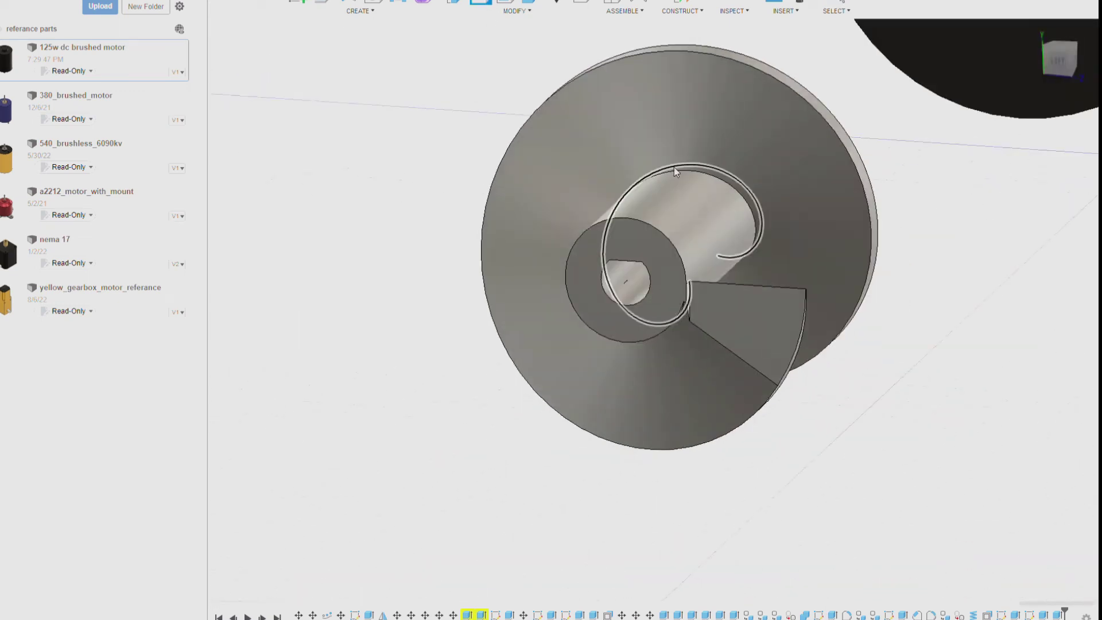
middle_click_drag(947, 136, 769, 276, "shift")
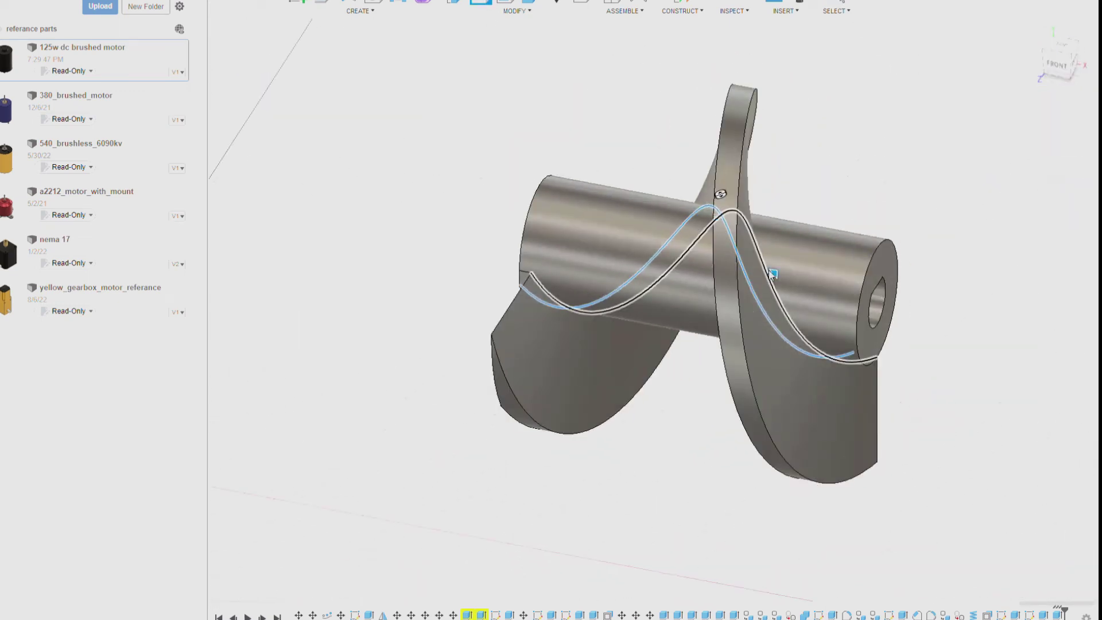
left_click(800, 237)
left_click(730, 146)
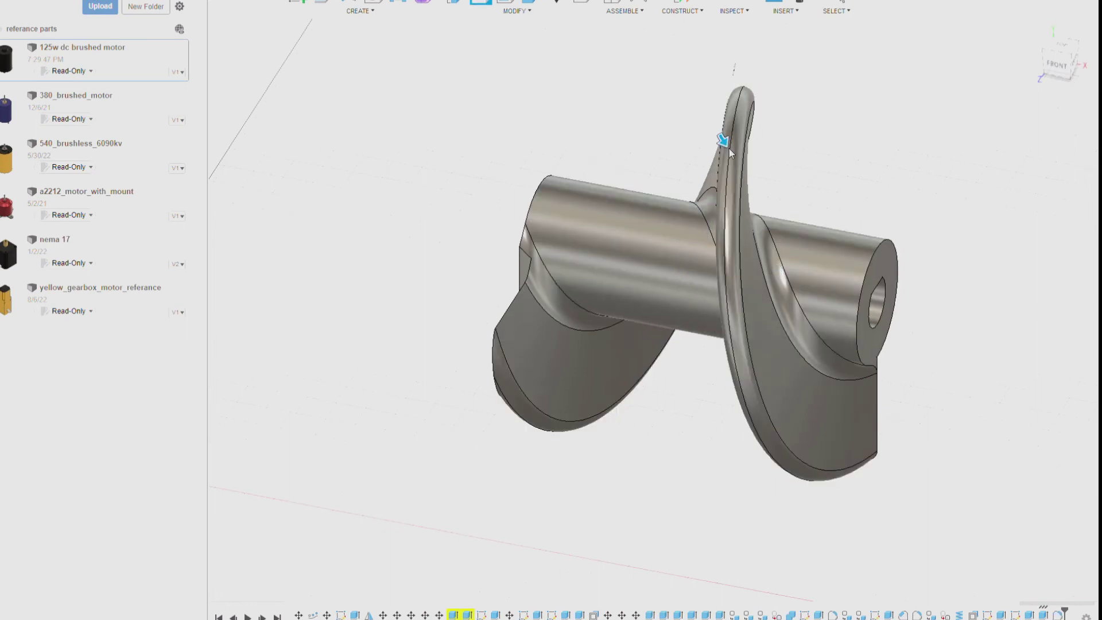
left_click(1050, 62)
left_click_drag(1050, 62, 1060, 304)
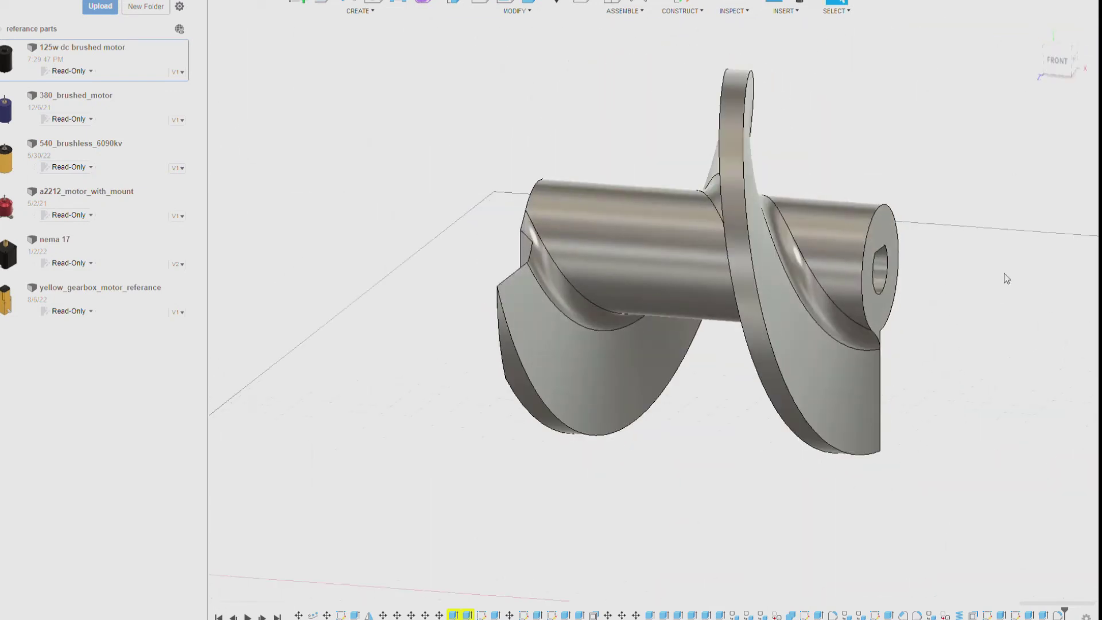
mouse_move(1006, 263)
middle_mouse_down("shift")
mouse_move(803, 275)
mouse_move(503, 323)
middle_mouse_up("shift")
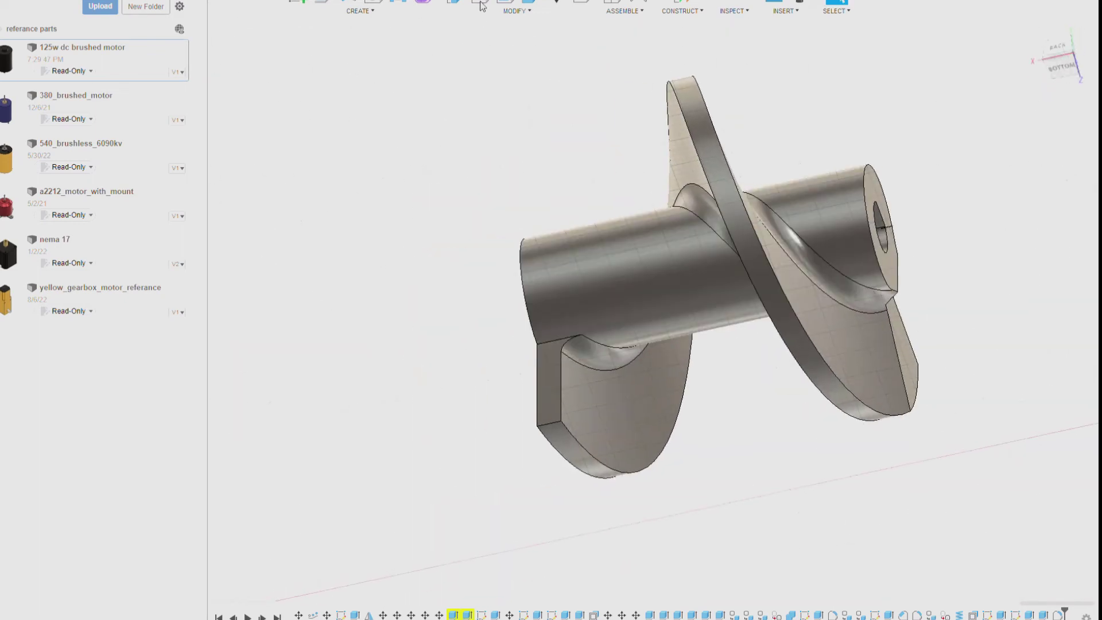
left_click(562, 381)
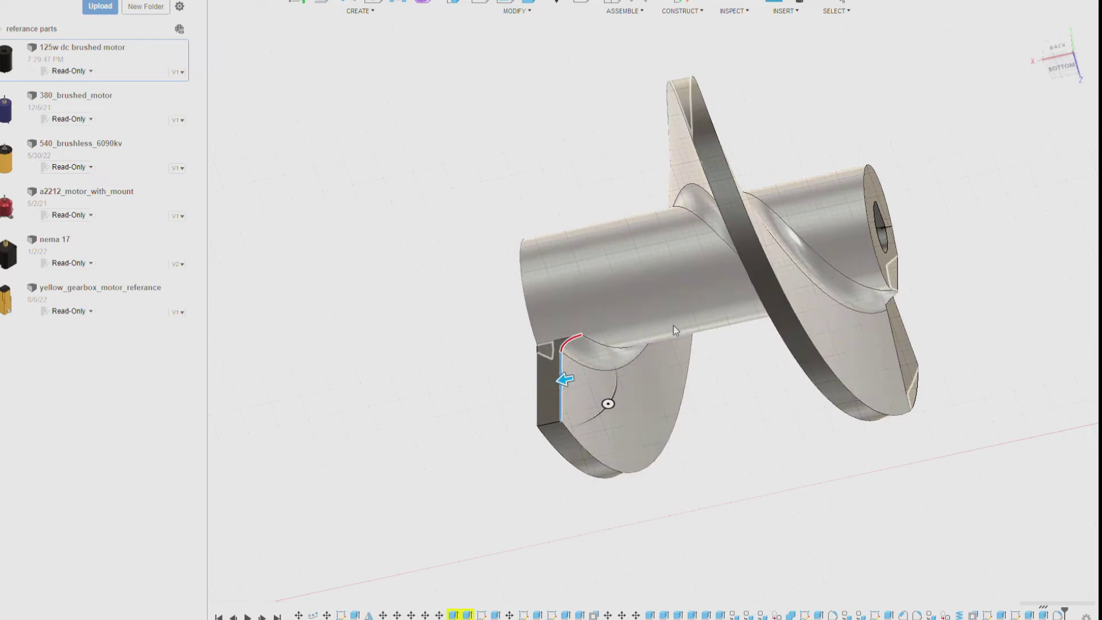
Offset the lower blade's end face into a sharp, squared-off step.
scroll(557, 378, "up", 4)
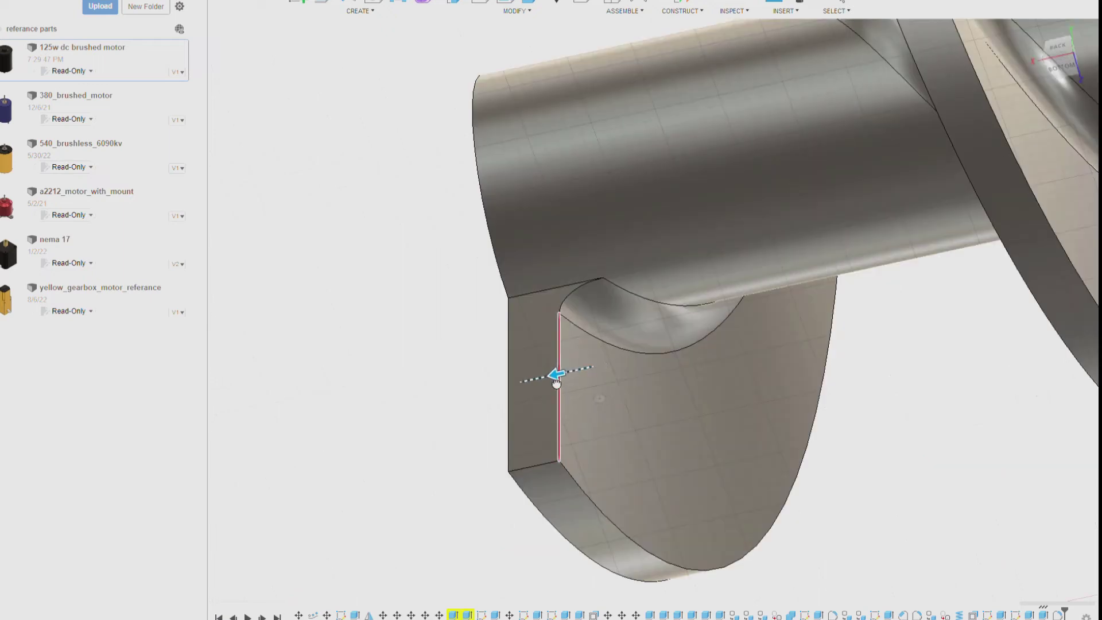
left_click_drag(556, 383, 537, 386)
left_click(560, 356)
mouse_move(559, 359)
left_mouse_down()
mouse_move(541, 374)
mouse_move(569, 409)
left_mouse_up()
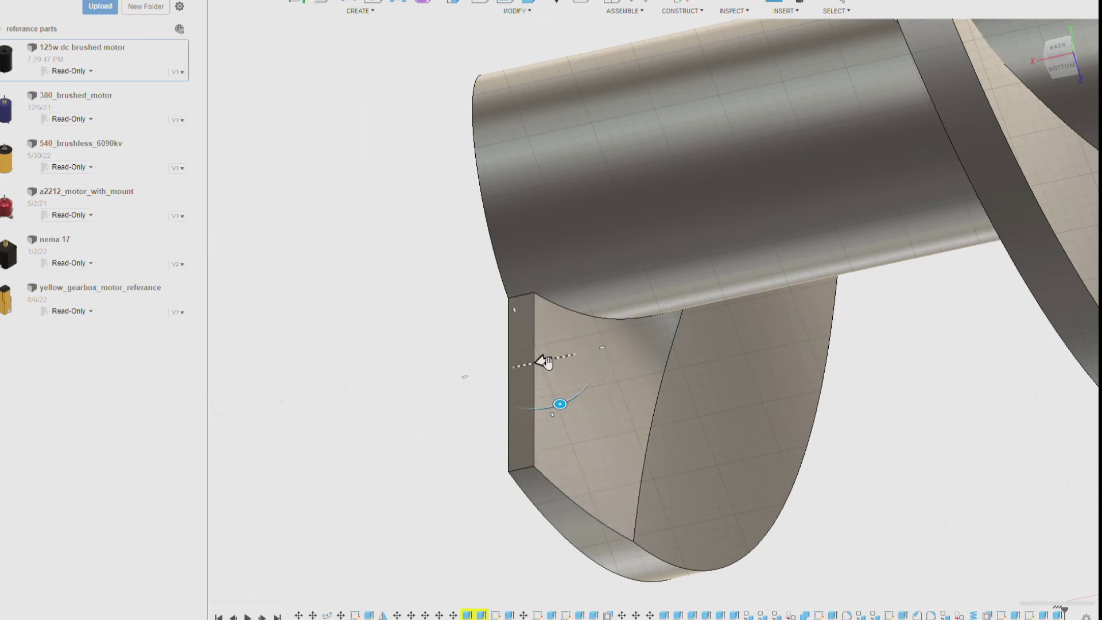
scroll(545, 362, "down", 5)
key("Return")
mouse_move(1017, 95)
middle_mouse_down("shift")
mouse_move(698, 313)
mouse_move(651, 218)
middle_mouse_up("shift")
key("q")
left_click(697, 312)
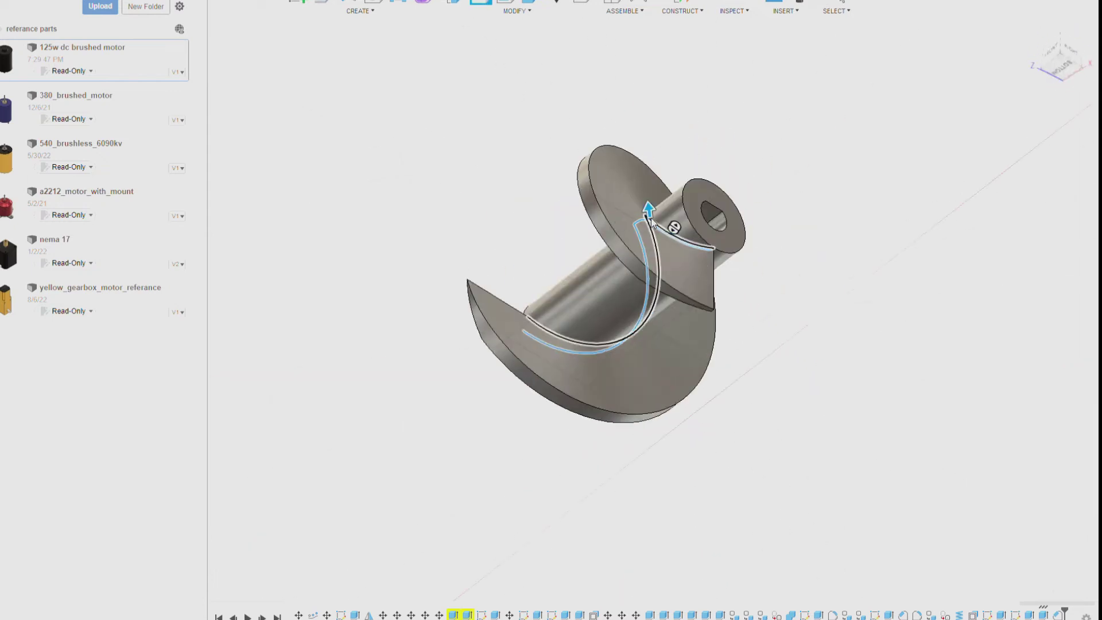
key("Escape")
Zoom into the slot at the auger's hub end, then orbit to view the whole auger.
mouse_move(652, 309)
middle_mouse_down("shift")
mouse_move(745, 322)
mouse_move(472, 2)
middle_mouse_up("shift")
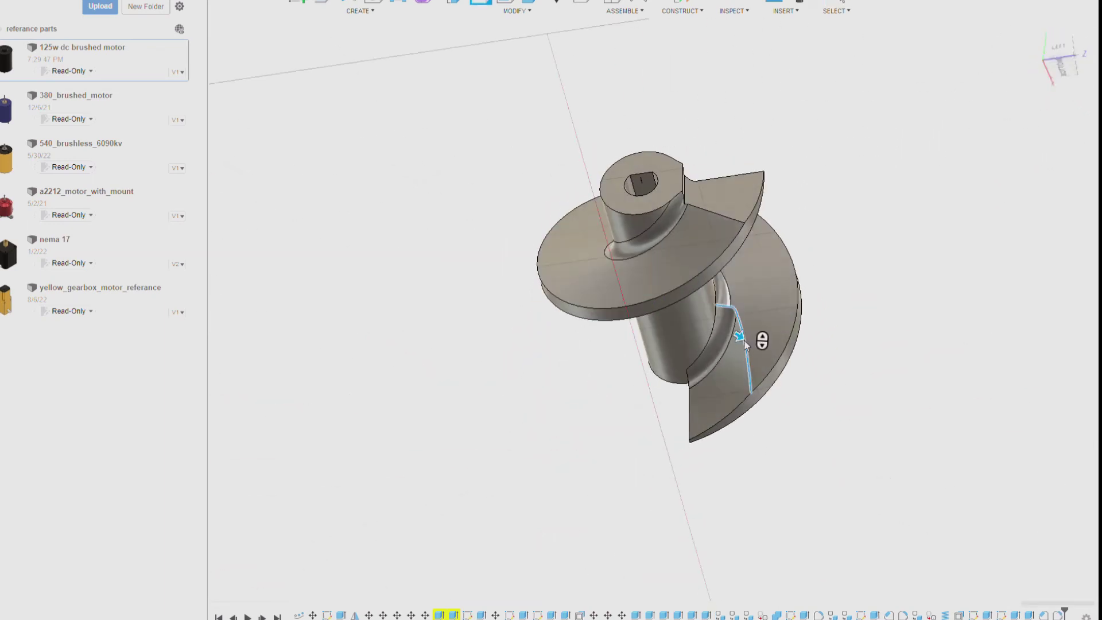
scroll(743, 340, "up", 5)
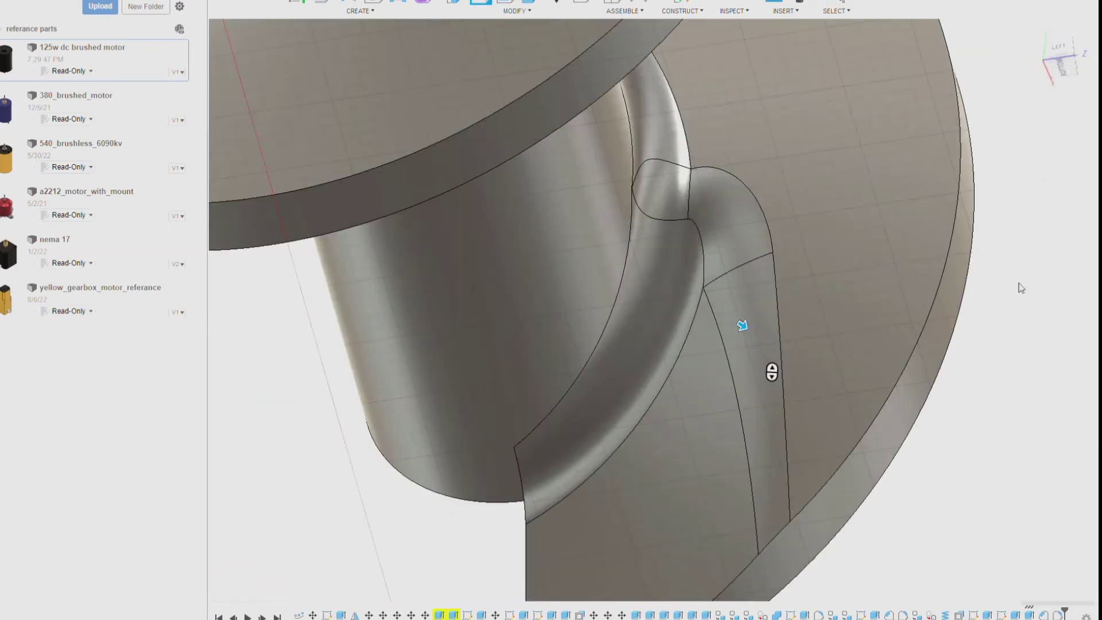
scroll(1020, 288, "down", 5)
middle_click_drag(876, 294, 545, 60, "shift")
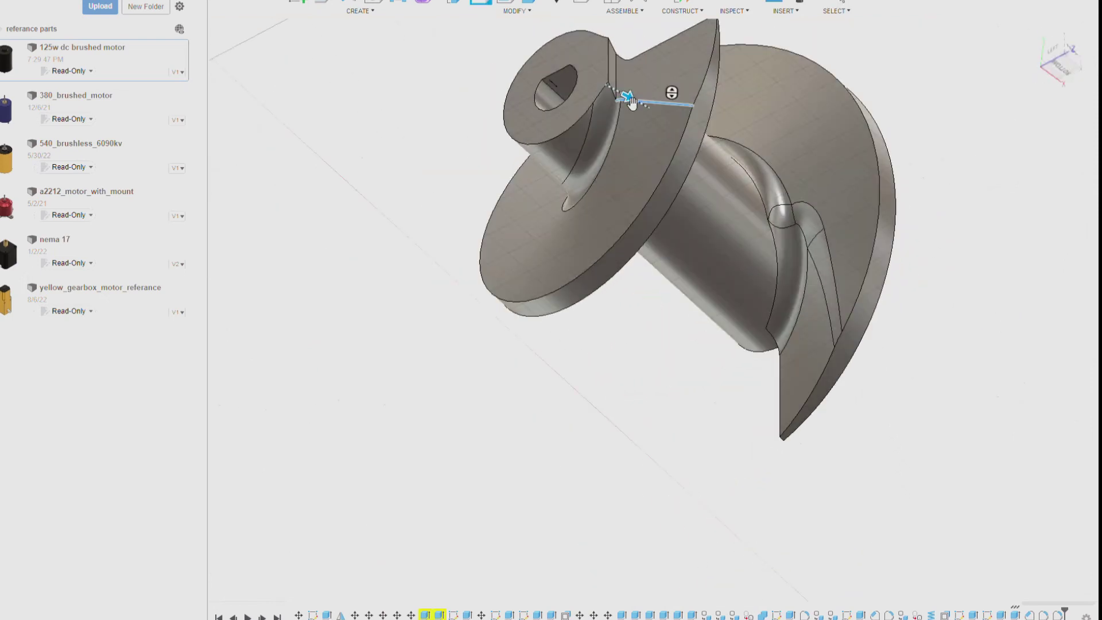
middle_click_drag(651, 308, 488, 3, "shift")
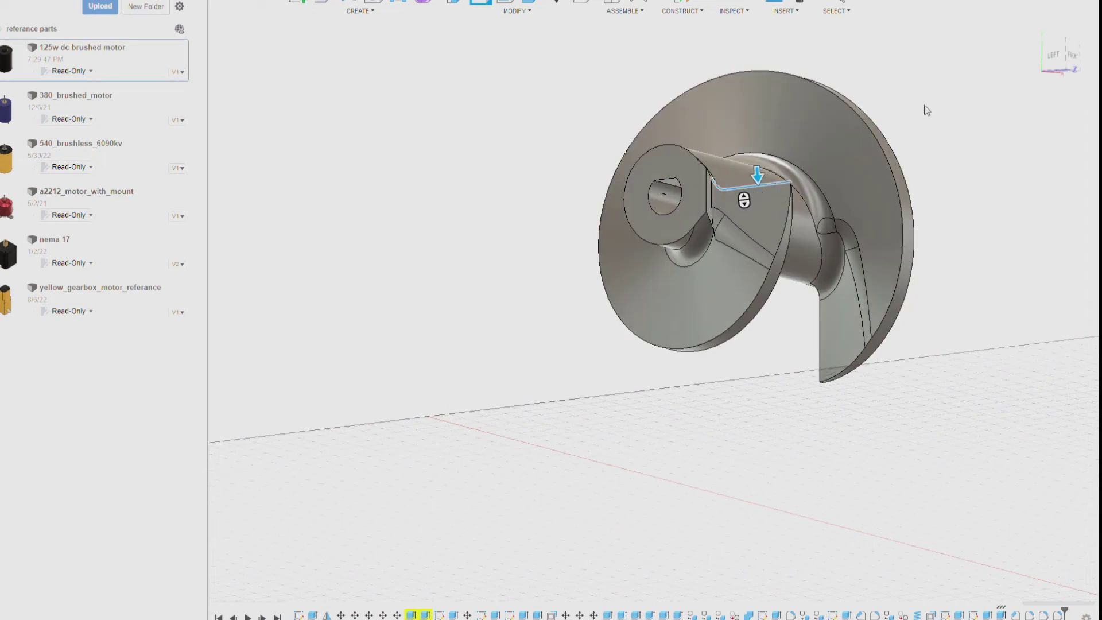
left_click(1060, 60)
scroll(446, 204, "up", 5)
scroll(446, 204, "up", 3)
scroll(442, 209, "up", 3)
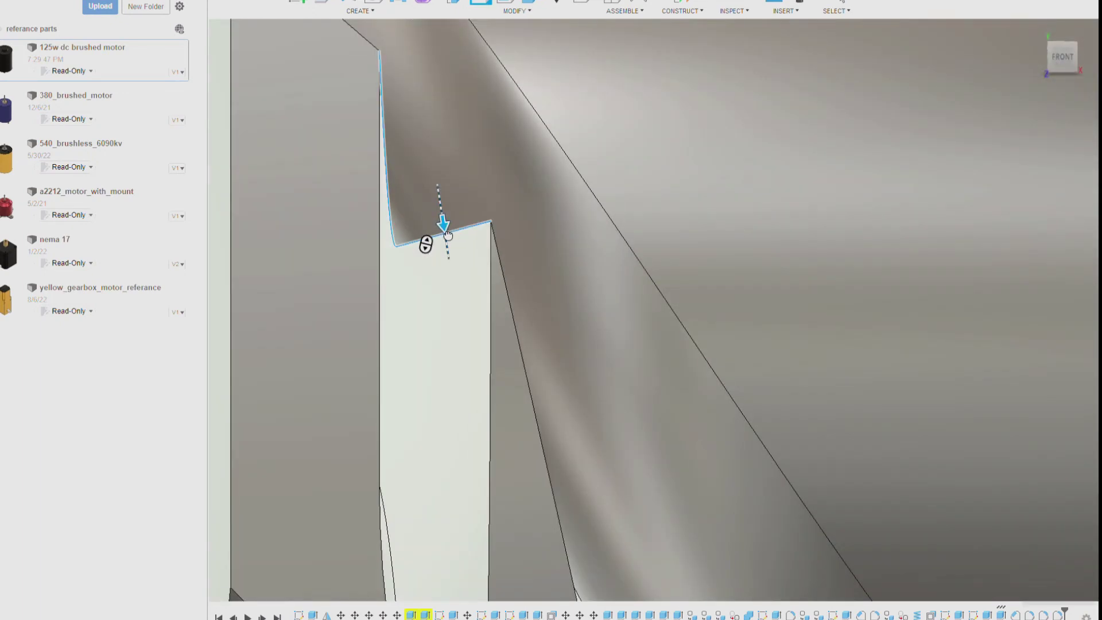
scroll(412, 476, "down", 5)
scroll(684, 437, "up", 5)
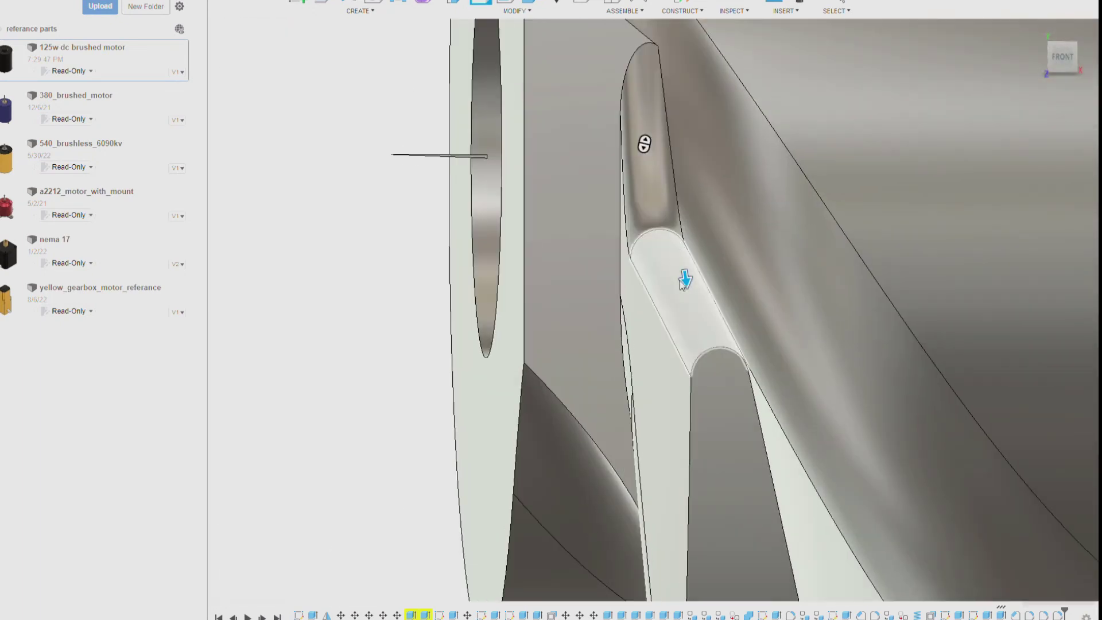
scroll(683, 437, "down", 3)
scroll(700, 477, "up", 5)
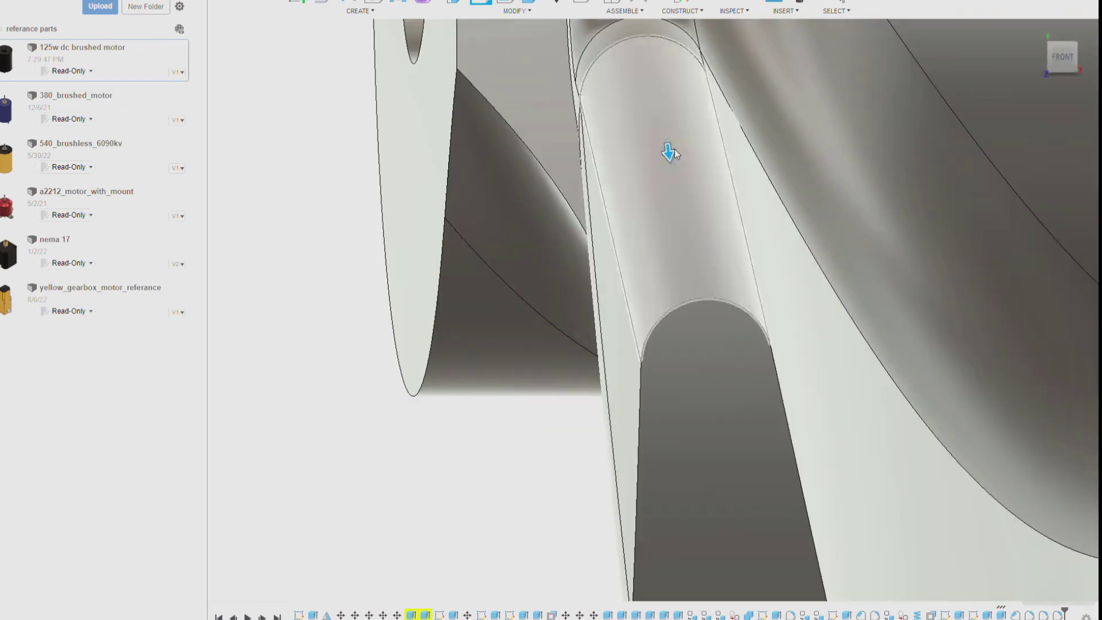
middle_click_drag(681, 239, 663, 206)
scroll(1026, 310, "down", 5)
middle_click_drag(1026, 310, 975, 321, "shift")
scroll(819, 113, "down", 3)
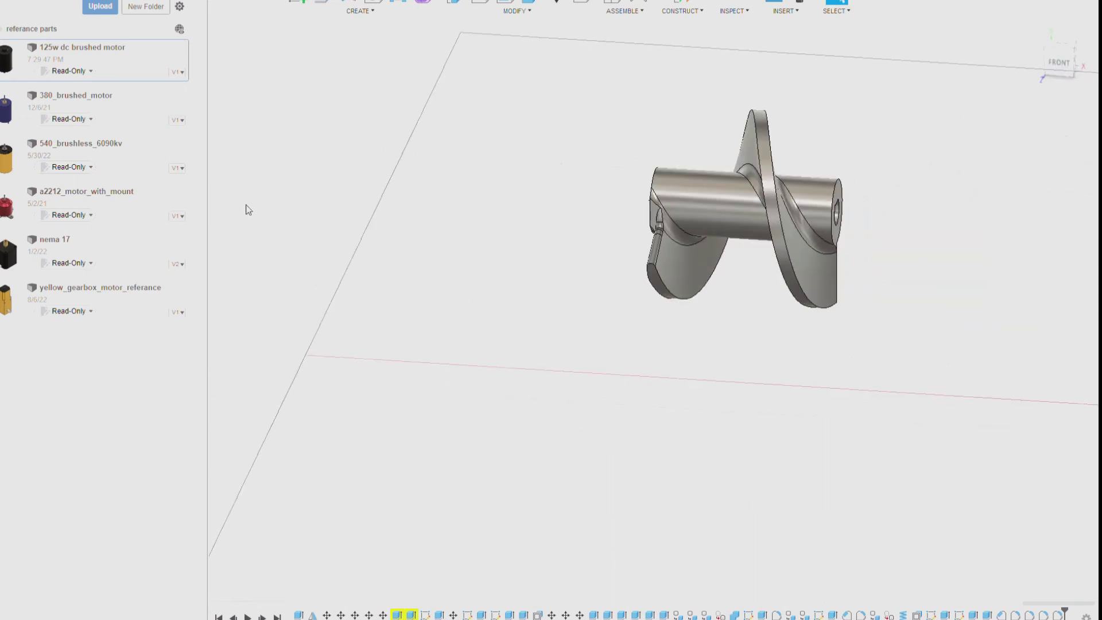
Lengthen the auger's shaft extrusion from 57 to about 96 mm.
middle_click_drag(248, 209, 263, 178, "shift")
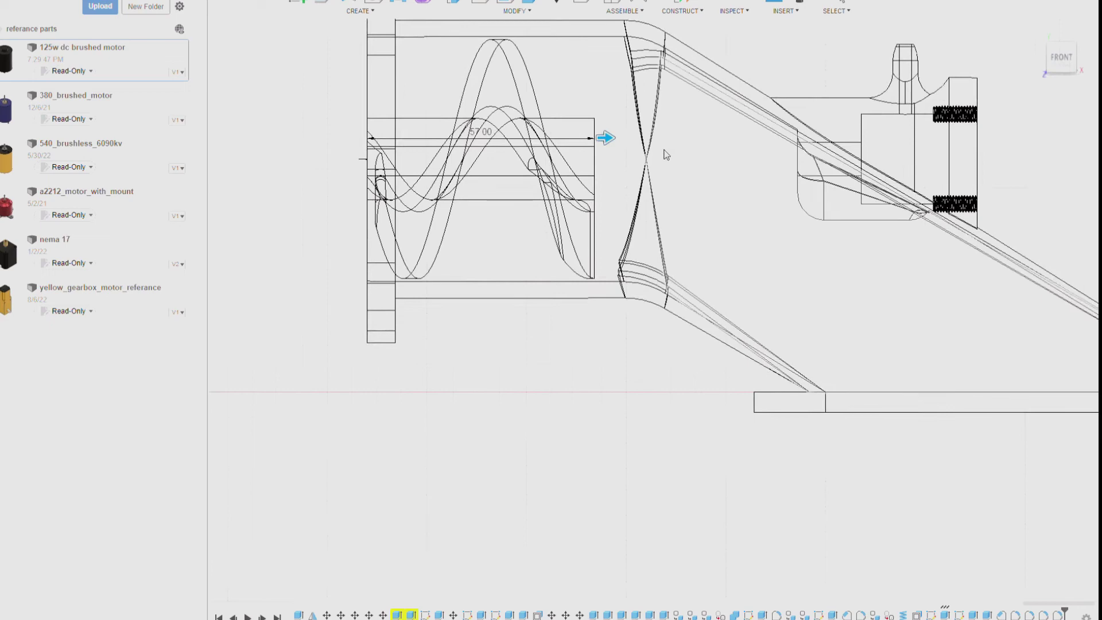
left_click_drag(631, 147, 792, 165)
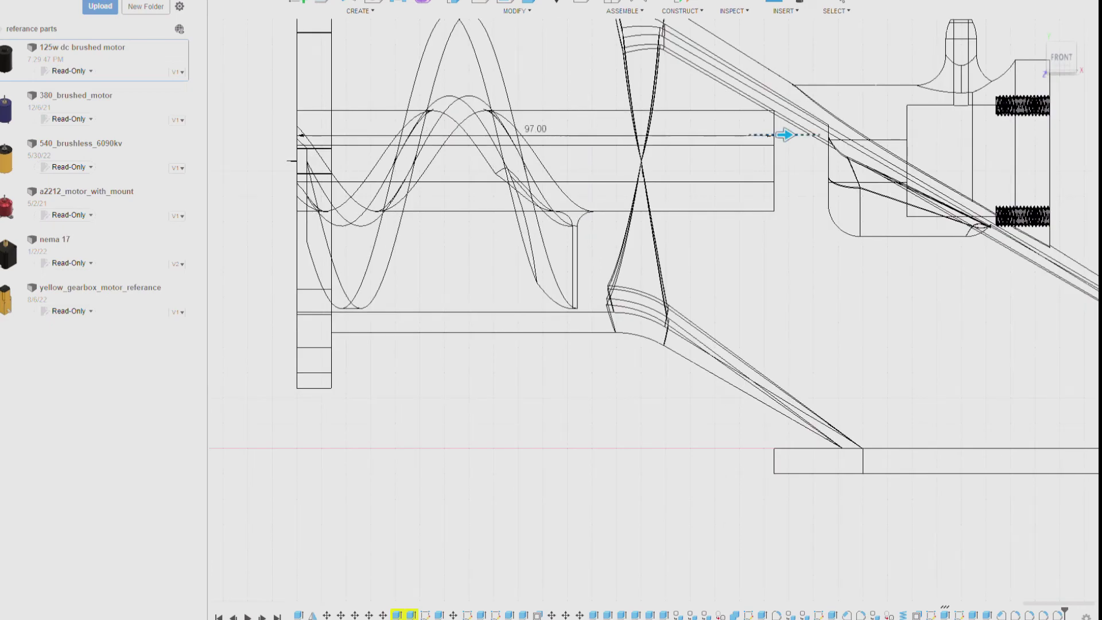
middle_click_drag(1038, 135, 1065, 70, "shift")
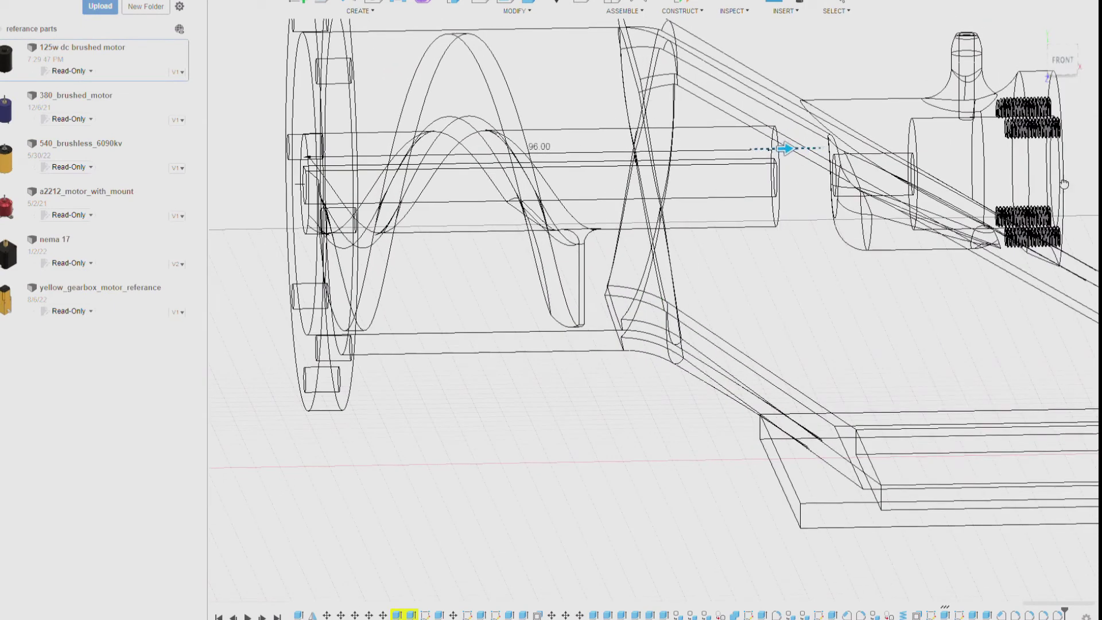
middle_click_drag(836, 241, 298, 2, "shift")
Sketch on the auger hub's cylinder end face, then extrude and pick the ring profile between its circles.
left_click(298, 1)
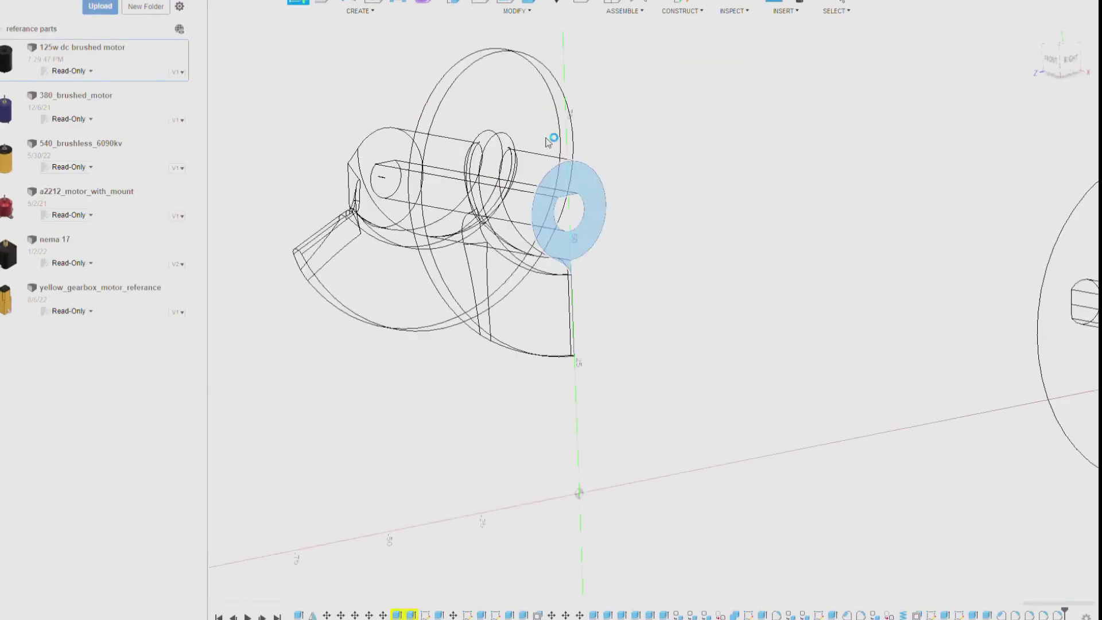
left_click(578, 214)
scroll(658, 349, "up", 4)
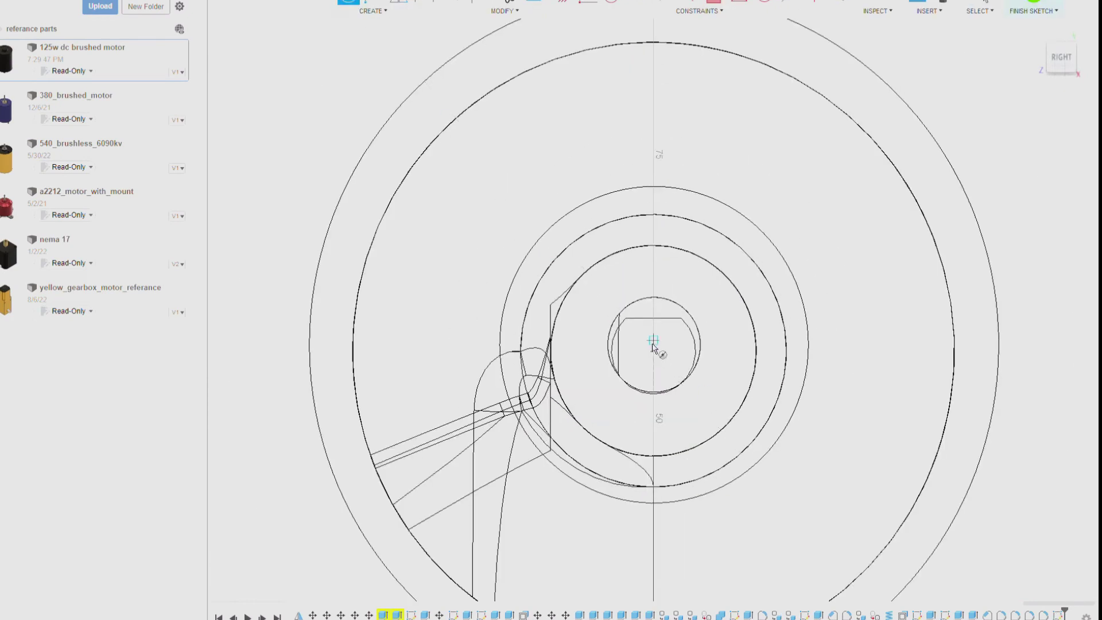
middle_click_drag(653, 305, 991, 189, "shift")
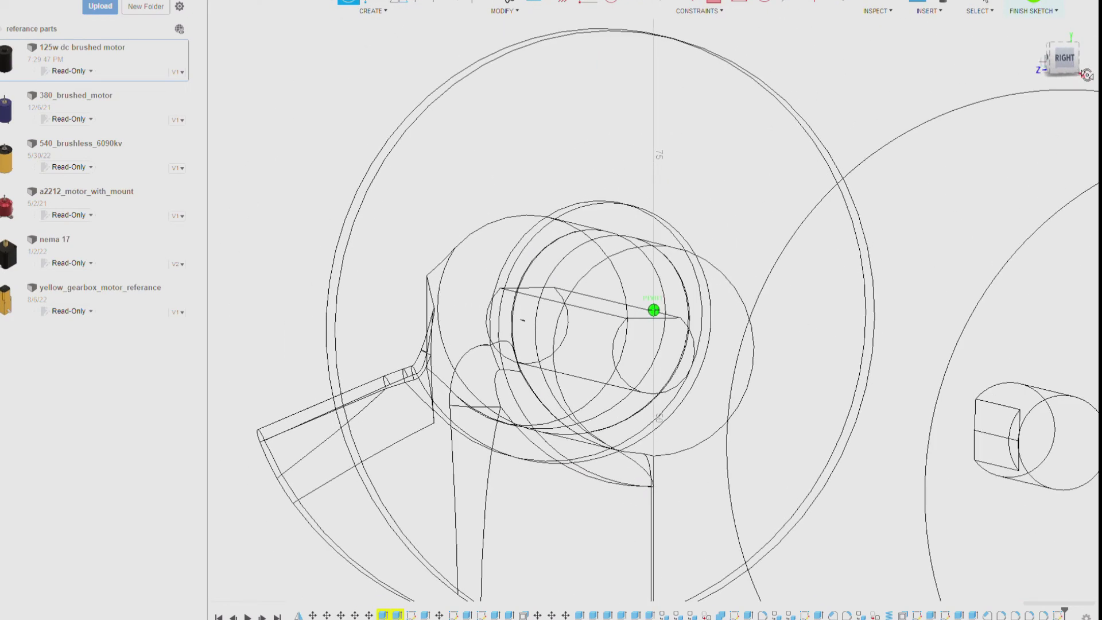
key("c")
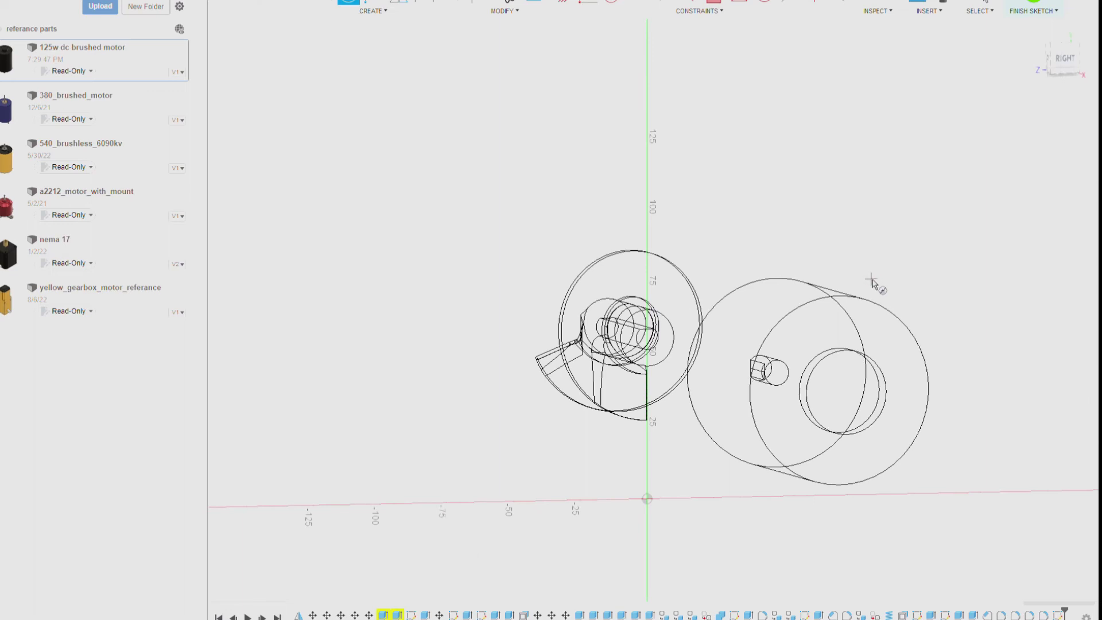
scroll(683, 300, "up", 5)
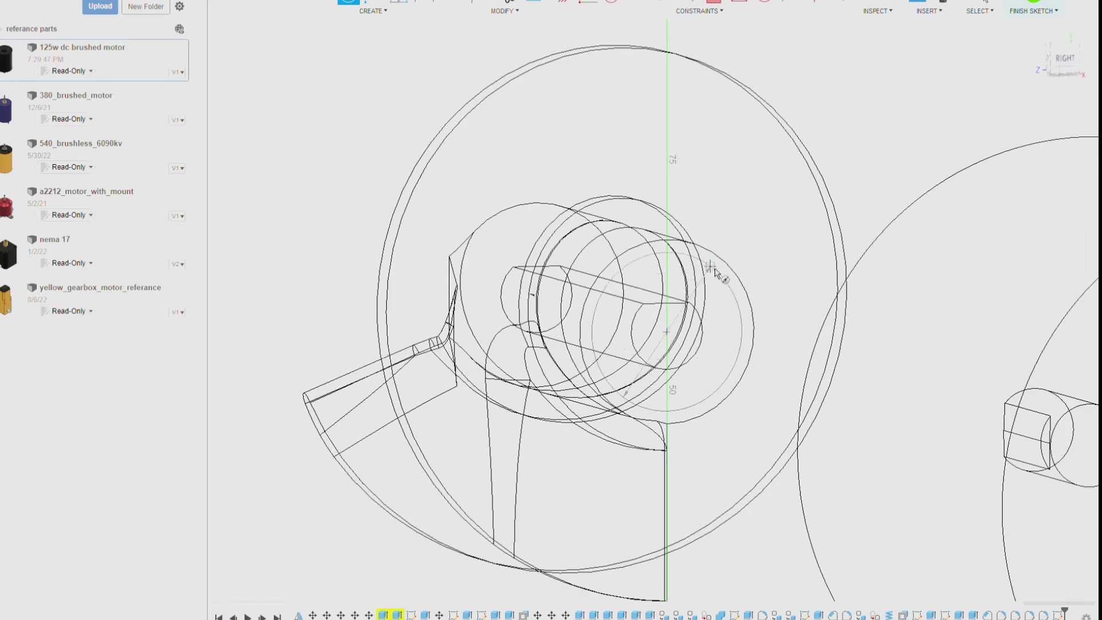
key("e")
left_click(710, 315)
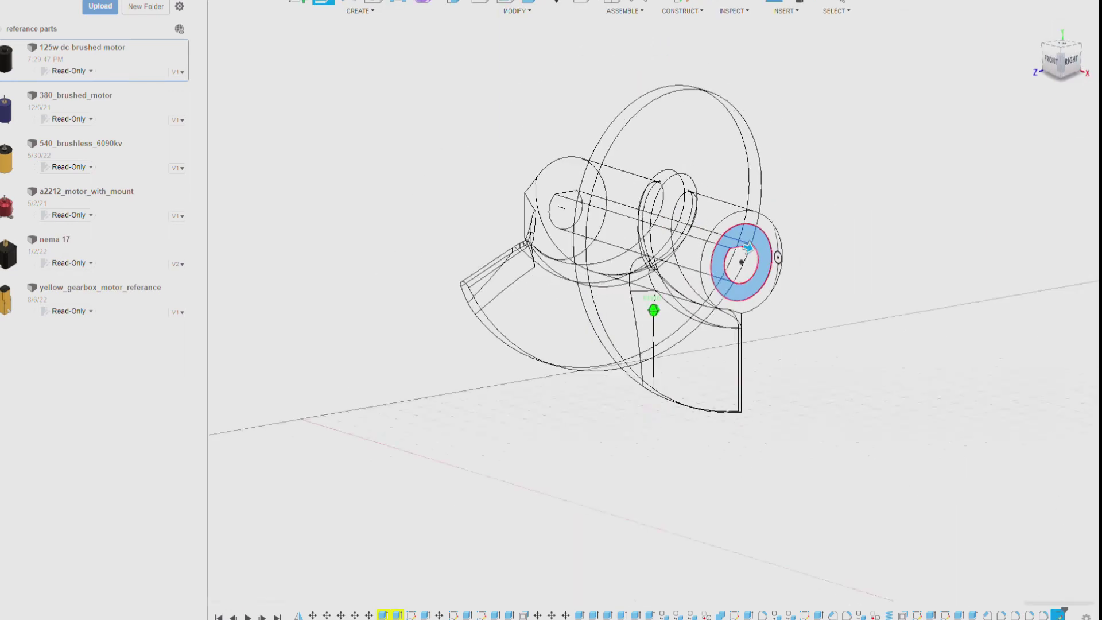
Extrude the hub ring toward the motor end, checking its length from the FRONT view.
scroll(787, 233, "down", 2)
middle_click_drag(717, 246, 568, 267)
left_click_drag(568, 267, 771, 259)
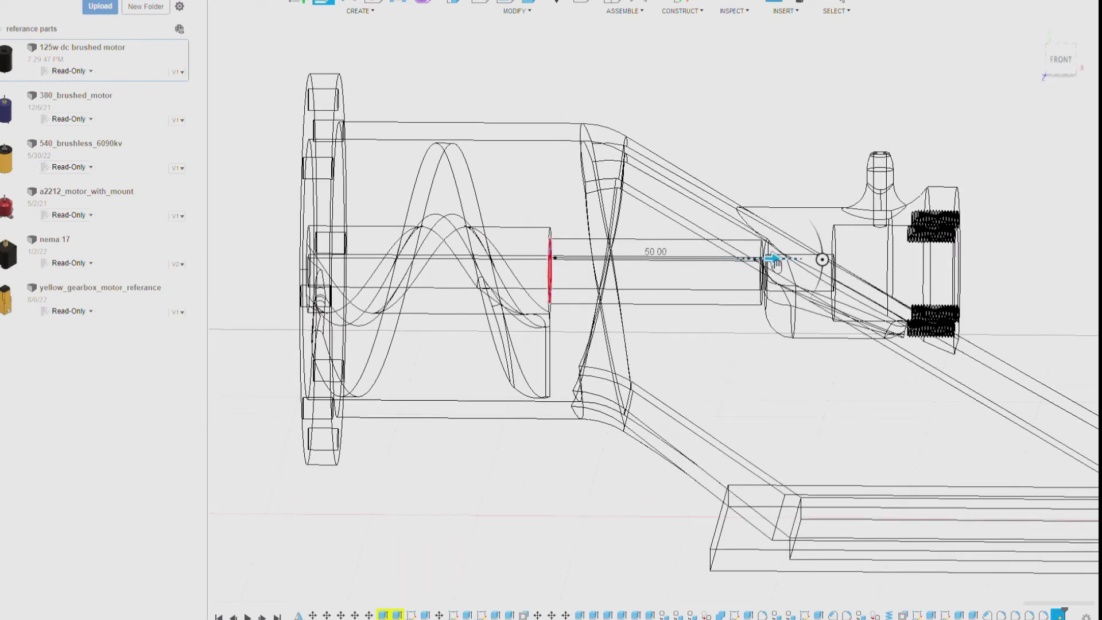
scroll(775, 259, "up", 5)
left_click(1060, 59)
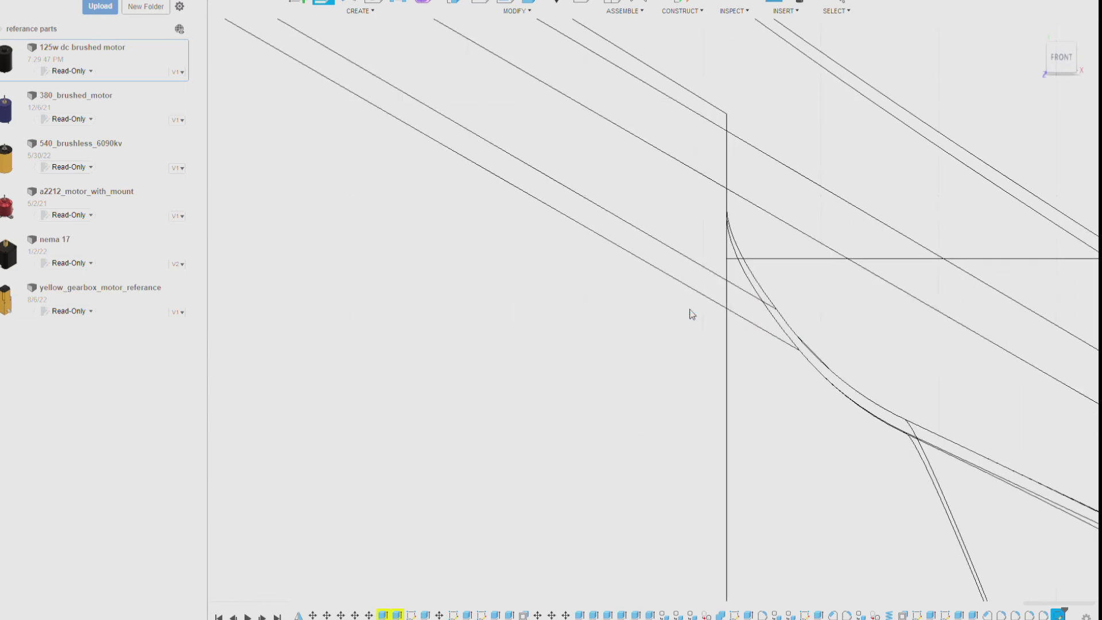
left_click_drag(615, 320, 745, 314)
Settle the sleeve at about 50.6 mm and orbit to view the housing's flanged end.
scroll(642, 319, "up", 2)
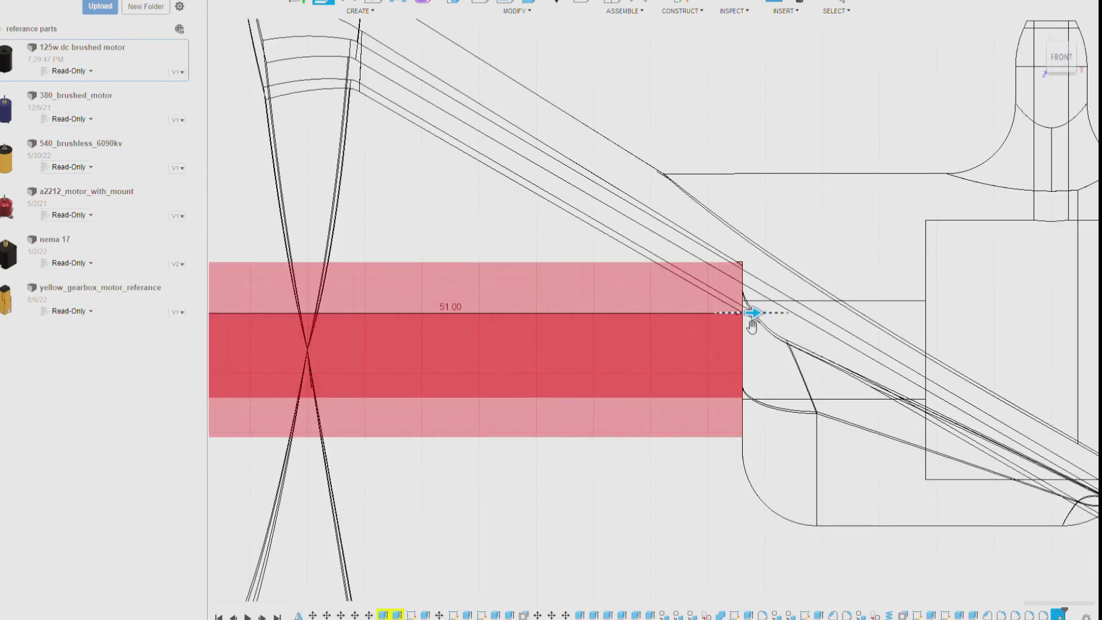
scroll(706, 320, "up", 3)
scroll(679, 327, "up", 2)
scroll(677, 321, "down", 2)
scroll(672, 316, "down", 3)
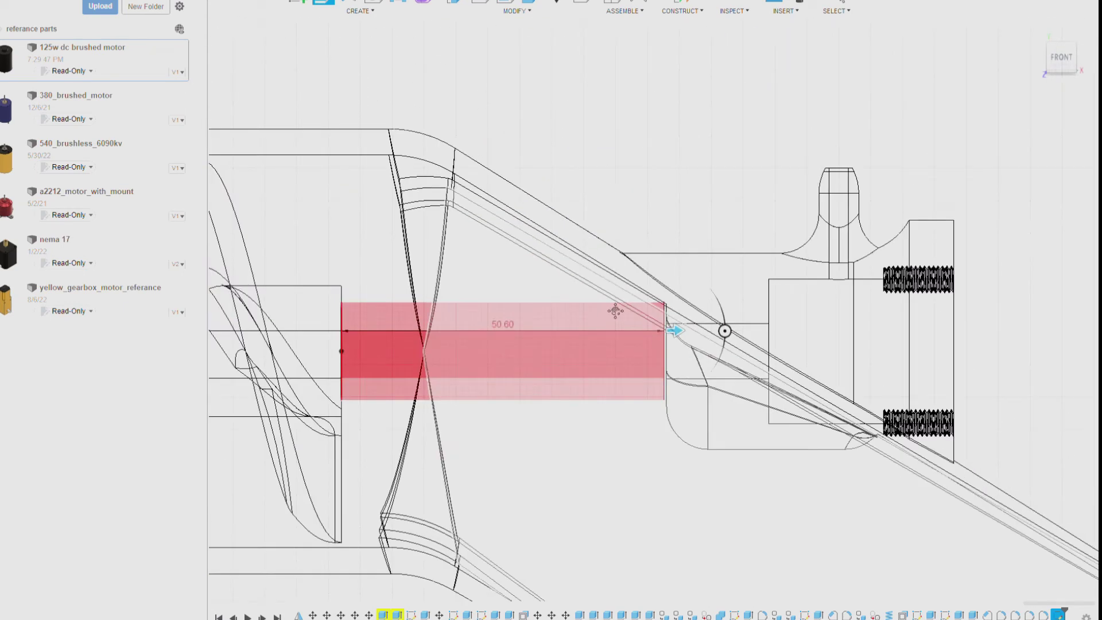
middle_click_drag(672, 316, 868, 315)
mouse_move(1060, 87)
middle_mouse_down("shift")
mouse_move(1025, 269)
mouse_move(972, 94)
middle_mouse_up("shift")
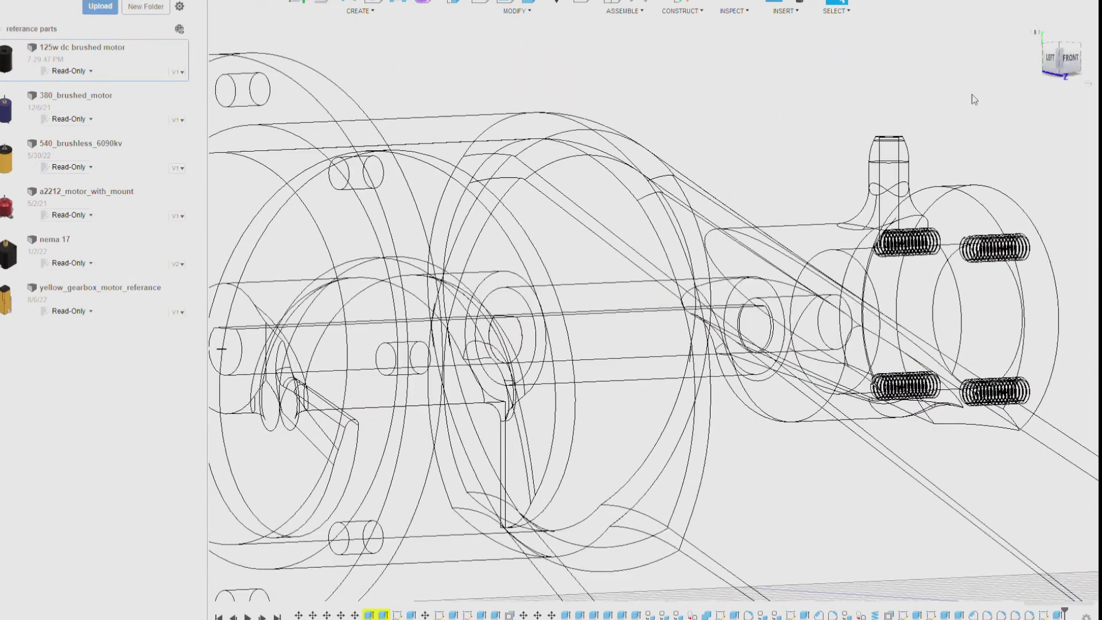
scroll(855, 189, "down", 3)
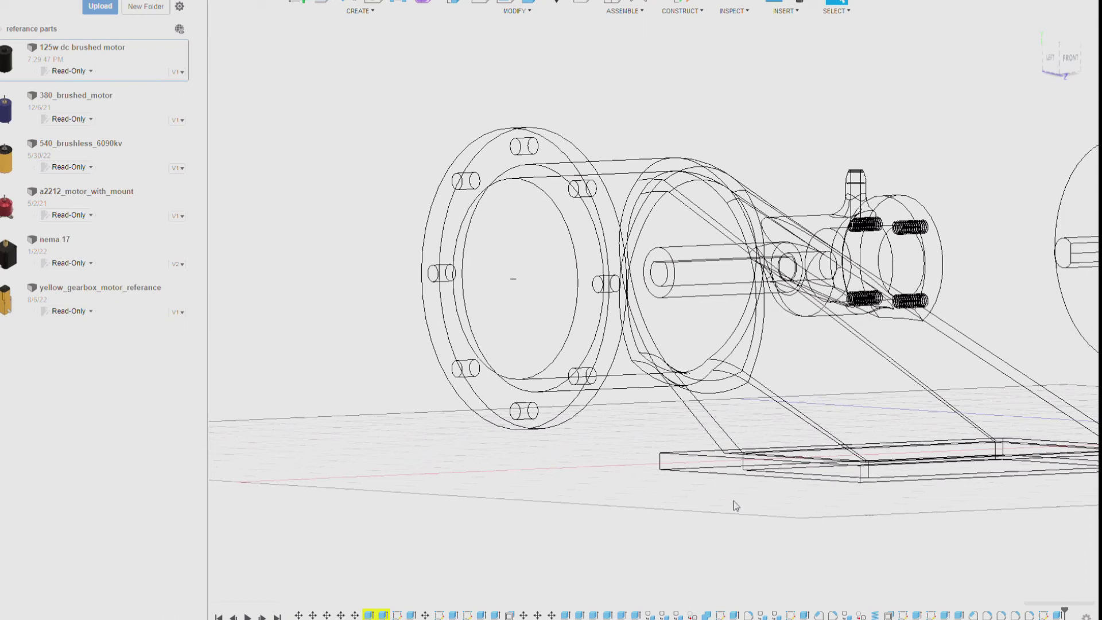
middle_click_drag(734, 505, 631, 499, "shift")
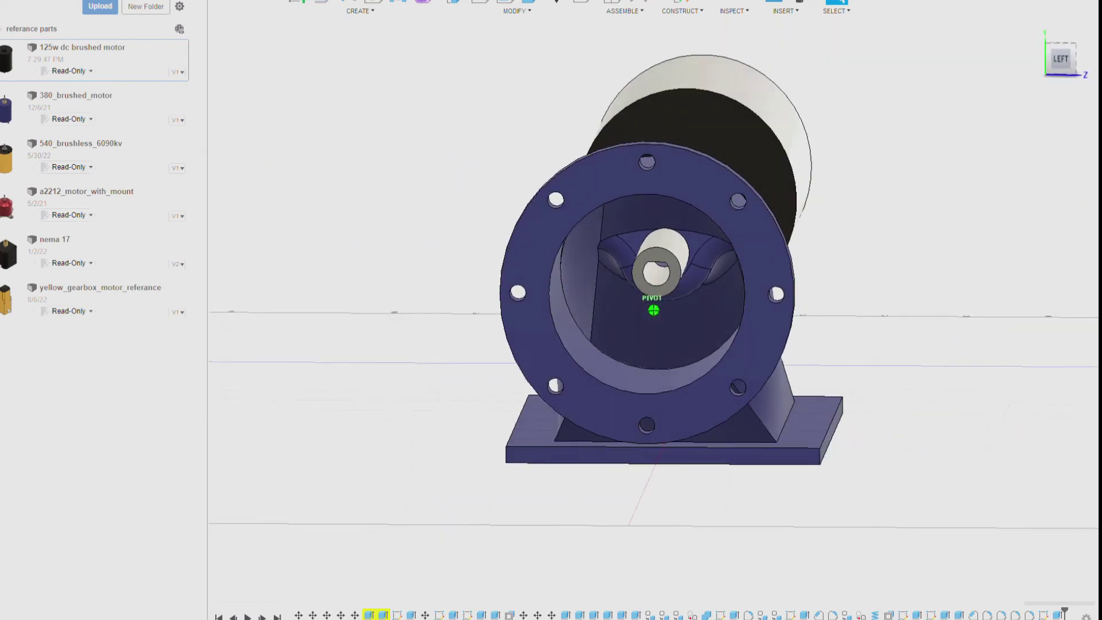
Orbit around the sleeve, coupling and motor to check how the hub meets the motor shaft.
scroll(642, 261, "up", 5)
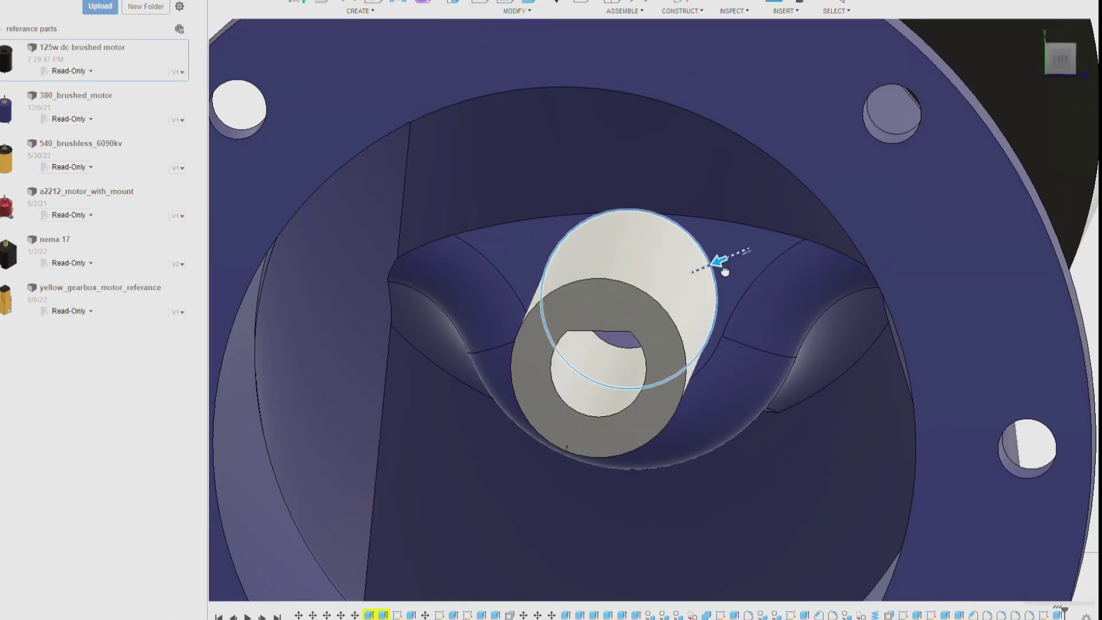
left_click(1061, 62)
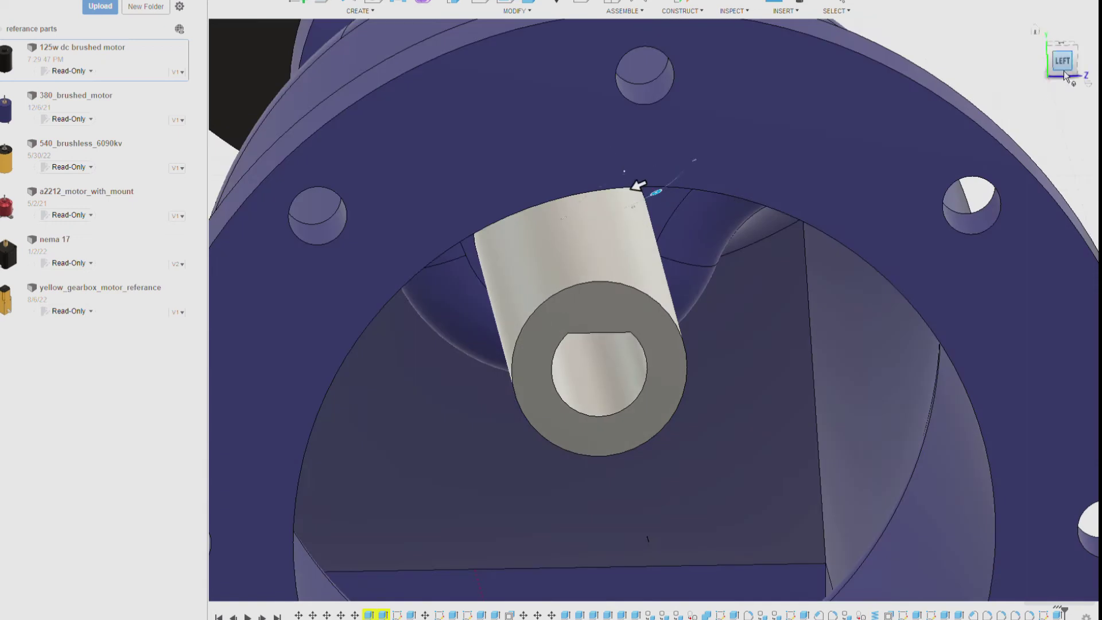
middle_click_drag(1064, 74, 688, 380, "shift")
scroll(689, 377, "up", 3)
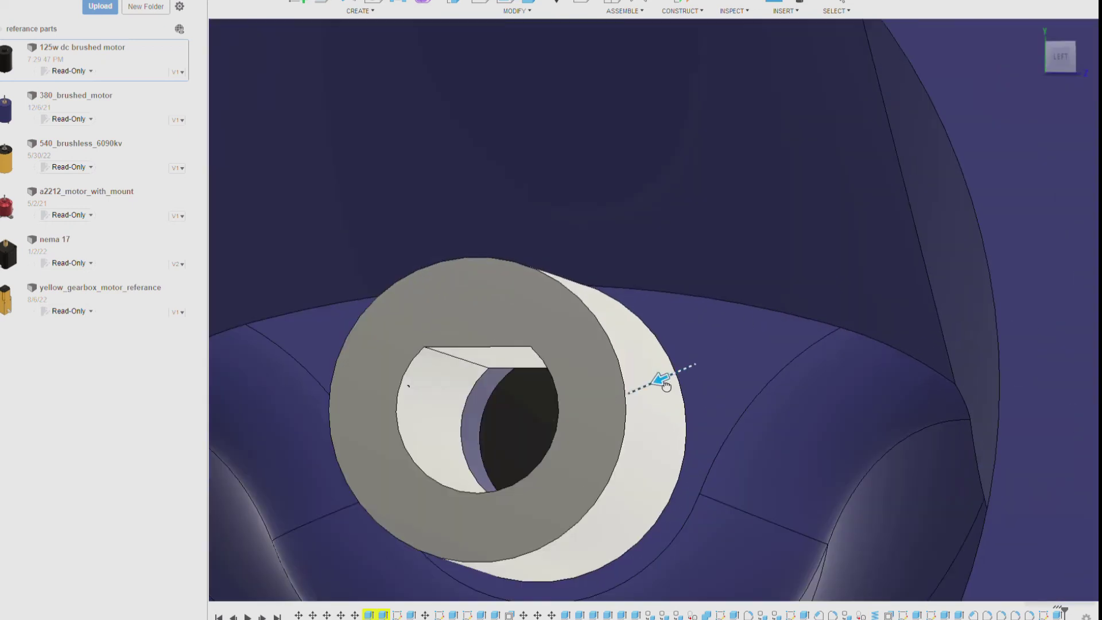
scroll(666, 386, "down", 10)
left_click_drag(1061, 63, 1060, 86)
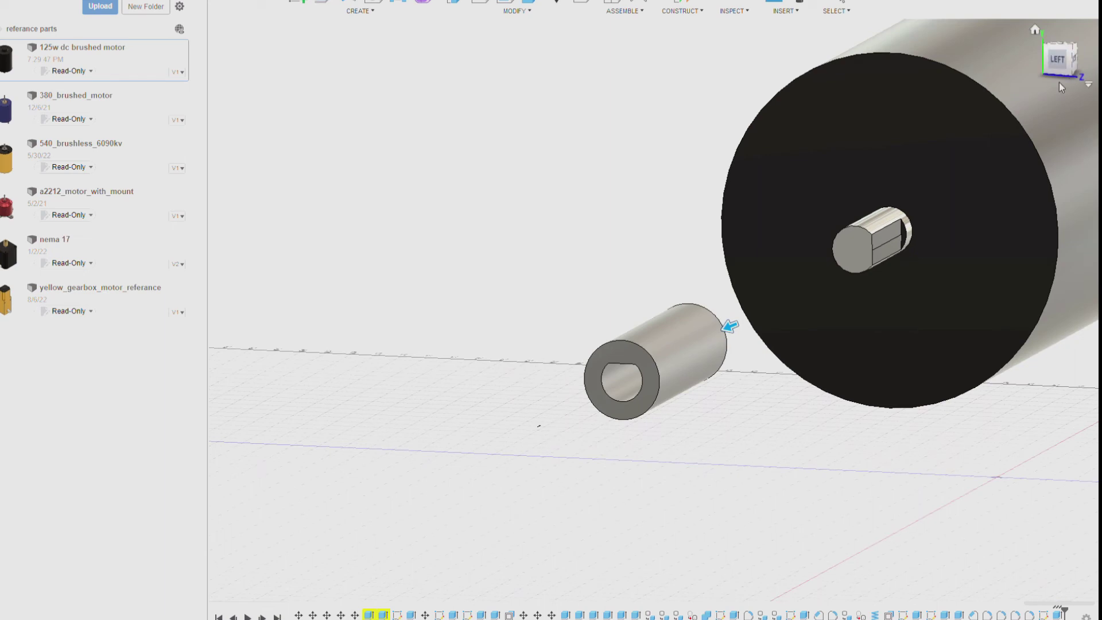
middle_click_drag(1060, 86, 1038, 290, "shift")
left_click(1064, 82)
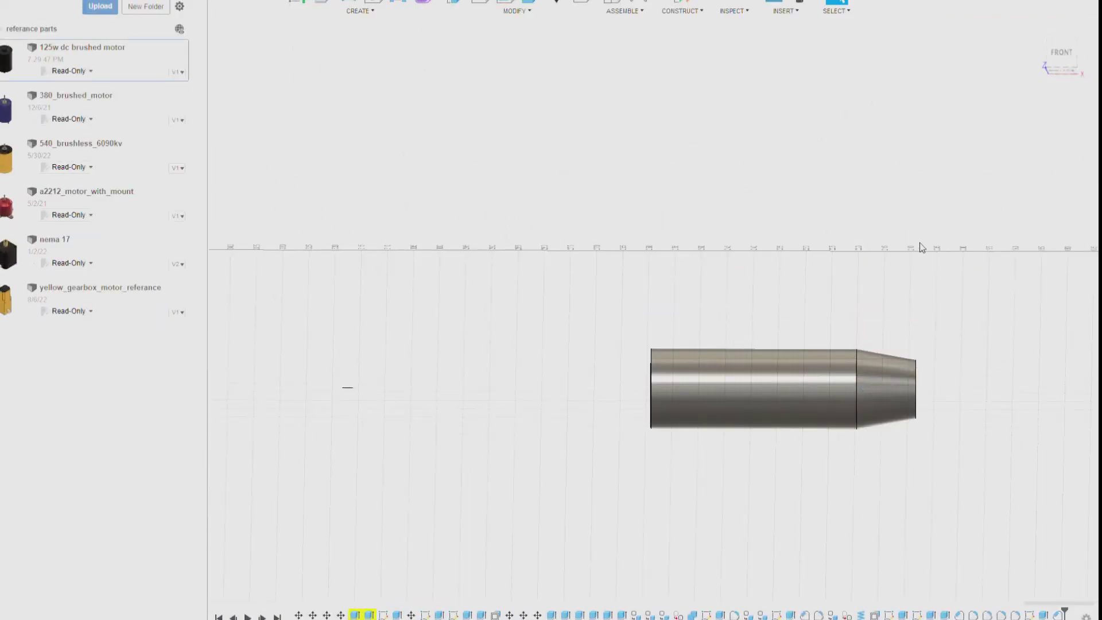
scroll(568, 172, "down", 3)
middle_click_drag(263, 164, 321, 189, "shift")
middle_click_drag(653, 310, 583, 373, "shift")
scroll(583, 373, "up", 5)
scroll(507, 369, "down", 5)
middle_click_drag(507, 369, 777, 245, "shift")
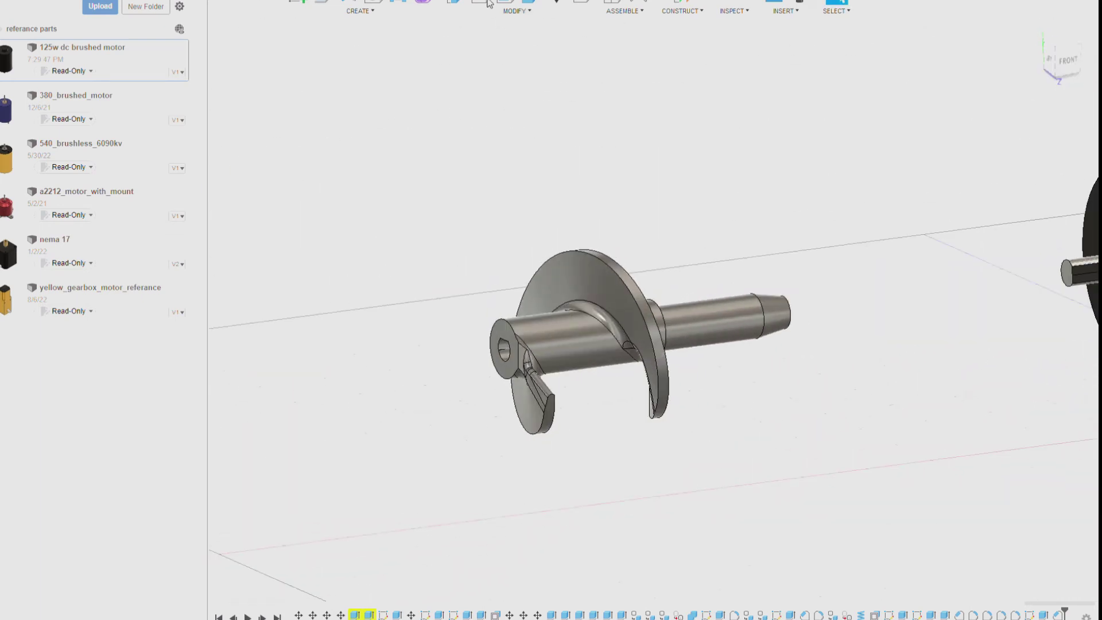
Fillet the outer edge at the auger hub's end.
key("f")
scroll(523, 304, "up", 2)
scroll(534, 298, "up", 3)
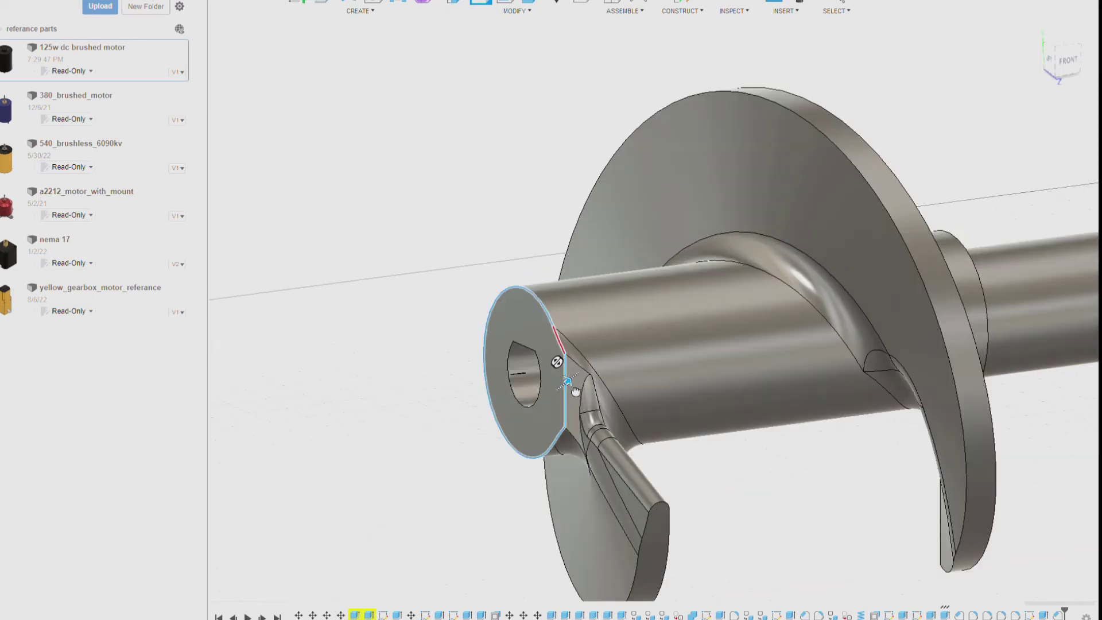
key("Escape")
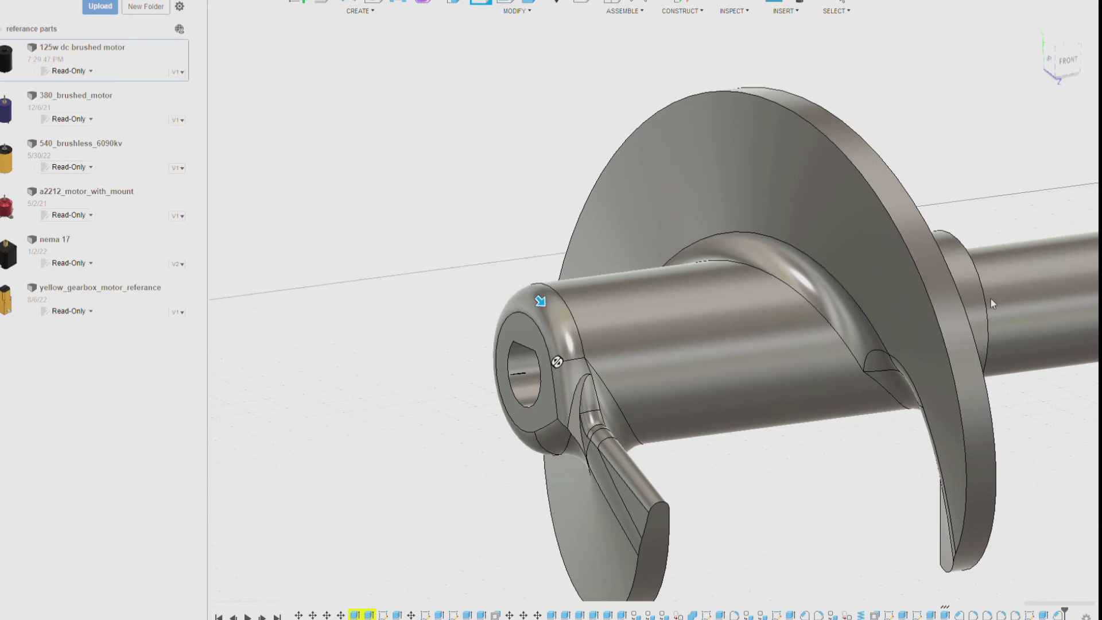
key("Return")
scroll(711, 327, "down", 5)
mouse_move(653, 310)
middle_mouse_down("shift")
mouse_move(677, 321)
mouse_move(891, 197)
mouse_move(400, 187)
middle_mouse_up("shift")
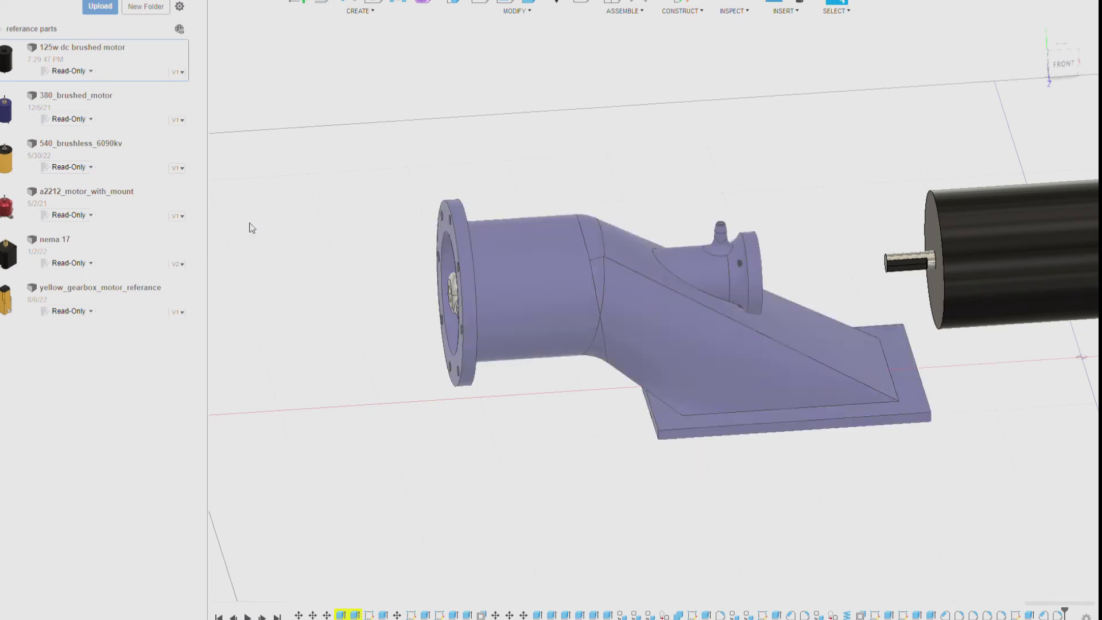
Move the nozzle housing 100 mm along its axis onto the duct flange.
mouse_move(777, 224)
middle_mouse_down("shift")
mouse_move(653, 310)
mouse_move(330, 263)
middle_mouse_up("shift")
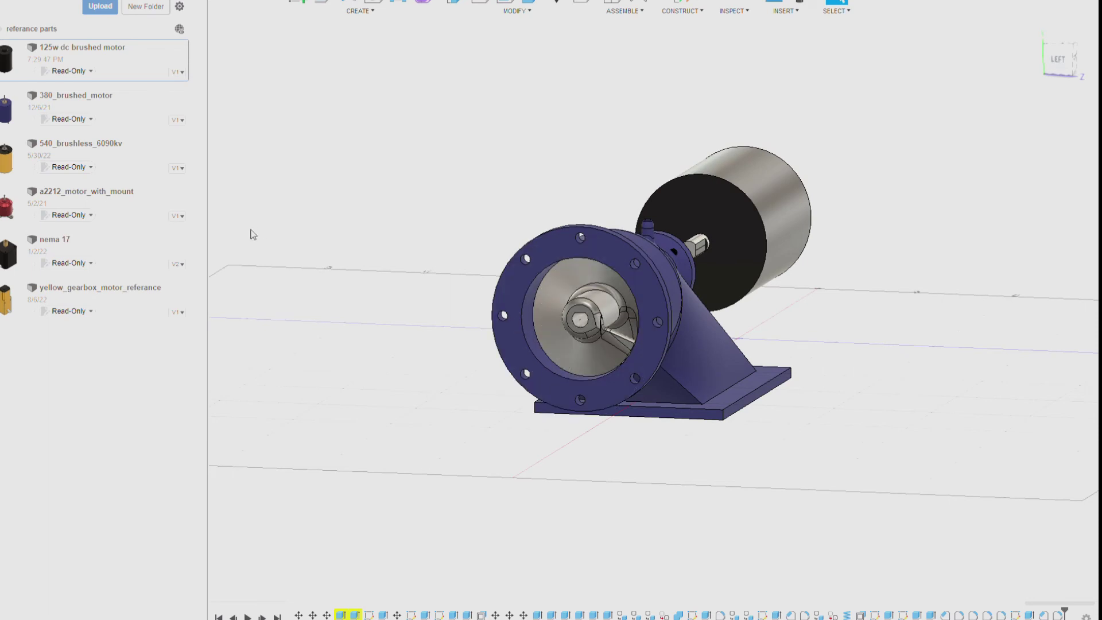
mouse_move(1056, 63)
left_mouse_down()
mouse_move(792, 147)
mouse_move(630, 103)
left_mouse_up()
left_click(556, 3)
left_click_drag(780, 334, 256, 267)
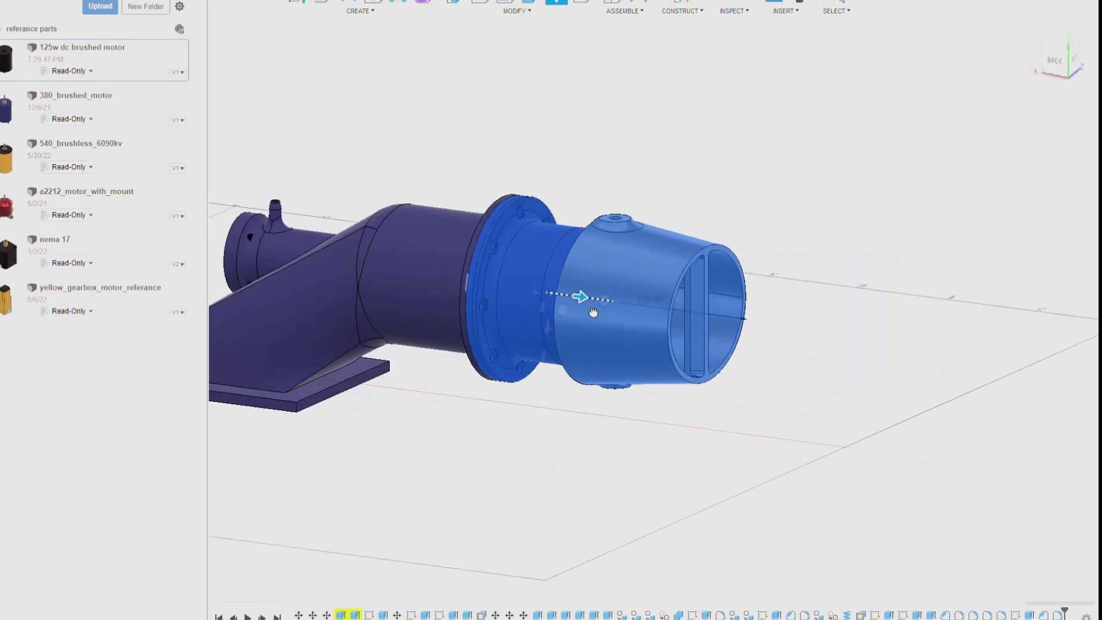
left_click(1054, 61)
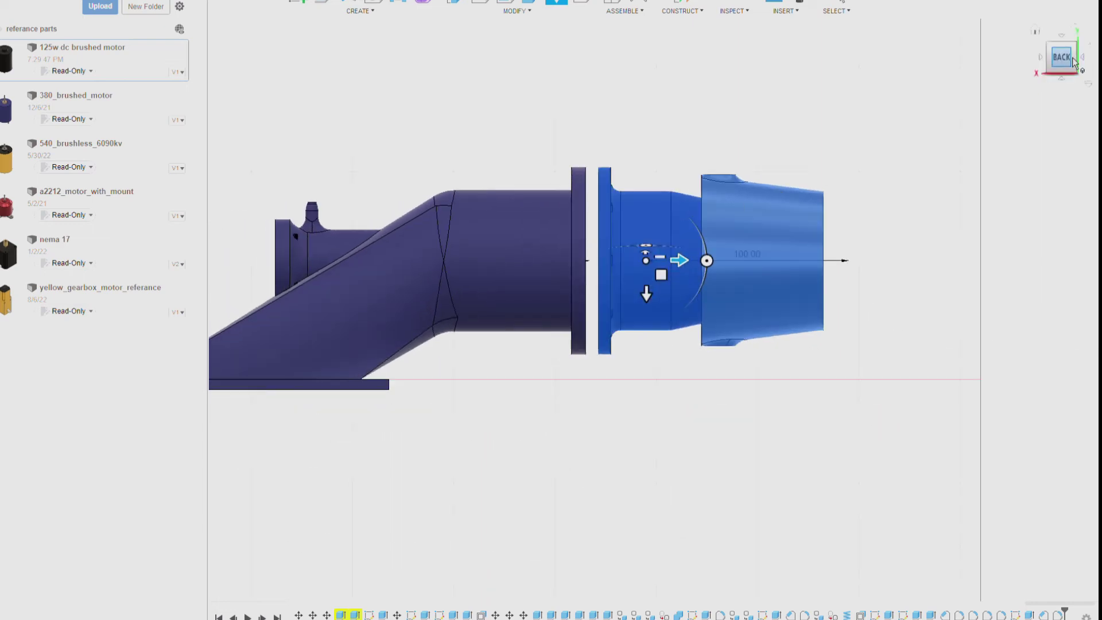
left_click(1035, 30)
key("Return")
View the assembly from the front and zoom to look straight into the flange bore.
left_click(1051, 64)
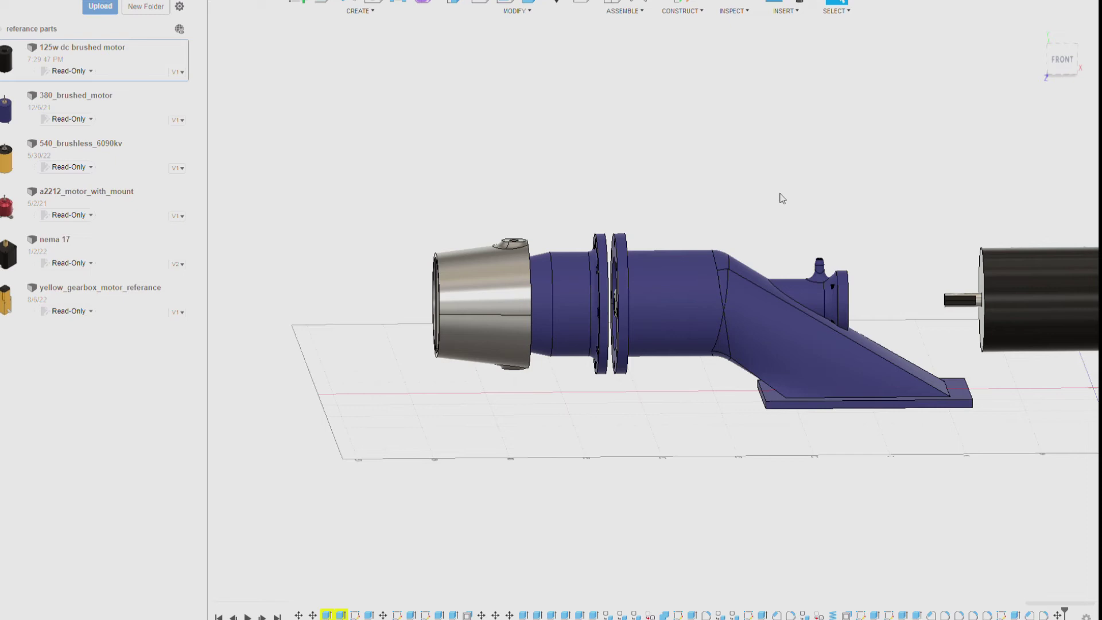
scroll(573, 310, "up", 5)
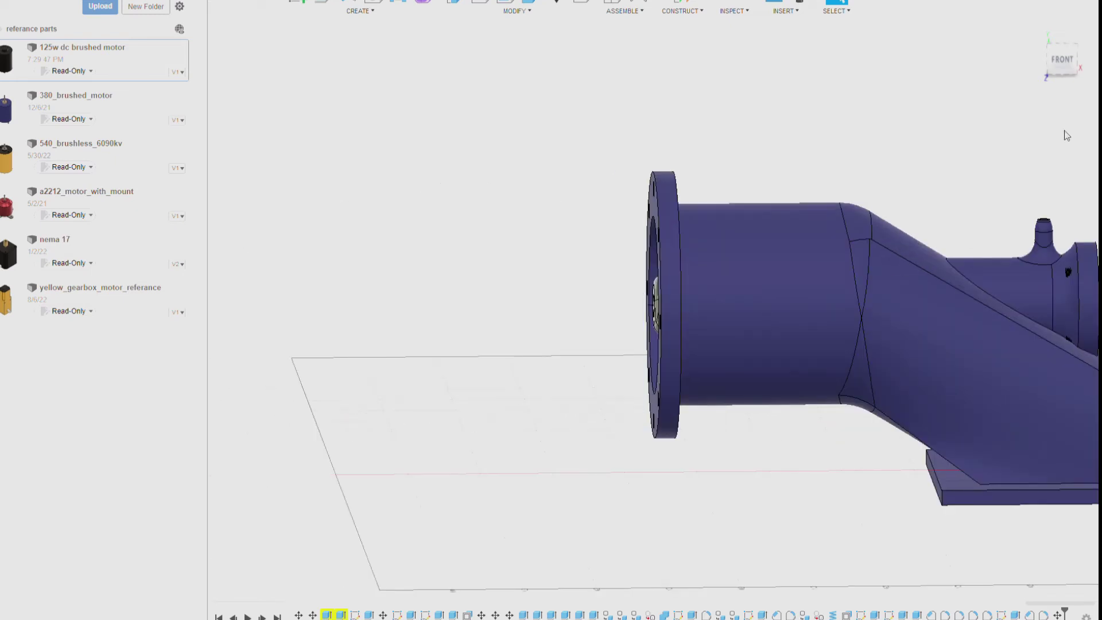
left_click(1058, 60)
scroll(688, 353, "up", 5)
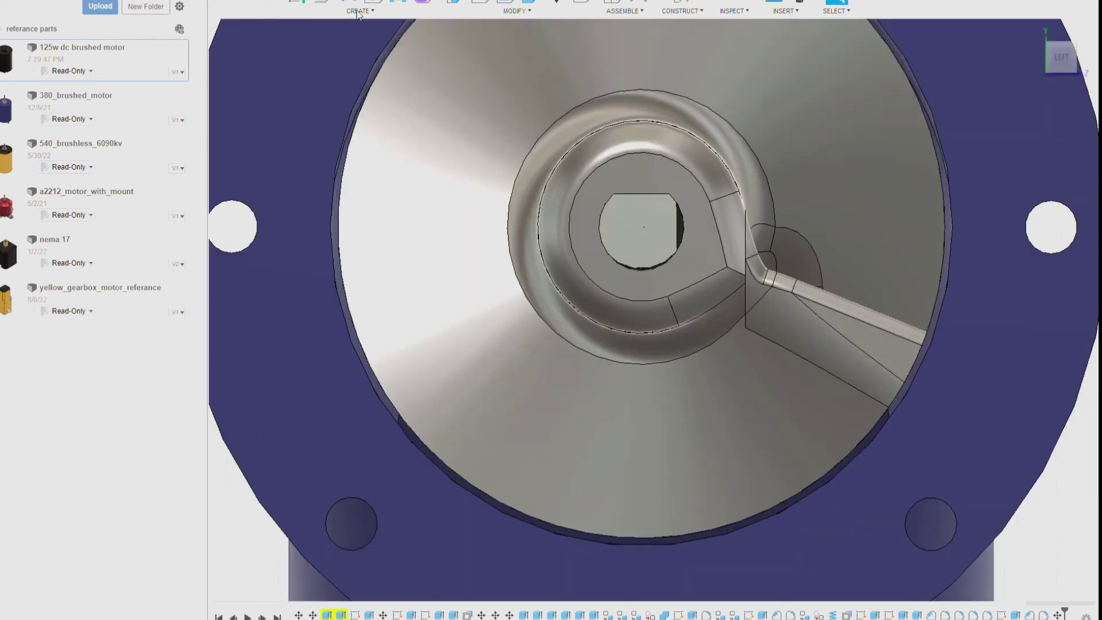
Sketch a circle on the bore axis with a flat 1.00 mm below its top.
left_click(621, 174)
key("c")
left_click(673, 356)
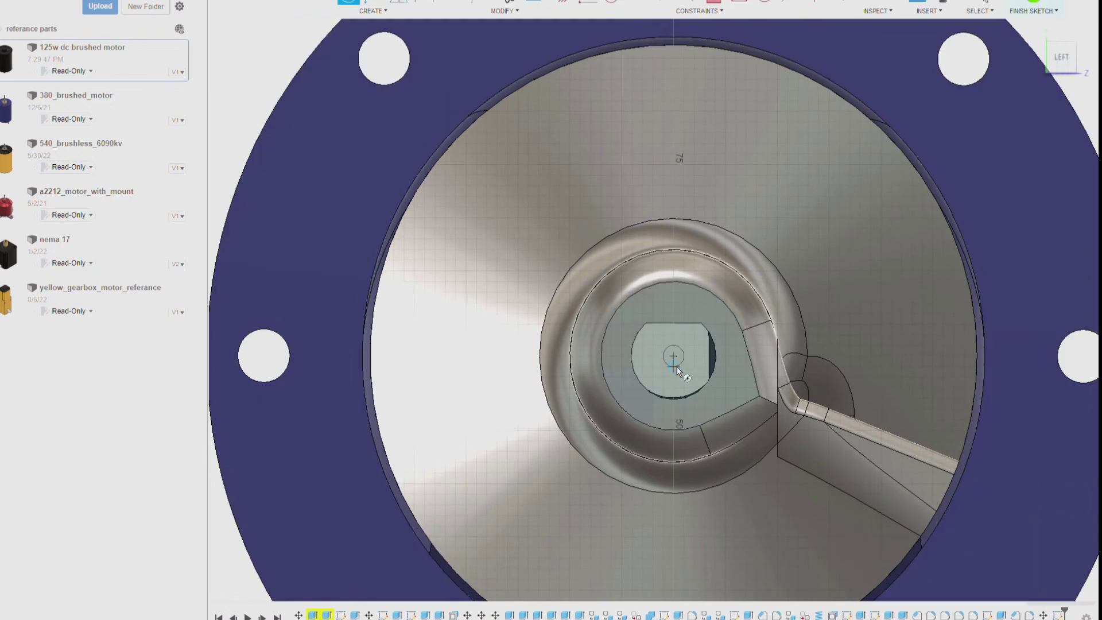
scroll(676, 344, "up", 5)
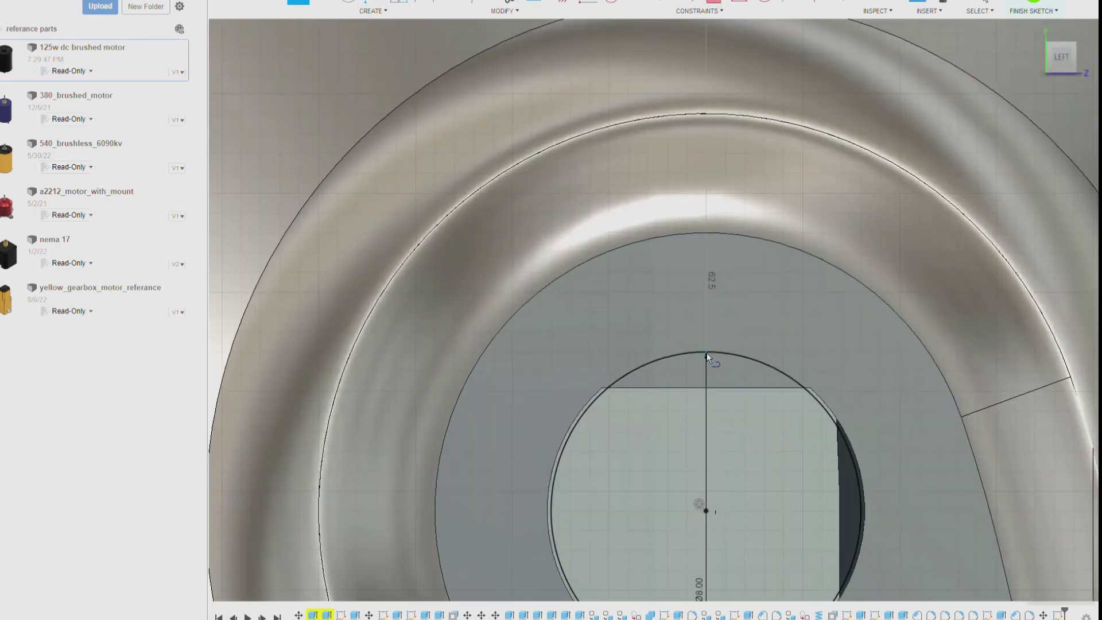
left_click(702, 401)
scroll(635, 400, "up", 4)
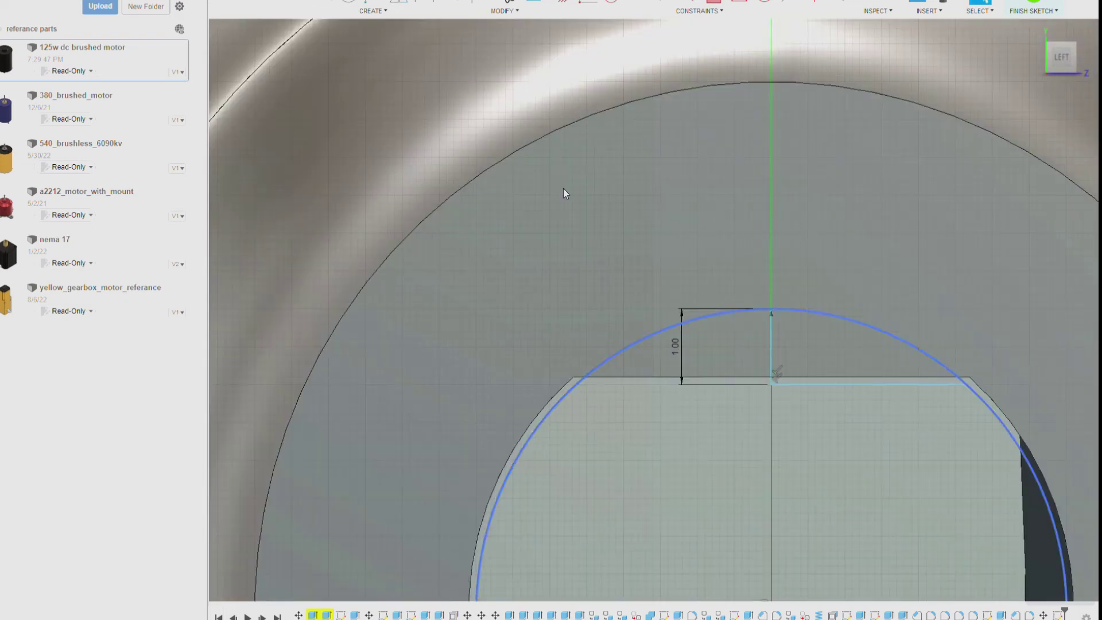
scroll(576, 384, "down", 5)
left_click(655, 348)
Extrude the flat-sided shaft profile 14 mm into the hub.
middle_click_drag(725, 321, 807, 287, "shift")
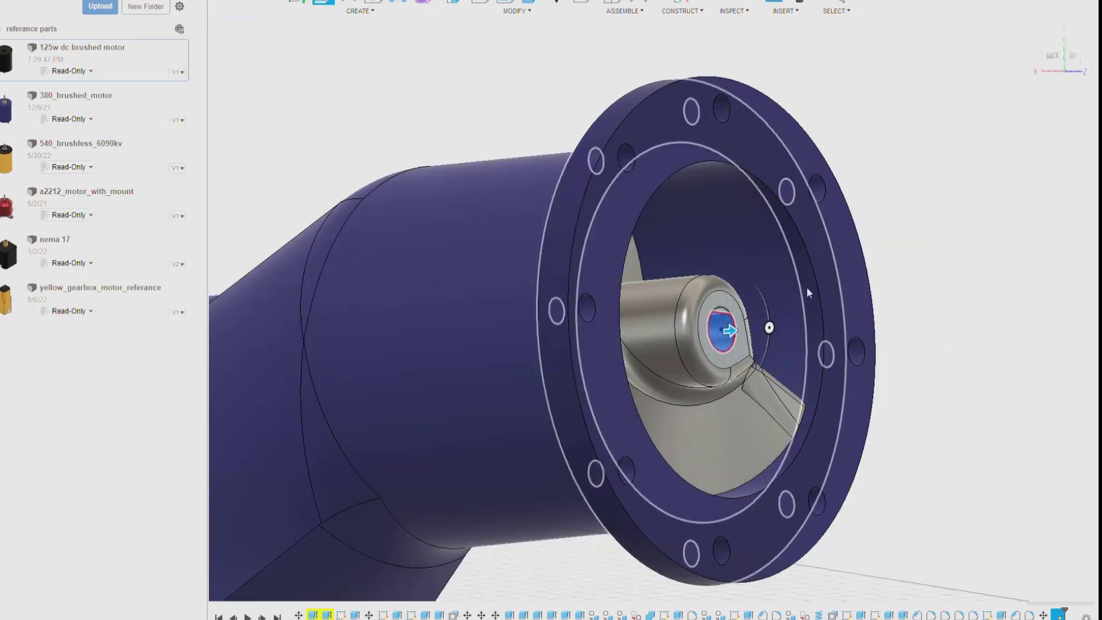
key("e")
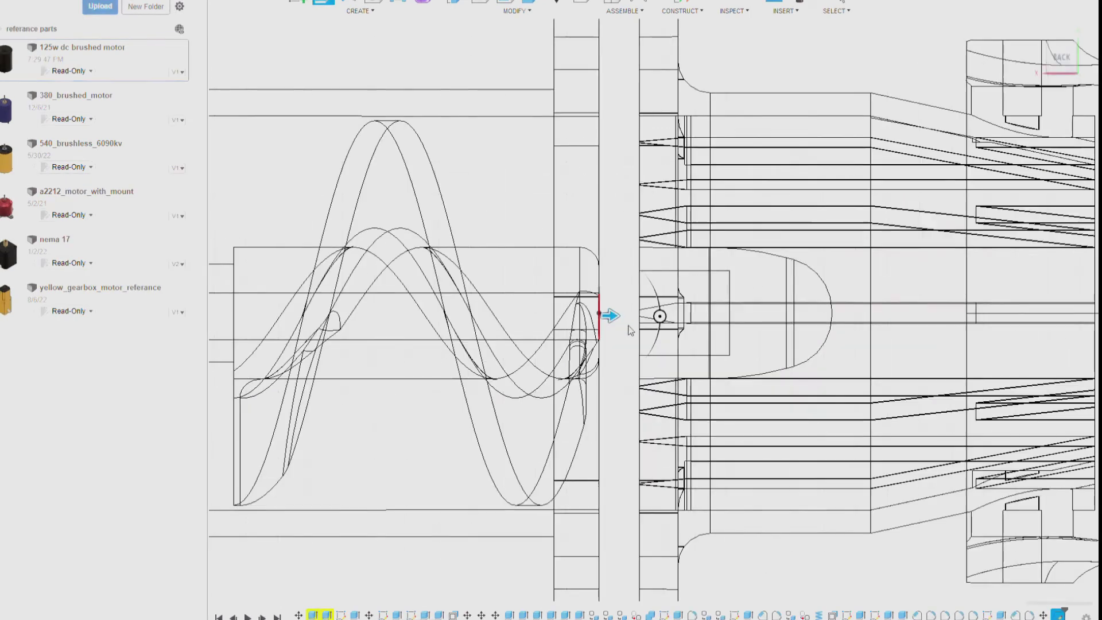
left_click_drag(602, 315, 707, 326)
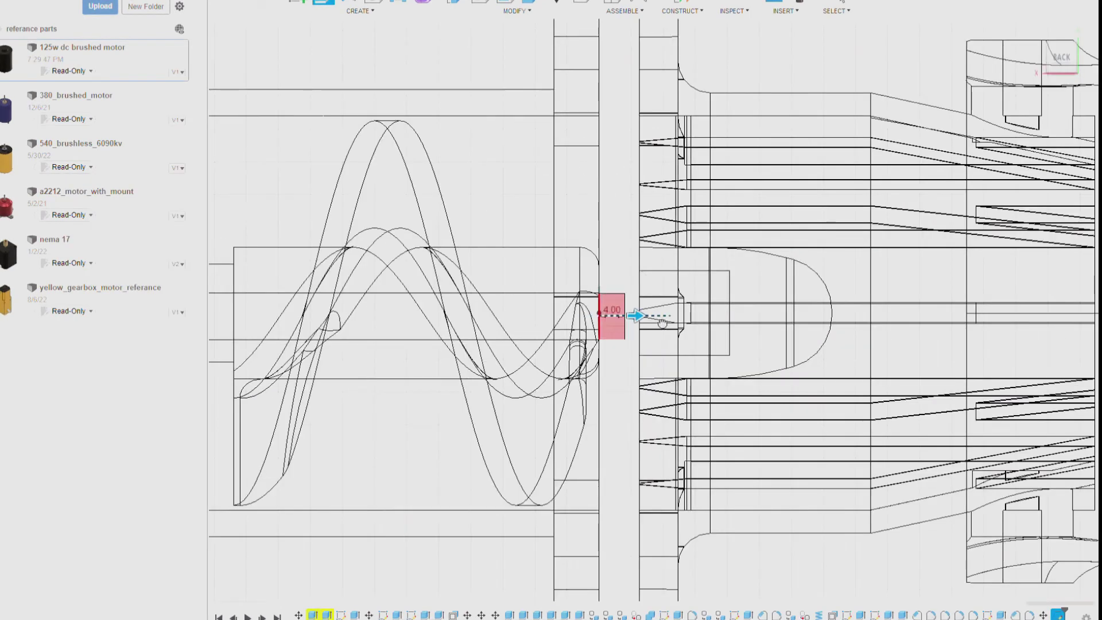
scroll(730, 326, "down", 5)
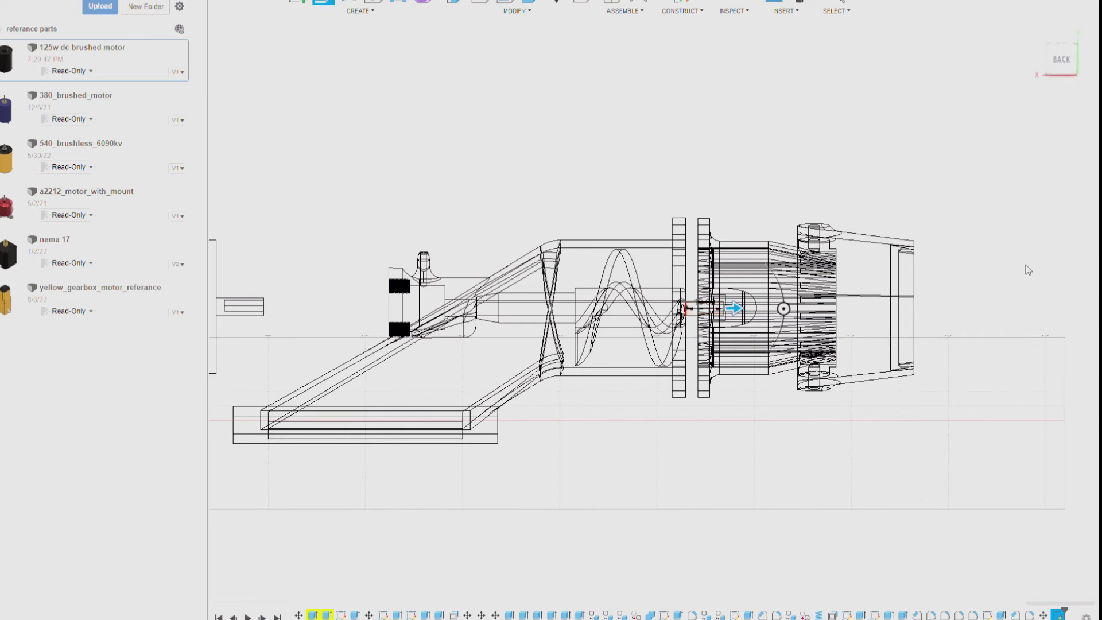
scroll(688, 307, "up", 5)
scroll(671, 305, "down", 2)
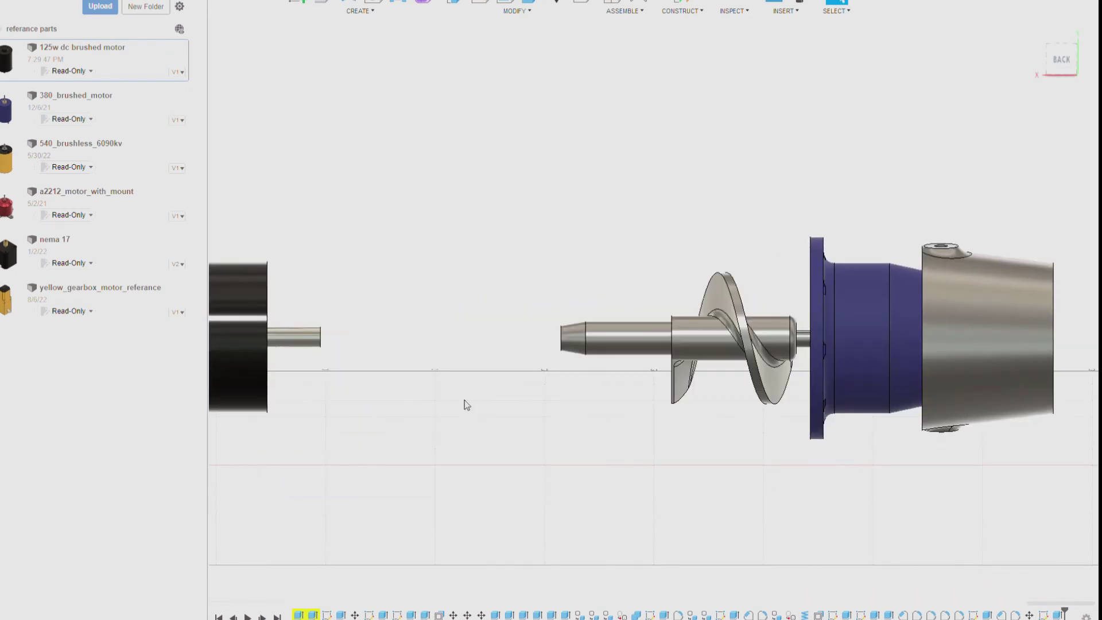
Stretch the shaft's end face out to reach the motor and confirm the length.
middle_click_drag(260, 178, 707, 317, "shift")
scroll(707, 317, "up", 5)
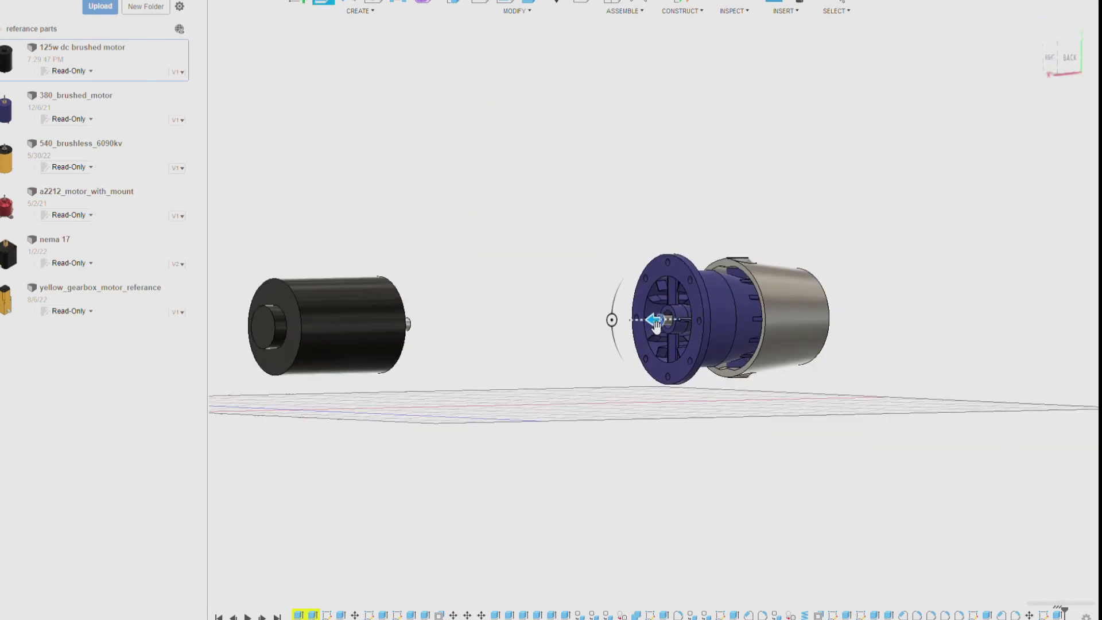
left_click_drag(656, 326, 427, 347)
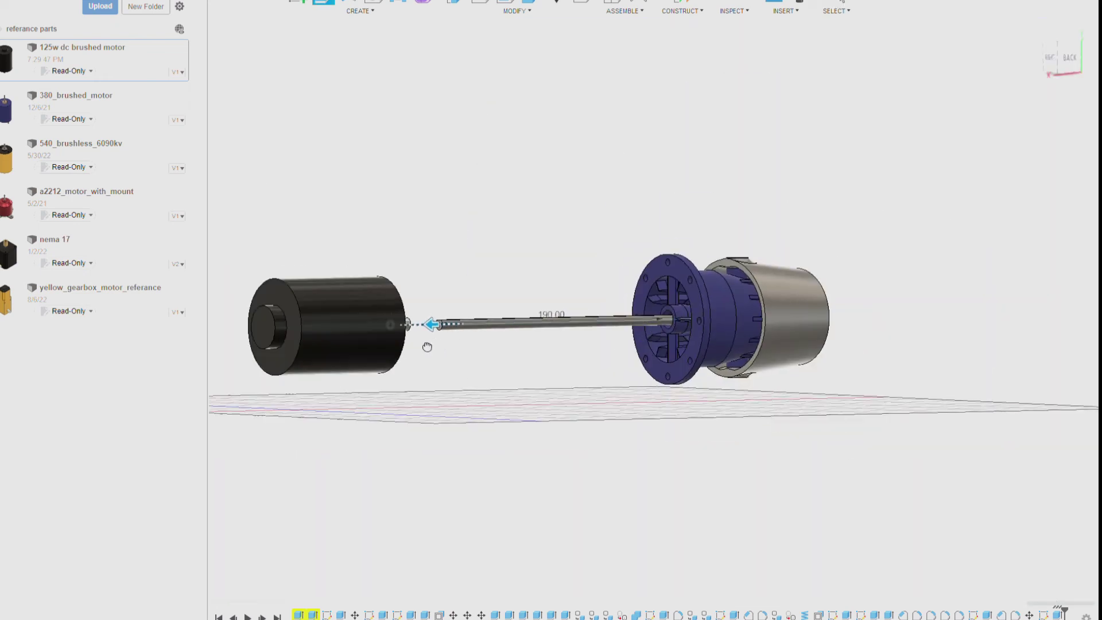
middle_click_drag(651, 307, 612, 206, "shift")
scroll(521, 327, "up", 5)
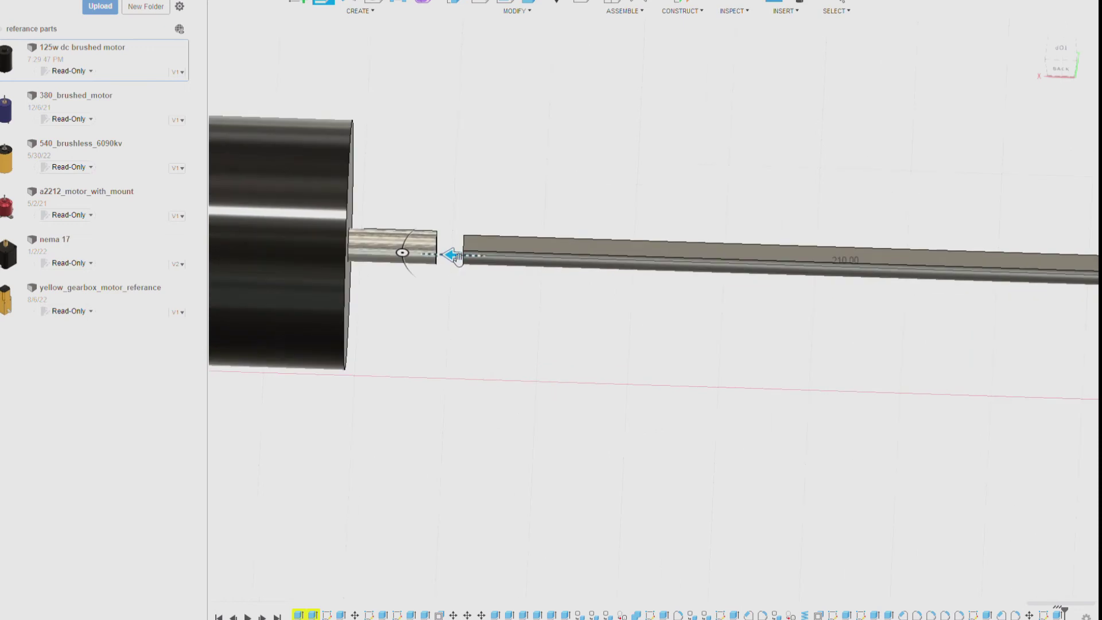
key("Return")
middle_click_drag(651, 312, 281, 207, "shift")
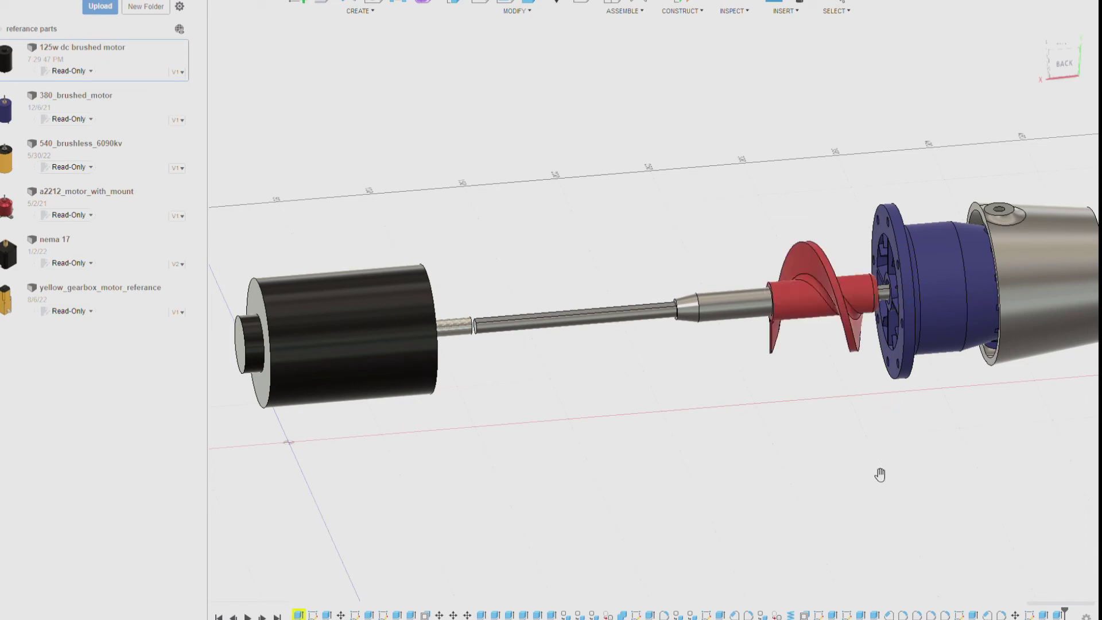
Pan and orbit around the housing to view the assembly from above and side-on.
middle_click_drag(878, 467, 696, 386)
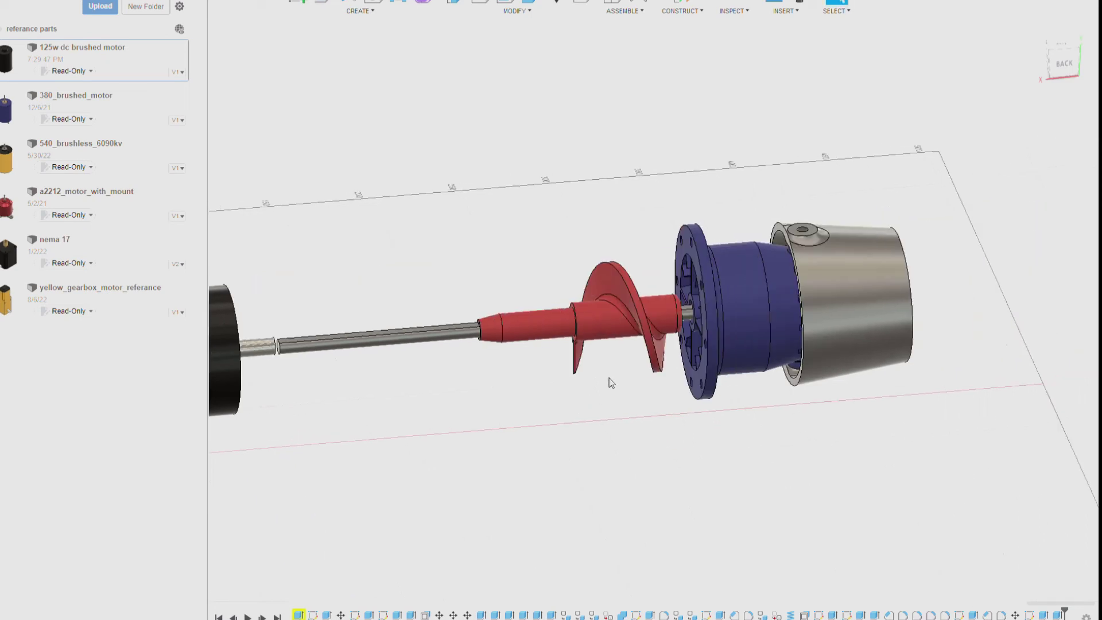
middle_click_drag(611, 382, 517, 459, "shift")
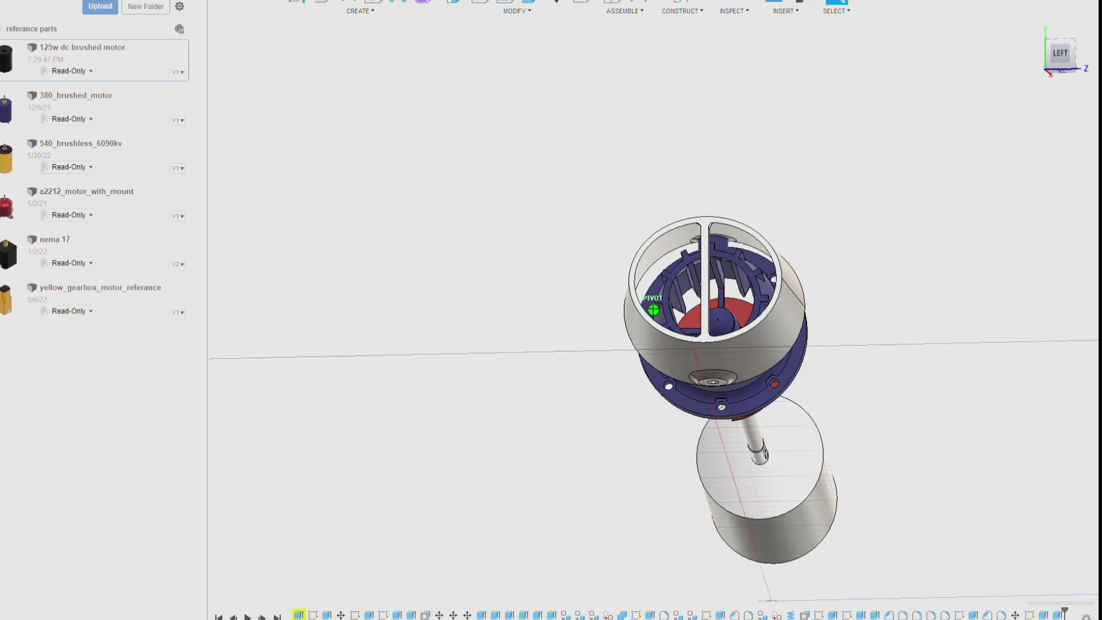
middle_click_drag(516, 459, 854, 217, "shift")
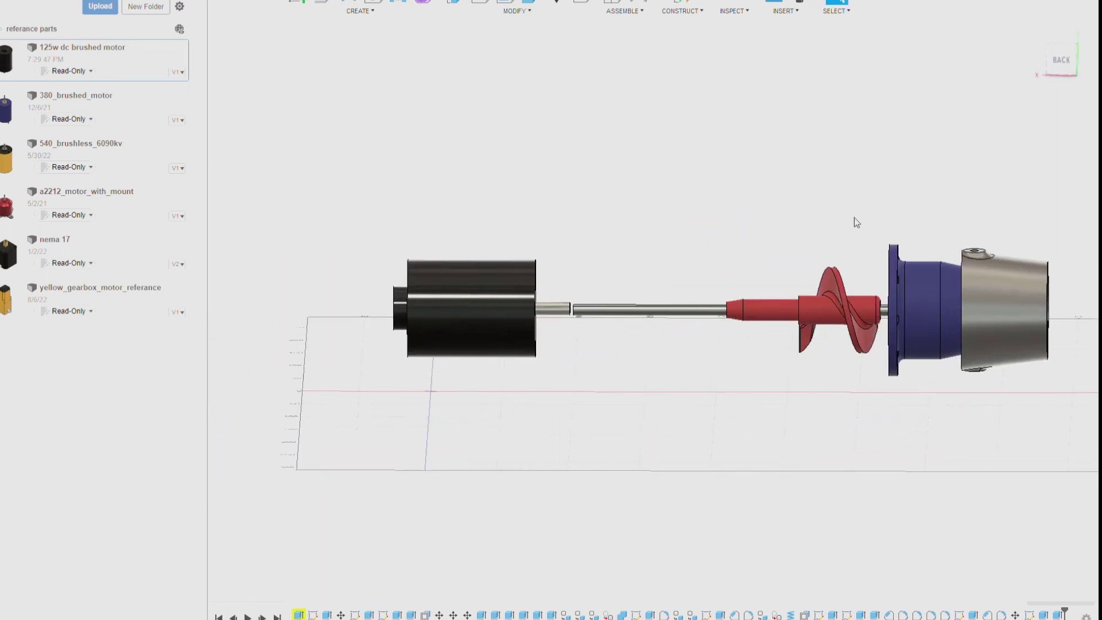
mouse_move(968, 164)
middle_mouse_down("shift")
mouse_move(987, 184)
mouse_move(237, 207)
middle_mouse_up("shift")
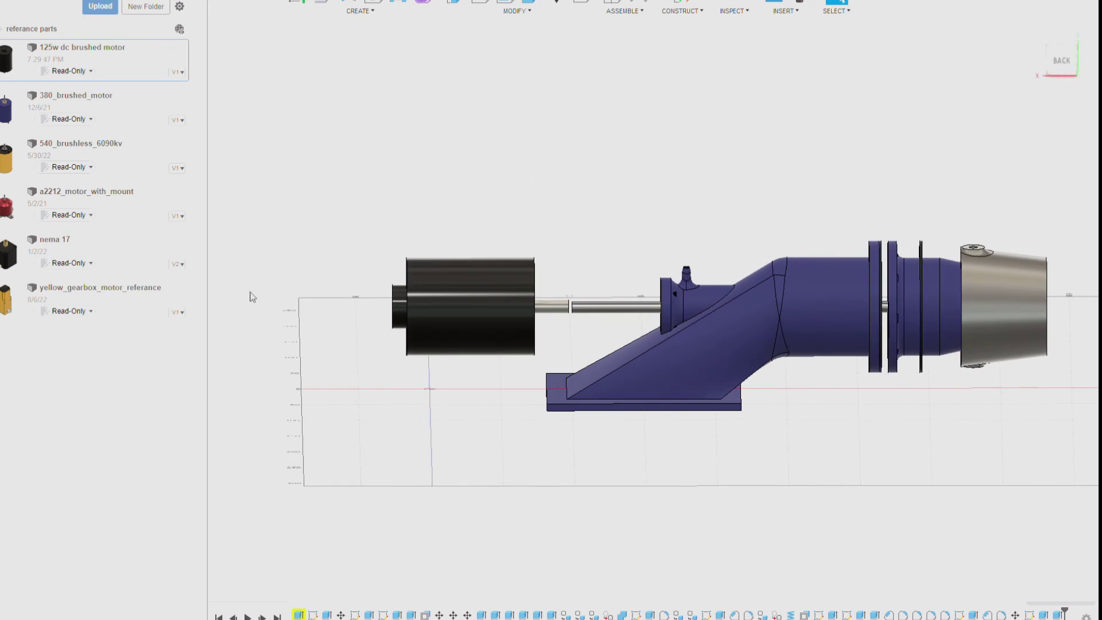
scroll(928, 296, "up", 5)
Select the flange ring with Move (M) and orbit to an angled view of the whole assembly.
key("m")
left_click(824, 322)
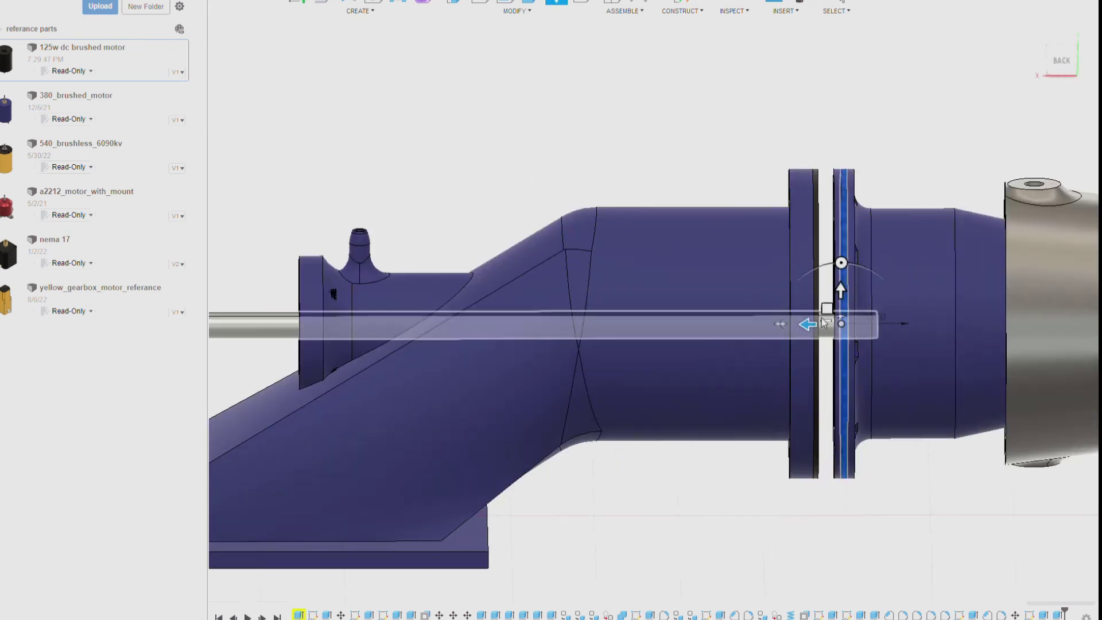
scroll(824, 322, "up", 3)
scroll(948, 308, "down", 8)
scroll(949, 309, "down", 3)
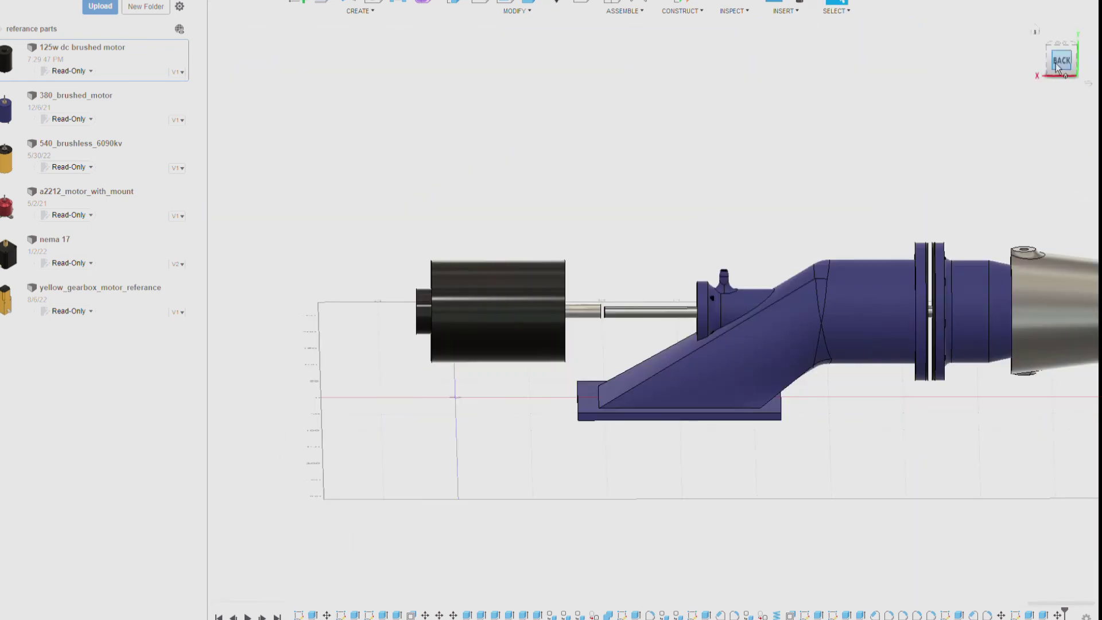
middle_click_drag(1055, 63, 757, 90, "shift")
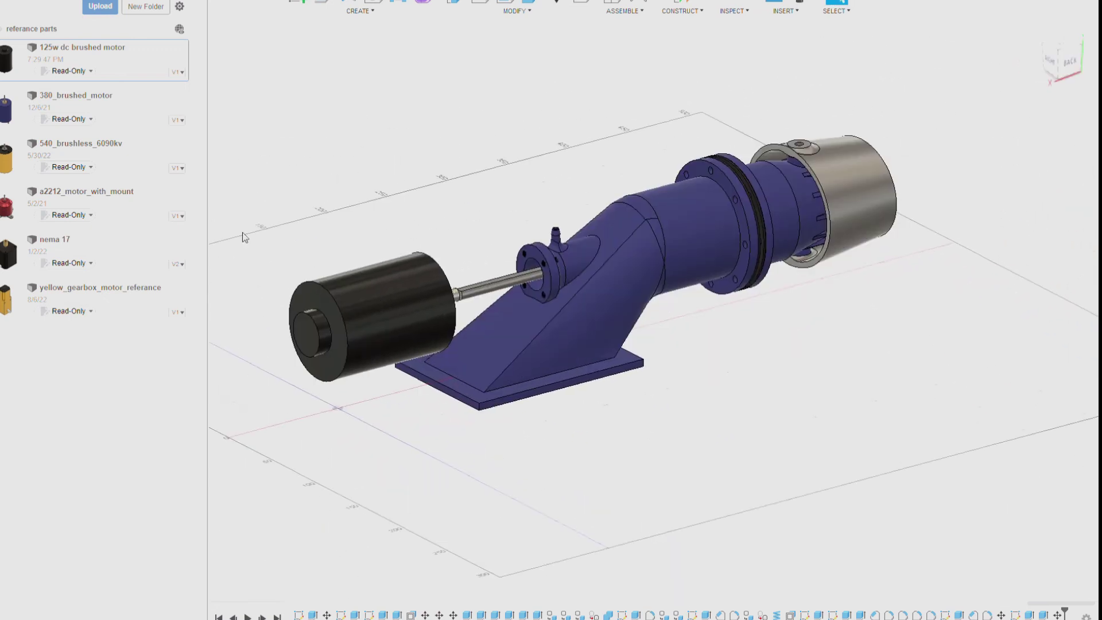
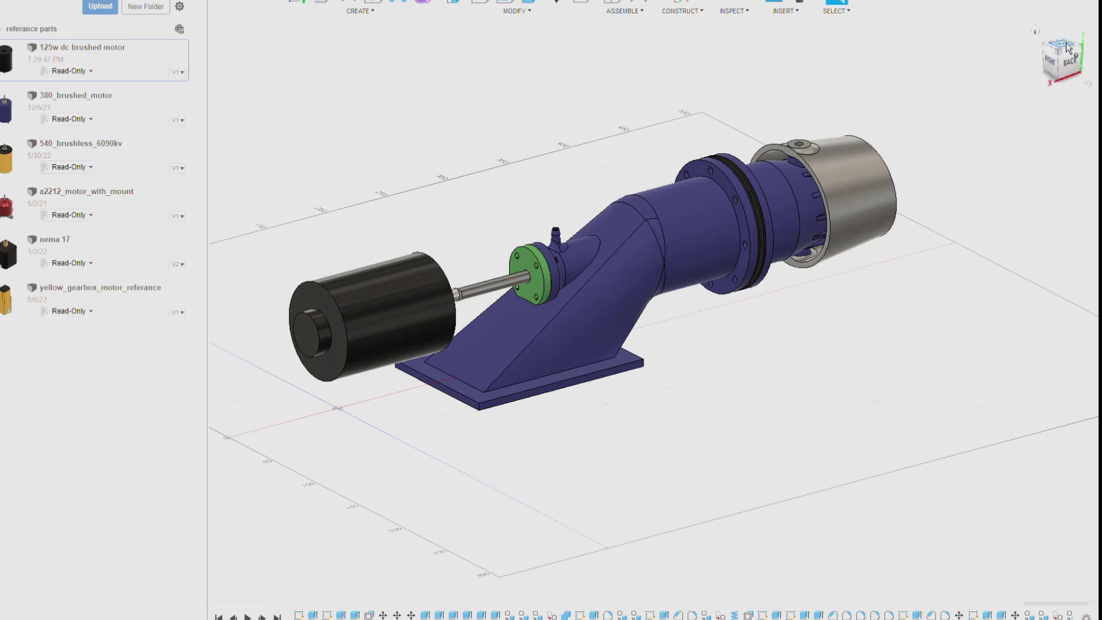
Move the base plate's end face out 20 mm.
middle_click_drag(849, 260, 792, 269, "shift")
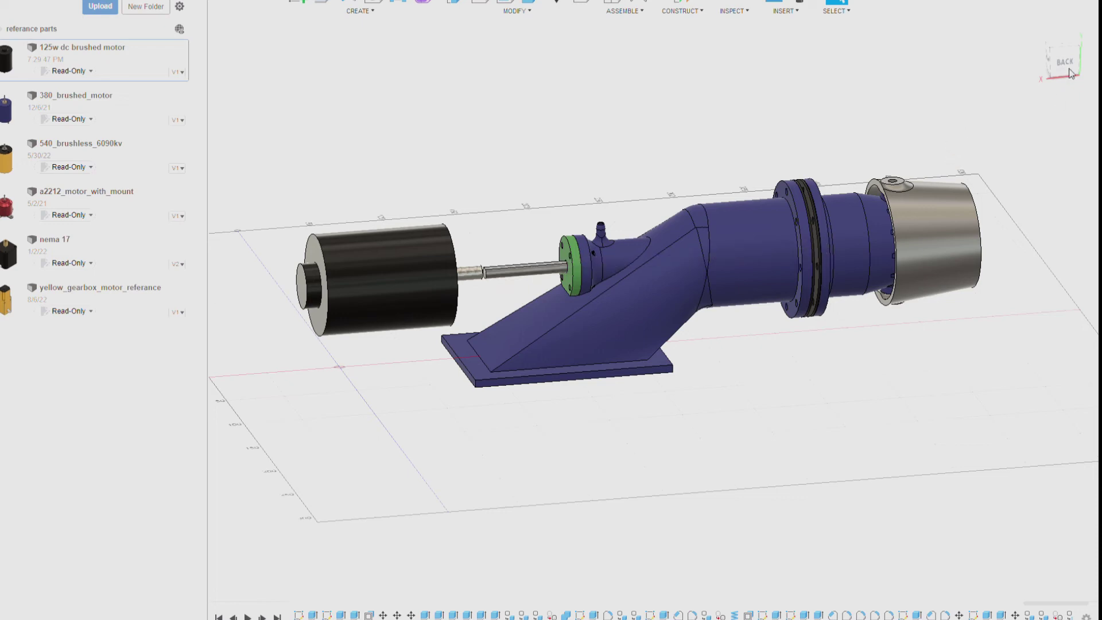
middle_click_drag(1070, 73, 789, 408, "shift")
scroll(790, 408, "up", 5)
left_click(330, 5)
left_click(794, 394)
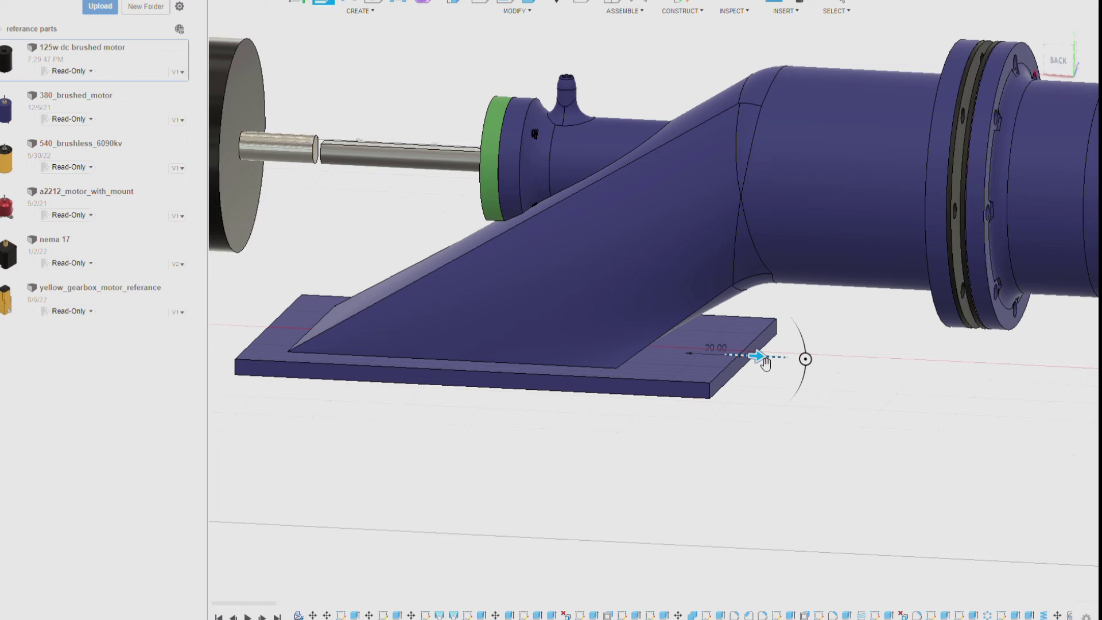
Fillet the edge where the angled support meets the base plate, checking it from below.
key("f")
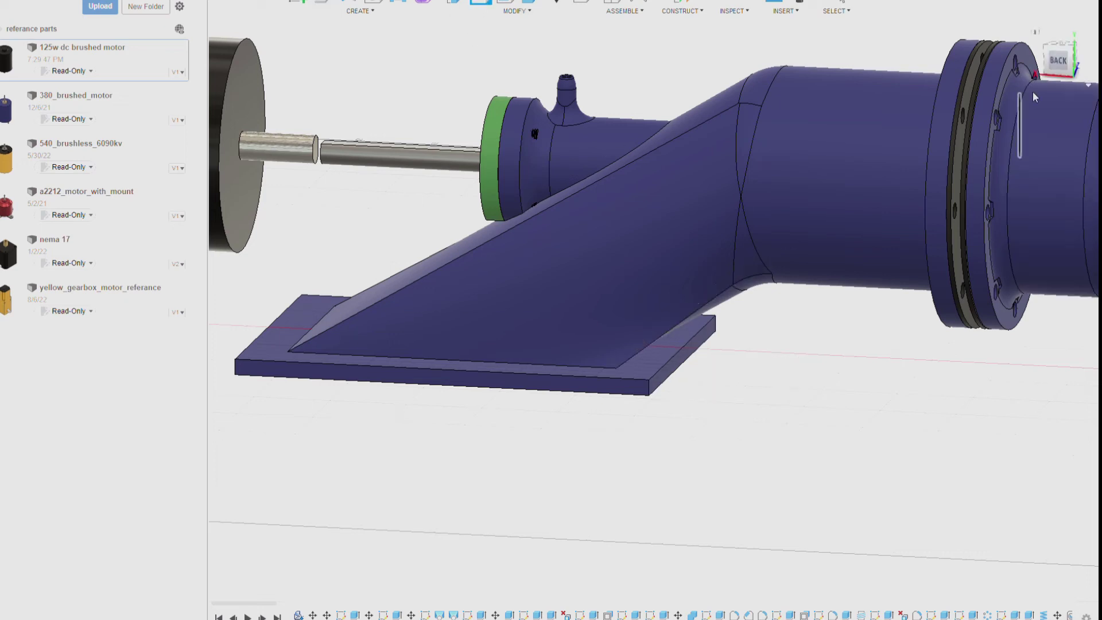
left_click(706, 359)
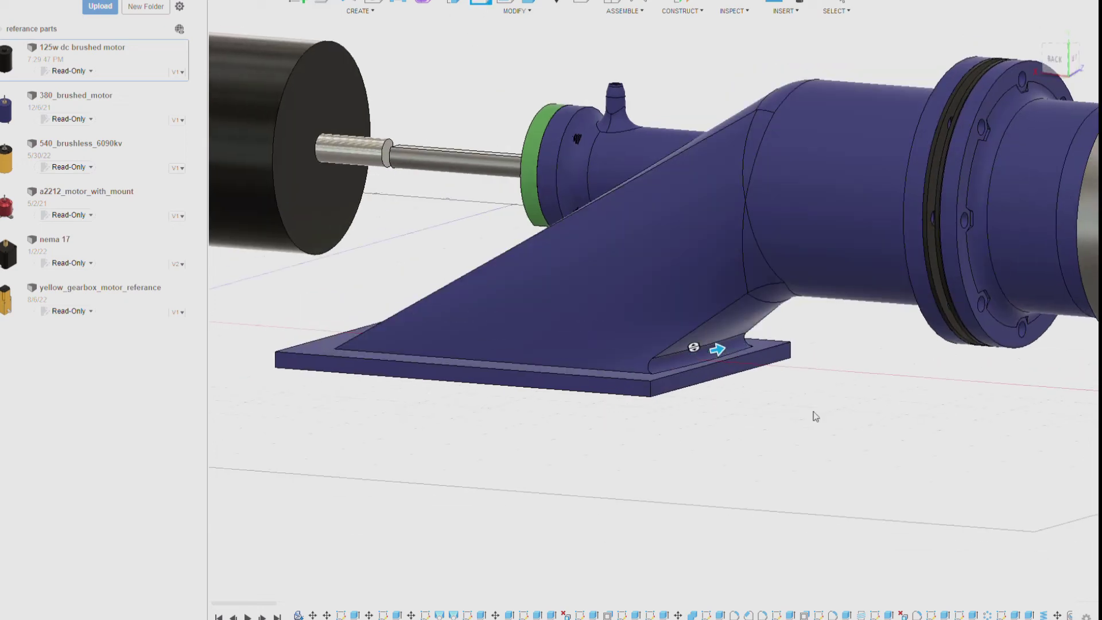
scroll(708, 359, "up", 5)
scroll(717, 367, "up", 2)
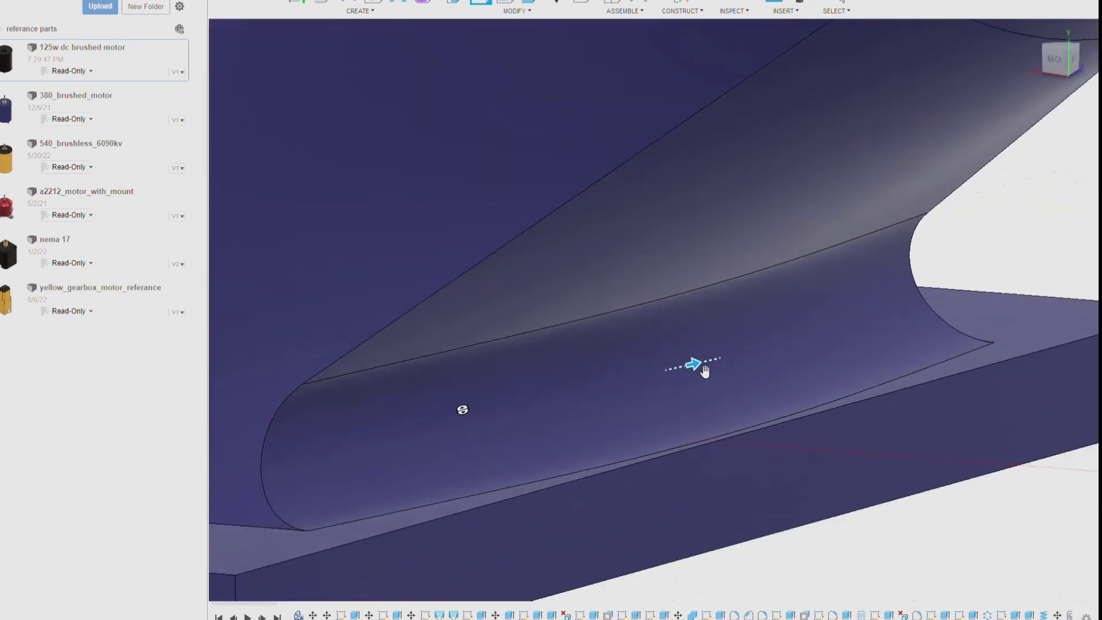
scroll(726, 372, "up", 2)
scroll(745, 361, "down", 3)
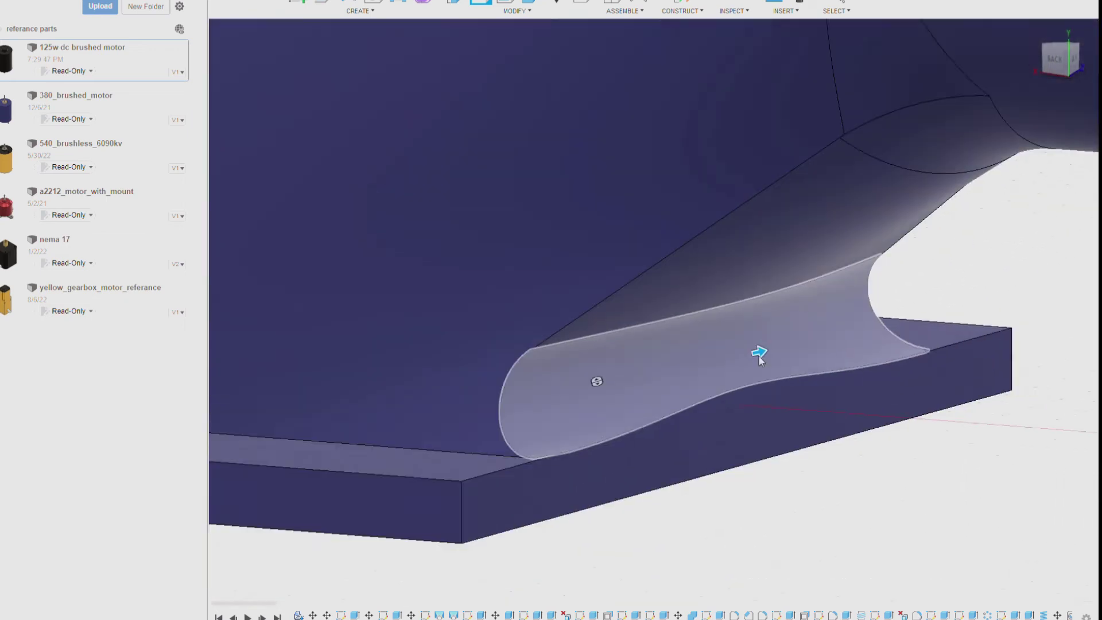
scroll(758, 353, "down", 2)
middle_click_drag(654, 310, 517, 229, "shift")
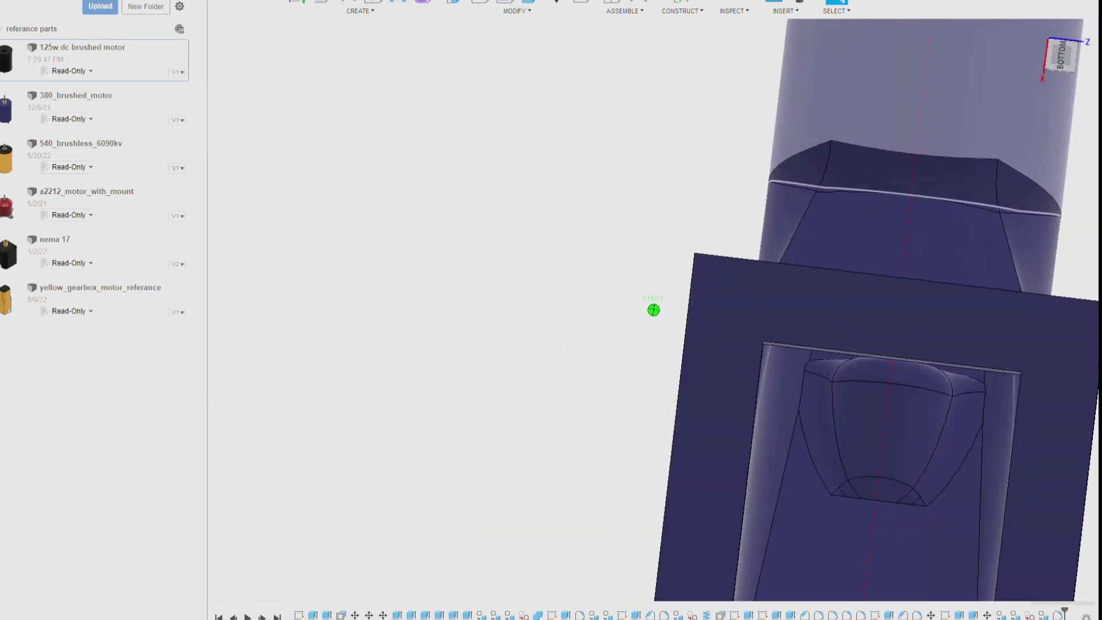
middle_click_drag(654, 309, 590, 154, "shift")
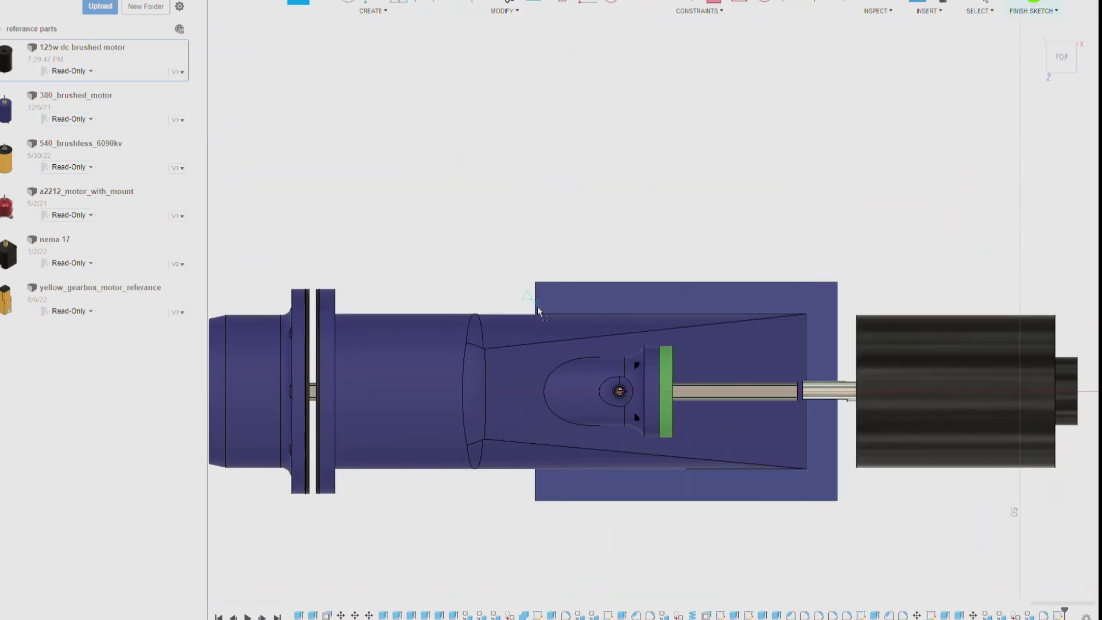
Draw a 3-point inset rectangle on the base plate's top face.
scroll(537, 306, "up", 5)
scroll(529, 256, "up", 5)
scroll(529, 295, "down", 2)
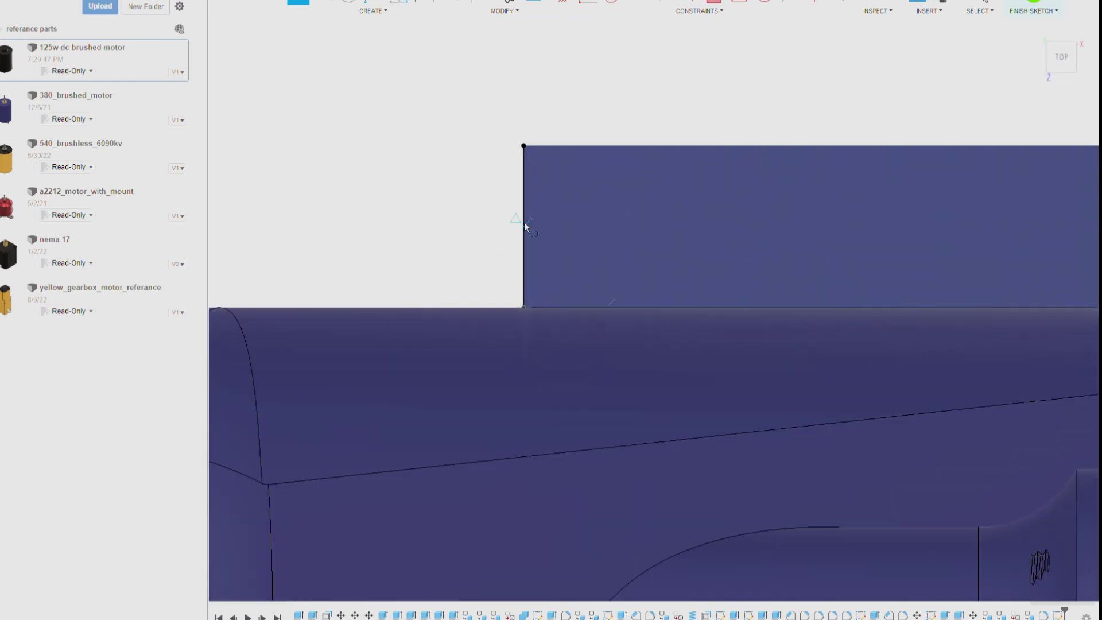
left_click(523, 223)
scroll(631, 241, "down", 3)
scroll(763, 259, "down", 2)
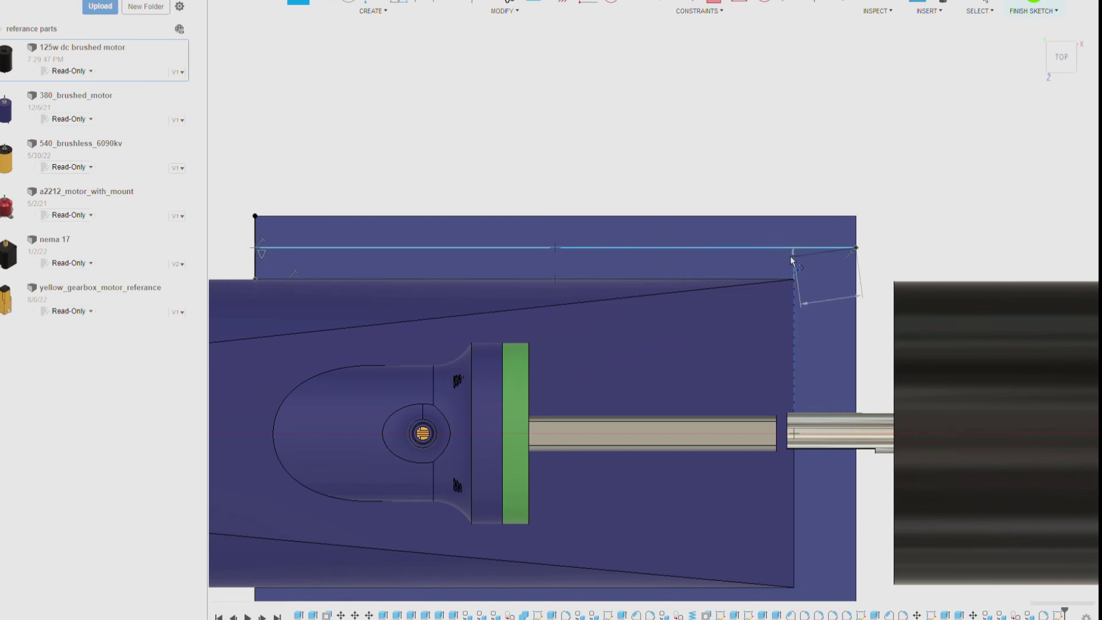
scroll(791, 259, "up", 2)
scroll(800, 263, "up", 2)
left_click(780, 205)
scroll(887, 333, "down", 3)
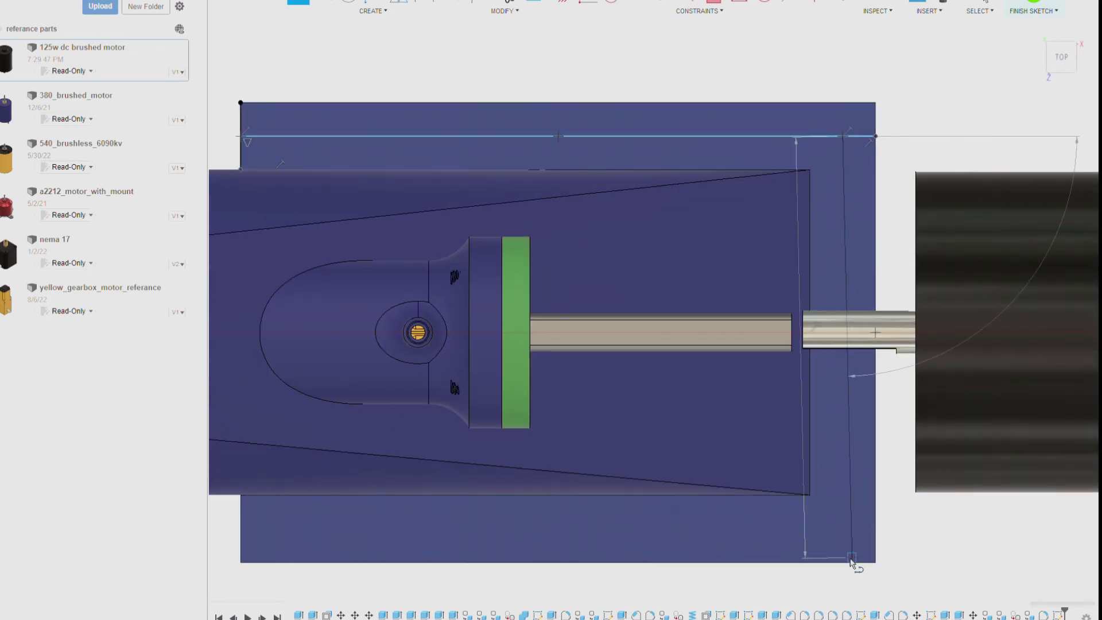
left_click(848, 563)
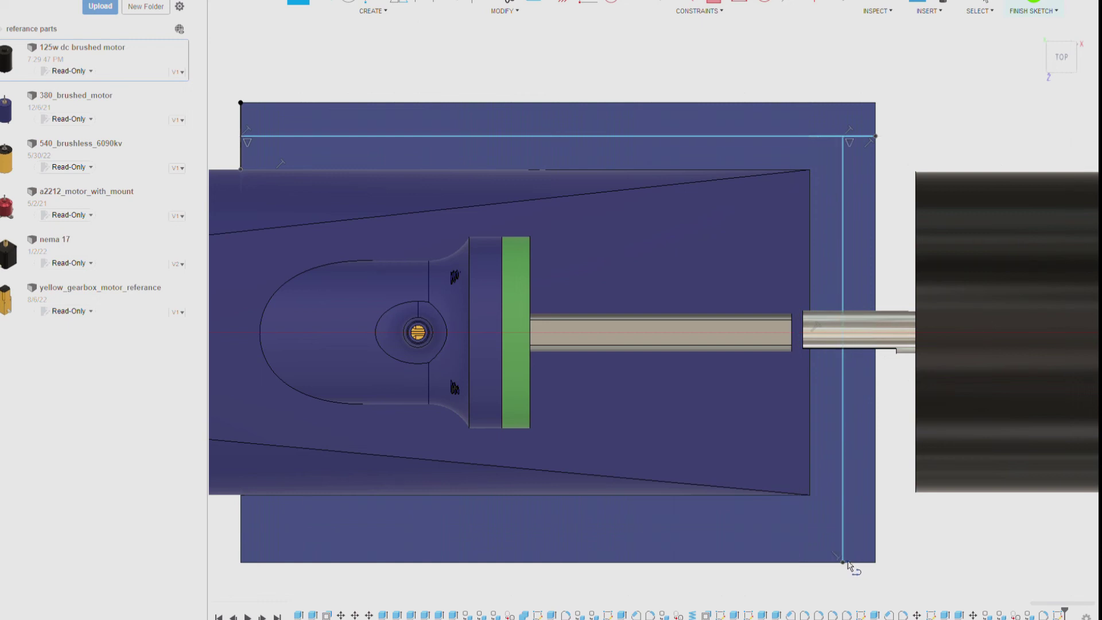
Add a line along the rectangle's bottom side out to the plate's left edge.
left_click(842, 527)
left_click(244, 529)
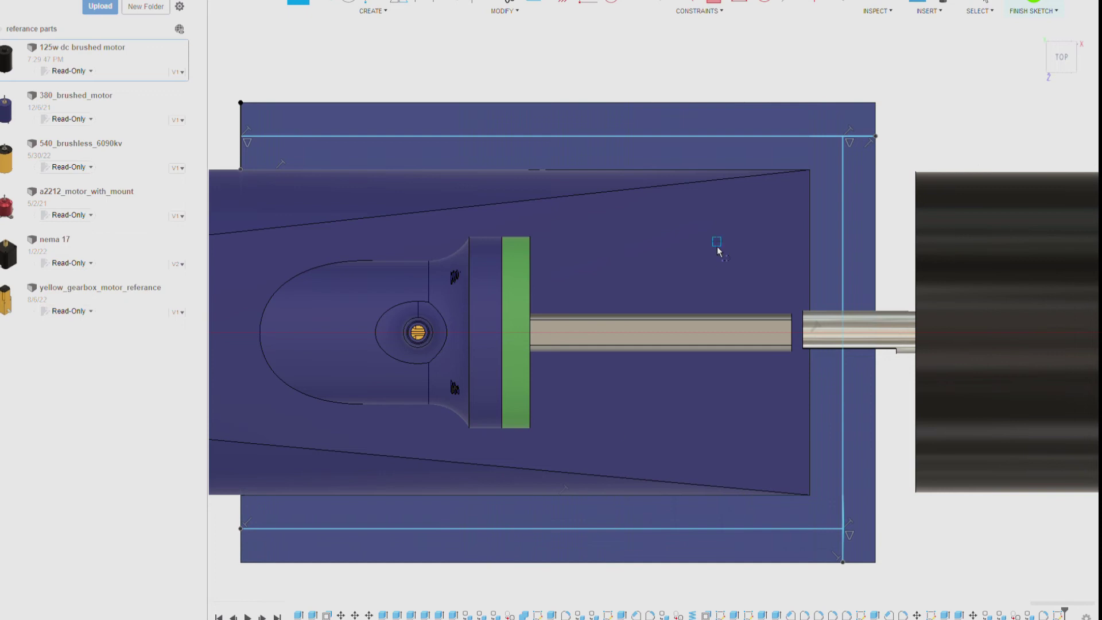
scroll(717, 246, "down", 2)
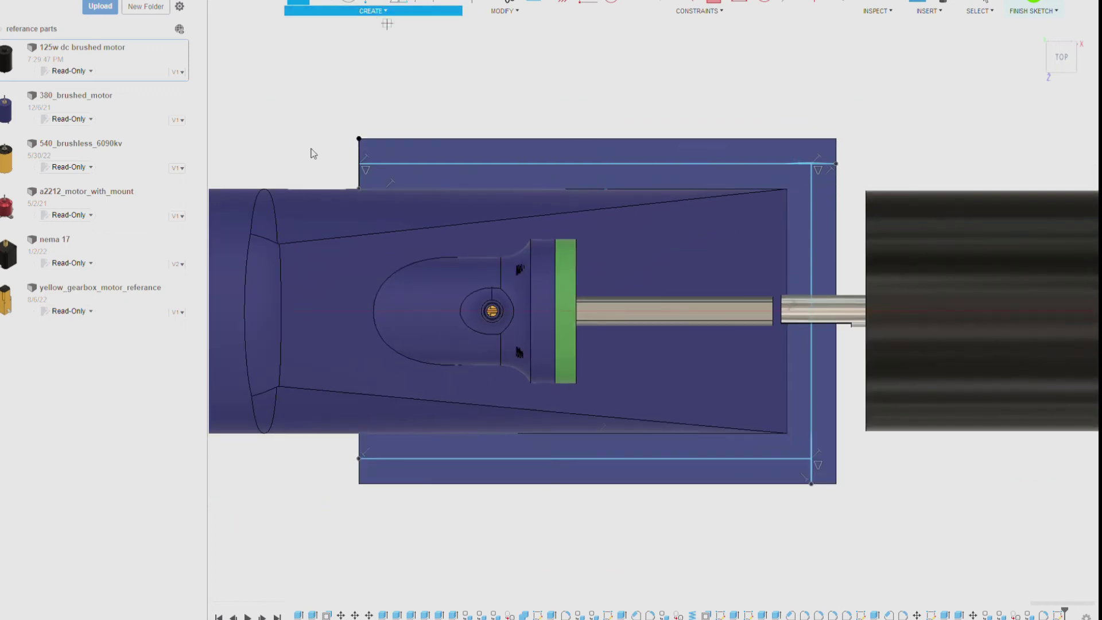
scroll(816, 160, "up", 3)
scroll(785, 188, "up", 2)
scroll(688, 496, "down", 4)
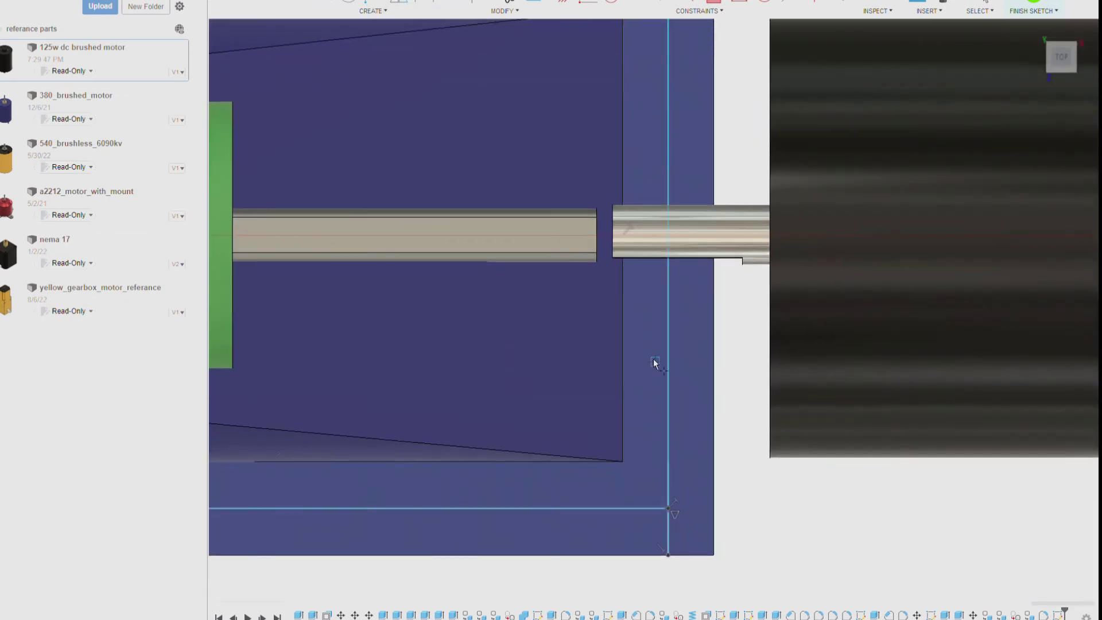
scroll(654, 362, "down", 2)
scroll(564, 125, "up", 2)
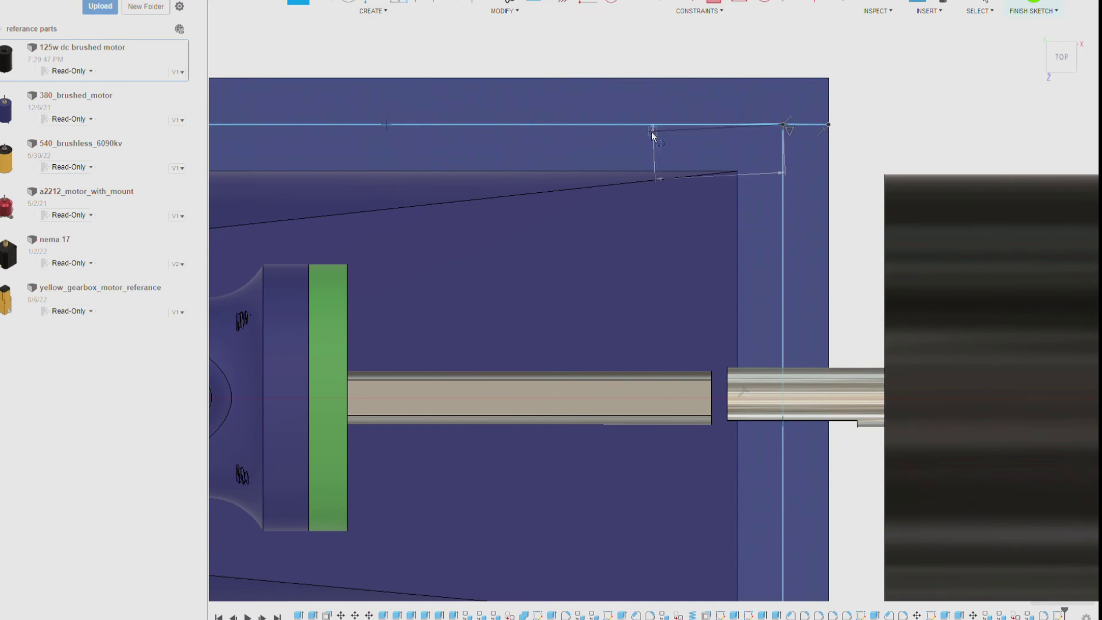
scroll(684, 163, "down", 3)
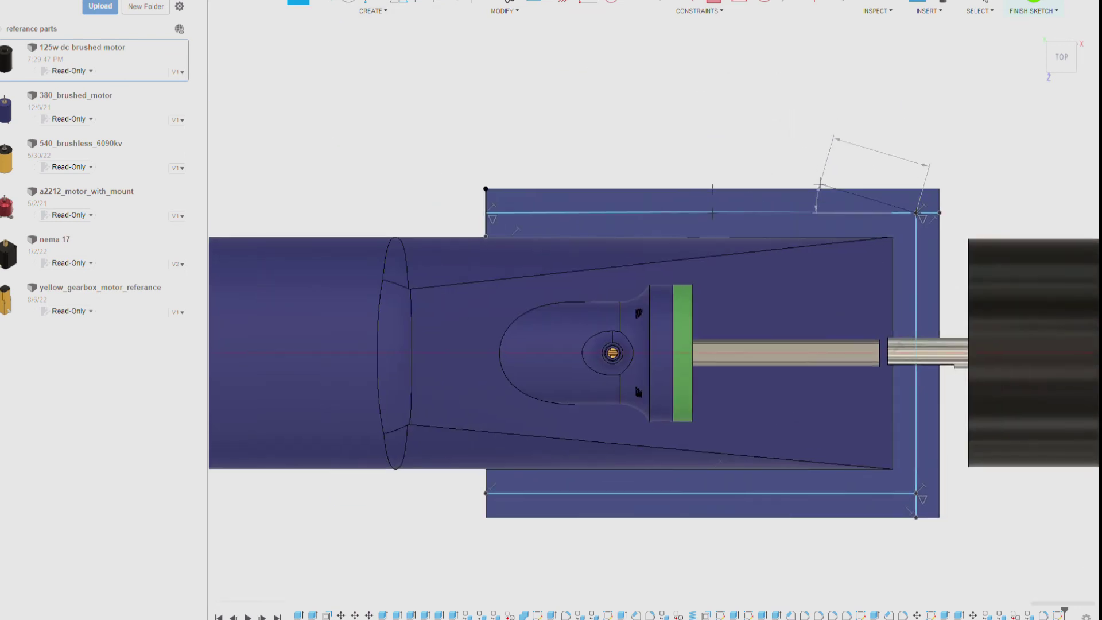
middle_click_drag(812, 153, 559, 139)
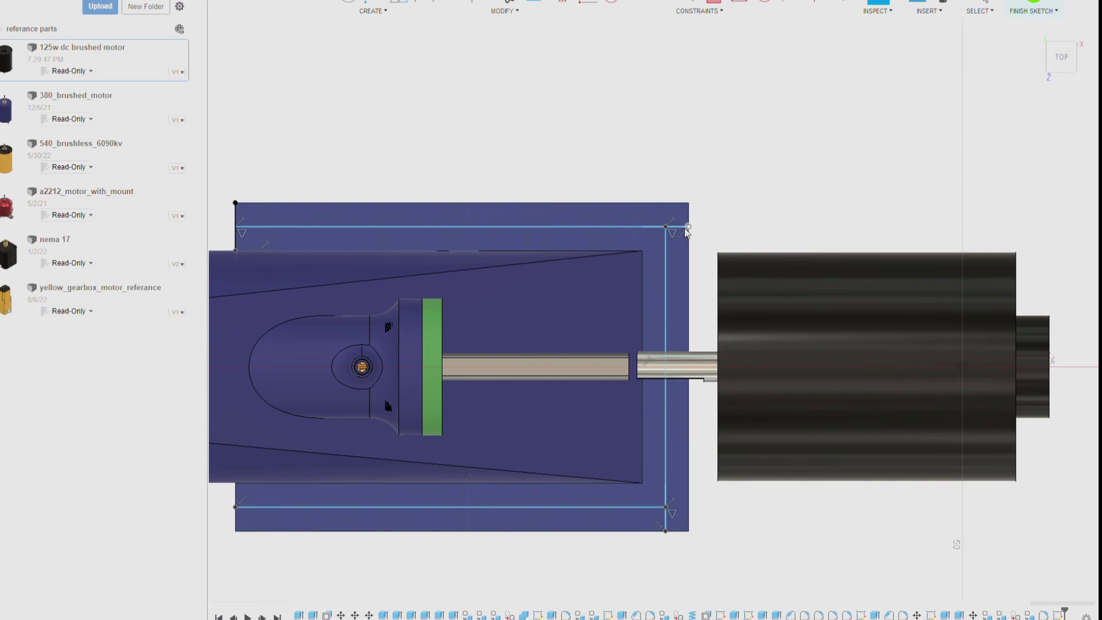
middle_click_drag(519, 101, 705, 172)
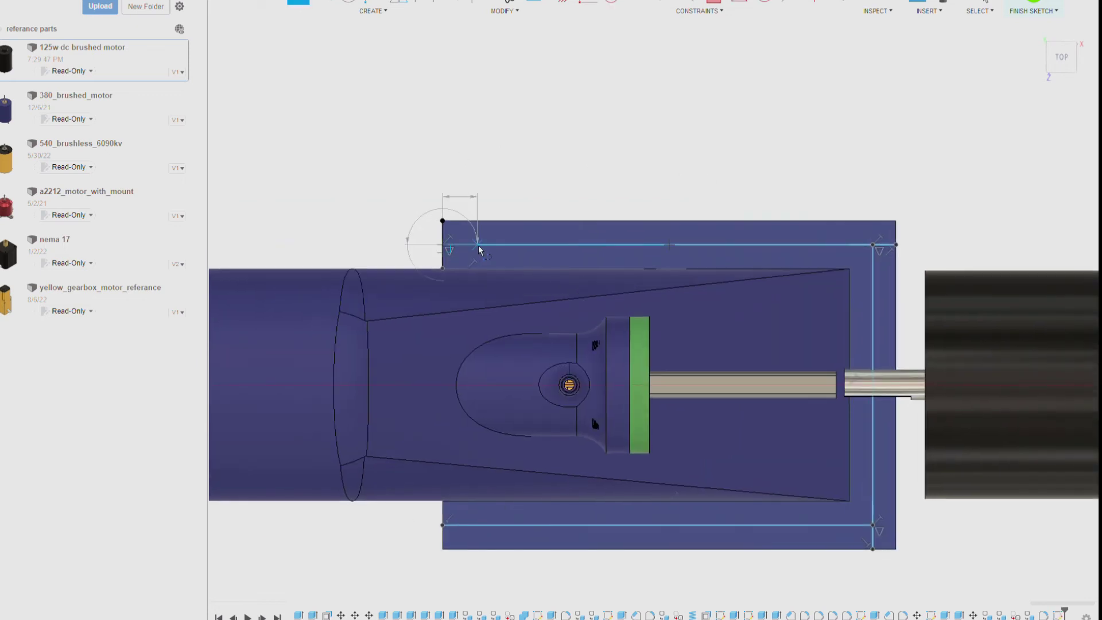
Place hole-centre points 7 mm from the corner and 25 mm apart along the sides, then finish the sketch.
left_click(465, 525)
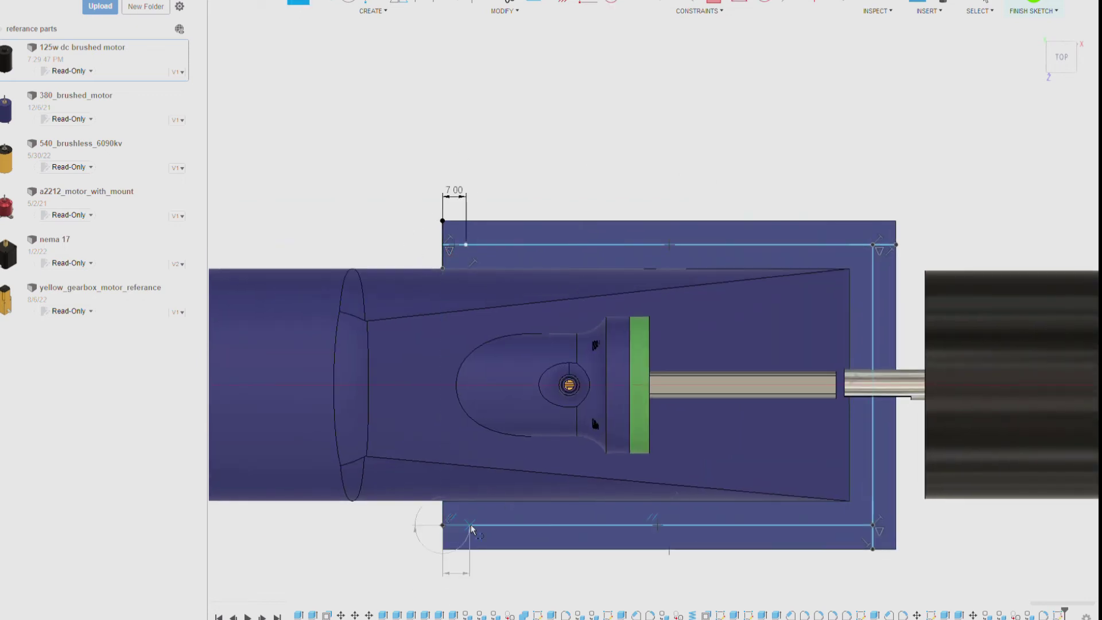
left_click(557, 247)
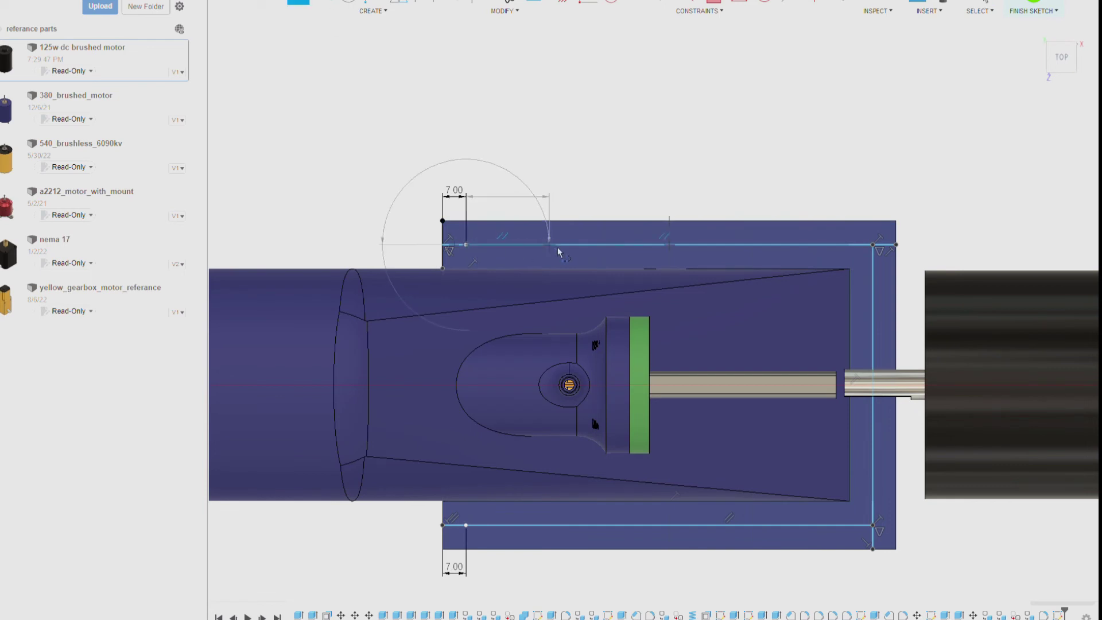
left_click(723, 251)
left_click(716, 246)
left_click(798, 245)
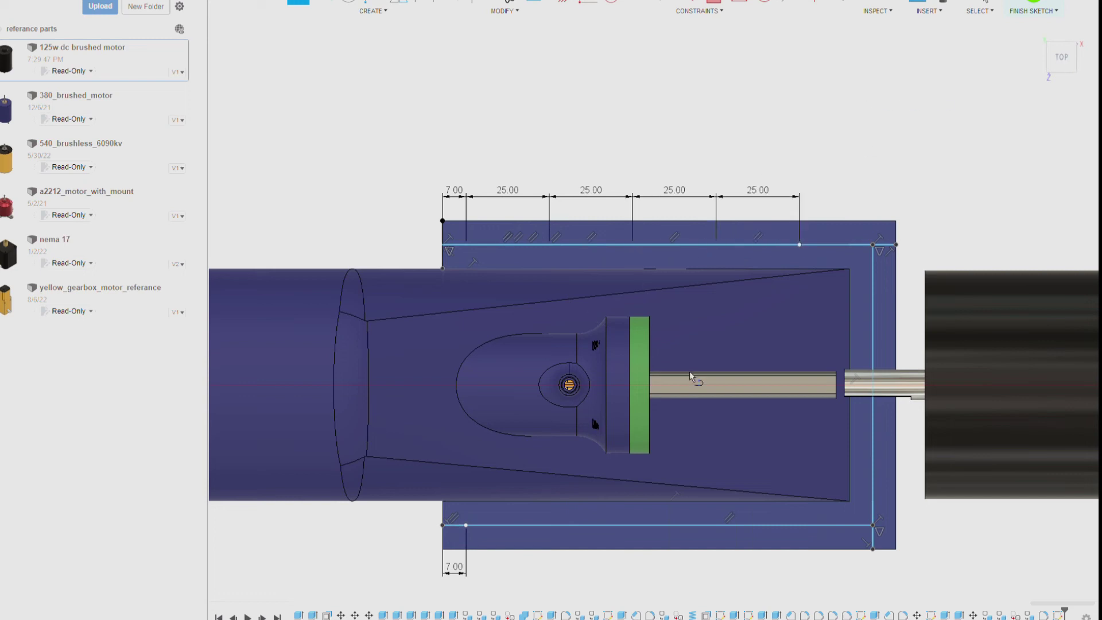
left_click(549, 526)
left_click(633, 524)
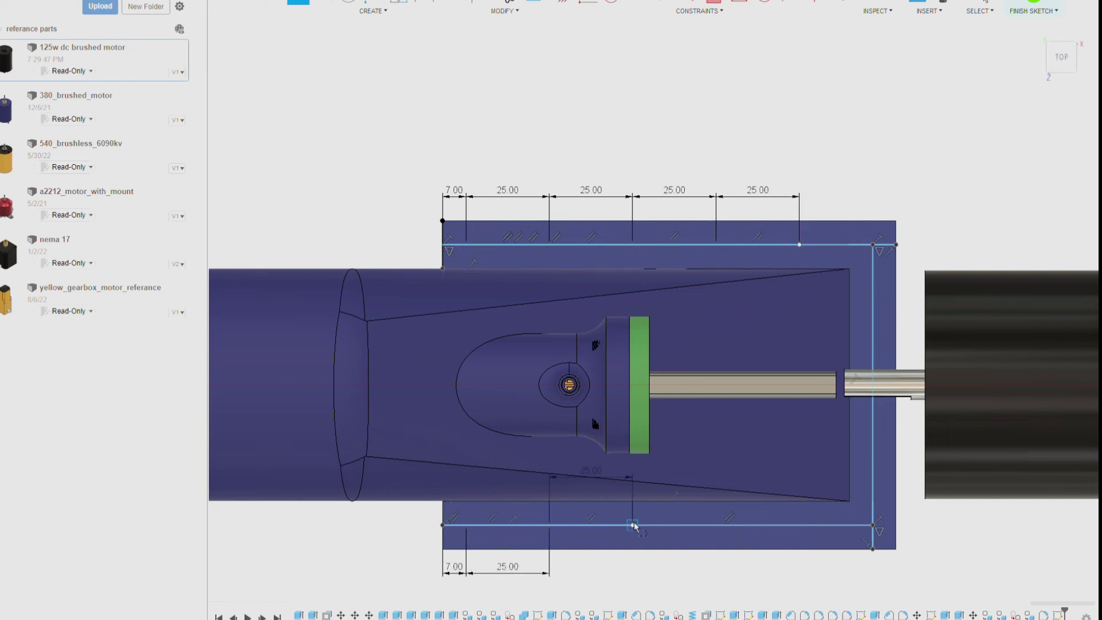
left_click(808, 526)
left_click(871, 439)
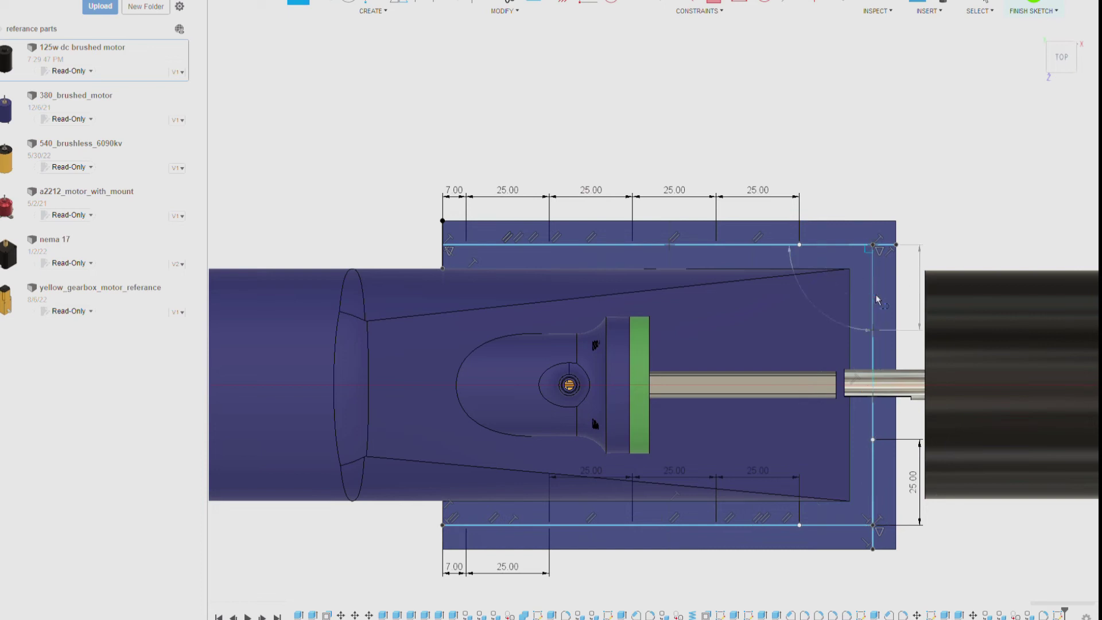
left_click(1031, 11)
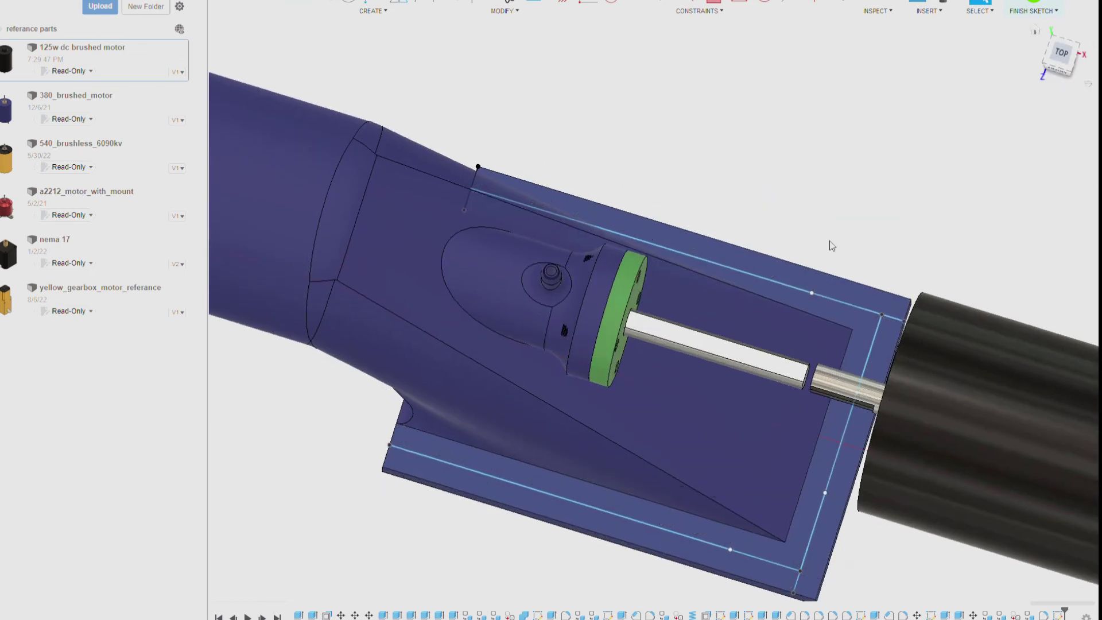
Drill bolt holes through the base plate at every sketched point.
middle_click_drag(998, 82, 793, 185, "shift")
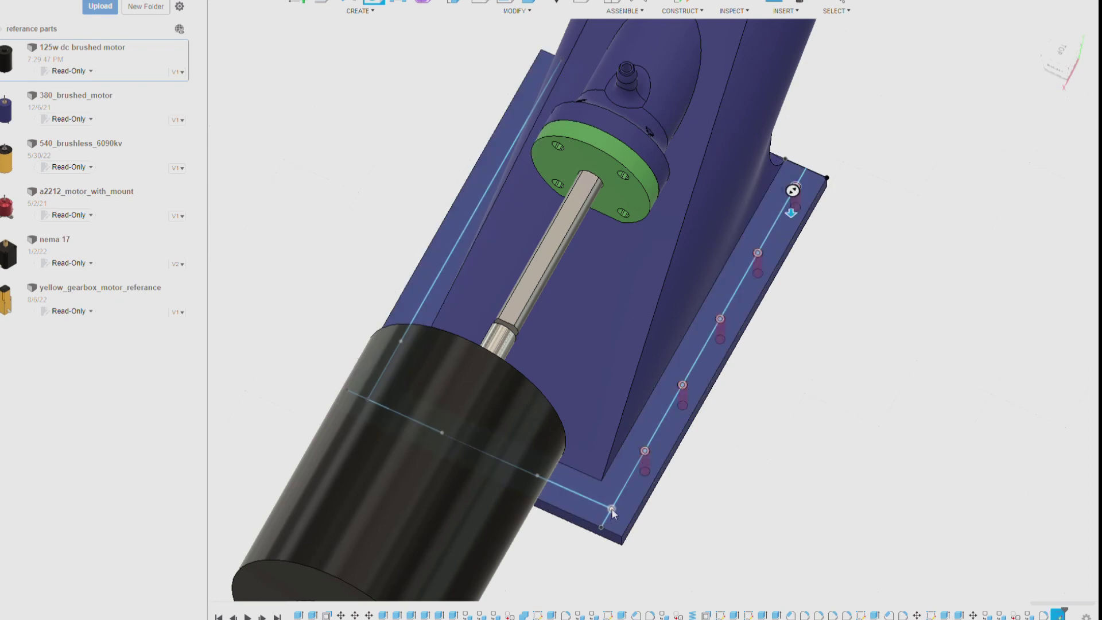
middle_click_drag(666, 122, 802, 190)
left_click(1062, 52)
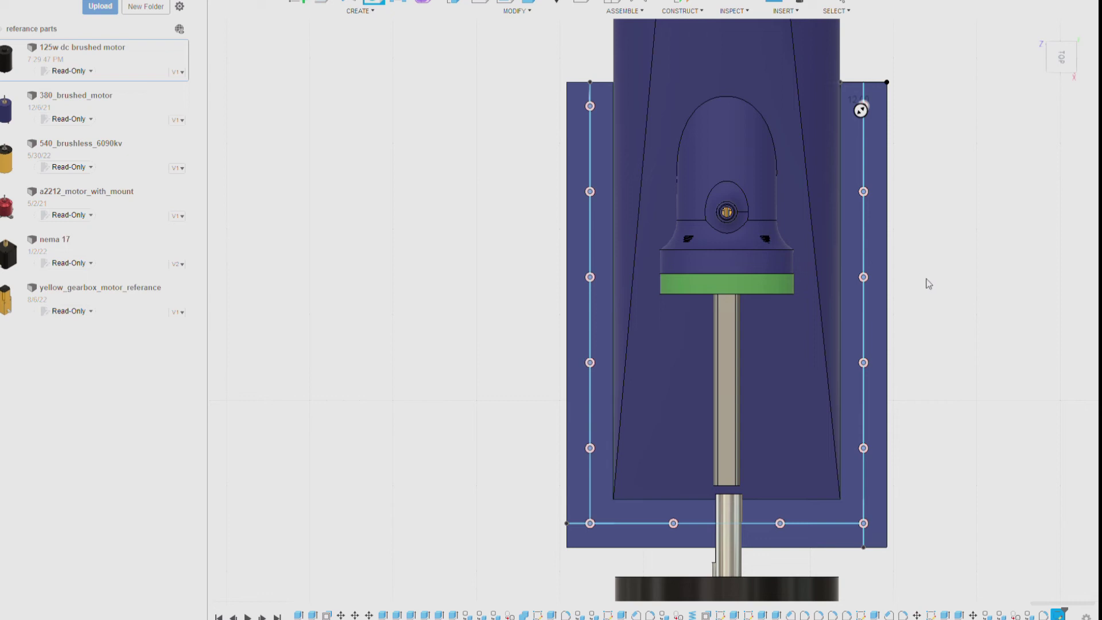
left_click(860, 109)
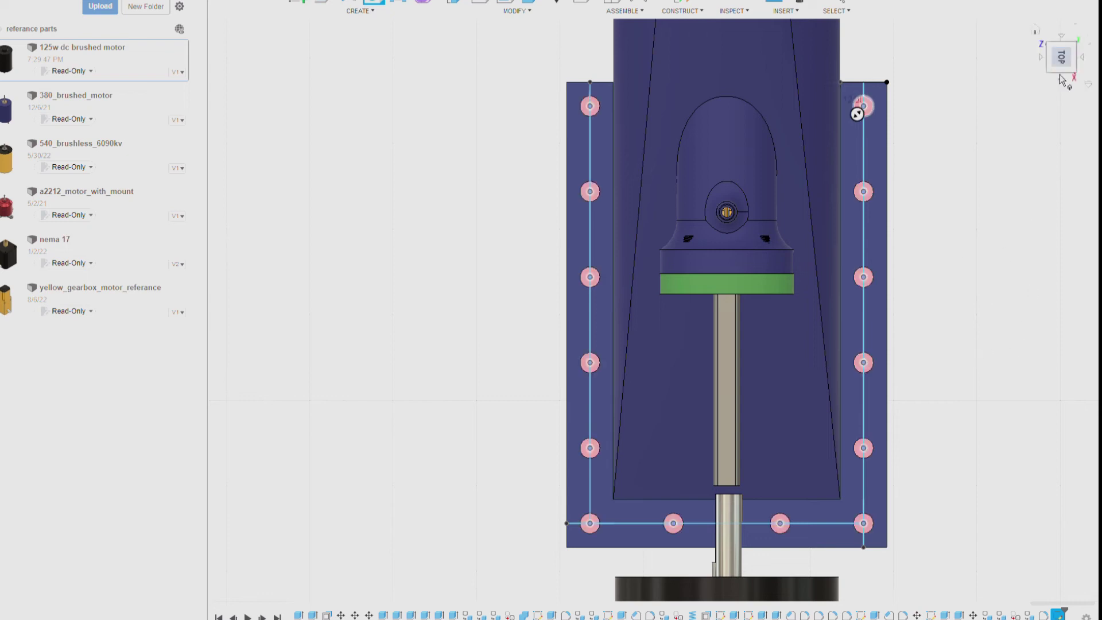
left_click_drag(1061, 80, 1020, 386)
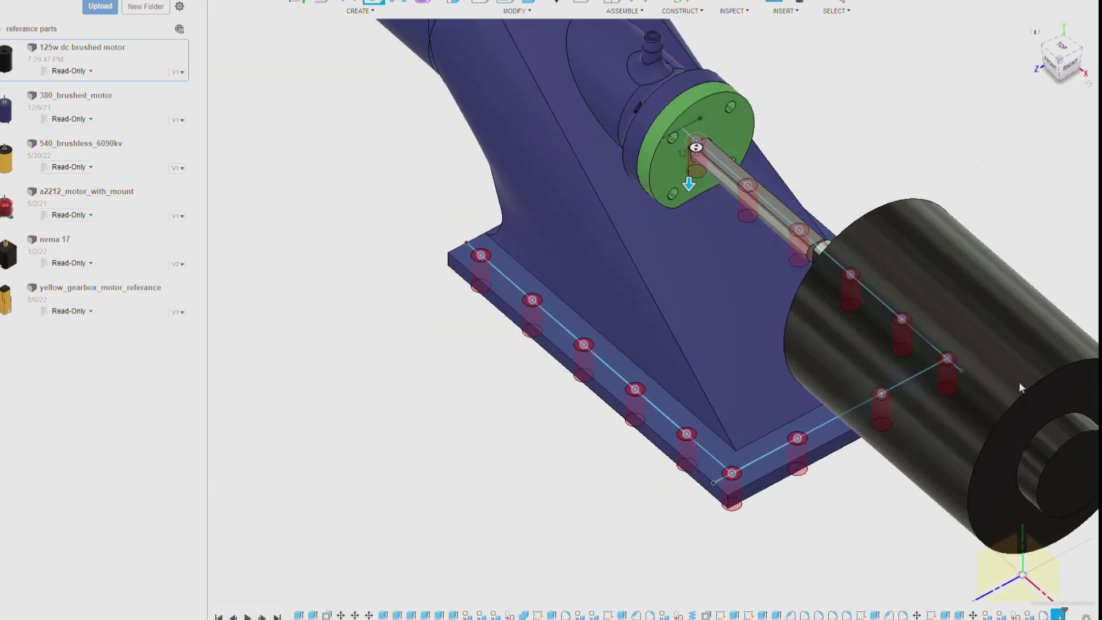
key("Return")
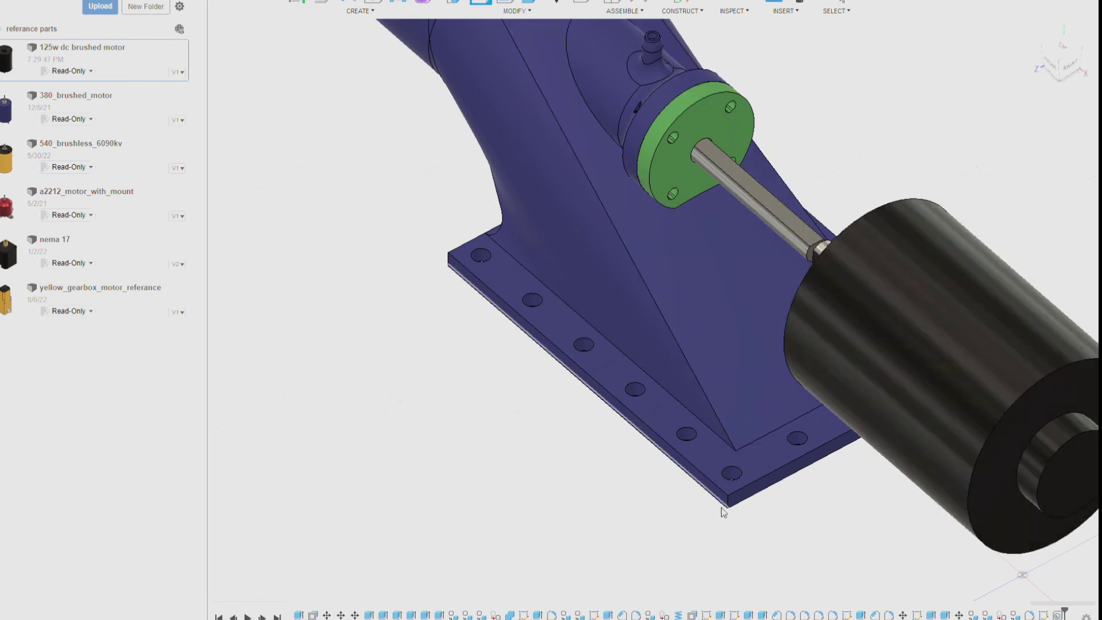
Orbit and zoom to inspect the drilled flange and the whole assembly.
mouse_move(721, 484)
middle_mouse_down("shift")
mouse_move(889, 407)
mouse_move(848, 136)
mouse_move(832, 155)
middle_mouse_up("shift")
middle_click_drag(342, 361, 806, 422, "shift")
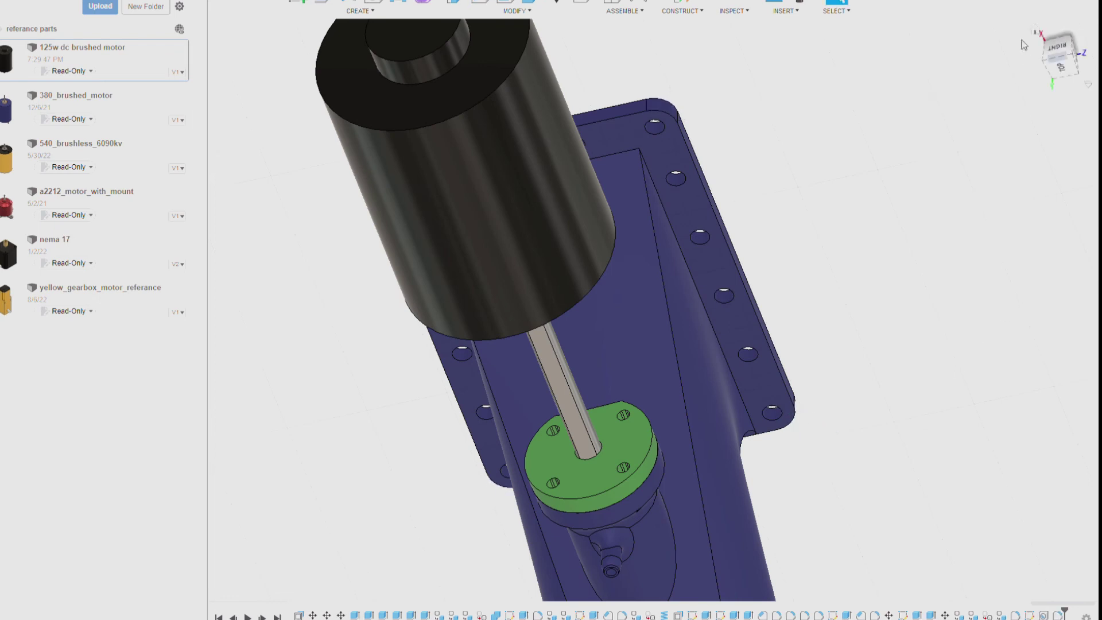
middle_click_drag(968, 273, 803, 298, "shift")
scroll(879, 301, "down", 5)
scroll(1003, 215, "down", 2)
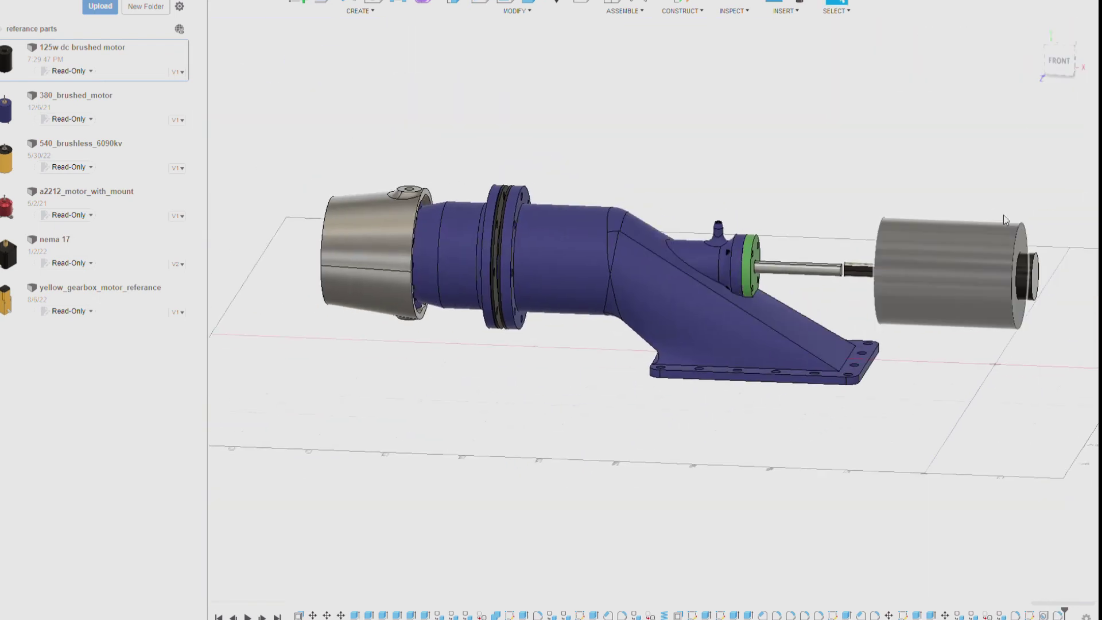
middle_click_drag(1003, 215, 952, 298, "shift")
scroll(658, 290, "up", 5)
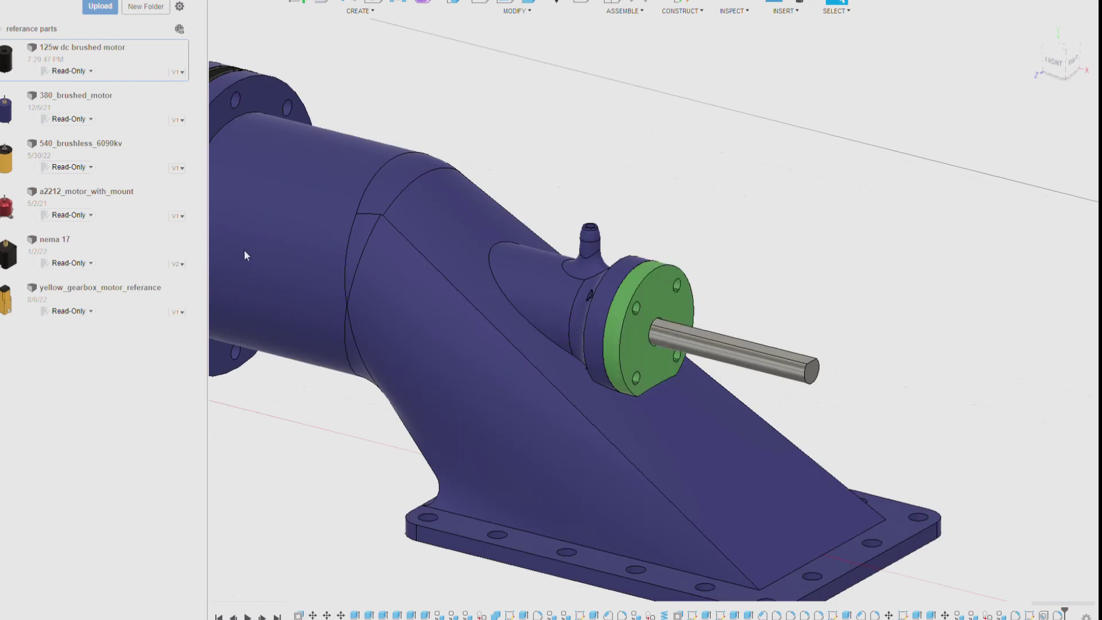
Sketch concentric Ø22.20 and Ø7.90 circles on the flange face.
key("Escape")
left_click(603, 321)
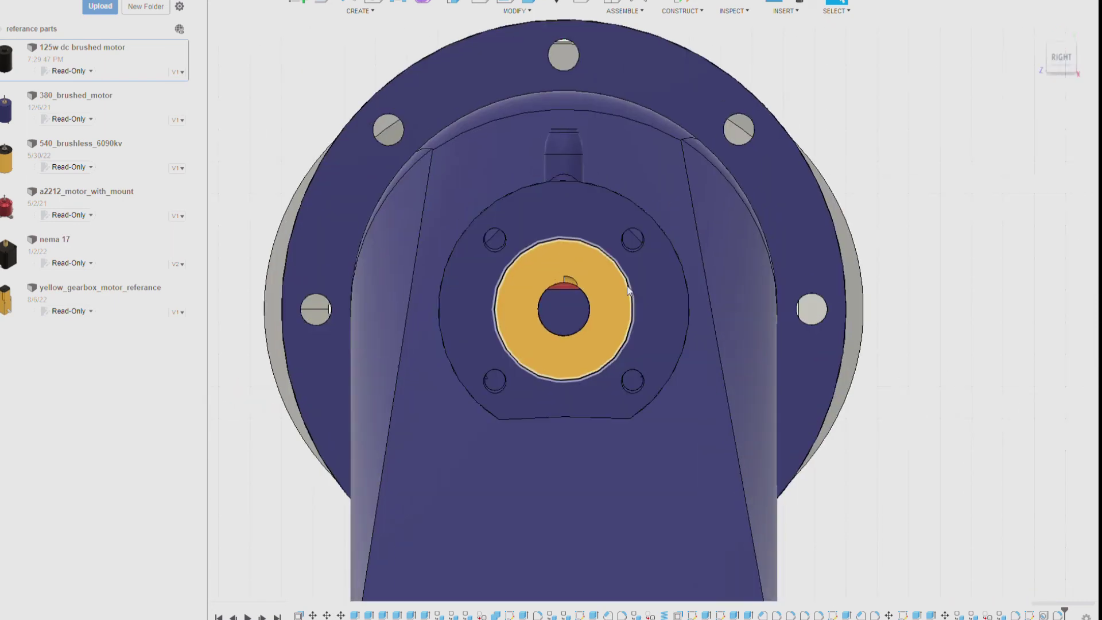
scroll(642, 384, "up", 3)
key("c")
left_click(699, 383)
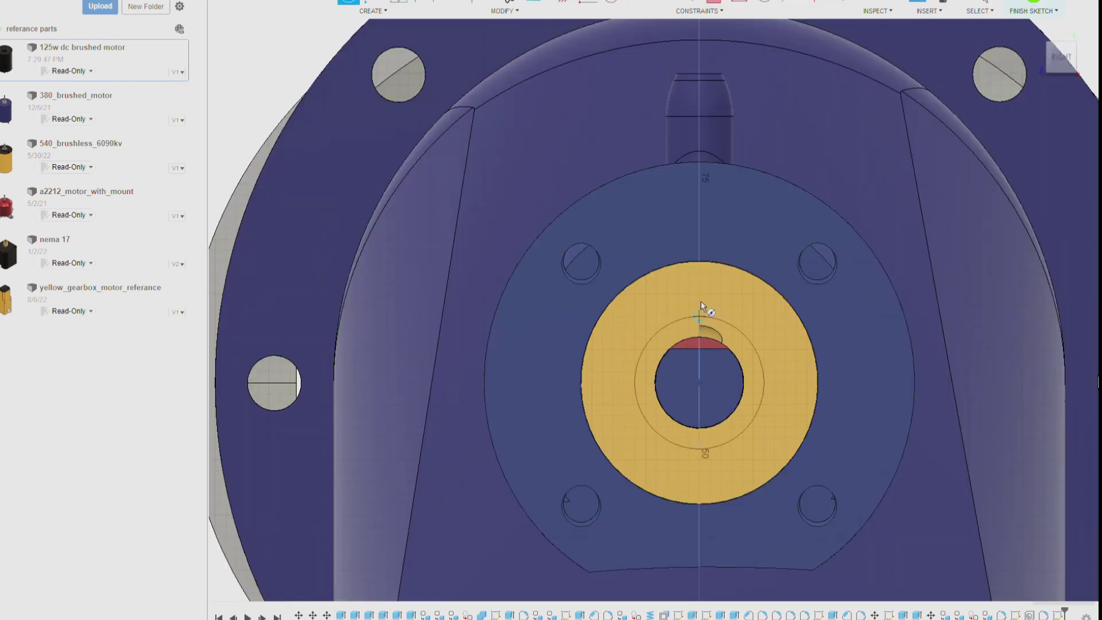
left_click(696, 263)
left_click(699, 383)
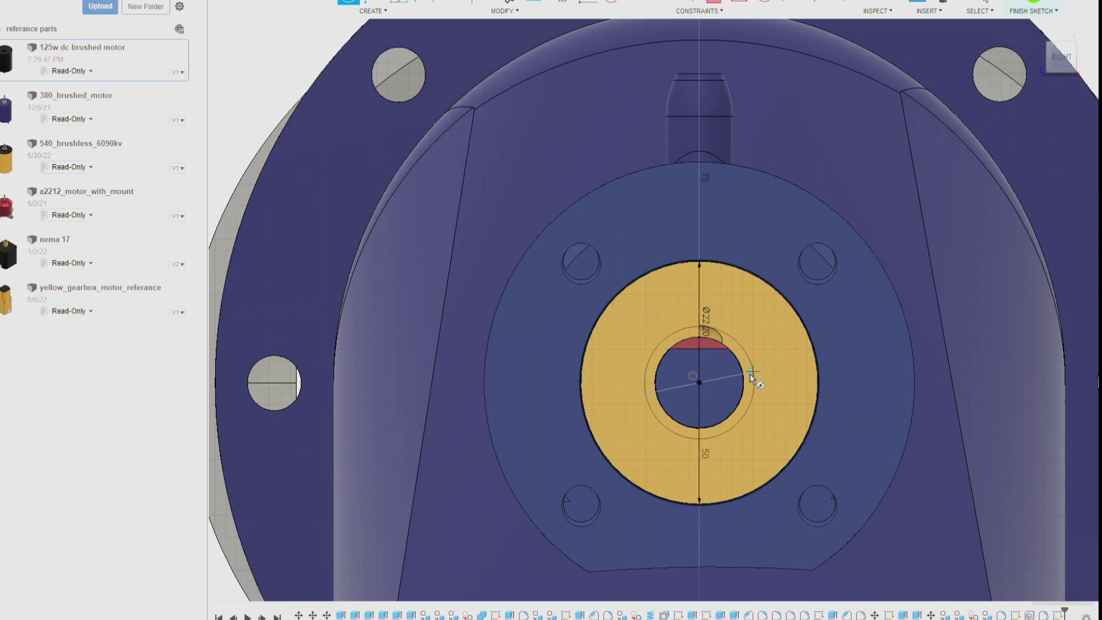
left_click(750, 374)
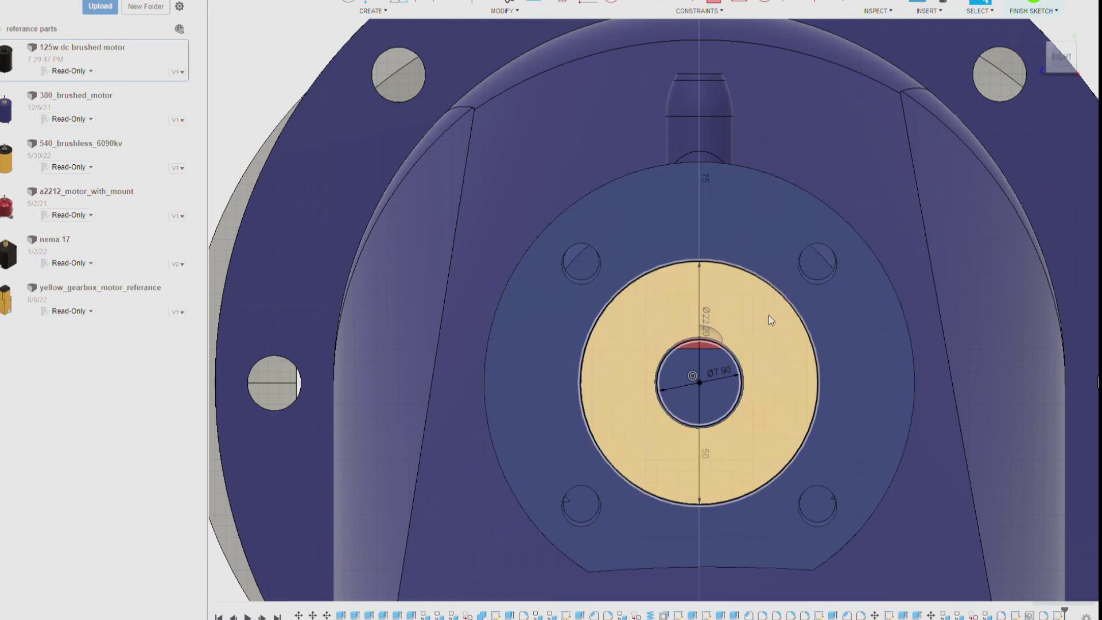
Extrude the ring sketch into a grey disk.
scroll(765, 295, "up", 3)
scroll(765, 292, "up", 3)
scroll(584, 240, "down", 10)
mouse_move(651, 344)
middle_mouse_down("shift")
mouse_move(696, 378)
mouse_move(721, 312)
middle_mouse_up("shift")
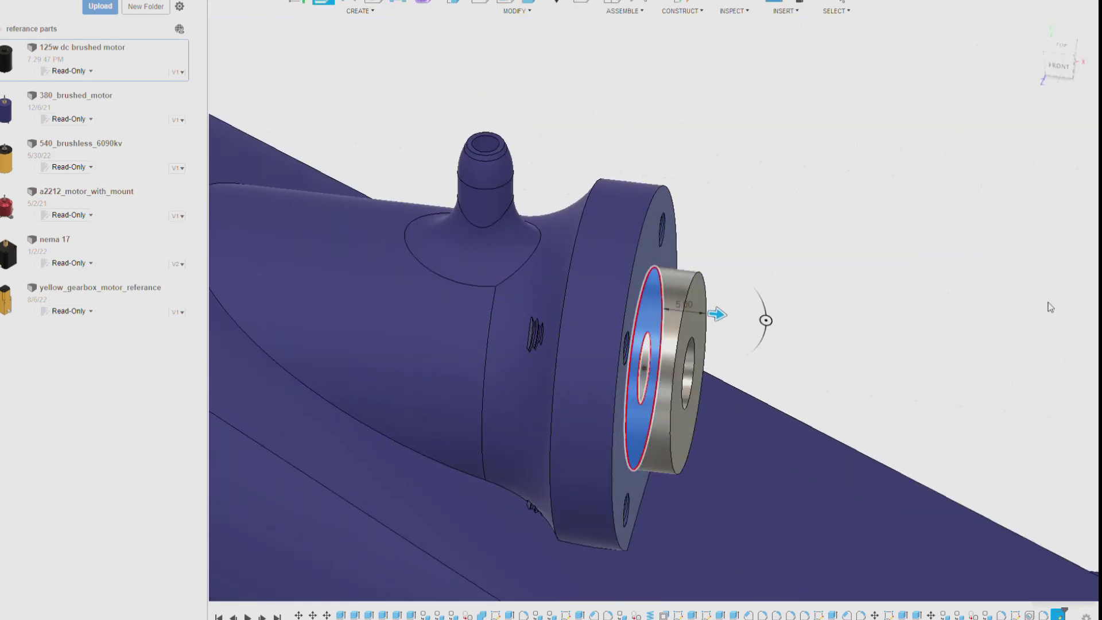
key("Return")
Slide the grey disk against the yellow part and restore the blue housing.
left_click(1060, 63)
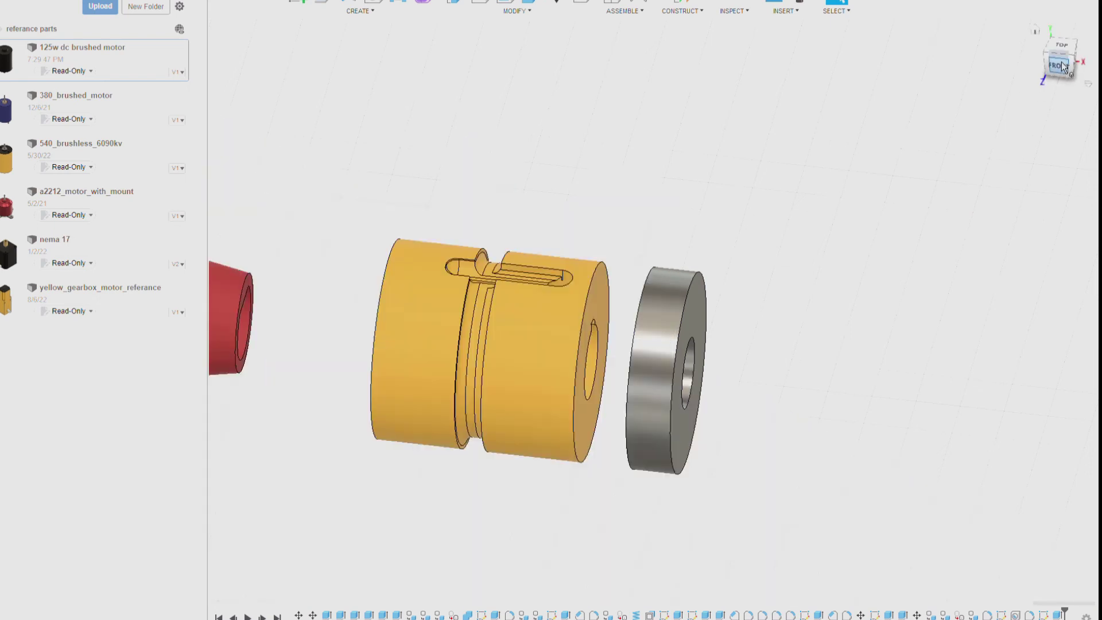
left_click(561, 4)
left_click_drag(696, 367, 622, 368)
key("Return")
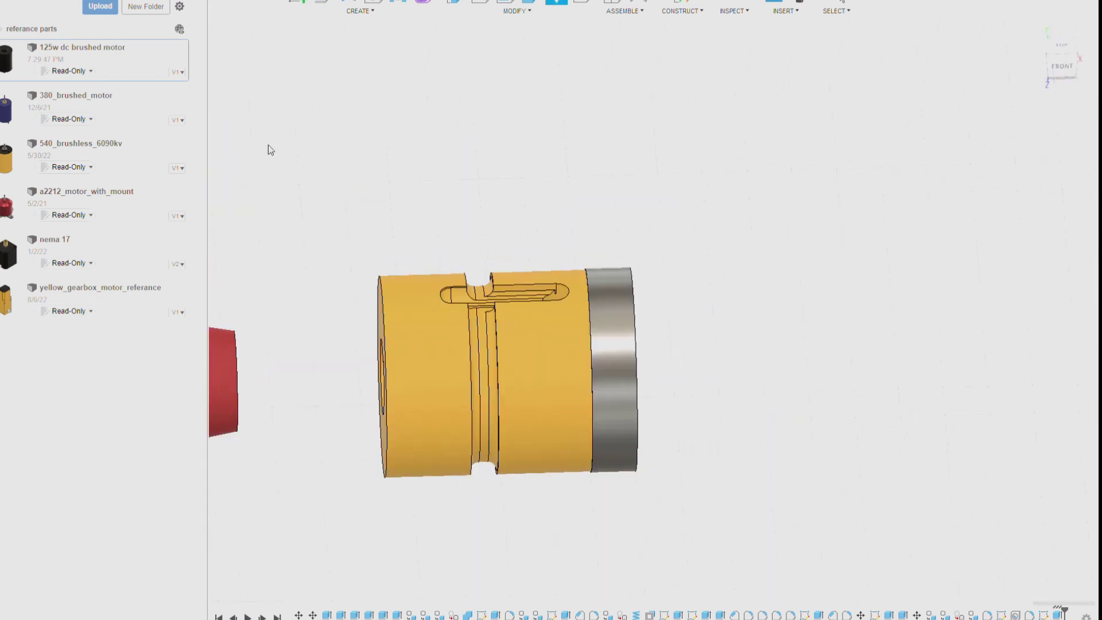
key("ctrl+z")
key("ctrl+z")
key("ctrl+z")
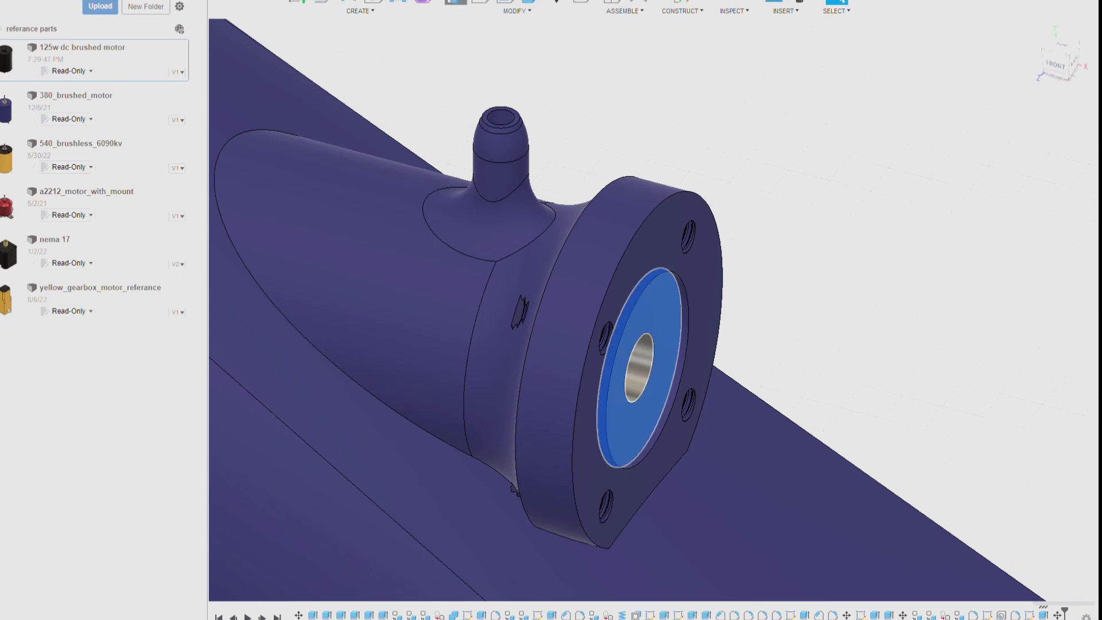
key("Escape")
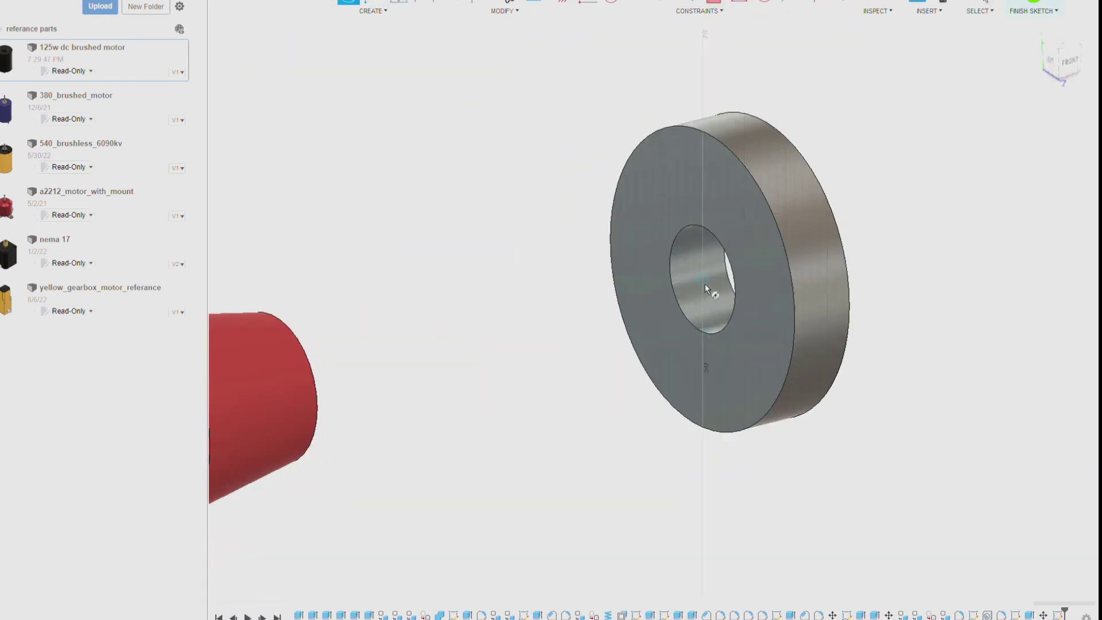
Cut a 3.50 mm annular recess into the grey disk's face.
scroll(701, 204, "up", 3)
left_click(707, 220)
key("e")
left_click(805, 295)
left_click_drag(793, 375, 860, 345)
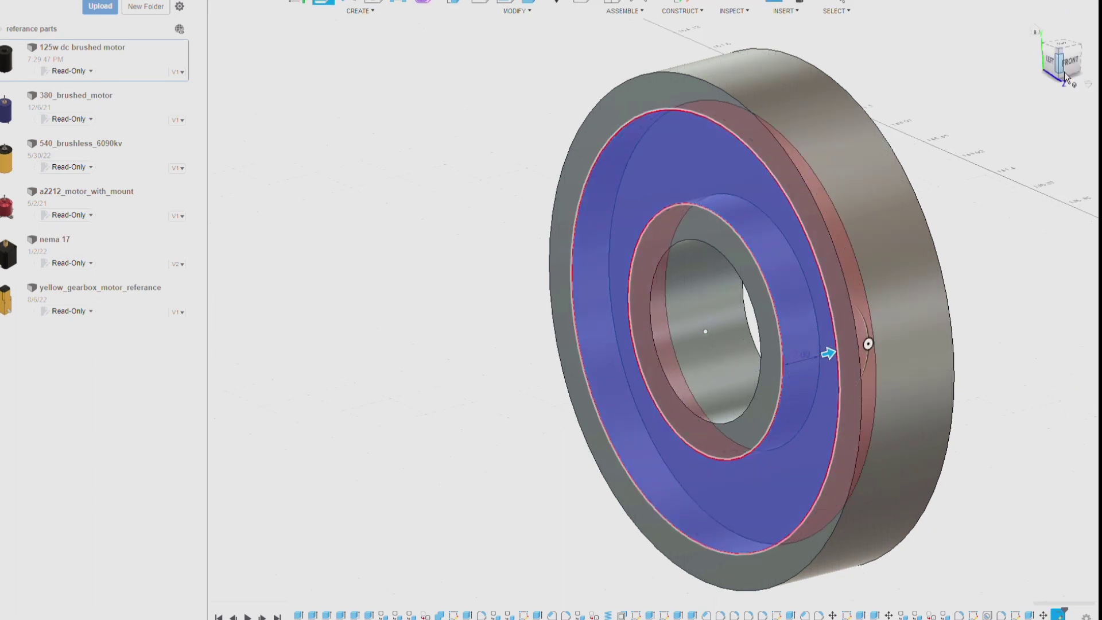
Fillet the inner edge of the ring recess.
middle_click_drag(1037, 296, 746, 229, "shift")
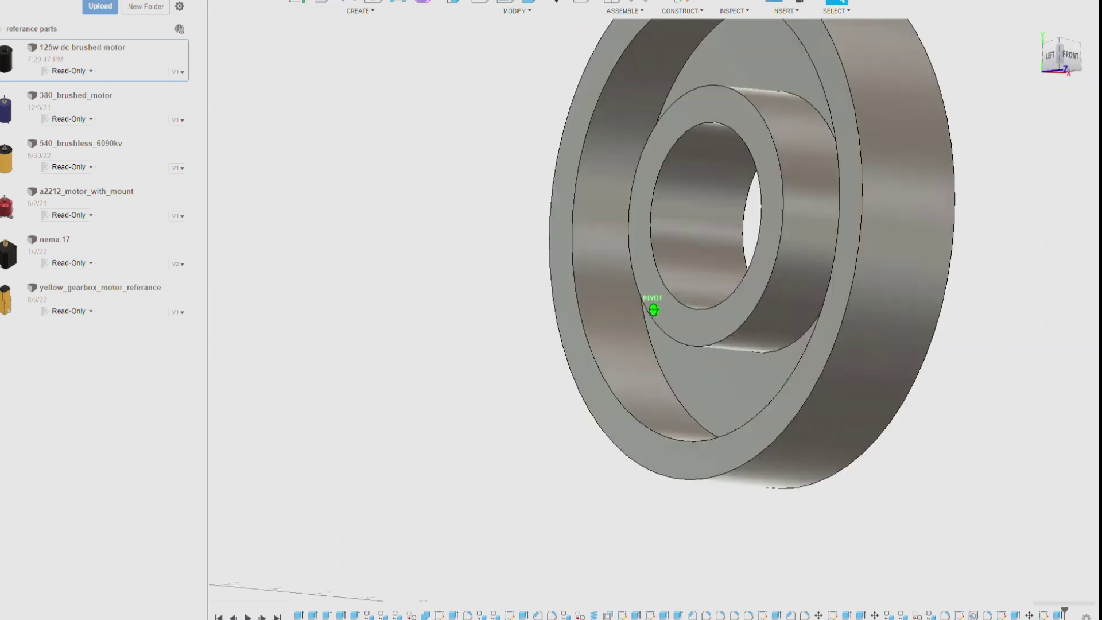
scroll(742, 228, "down", 3)
left_click(822, 250)
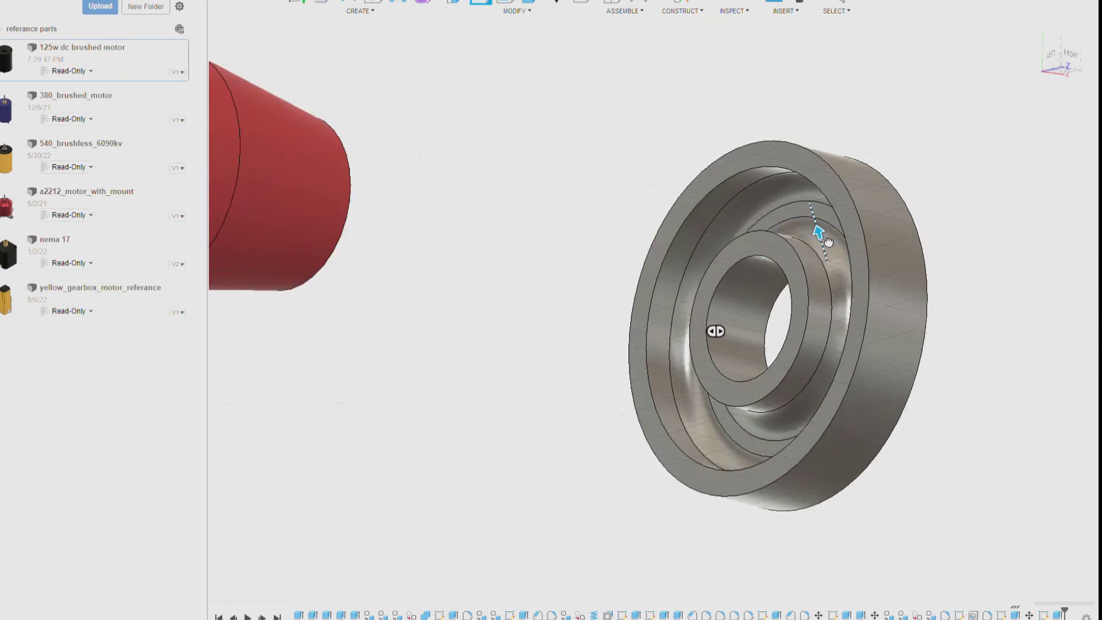
key("Return")
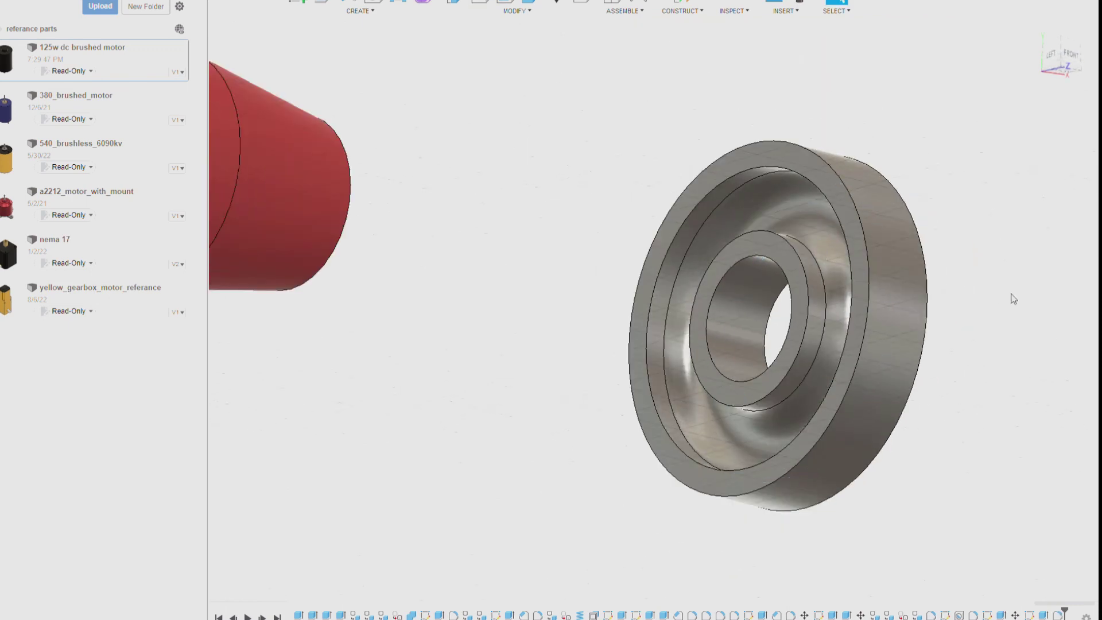
Press-pull the grey ring's front face backward to make the ring thinner.
left_click(924, 363)
middle_click_drag(700, 309, 621, 301, "shift")
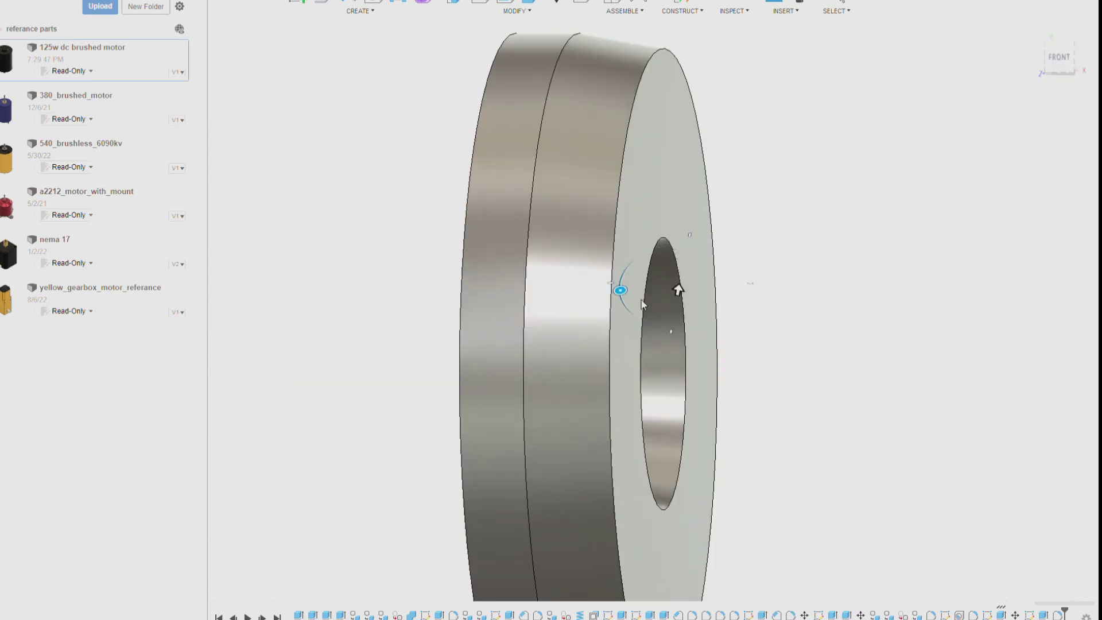
scroll(660, 292, "up", 3)
scroll(689, 290, "down", 5)
scroll(685, 301, "up", 4)
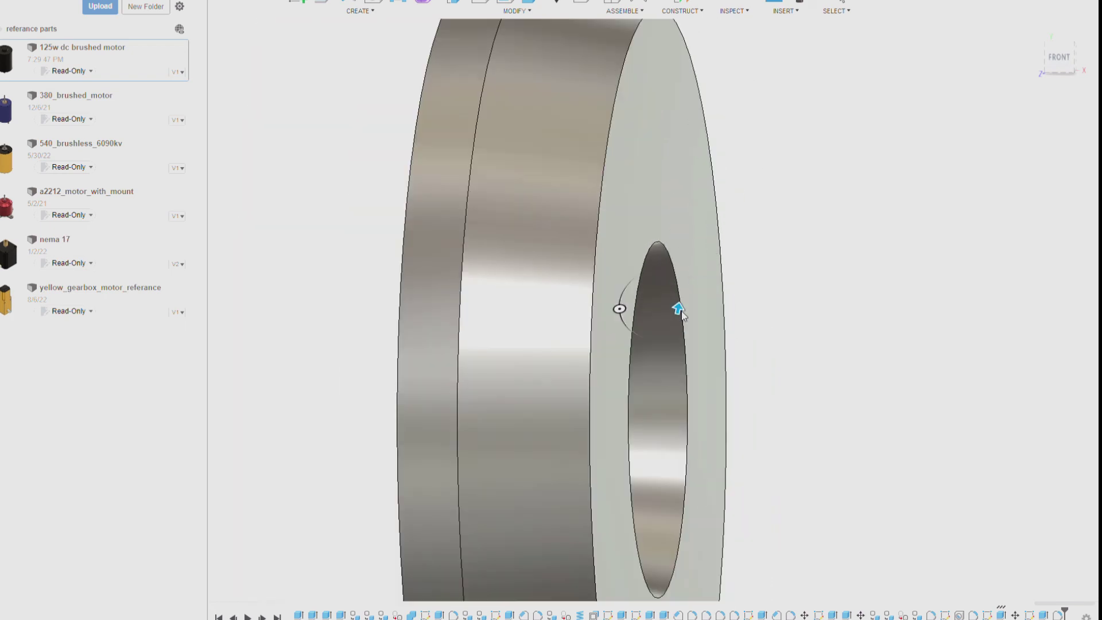
scroll(683, 316, "up", 3)
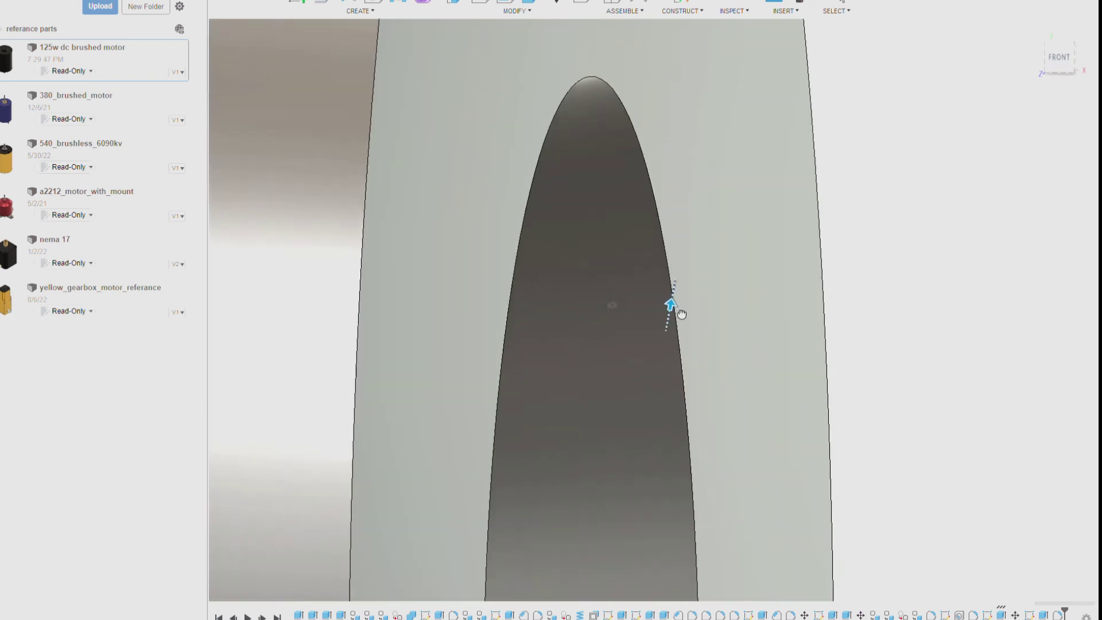
scroll(672, 310, "down", 5)
left_click_drag(1055, 57, 906, 233)
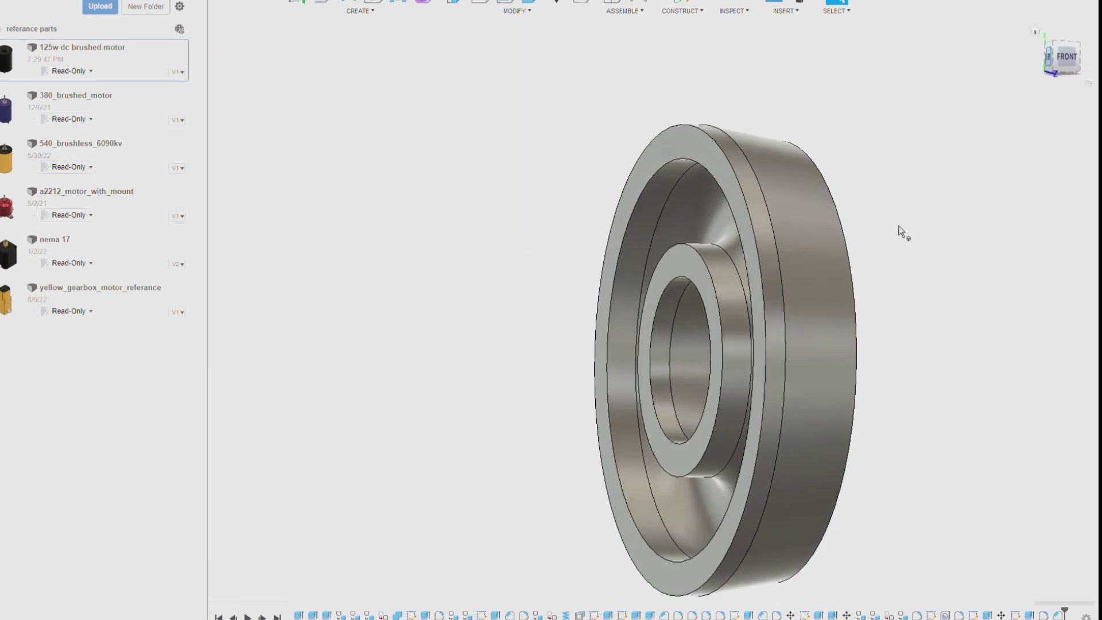
left_click_drag(692, 143, 872, 186)
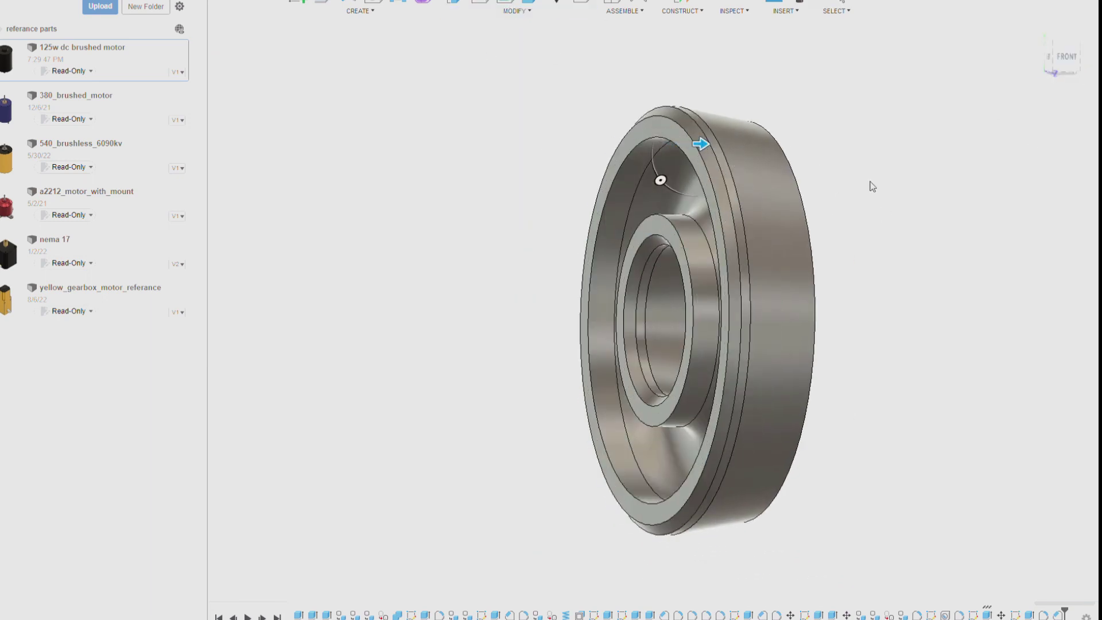
scroll(1033, 288, "down", 5)
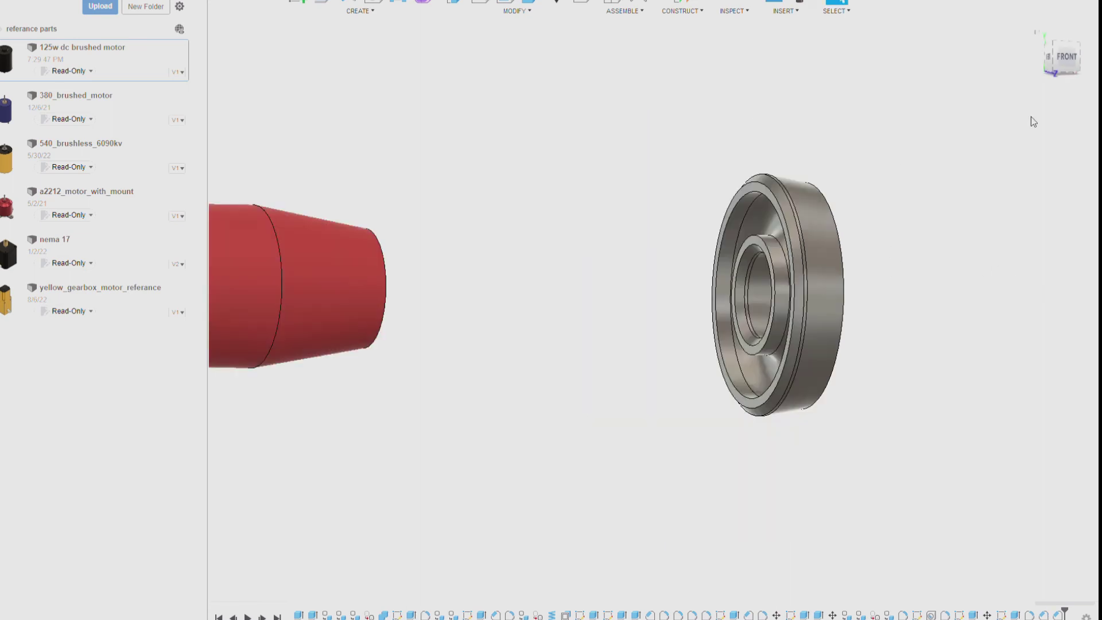
middle_click_drag(1030, 116, 699, 176, "shift")
key("Escape")
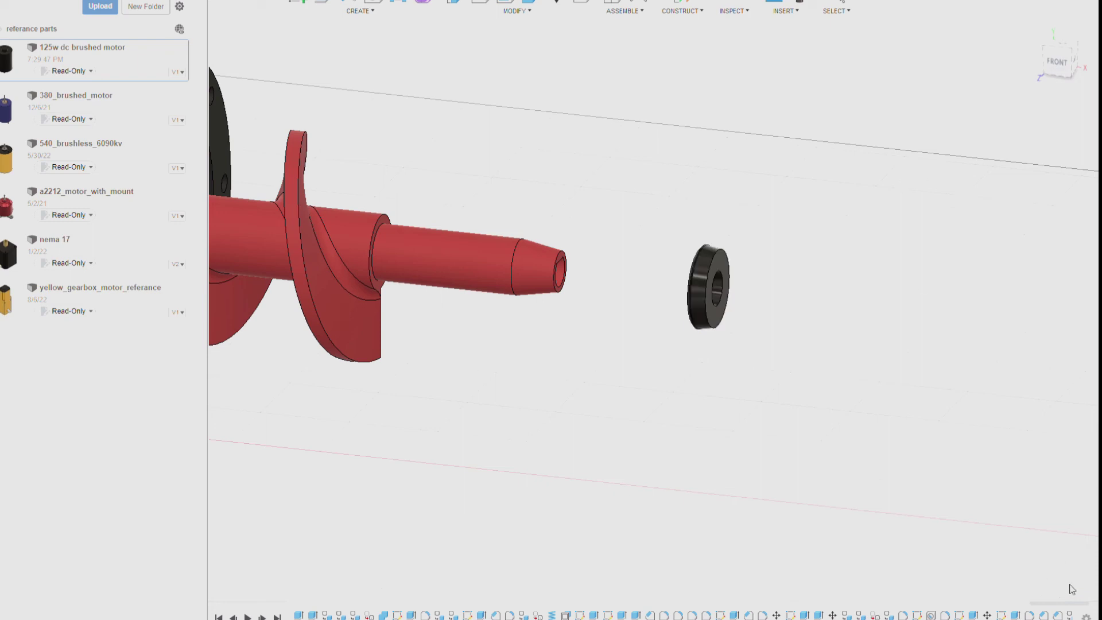
Orbit to the intake end, select the red shroud and start a sketch on it.
scroll(721, 403, "down", 5)
middle_click_drag(721, 404, 675, 340)
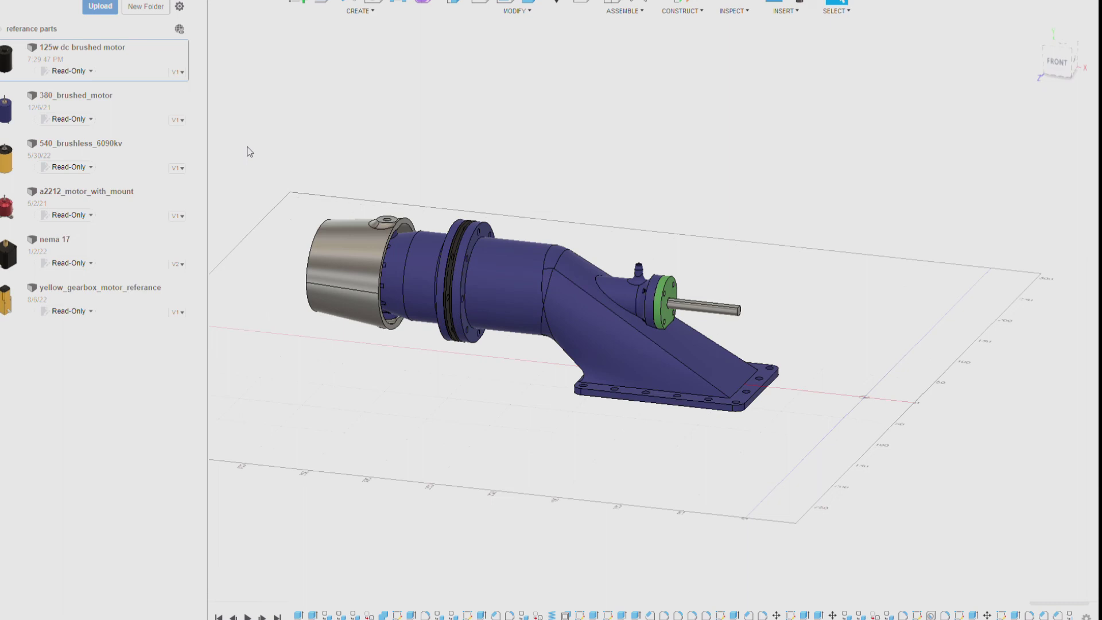
mouse_move(664, 302)
middle_mouse_down("shift")
mouse_move(918, 310)
mouse_move(794, 283)
middle_mouse_up("shift")
scroll(794, 282, "up", 5)
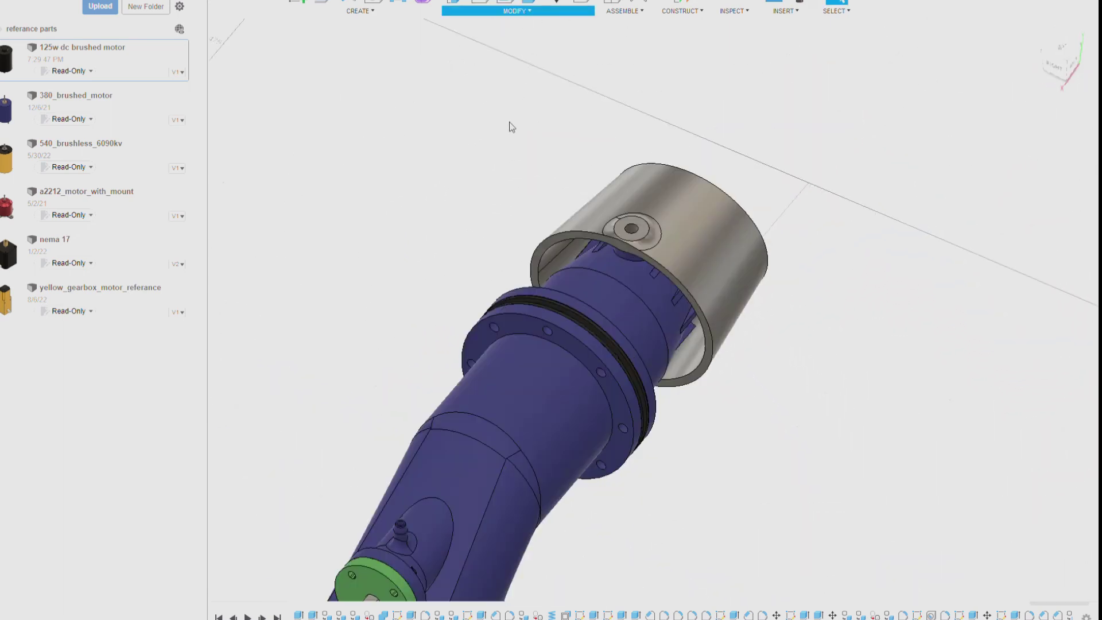
left_click(714, 301)
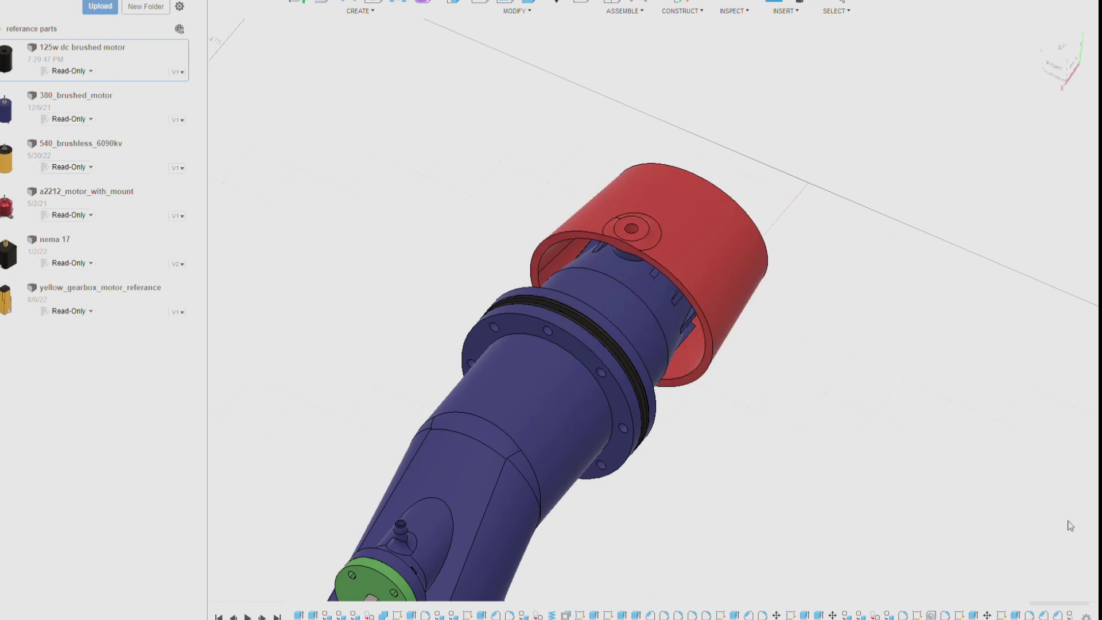
left_click(297, 2)
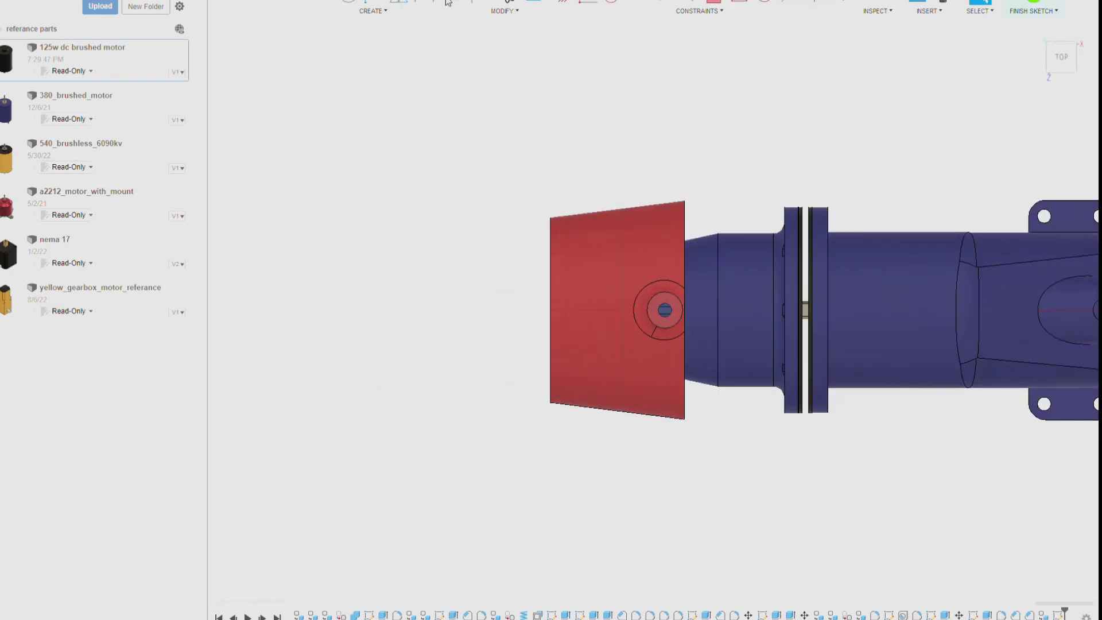
Sketch a 20 × 77 mm rectangle on the red shroud and extrude it 4 mm as an arm plate.
scroll(677, 296, "up", 5)
left_click(705, 336)
scroll(588, 150, "down", 4)
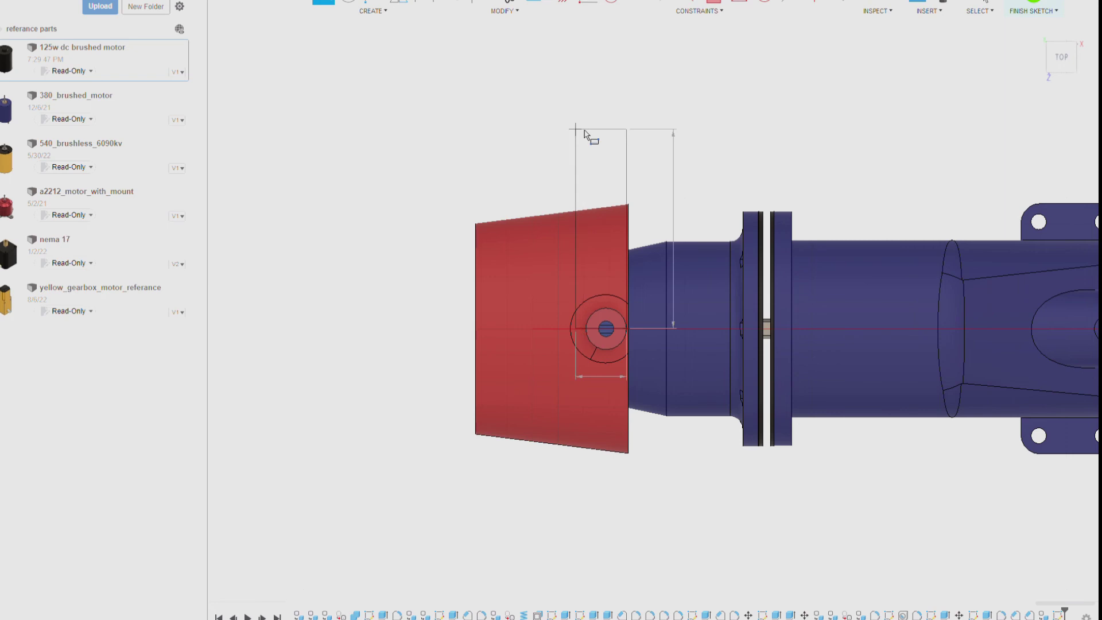
left_click(584, 133)
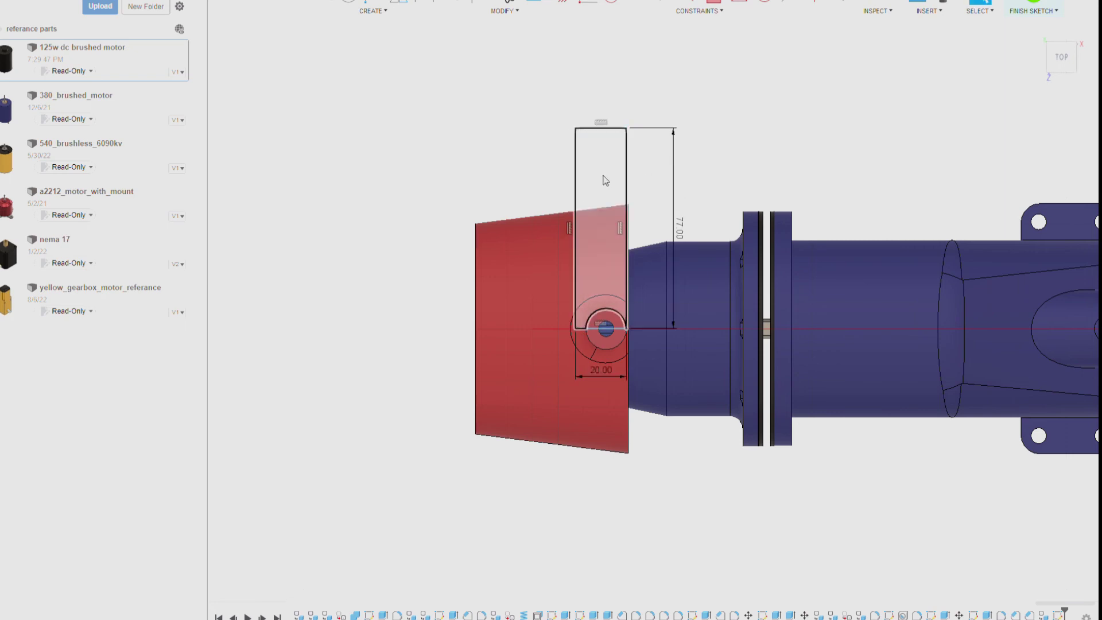
scroll(582, 344, "up", 2)
middle_click_drag(581, 344, 717, 275, "shift")
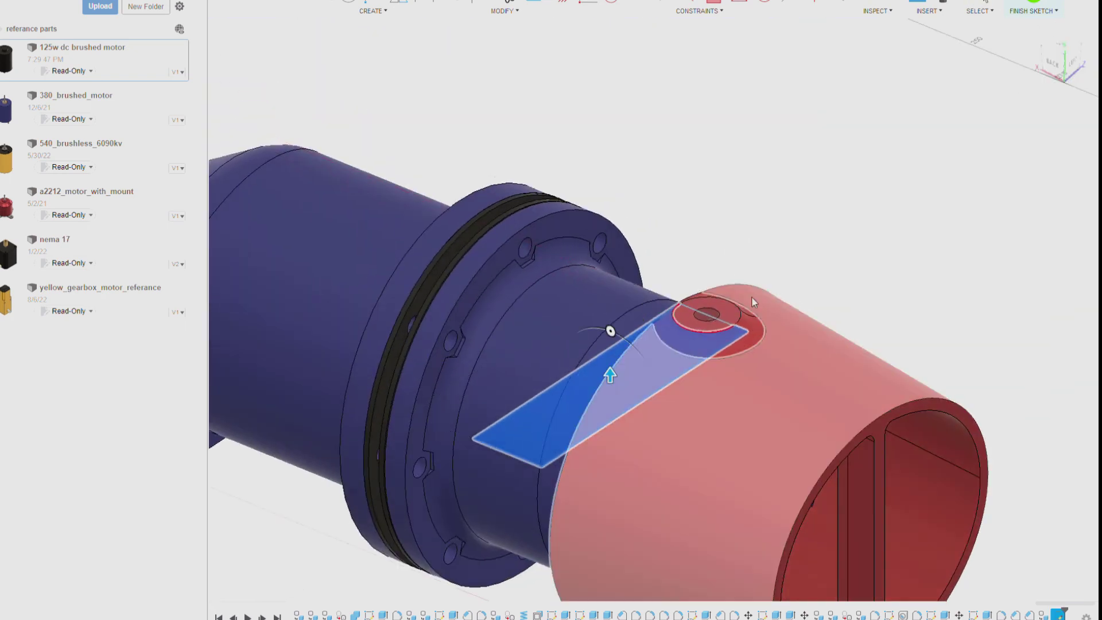
key("e")
left_click_drag(523, 311, 518, 321)
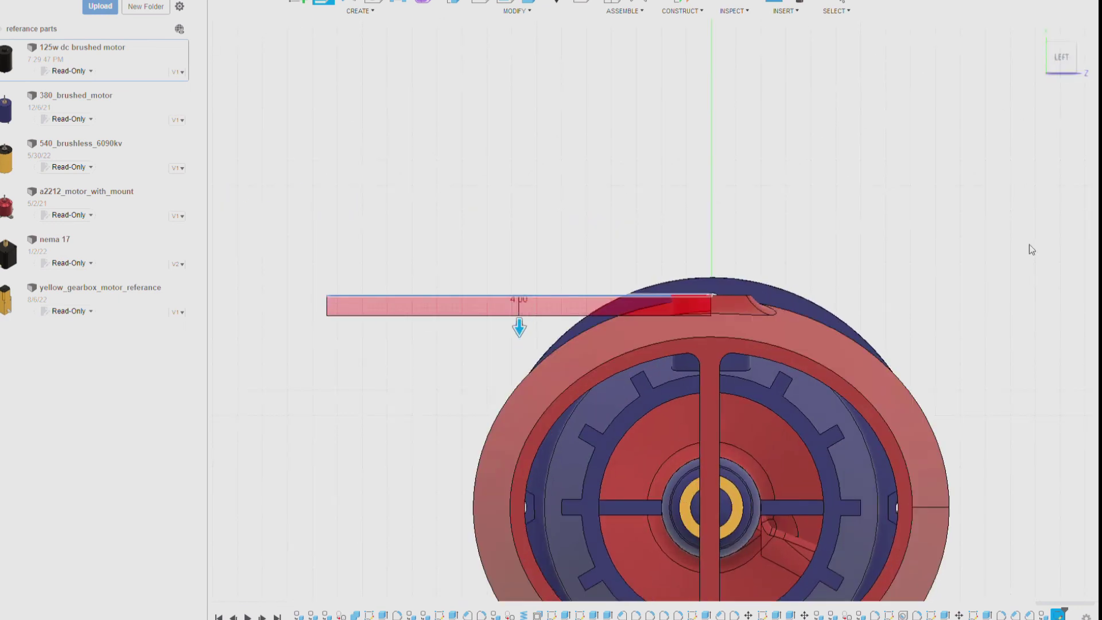
mouse_move(937, 266)
middle_mouse_down("shift")
mouse_move(759, 358)
mouse_move(859, 312)
middle_mouse_up("shift")
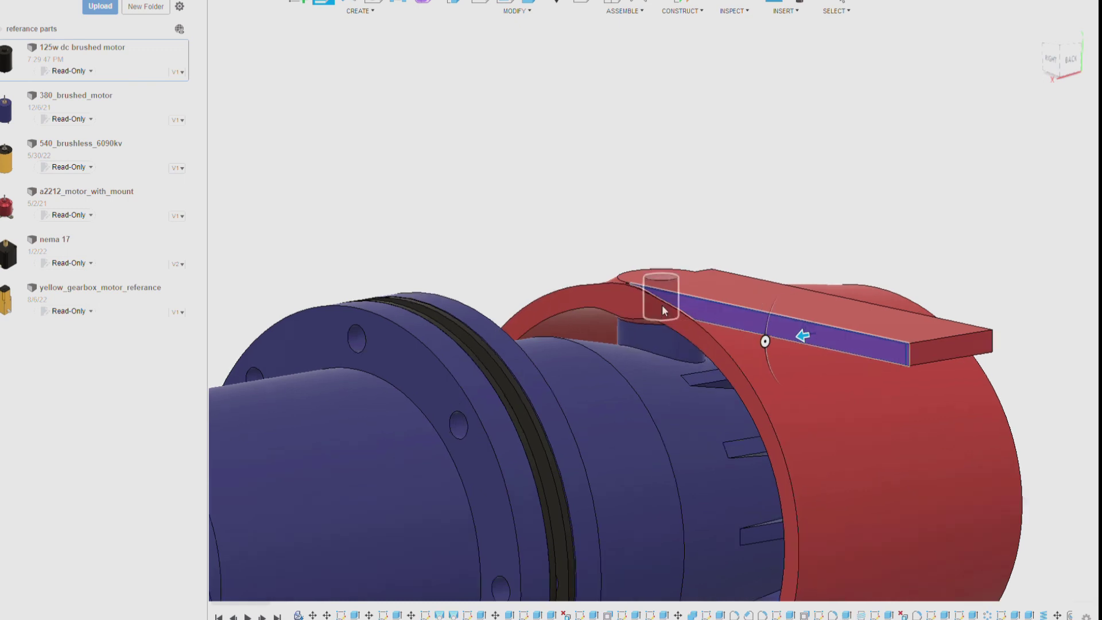
scroll(662, 305, "up", 3)
key("Return")
Fillet the arm's base into the shroud and round the corners of its free end.
scroll(977, 265, "down", 5)
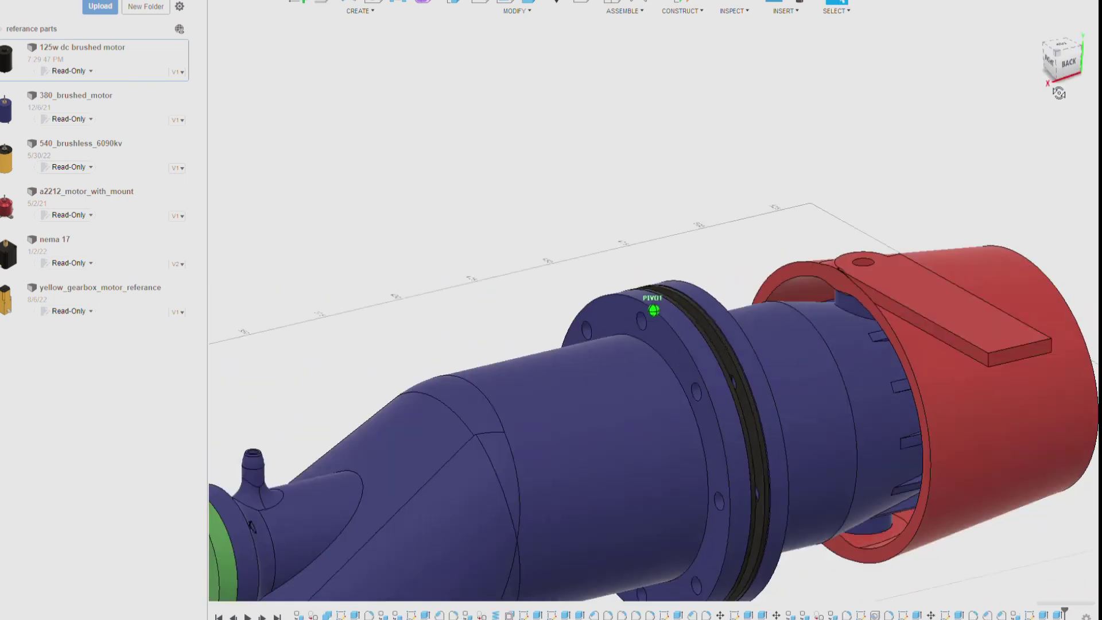
middle_click_drag(651, 307, 476, 338, "shift")
scroll(476, 338, "up", 5)
scroll(476, 344, "up", 2)
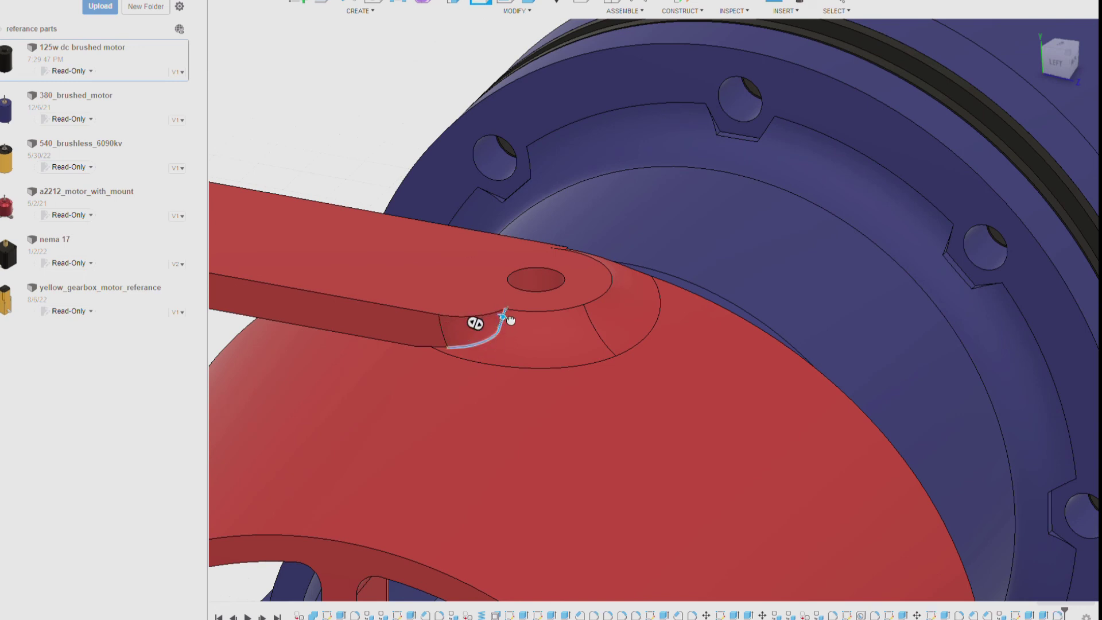
left_click_drag(510, 320, 509, 320)
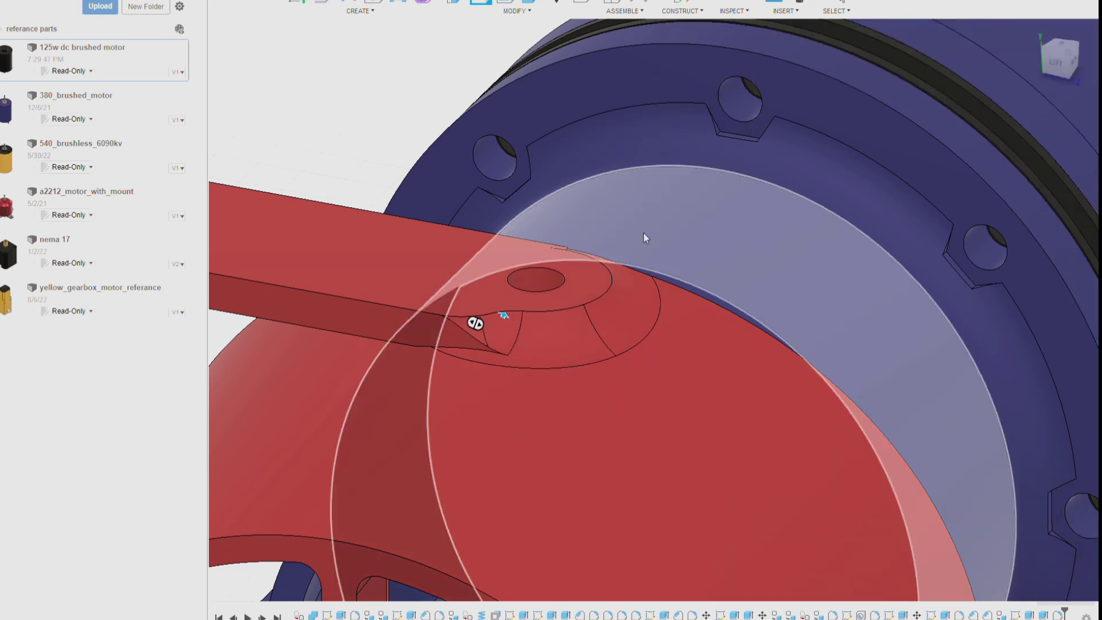
left_click(1063, 44)
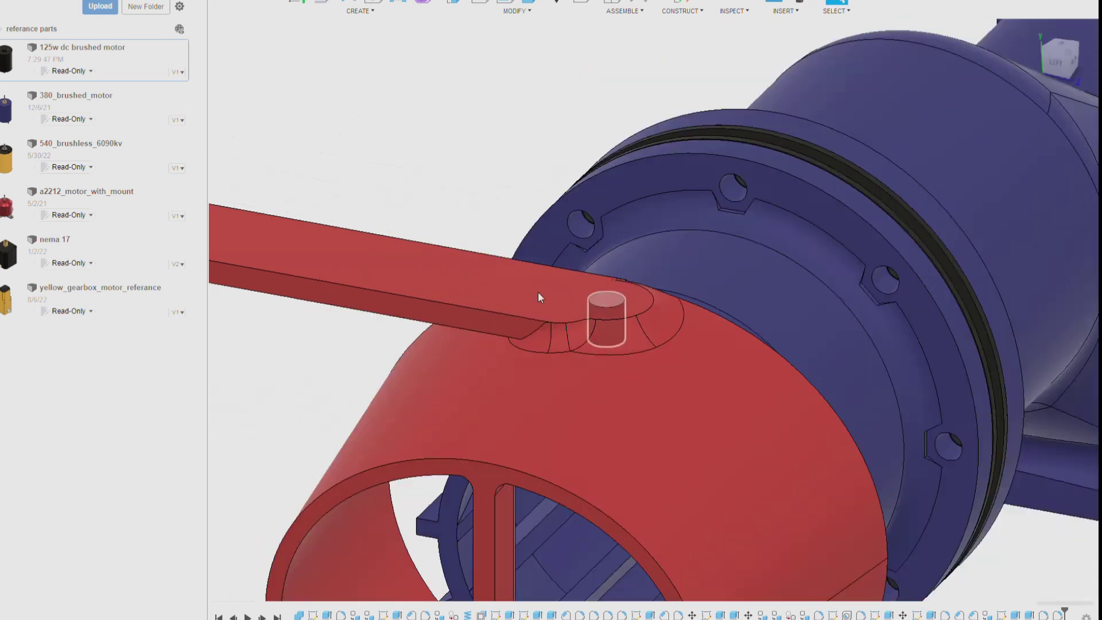
left_click(1062, 45)
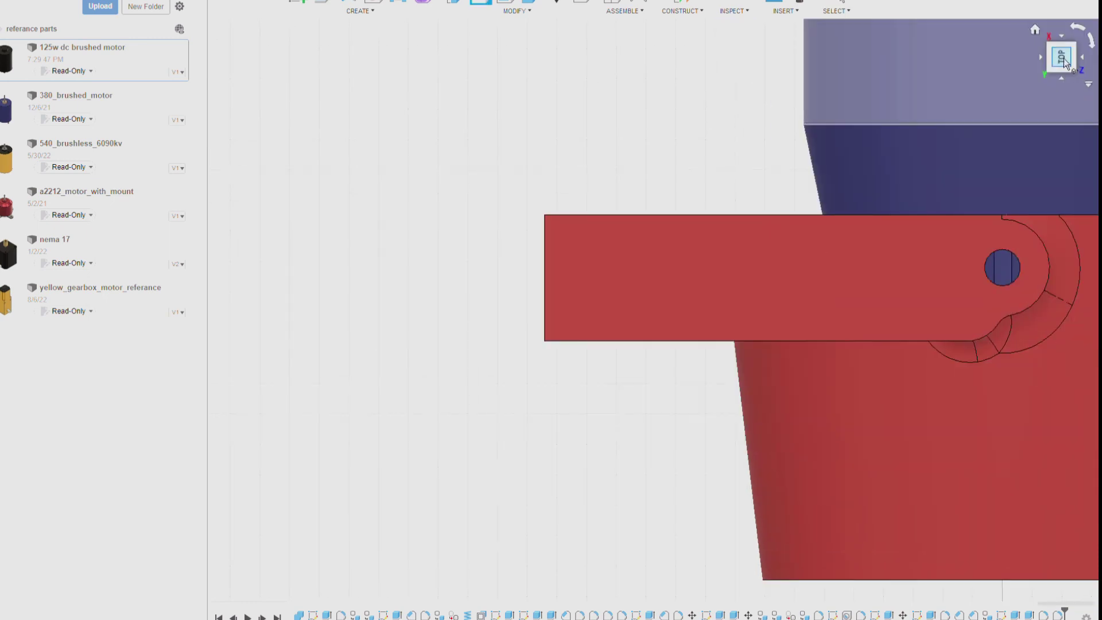
left_click_drag(1063, 44, 593, 325)
left_click(510, 250)
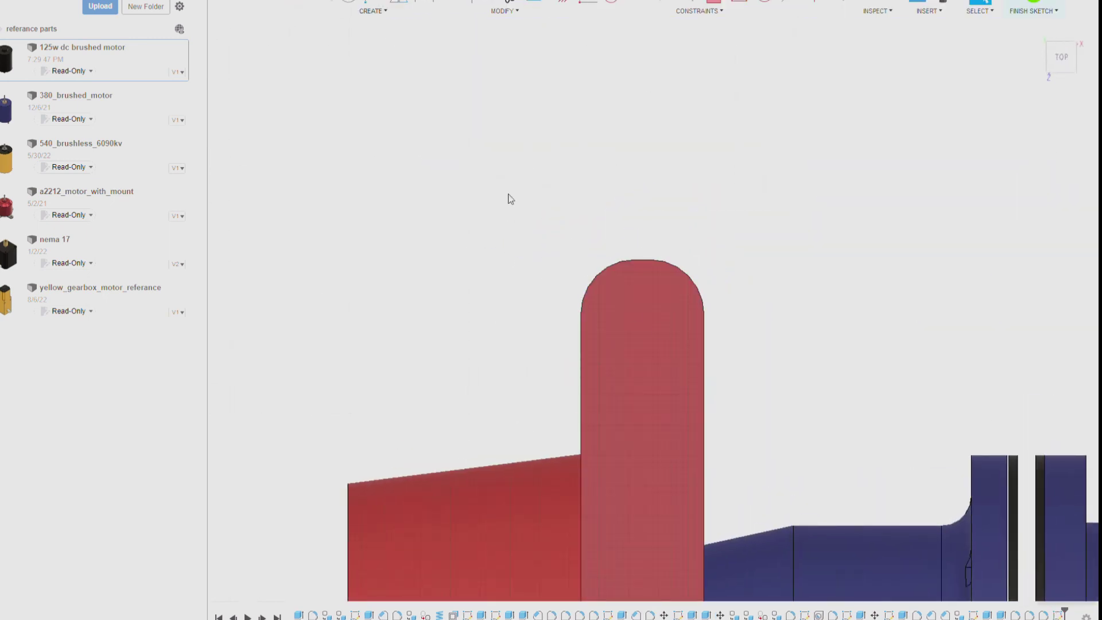
Sketch the pivot-hole circle on the arm end and select its profile.
key("l")
scroll(666, 298, "up", 4)
left_click(592, 334)
left_click(666, 346)
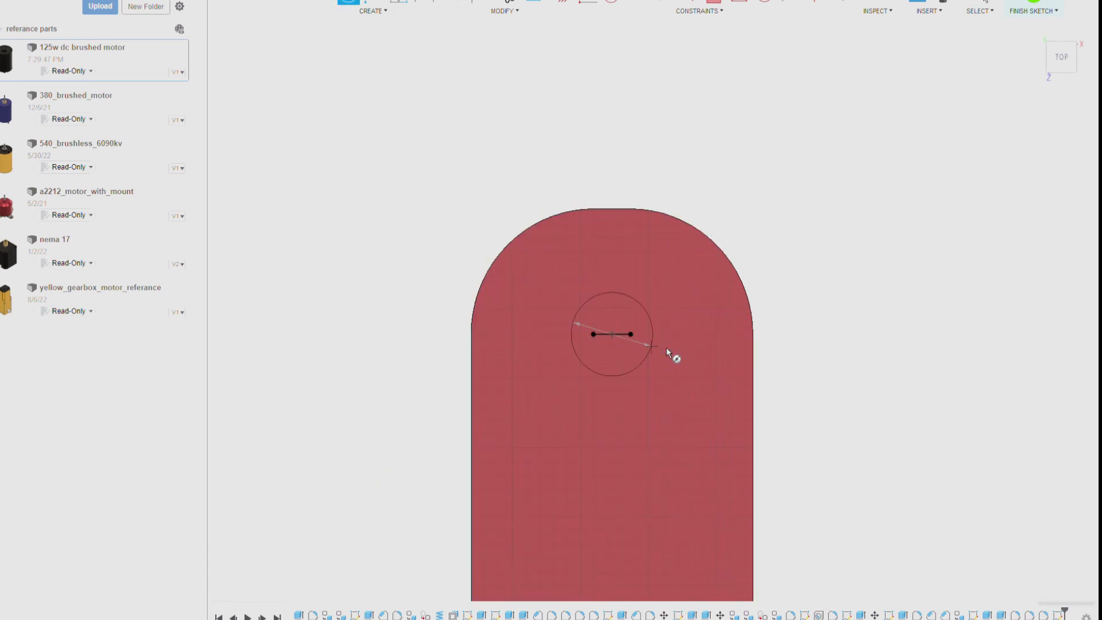
left_click(630, 311)
middle_click_drag(653, 304, 738, 443, "shift")
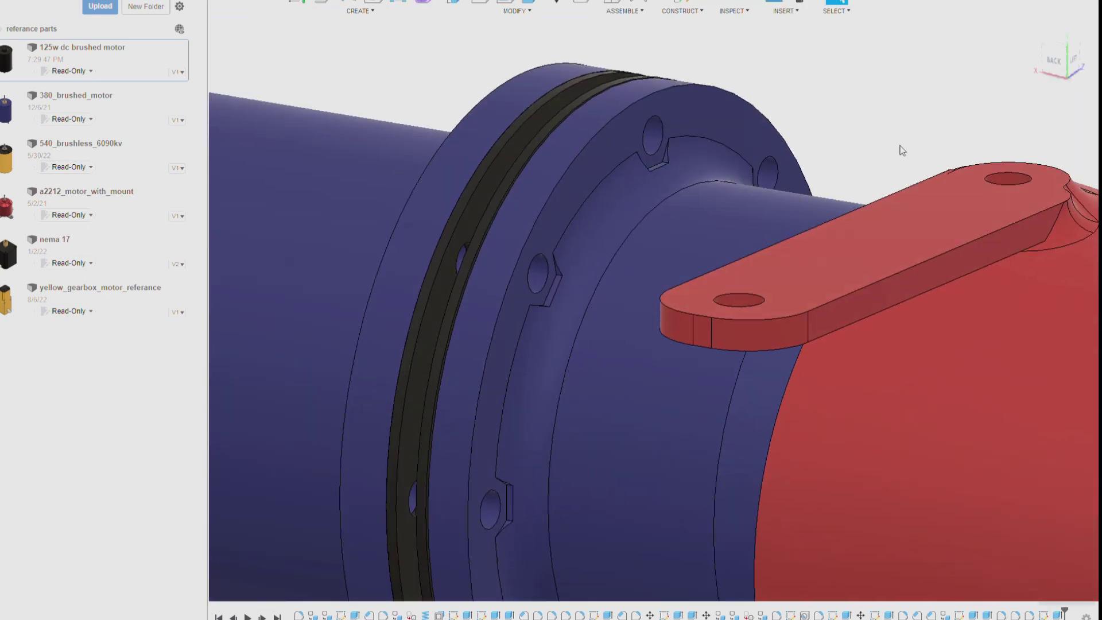
left_click(1059, 63)
Sketch a rectangle on the back plane below the arm and extrude it 44 mm.
left_click(295, 3)
left_click(742, 315)
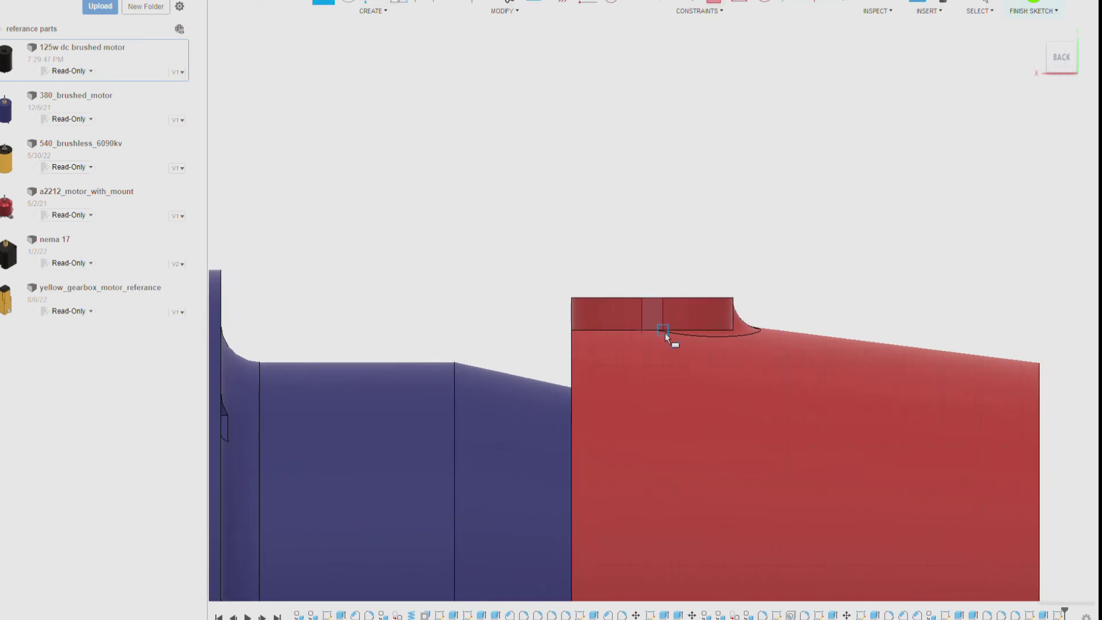
key("e")
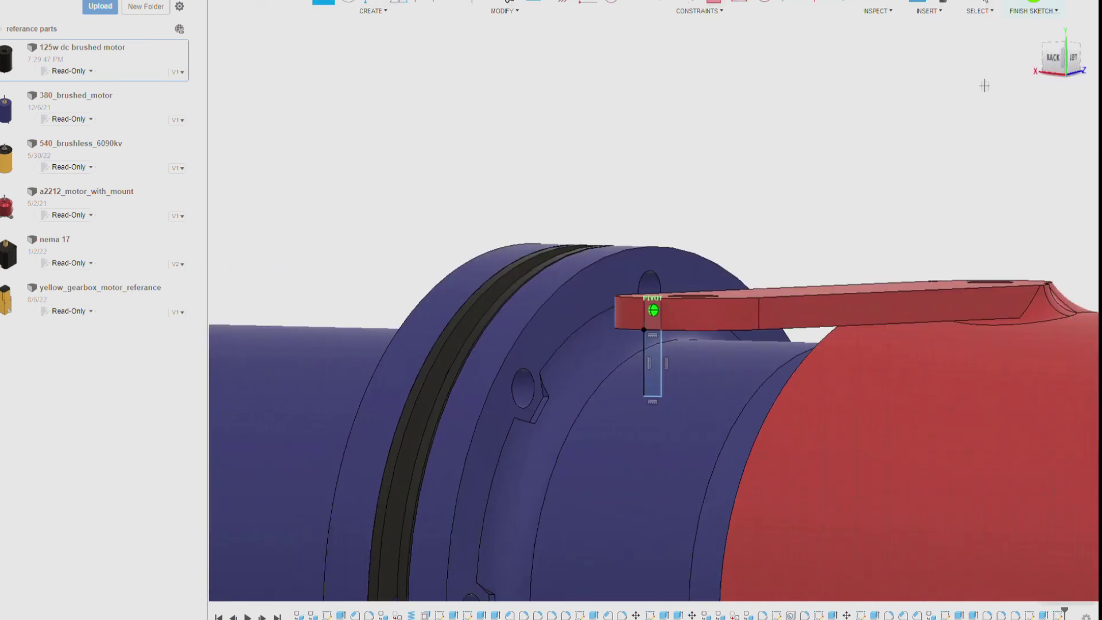
left_click_drag(652, 365, 852, 363)
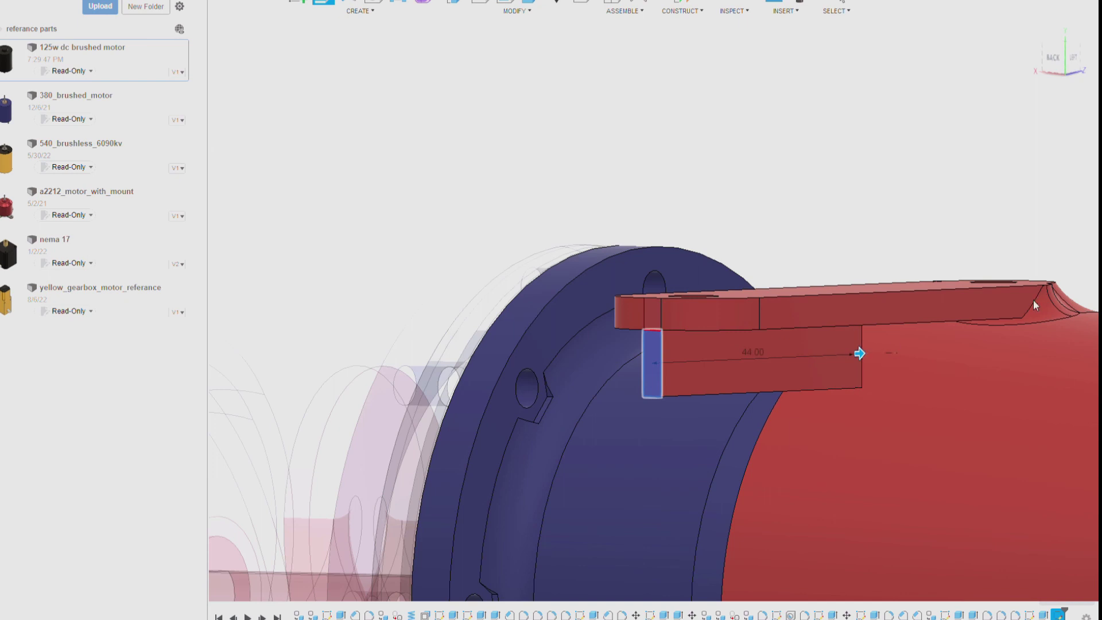
middle_click_drag(1033, 299, 663, 277, "shift")
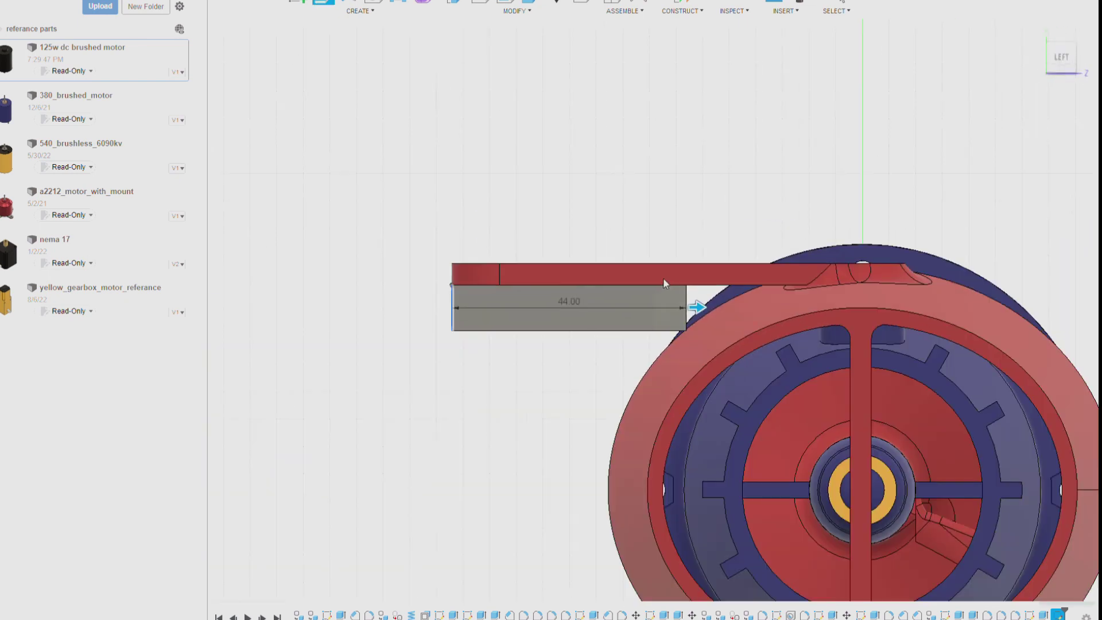
type("50")
key("Return")
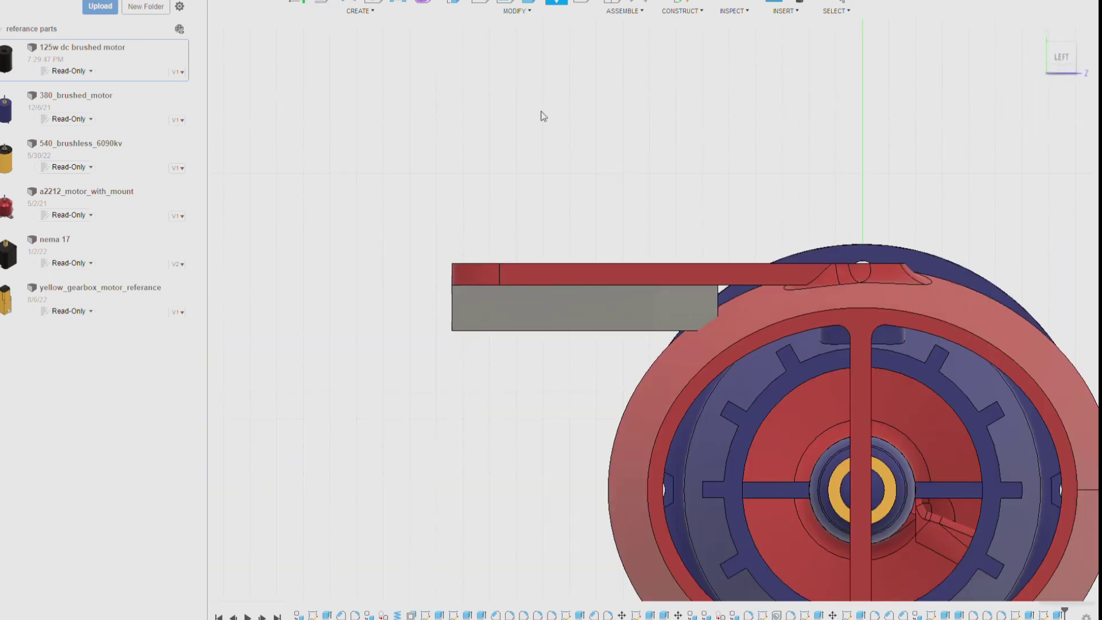
Move the new block 12 mm toward the shroud.
left_click(573, 310)
key("m")
left_click_drag(625, 310, 692, 313)
left_click_drag(1062, 58, 1042, 53)
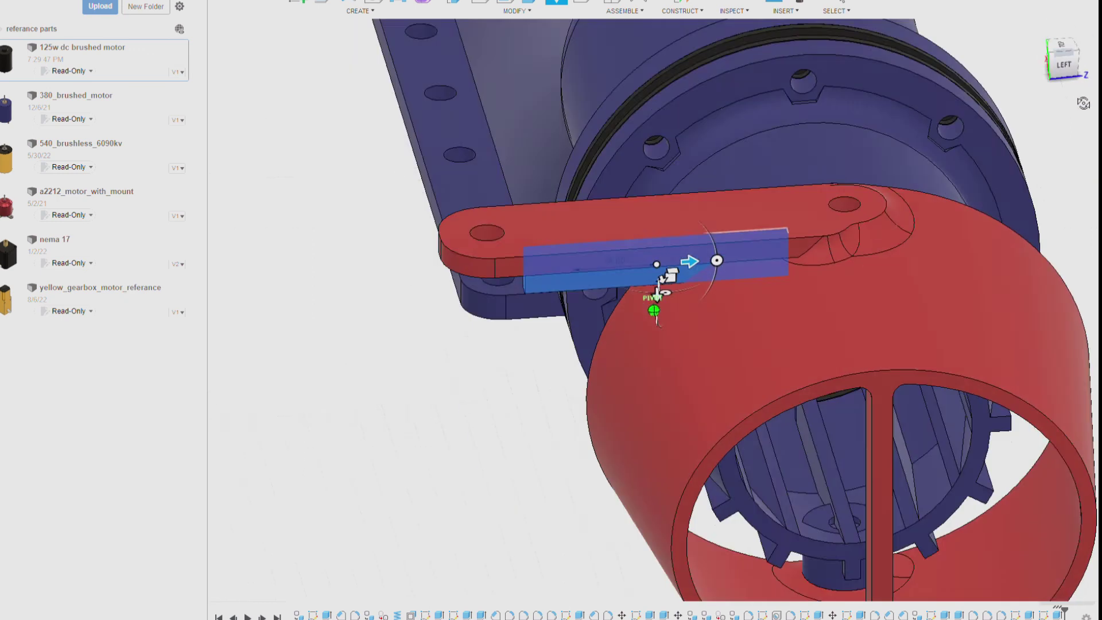
left_click(1043, 54)
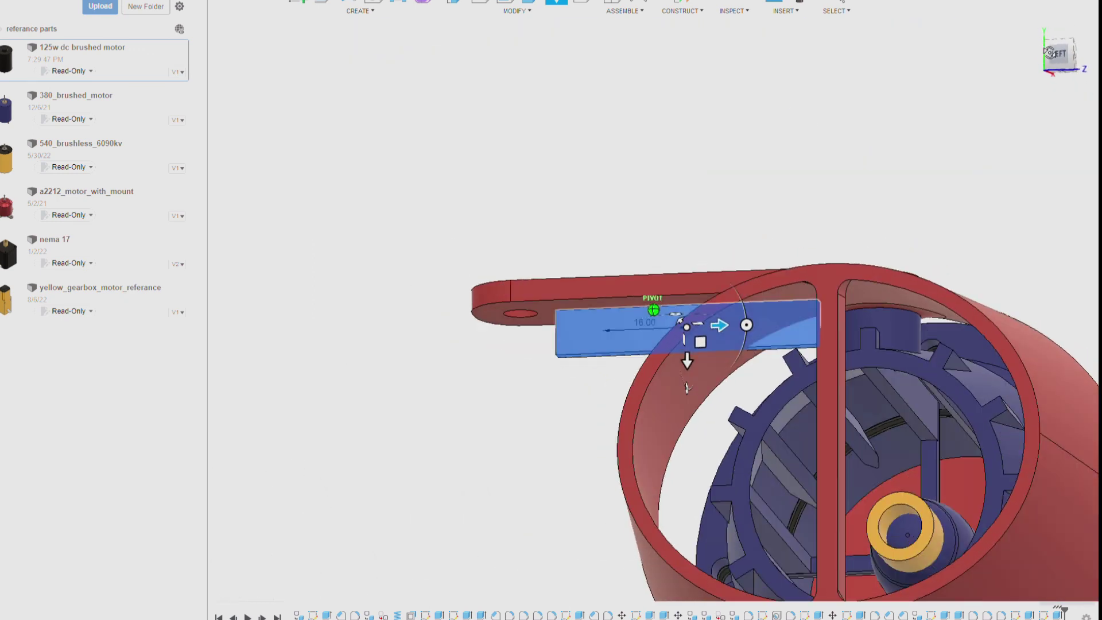
key("Return")
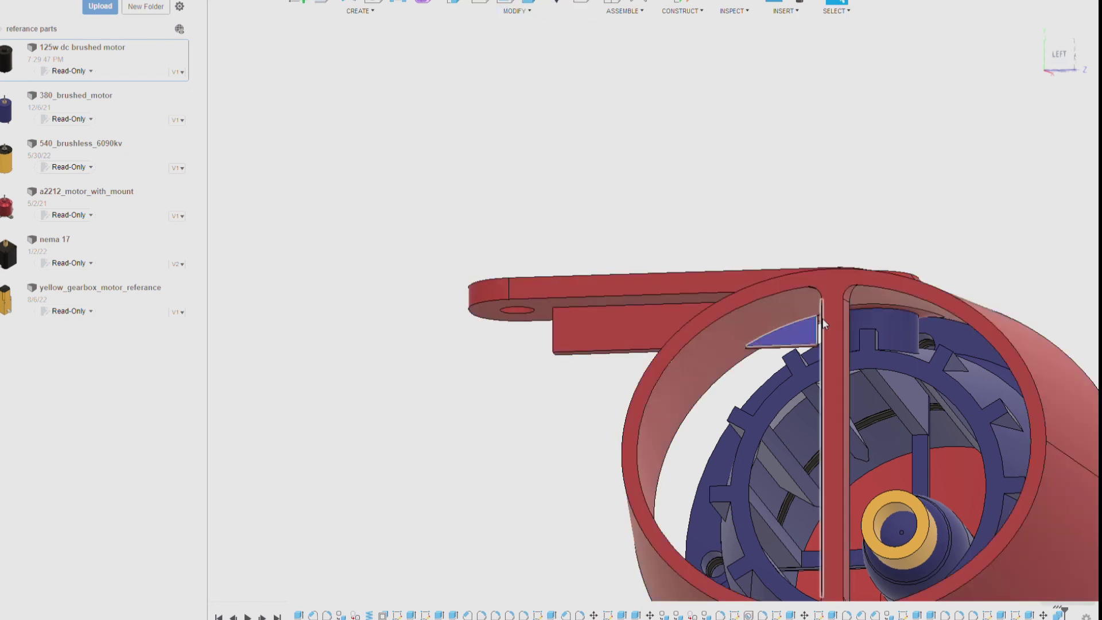
scroll(806, 332, "up", 5)
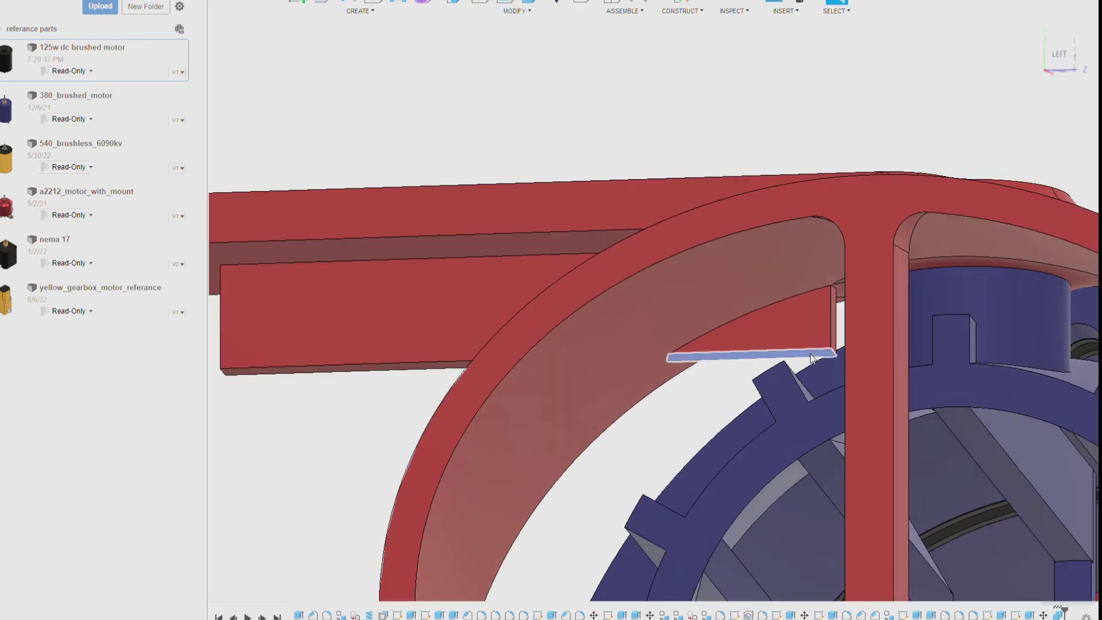
scroll(826, 310, "down", 5)
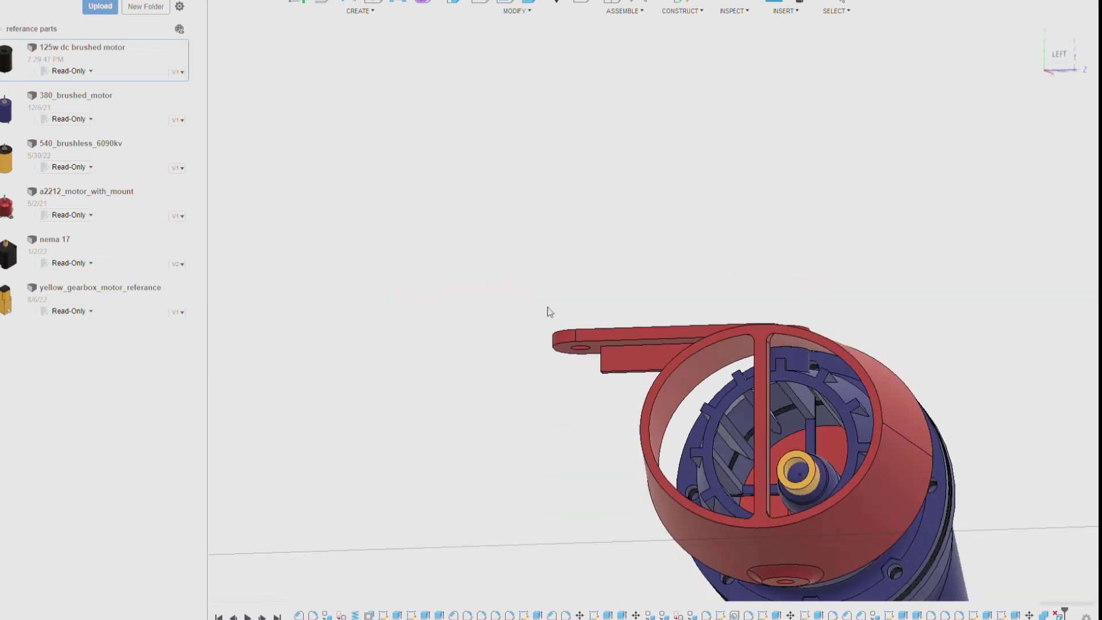
Fillet two of the rib's edges to round them off.
left_click_drag(1057, 57, 656, 329)
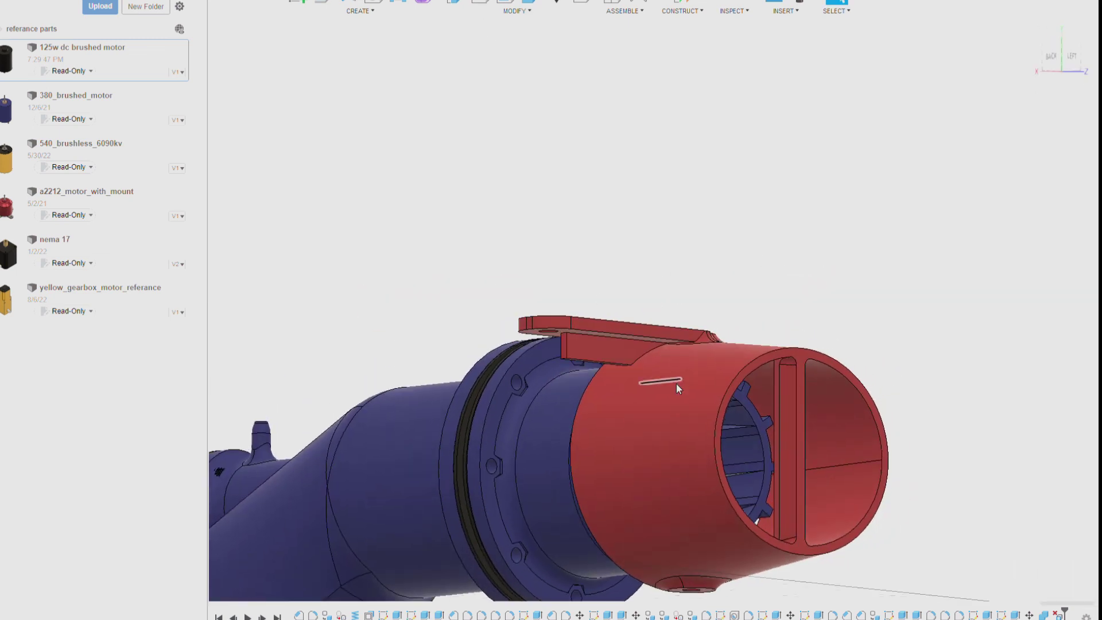
left_click(580, 338)
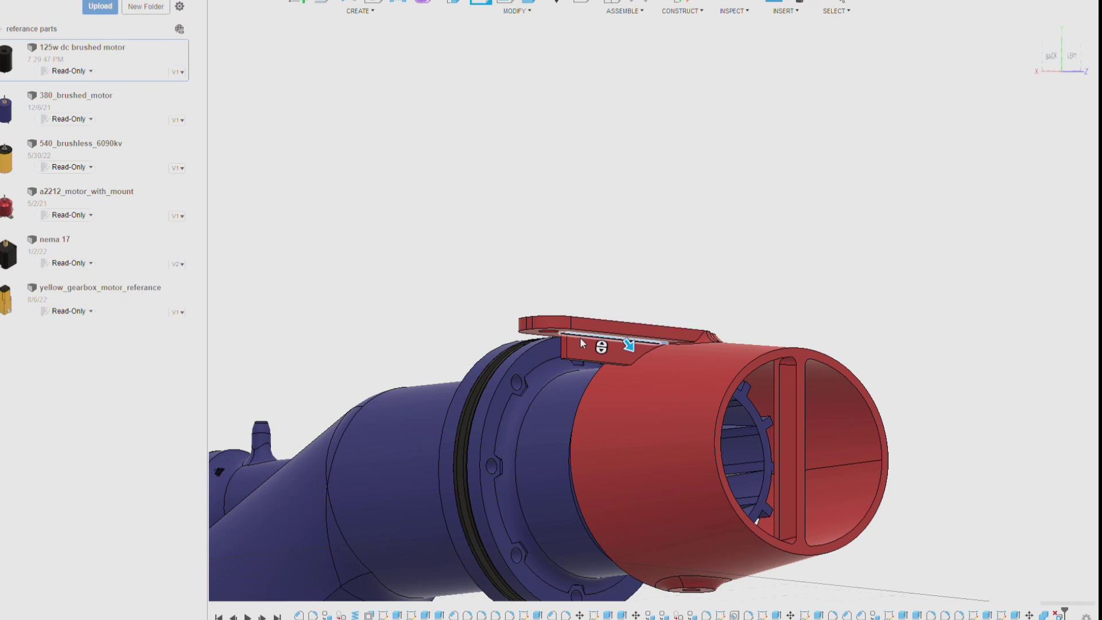
scroll(579, 338, "up", 6)
left_click_drag(578, 339, 564, 351)
key("Return")
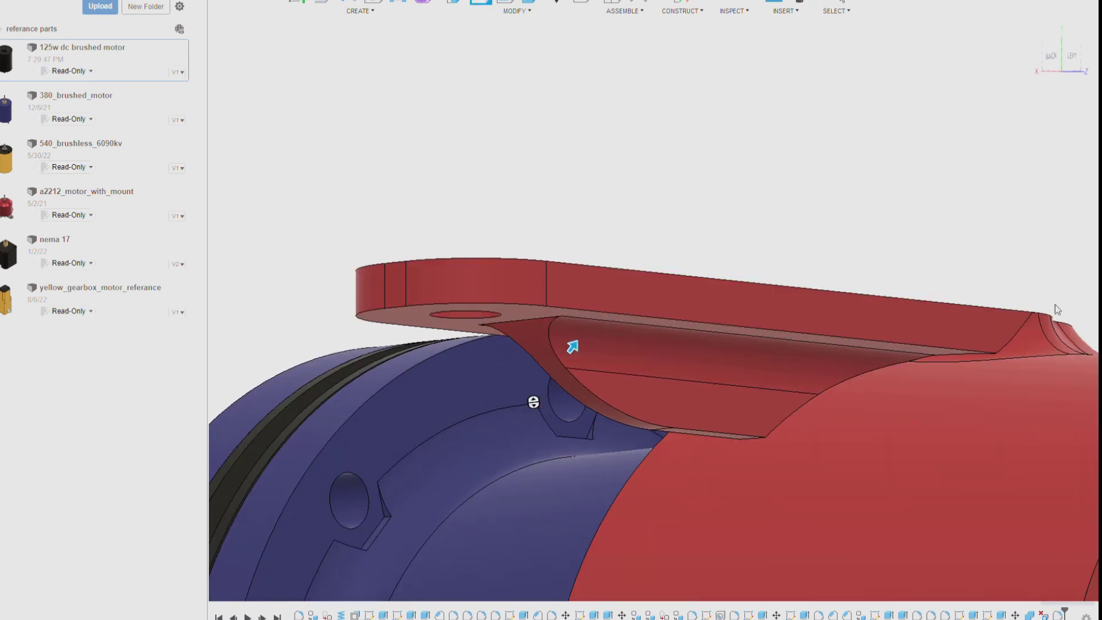
scroll(736, 277, "down", 3)
scroll(705, 338, "up", 5)
left_click(701, 337)
left_click_drag(701, 337, 490, 516)
scroll(688, 344, "down", 5)
key("Return")
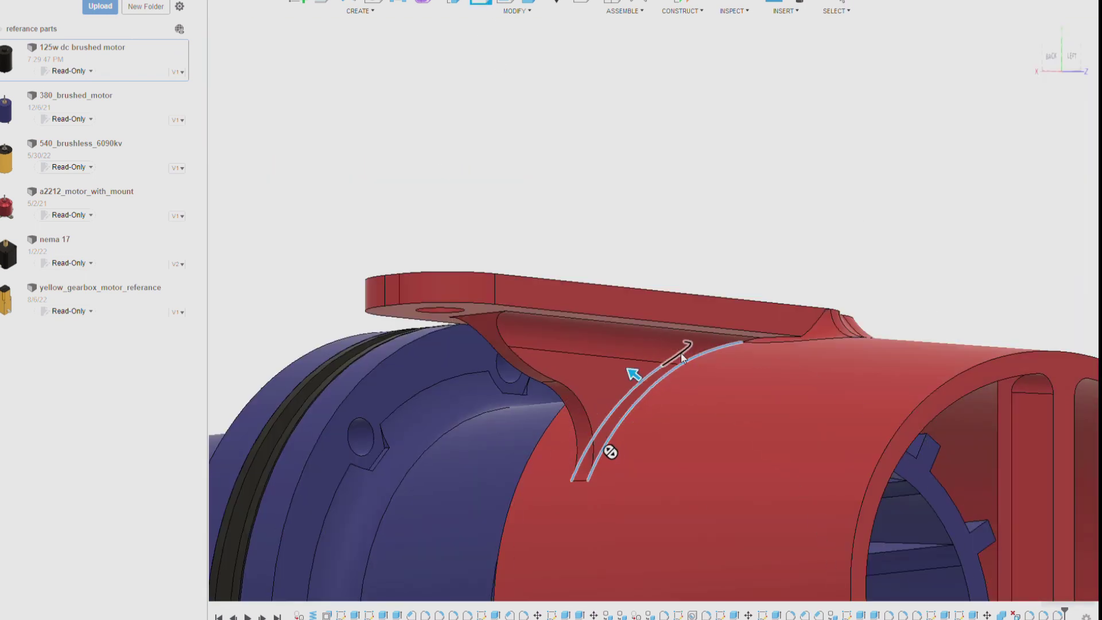
Fillet the rib's curved edge and check the housing from wider angles.
left_click(688, 350)
middle_click_drag(677, 352, 463, 339, "shift")
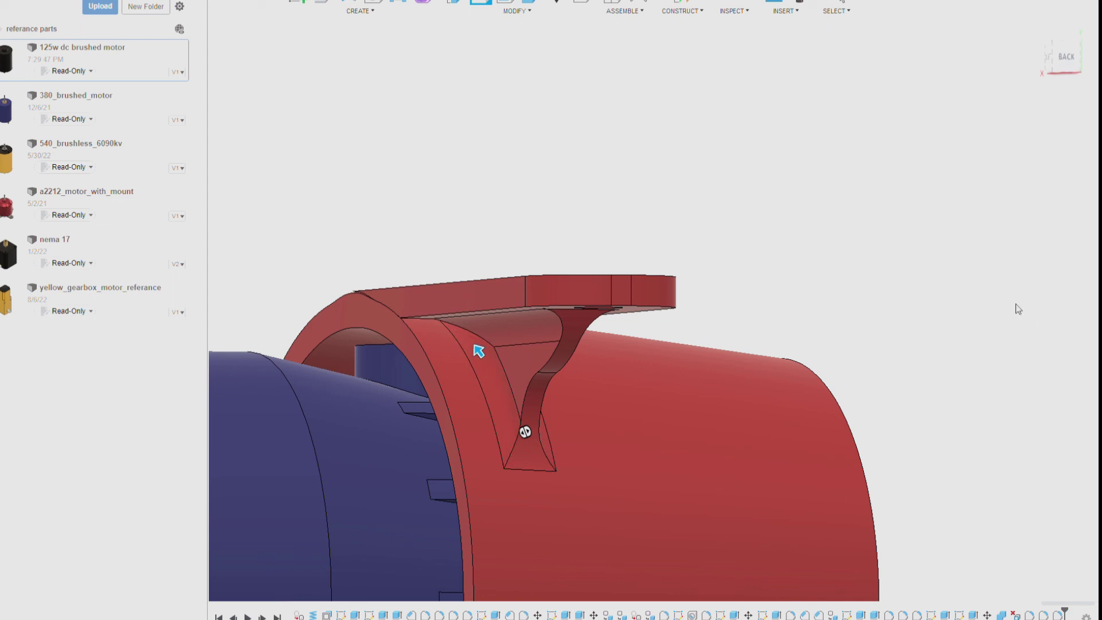
key("Escape")
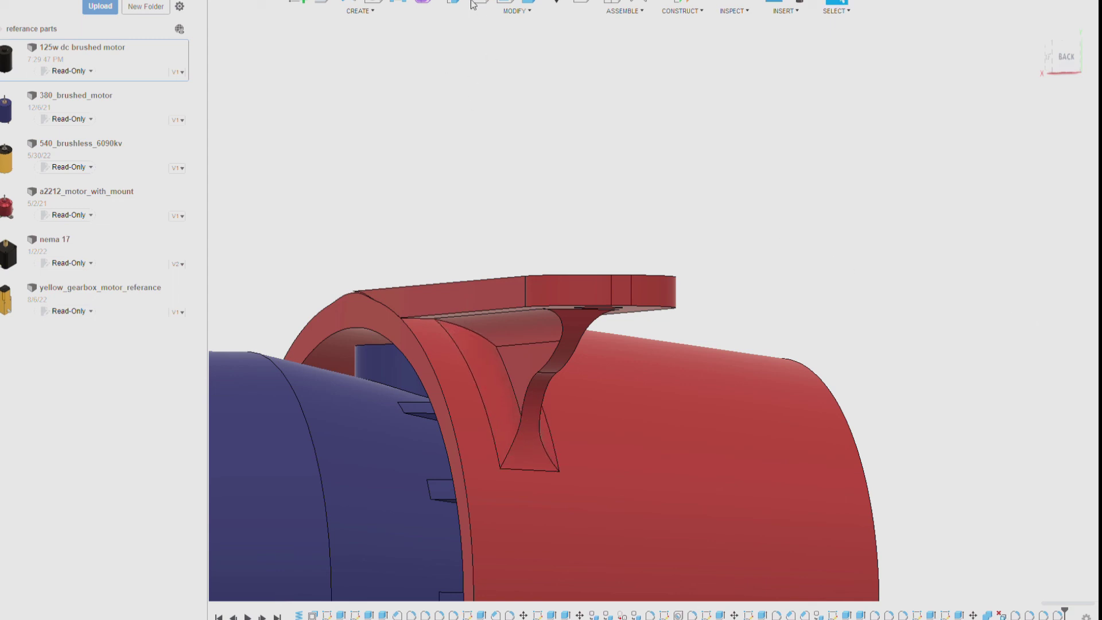
mouse_move(1070, 276)
middle_mouse_down("shift")
mouse_move(986, 172)
mouse_move(540, 304)
middle_mouse_up("shift")
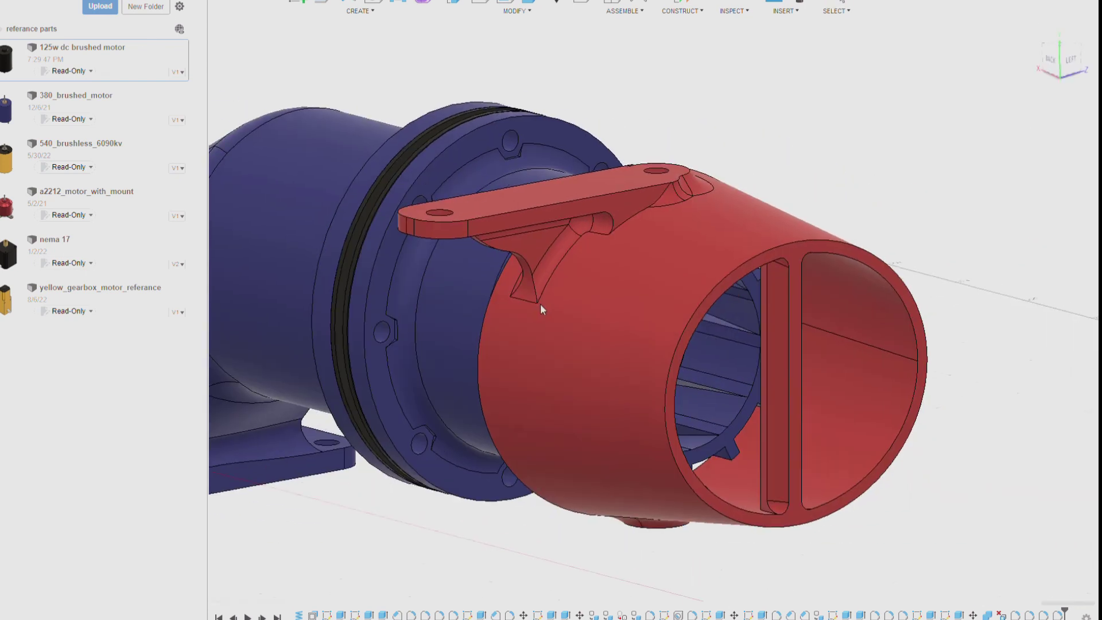
scroll(540, 304, "down", 3)
middle_click_drag(987, 88, 824, 148, "shift")
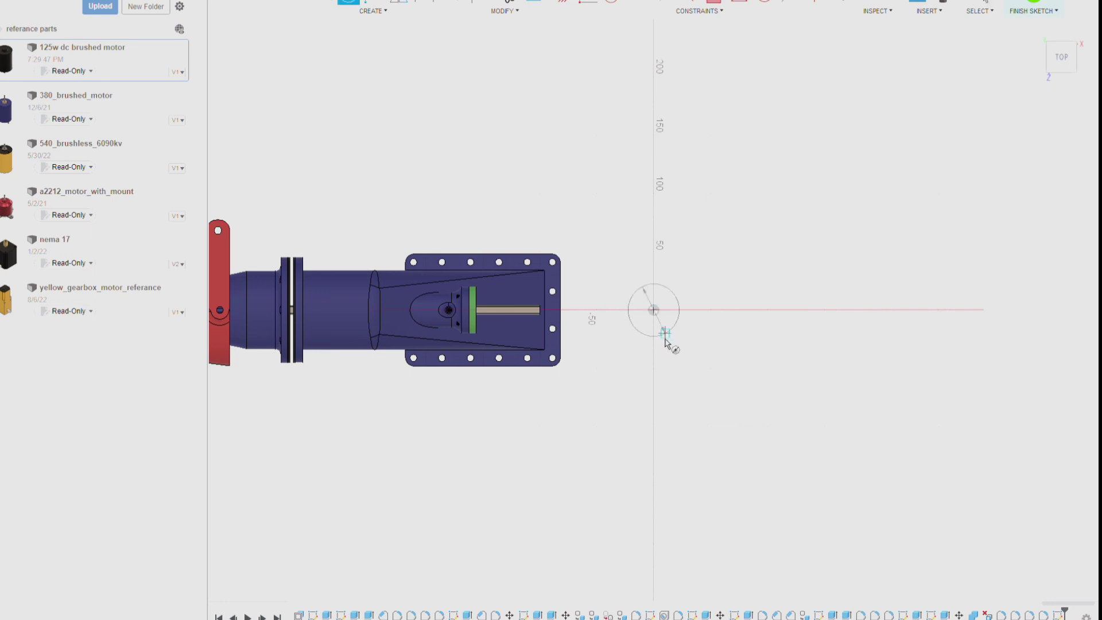
Extrude the ring between the two circles into a small tube.
scroll(666, 343, "up", 10)
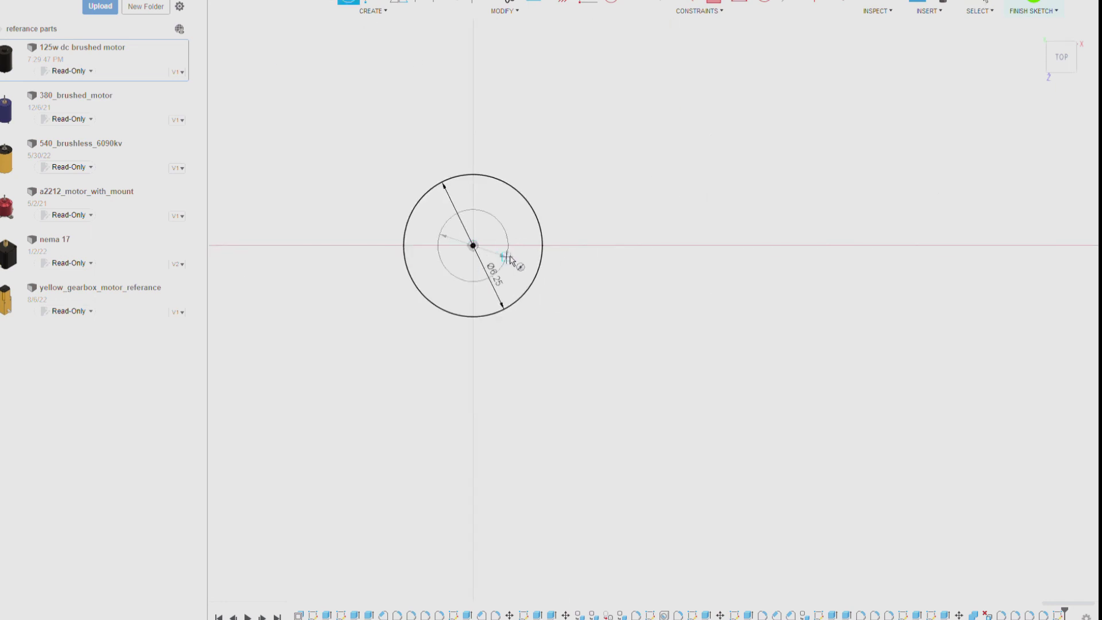
left_click(528, 238)
key("e")
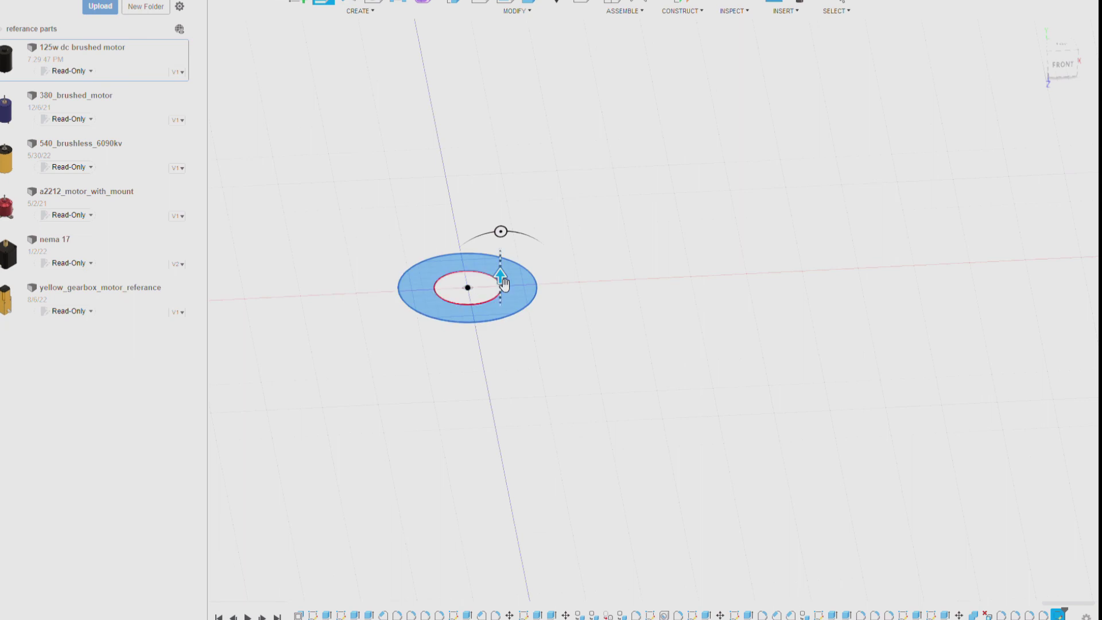
key("Return")
scroll(701, 332, "down", 10)
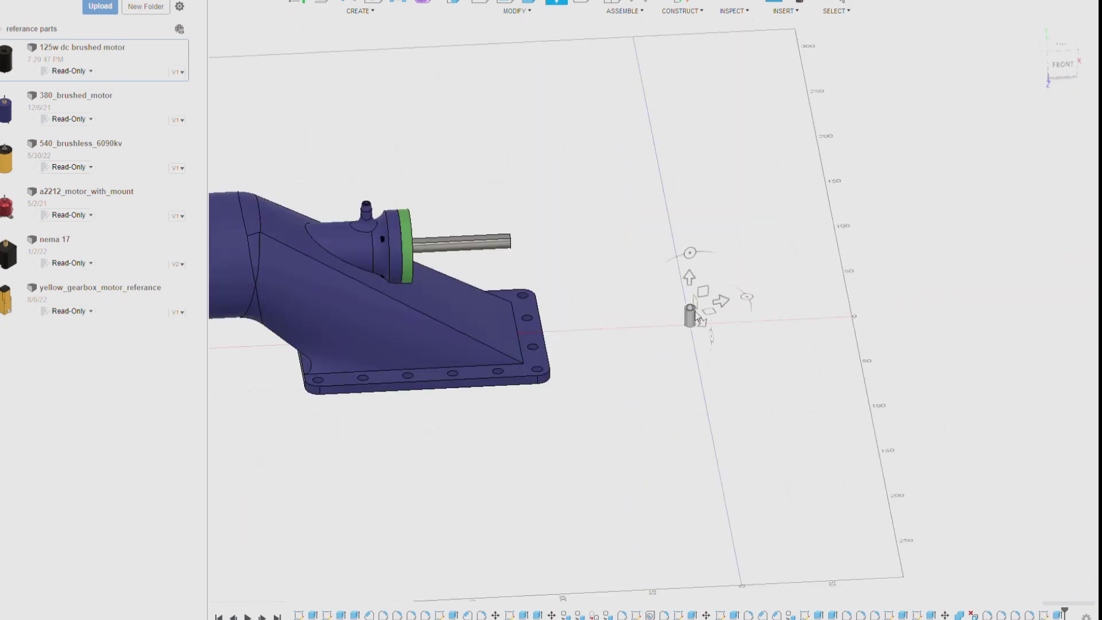
From the FRONT view, lower the small cylinder 25 mm onto the housing top.
left_click(1061, 45)
scroll(691, 319, "up", 5)
scroll(691, 327, "down", 3)
scroll(718, 292, "down", 3)
left_click(1061, 65)
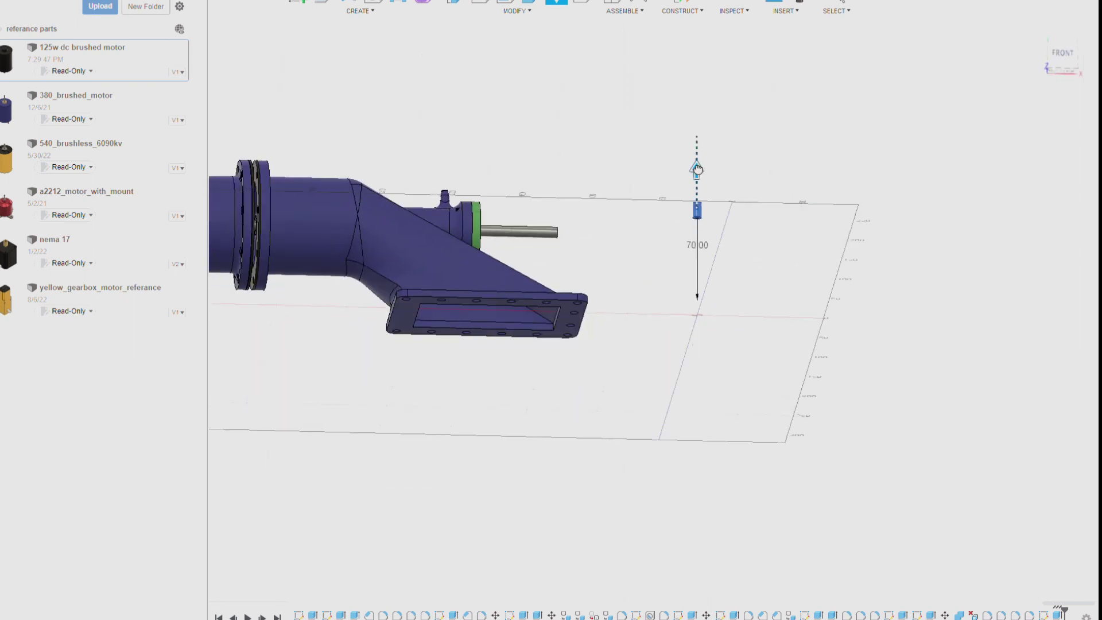
left_click(1059, 60)
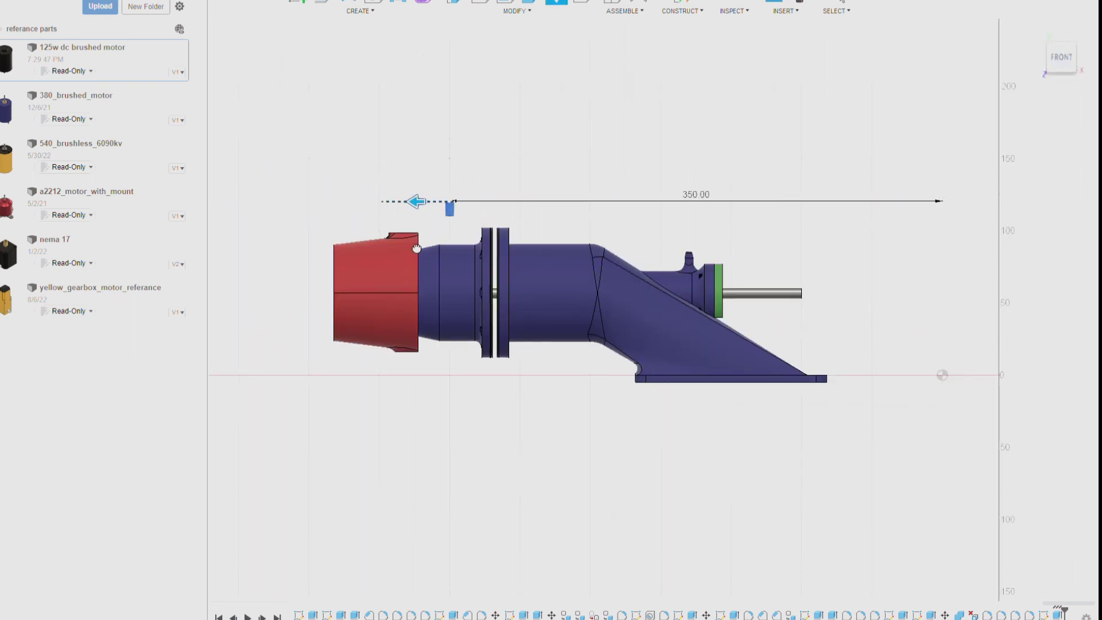
scroll(417, 248, "up", 3)
scroll(453, 239, "up", 1)
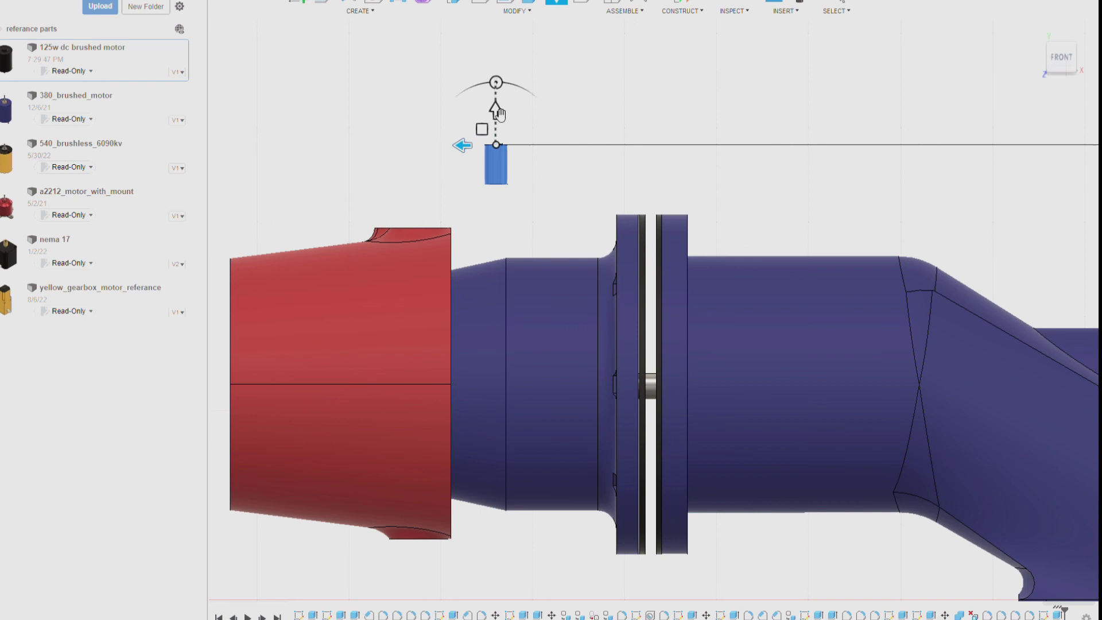
left_click_drag(498, 113, 481, 208)
left_click(1081, 61)
key("Return")
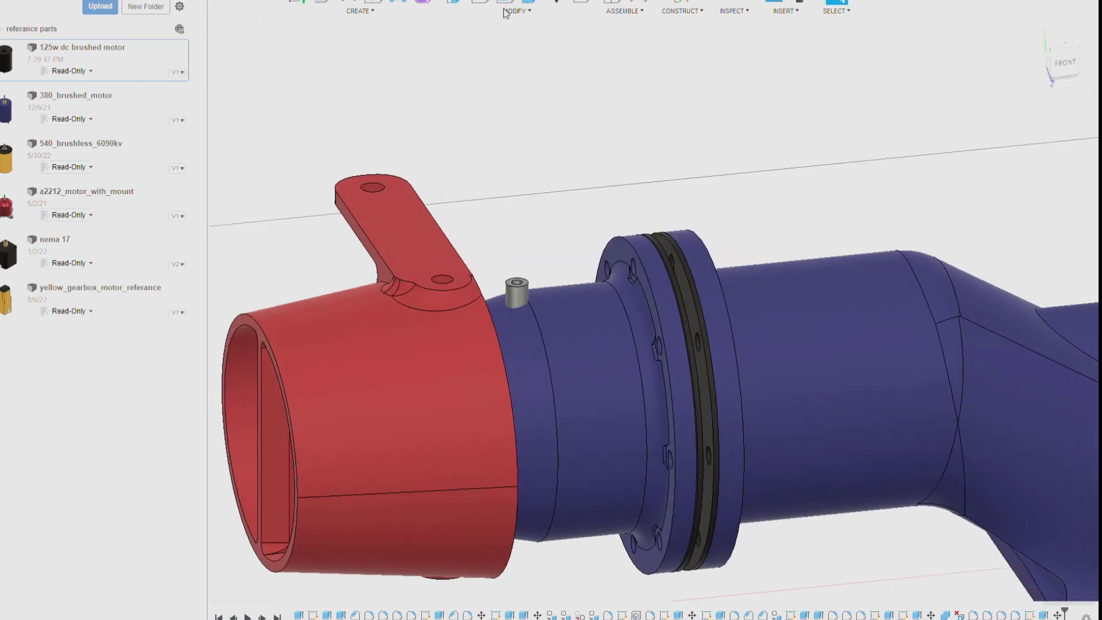
left_click(522, 295)
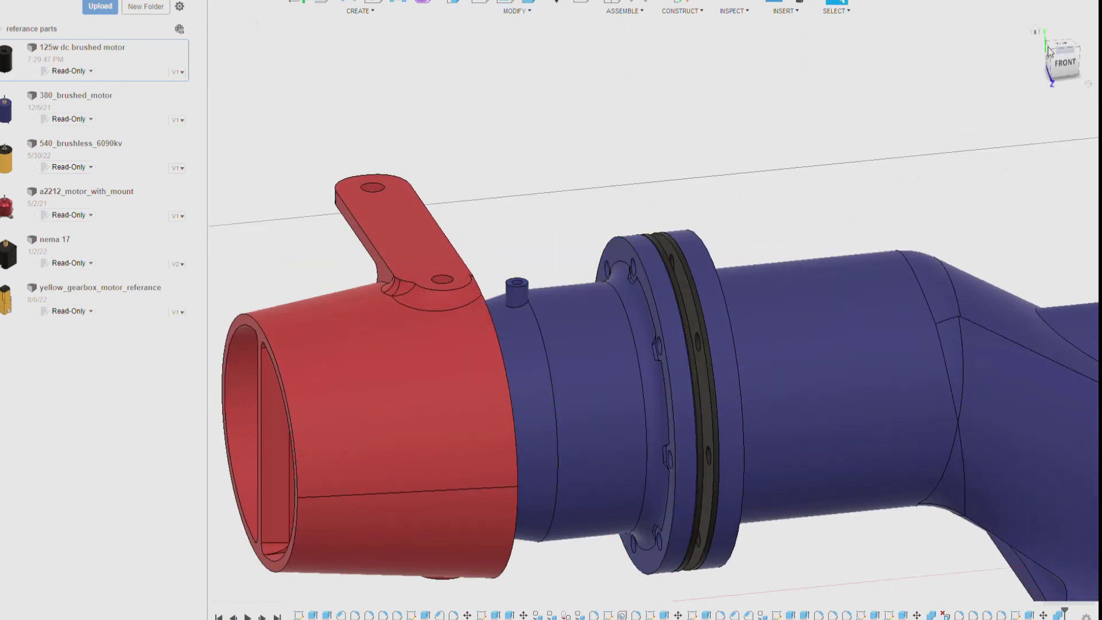
Start extruding the small circle, then undo back to the sketch.
left_click(497, 377)
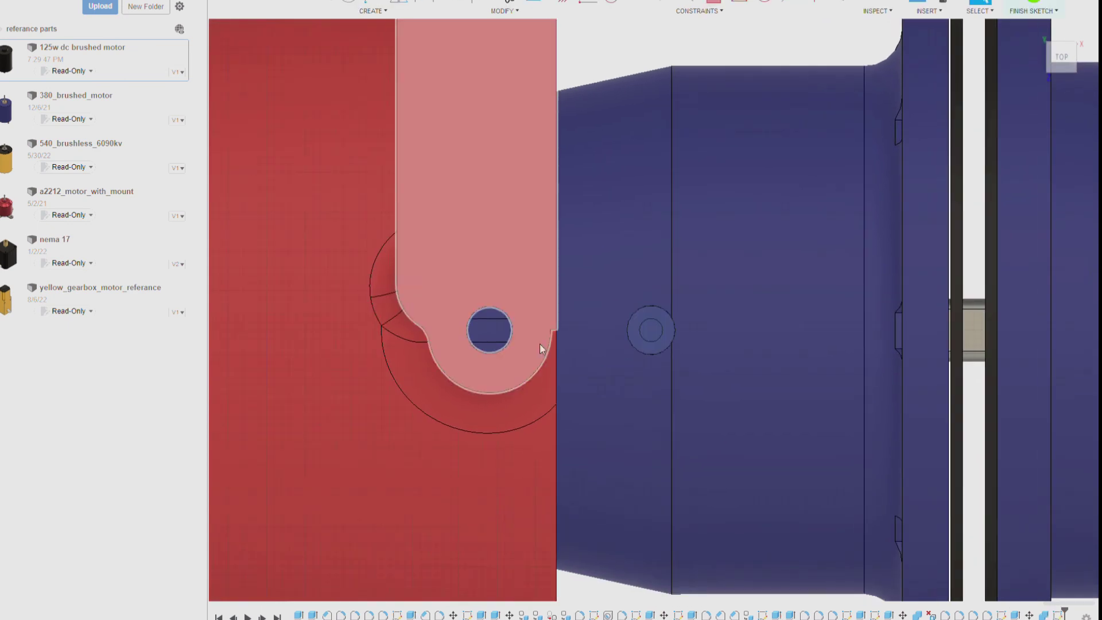
scroll(655, 330, "up", 3)
scroll(655, 333, "down", 5)
key("e")
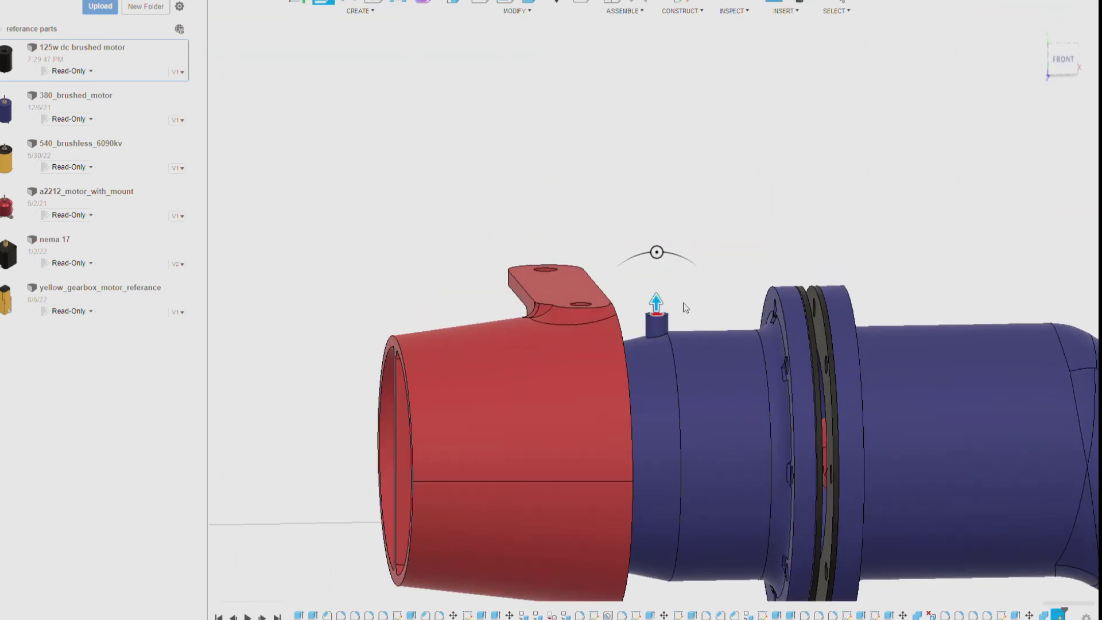
left_click_drag(1059, 74, 986, 113)
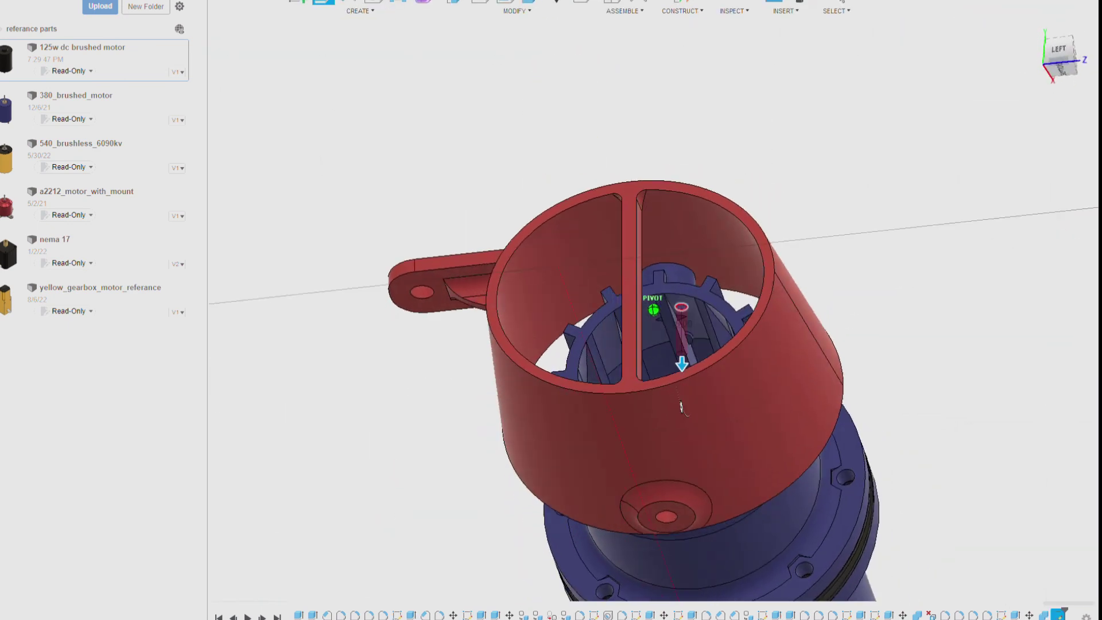
scroll(631, 373, "up", 5)
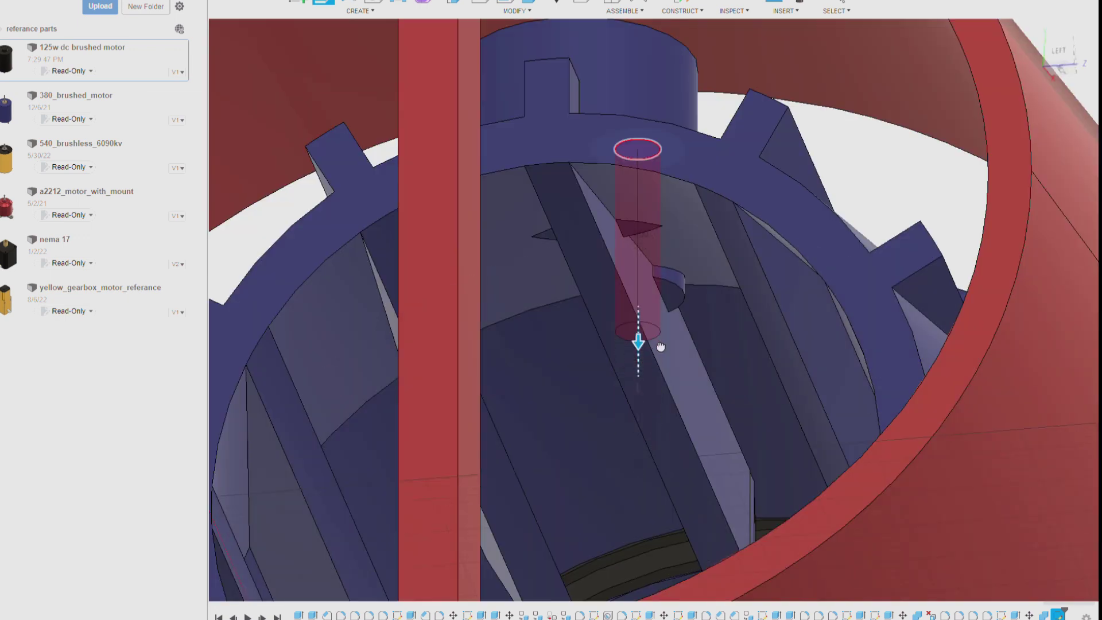
key("ctrl+z")
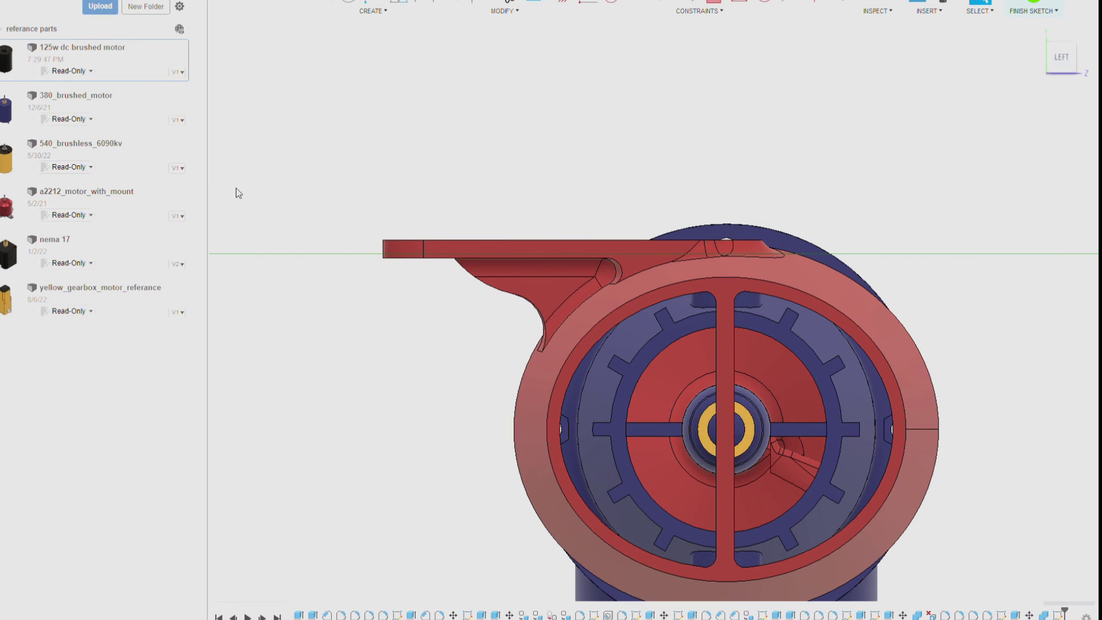
Hide the red shroud and rotate a pasted boss copy to the upper right about the motor axis.
key("ctrl+z")
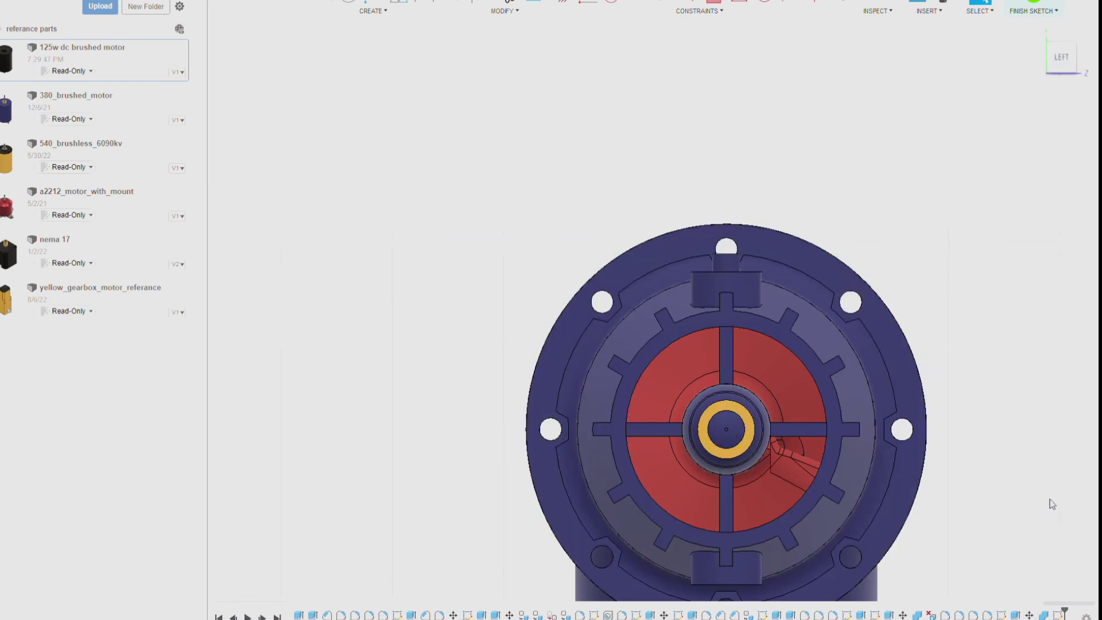
key("ctrl+z")
key("ctrl+z")
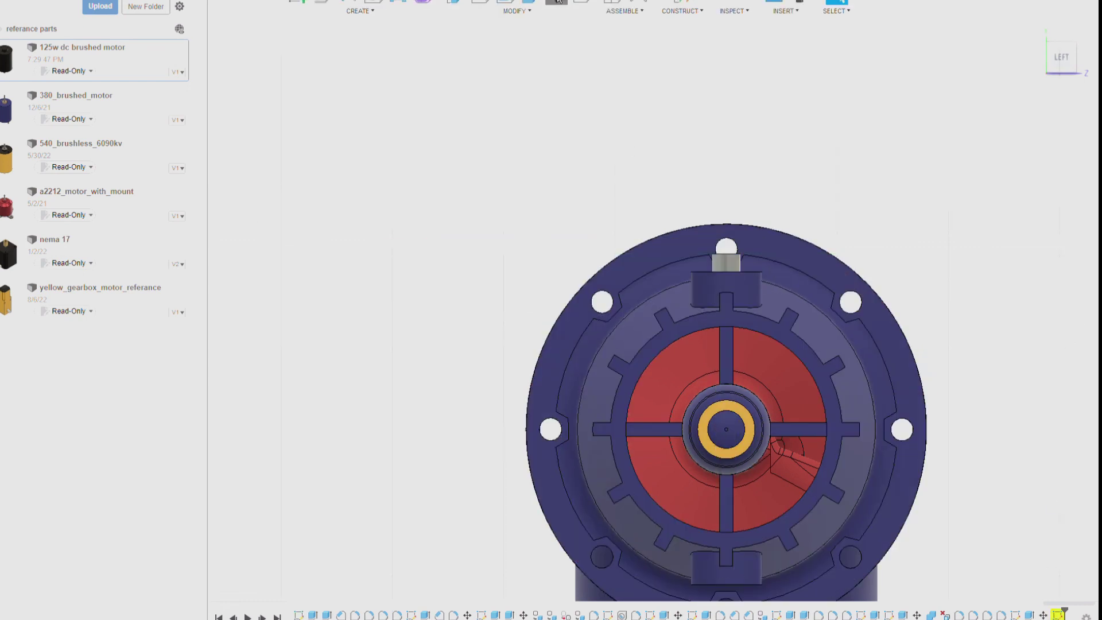
key("m")
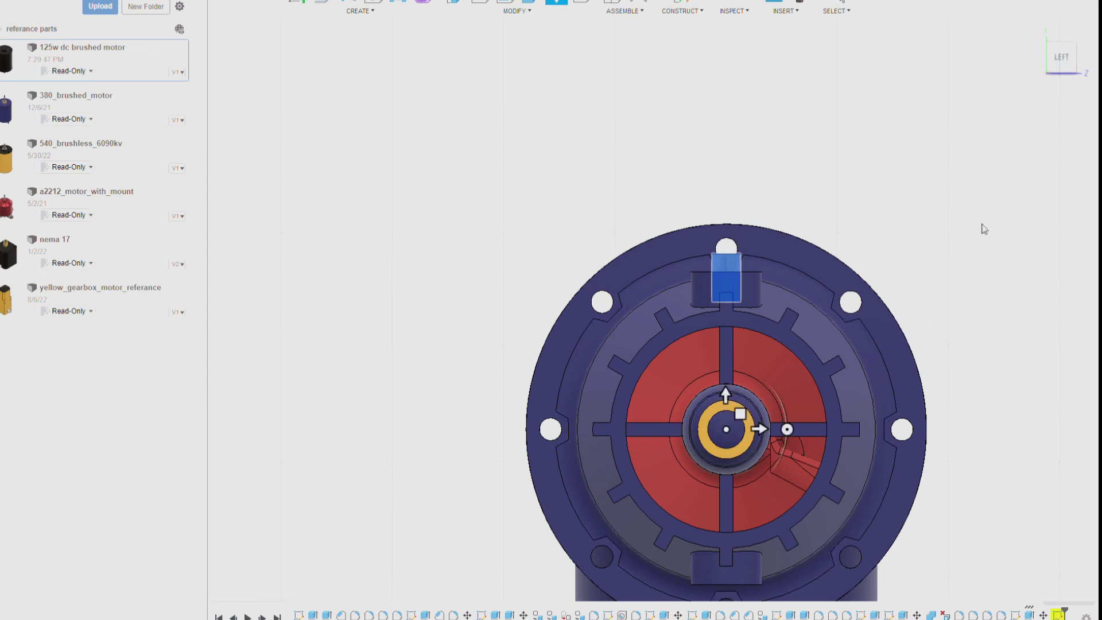
left_click_drag(787, 429, 797, 505)
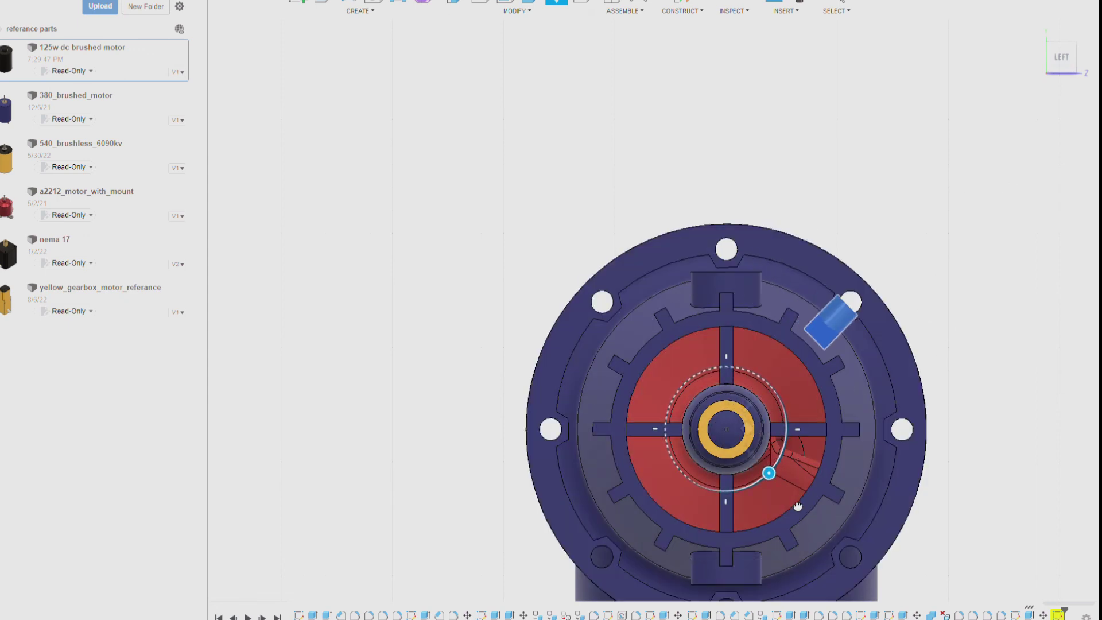
key("Return")
Cut a small circular hole through the end of the angled boss.
left_click(682, 273)
left_click(982, 263)
left_click(1049, 72)
scroll(718, 347, "up", 3)
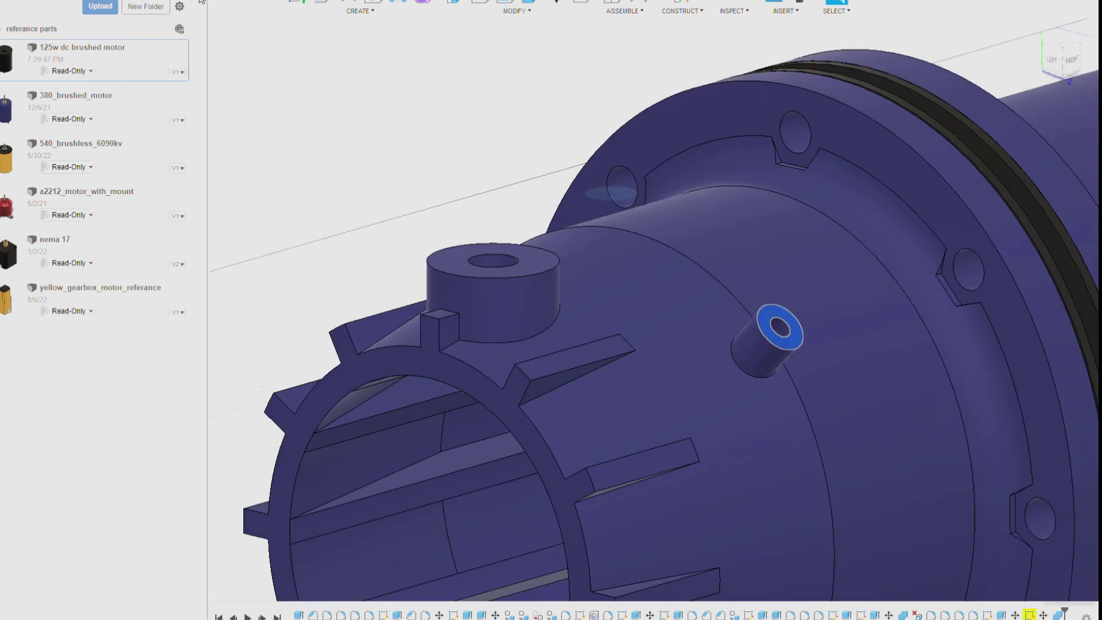
scroll(718, 347, "up", 3)
key("e")
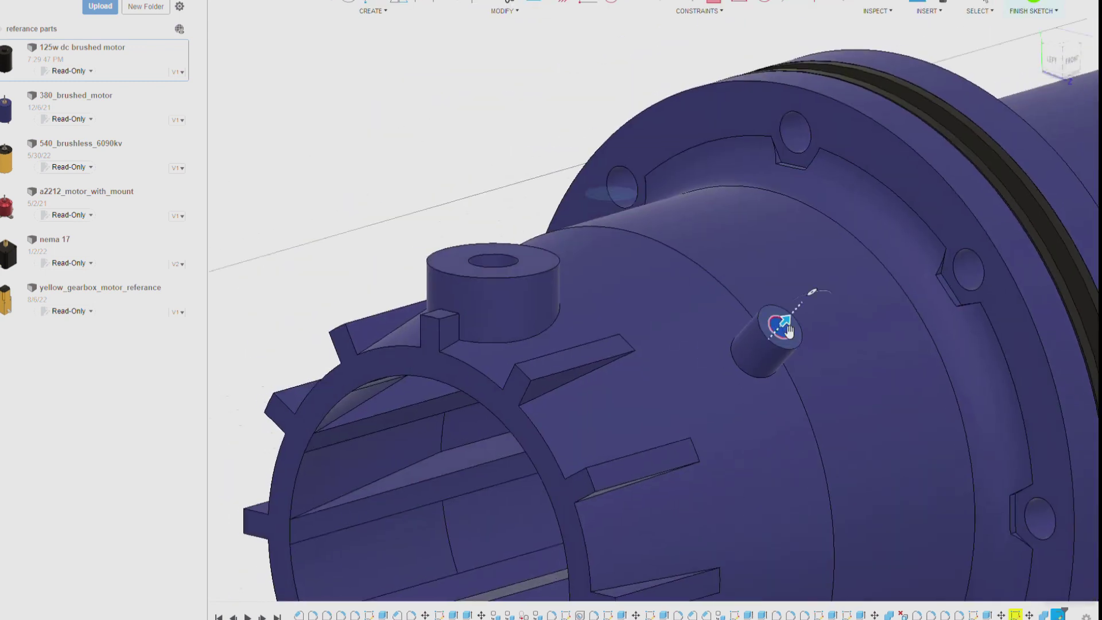
left_click(1058, 63)
key("Return")
key("F6")
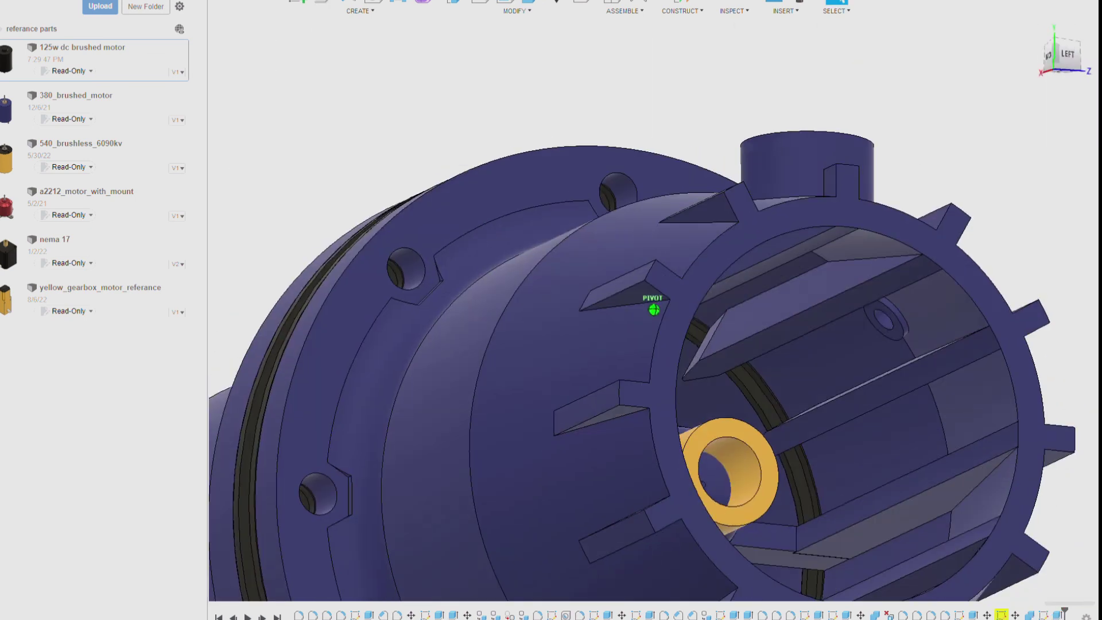
scroll(886, 316, "up", 5)
scroll(883, 309, "down", 5)
Press Pull the boss end face outward to lengthen it.
middle_click_drag(1047, 129, 931, 339, "shift")
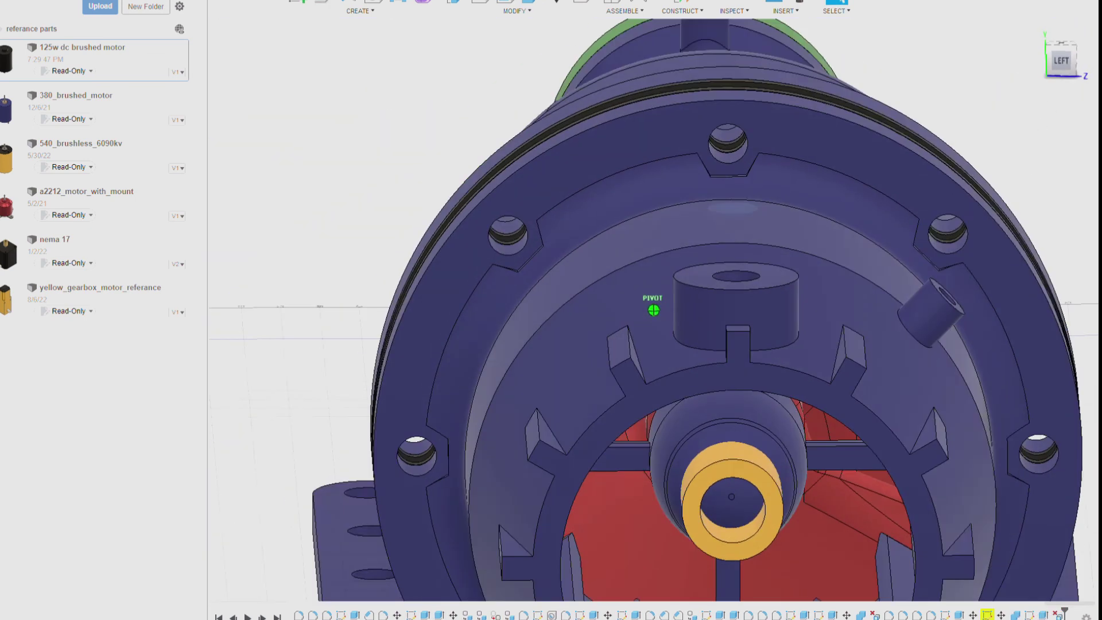
scroll(931, 338, "up", 5)
scroll(895, 338, "up", 2)
left_click_drag(875, 333, 912, 303)
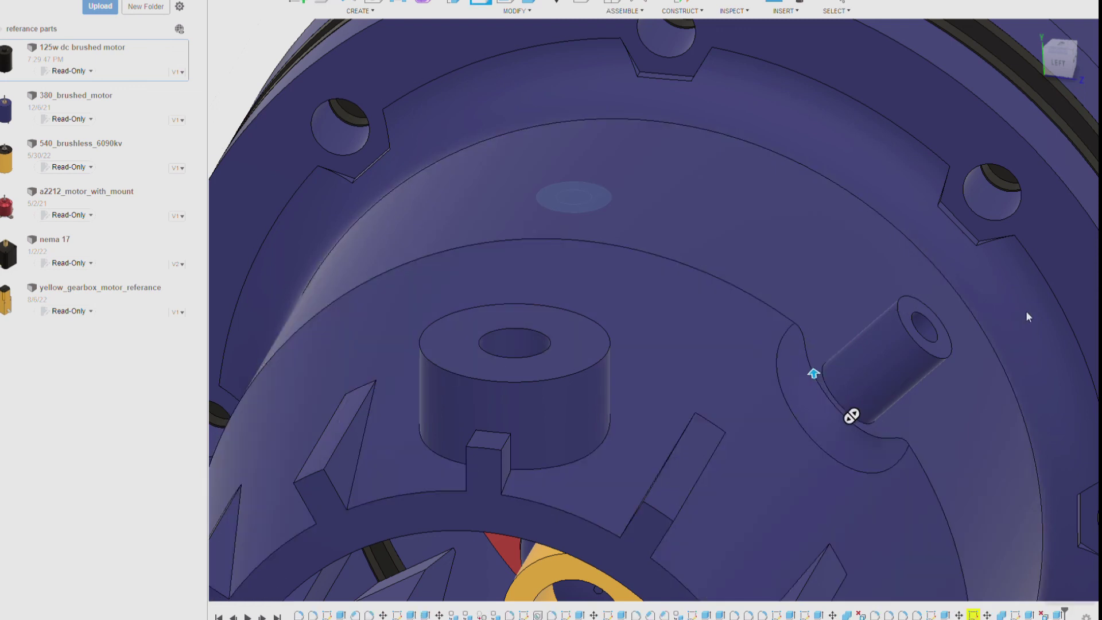
key("Return")
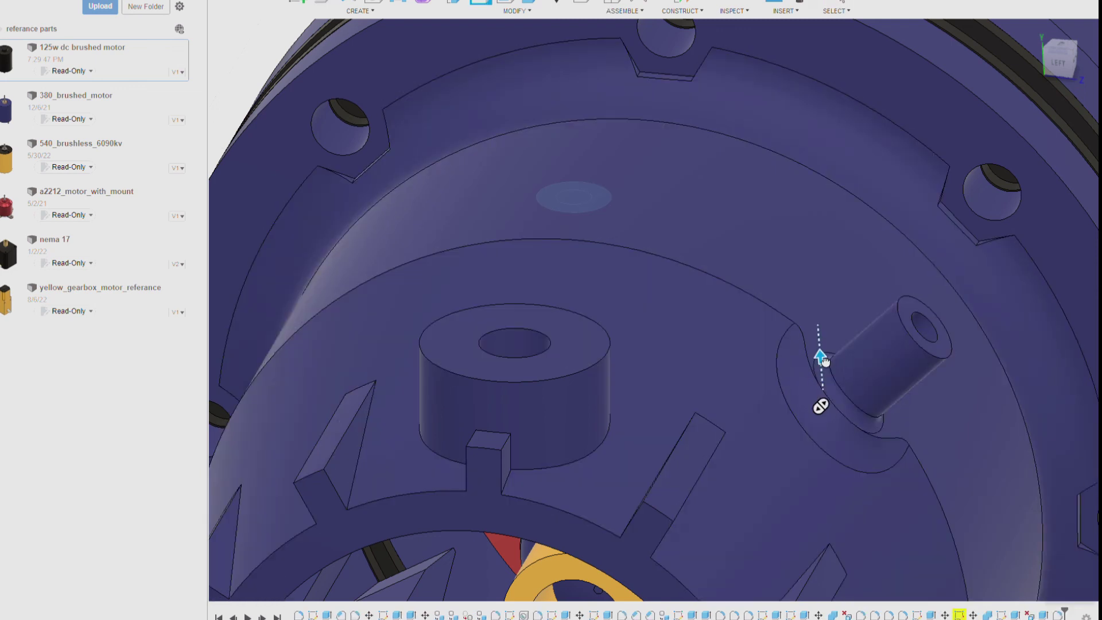
Fillet the boss's base joint with the wall and its top edge.
left_click_drag(824, 360, 1024, 311)
key("Return")
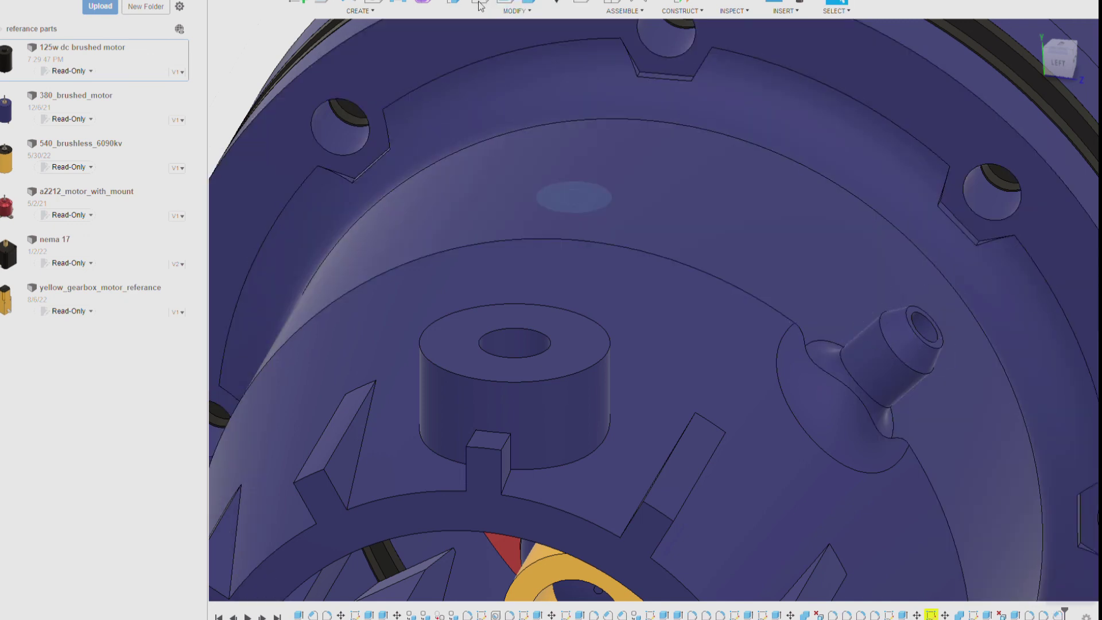
left_click(884, 339)
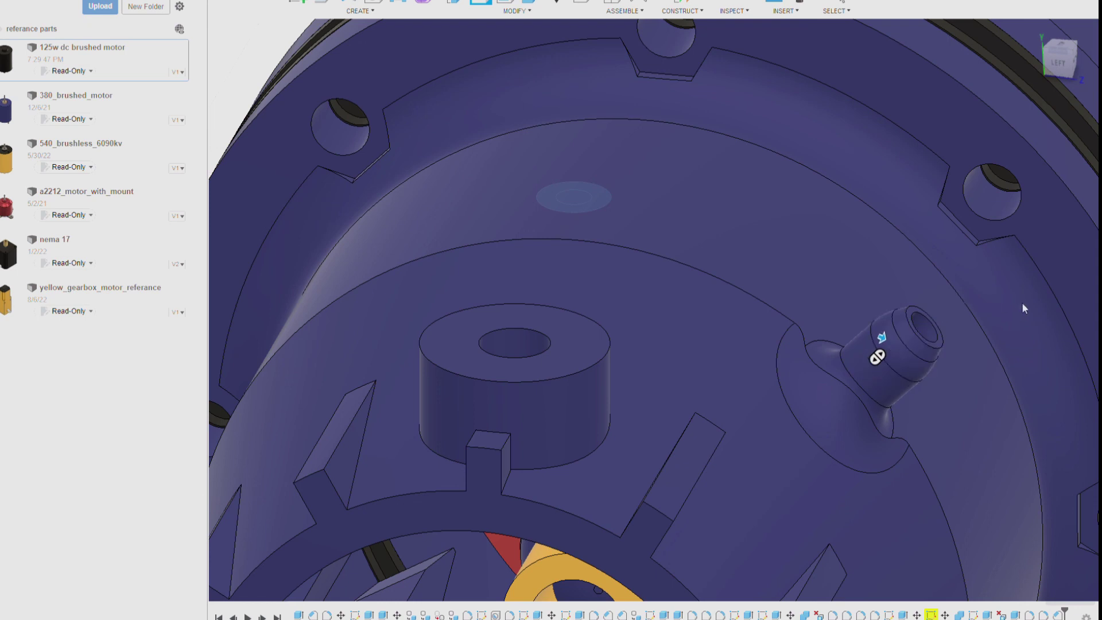
key("Return")
middle_click_drag(1021, 302, 901, 268)
left_click(795, 283)
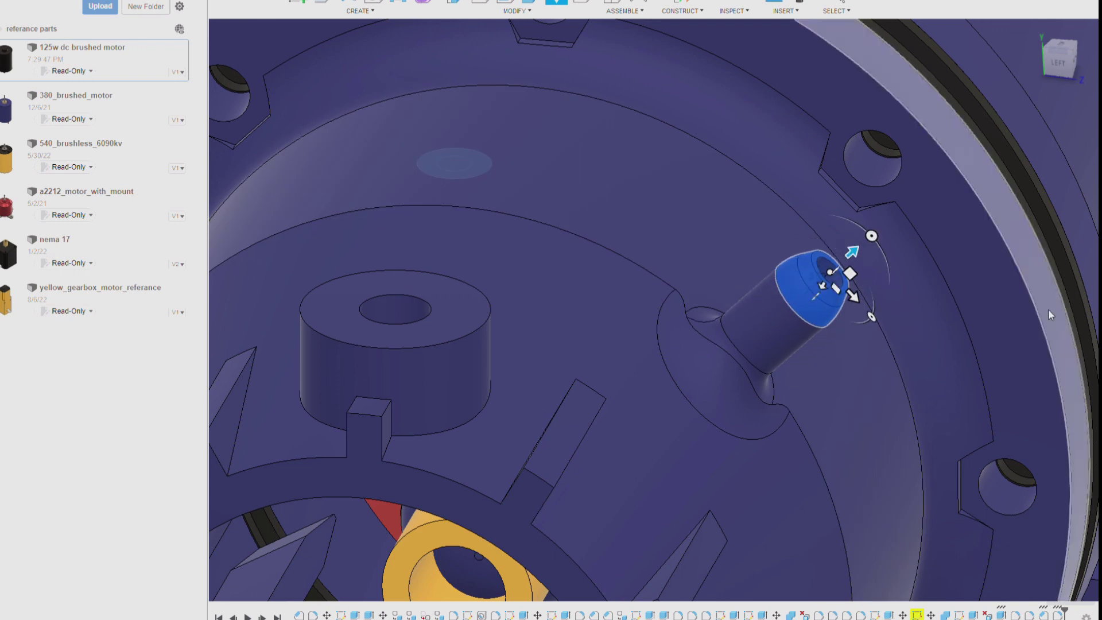
scroll(1035, 298, "down", 10)
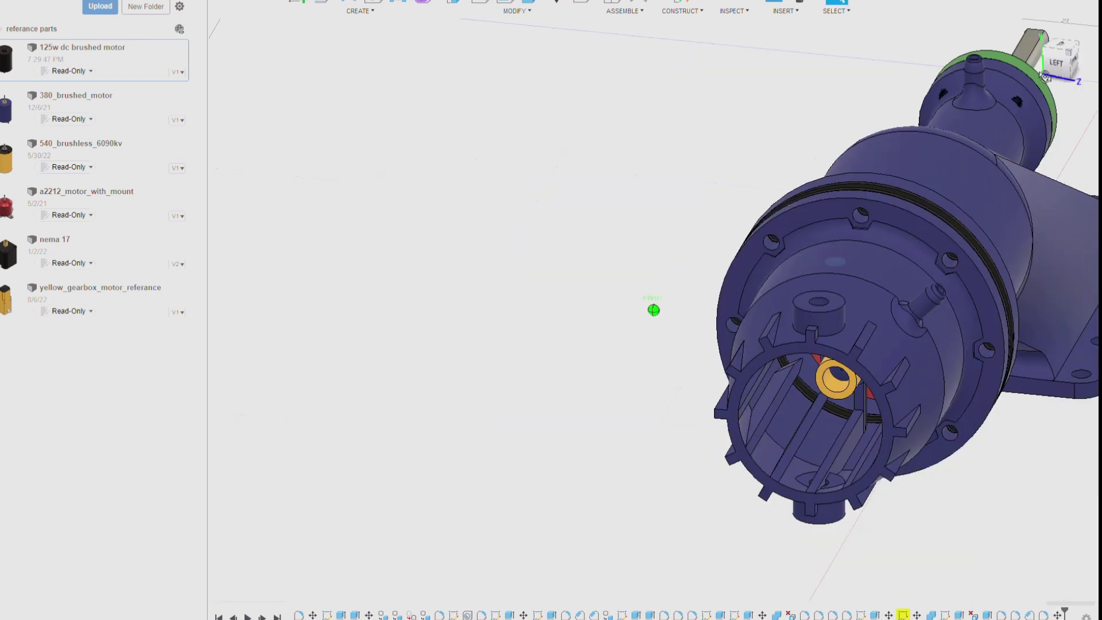
Show the whole housing straight from the FRONT view, zoomed in.
middle_click_drag(653, 310, 938, 273, "shift")
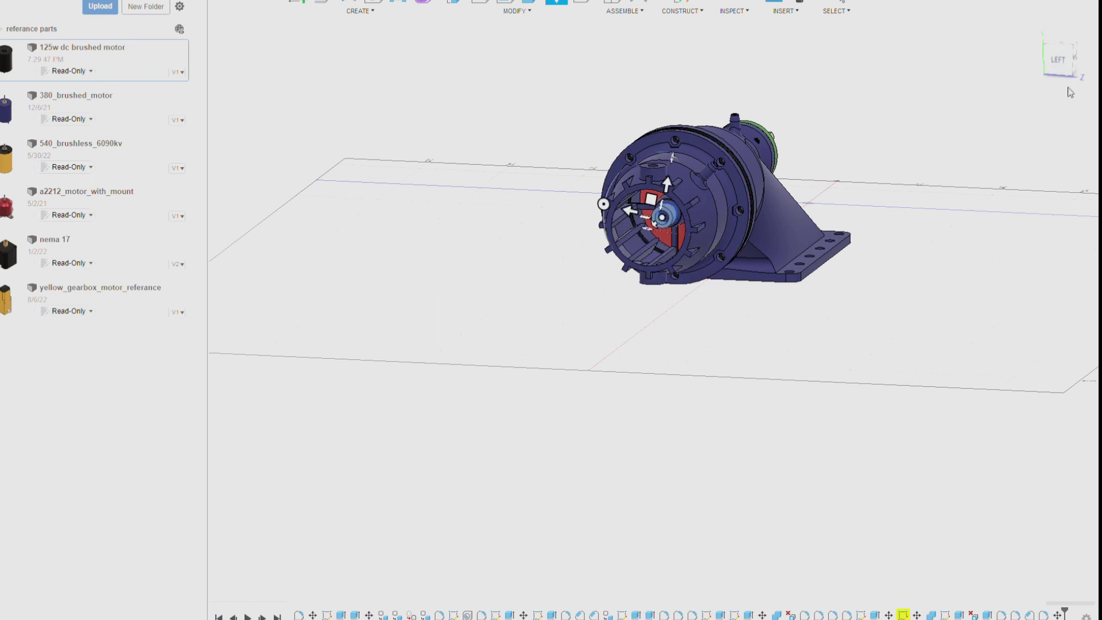
left_click(1077, 64)
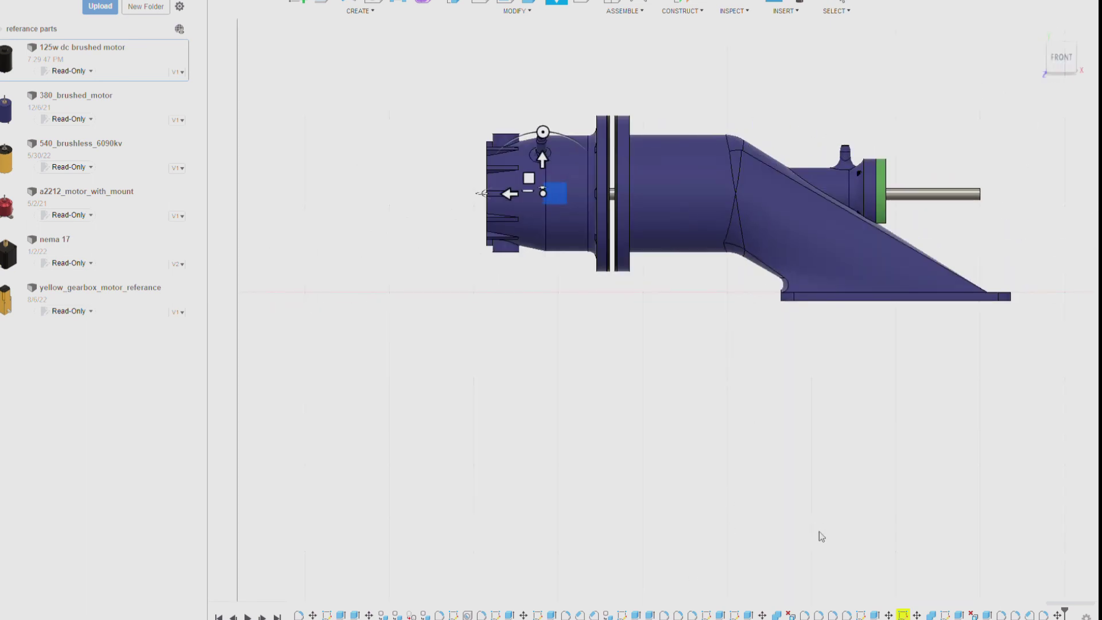
scroll(539, 190, "up", 5)
scroll(534, 172, "up", 3)
scroll(560, 270, "up", 2)
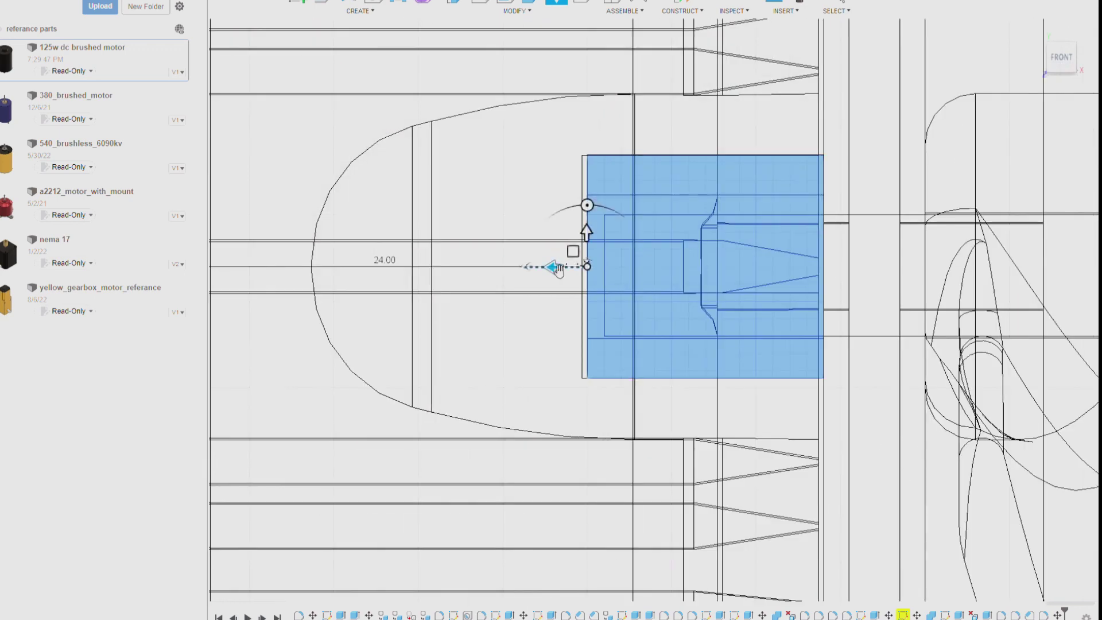
scroll(560, 264, "up", 2)
scroll(560, 249, "up", 2)
scroll(617, 301, "down", 3)
scroll(621, 313, "down", 3)
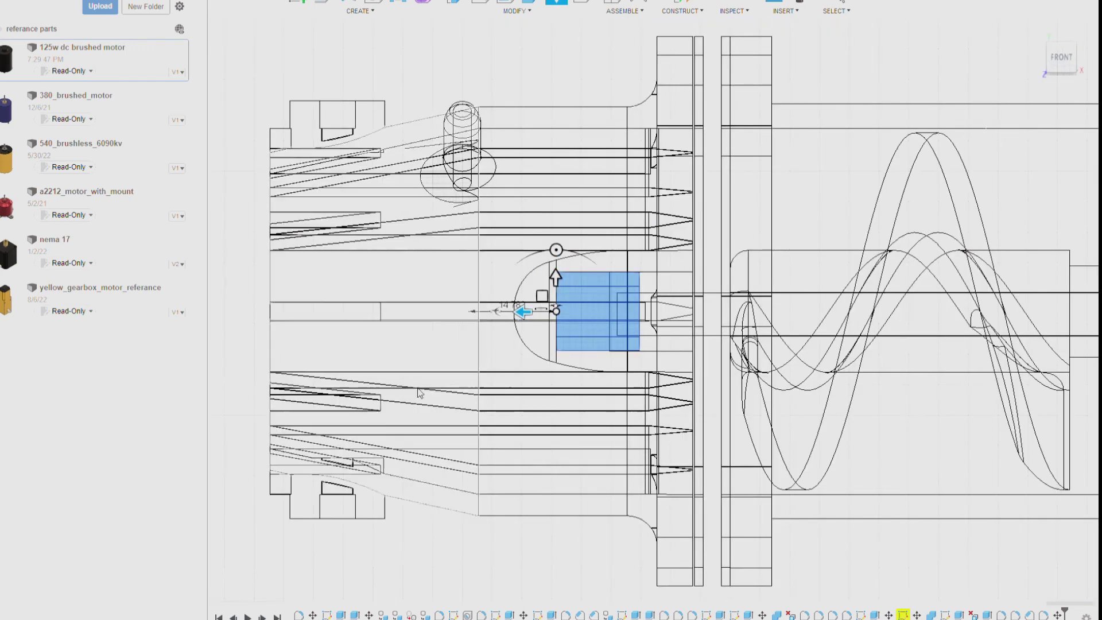
key("Escape")
Orbit and pan around the wireframe pump to inspect the internal parts.
middle_click_drag(653, 310, 574, 287, "shift")
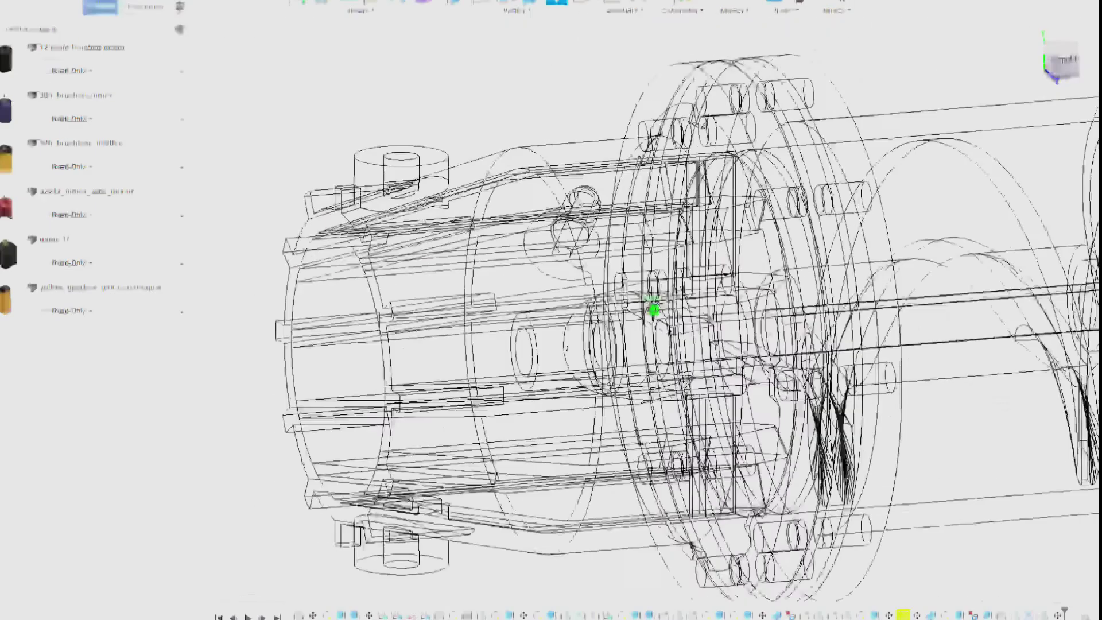
left_click(660, 318)
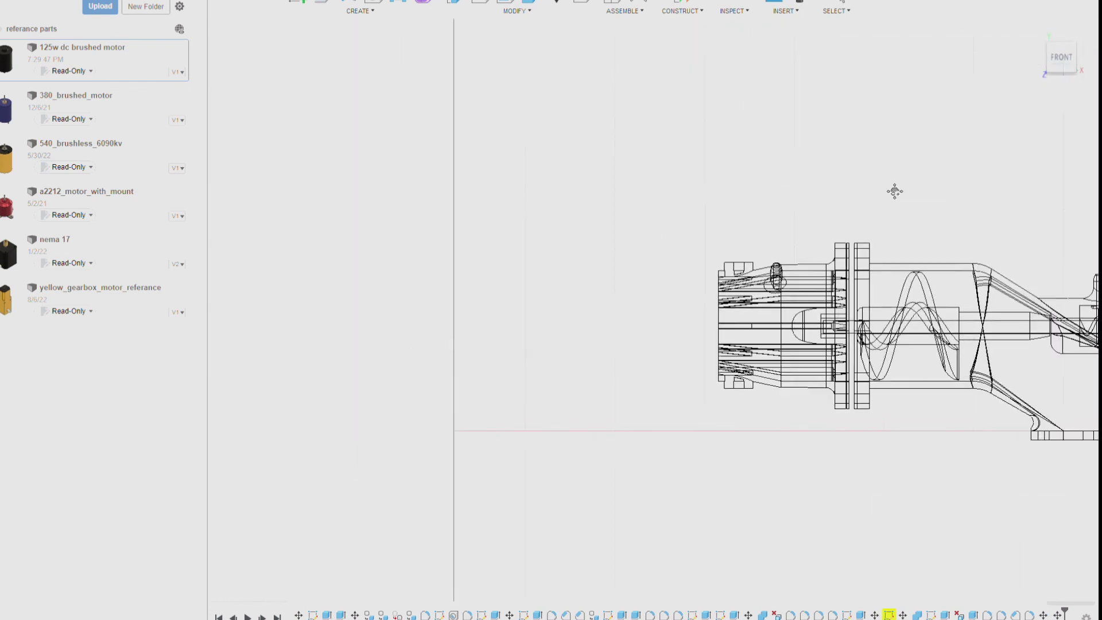
middle_click_drag(894, 191, 602, 155)
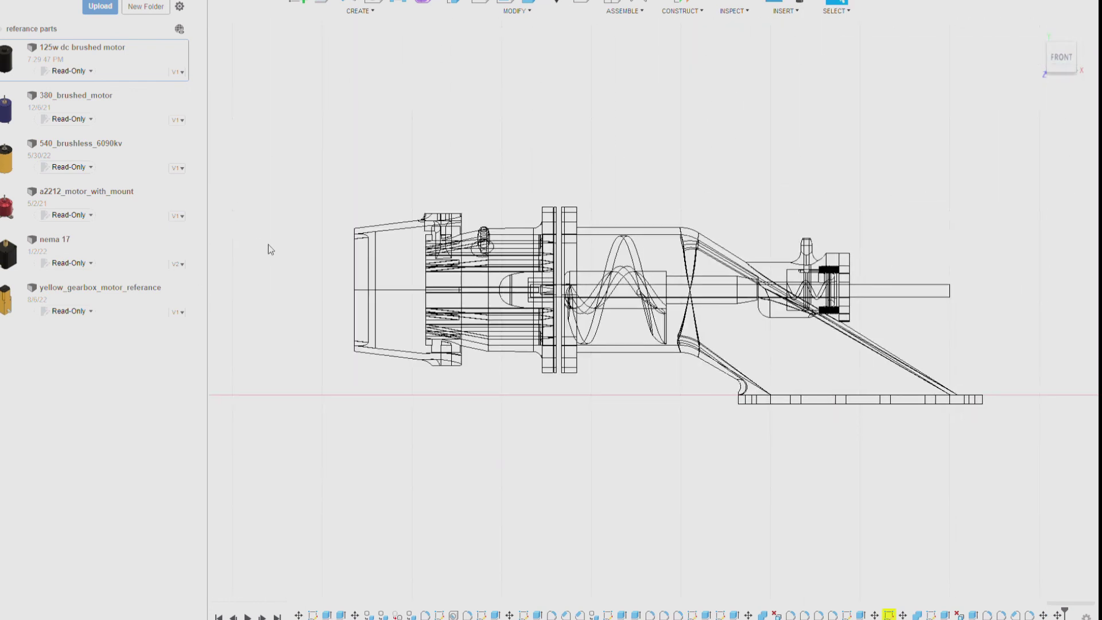
middle_click_drag(647, 310, 677, 269, "shift")
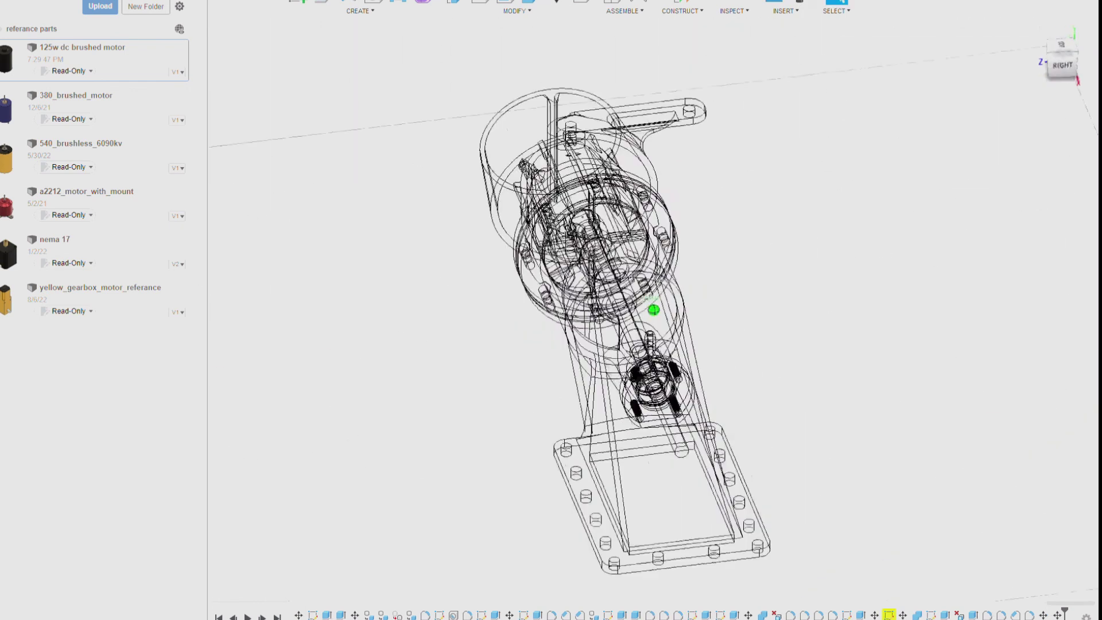